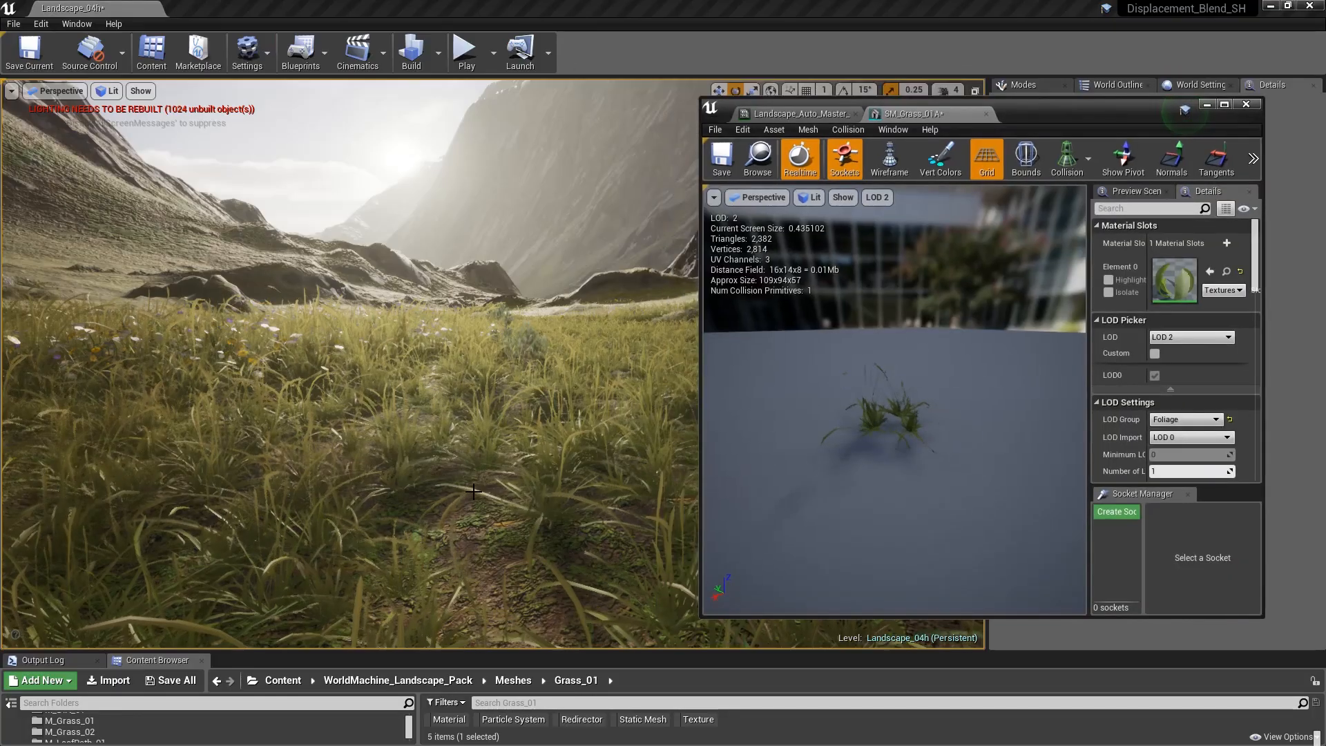
- Examine the grass coverage across the landscape, from the nearby ground to the distant slopes
{"action": "right_click_drag", "start_coordinate": [473, 491], "coordinate": [290, 494]}
{"action": "right_click_drag", "start_coordinate": [345, 414], "coordinate": [204, 387]}
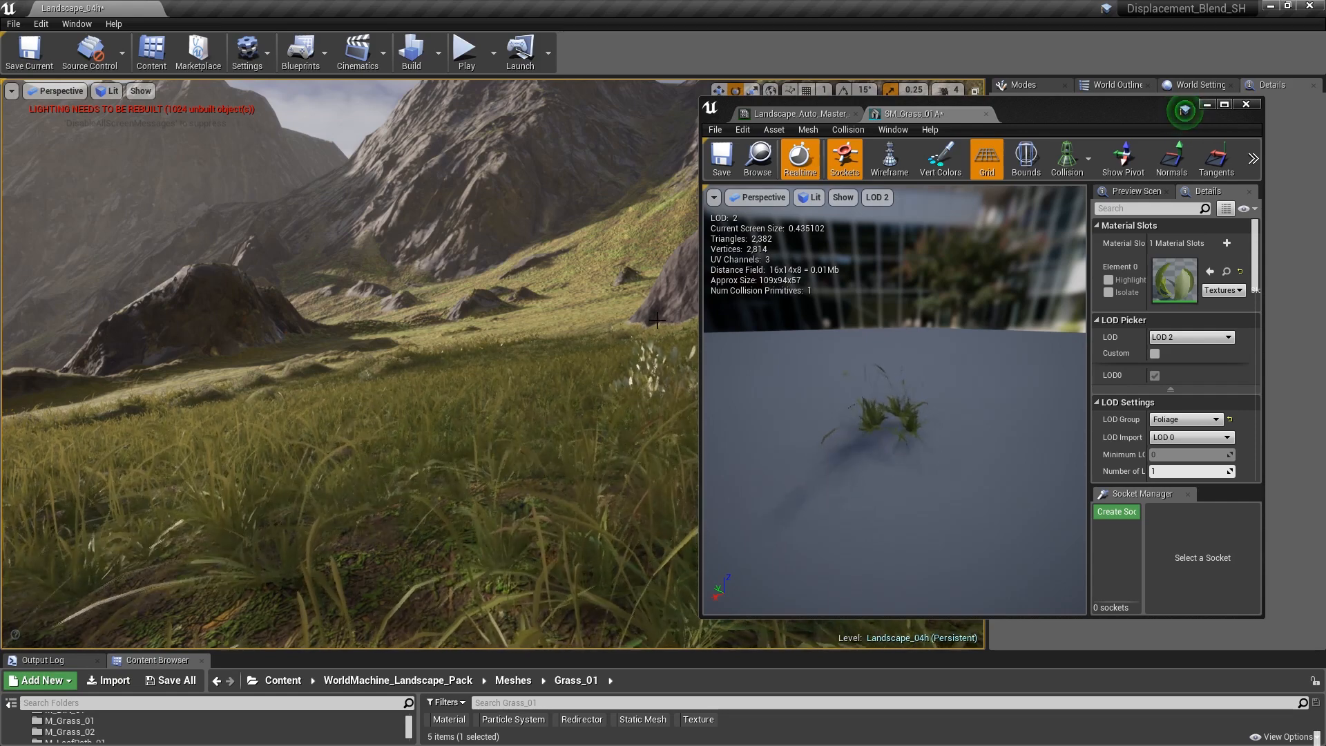
{"action": "right_click_drag", "start_coordinate": [442, 400], "coordinate": [409, 418]}
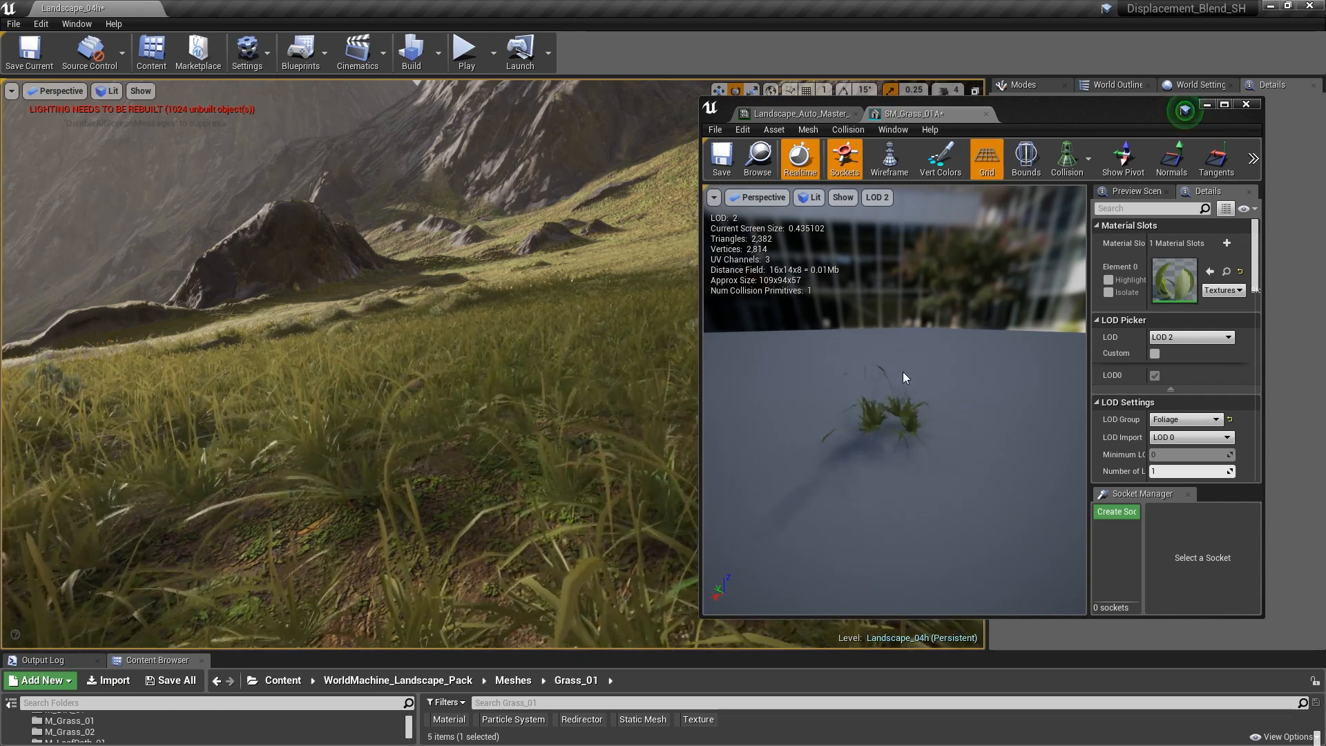
- Inspect the SM_Grass_01A mesh up close in its preview and maximize the mesh editor window
{"action": "left_click_drag", "start_coordinate": [935, 375], "coordinate": [891, 371]}
{"action": "right_click_drag", "start_coordinate": [891, 371], "coordinate": [760, 400]}
{"action": "key", "text": "w"}
{"action": "key", "text": "s"}
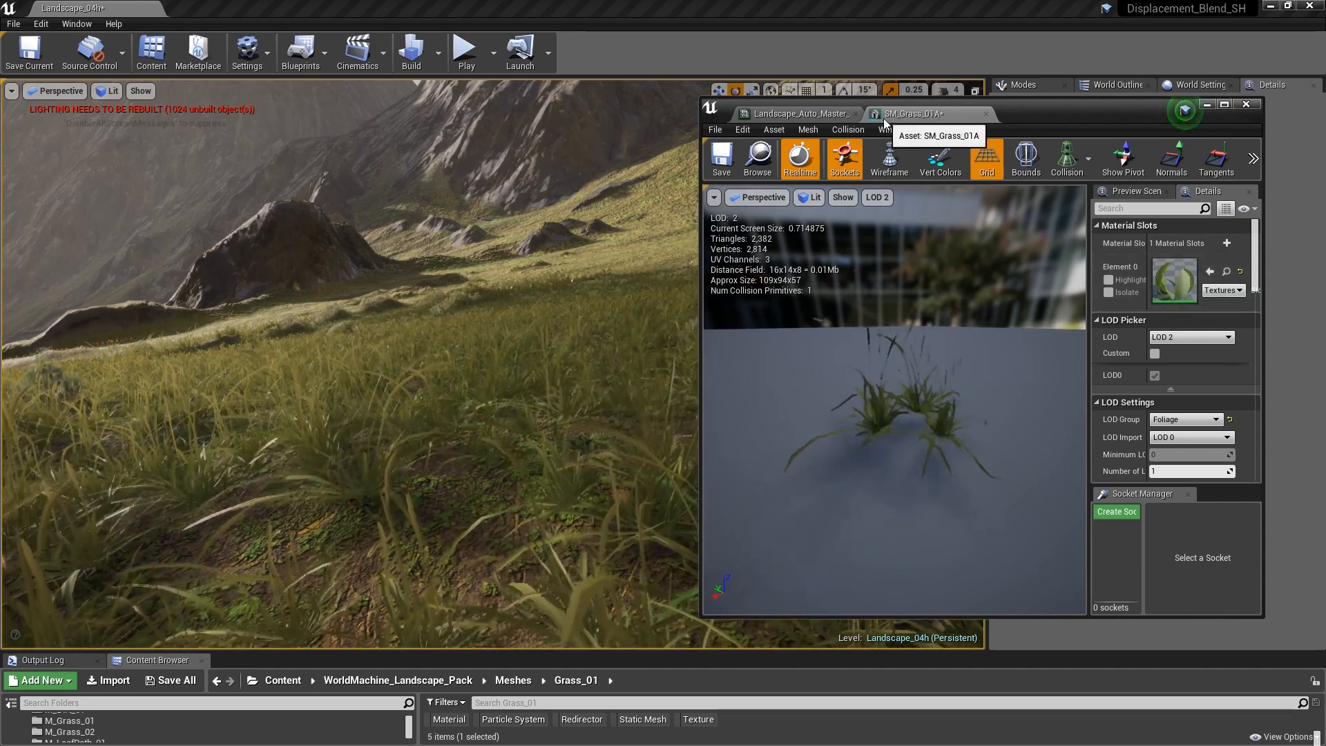
{"action": "double_click", "coordinate": [1108, 112]}
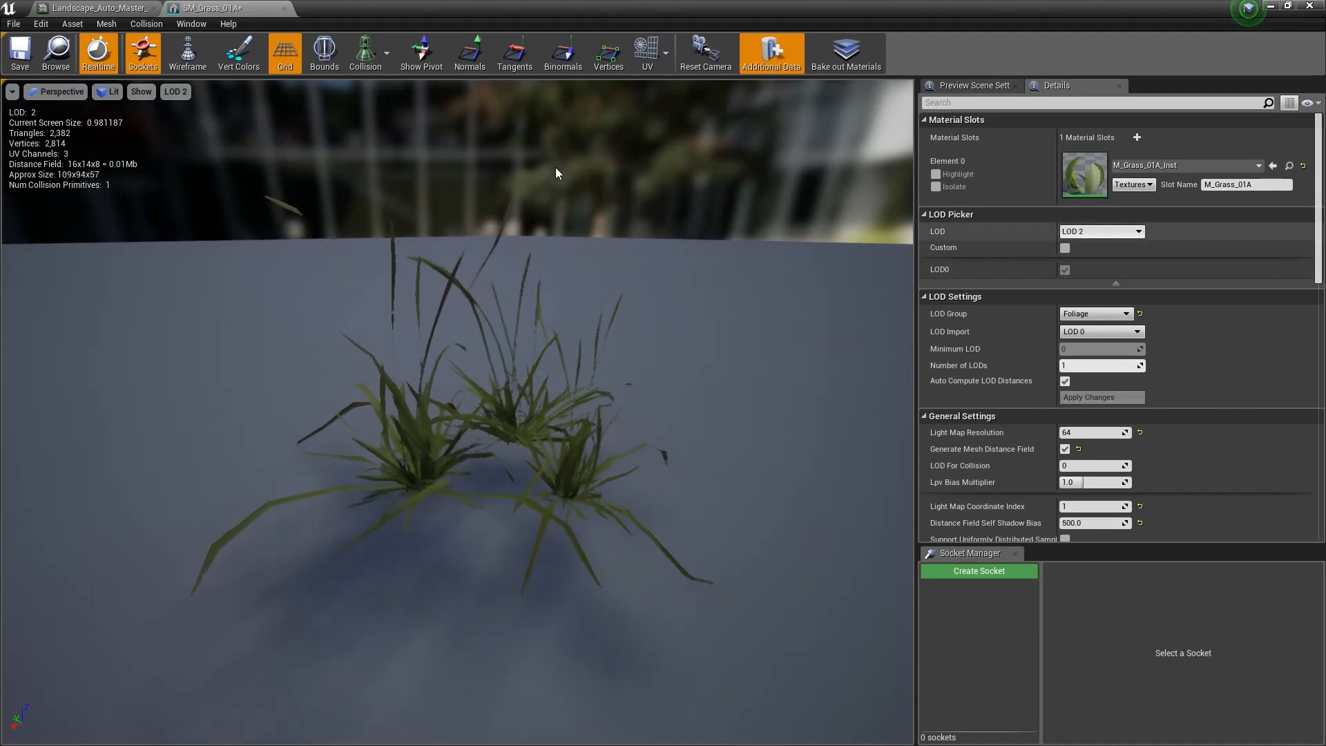
- Set the grass mesh's LOD Group to None and accept overwriting its current settings
{"action": "scroll", "coordinate": [940, 187], "scroll_direction": "down", "scroll_amount": 3}
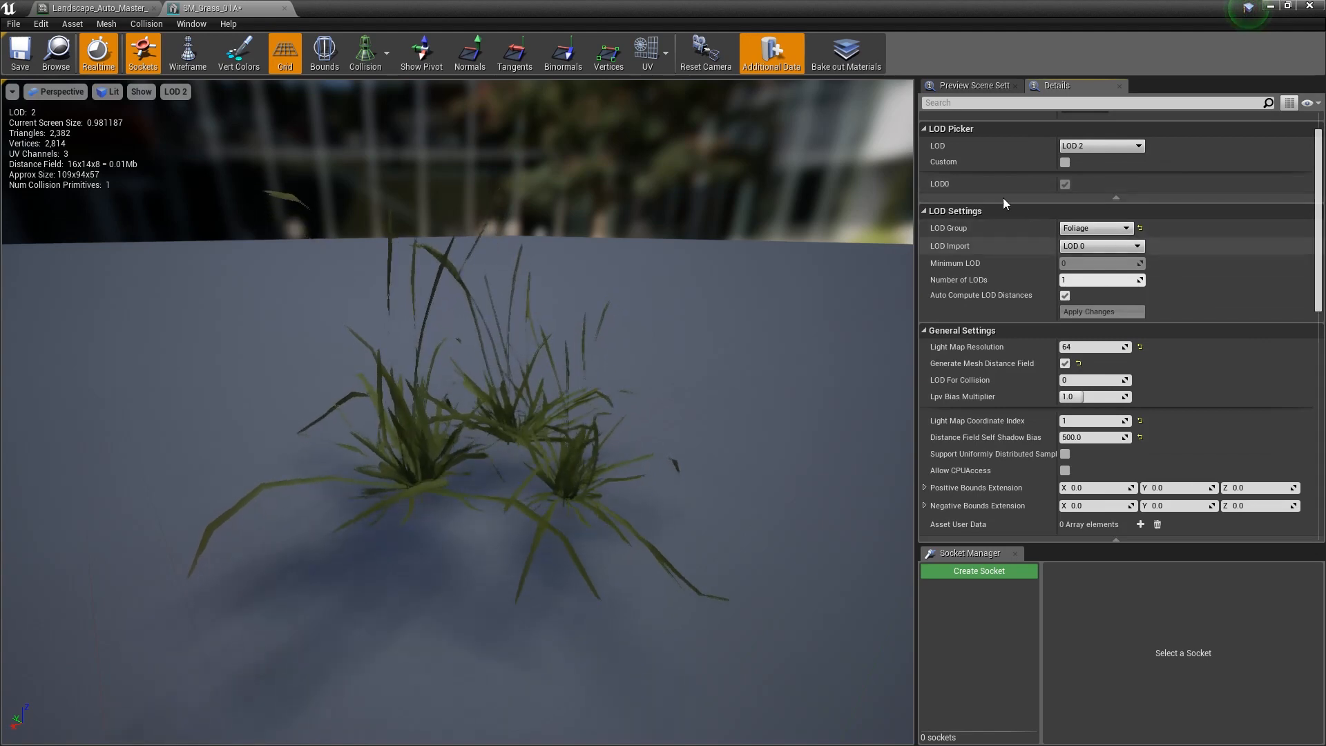
{"action": "left_click", "coordinate": [1090, 230]}
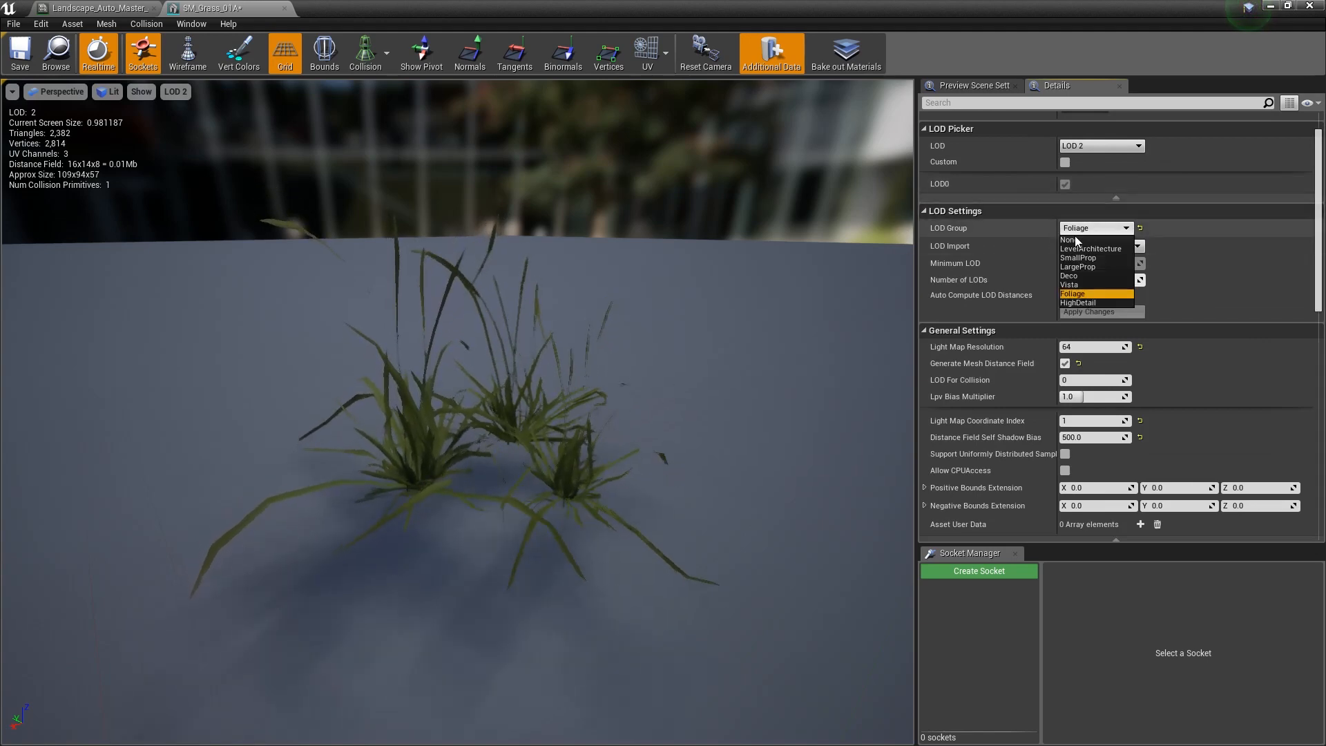
{"action": "left_click", "coordinate": [1076, 240]}
{"action": "left_click", "coordinate": [775, 420]}
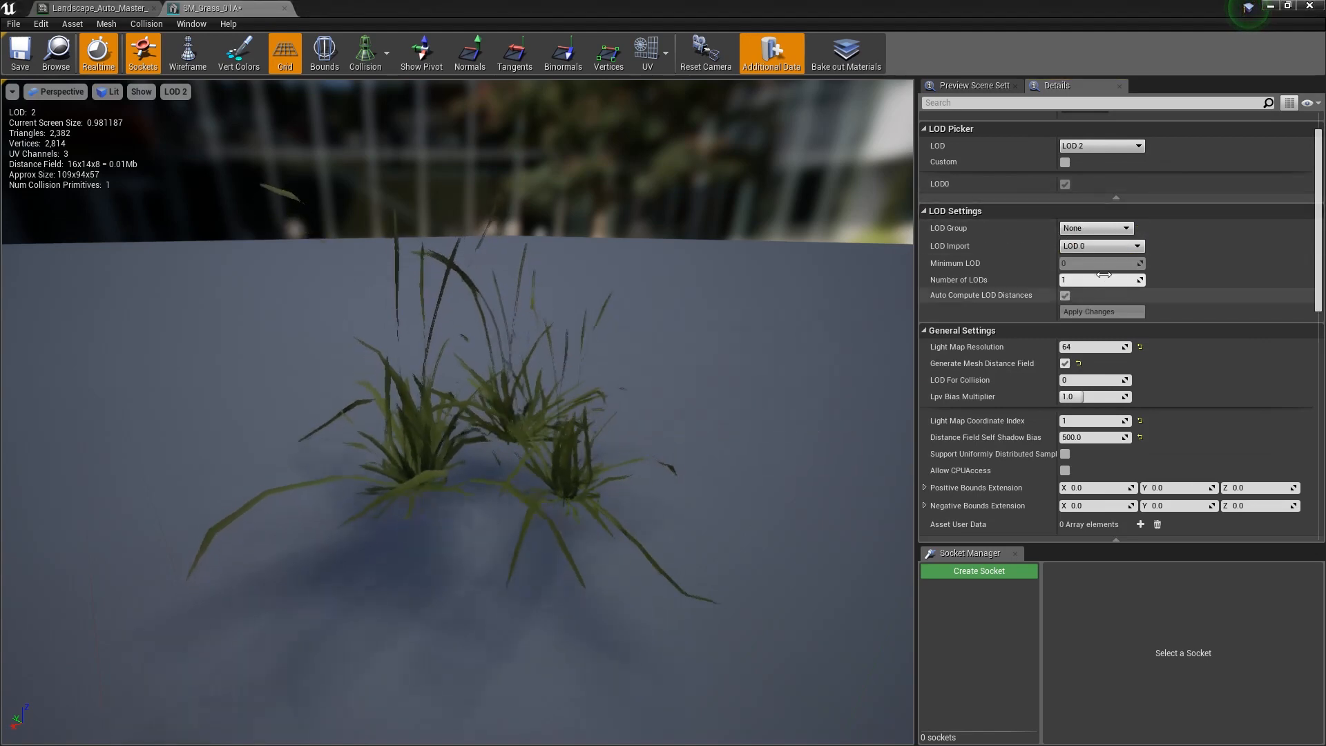
- Assign the grass mesh to the Foliage LOD group with its defaults, then set Number of LODs to 3 and apply
{"action": "left_click", "coordinate": [1095, 228]}
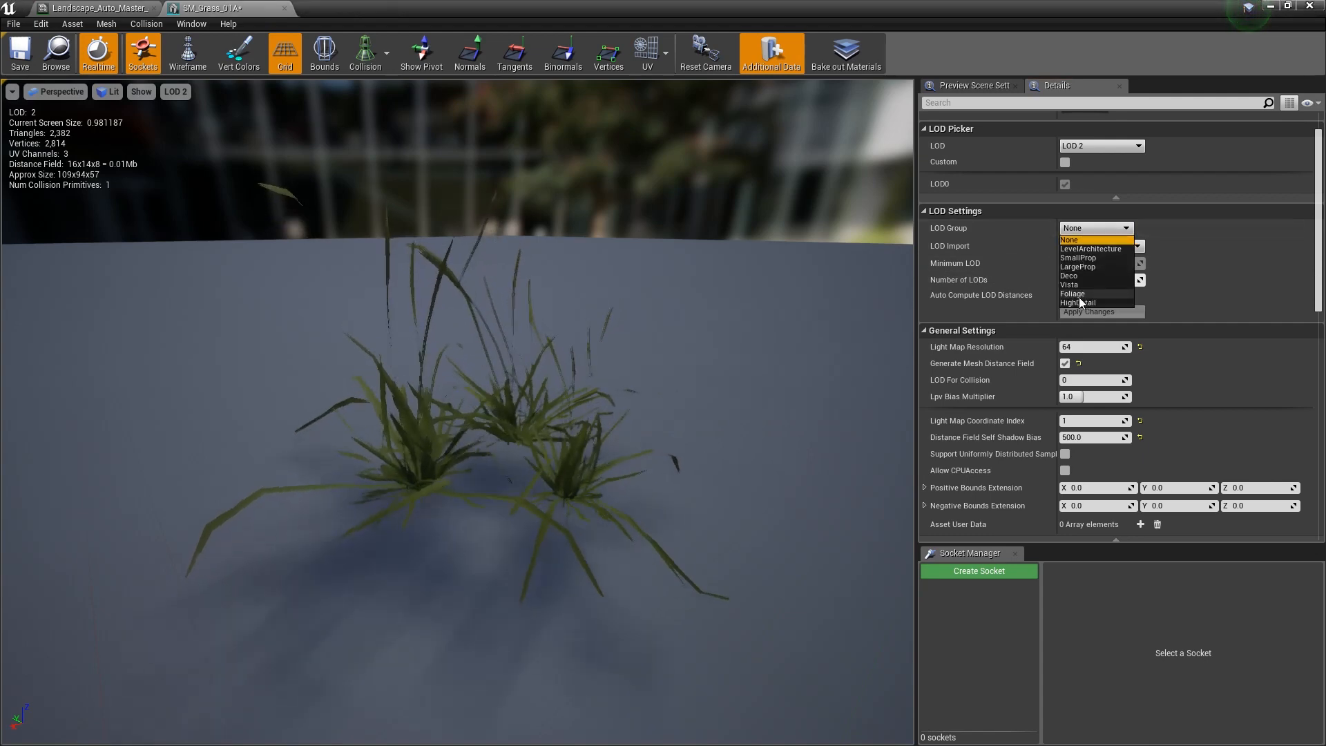
{"action": "left_click", "coordinate": [1077, 294]}
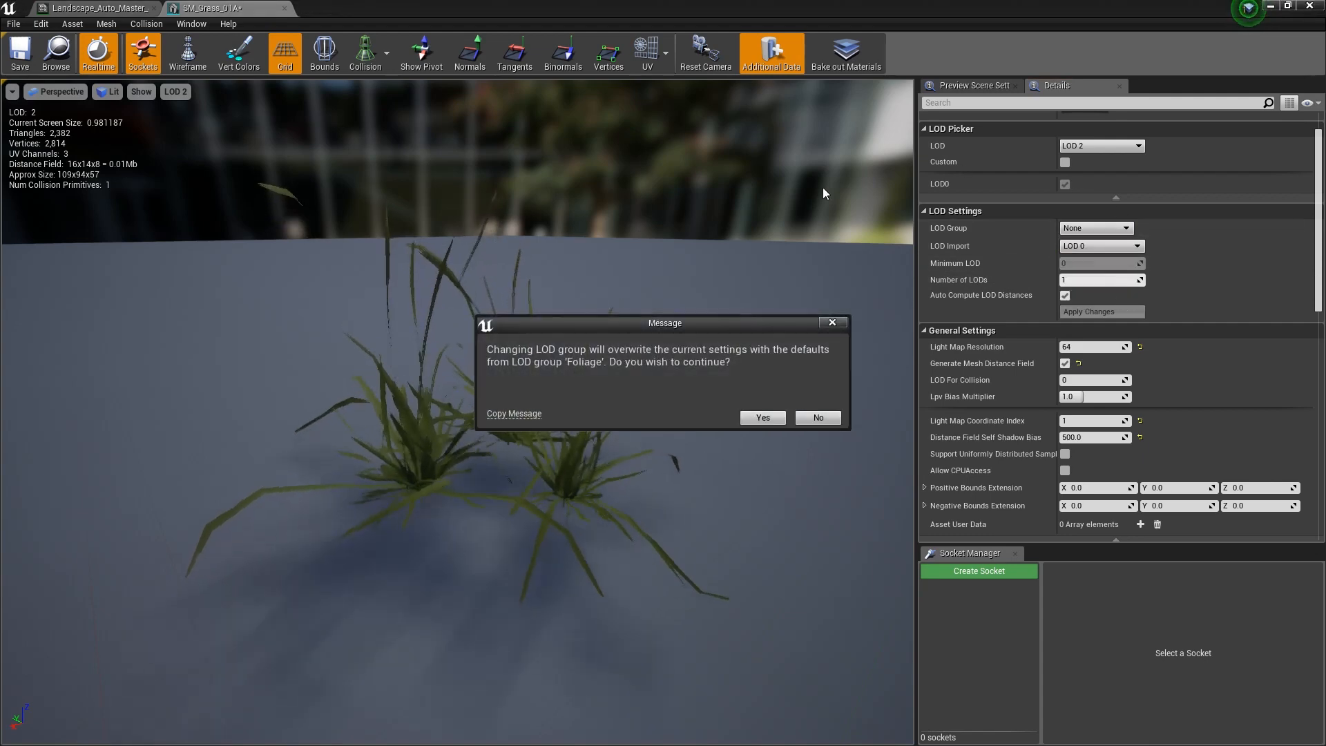
{"action": "left_click", "coordinate": [762, 418]}
{"action": "left_click", "coordinate": [1088, 281]}
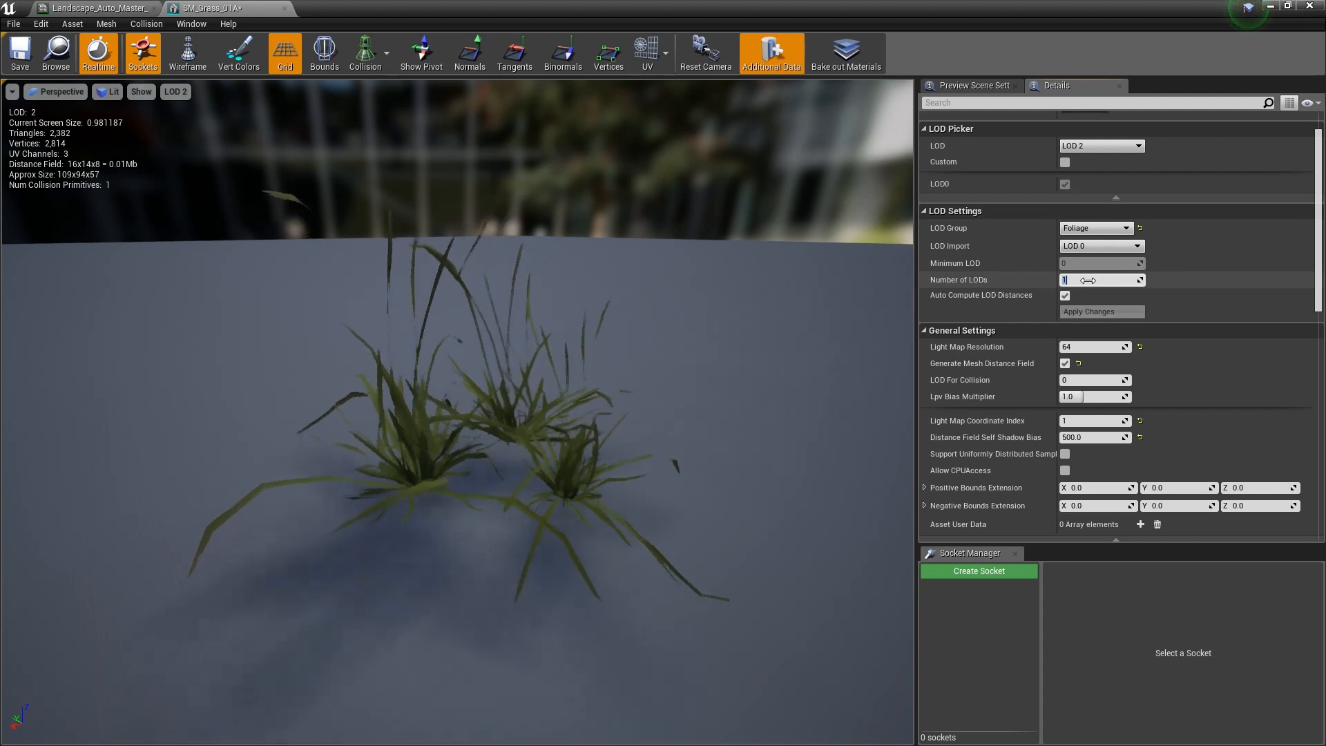
{"action": "type", "text": "3"}
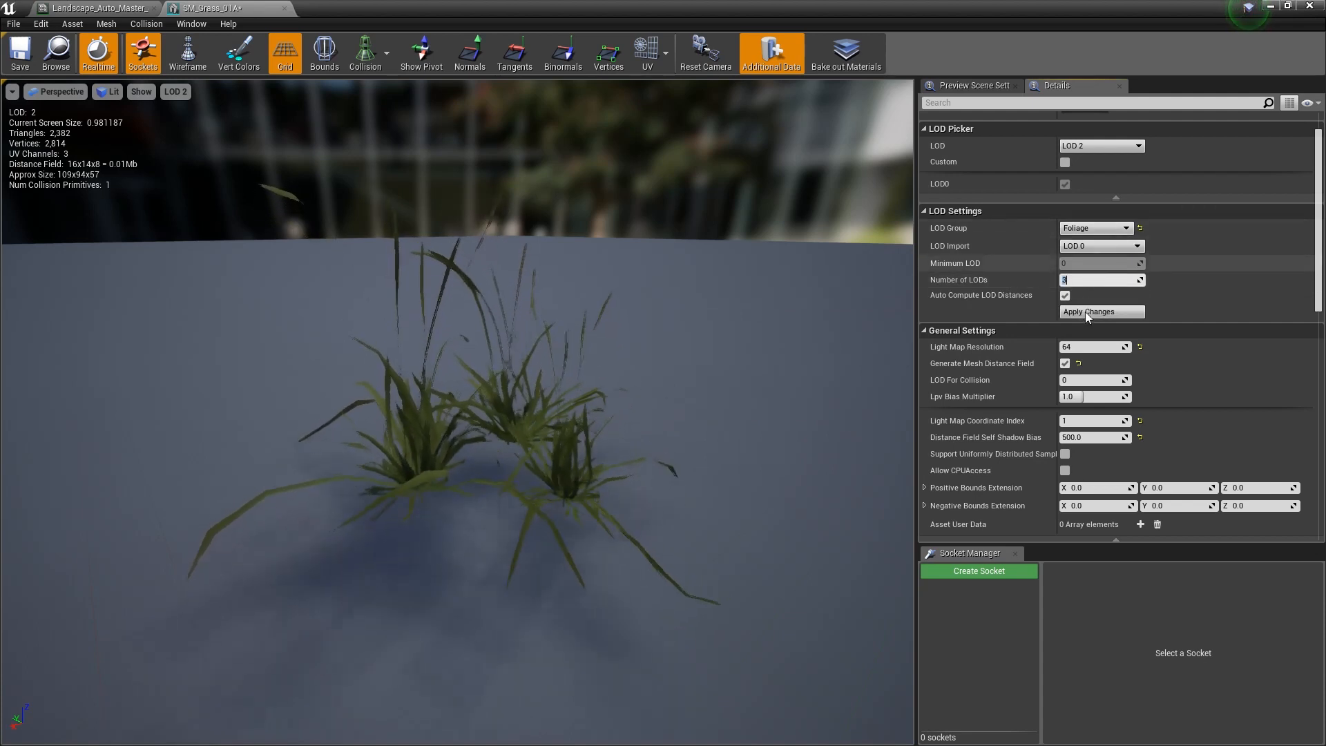
{"action": "left_click", "coordinate": [1086, 315]}
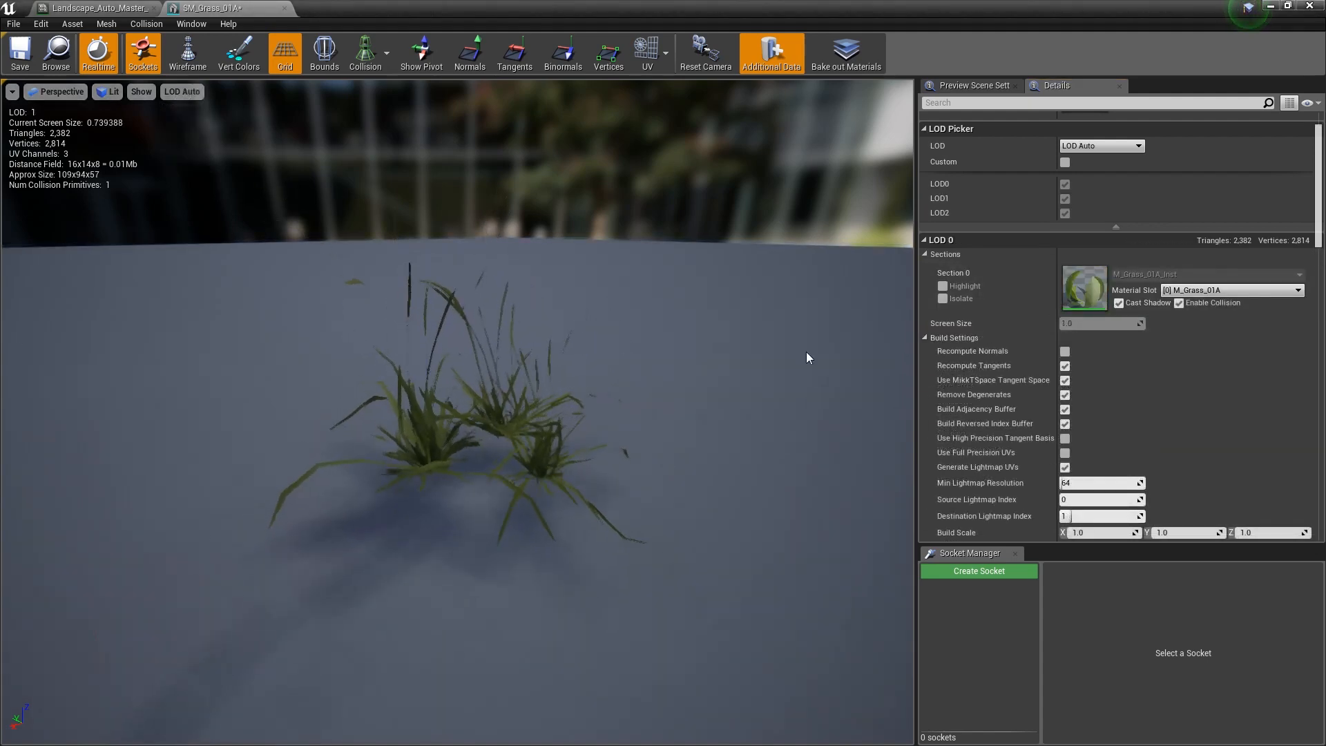
- Compare the triangle and vertex counts of the grass mesh's LOD levels by previewing them one after another
{"action": "left_click", "coordinate": [181, 94]}
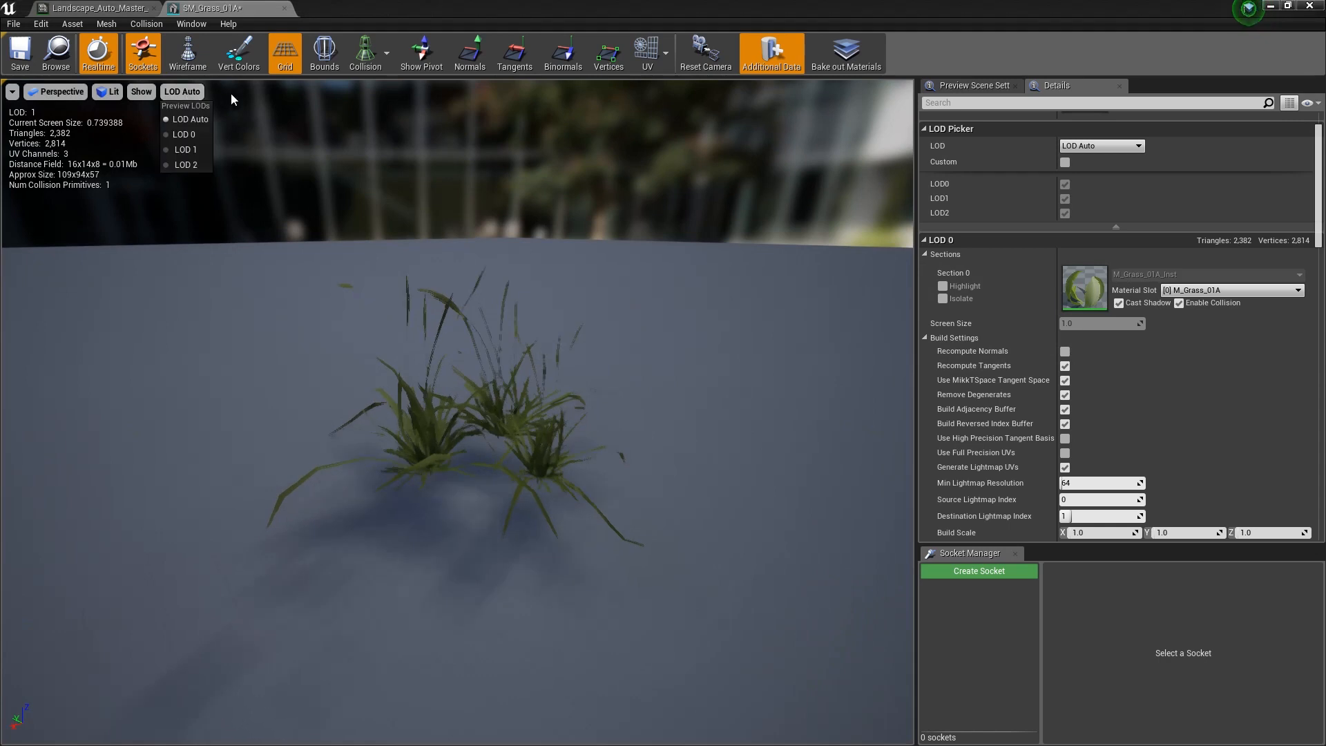
{"action": "left_click", "coordinate": [181, 148]}
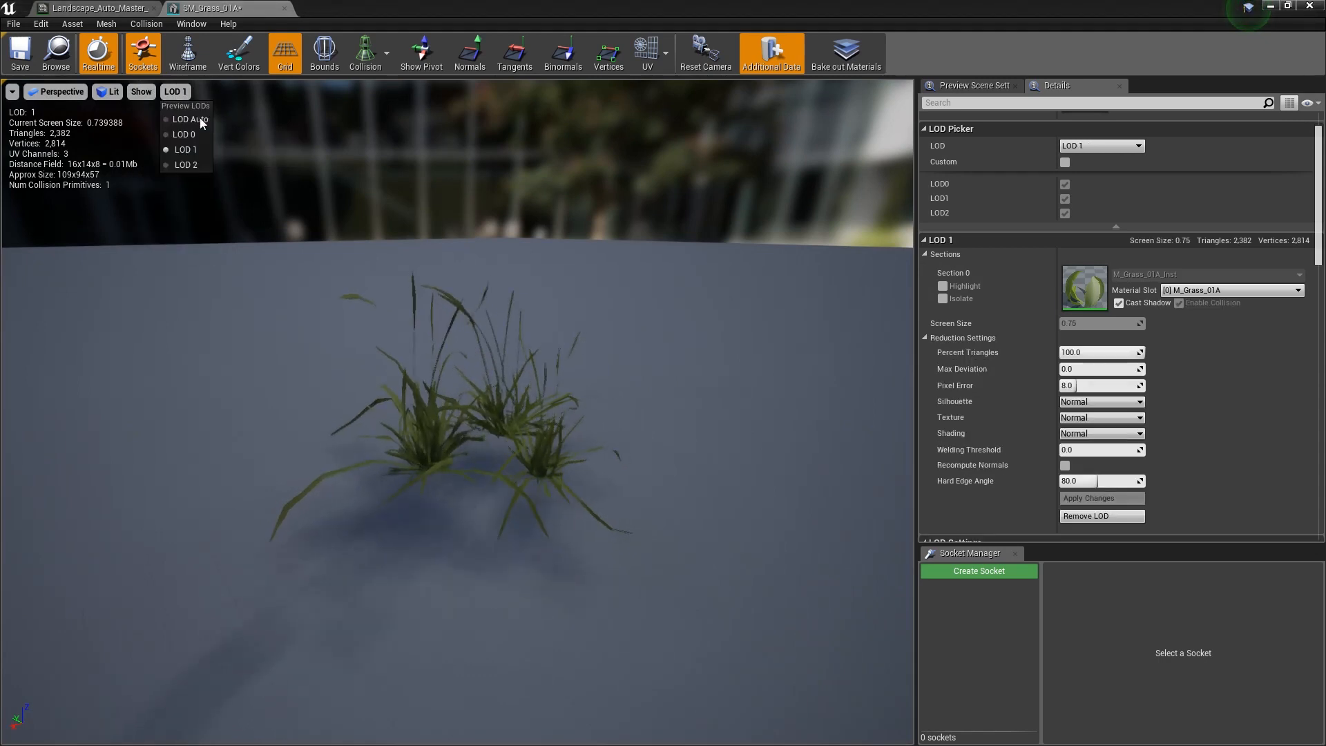
{"action": "left_click", "coordinate": [186, 165]}
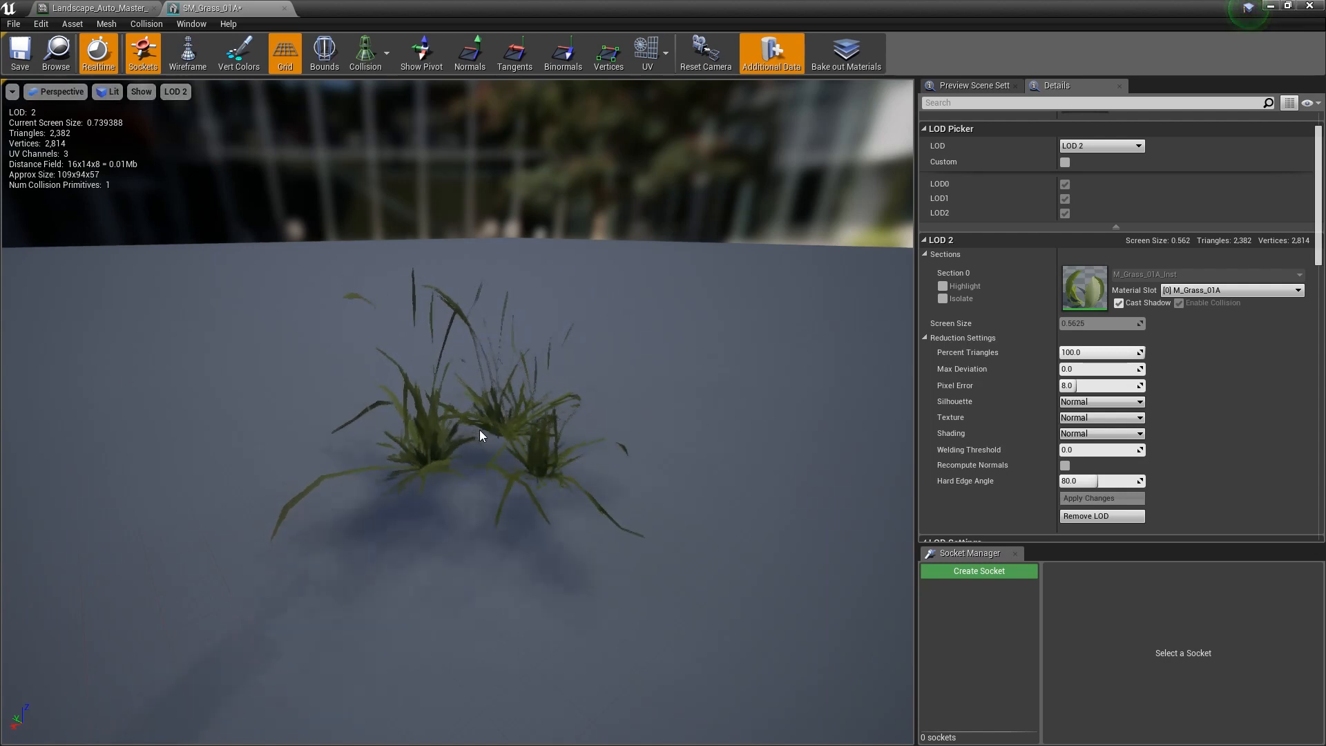
{"action": "left_click", "coordinate": [175, 92]}
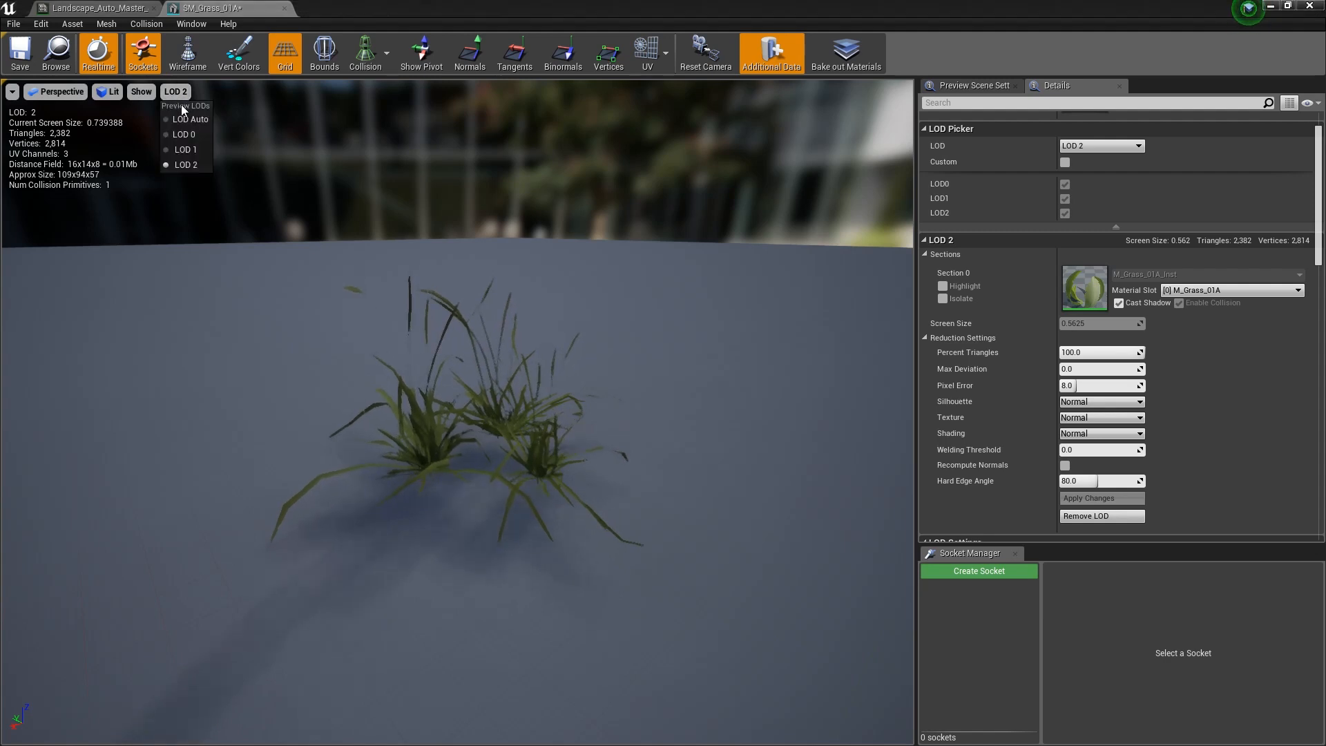
{"action": "left_click", "coordinate": [181, 151]}
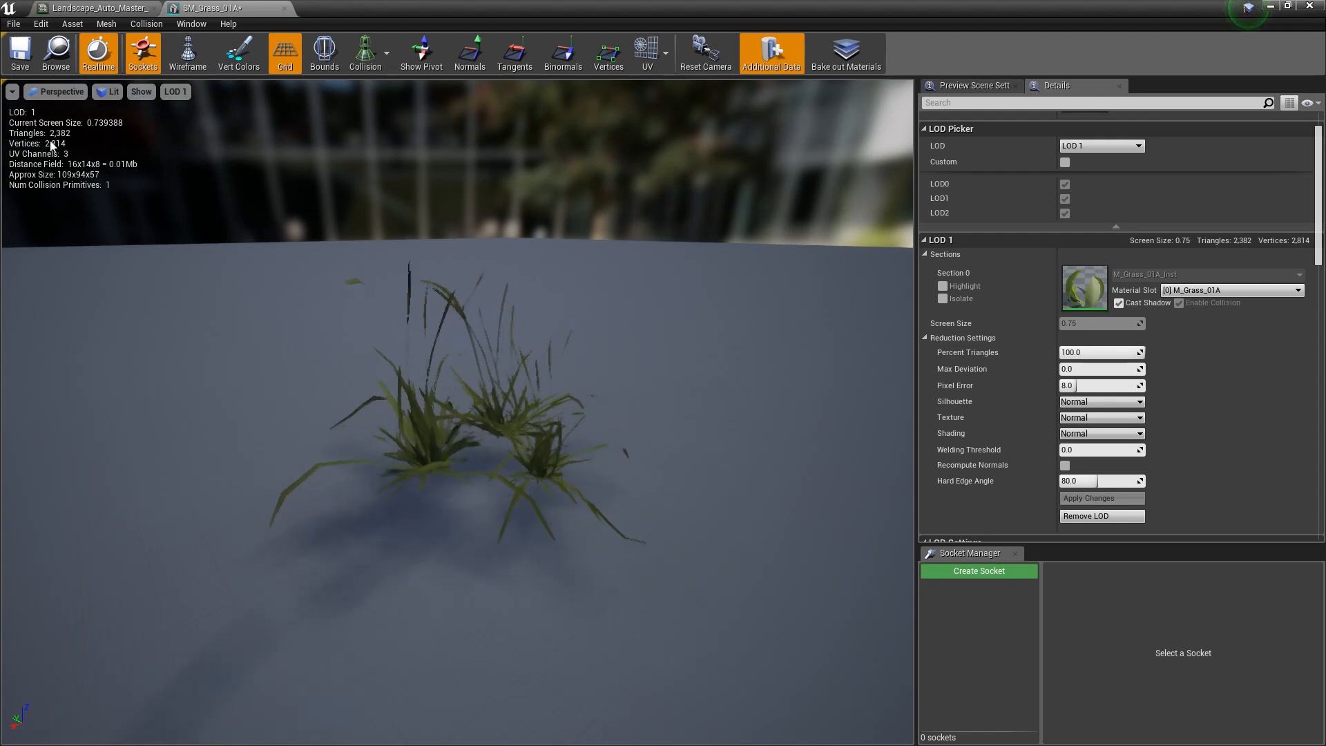
{"action": "left_click", "coordinate": [174, 94]}
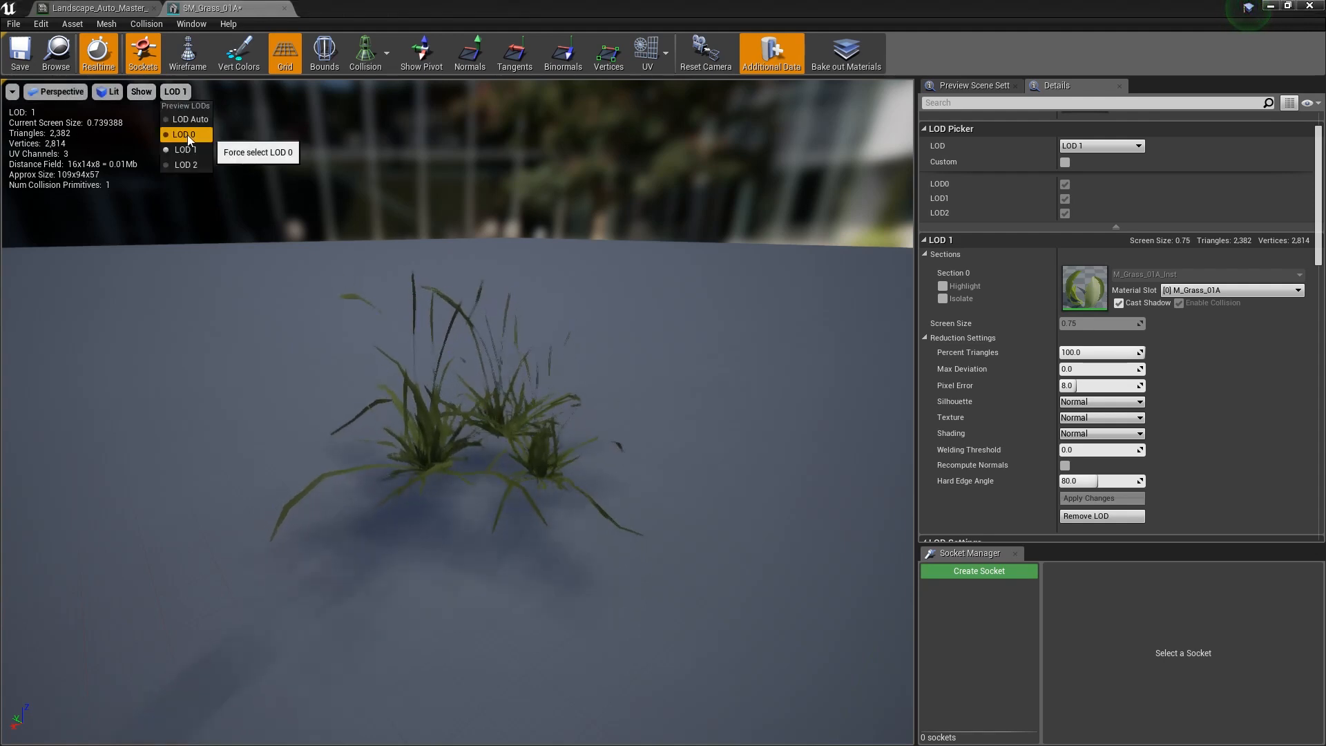
{"action": "left_click", "coordinate": [188, 131]}
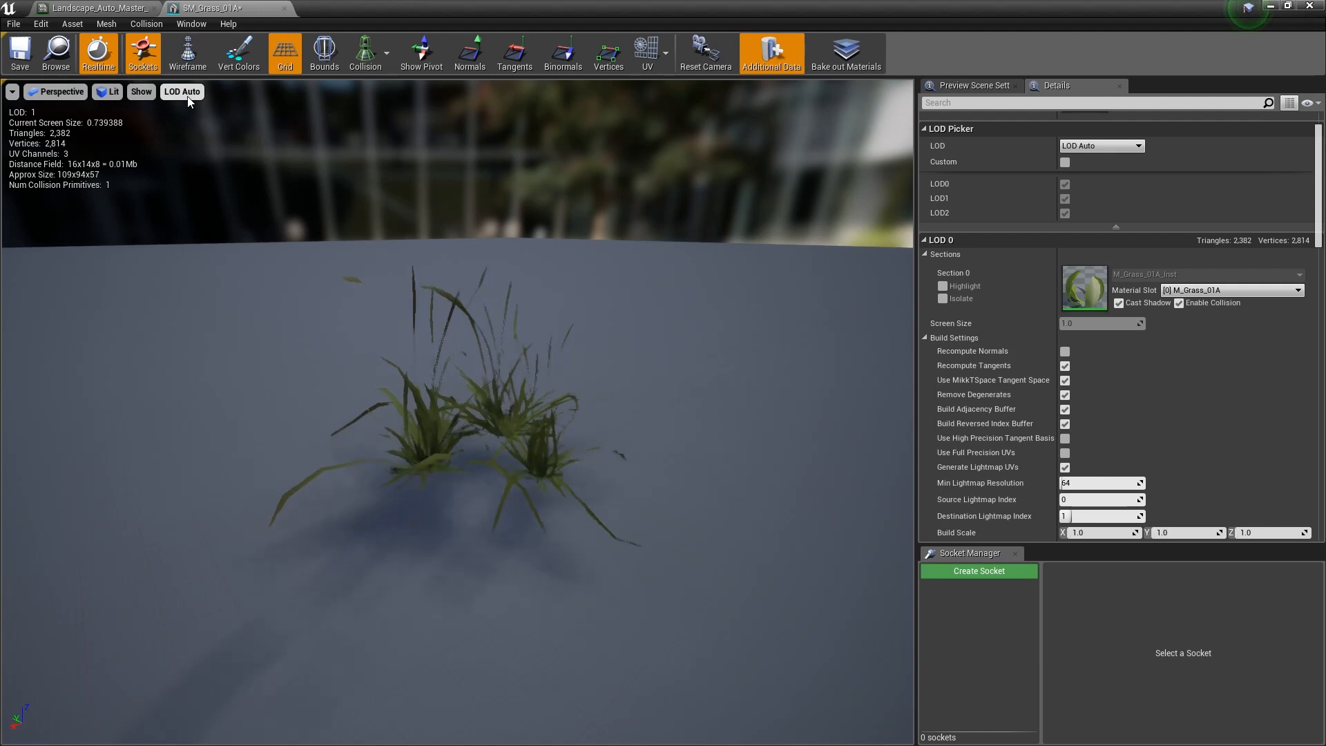
{"action": "left_click", "coordinate": [188, 95]}
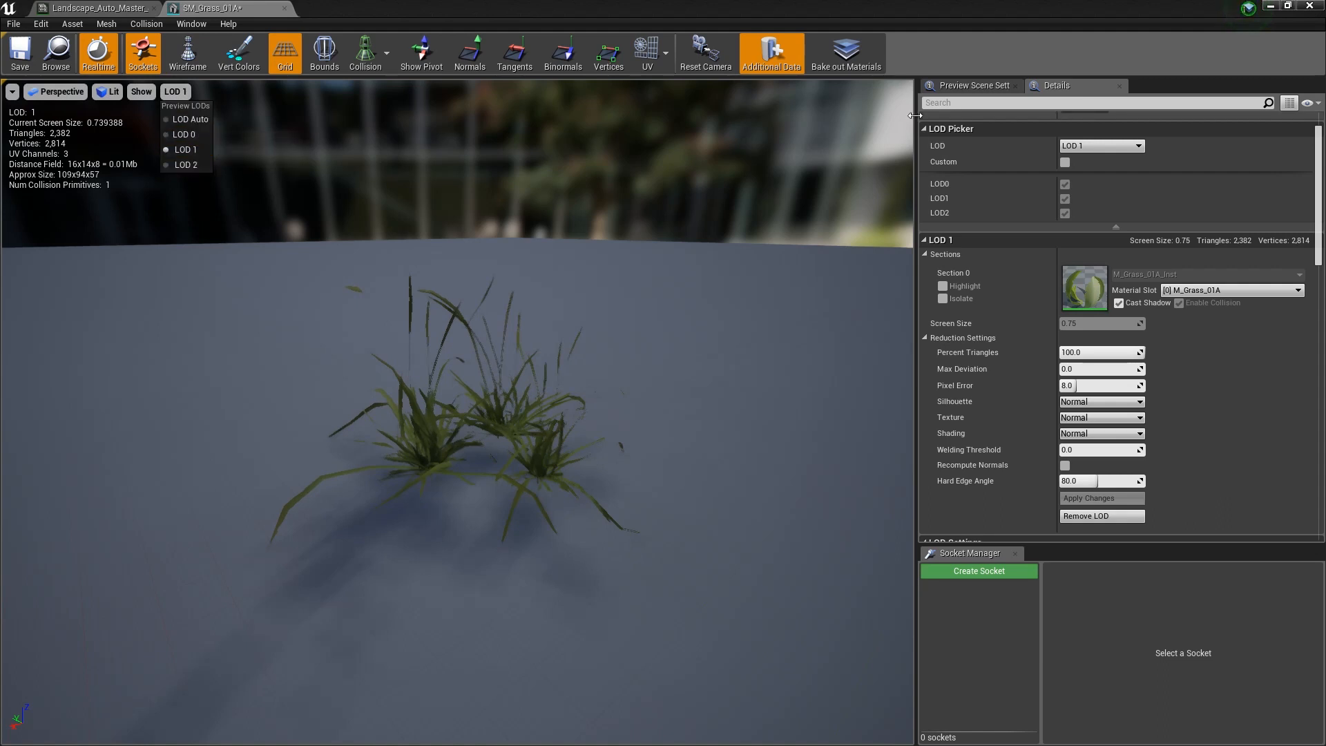
{"action": "left_click", "coordinate": [1114, 7]}
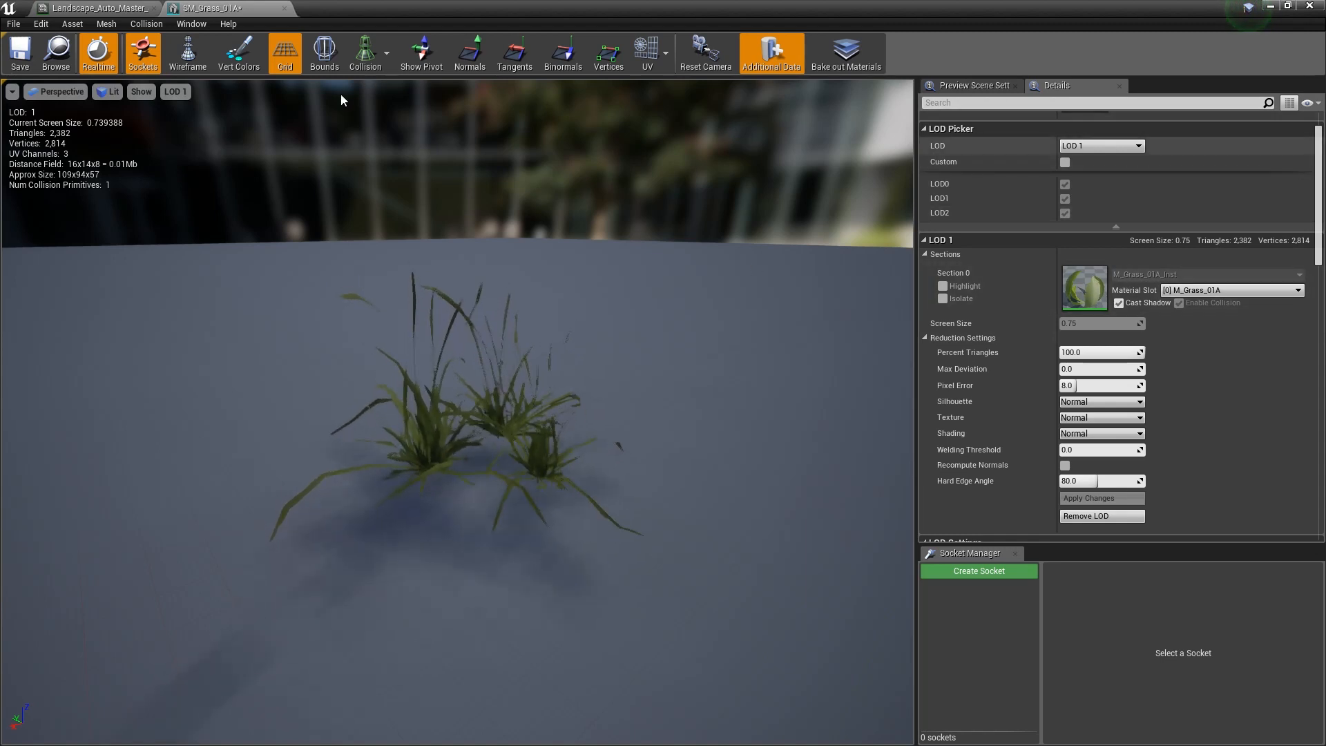
- Force the preview to LOD 0 and review its build and reduction settings
{"action": "left_click", "coordinate": [178, 93]}
{"action": "left_click", "coordinate": [193, 143]}
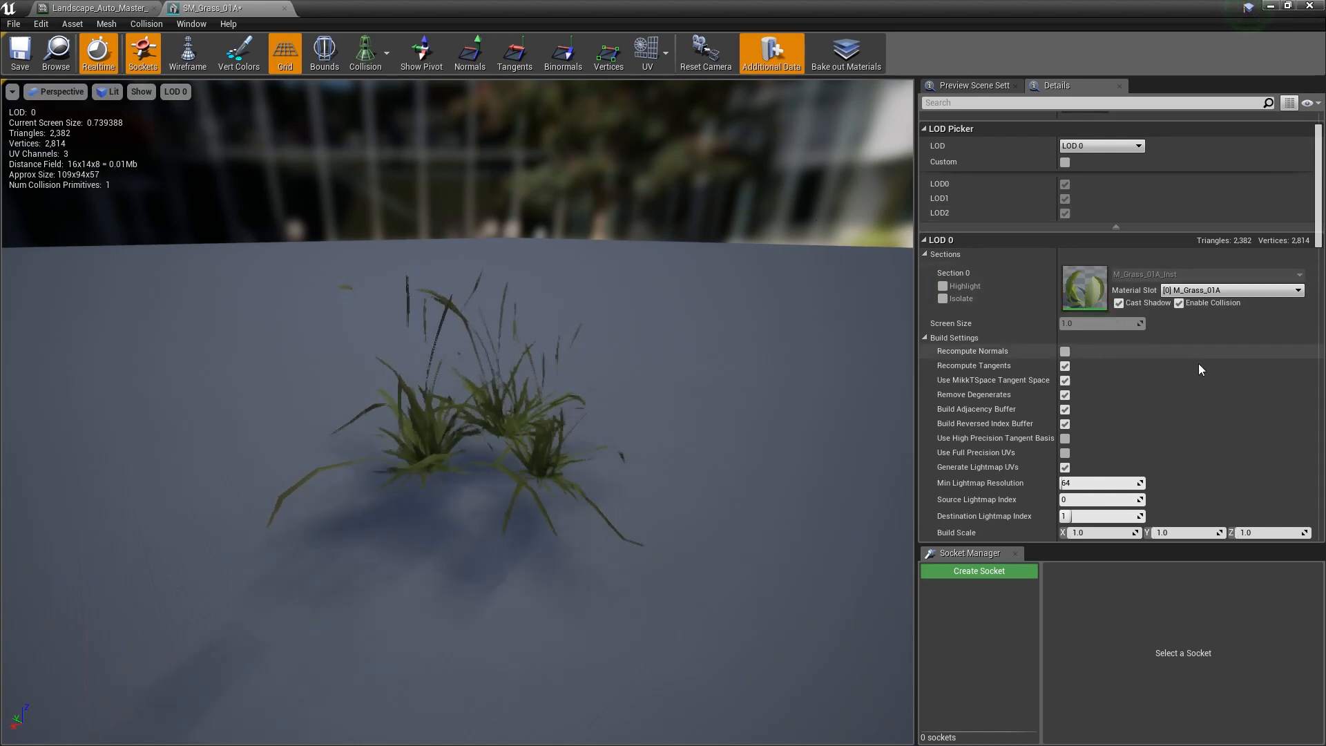
{"action": "scroll", "coordinate": [1167, 340], "scroll_direction": "down", "scroll_amount": 3}
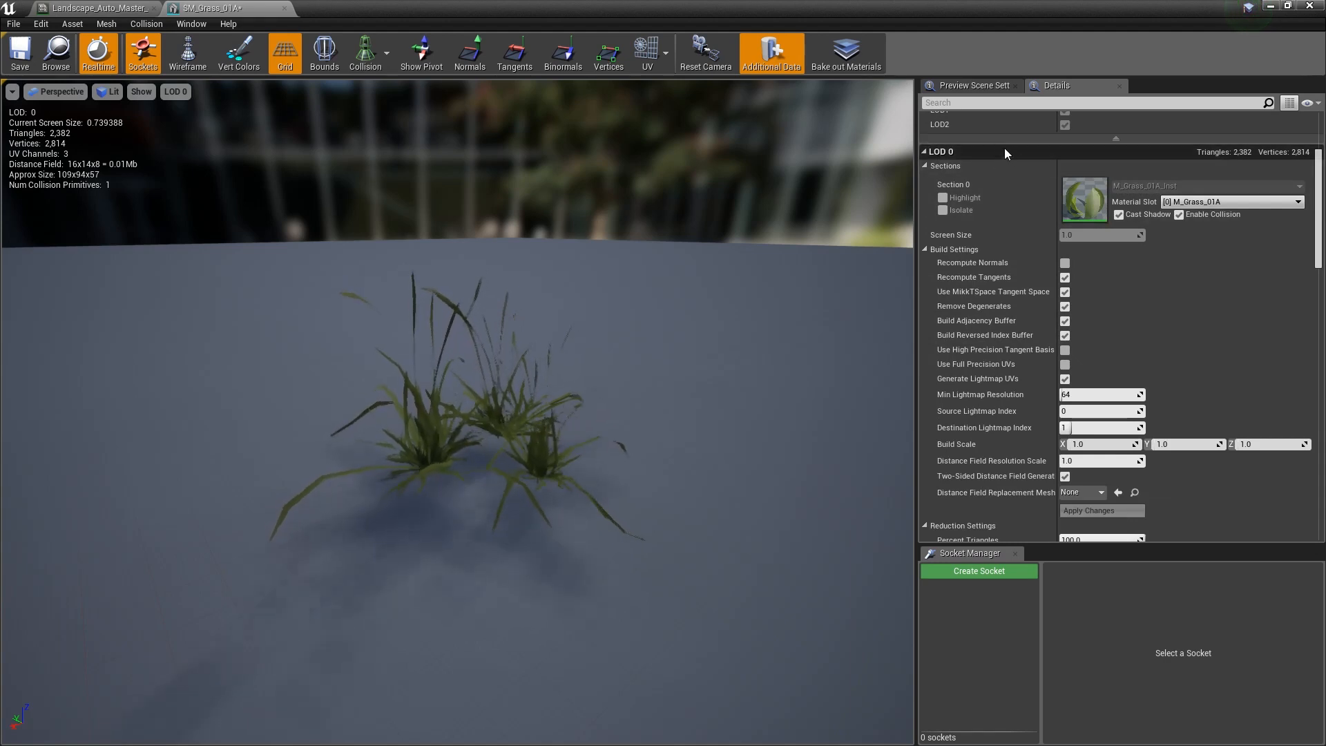
{"action": "scroll", "coordinate": [1050, 187], "scroll_direction": "down", "scroll_amount": 4}
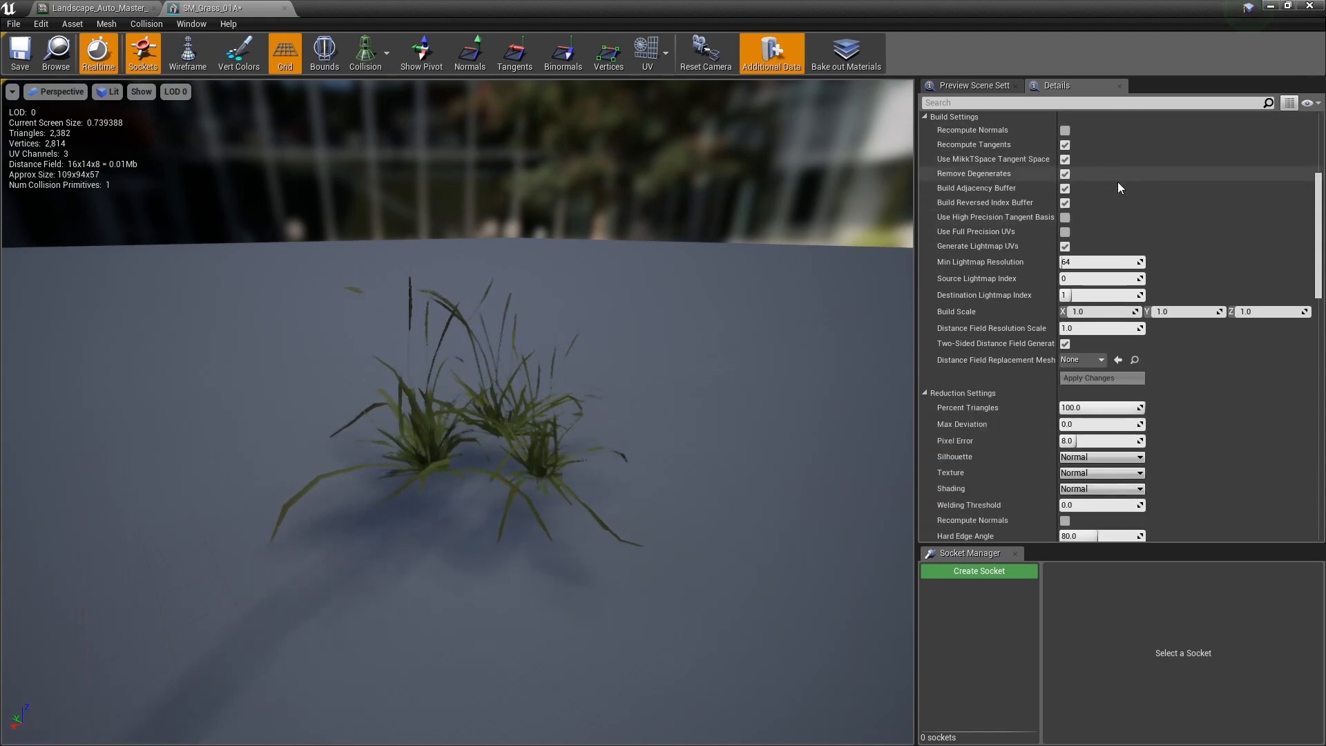
{"action": "scroll", "coordinate": [1064, 207], "scroll_direction": "up", "scroll_amount": 2}
{"action": "scroll", "coordinate": [967, 162], "scroll_direction": "up", "scroll_amount": 2}
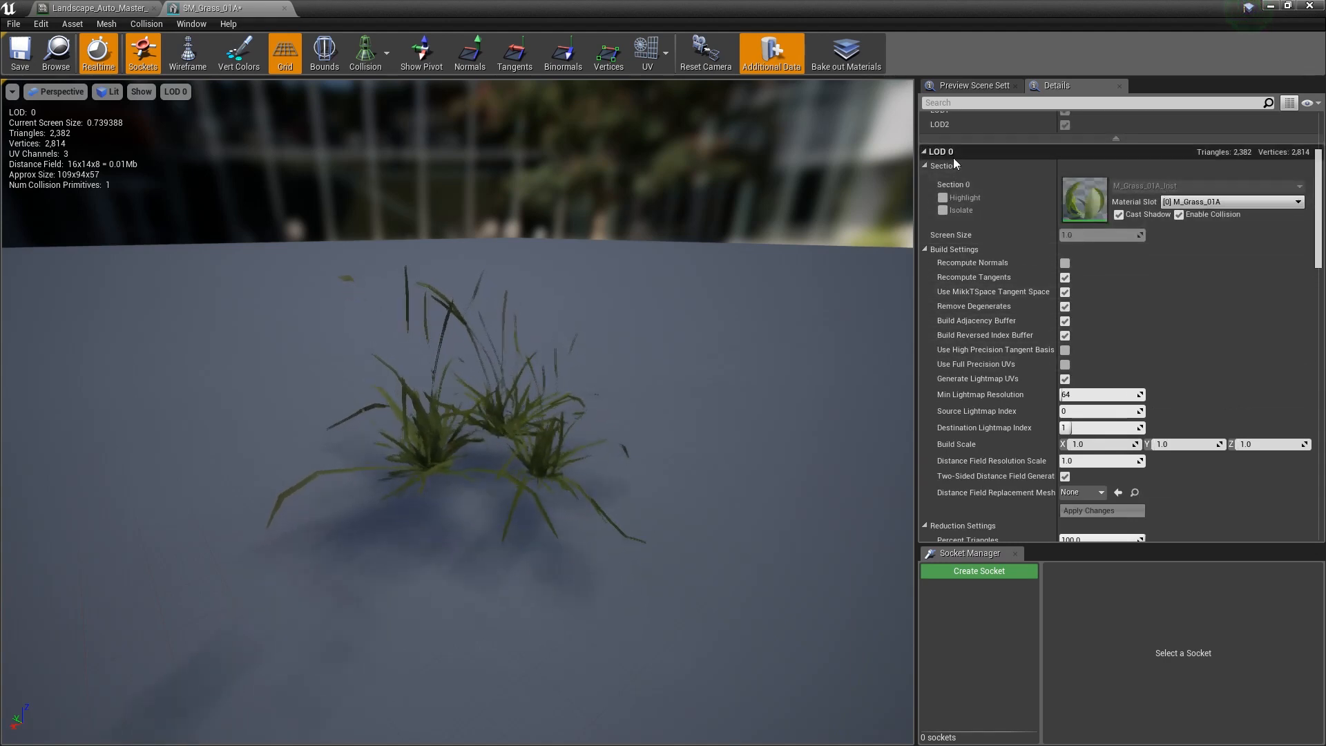
{"action": "scroll", "coordinate": [1057, 324], "scroll_direction": "down", "scroll_amount": 4}
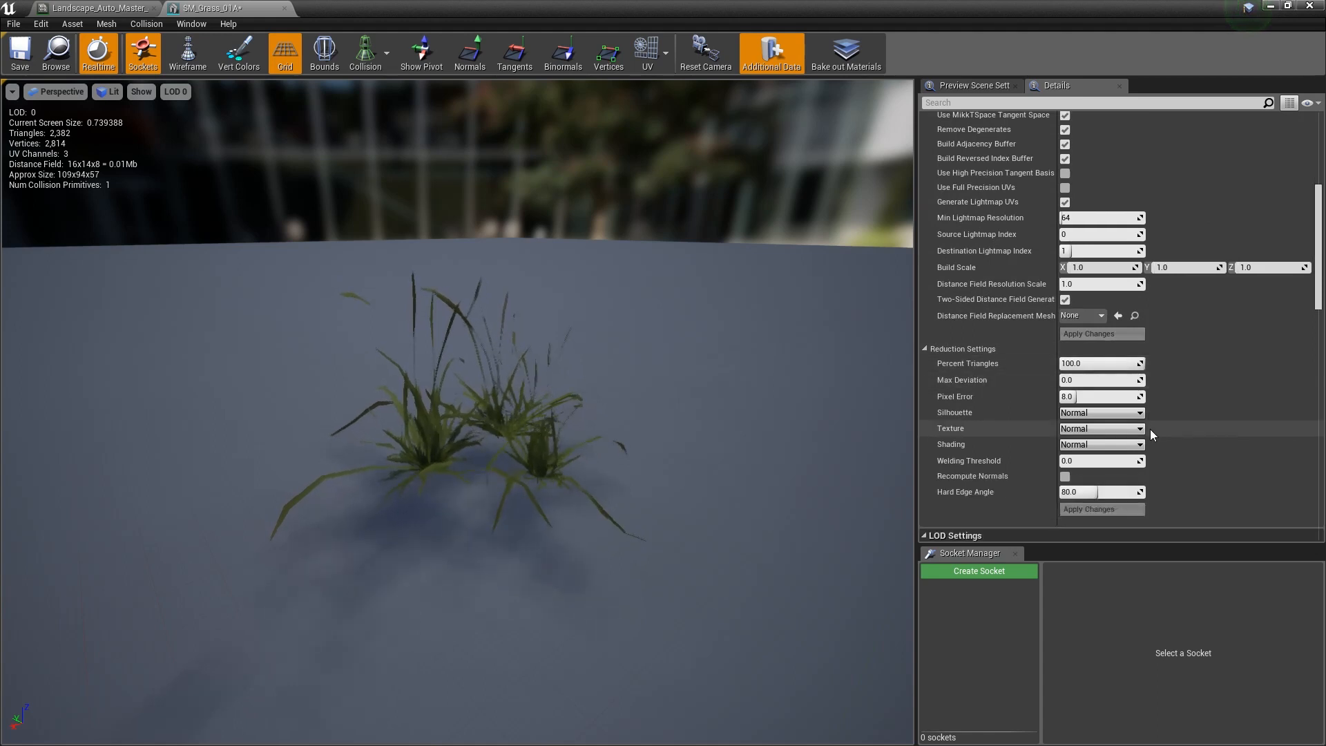
{"action": "scroll", "coordinate": [1150, 429], "scroll_direction": "down", "scroll_amount": 3}
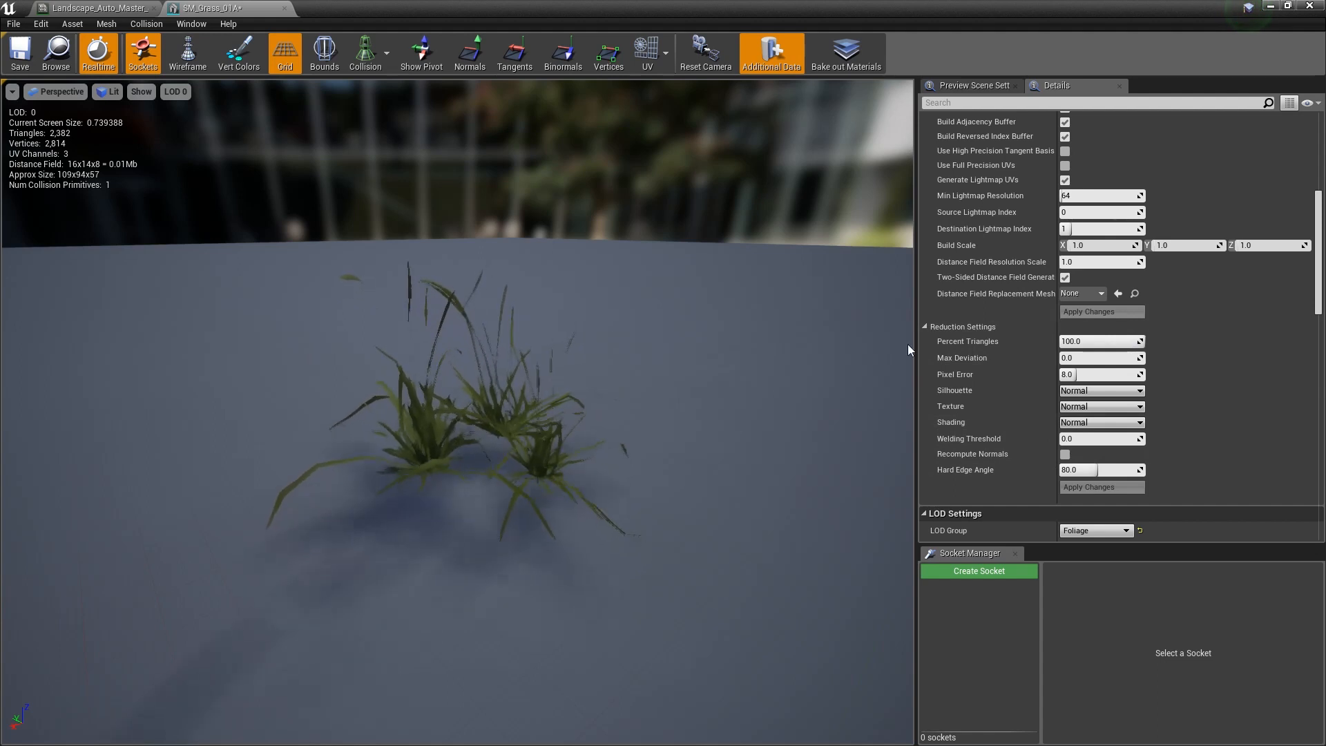
- Reduce LOD 0 of the grass mesh to 50 Percent Triangles and apply the reduction
{"action": "left_click", "coordinate": [1071, 341]}
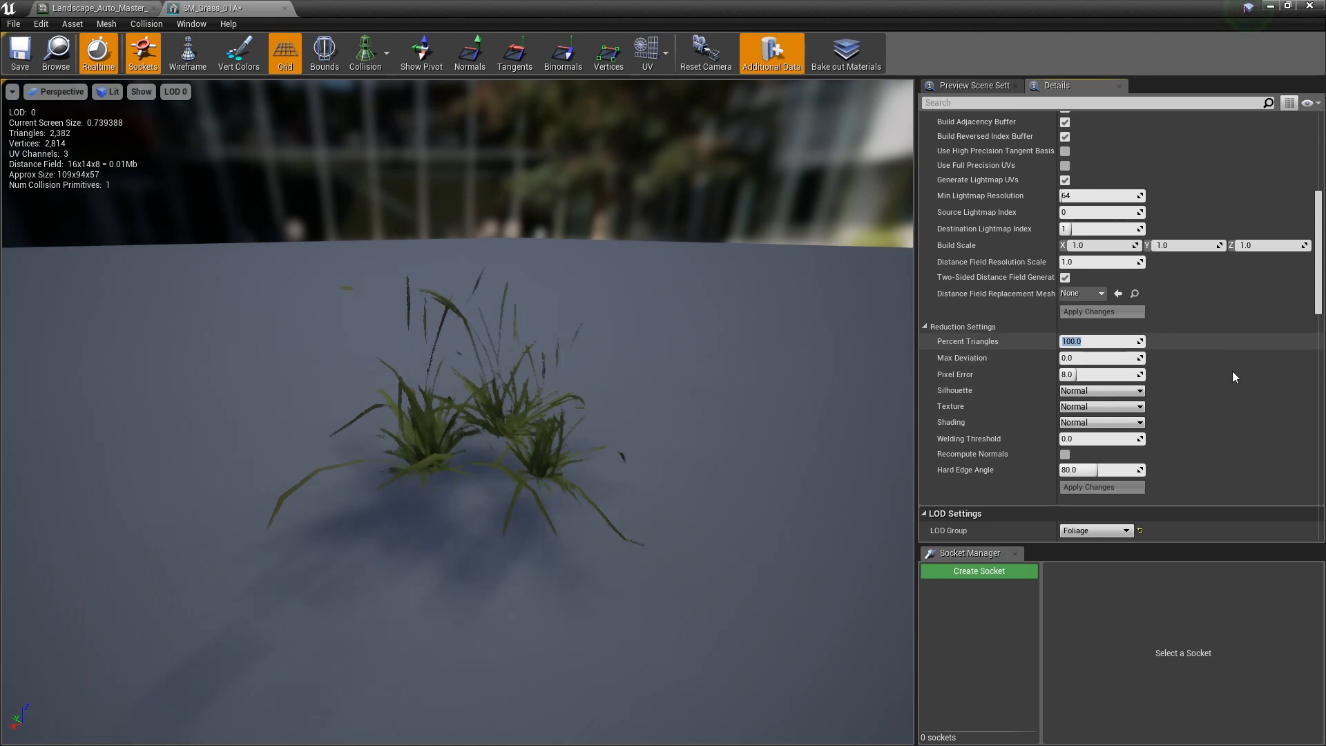
{"action": "scroll", "coordinate": [1224, 399], "scroll_direction": "up", "scroll_amount": 2}
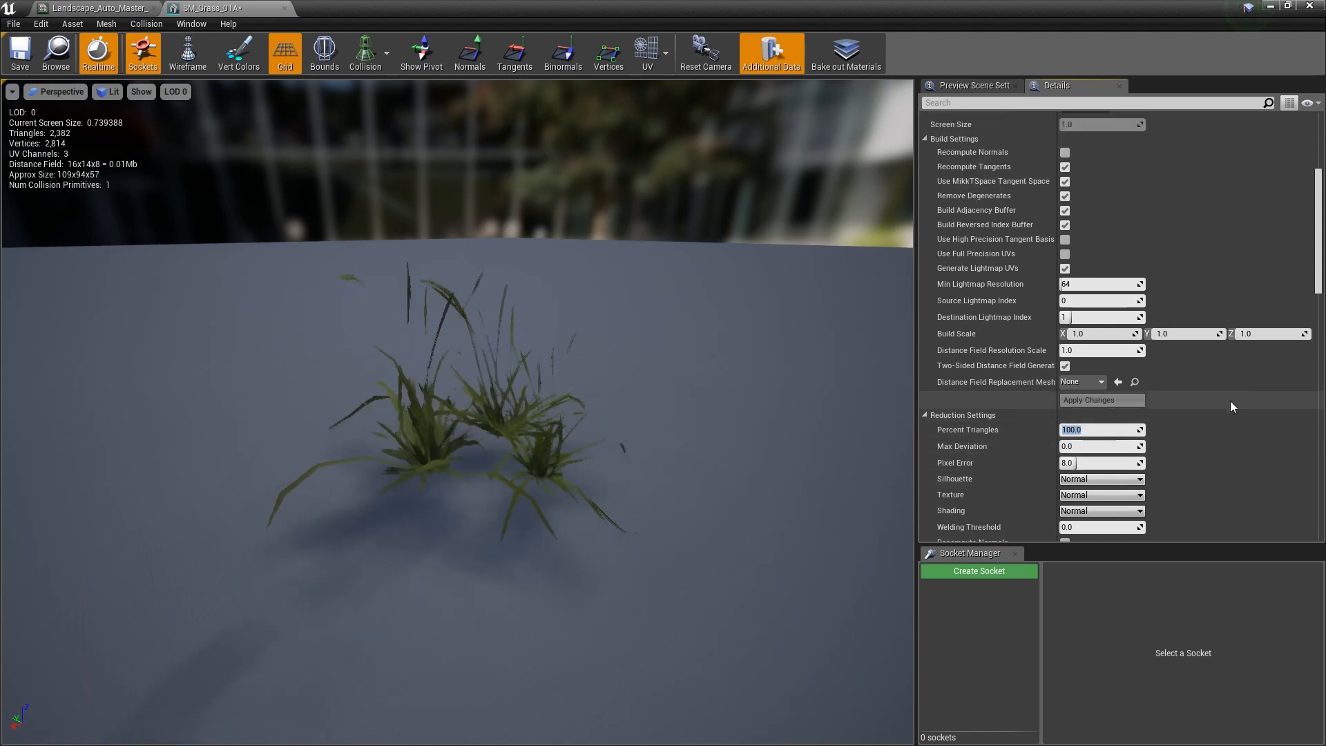
{"action": "scroll", "coordinate": [1230, 401], "scroll_direction": "down", "scroll_amount": 3}
{"action": "scroll", "coordinate": [1231, 403], "scroll_direction": "down", "scroll_amount": 3}
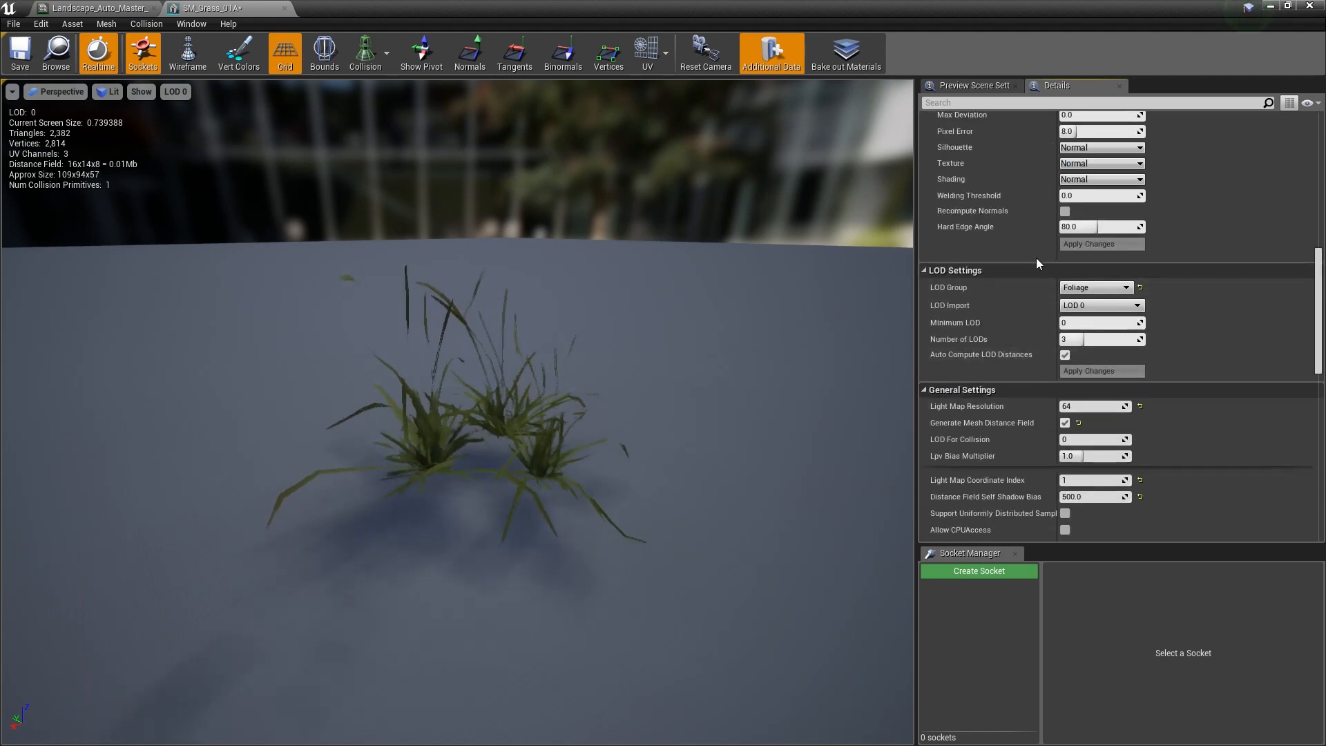
{"action": "left_click", "coordinate": [1092, 290]}
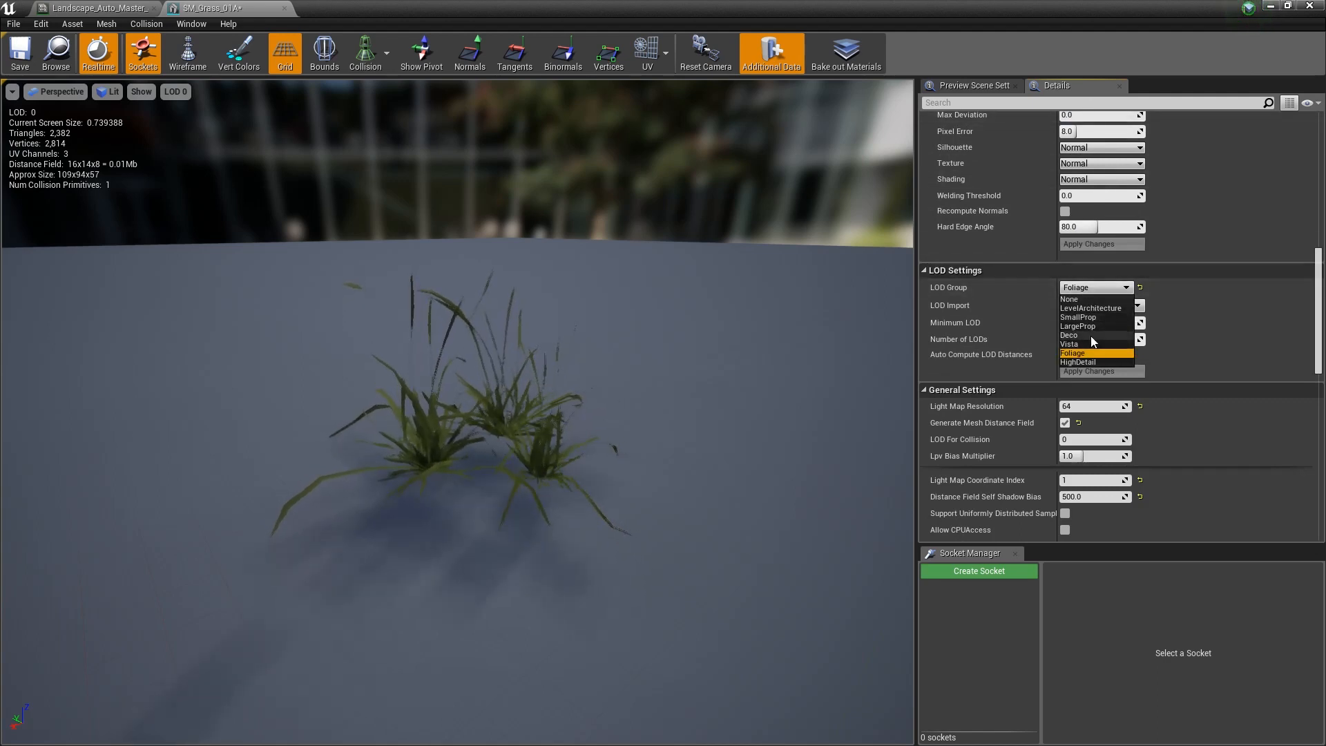
{"action": "scroll", "coordinate": [1216, 342], "scroll_direction": "up", "scroll_amount": 4}
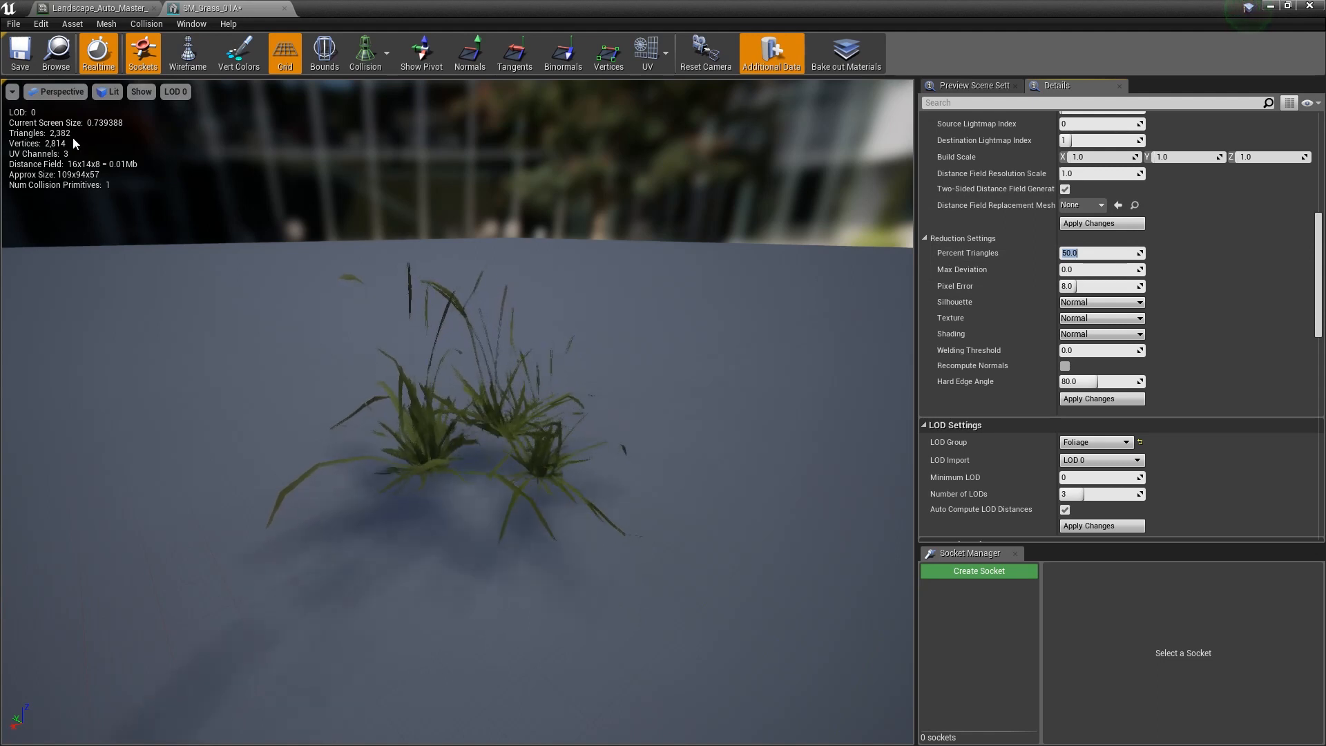
{"action": "left_click", "coordinate": [1092, 399]}
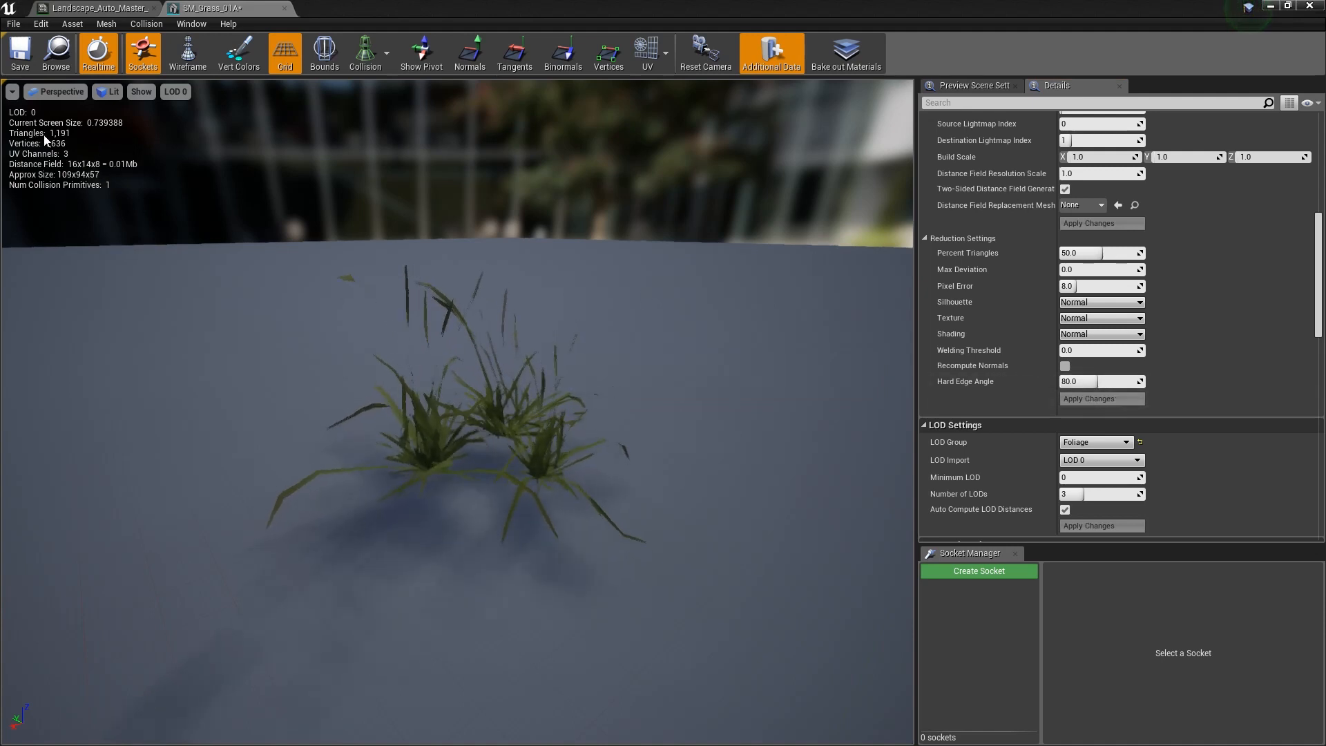
- Restore the mesh editor to a smaller window and inspect the reduced grass mesh alongside the landscape
{"action": "mouse_move", "coordinate": [540, 345]}
{"action": "right_mouse_down"}
{"action": "mouse_move", "coordinate": [507, 349]}
{"action": "mouse_move", "coordinate": [554, 348]}
{"action": "right_mouse_up"}
{"action": "double_click", "coordinate": [691, 10]}
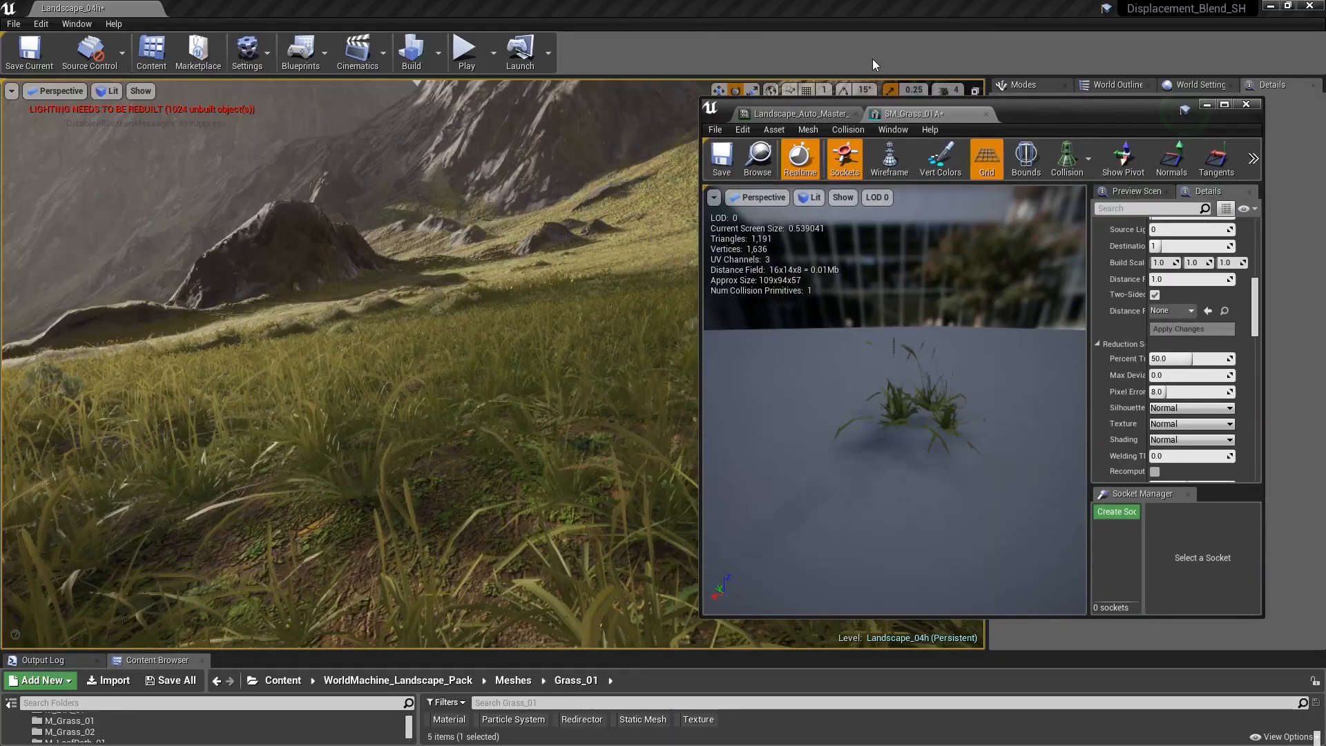
{"action": "right_click_drag", "start_coordinate": [656, 231], "coordinate": [601, 222]}
{"action": "left_click_drag", "start_coordinate": [1055, 381], "coordinate": [1055, 348]}
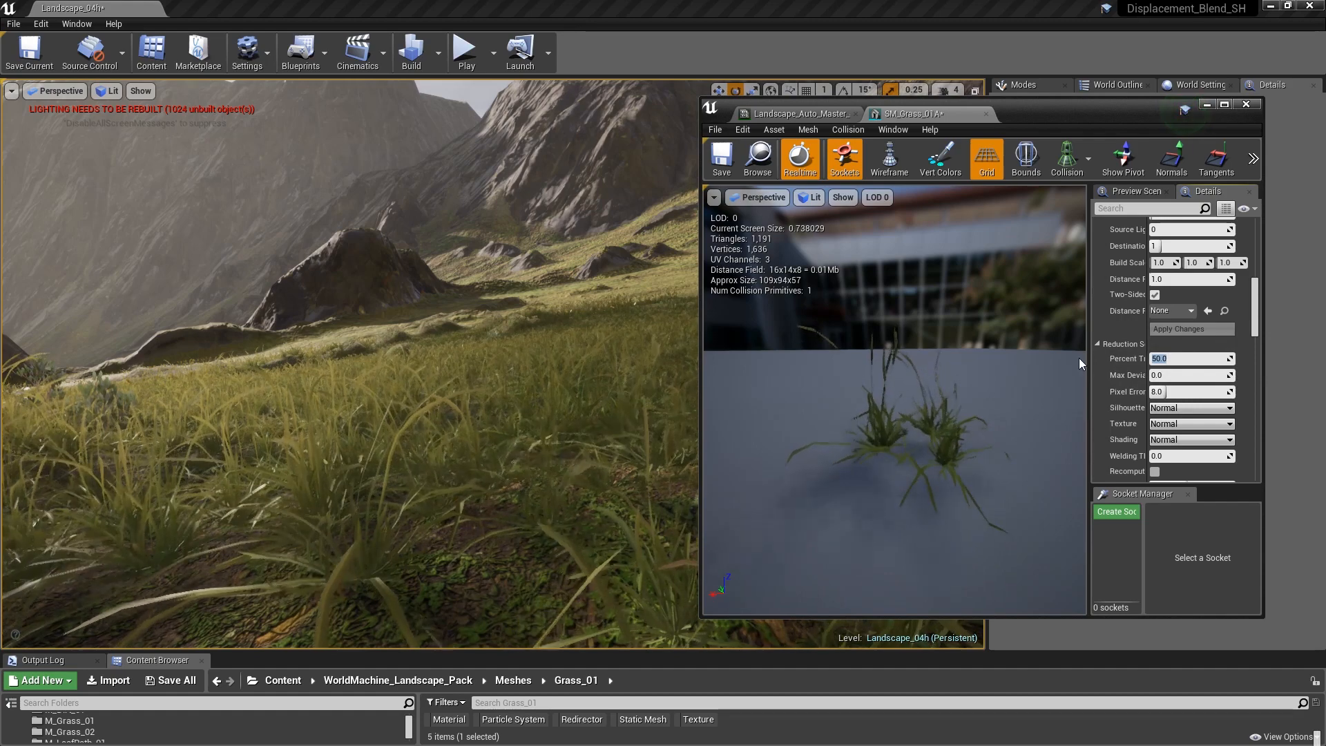
- Set LOD 0 of the grass mesh to 40 Percent Triangles, apply the changes and check the grass in the landscape
{"action": "type", "text": "40"}
{"action": "key", "text": "Return"}
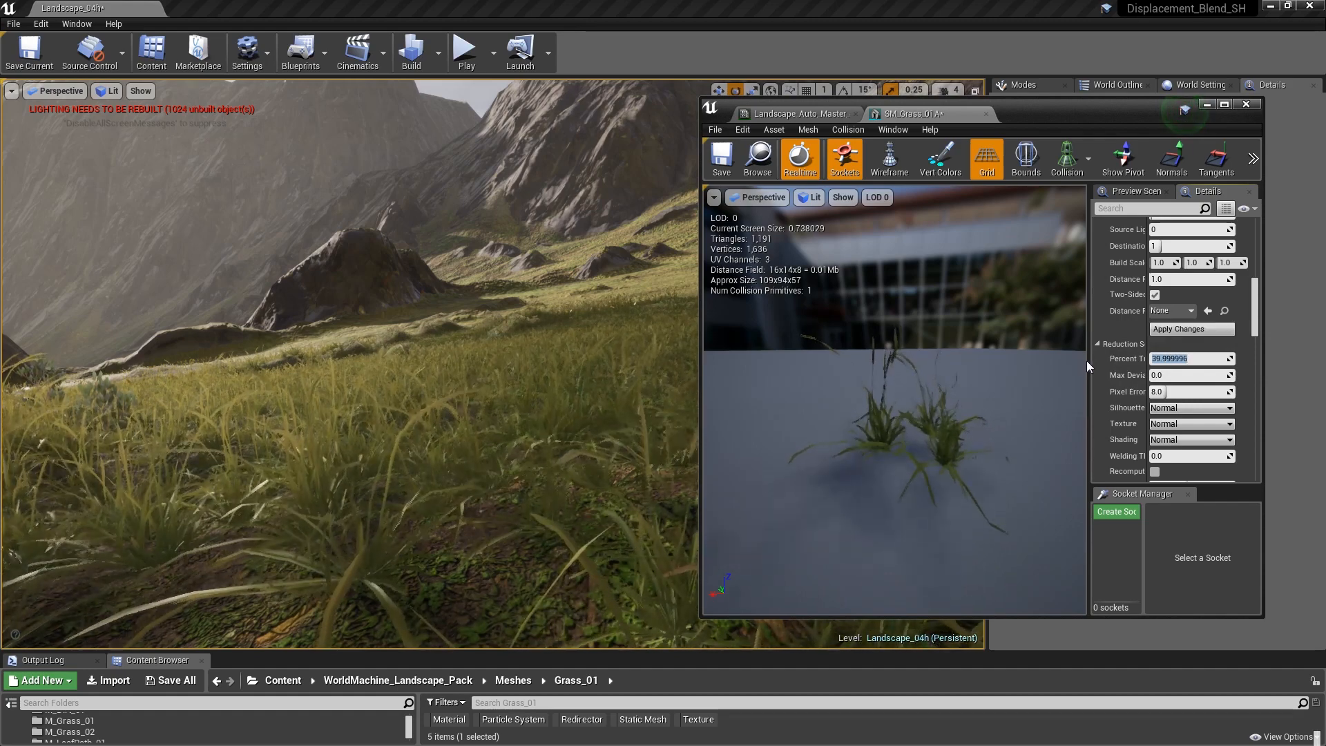
{"action": "left_click", "coordinate": [1181, 329]}
{"action": "right_click_drag", "start_coordinate": [466, 371], "coordinate": [435, 380]}
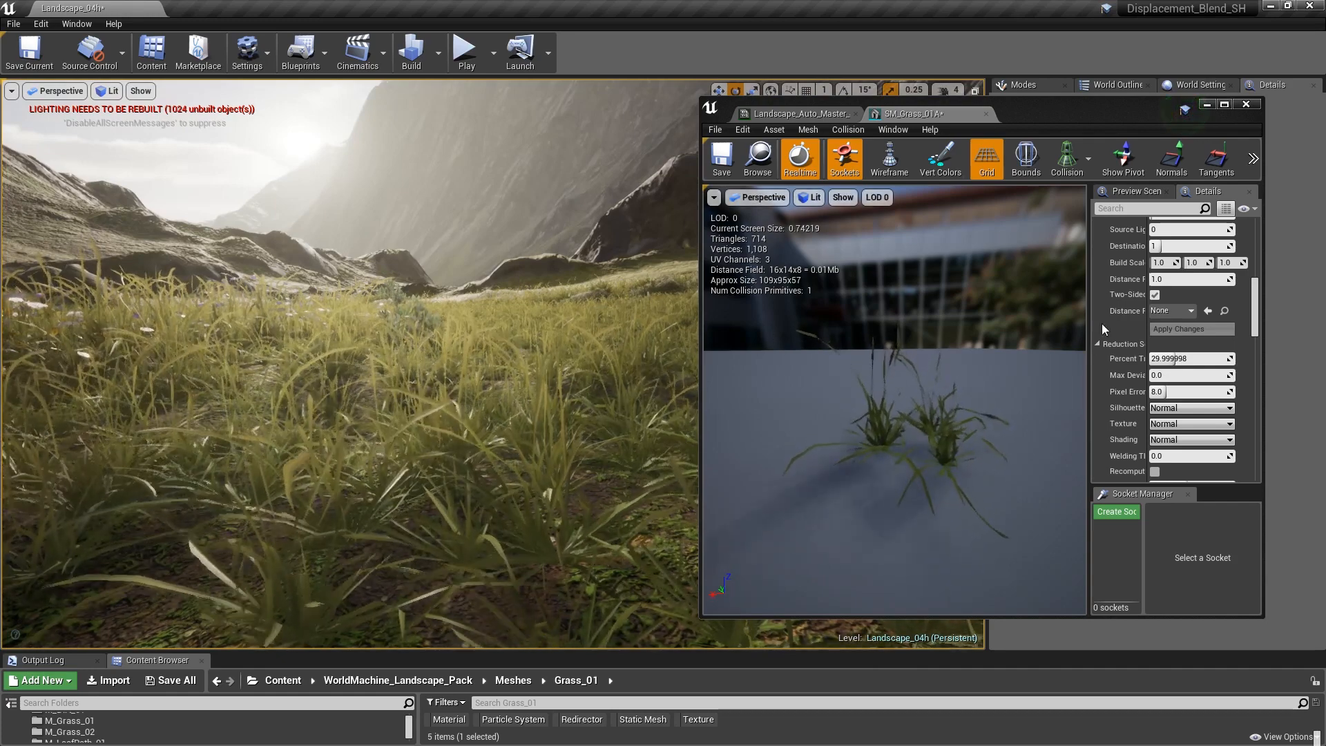
- Reduce LOD 0 of the grass mesh to 10 Percent Triangles and apply the changes
{"action": "left_click", "coordinate": [1202, 360]}
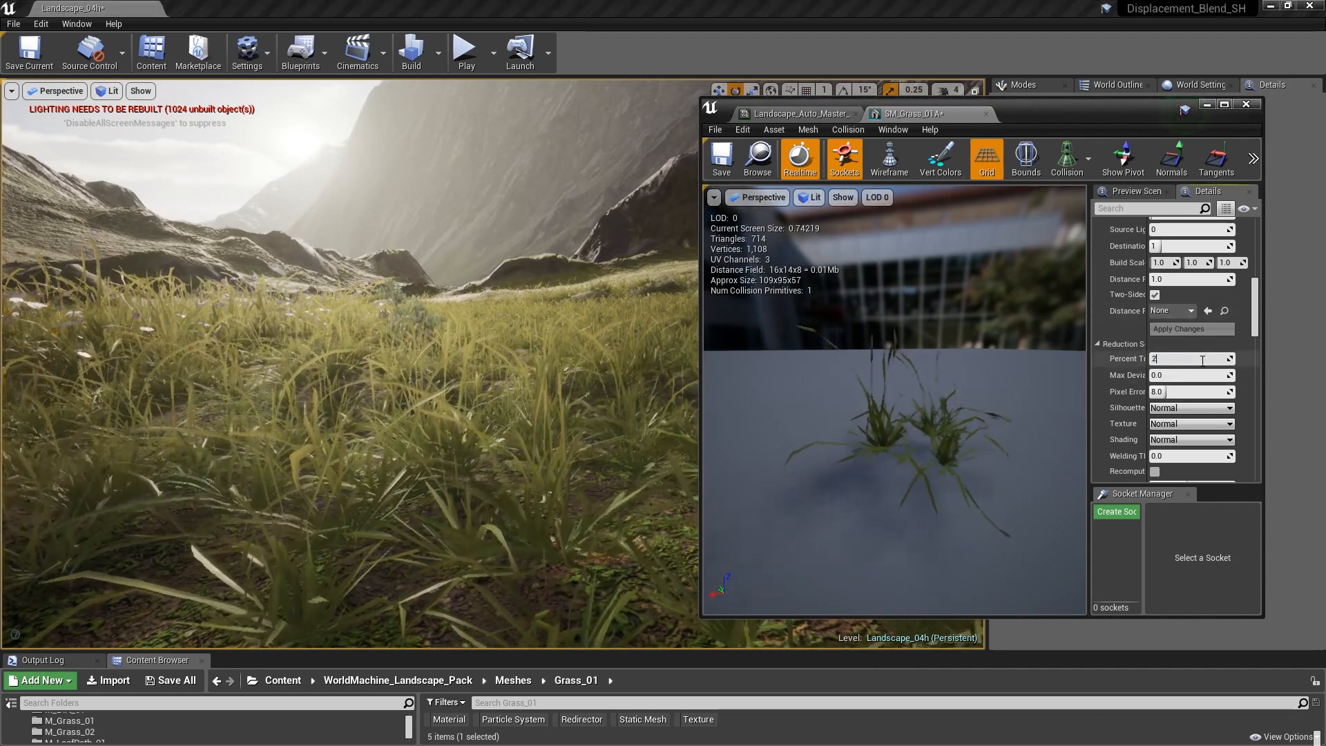
{"action": "type", "text": "10"}
{"action": "left_click", "coordinate": [1190, 330]}
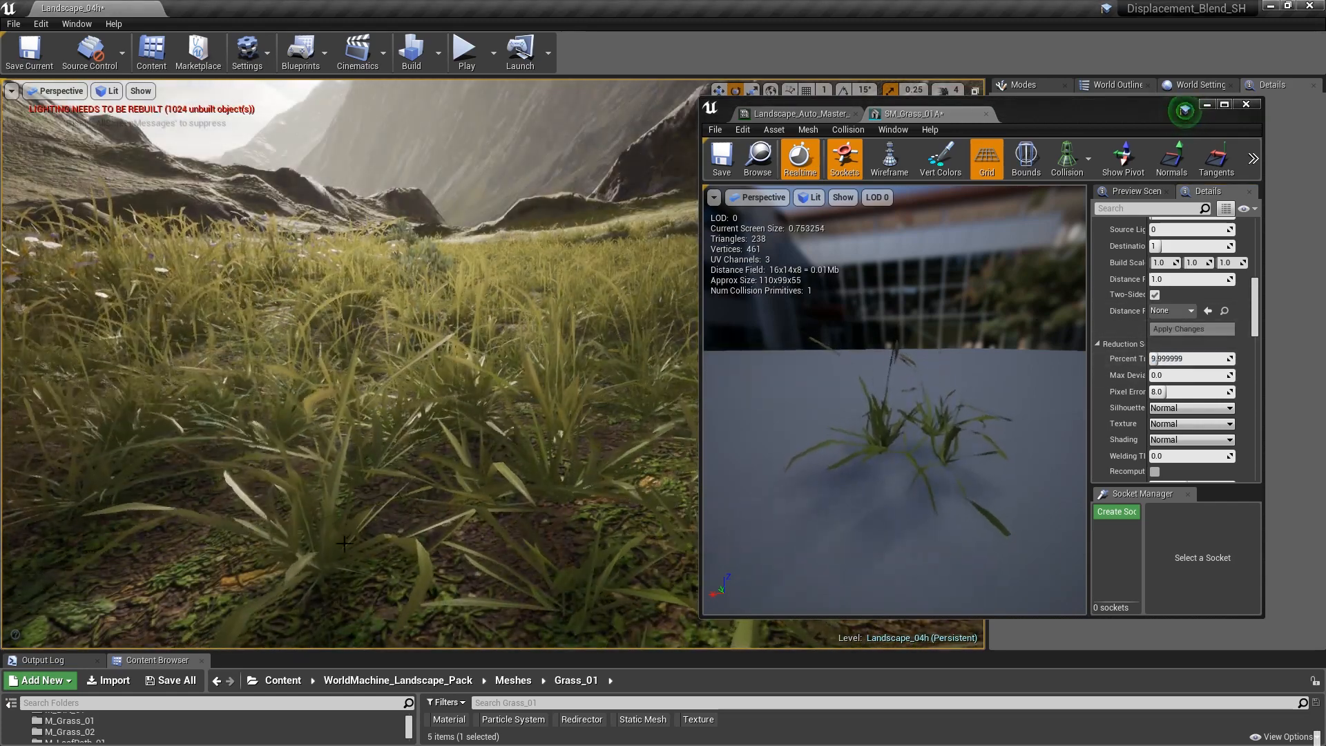
- Inspect the reduced grass up close in the landscape and the mesh preview, and save the mesh
{"action": "right_click_drag", "start_coordinate": [460, 496], "coordinate": [612, 575]}
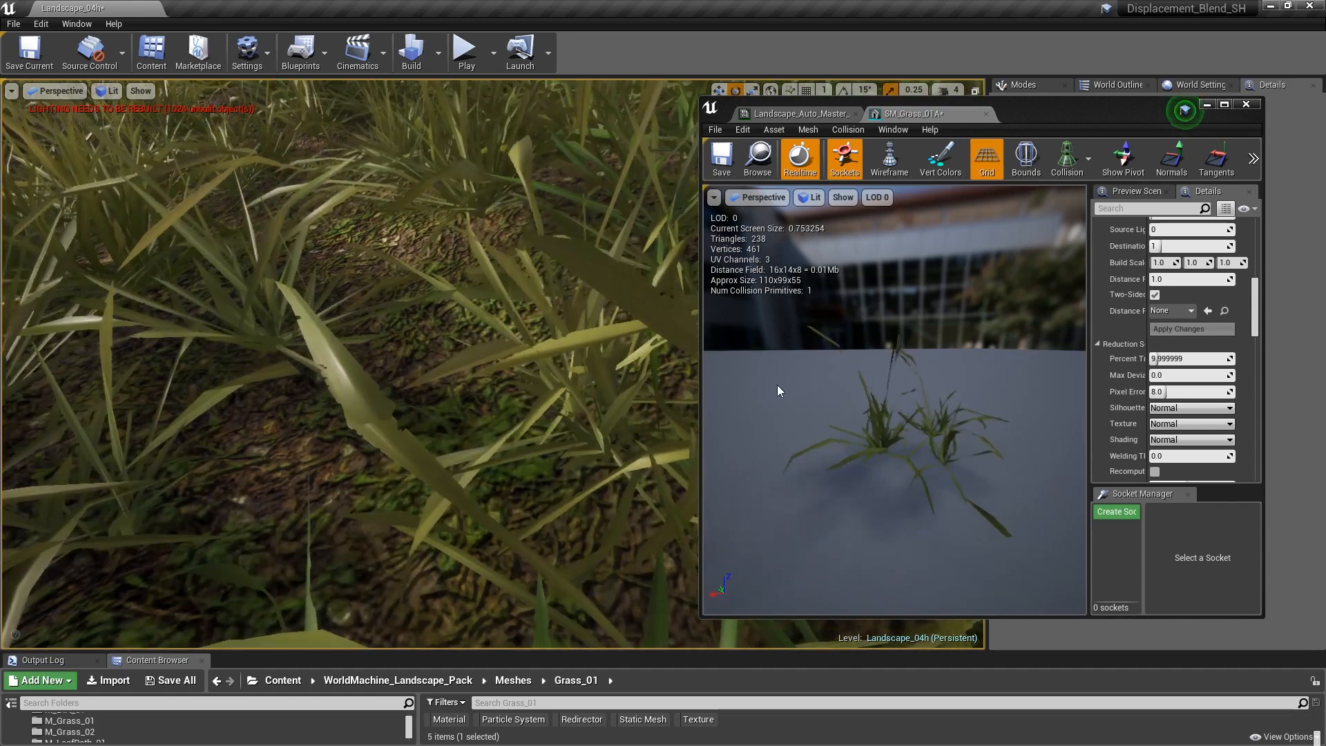
{"action": "left_click_drag", "start_coordinate": [802, 388], "coordinate": [801, 395]}
{"action": "left_click_drag", "start_coordinate": [932, 345], "coordinate": [936, 361]}
{"action": "right_click_drag", "start_coordinate": [935, 361], "coordinate": [937, 376]}
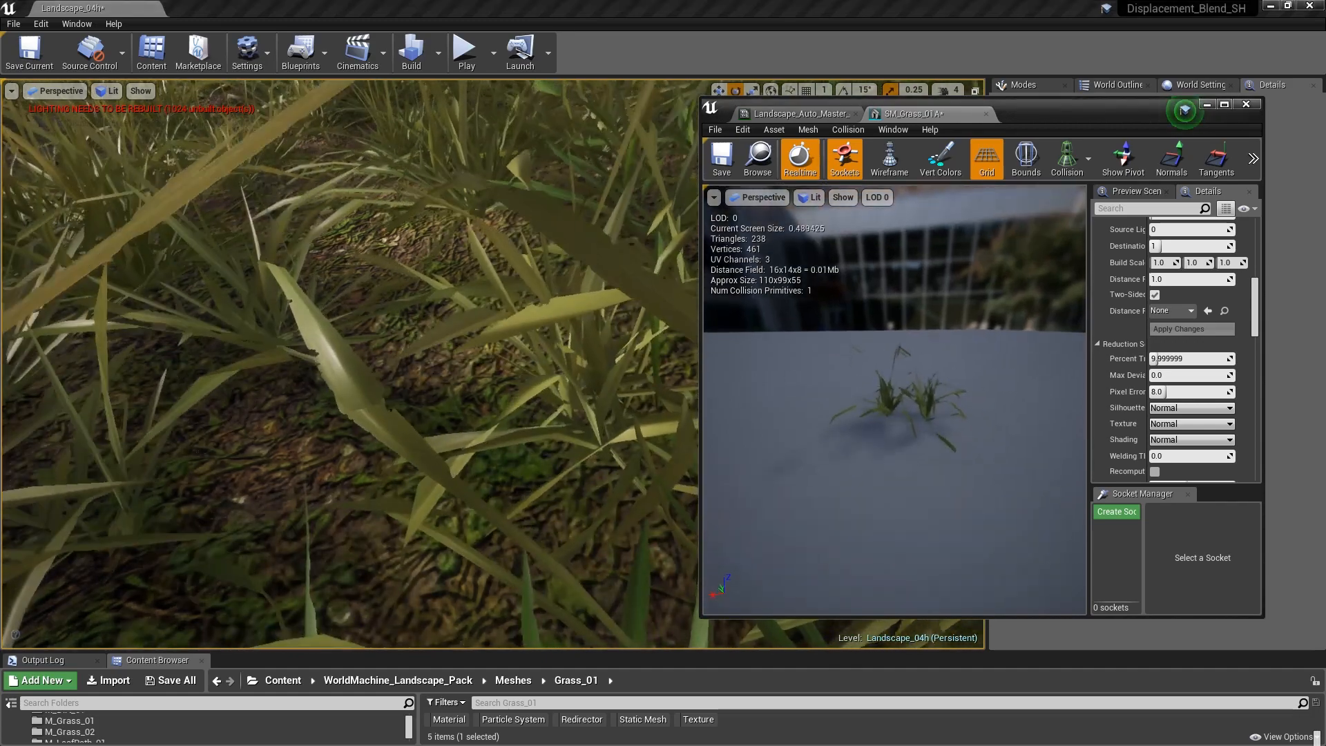
{"action": "left_click_drag", "start_coordinate": [935, 373], "coordinate": [854, 357]}
{"action": "right_click_drag", "start_coordinate": [358, 359], "coordinate": [350, 279]}
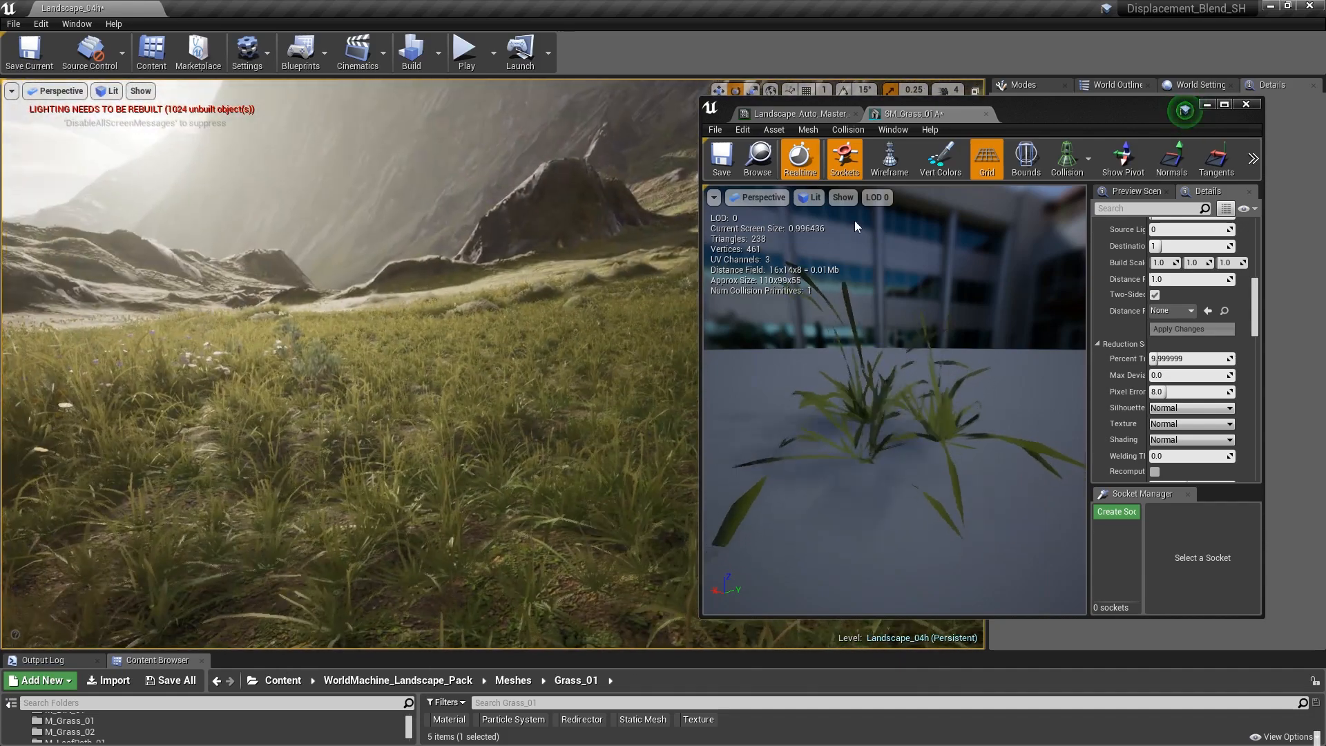
{"action": "key", "text": "ctrl+s"}
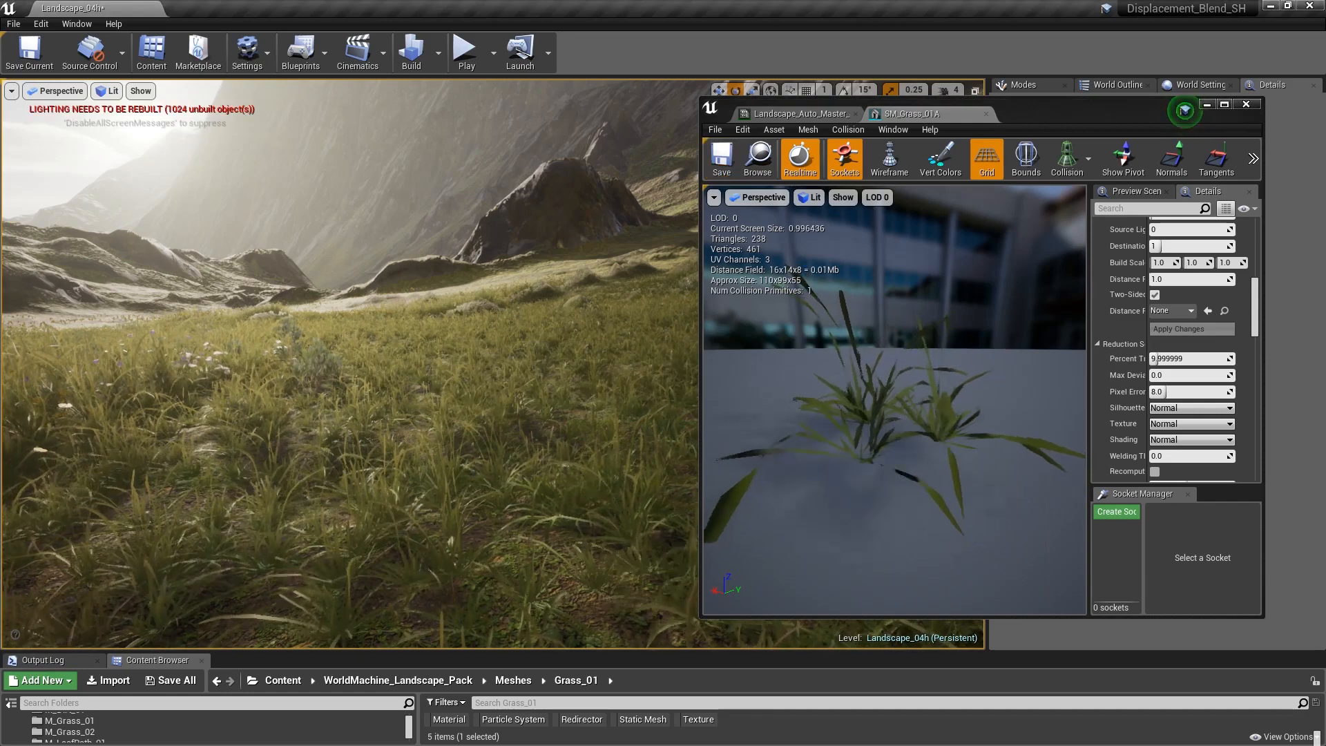
{"action": "right_click_drag", "start_coordinate": [613, 317], "coordinate": [606, 341]}
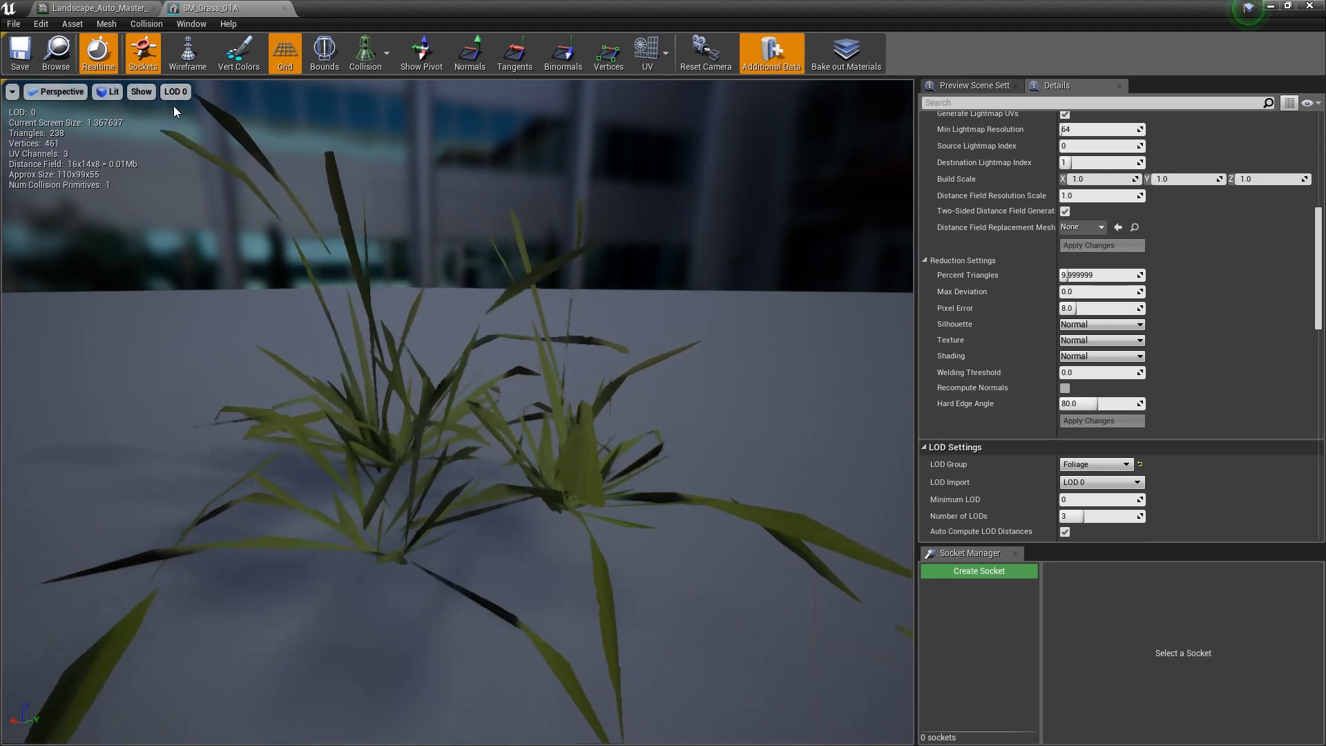
- Select LOD 1 of the grass mesh for editing and bring up its reduction settings
{"action": "scroll", "coordinate": [1142, 325], "scroll_direction": "up", "scroll_amount": 15}
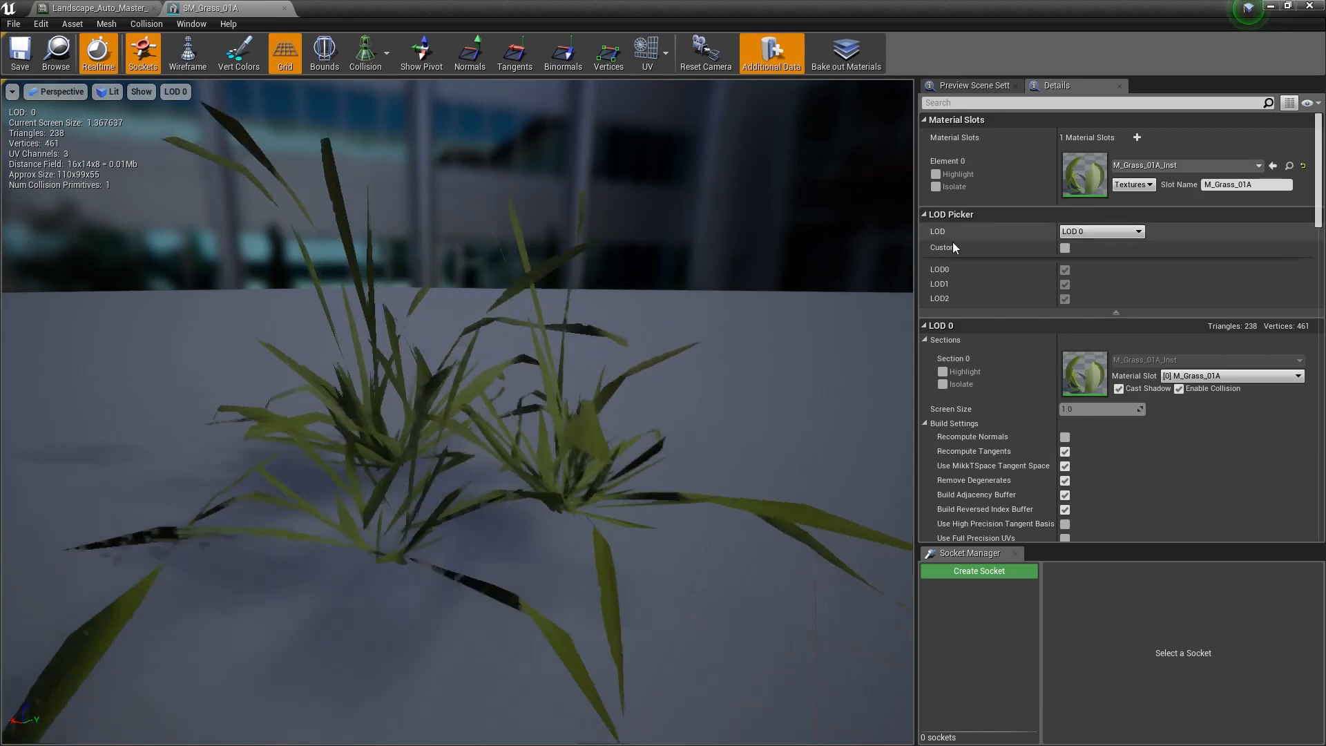
{"action": "left_click", "coordinate": [1100, 232]}
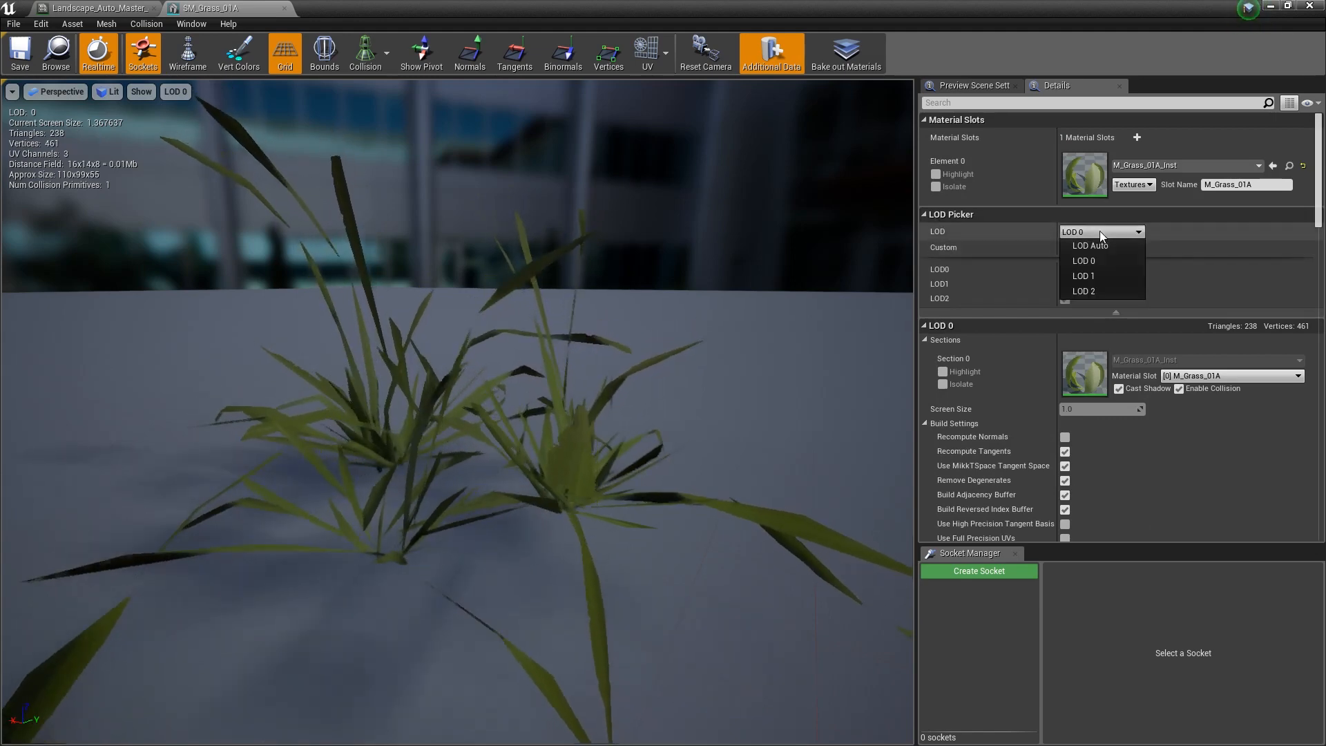
{"action": "left_click", "coordinate": [1084, 275]}
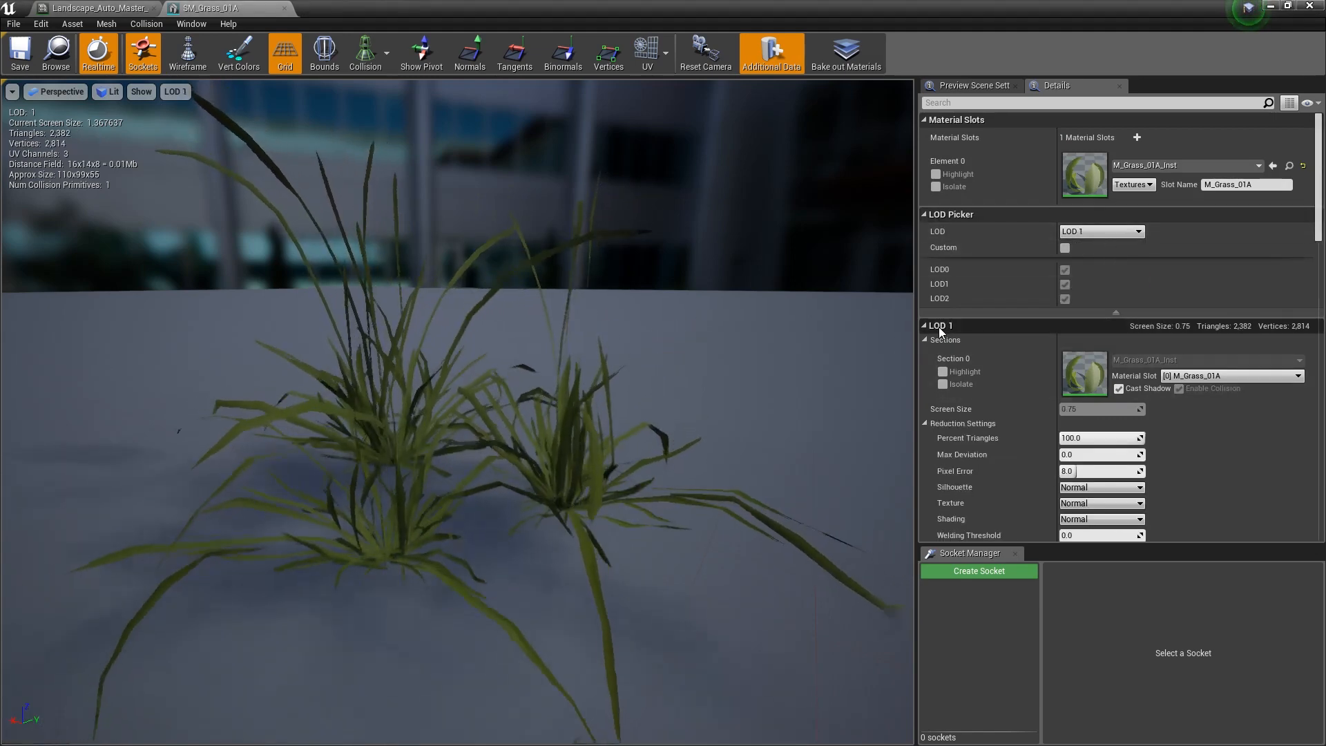
{"action": "scroll", "coordinate": [1183, 431], "scroll_direction": "down", "scroll_amount": 2}
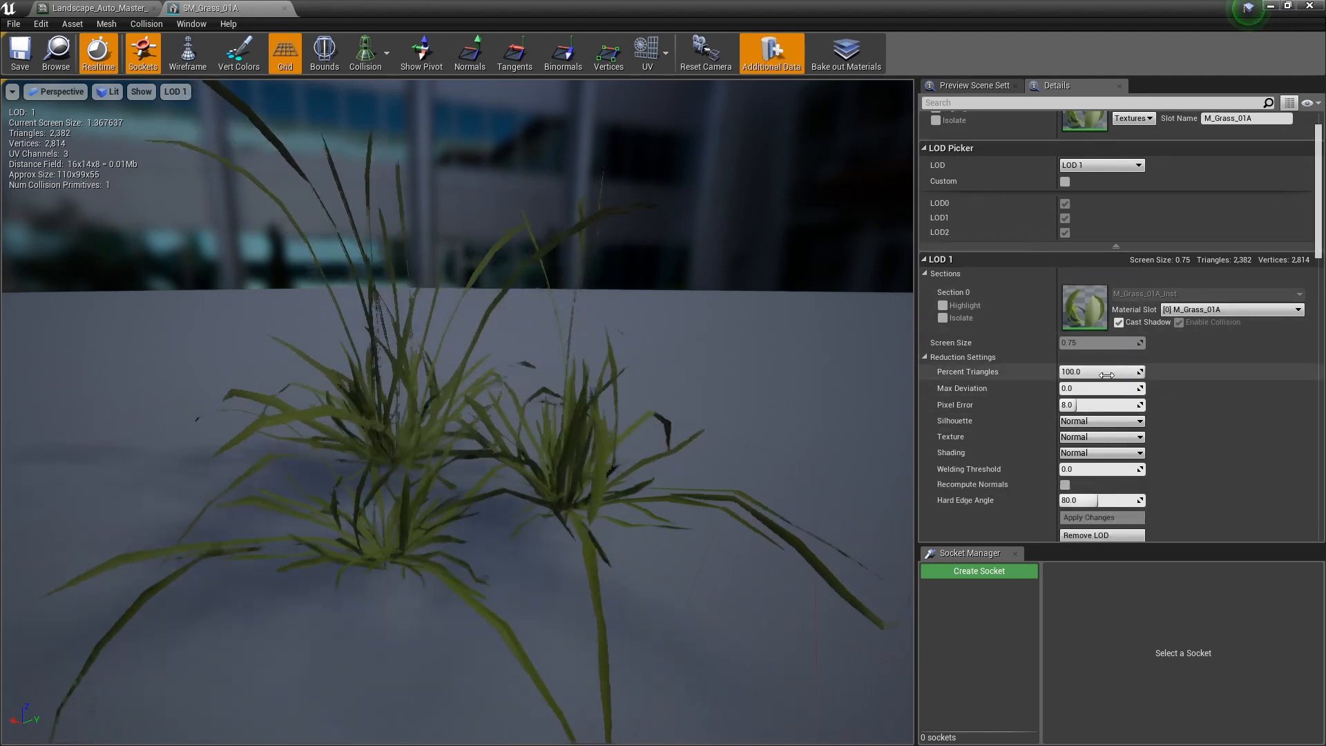
- Set LOD 1 to 5 Percent Triangles and apply the changes
{"action": "key", "text": "s"}
{"action": "right_click_drag", "start_coordinate": [795, 366], "coordinate": [738, 416]}
{"action": "key", "text": "w"}
{"action": "key", "text": "s"}
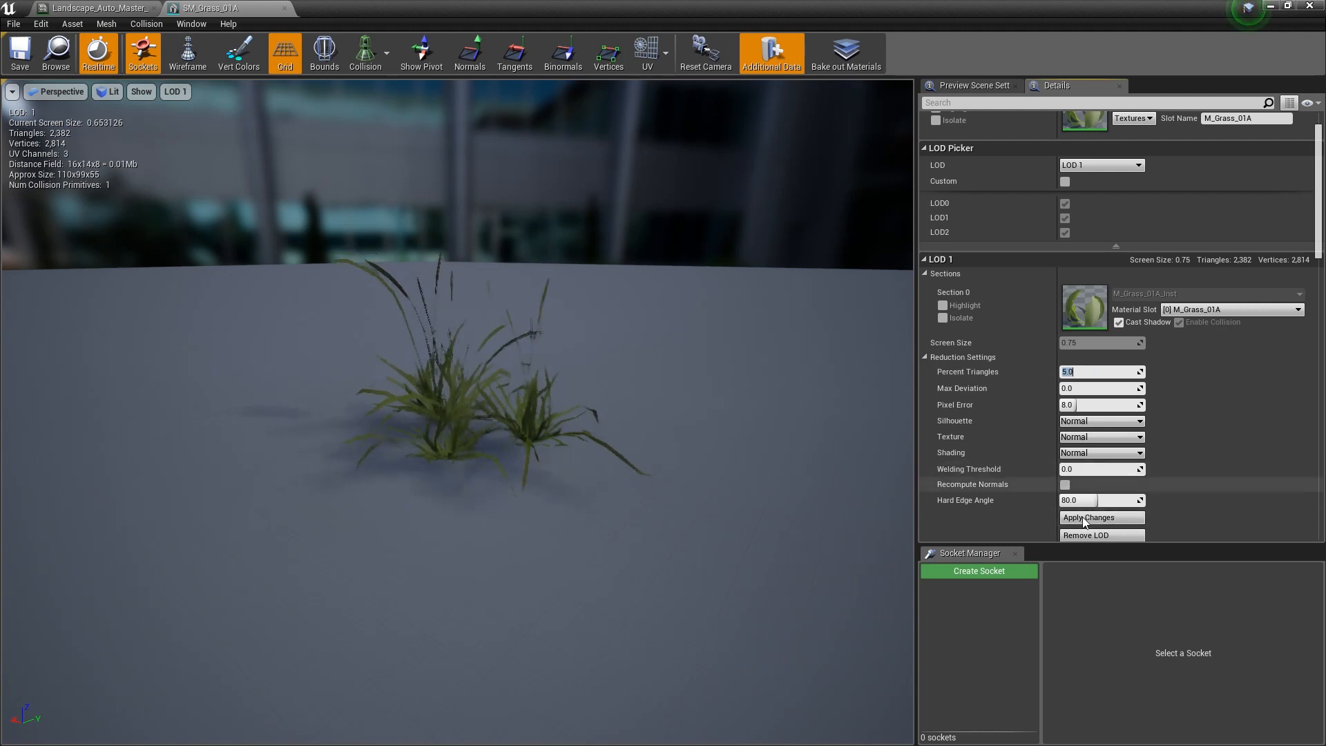
{"action": "left_click", "coordinate": [1081, 517]}
- Check LOD 0 for comparison, return to LOD 1 and apply a reduction to 7 Percent Triangles
{"action": "left_click", "coordinate": [1080, 168]}
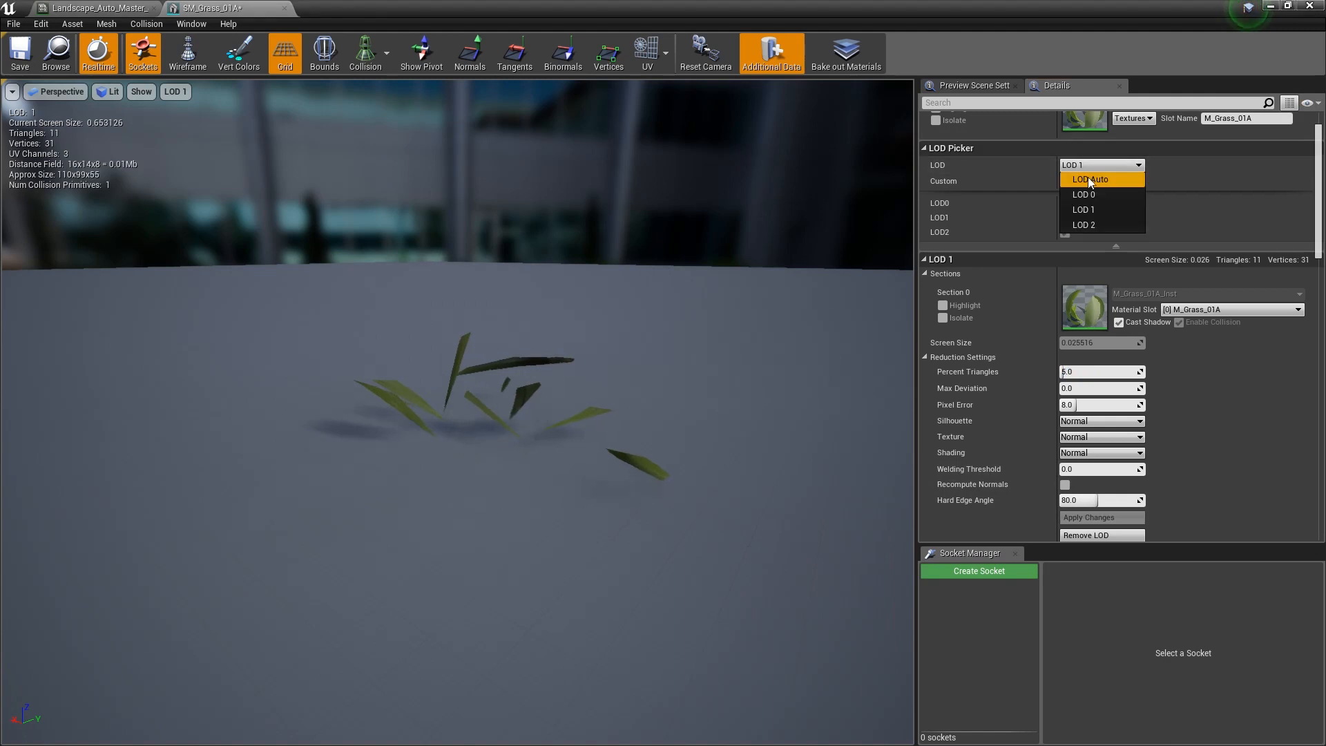
{"action": "left_click", "coordinate": [1087, 192]}
{"action": "left_click", "coordinate": [1080, 164]}
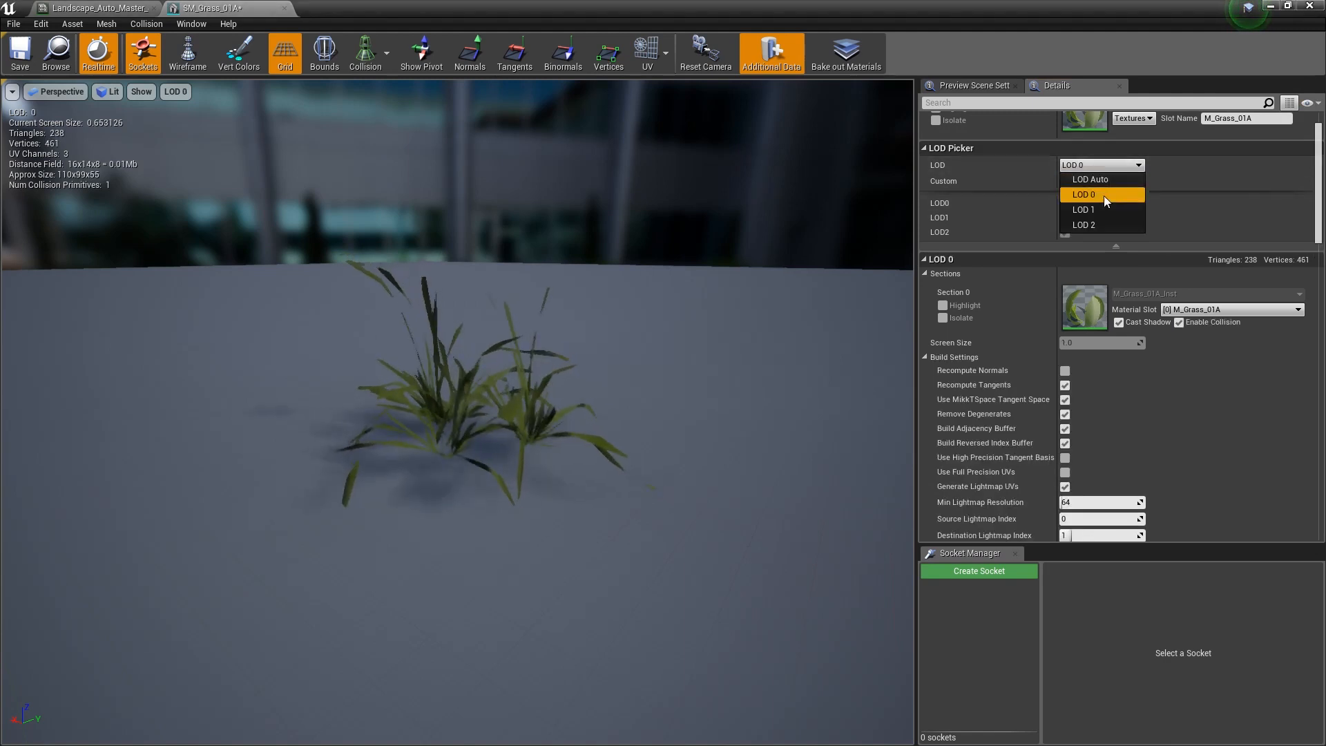
{"action": "left_click", "coordinate": [1093, 210]}
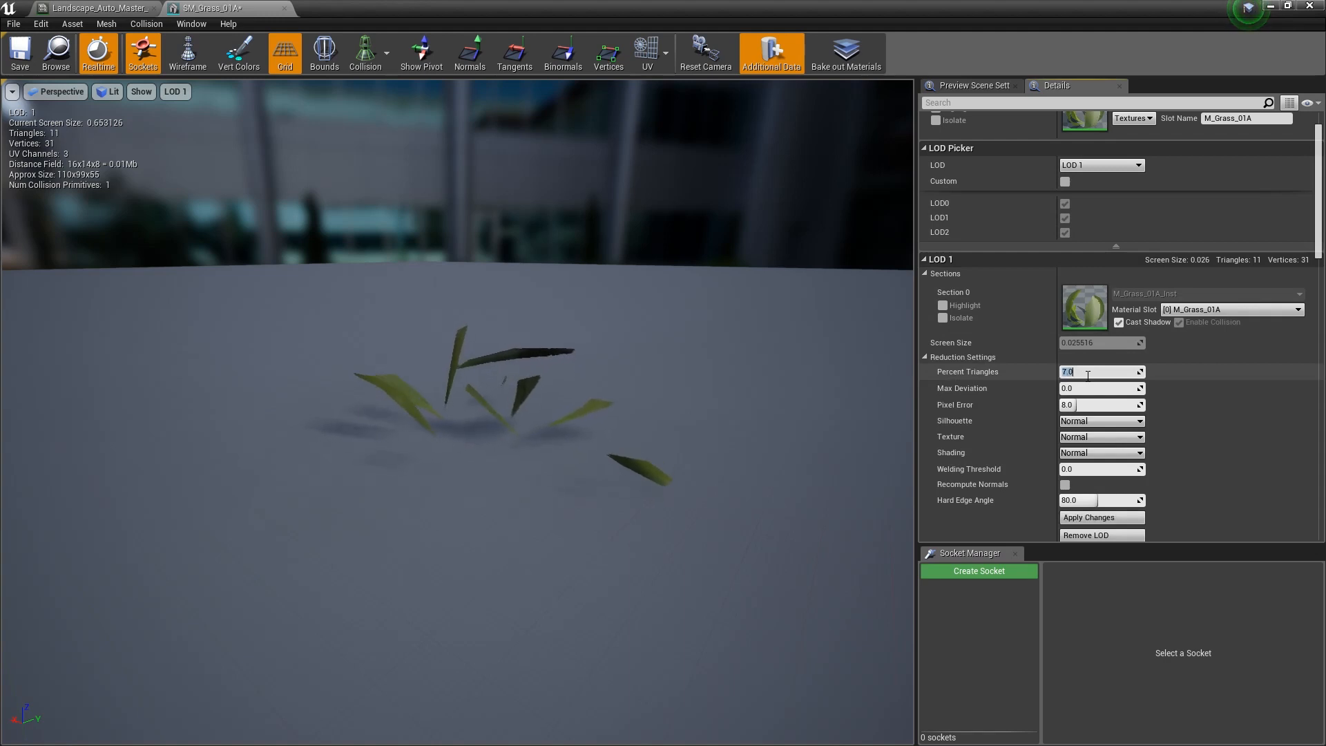
{"action": "left_click", "coordinate": [1102, 518]}
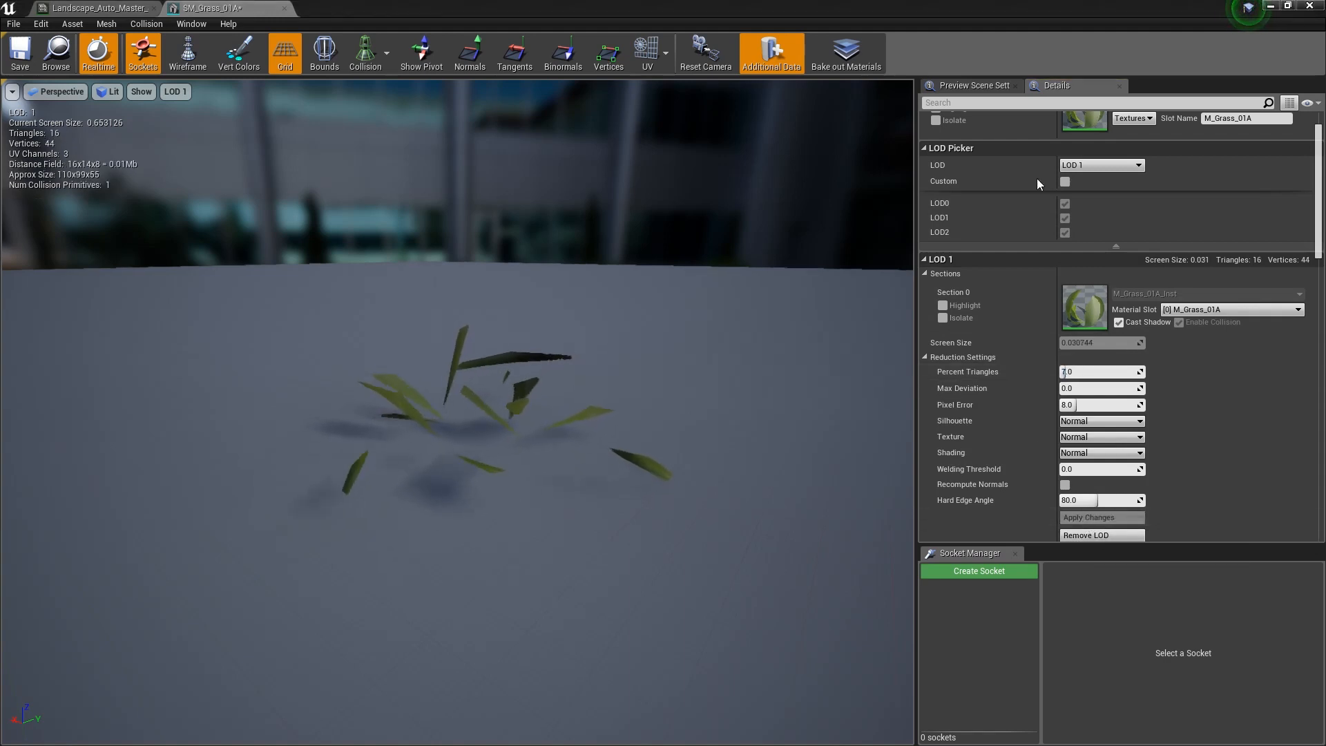
- Set LOD 1 to 9 Percent Triangles and apply the changes
{"action": "left_click", "coordinate": [1082, 373]}
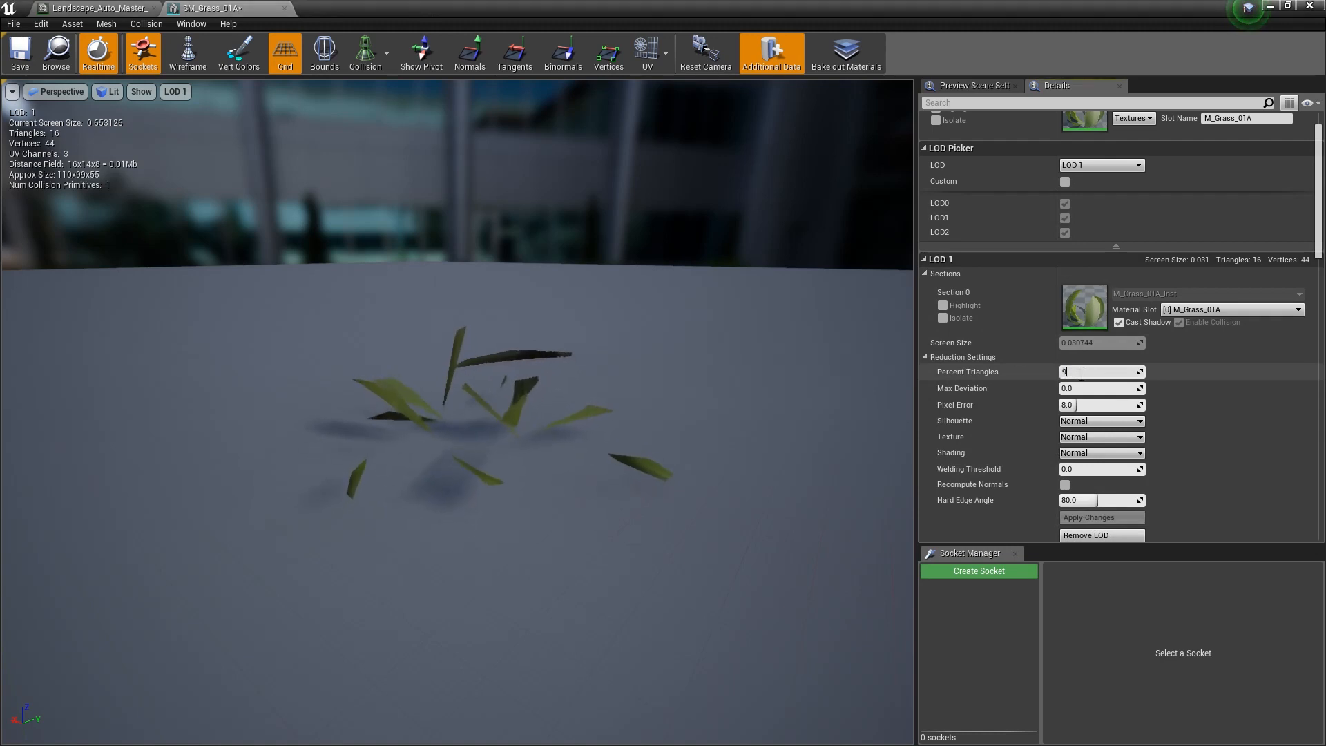
{"action": "type", "text": "9"}
{"action": "key", "text": "Return"}
{"action": "left_click", "coordinate": [1093, 517]}
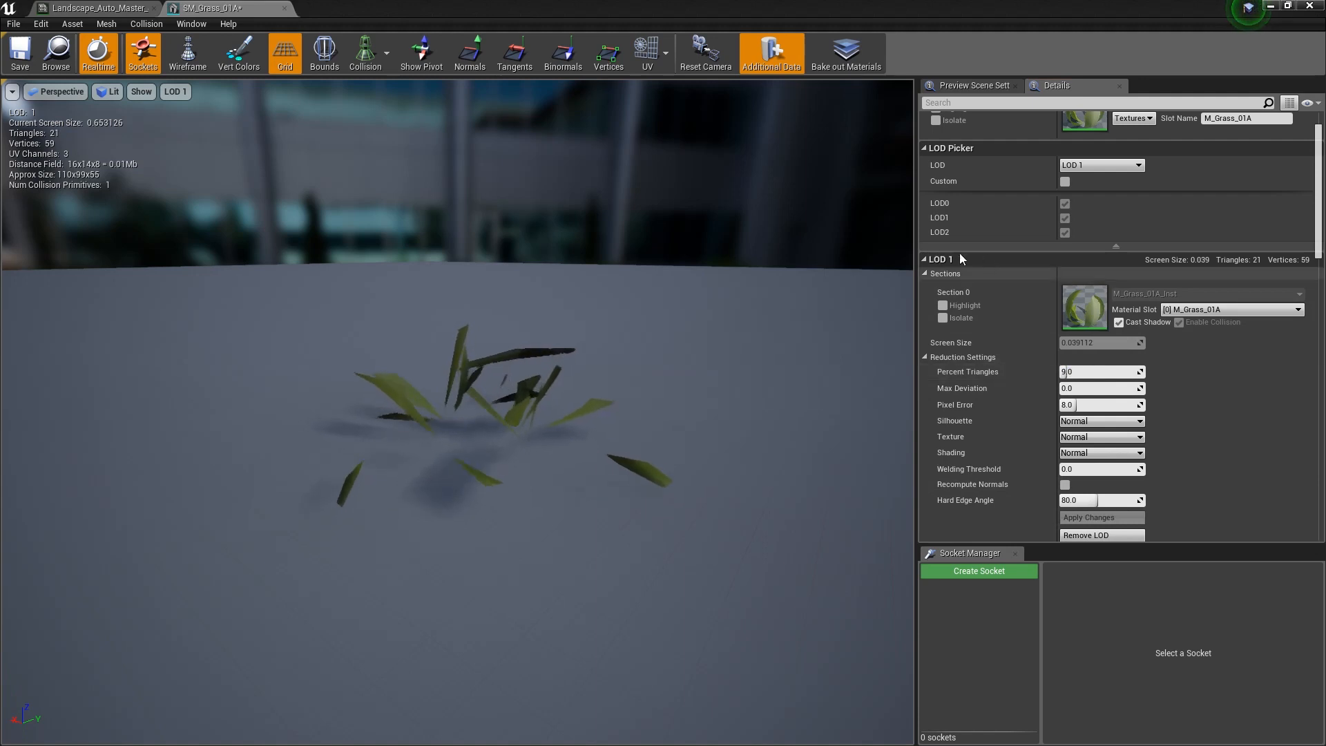
- Compare the grass shape and triangle count of LOD 0 with those of LOD 1, ending on LOD 1
{"action": "left_click", "coordinate": [1094, 166]}
{"action": "left_click", "coordinate": [1095, 168]}
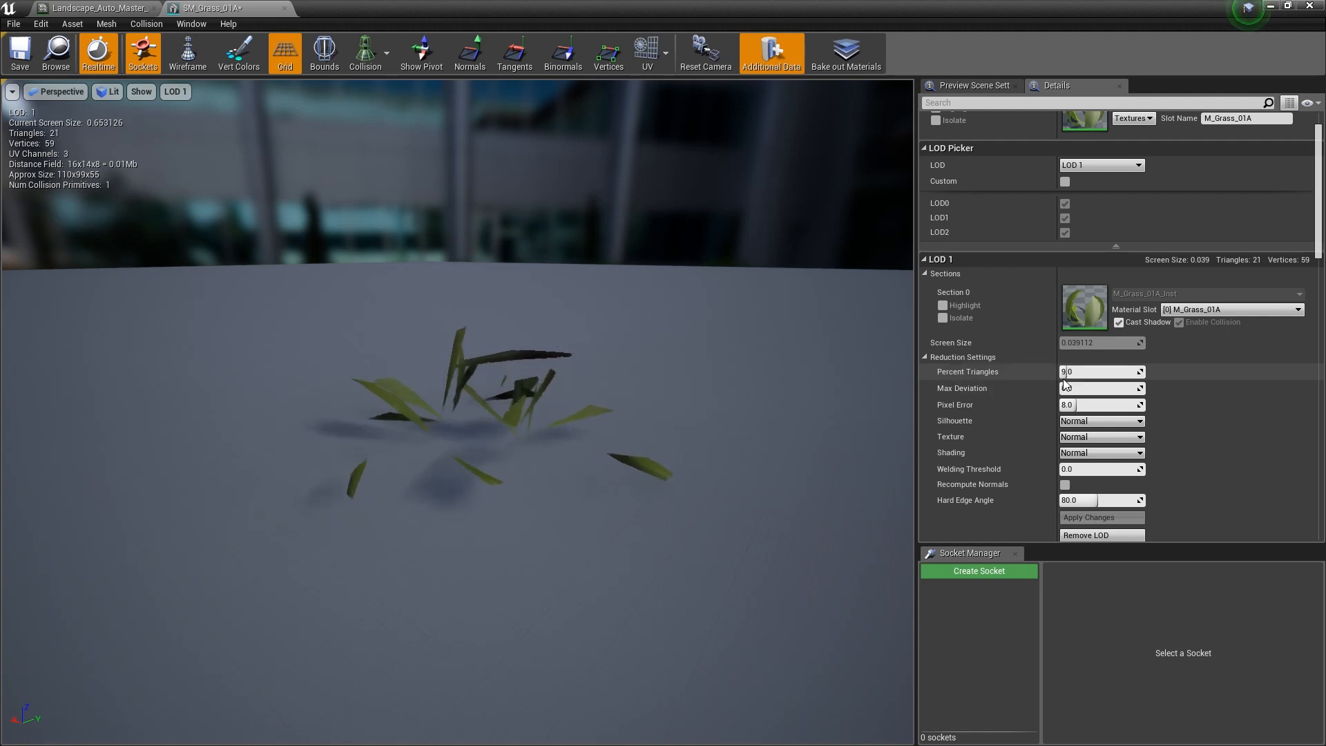
{"action": "left_click", "coordinate": [1101, 168]}
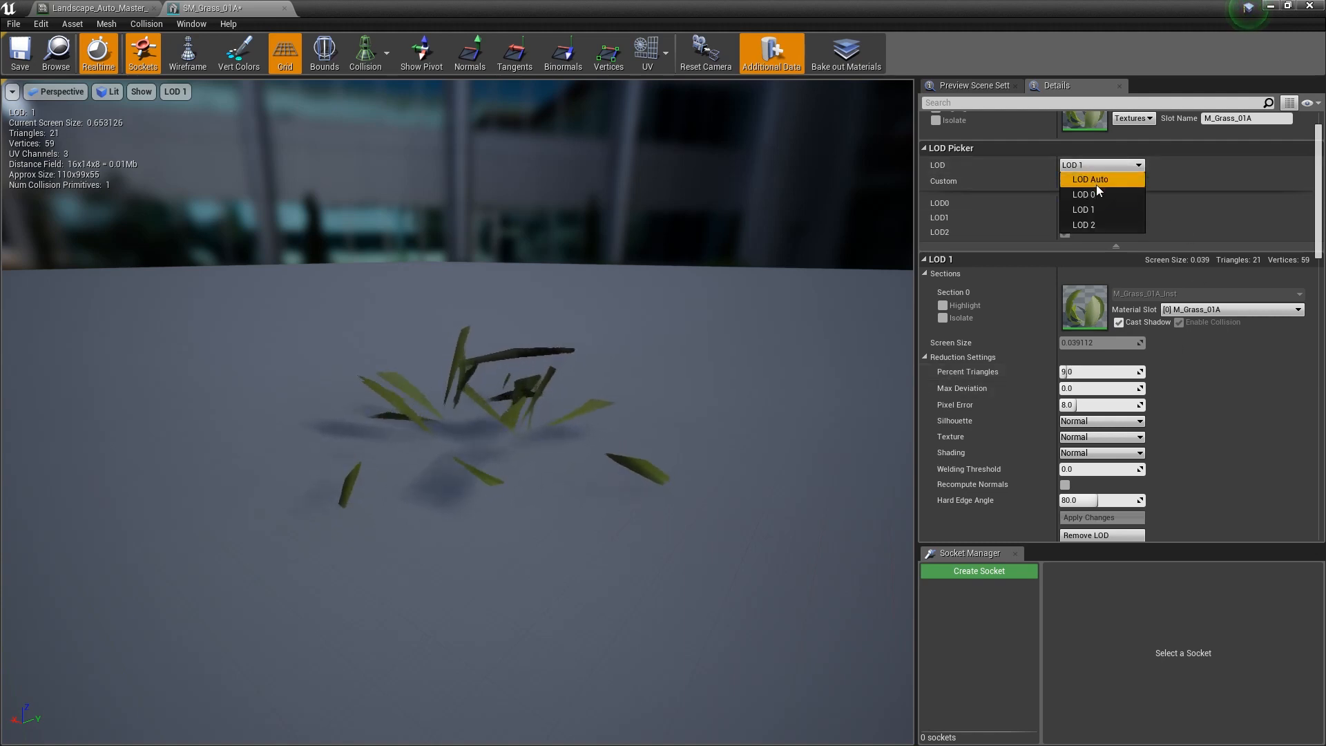
{"action": "left_click", "coordinate": [1095, 193]}
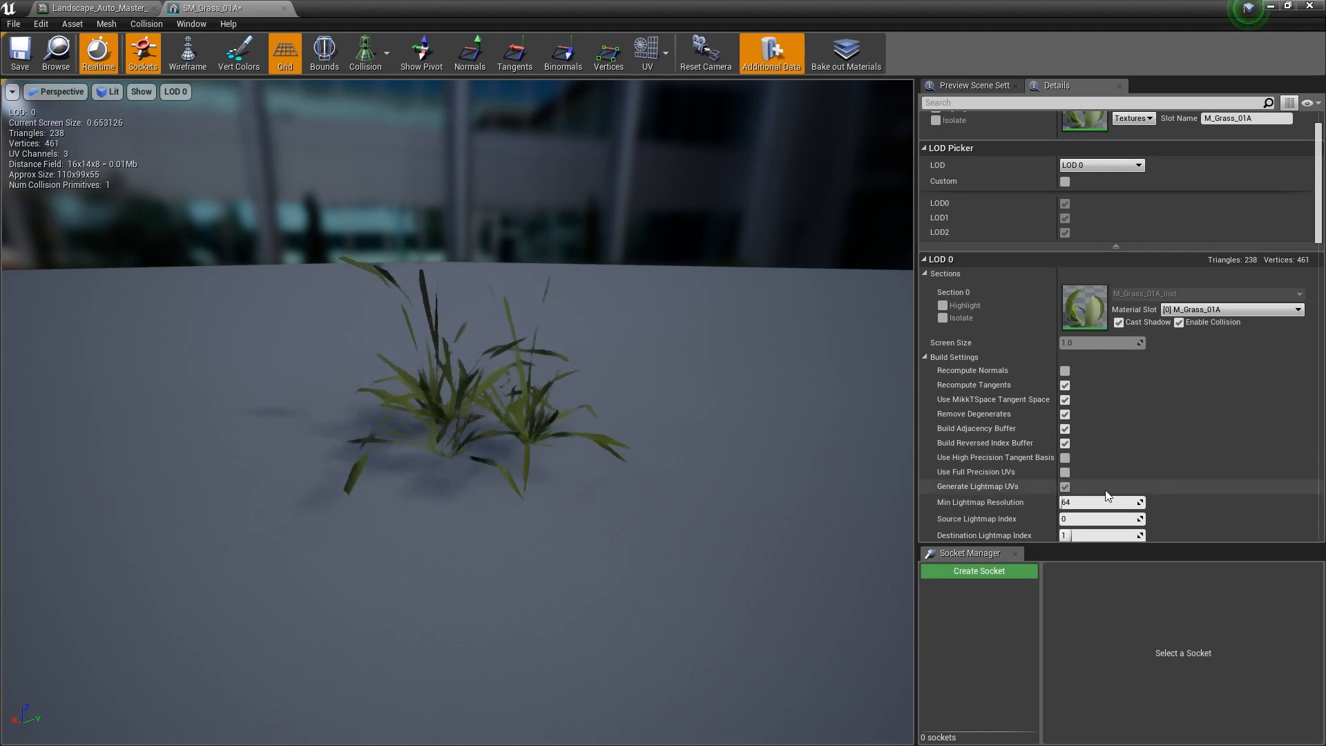
{"action": "scroll", "coordinate": [1184, 441], "scroll_direction": "down", "scroll_amount": 5}
{"action": "scroll", "coordinate": [1184, 413], "scroll_direction": "up", "scroll_amount": 7}
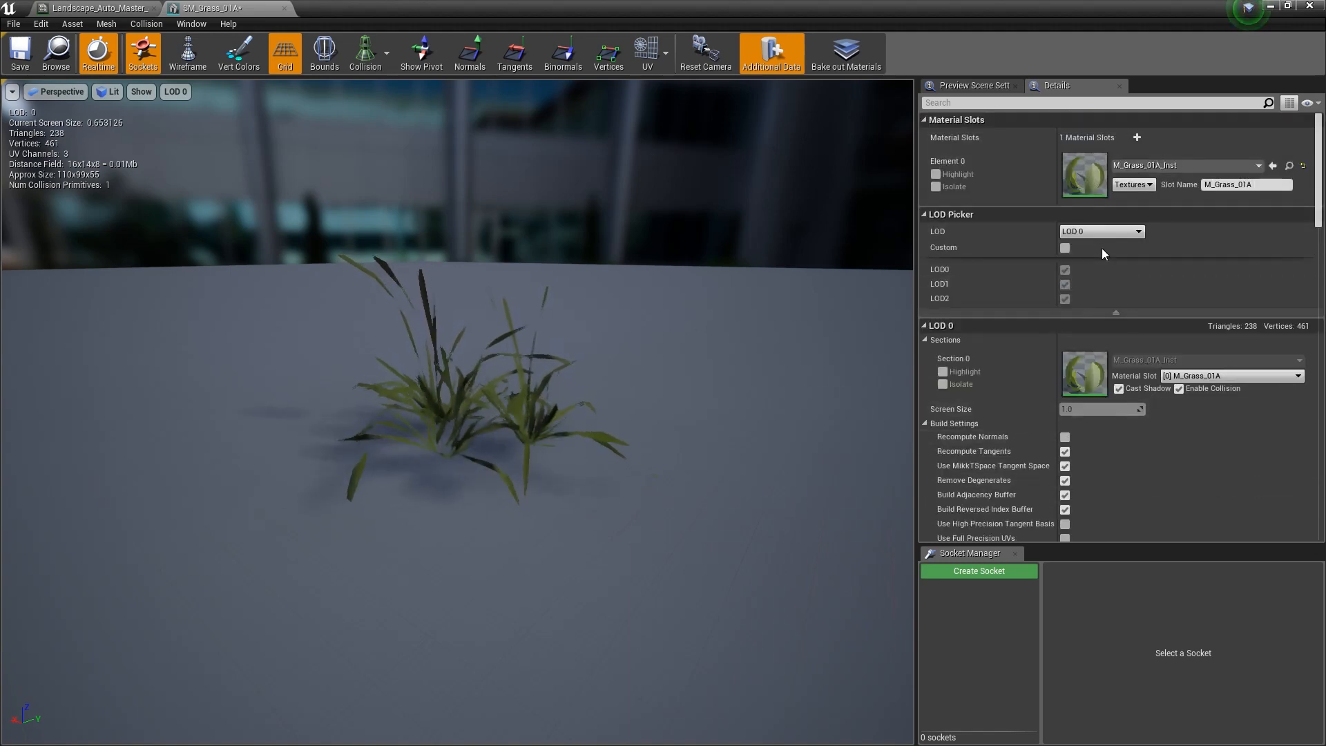
{"action": "left_click", "coordinate": [1089, 231]}
{"action": "left_click", "coordinate": [1085, 275]}
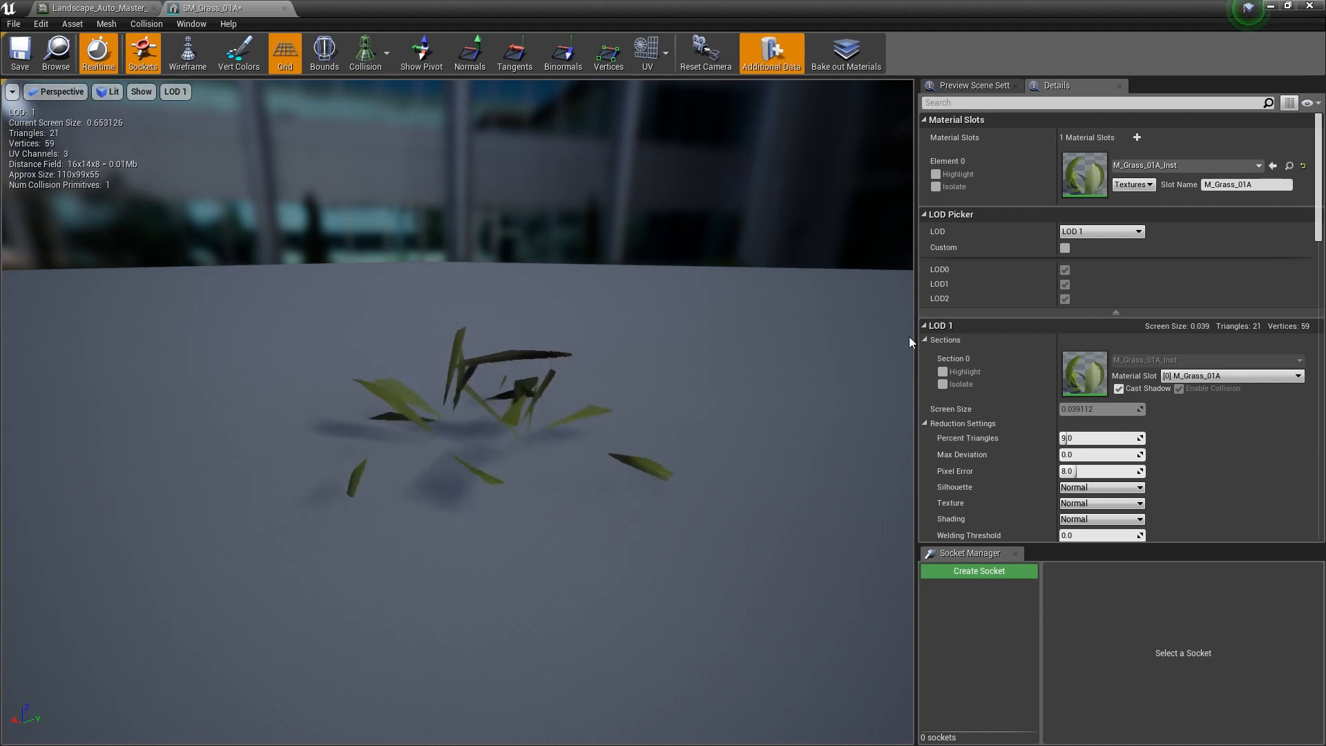
- Set LOD 1 to 20 Percent Triangles, apply the changes and inspect the reduced mesh
{"action": "left_click", "coordinate": [1076, 438]}
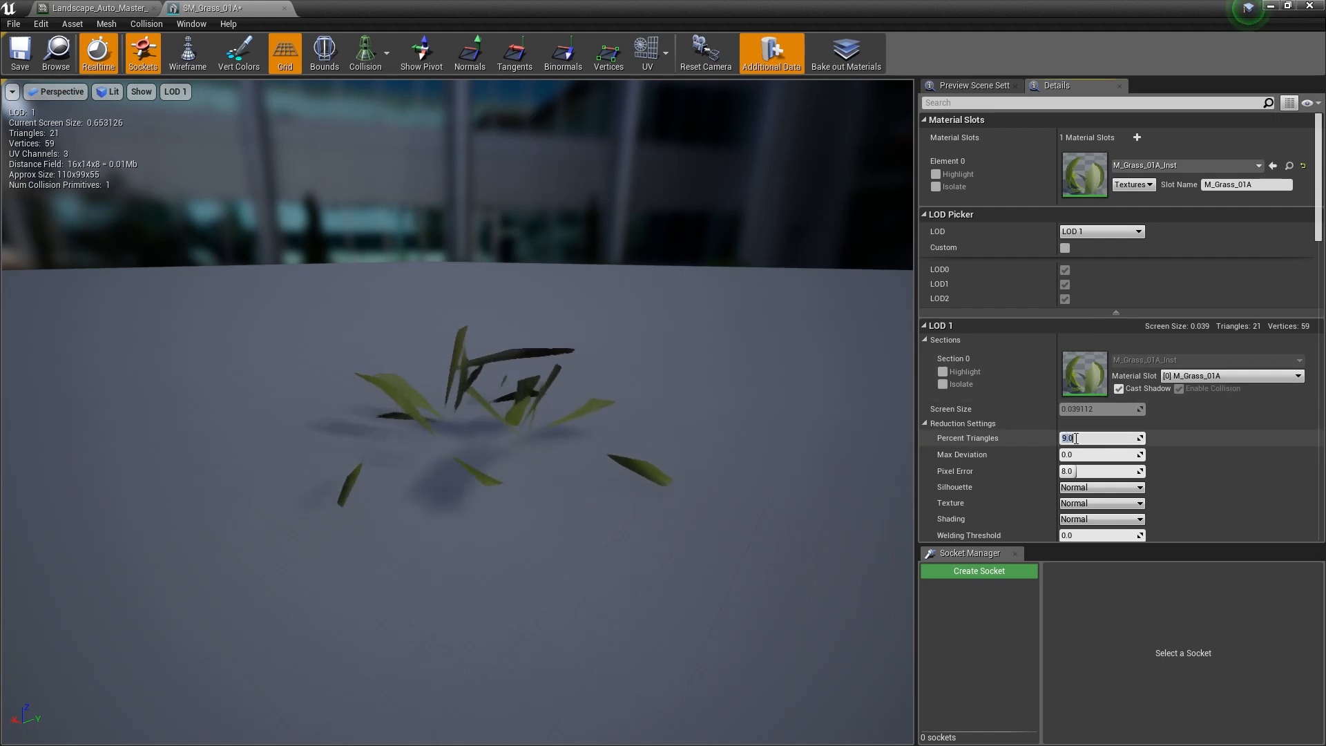
{"action": "type", "text": "20"}
{"action": "key", "text": "Return"}
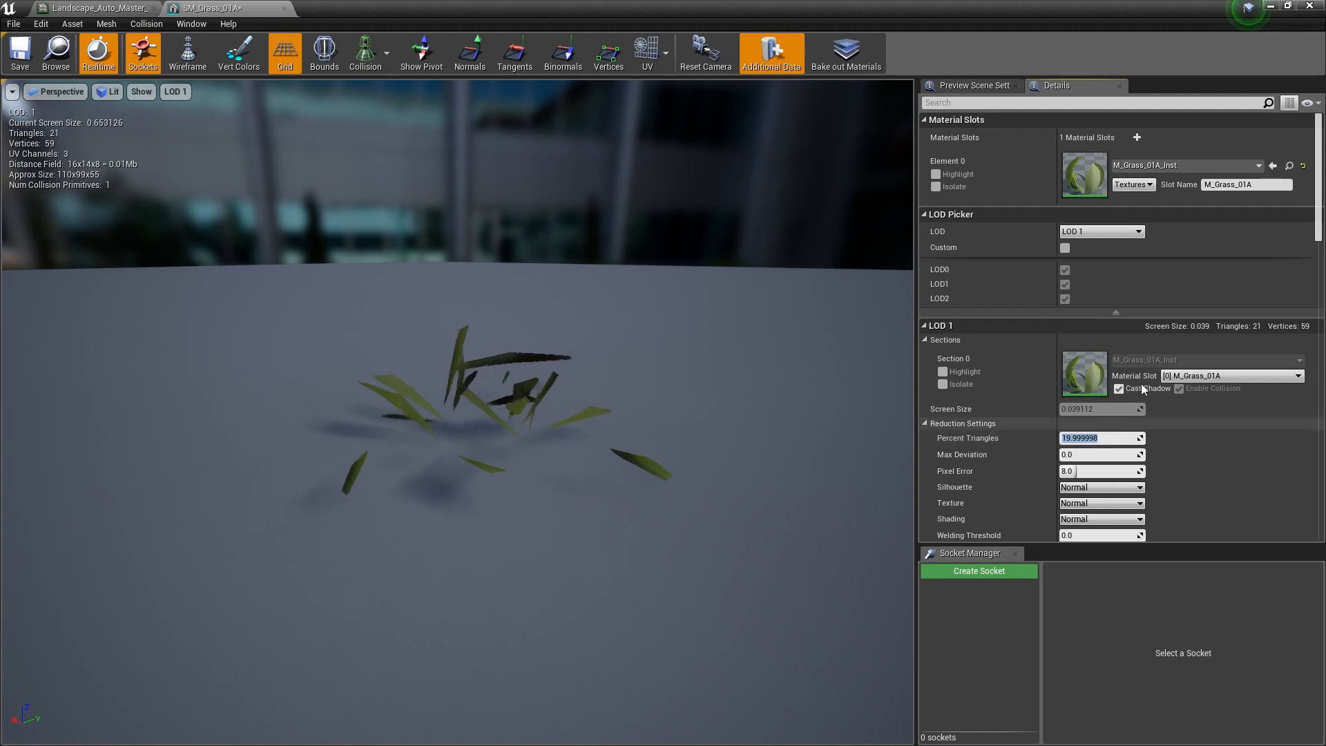
{"action": "scroll", "coordinate": [1207, 425], "scroll_direction": "down", "scroll_amount": 5}
{"action": "left_click", "coordinate": [1115, 431]}
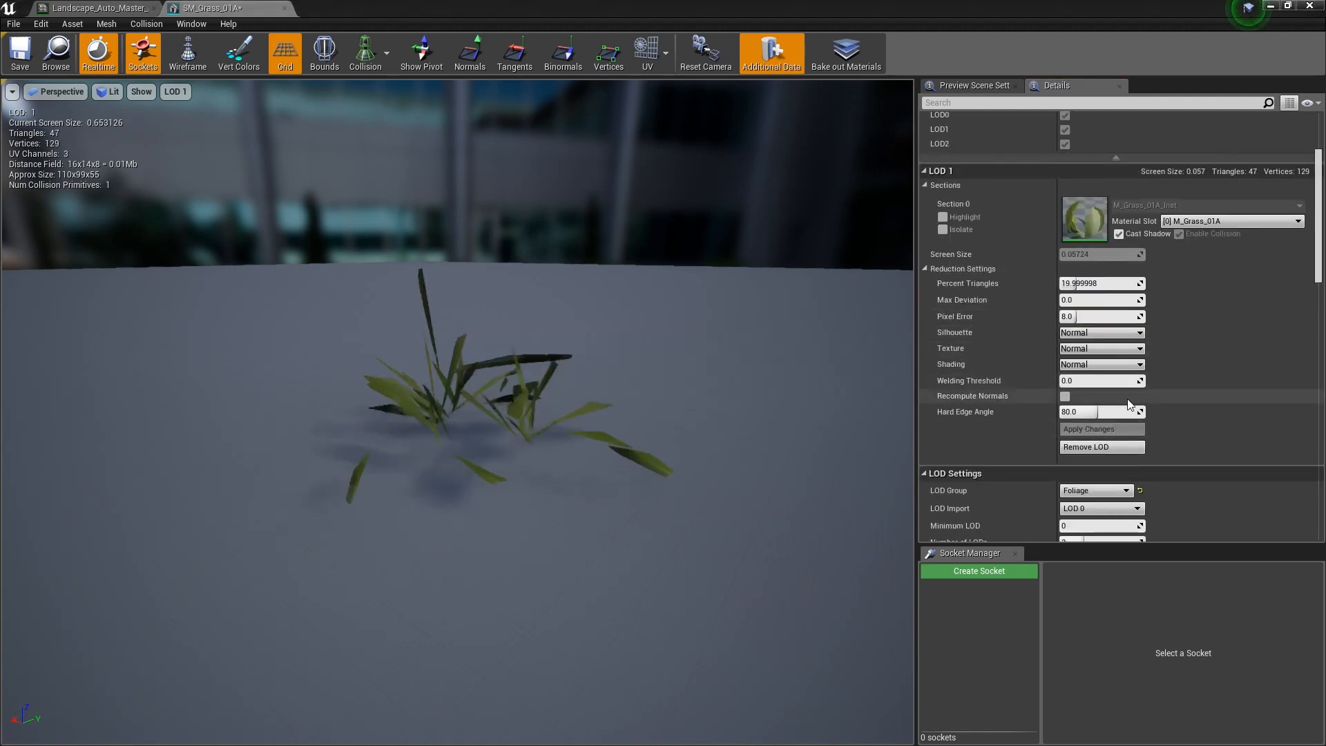
{"action": "mouse_move", "coordinate": [715, 322]}
{"action": "right_mouse_down"}
{"action": "mouse_move", "coordinate": [670, 336]}
{"action": "mouse_move", "coordinate": [715, 322]}
{"action": "right_mouse_up"}
- Switch to LOD 2 of the grass mesh, set it to 10 Percent Triangles and apply the changes
{"action": "left_click", "coordinate": [173, 93]}
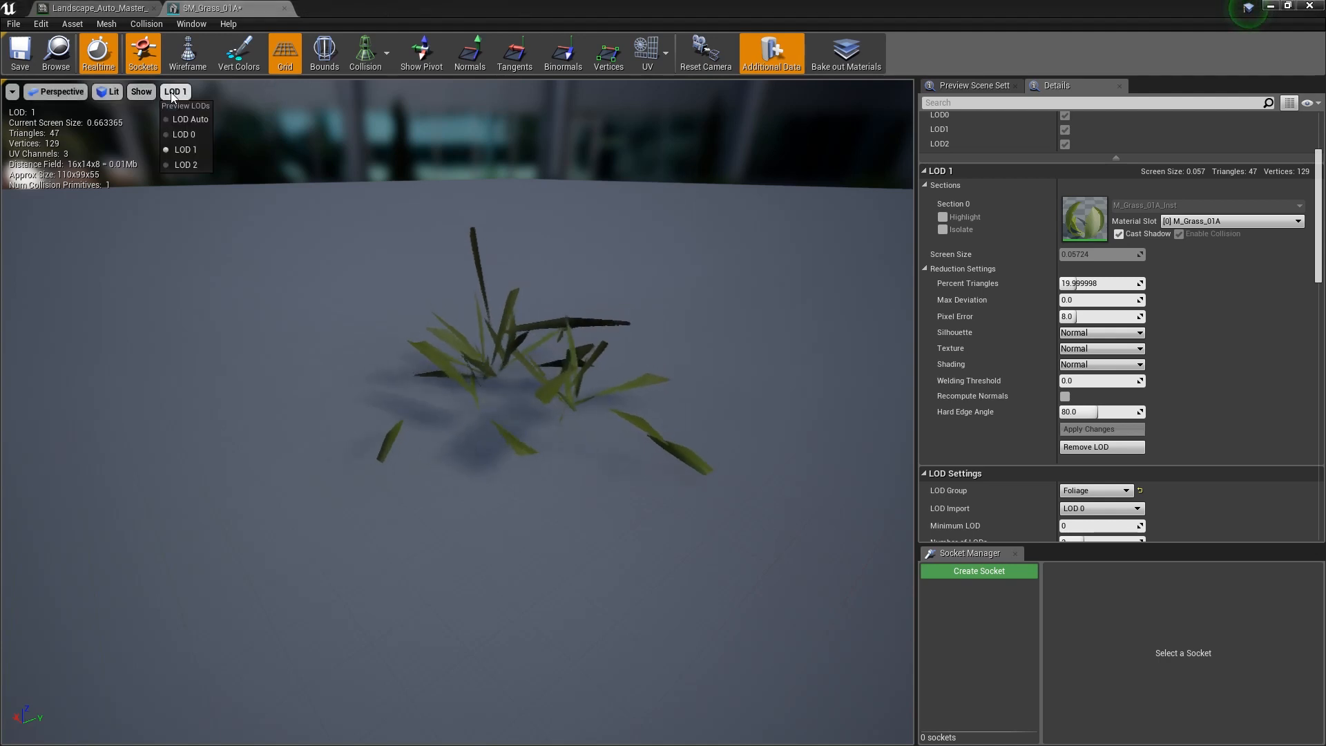
{"action": "left_click", "coordinate": [173, 93]}
{"action": "scroll", "coordinate": [1140, 342], "scroll_direction": "up", "scroll_amount": 5}
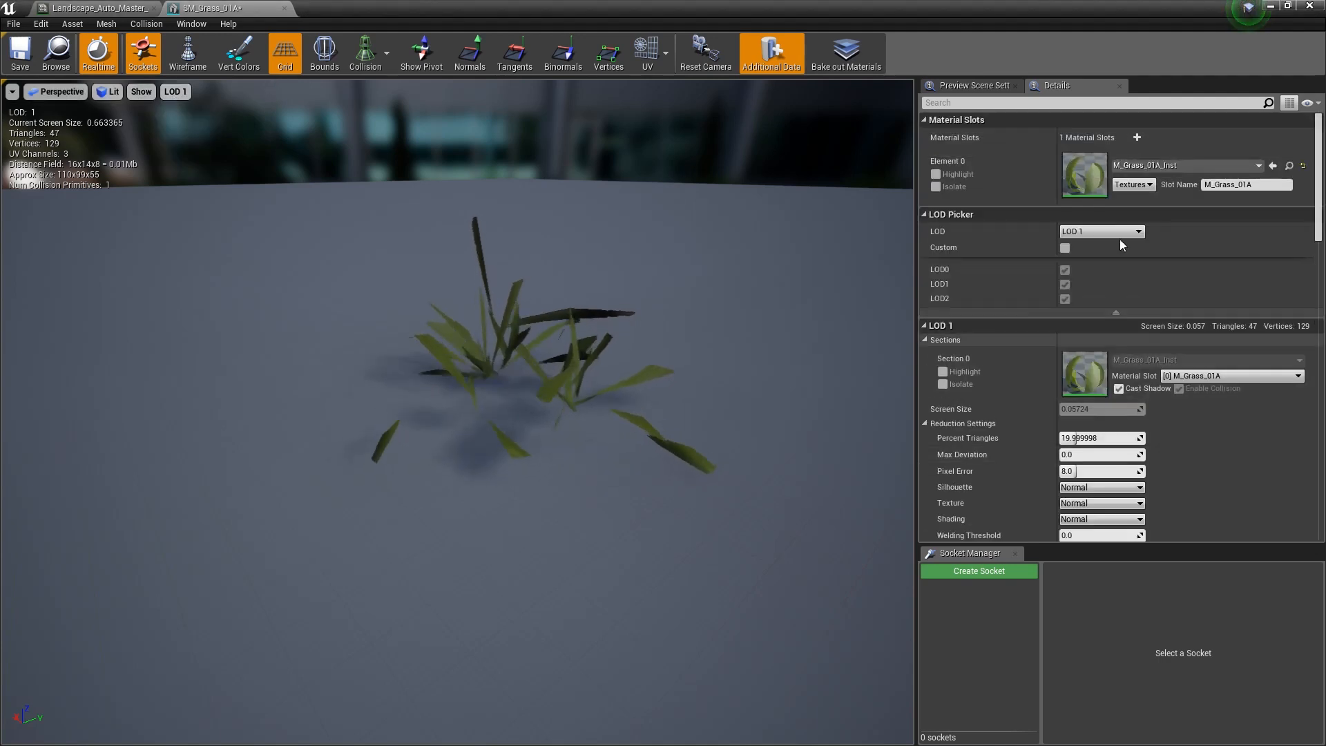
{"action": "left_click", "coordinate": [1091, 291]}
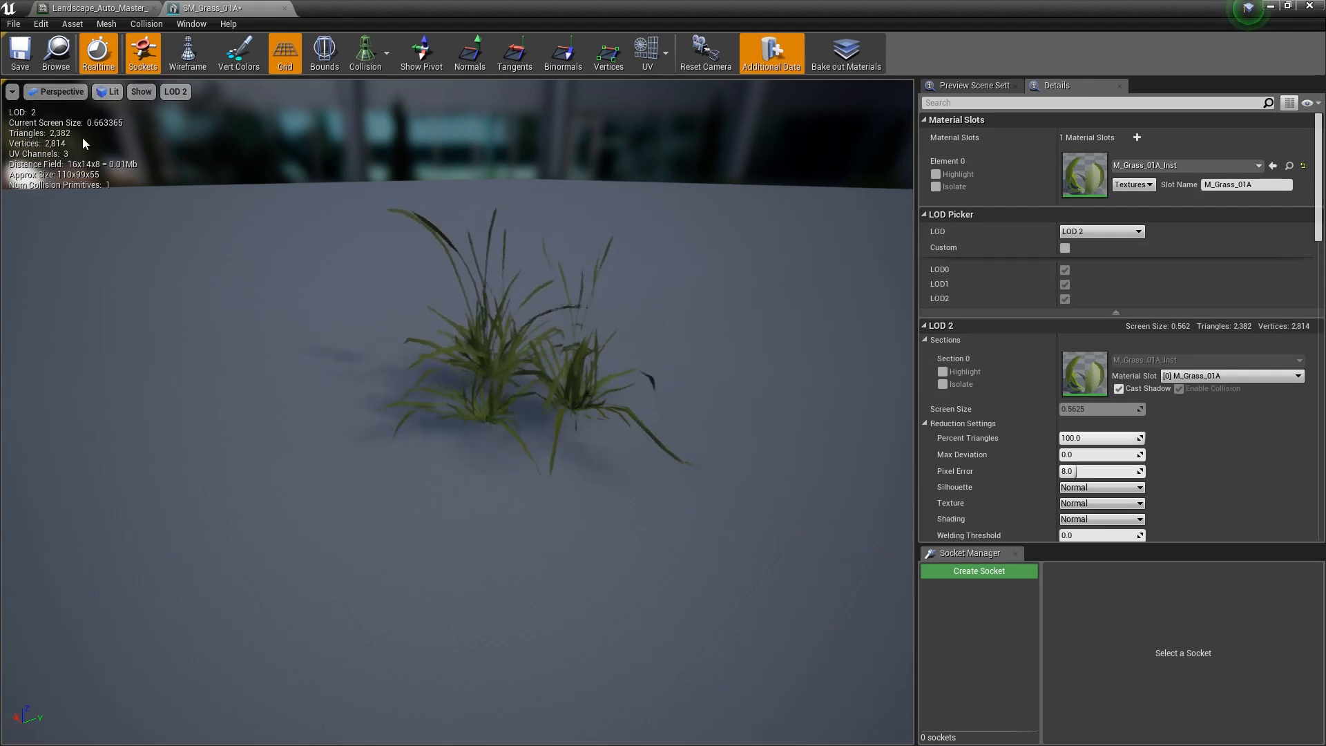
{"action": "scroll", "coordinate": [1187, 475], "scroll_direction": "down", "scroll_amount": 5}
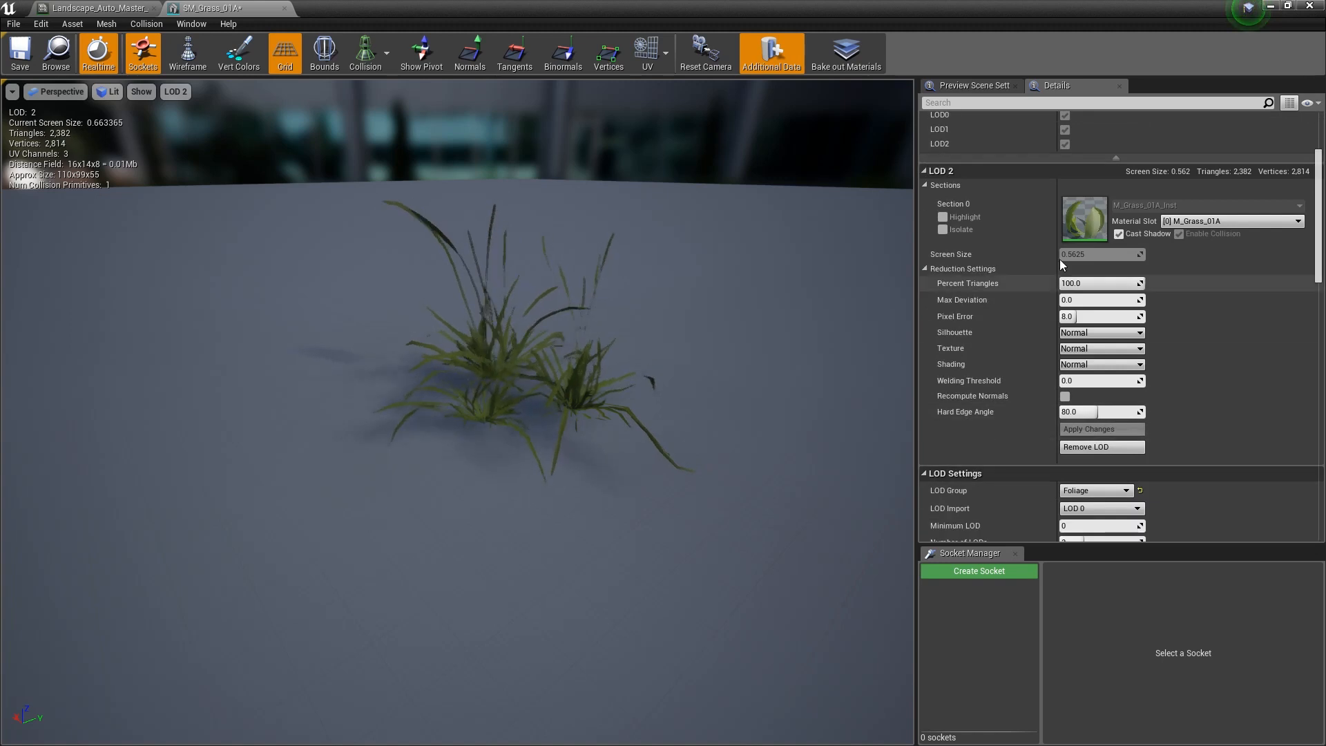
{"action": "left_click", "coordinate": [1091, 282]}
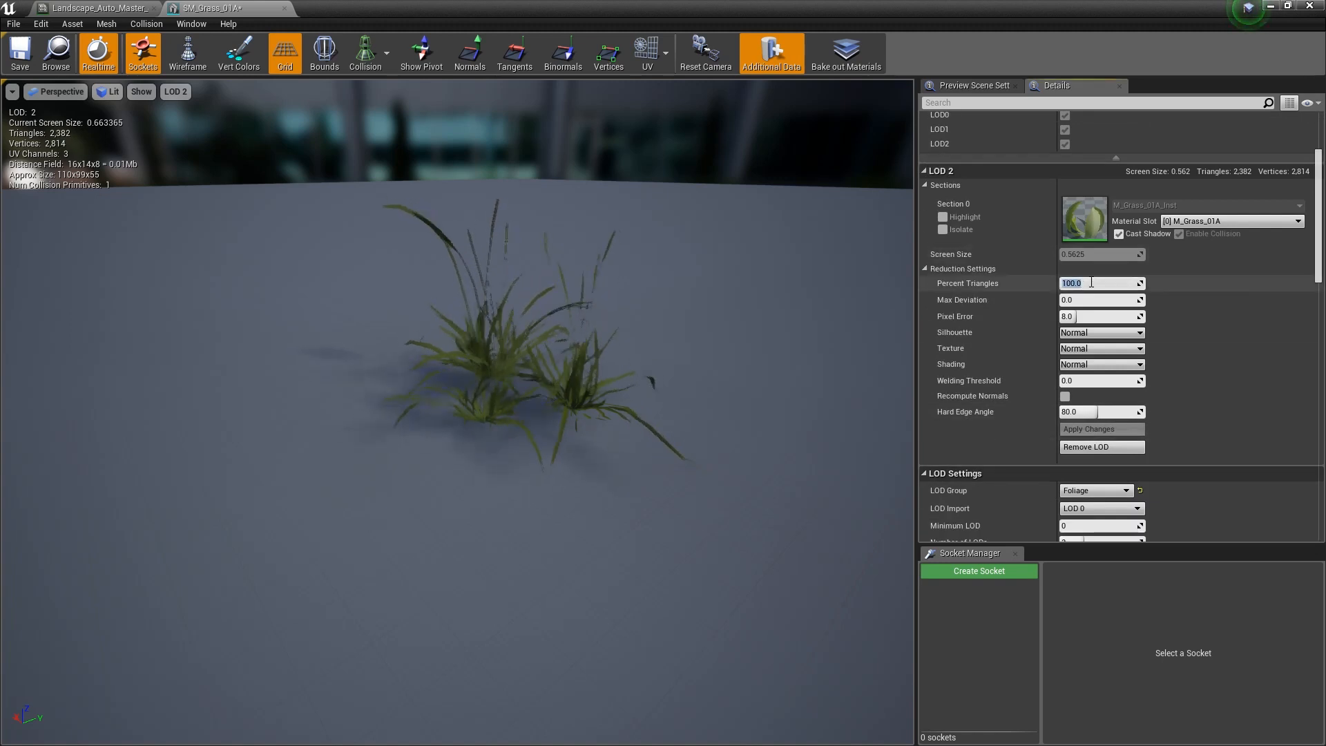
{"action": "type", "text": "10"}
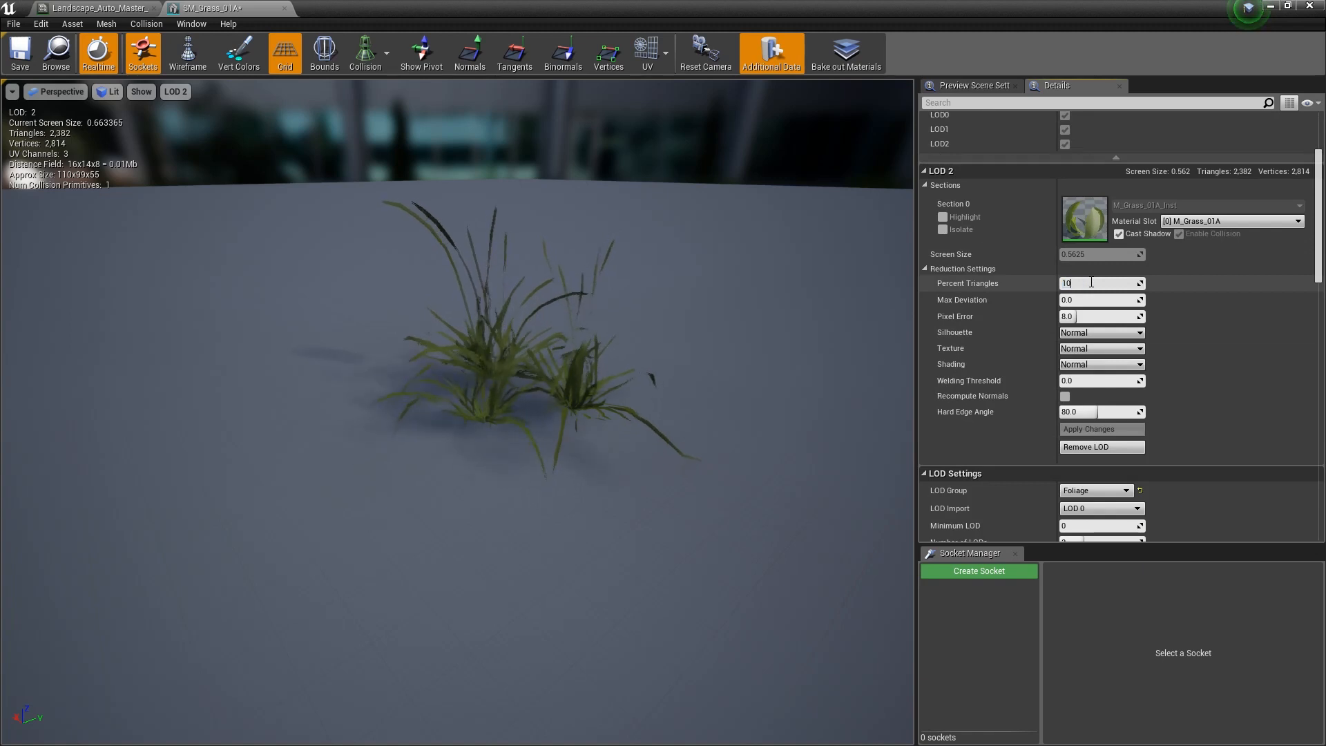
{"action": "key", "text": "Return"}
{"action": "left_click", "coordinate": [1089, 429]}
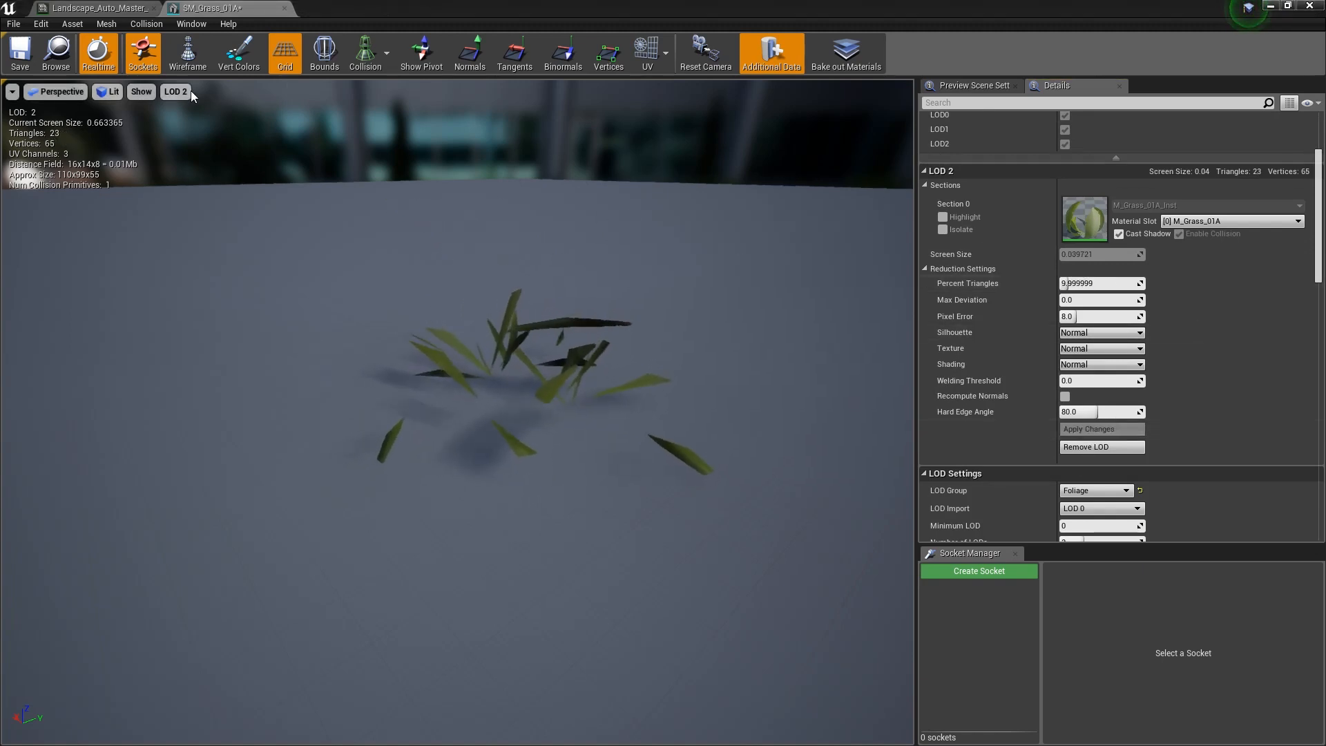
- Switch to LOD 1 of the grass mesh, raise Percent Triangles to 30 and then to 40, and apply the changes
{"action": "left_click", "coordinate": [187, 150]}
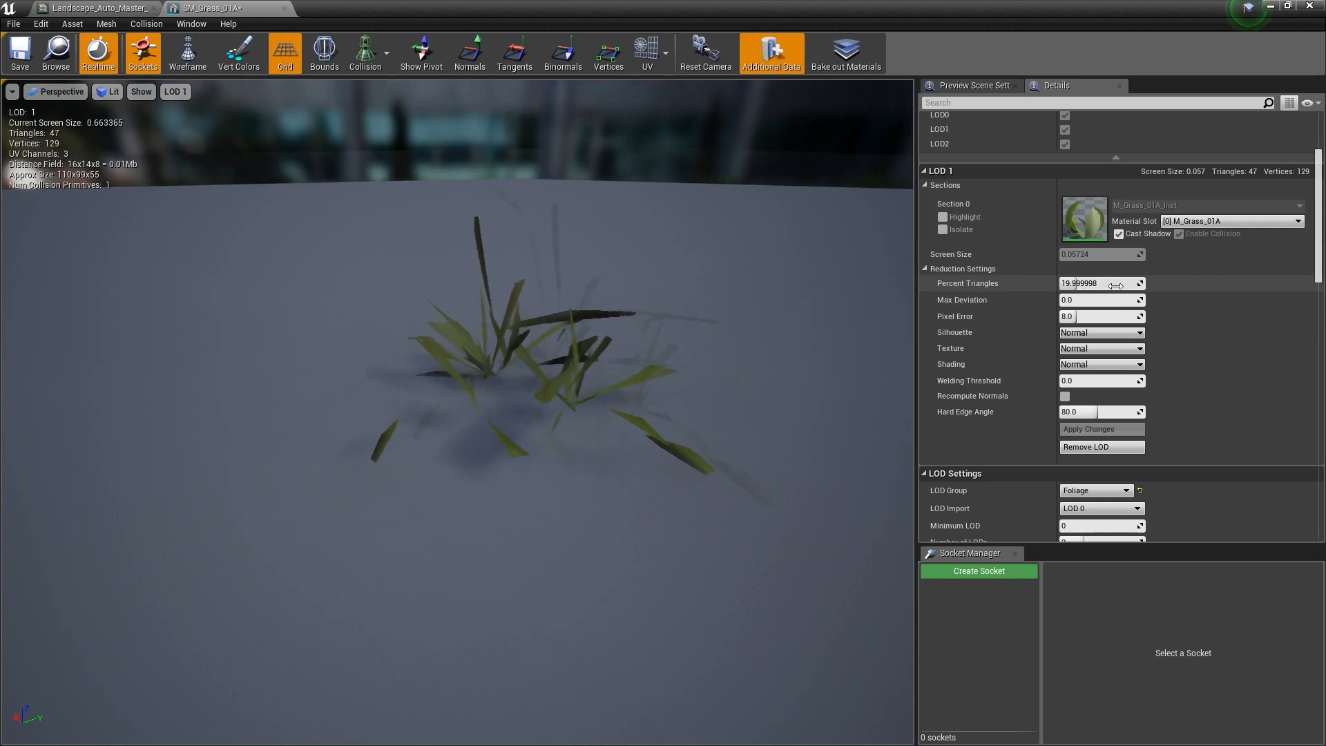
{"action": "left_click", "coordinate": [1100, 285]}
{"action": "type", "text": "30"}
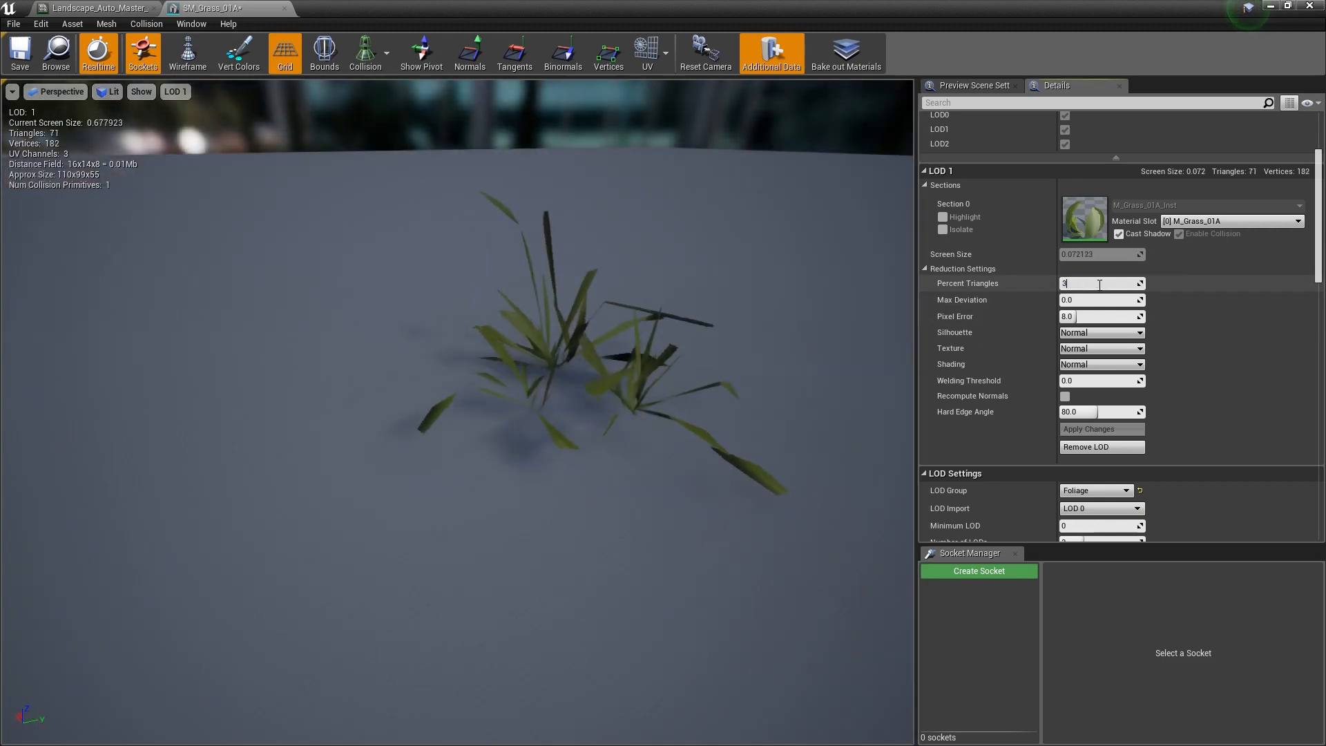
{"action": "key", "text": "Return"}
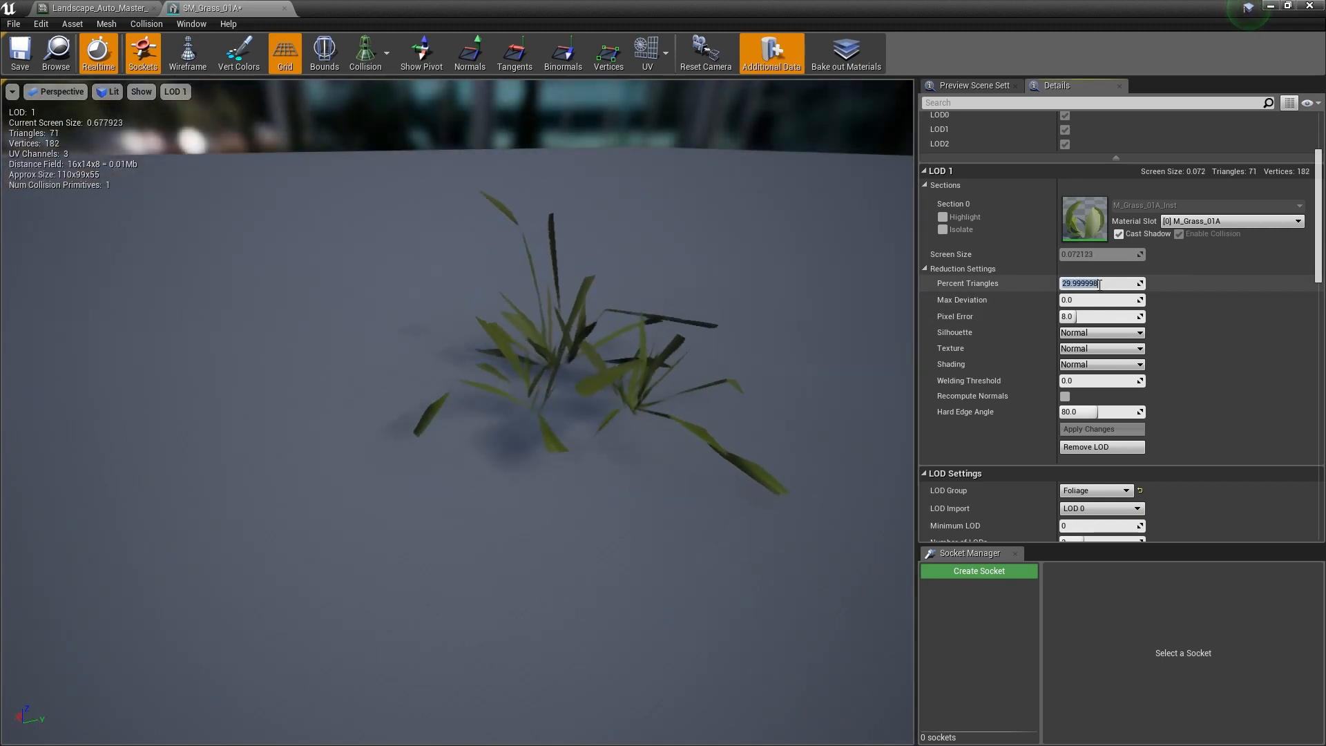
{"action": "type", "text": "40"}
{"action": "key", "text": "Return"}
{"action": "left_click", "coordinate": [1089, 429]}
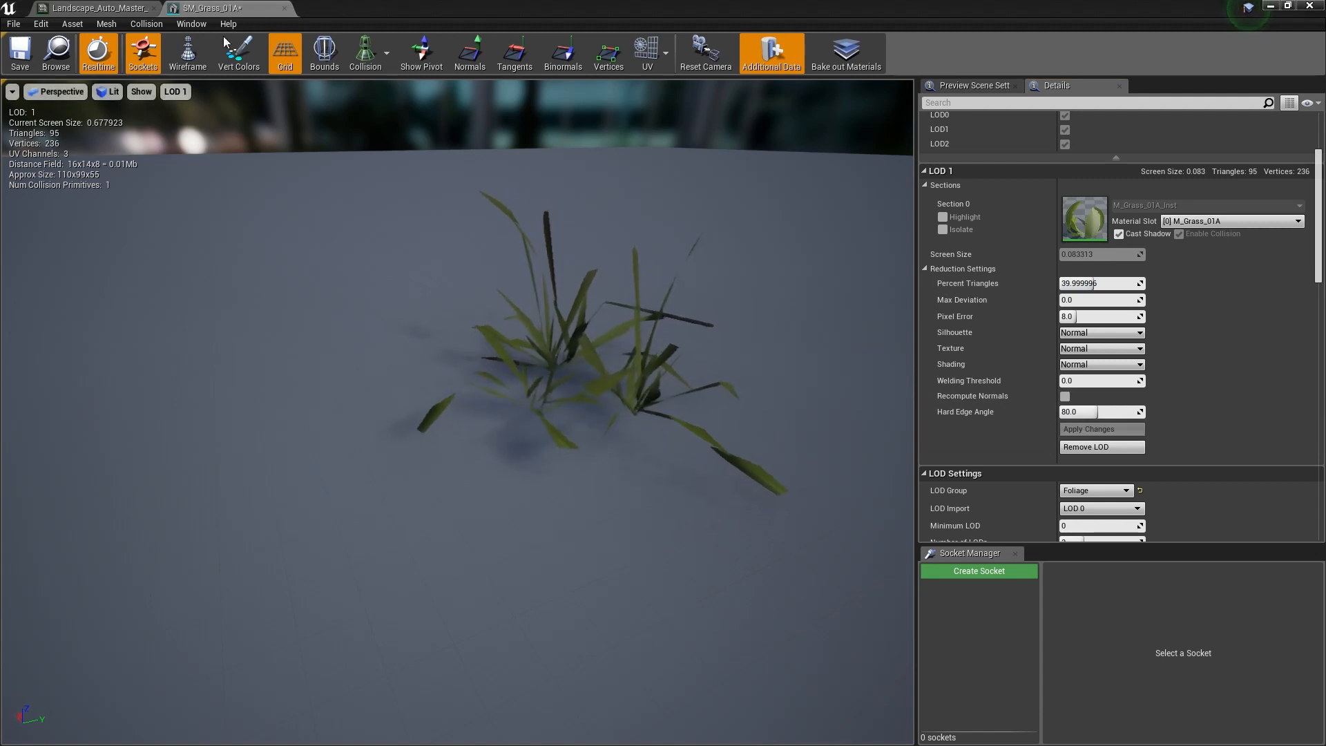
- Compare the grass shape and triangle count of LOD 0 with the adjusted LOD 1
{"action": "left_click", "coordinate": [176, 93]}
{"action": "left_click", "coordinate": [178, 134]}
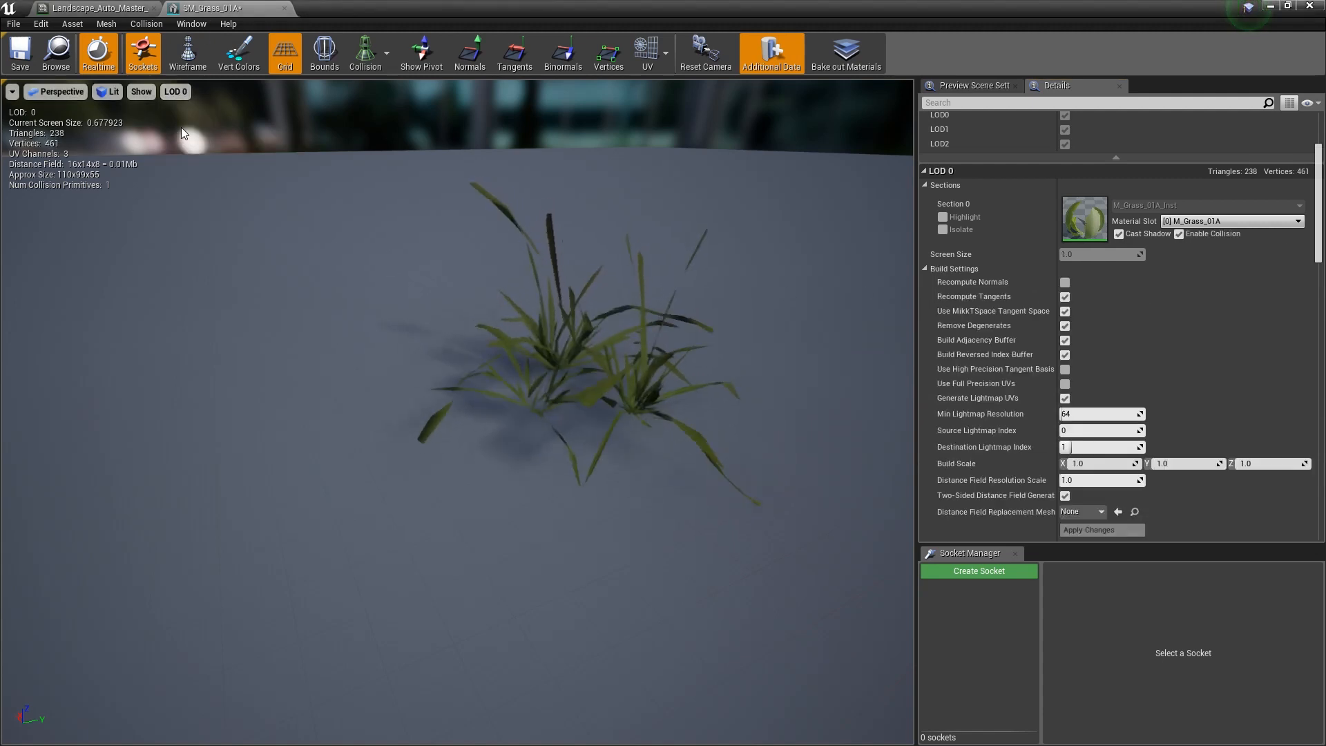
{"action": "left_click", "coordinate": [175, 92]}
{"action": "left_click", "coordinate": [185, 151]}
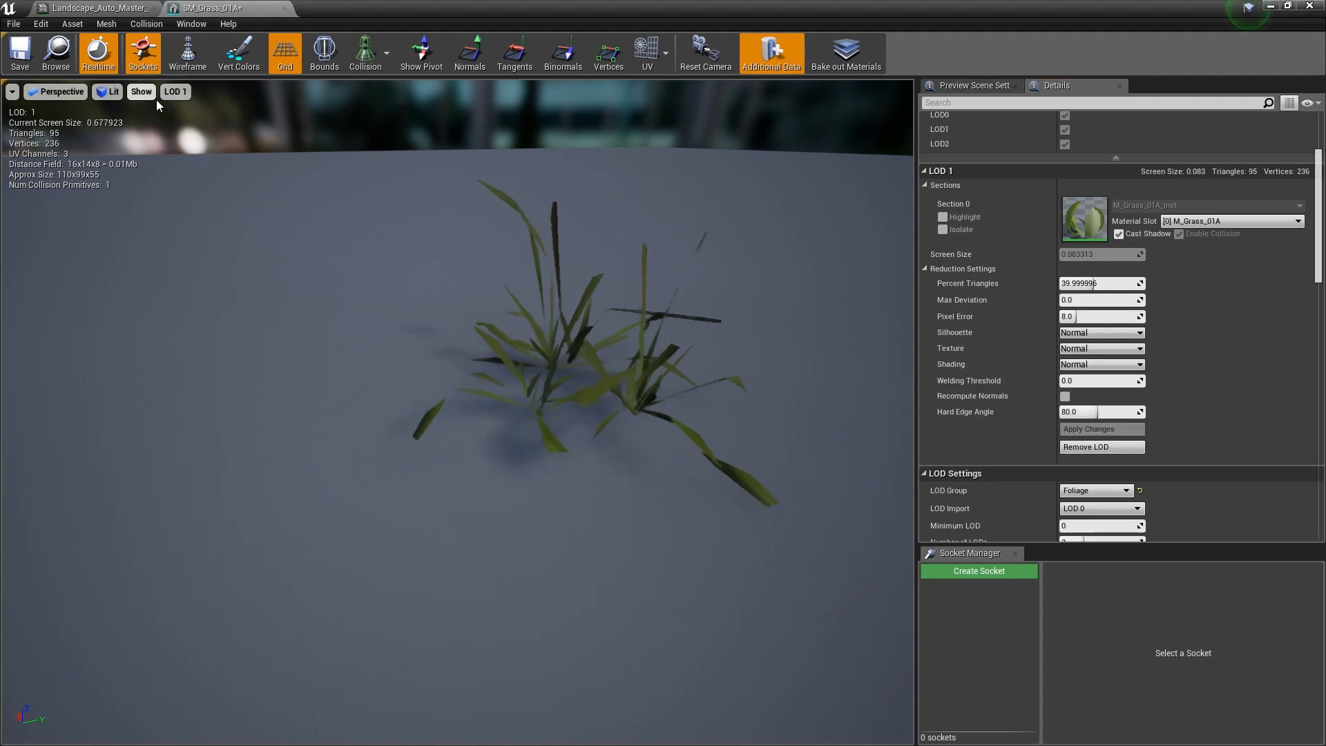
- Switch to LOD 2 of the grass mesh, set it to 20 Percent Triangles and apply the changes
{"action": "left_click", "coordinate": [175, 92]}
{"action": "left_click", "coordinate": [187, 164]}
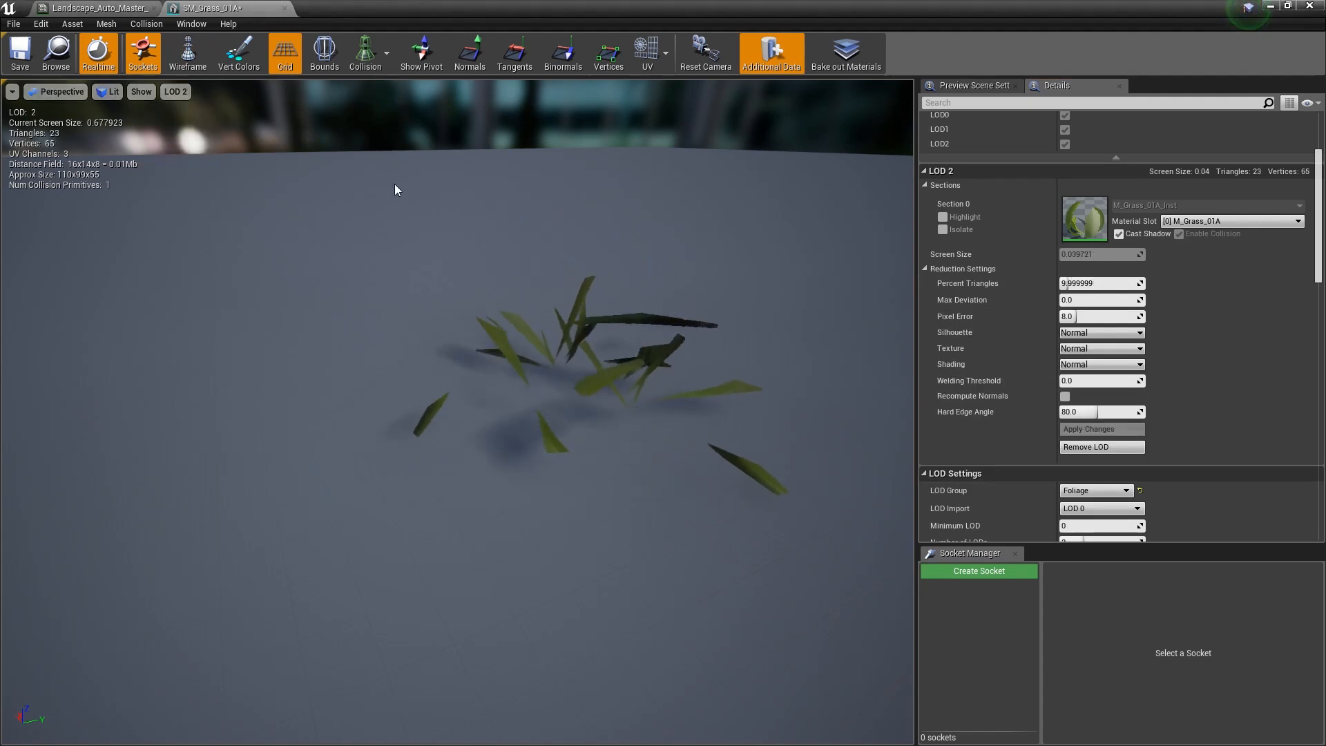
{"action": "left_click", "coordinate": [1115, 283]}
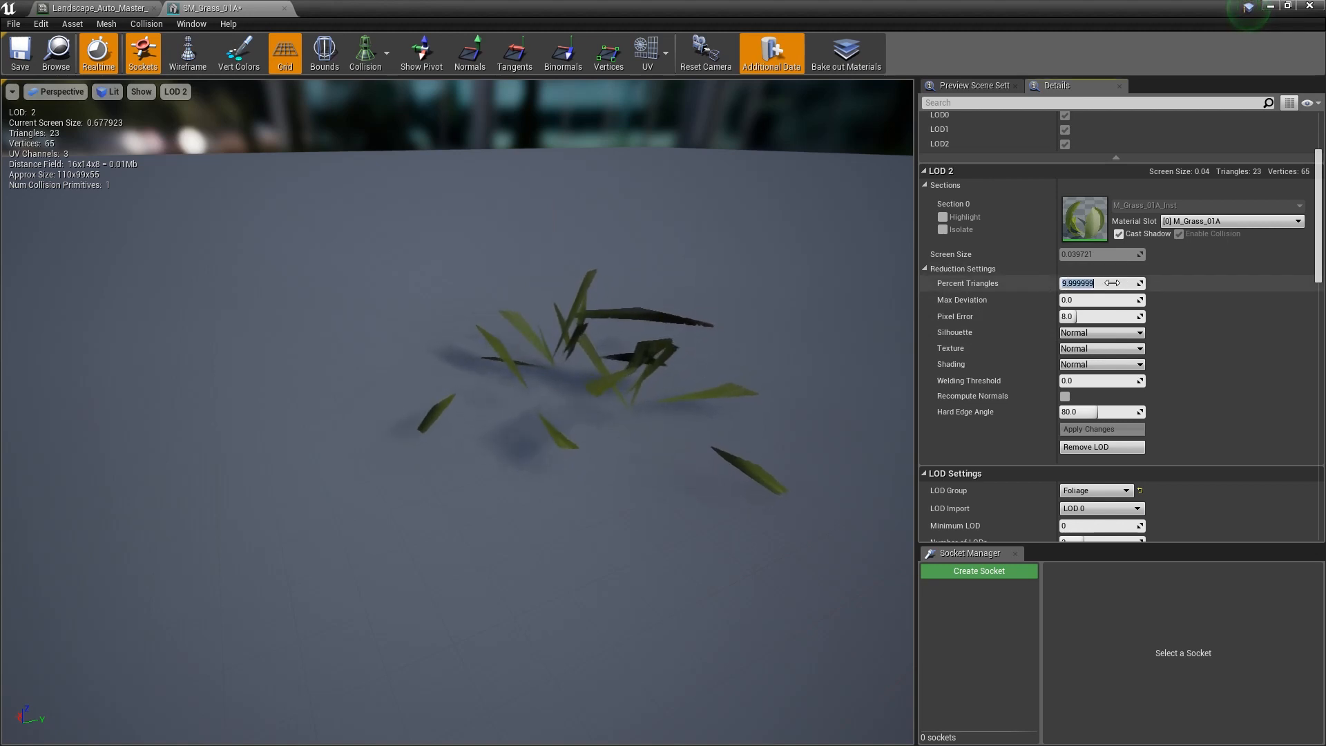
{"action": "type", "text": "20"}
{"action": "key", "text": "Return"}
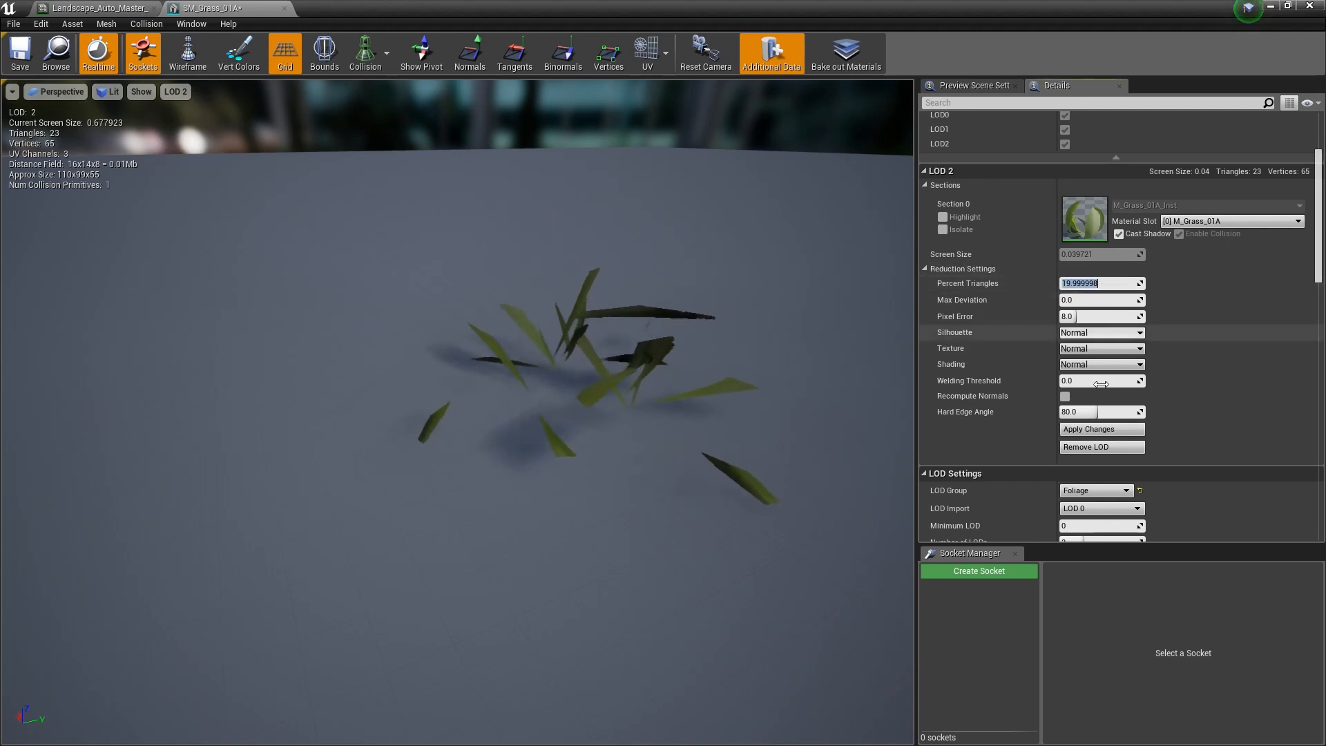
{"action": "left_click", "coordinate": [1097, 430]}
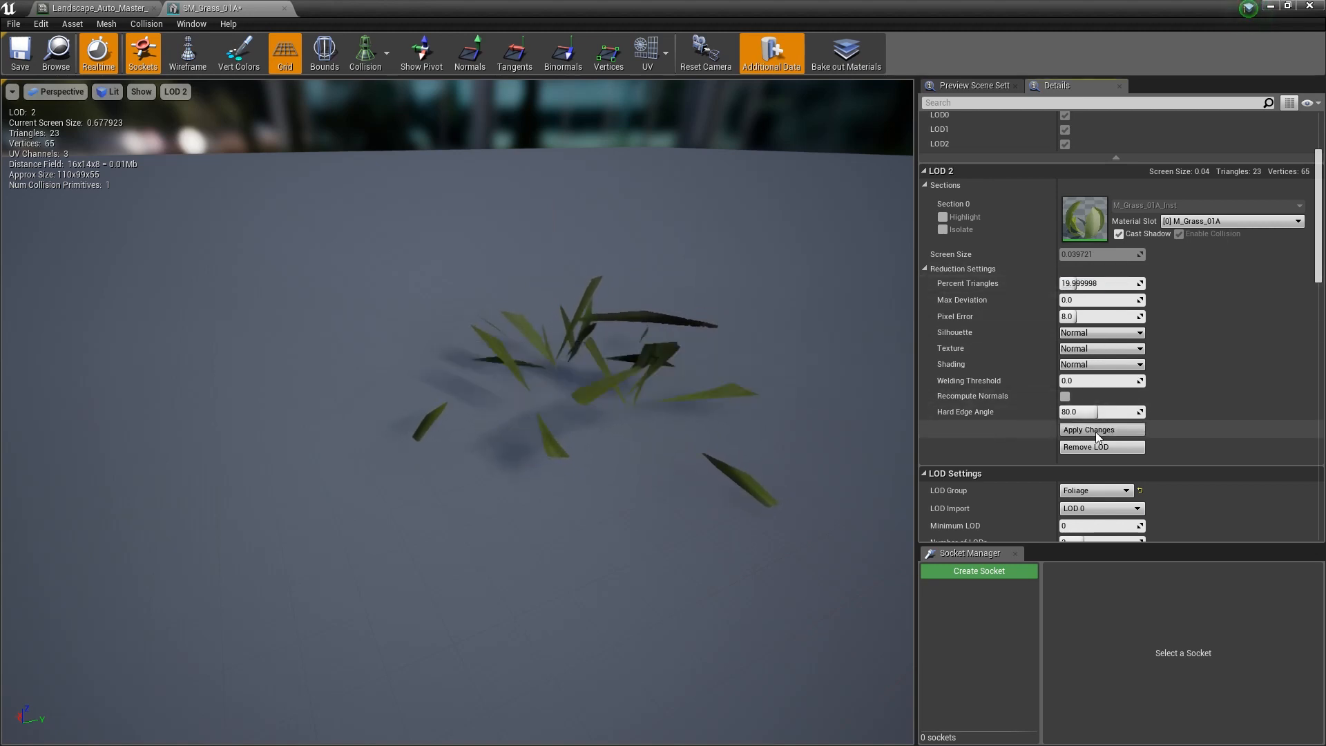
- Preview LOD 1 and then LOD 0 of the grass mesh, and save the asset
{"action": "left_click", "coordinate": [175, 92]}
{"action": "left_click", "coordinate": [185, 150]}
{"action": "left_click", "coordinate": [175, 91]}
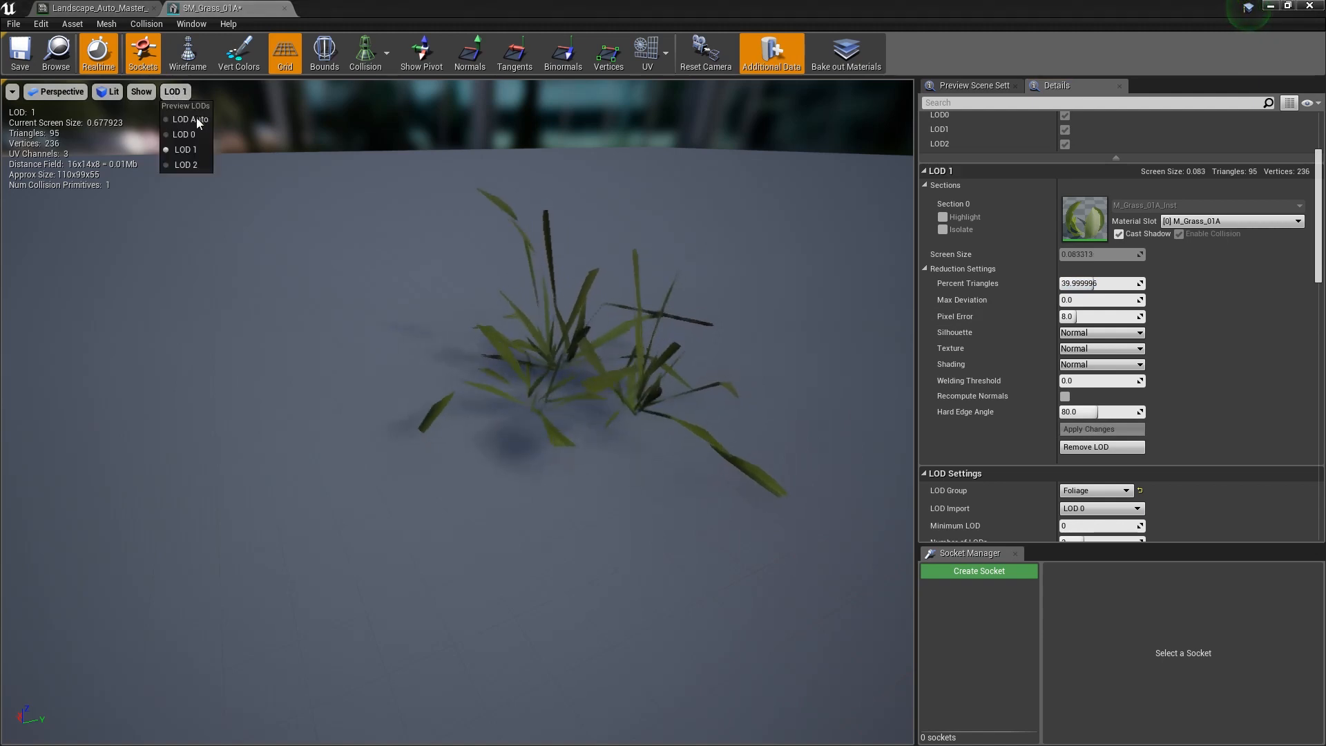
{"action": "left_click", "coordinate": [188, 135]}
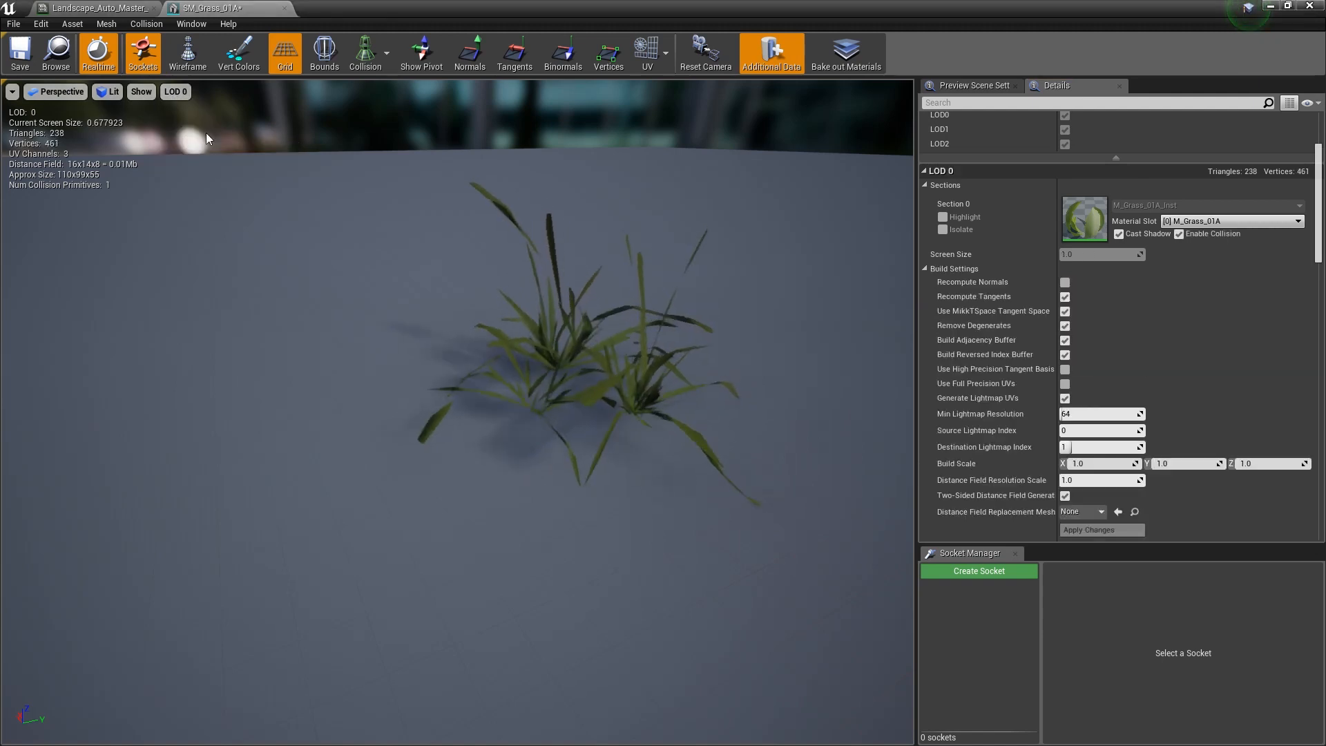
{"action": "left_click", "coordinate": [20, 53]}
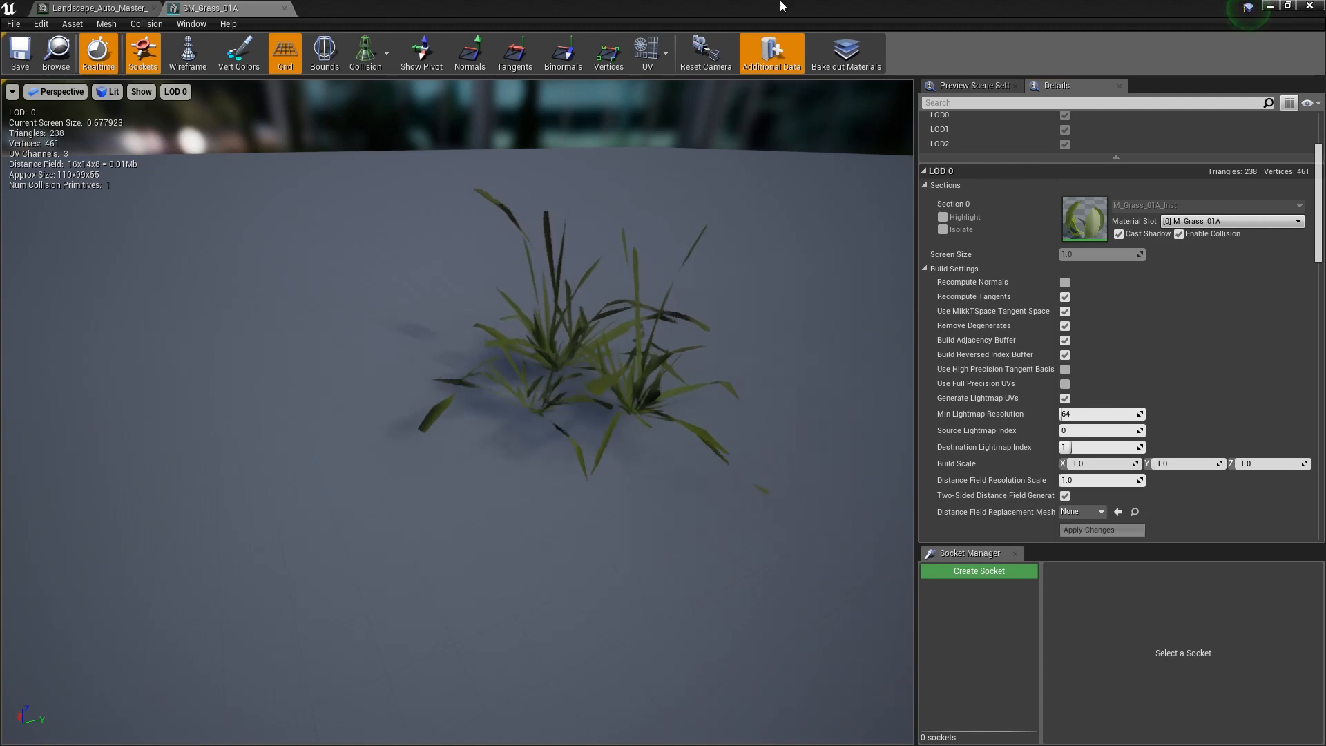
- Restore the mesh editor to a smaller window and examine the grass in the landscape viewport
{"action": "double_click", "coordinate": [781, 6]}
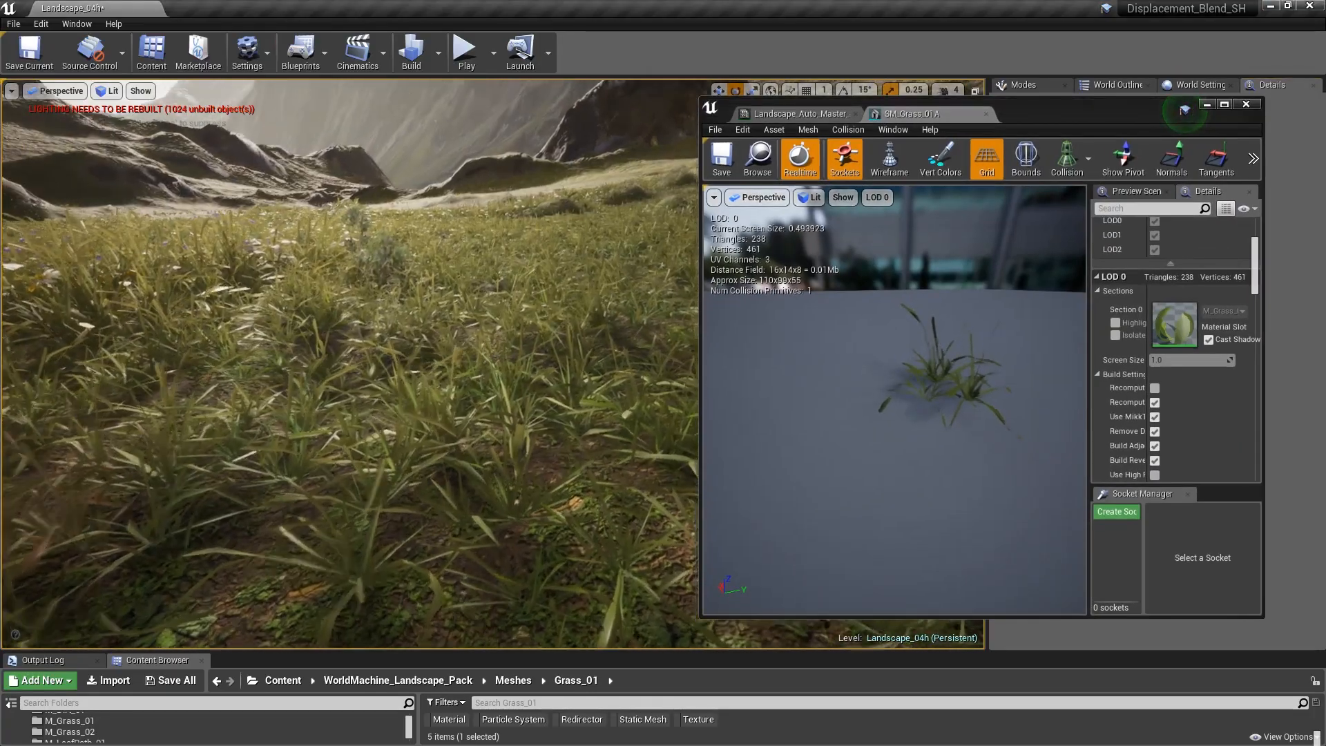
{"action": "right_click_drag", "start_coordinate": [350, 365], "coordinate": [225, 206]}
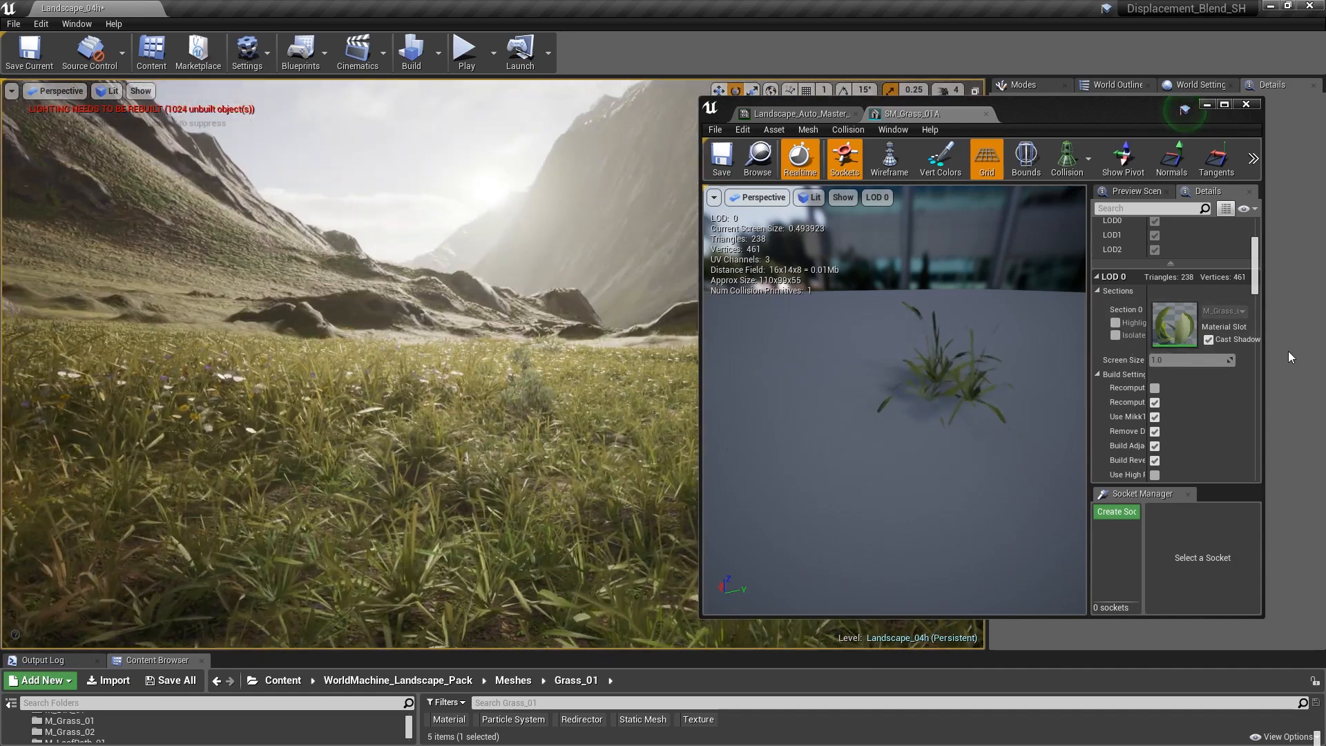
- With LOD 0 selected for editing, set its reduction to 15 Percent Triangles and apply the changes
{"action": "scroll", "coordinate": [1202, 360], "scroll_direction": "up", "scroll_amount": 4}
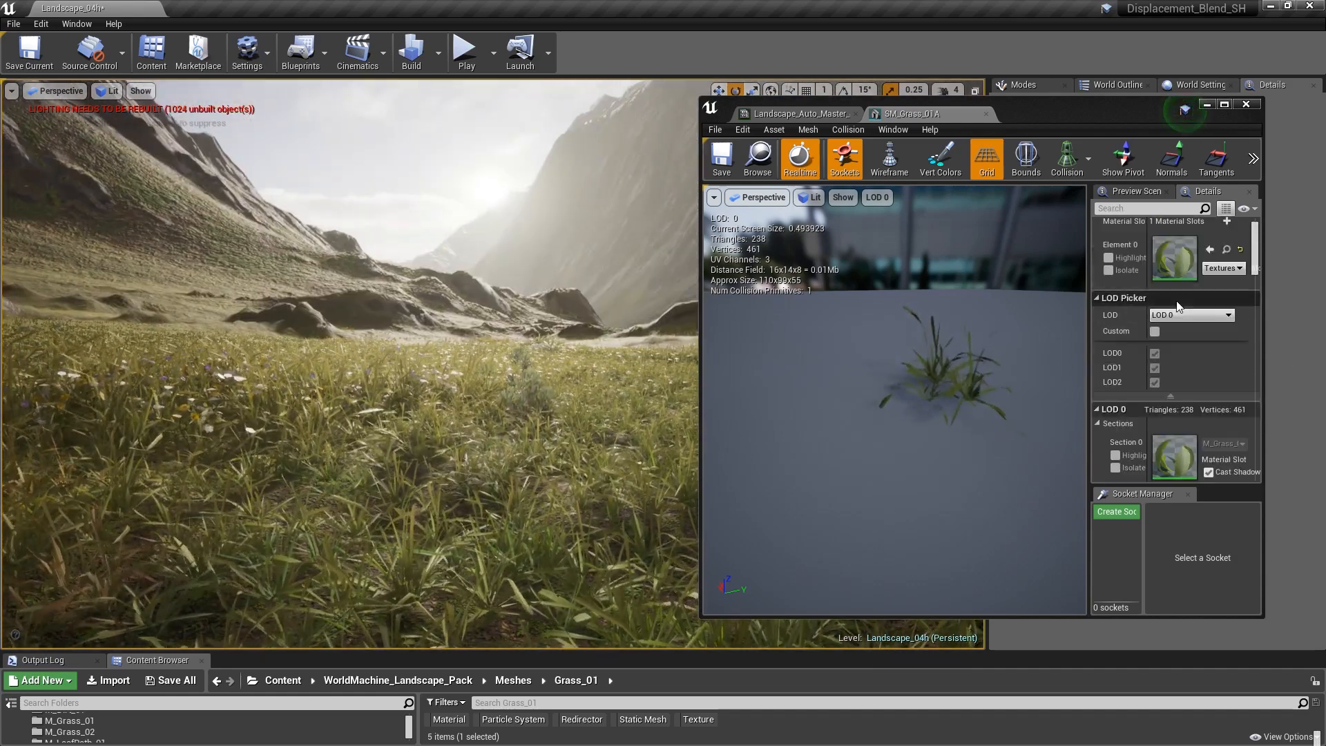
{"action": "left_click", "coordinate": [1176, 315]}
{"action": "left_click", "coordinate": [1178, 348]}
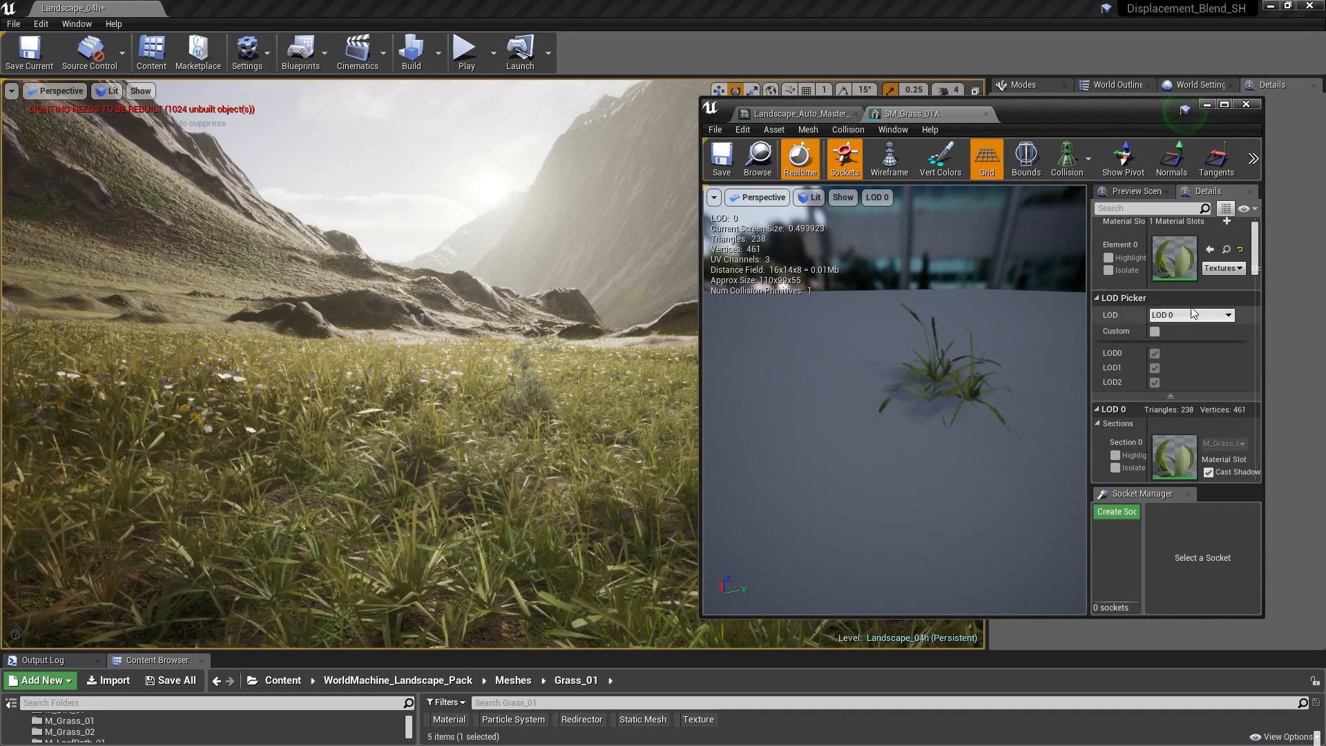
{"action": "scroll", "coordinate": [1196, 366], "scroll_direction": "down", "scroll_amount": 4}
{"action": "scroll", "coordinate": [1196, 367], "scroll_direction": "down", "scroll_amount": 6}
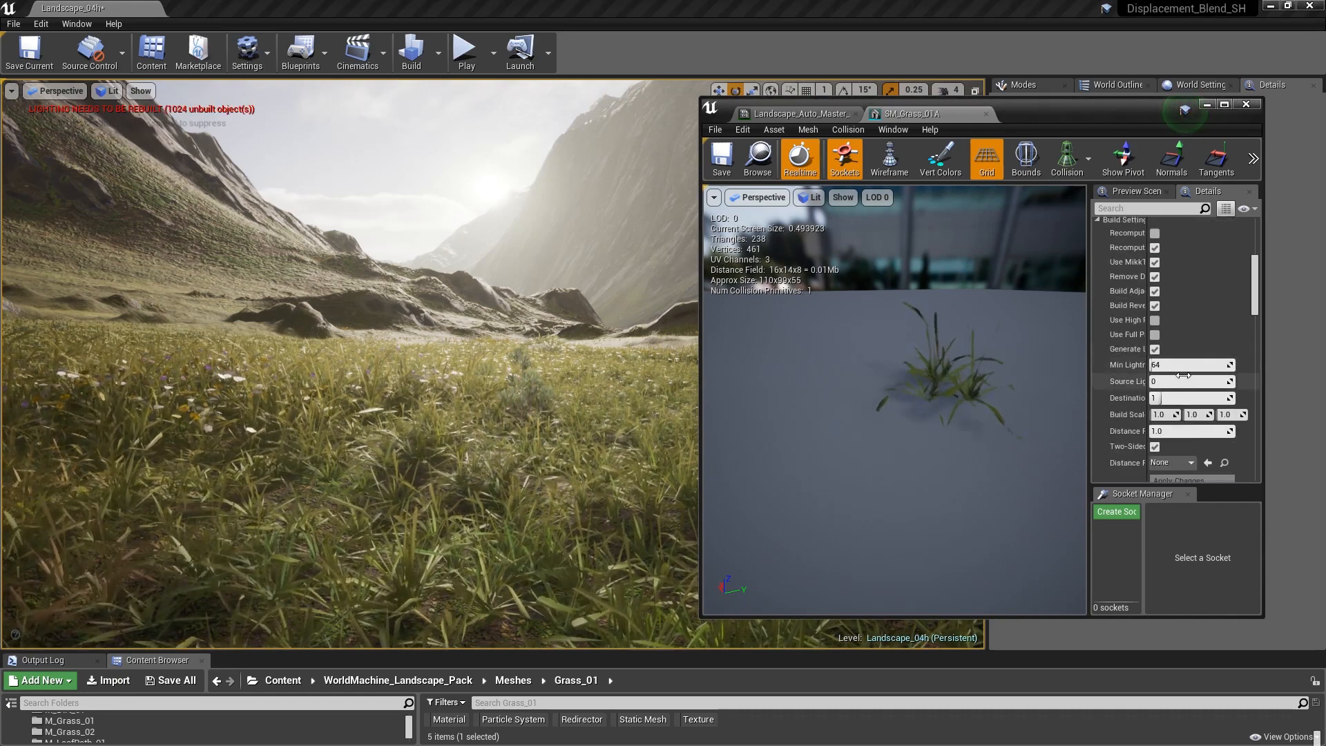
{"action": "left_click", "coordinate": [1188, 379]}
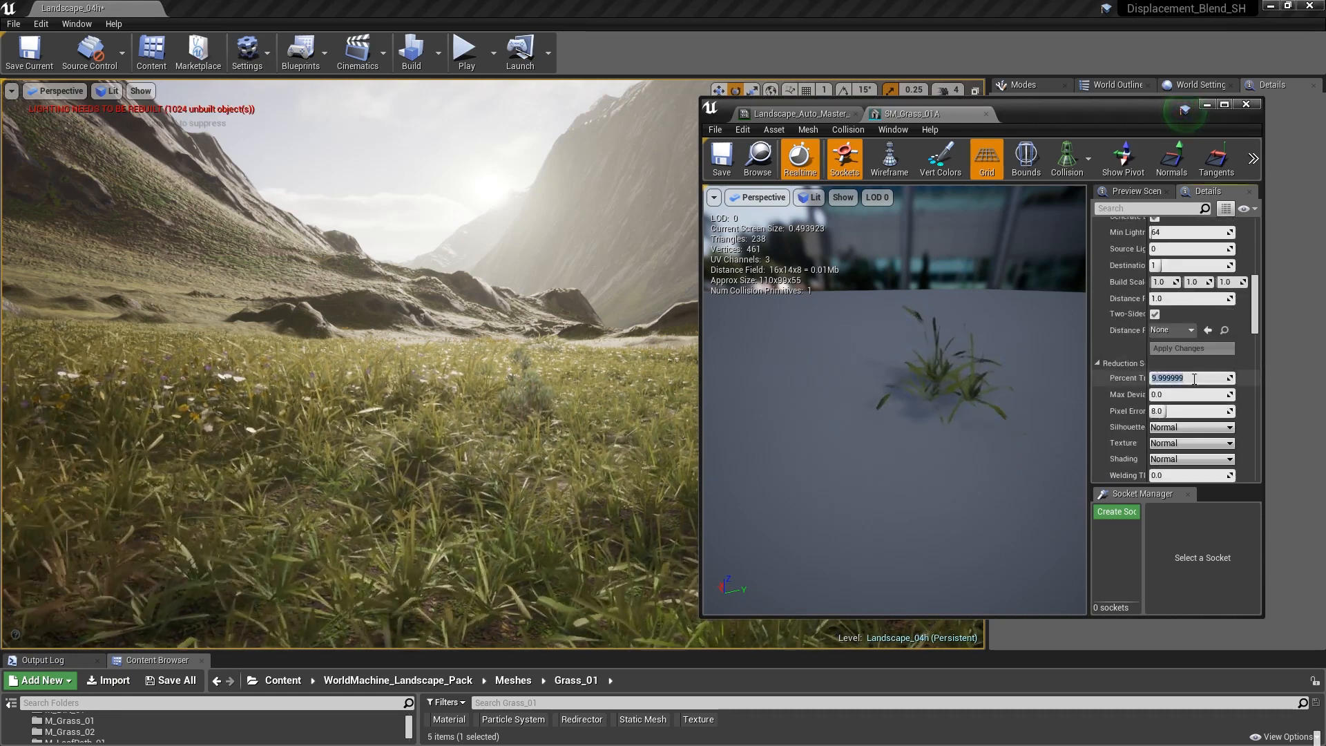
{"action": "type", "text": "15"}
{"action": "key", "text": "Return"}
{"action": "left_click", "coordinate": [1183, 347]}
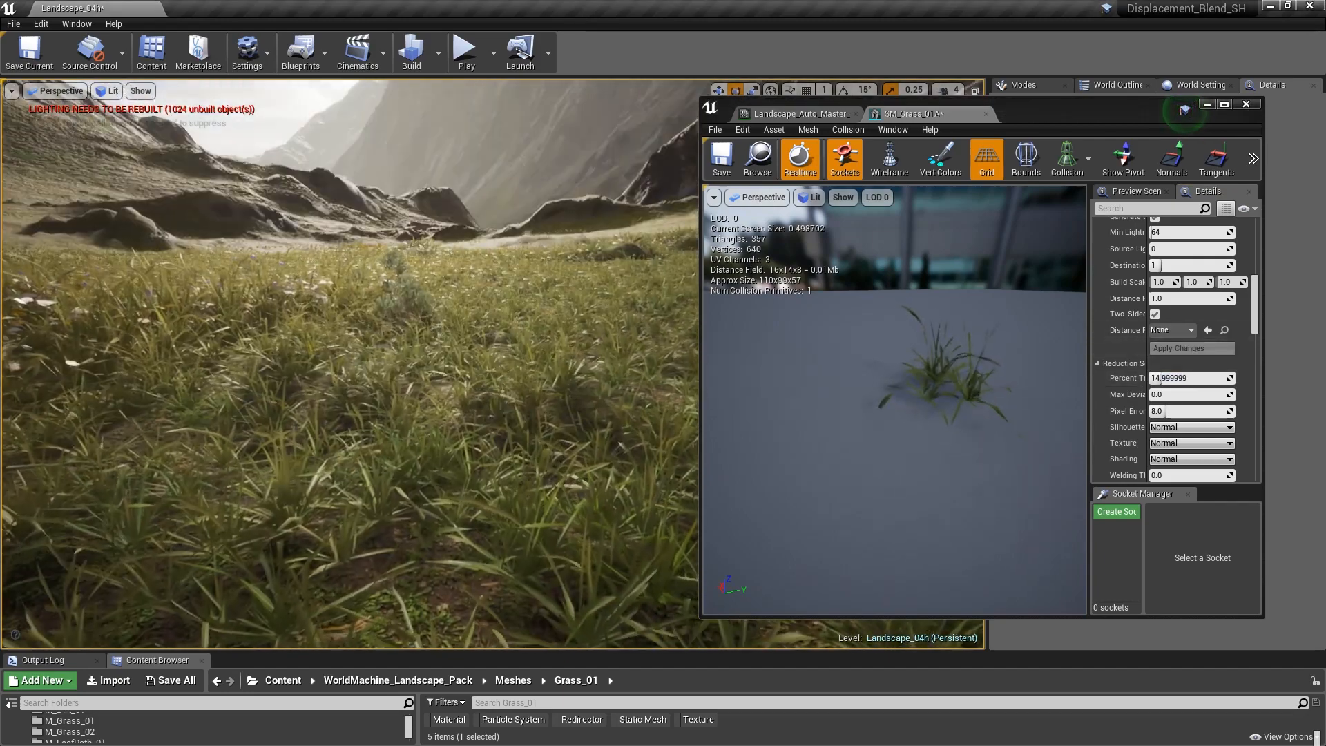
- Save the grass mesh and inspect the density and shape of the grass across the landscape
{"action": "right_click_drag", "start_coordinate": [350, 365], "coordinate": [380, 358]}
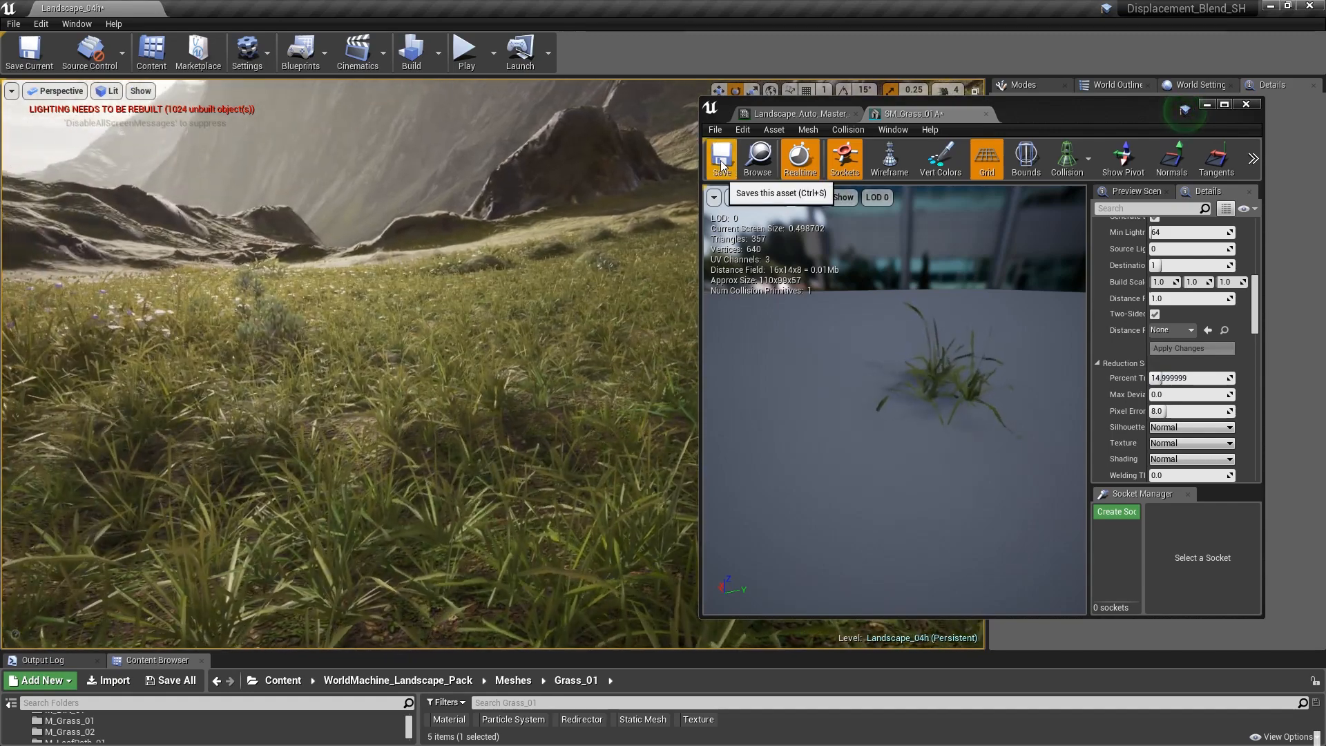
{"action": "left_click", "coordinate": [722, 164]}
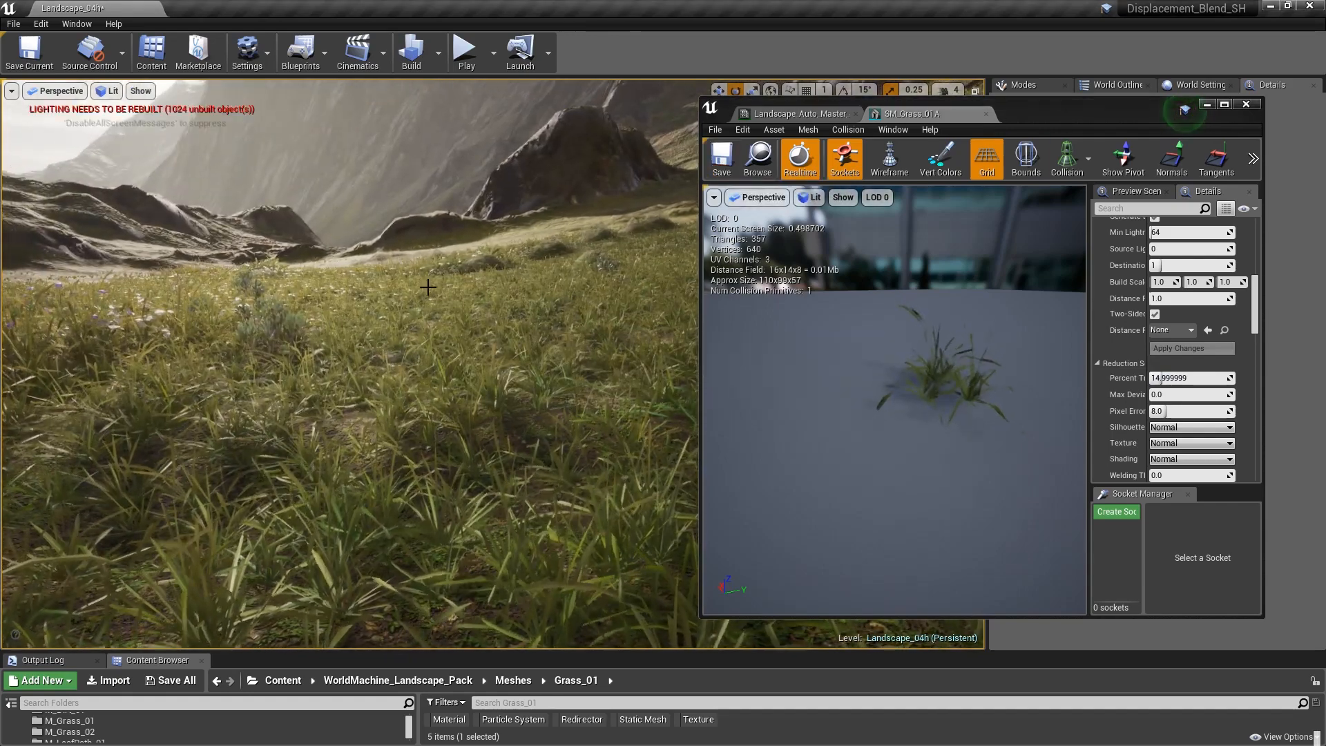
{"action": "right_click_drag", "start_coordinate": [429, 288], "coordinate": [374, 247]}
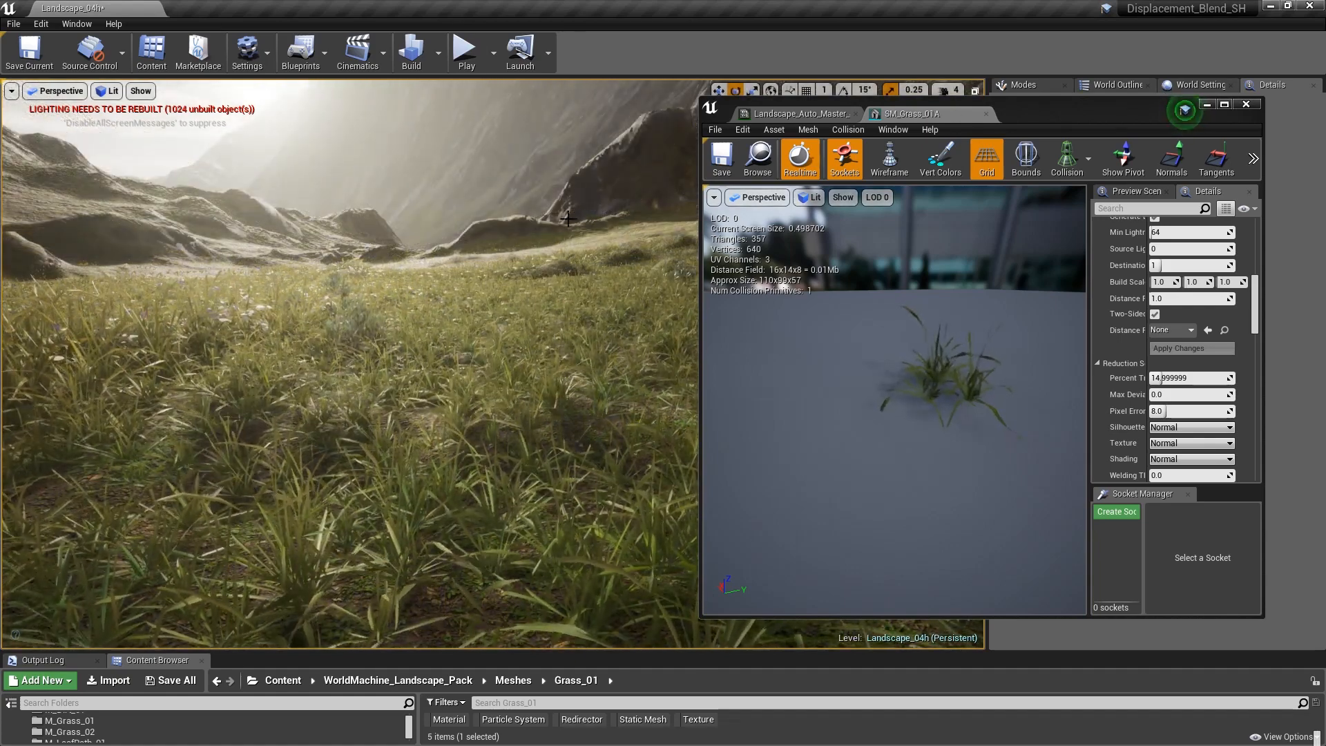
{"action": "right_click_drag", "start_coordinate": [514, 259], "coordinate": [501, 232]}
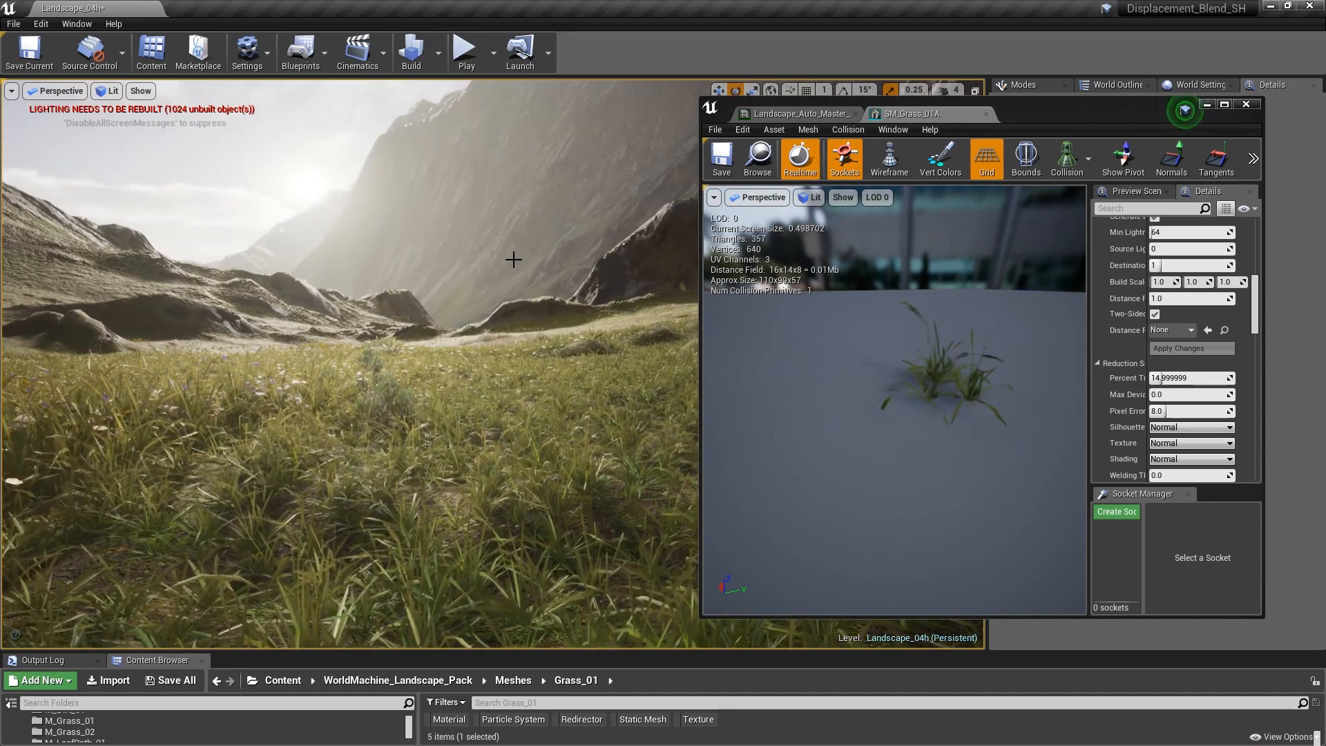
- Run the console command "stat rhi" and examine the triangles drawn while looking over the grass landscape
{"action": "key", "text": "grave"}
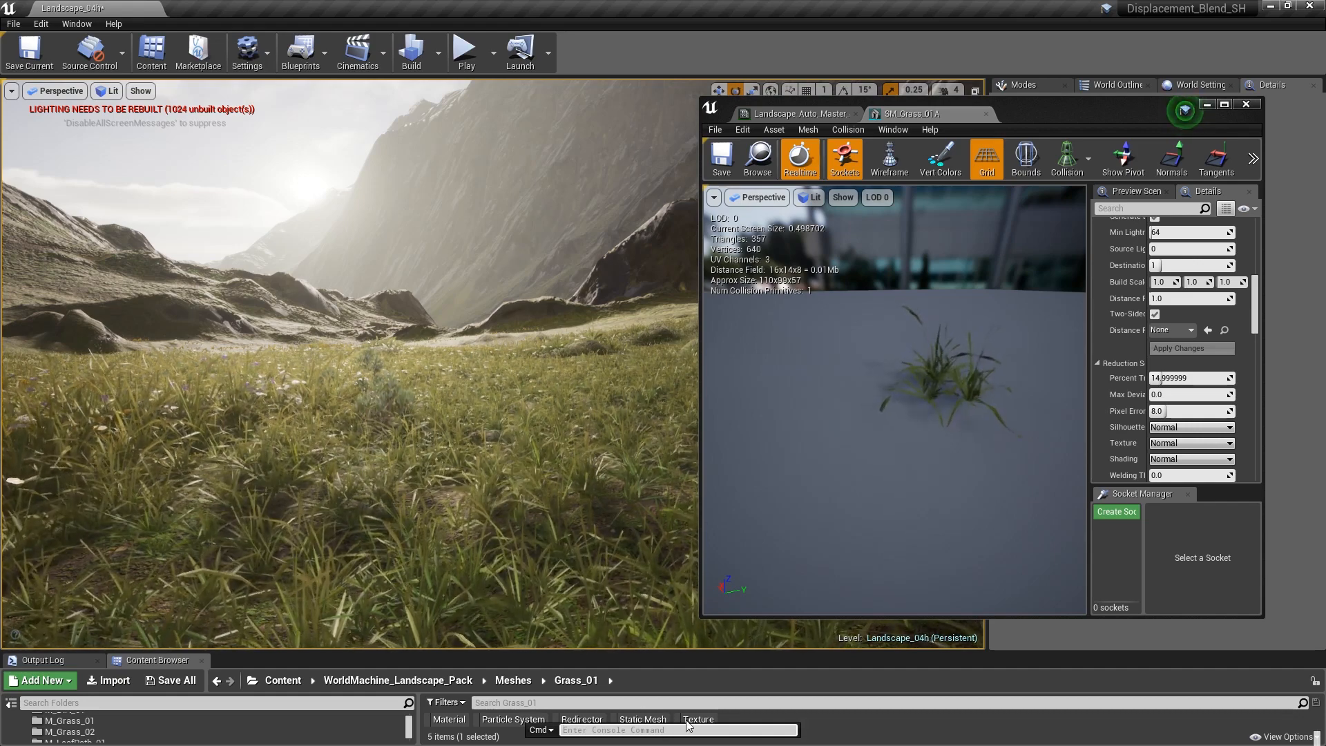
{"action": "type", "text": "stat rhi"}
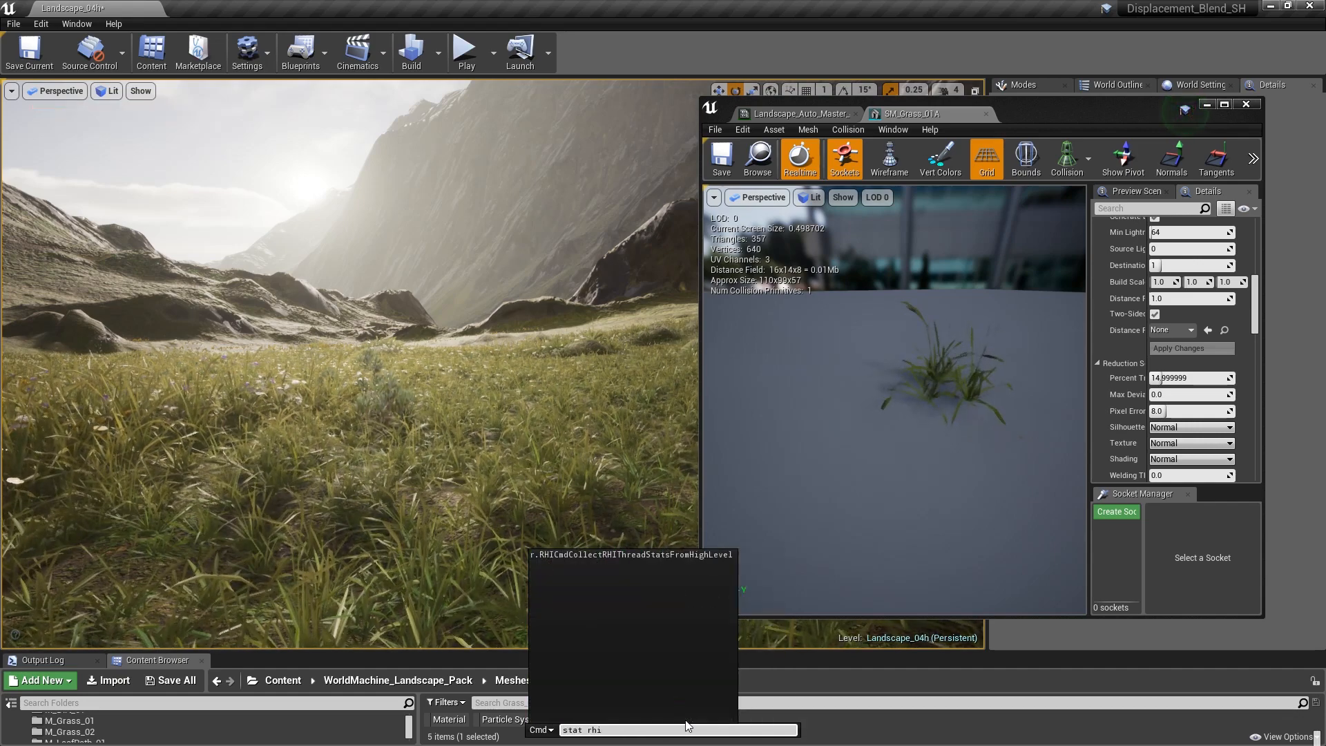
{"action": "key", "text": "Return"}
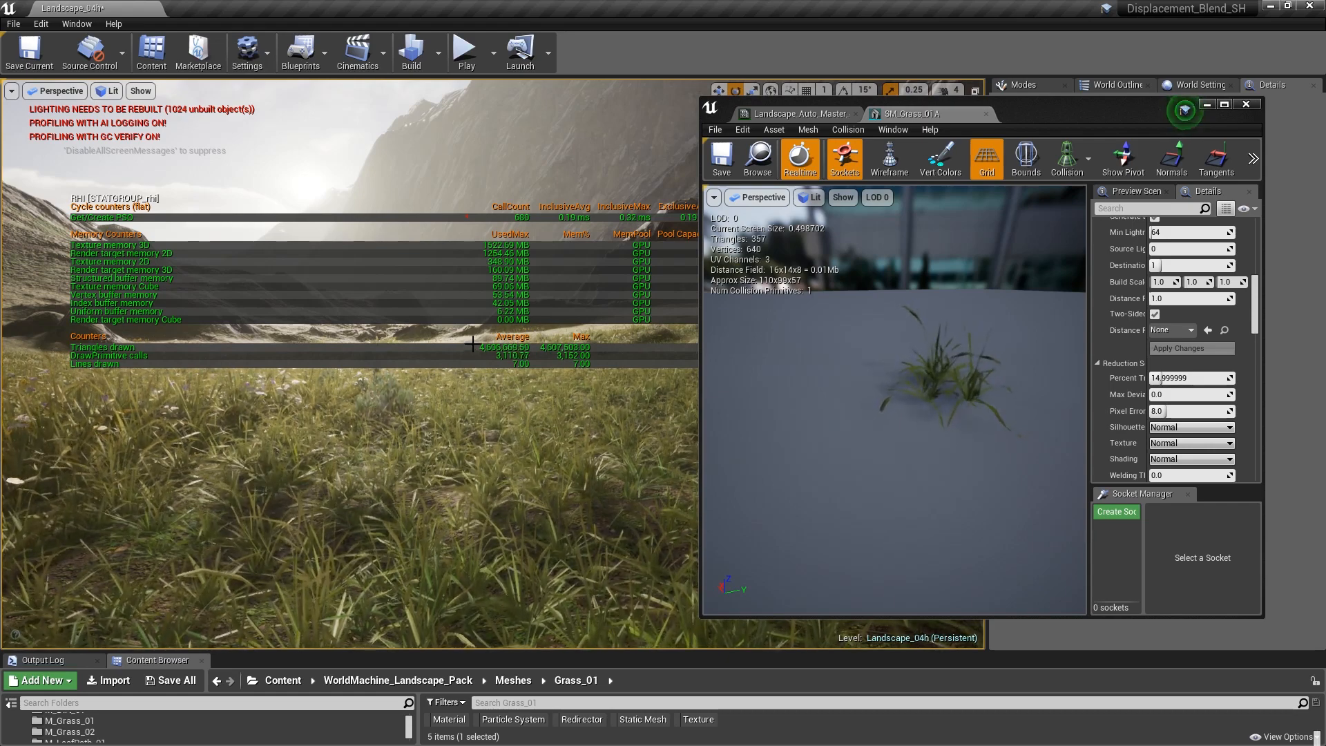
{"action": "right_click_drag", "start_coordinate": [500, 422], "coordinate": [174, 286]}
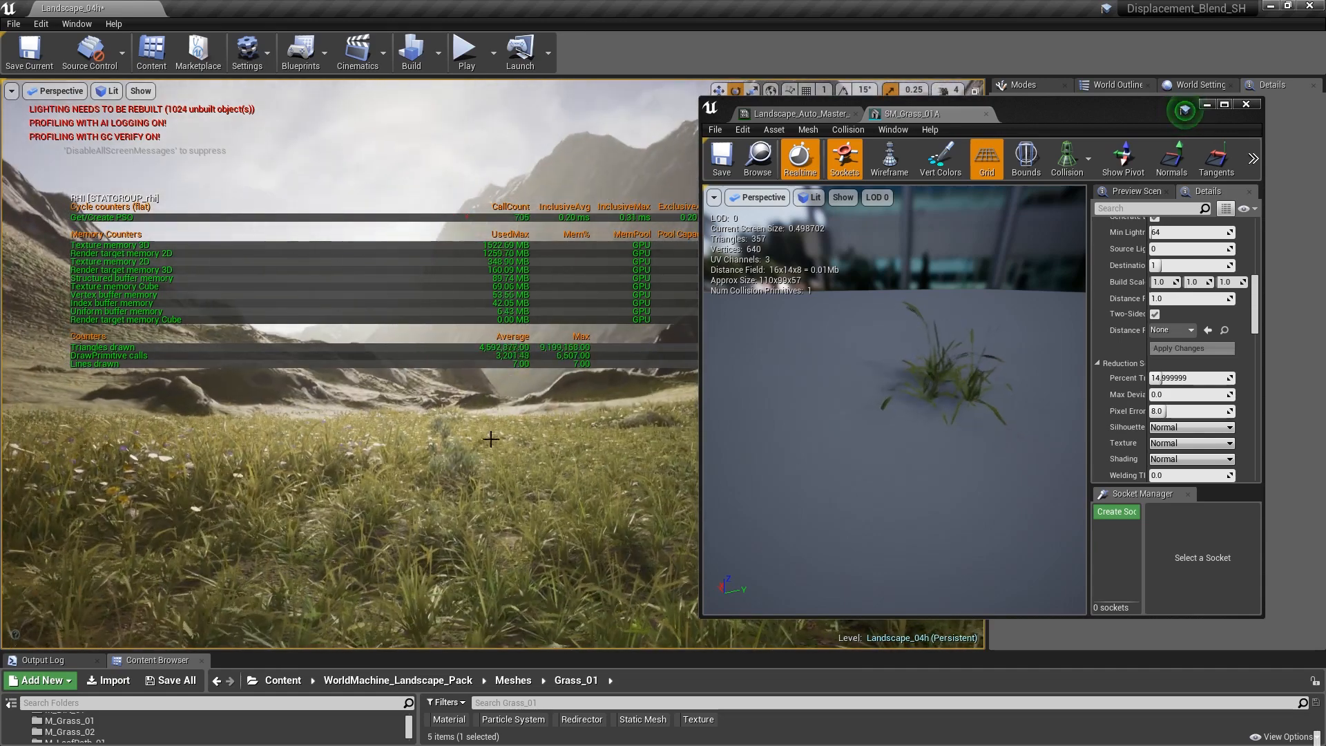
- Set LOD 0 to 5 Percent Triangles, apply the changes and inspect the grass and the triangles drawn in the landscape
{"action": "left_click", "coordinate": [1199, 380]}
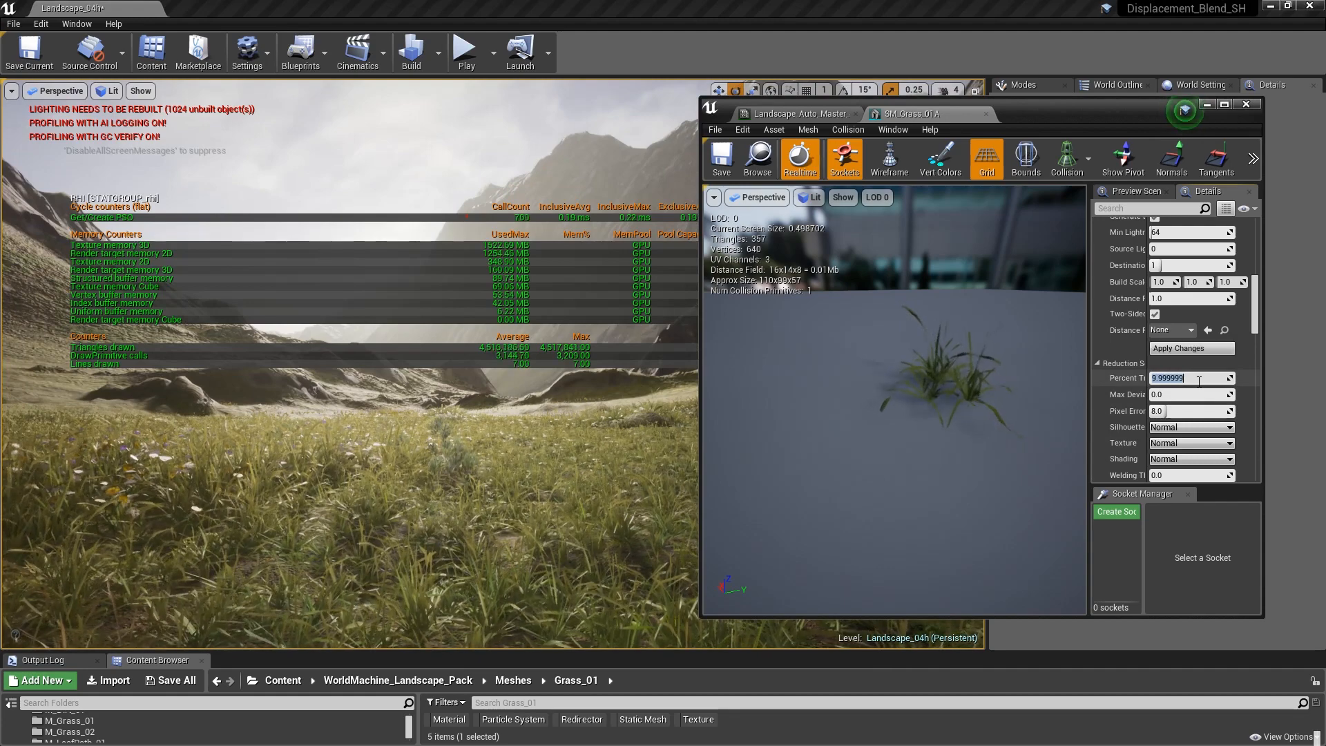
{"action": "type", "text": "5"}
{"action": "key", "text": "Return"}
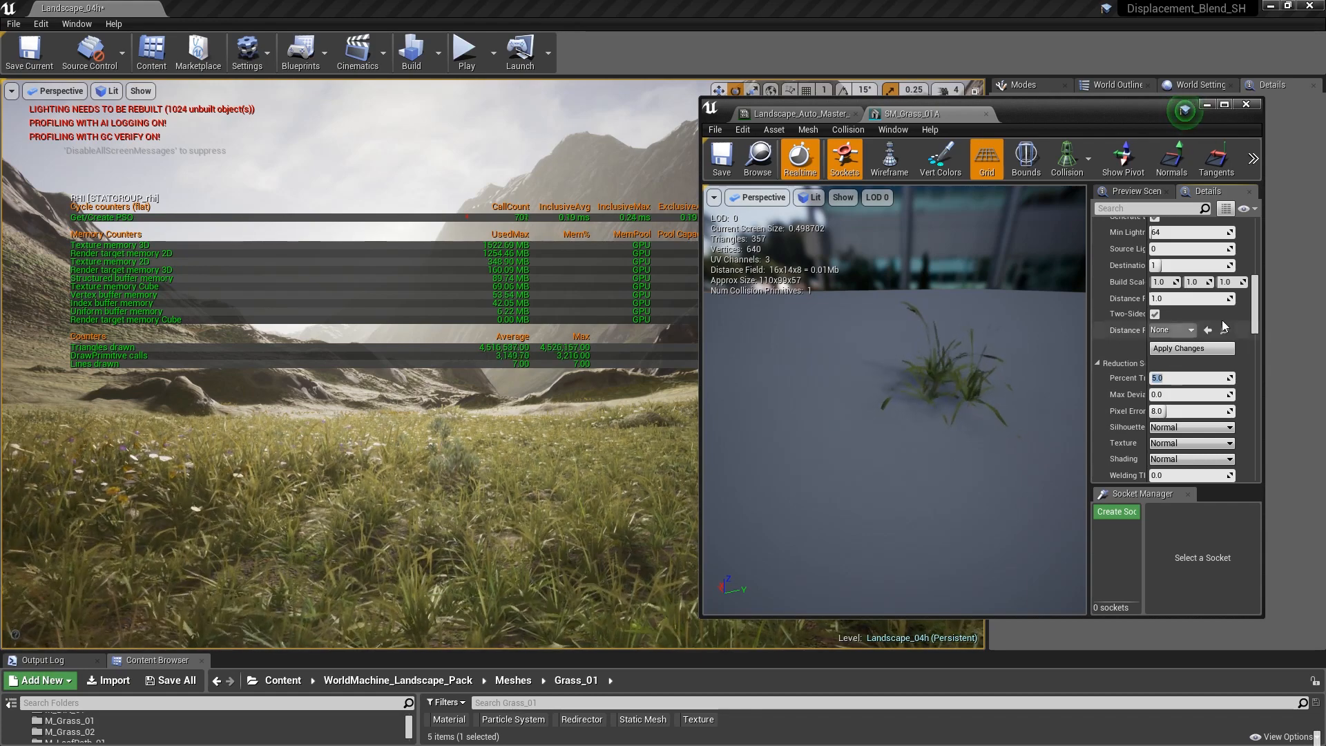
{"action": "left_click", "coordinate": [1199, 350]}
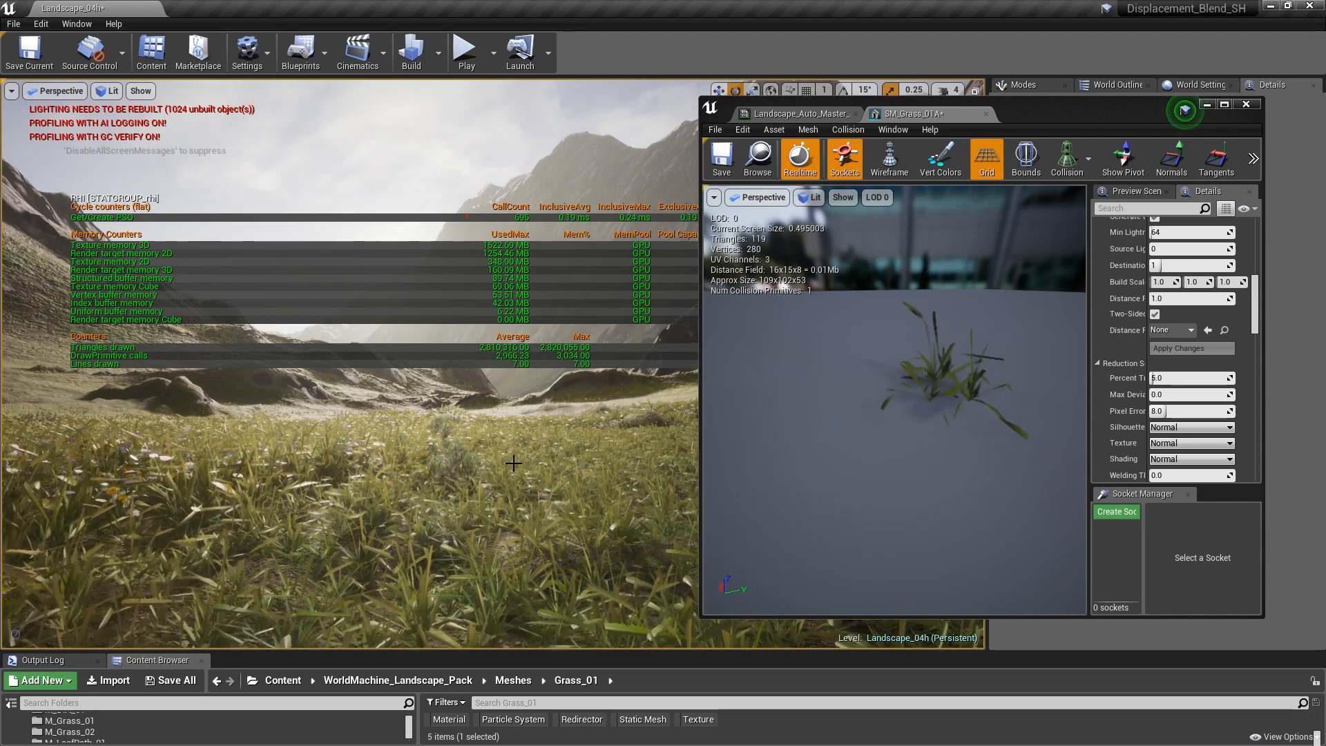
{"action": "mouse_move", "coordinate": [439, 511]}
{"action": "right_mouse_down"}
{"action": "mouse_move", "coordinate": [532, 511]}
{"action": "mouse_move", "coordinate": [443, 509]}
{"action": "right_mouse_up"}
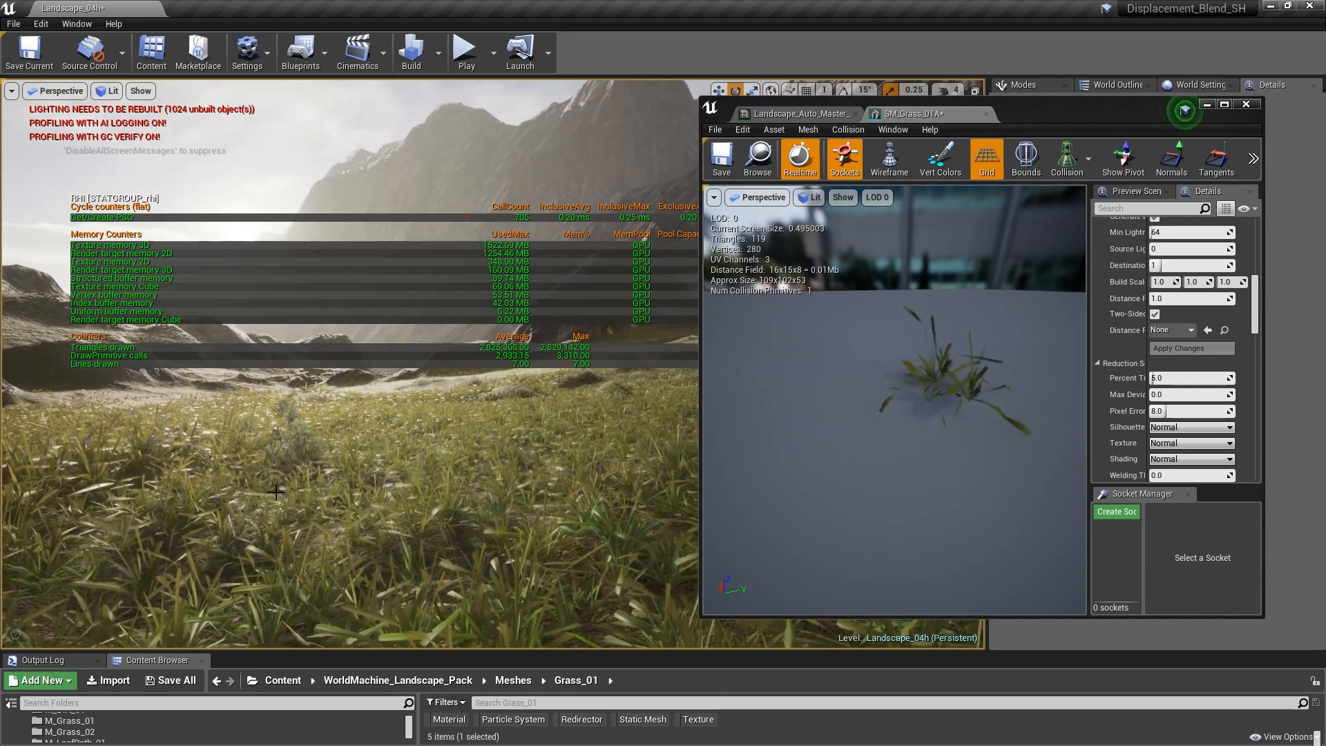
{"action": "mouse_move", "coordinate": [442, 509]}
{"action": "right_mouse_down"}
{"action": "mouse_move", "coordinate": [418, 519]}
{"action": "mouse_move", "coordinate": [420, 496]}
{"action": "right_mouse_up"}
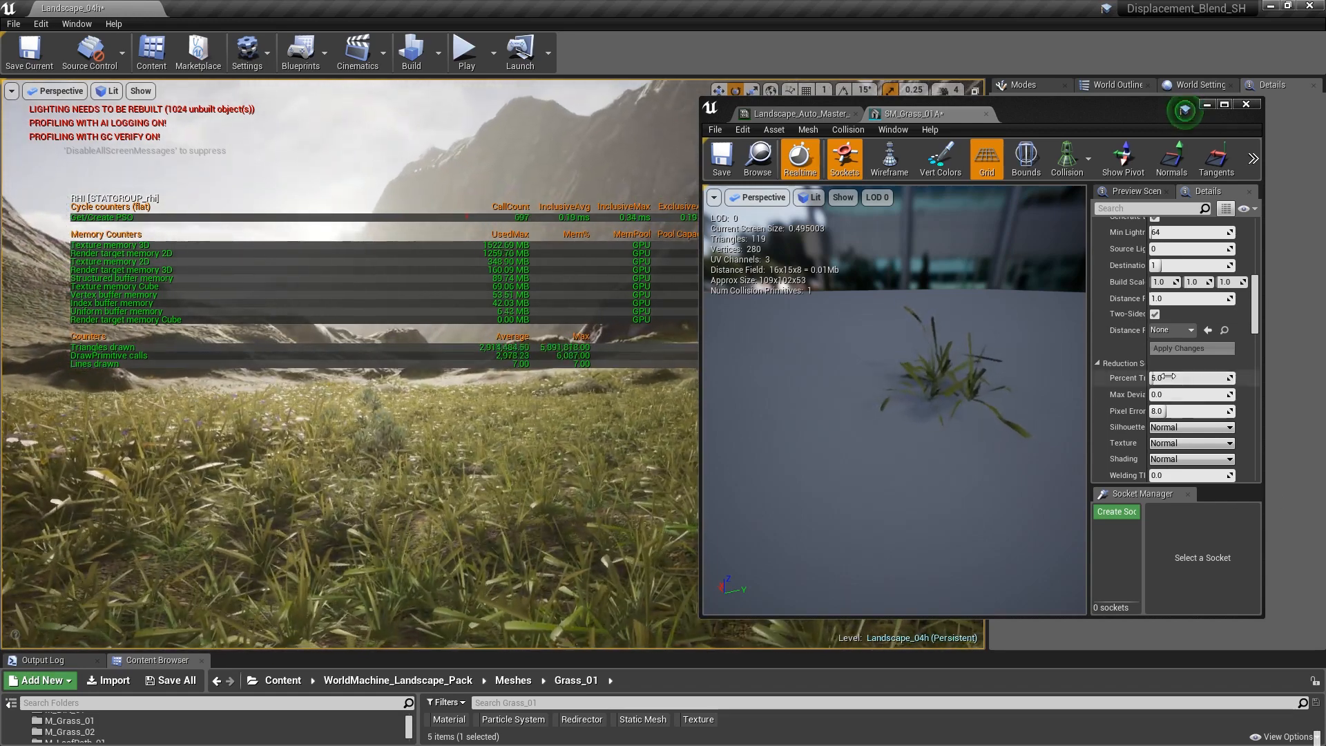
- Set LOD 0 of the grass mesh to 10 Percent Triangles and apply the changes
{"action": "left_click", "coordinate": [1170, 378]}
{"action": "type", "text": "10"}
{"action": "key", "text": "Return"}
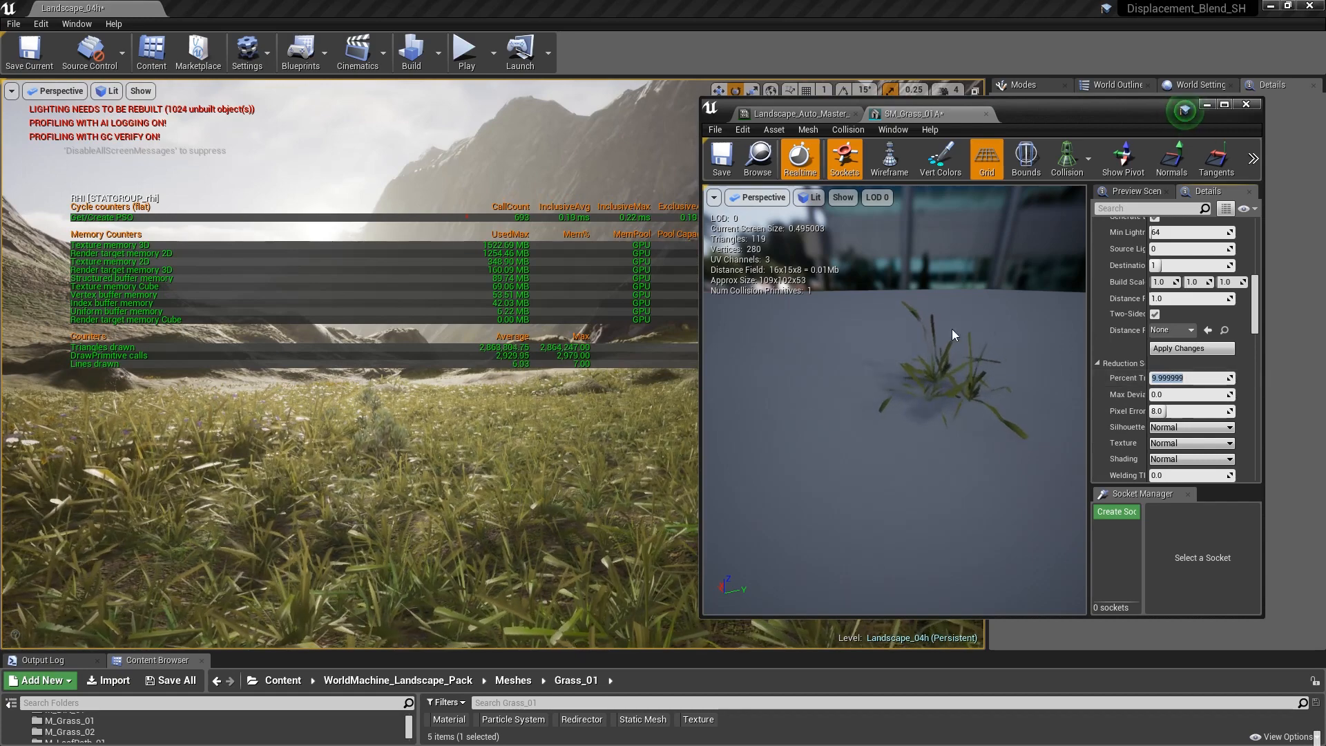
{"action": "left_click", "coordinate": [1177, 348]}
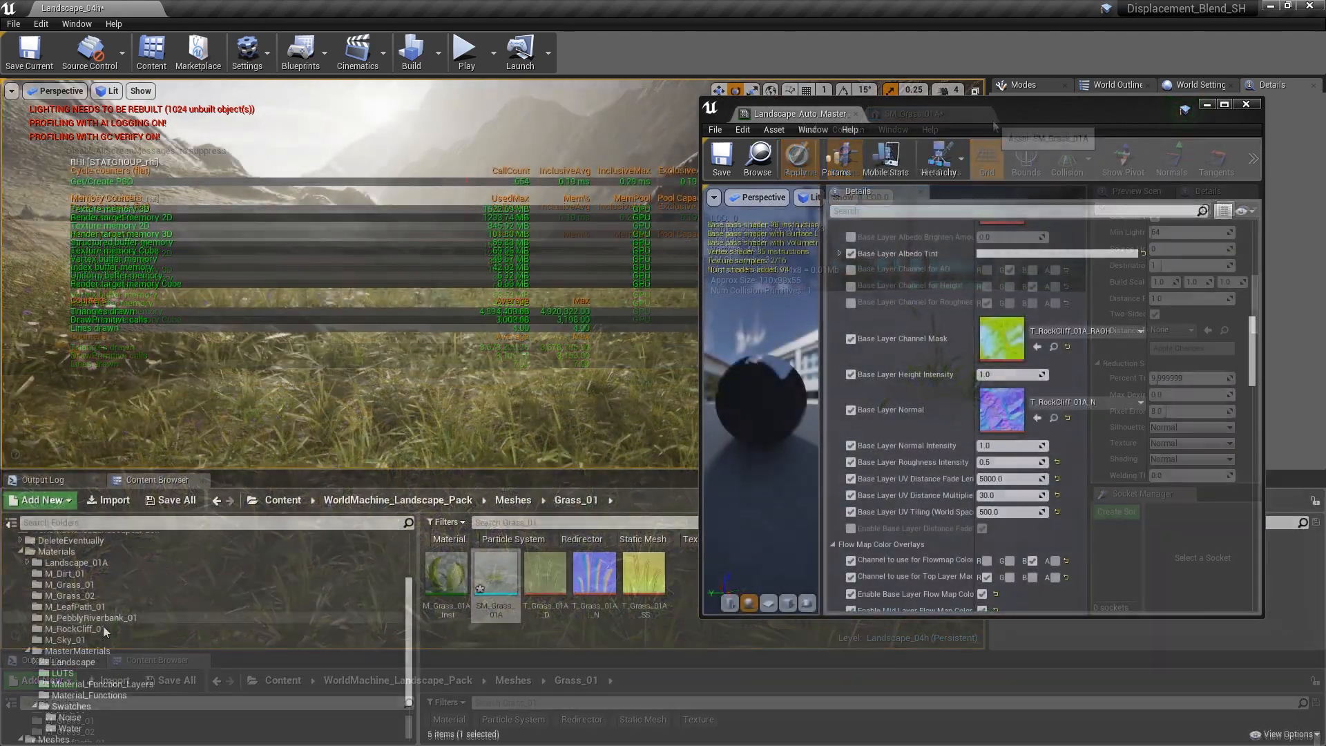
- Browse to the Landscape_Grass_Types folder inside Materials/Landscape_01A of the WorldMachine_Landscape_Pack
{"action": "scroll", "coordinate": [158, 673], "scroll_direction": "up", "scroll_amount": 2}
{"action": "left_click", "coordinate": [104, 706]}
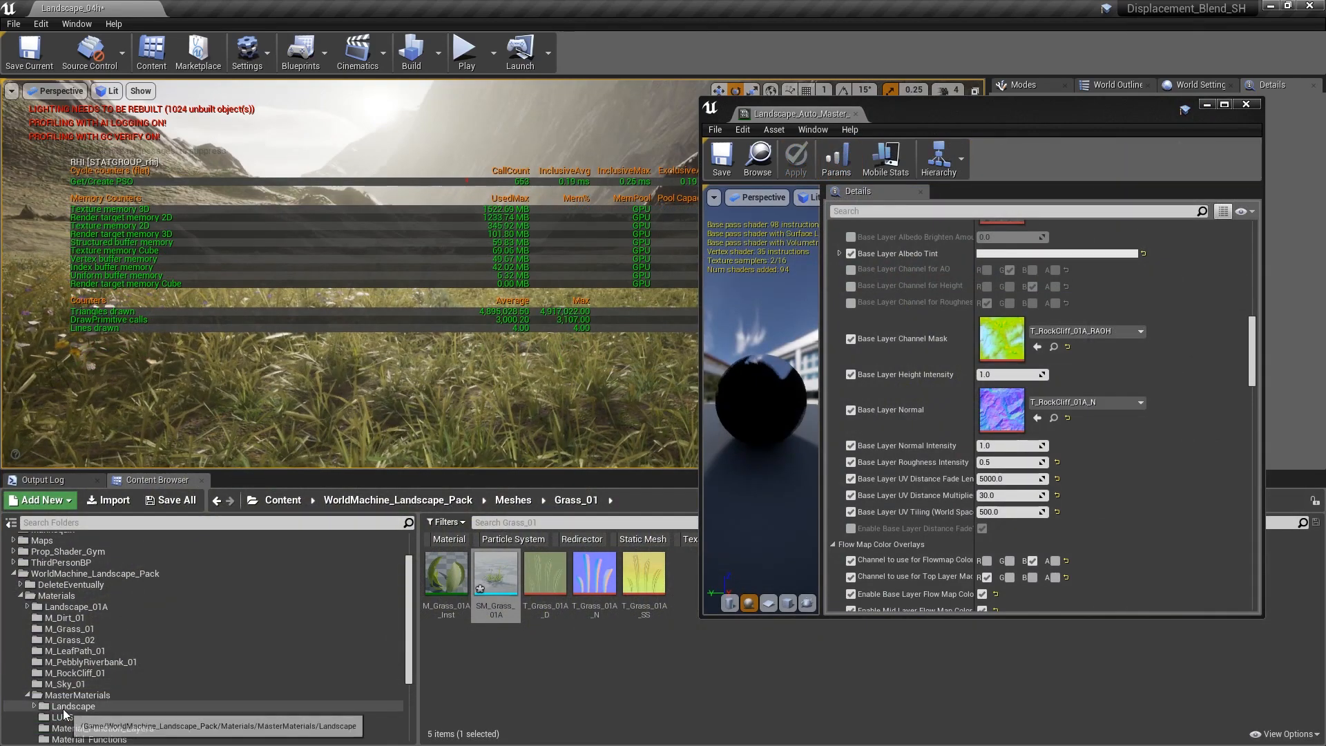
{"action": "scroll", "coordinate": [114, 707], "scroll_direction": "down", "scroll_amount": 5}
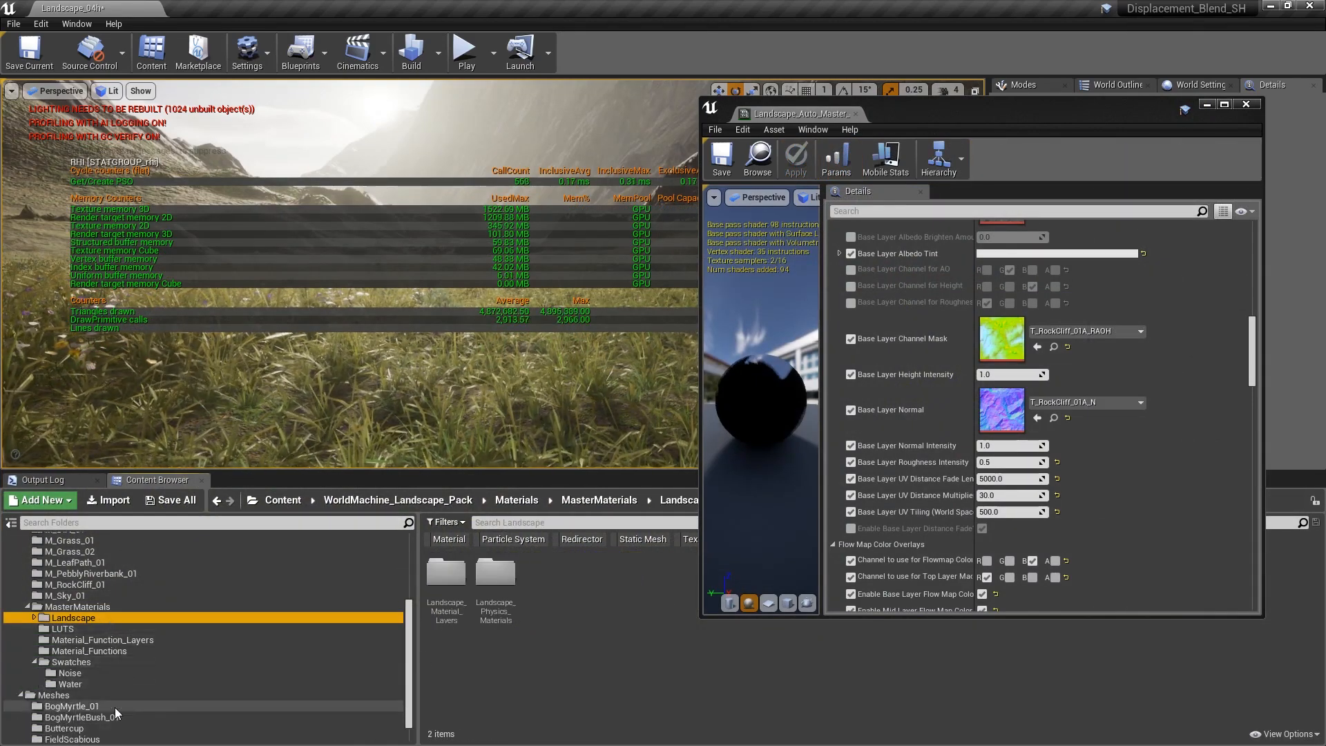
{"action": "scroll", "coordinate": [160, 676], "scroll_direction": "up", "scroll_amount": 3}
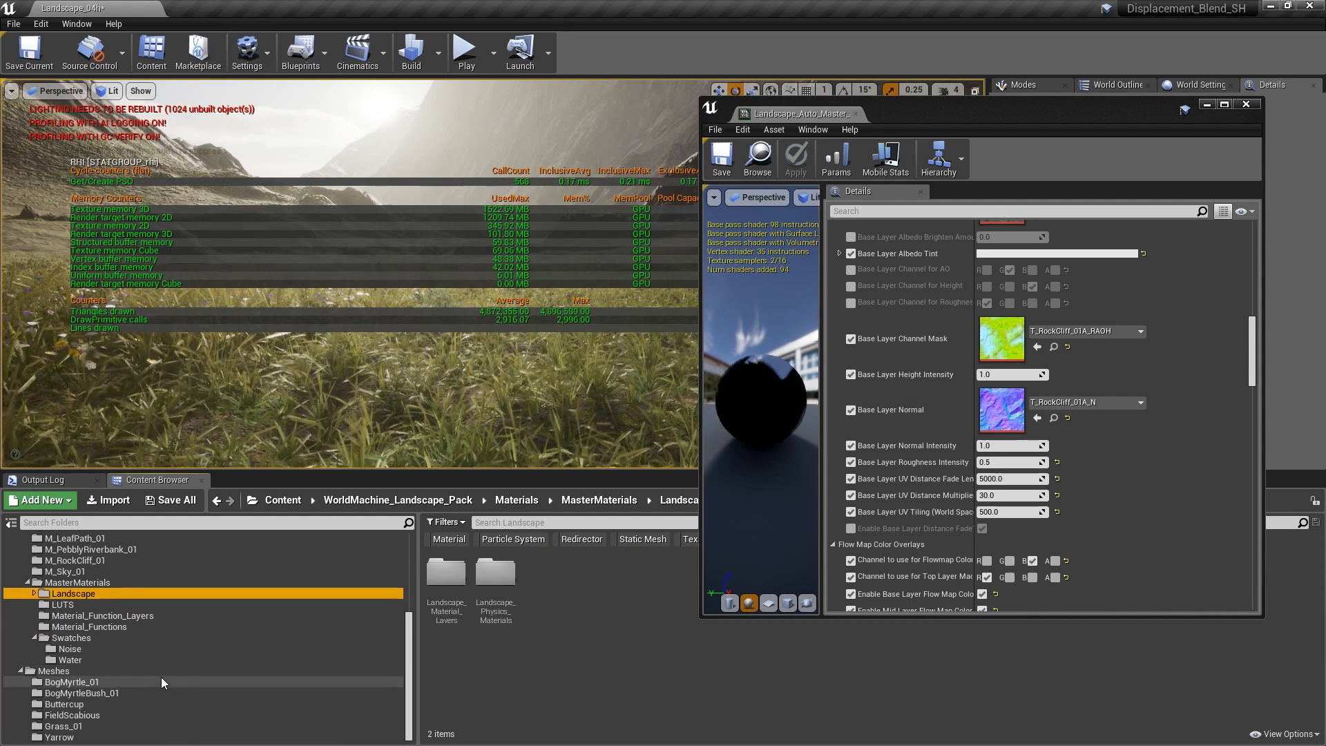
{"action": "scroll", "coordinate": [160, 677], "scroll_direction": "up", "scroll_amount": 2}
{"action": "left_click", "coordinate": [130, 606]}
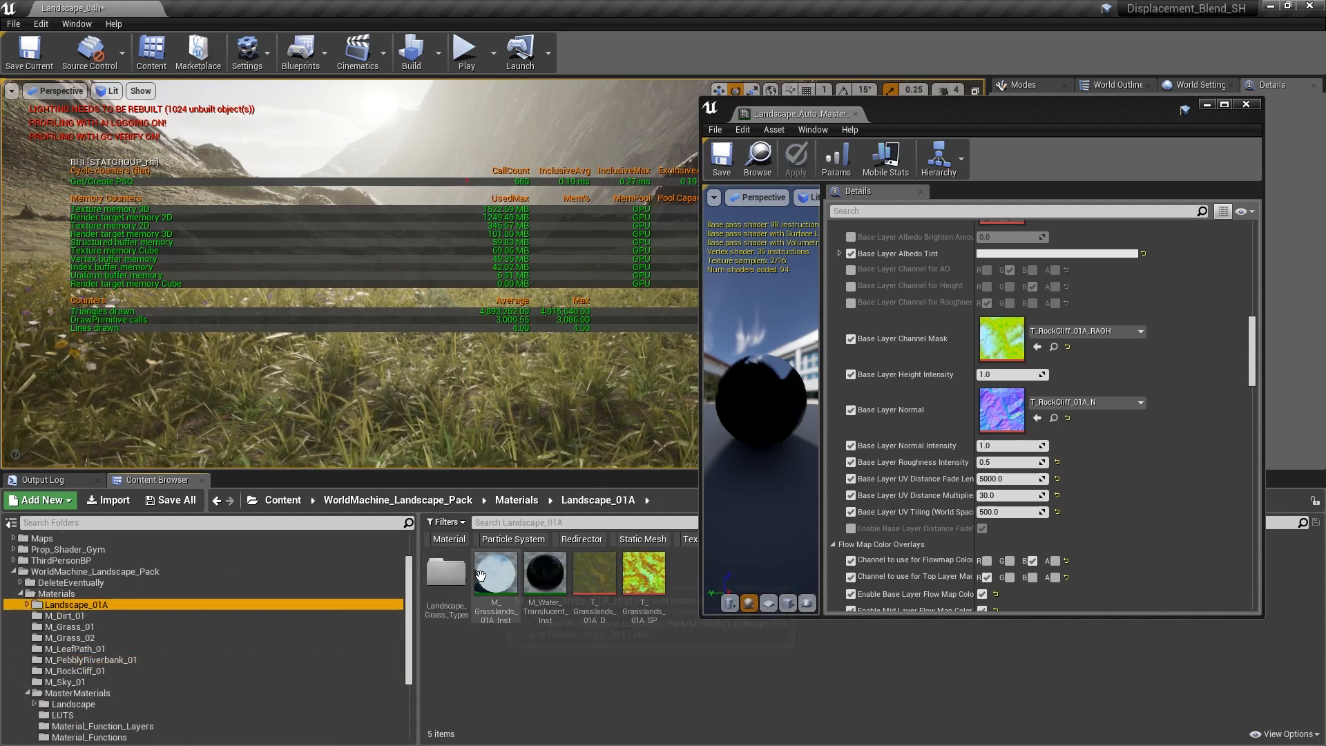
{"action": "double_click", "coordinate": [469, 608]}
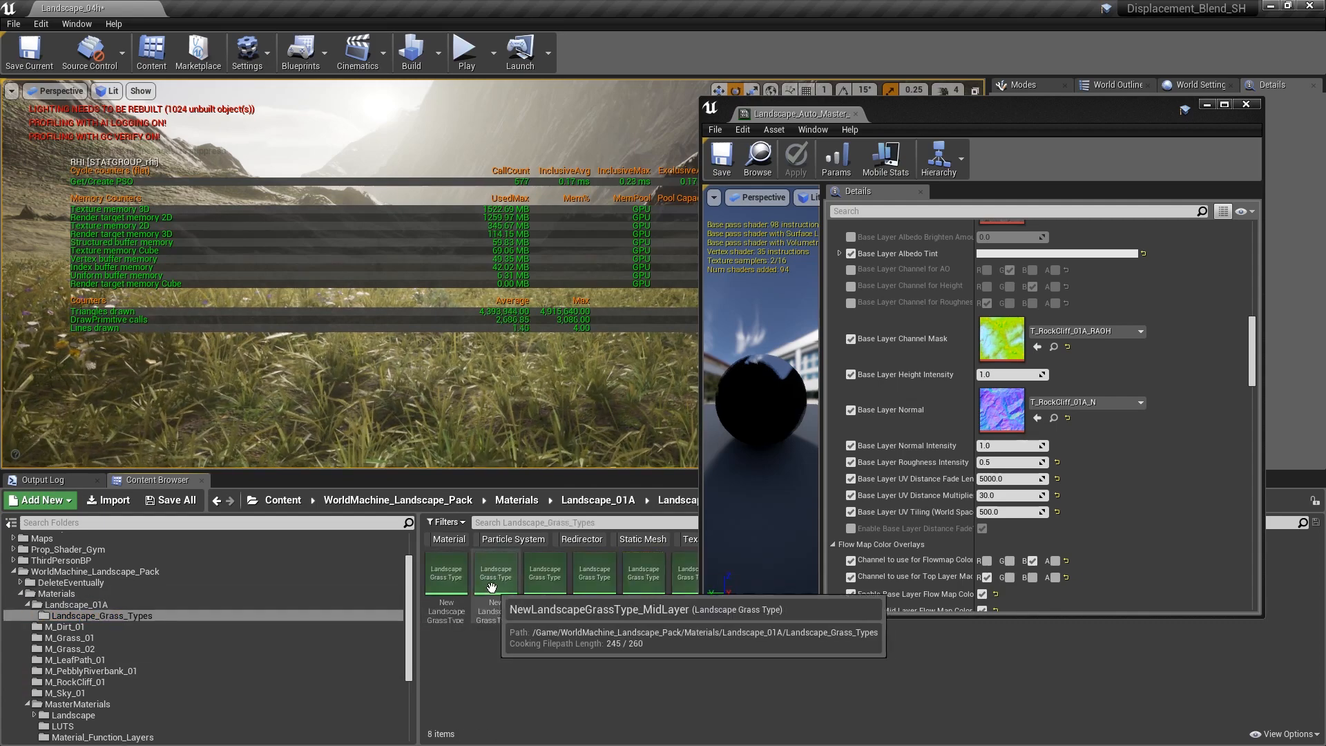
- Move and narrow the floating material editor to uncover the viewport, and inspect the grass and triangles drawn across the landscape
{"action": "left_click_drag", "start_coordinate": [933, 117], "coordinate": [986, 135]}
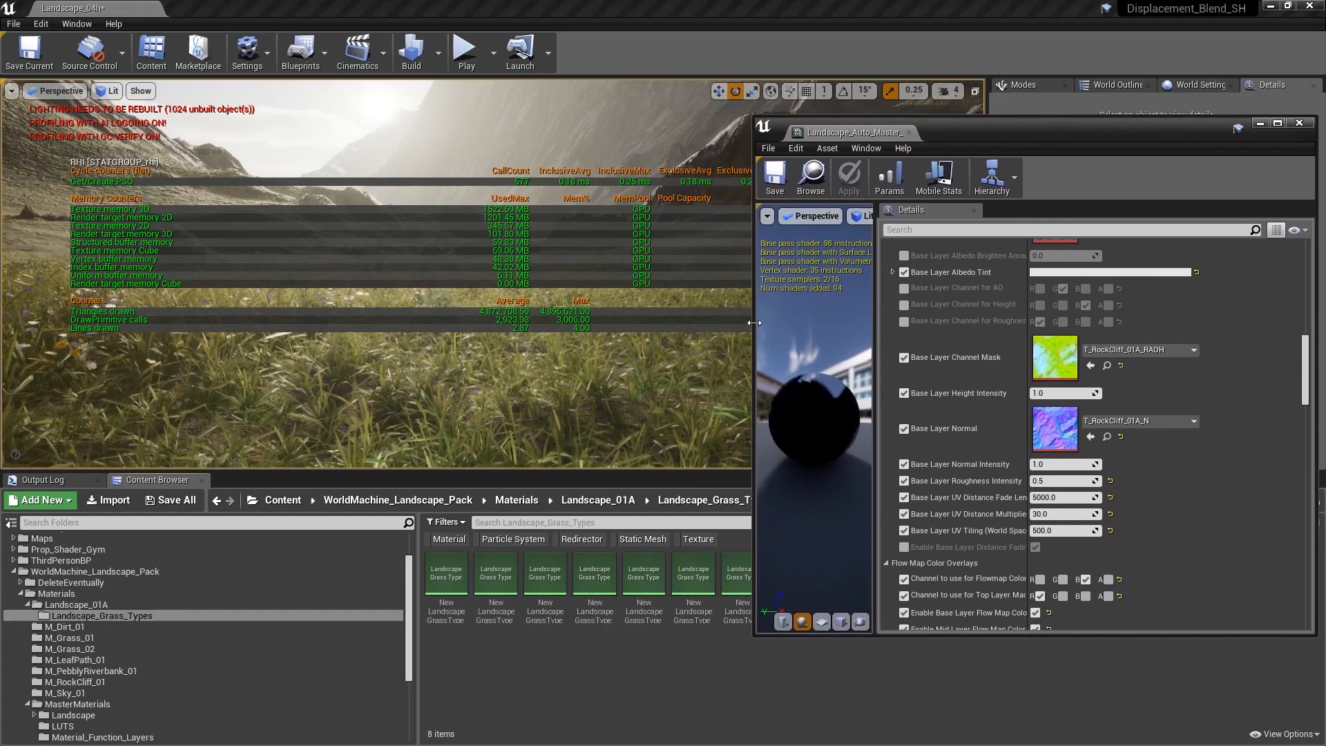
{"action": "left_click_drag", "start_coordinate": [754, 323], "coordinate": [1005, 323]}
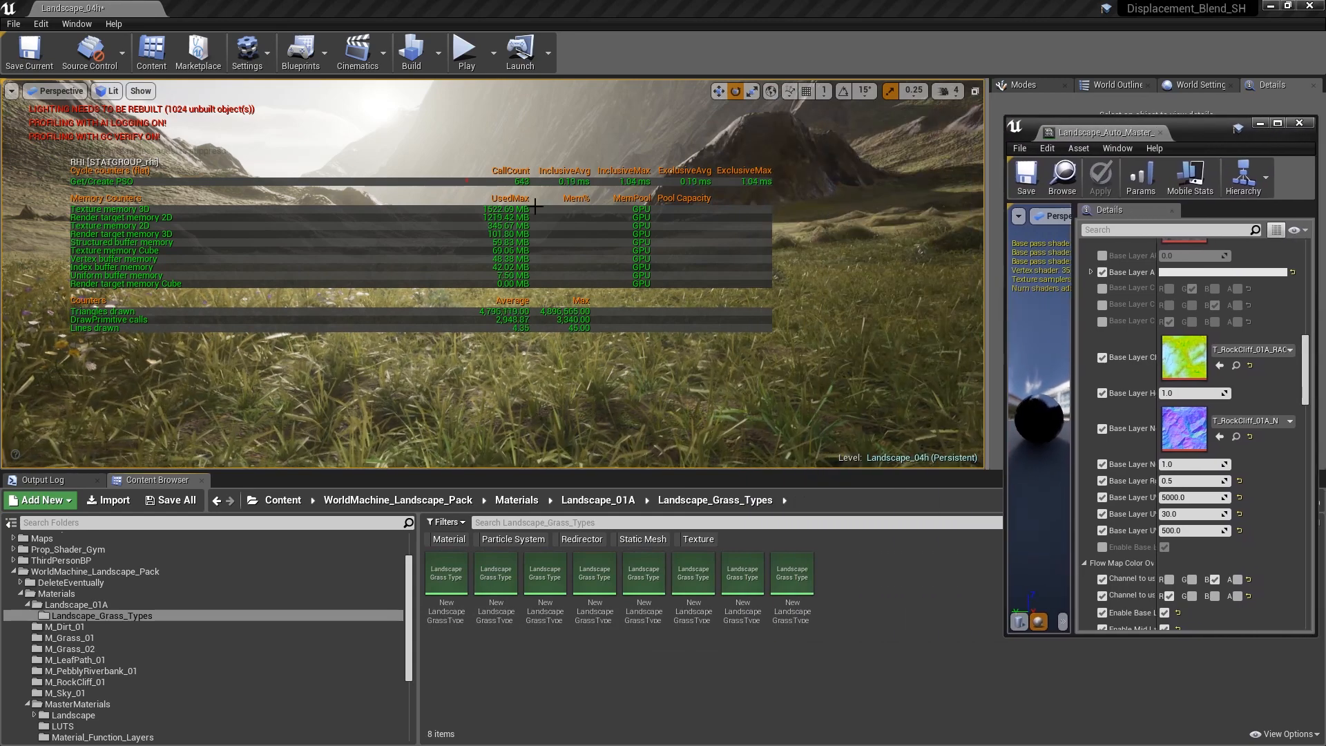
{"action": "right_click_drag", "start_coordinate": [812, 304], "coordinate": [845, 347]}
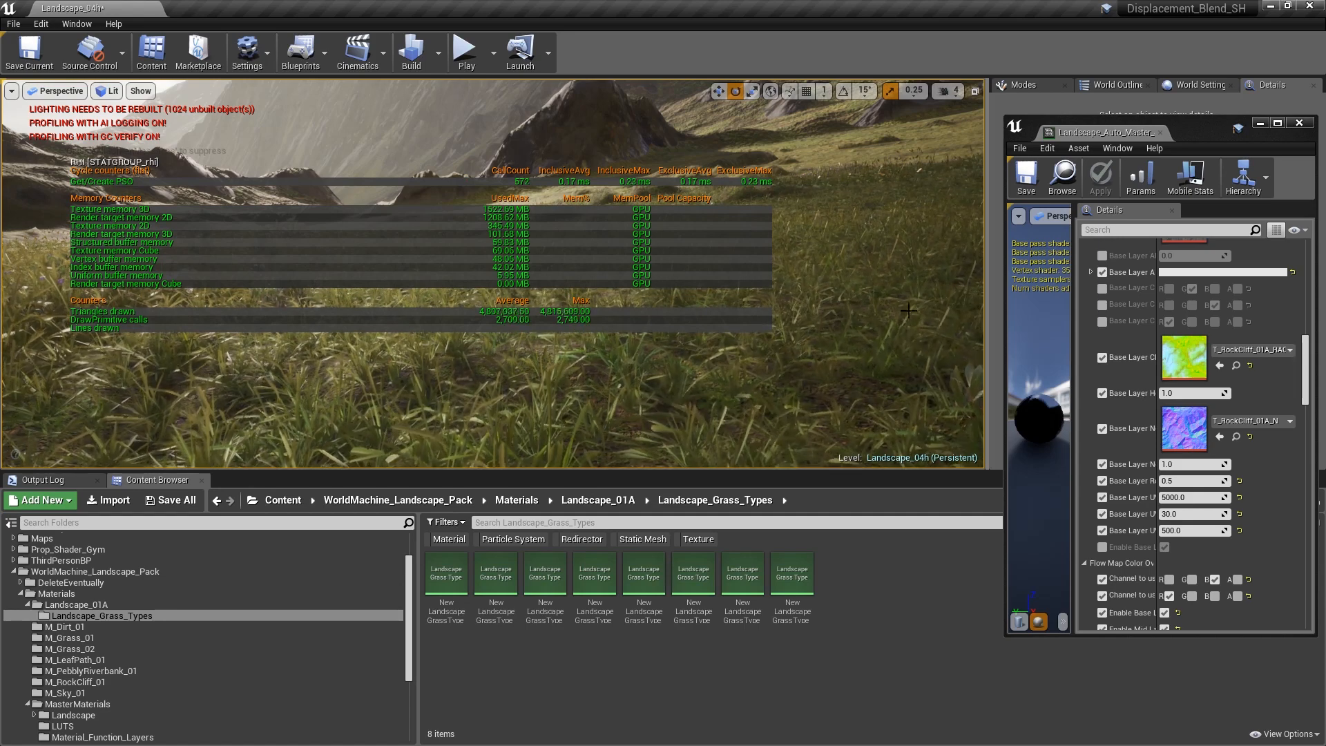
{"action": "right_click_drag", "start_coordinate": [778, 299], "coordinate": [824, 425]}
{"action": "key", "text": "w"}
{"action": "key", "text": "d"}
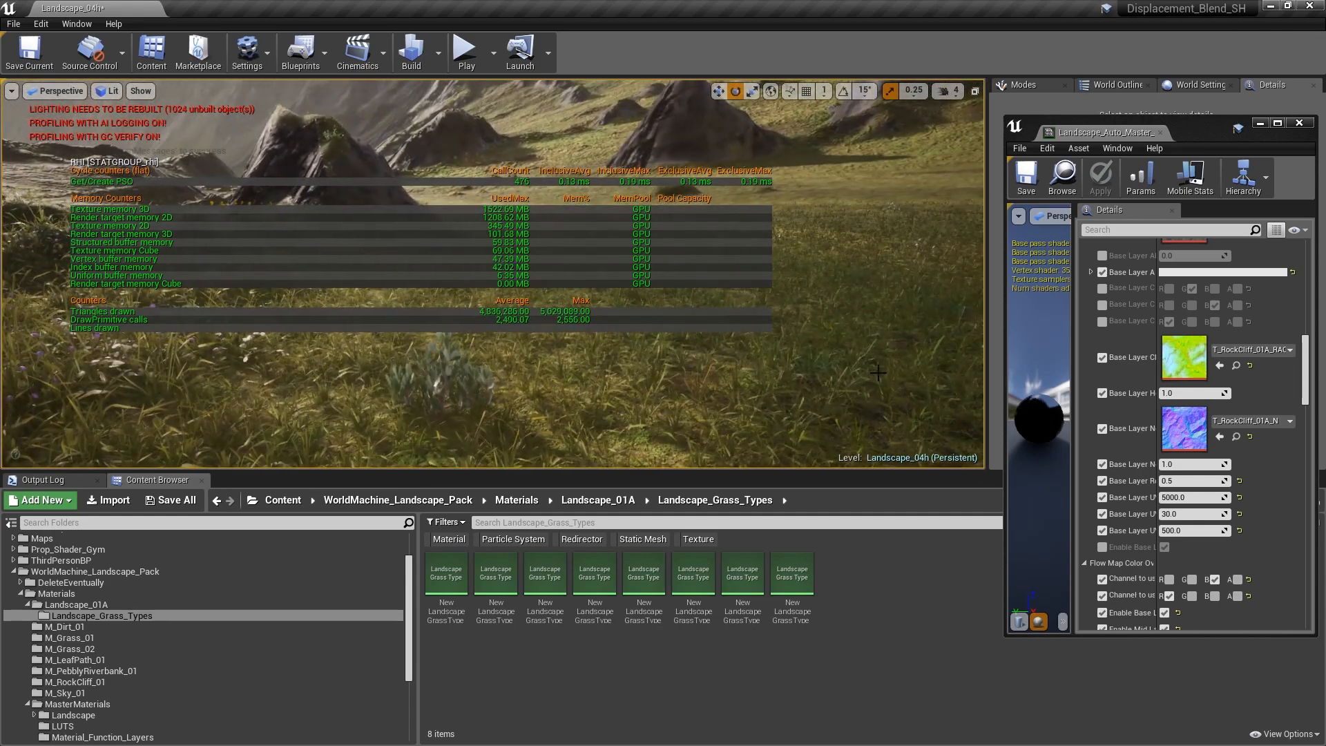
{"action": "right_click_drag", "start_coordinate": [829, 343], "coordinate": [788, 353]}
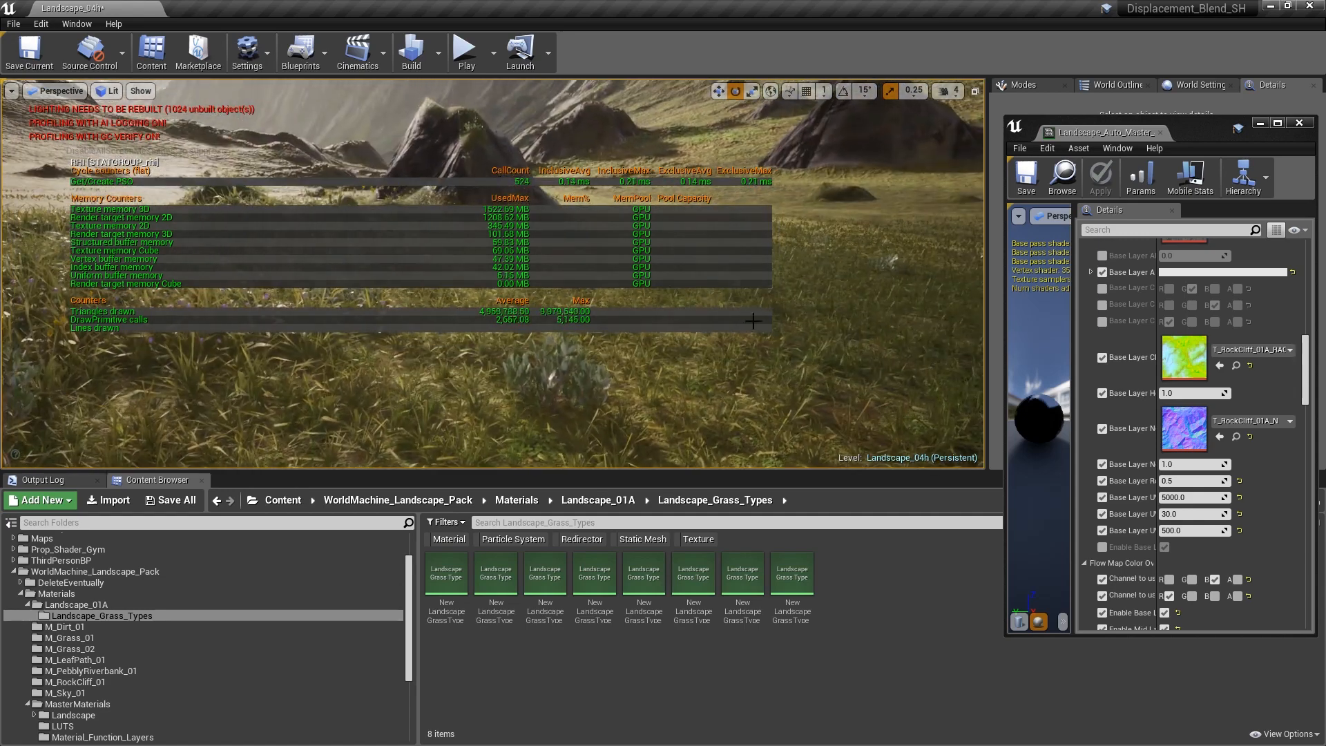
{"action": "key", "text": "w"}
{"action": "mouse_move", "coordinate": [633, 371]}
{"action": "right_mouse_down"}
{"action": "mouse_move", "coordinate": [599, 367]}
{"action": "mouse_move", "coordinate": [619, 373]}
{"action": "right_mouse_up"}
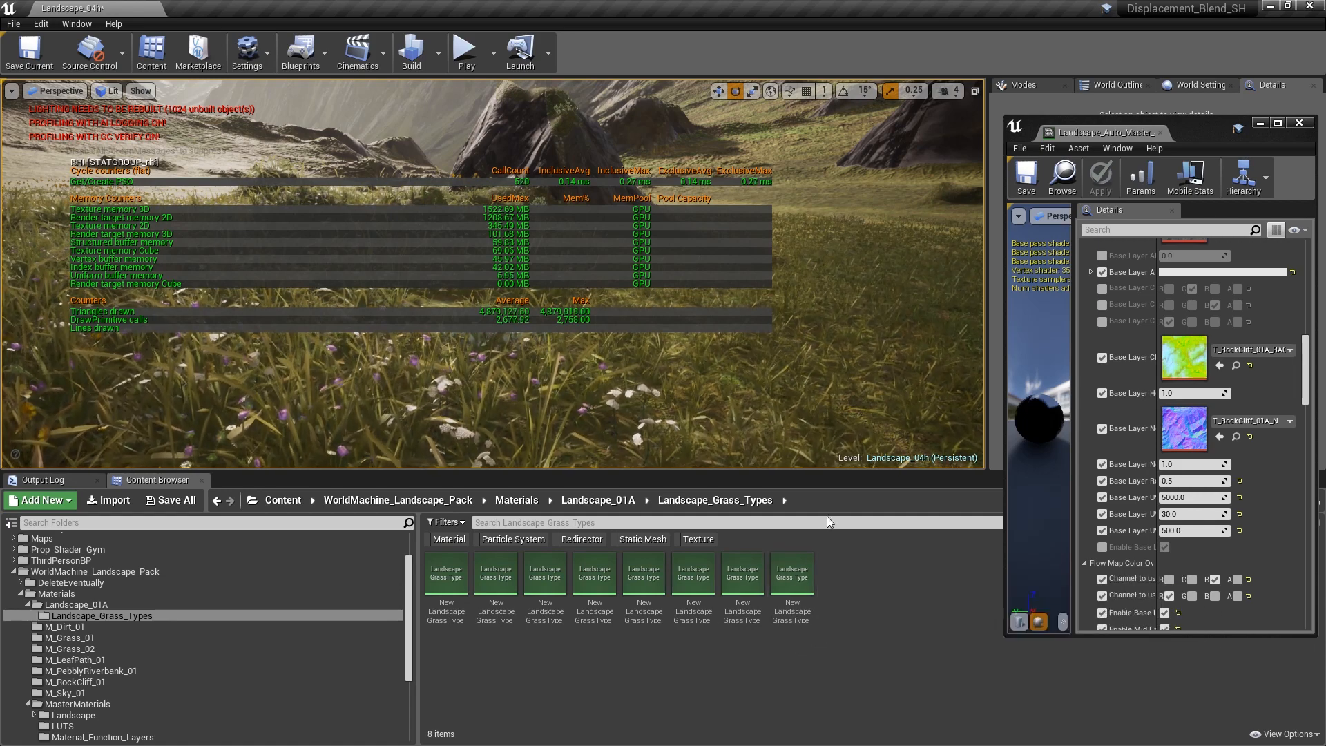
- Open the NewLandscapeGrassType_TopLayer01 asset in a widened editor window and expand the settings of grass variety 0
{"action": "double_click", "coordinate": [743, 572]}
{"action": "double_click", "coordinate": [687, 578]}
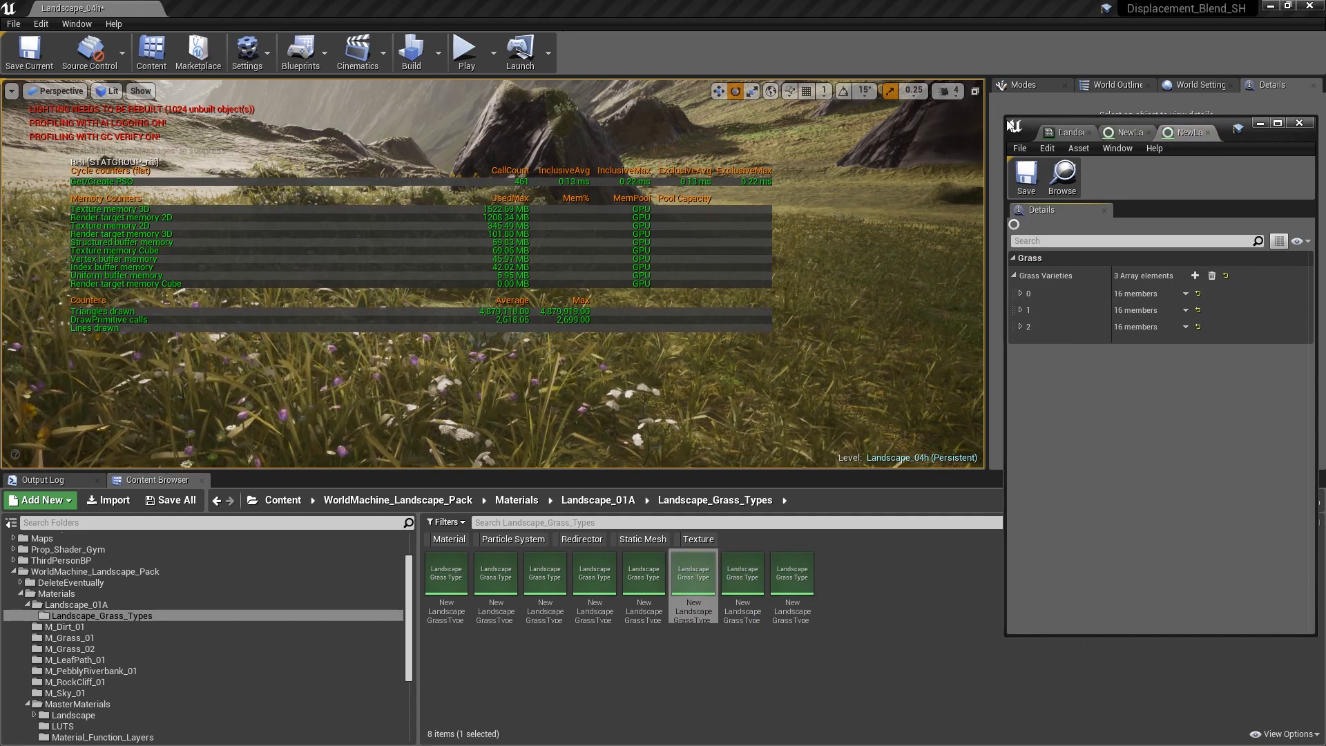
{"action": "left_click_drag", "start_coordinate": [1006, 118], "coordinate": [731, 92]}
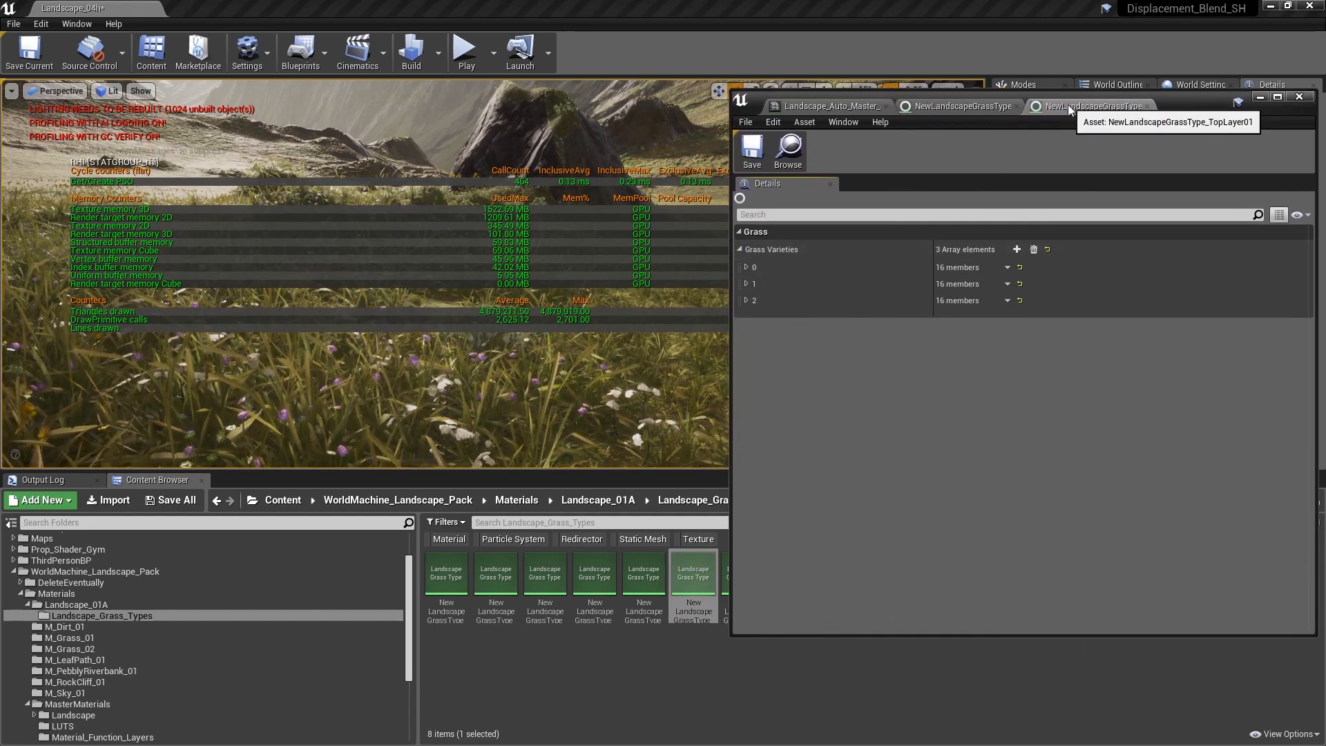
{"action": "right_click_drag", "start_coordinate": [525, 290], "coordinate": [566, 292]}
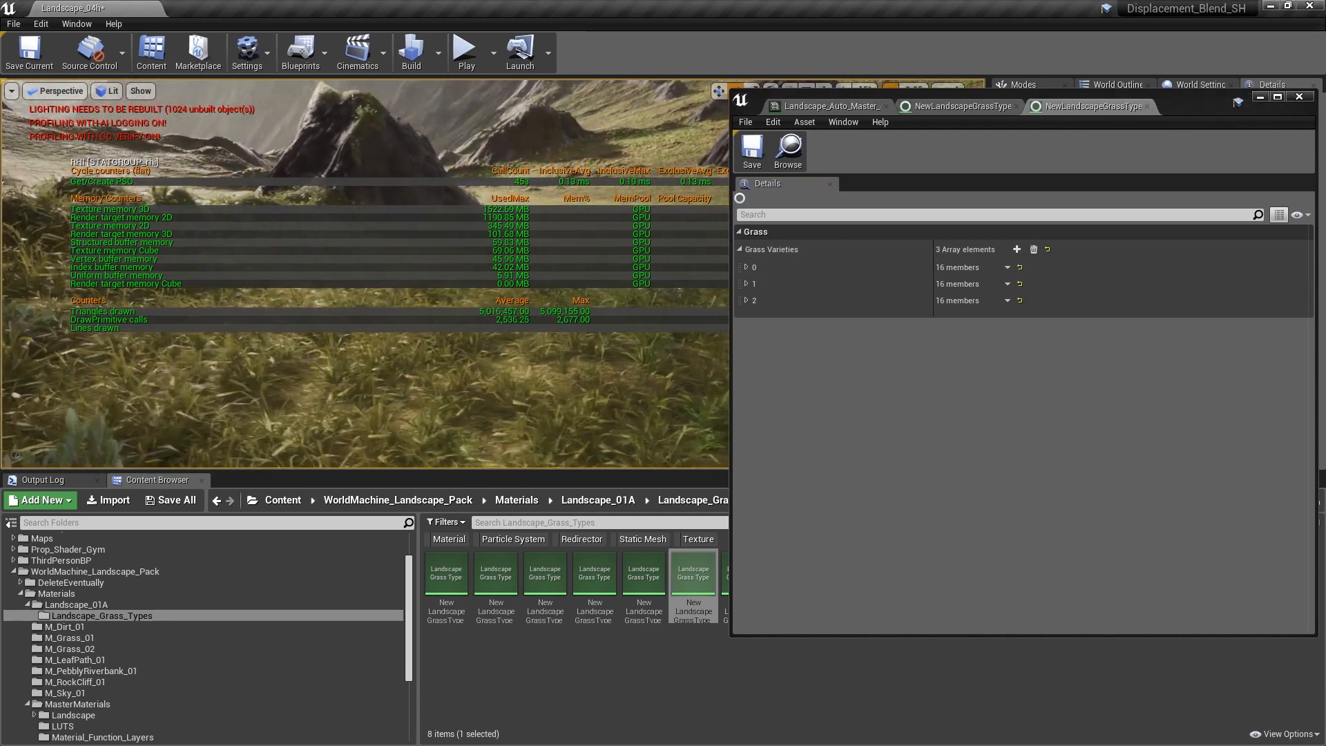
{"action": "left_click", "coordinate": [747, 267]}
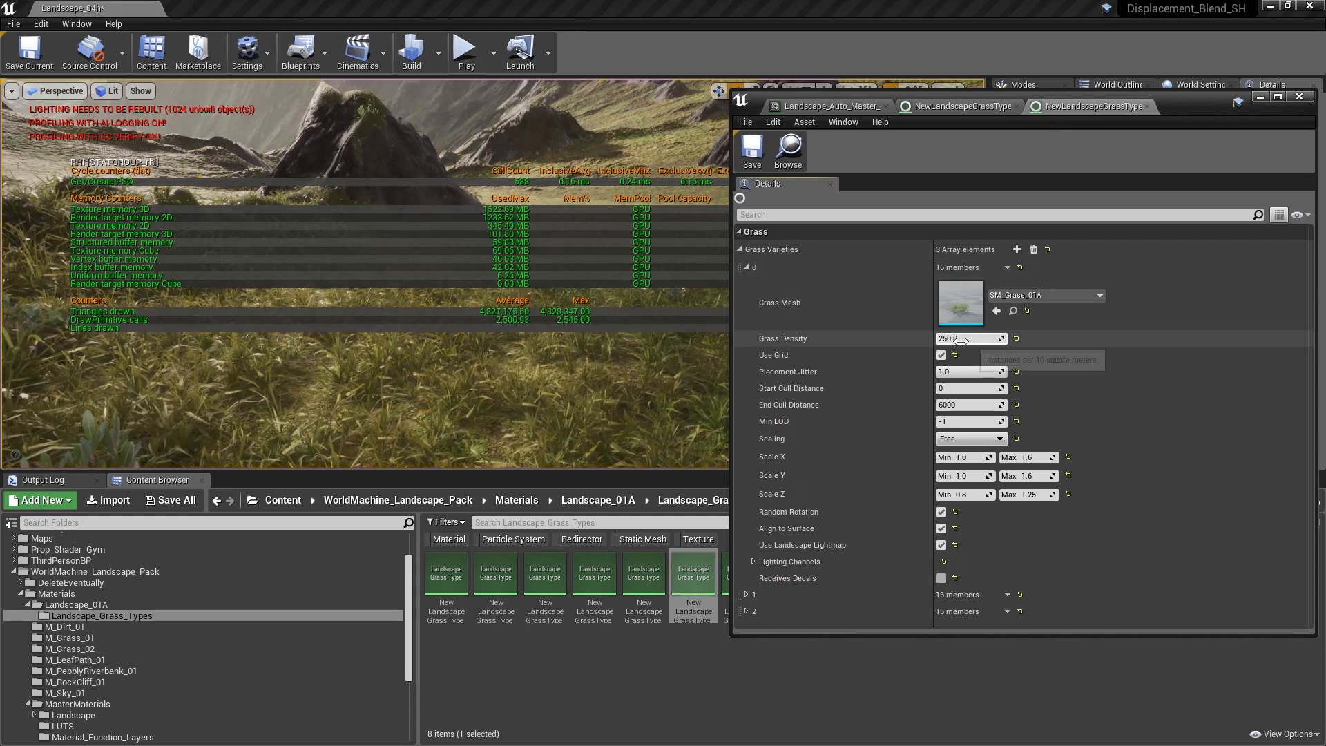
{"action": "right_click_drag", "start_coordinate": [587, 310], "coordinate": [611, 325]}
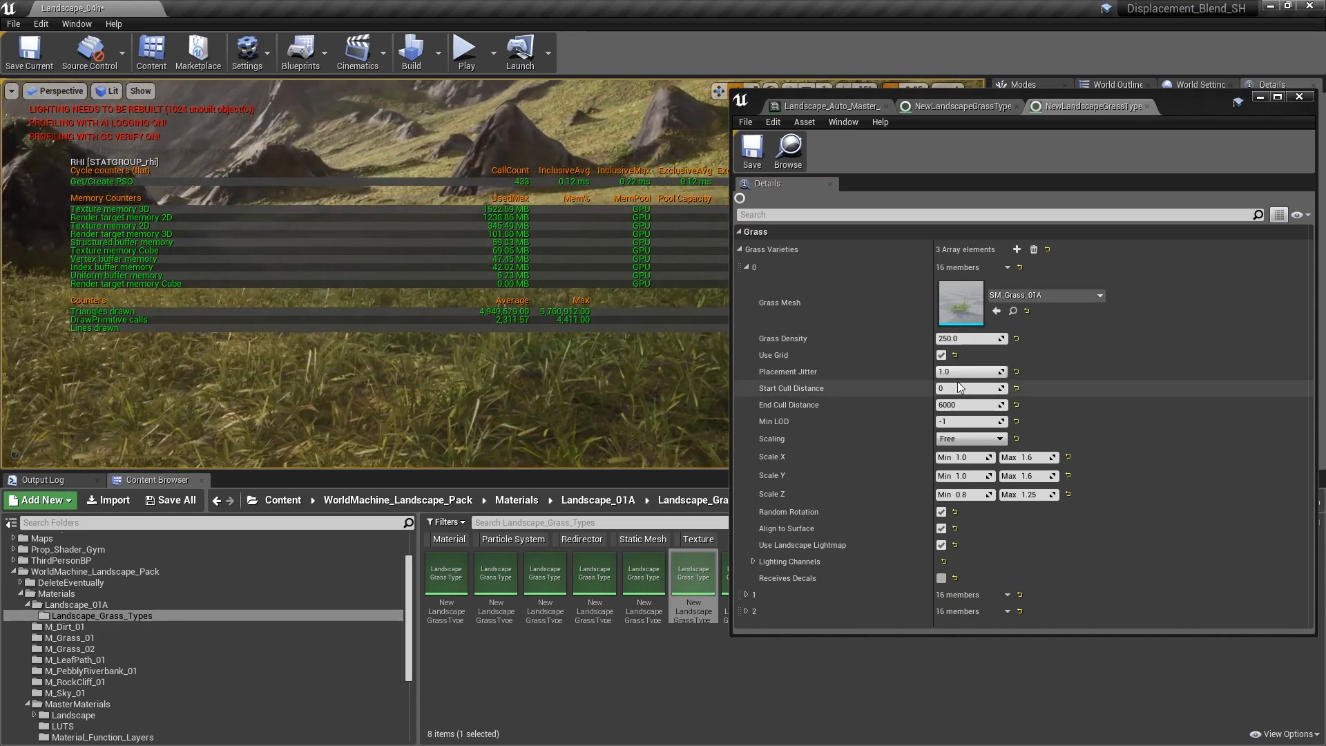
- Try a Grass Density of 0 for the SM_Grass_01A variety, restore it to 250 and compare the triangles drawn
{"action": "left_click", "coordinate": [971, 339]}
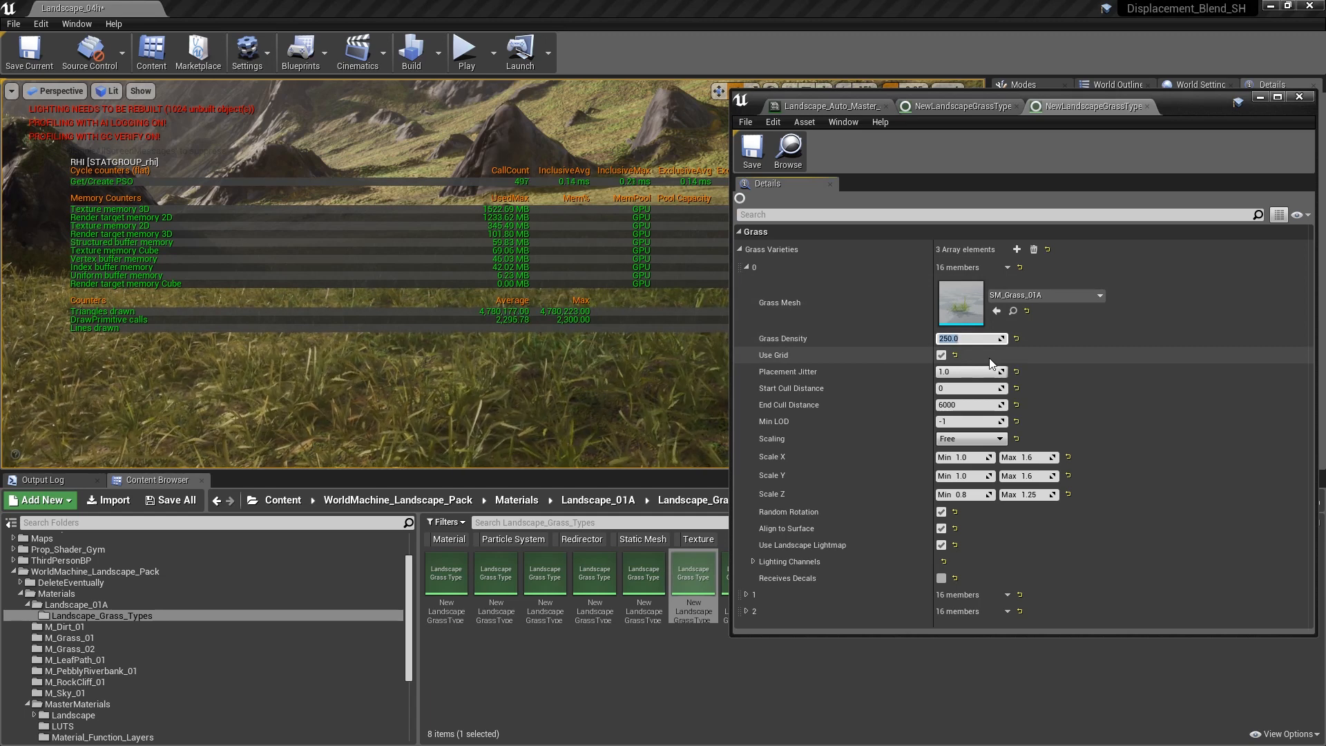
{"action": "type", "text": "0"}
{"action": "key", "text": "Return"}
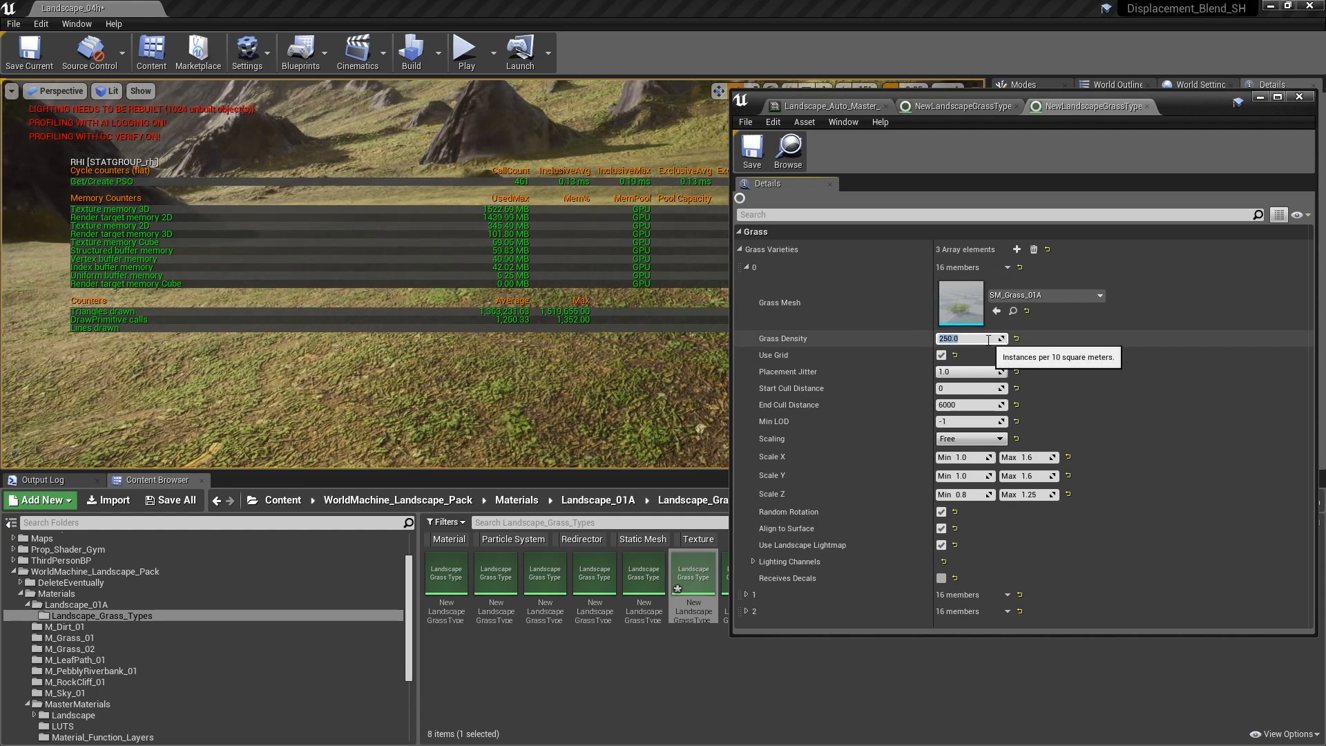
{"action": "key", "text": "Return"}
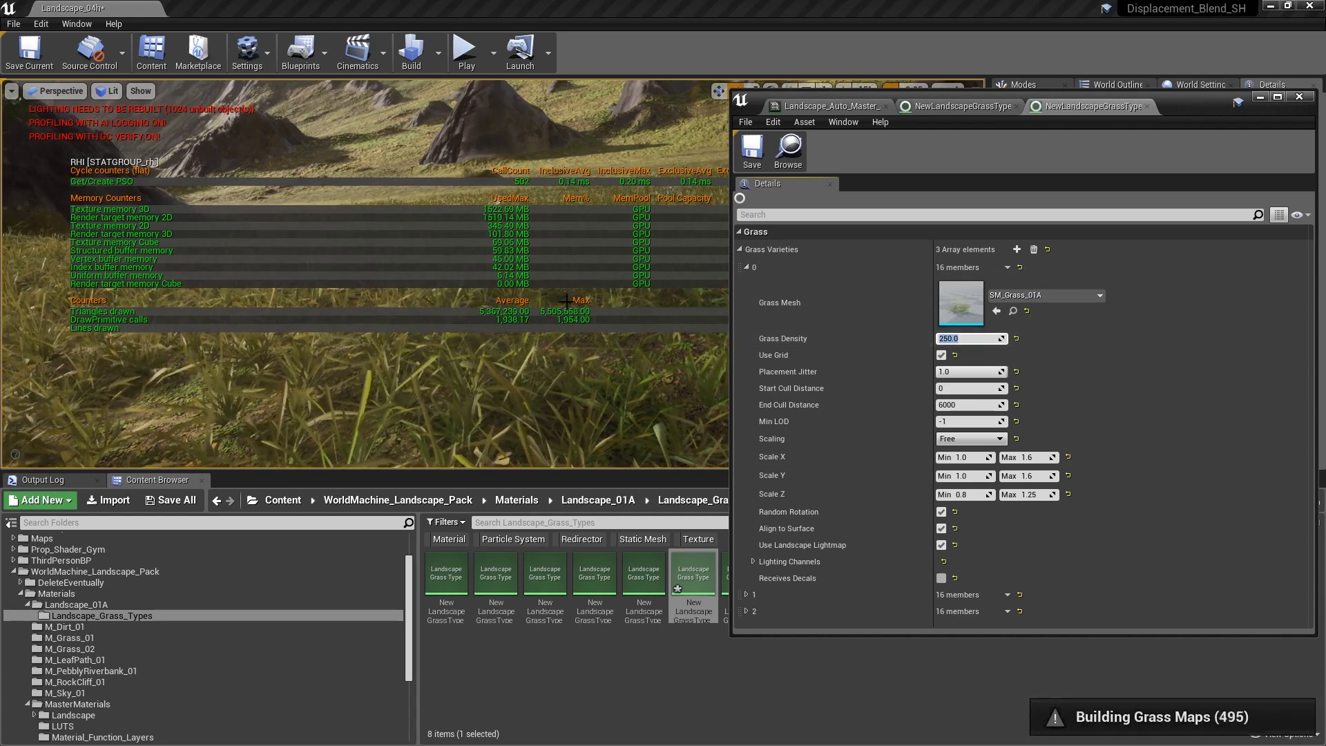
{"action": "right_click_drag", "start_coordinate": [483, 297], "coordinate": [443, 325]}
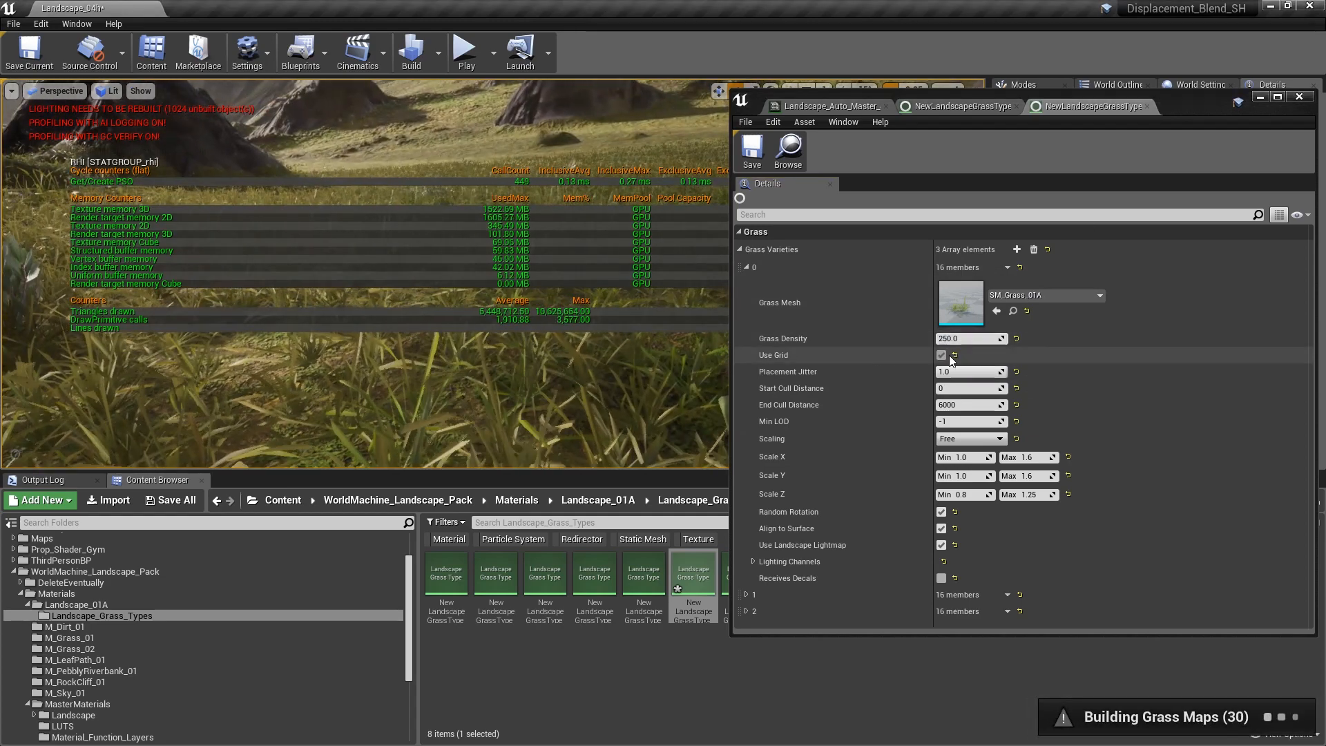
{"action": "mouse_move", "coordinate": [533, 331]}
{"action": "right_mouse_down"}
{"action": "mouse_move", "coordinate": [587, 352]}
{"action": "mouse_move", "coordinate": [556, 336]}
{"action": "right_mouse_up"}
- Set the Grass Density of the SM_Grass_01A variety to 200 and inspect the coverage in the landscape
{"action": "left_click", "coordinate": [965, 339]}
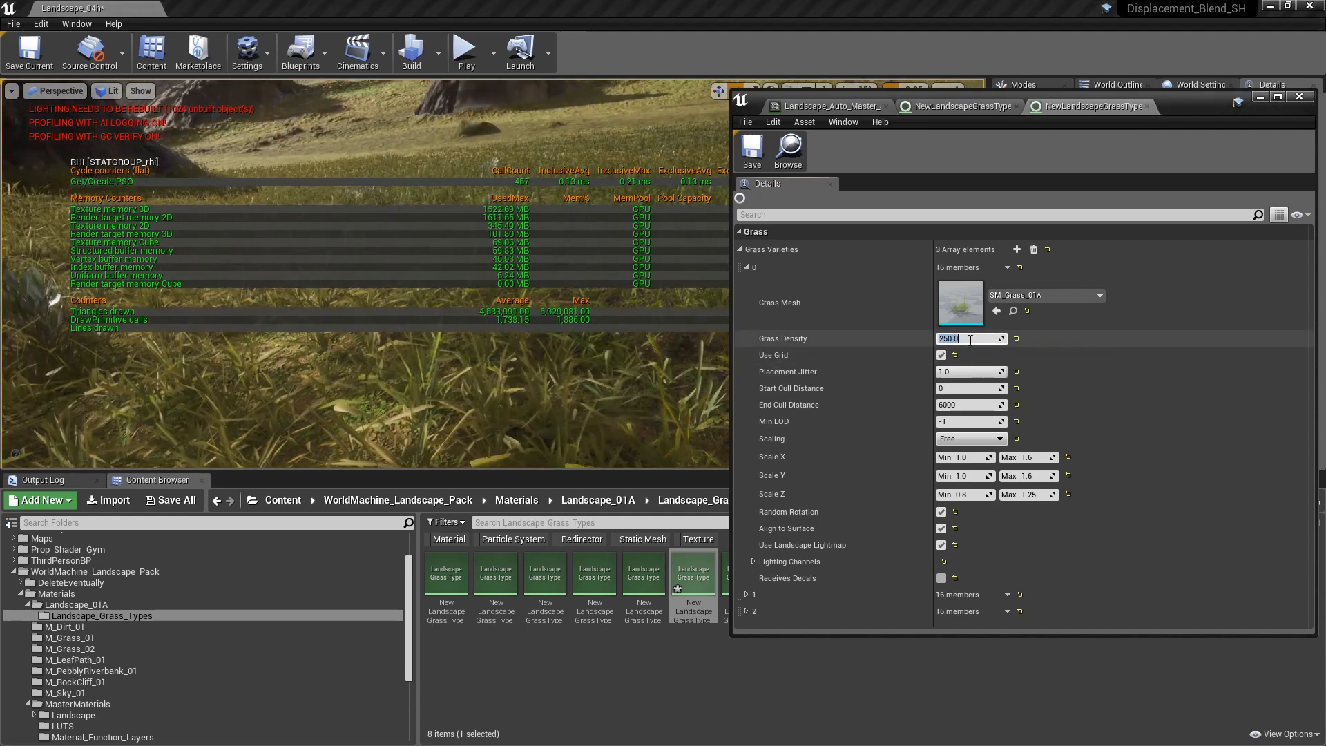
{"action": "type", "text": "200"}
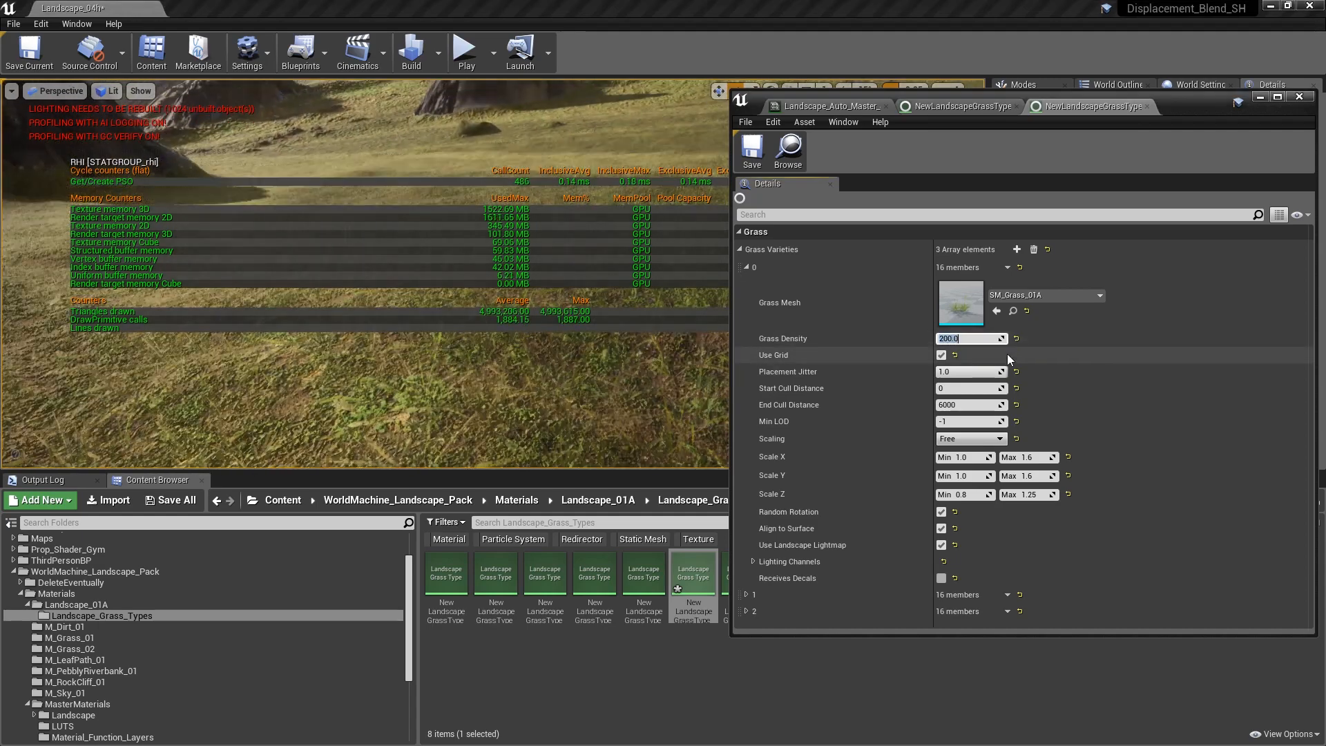
{"action": "key", "text": "Return"}
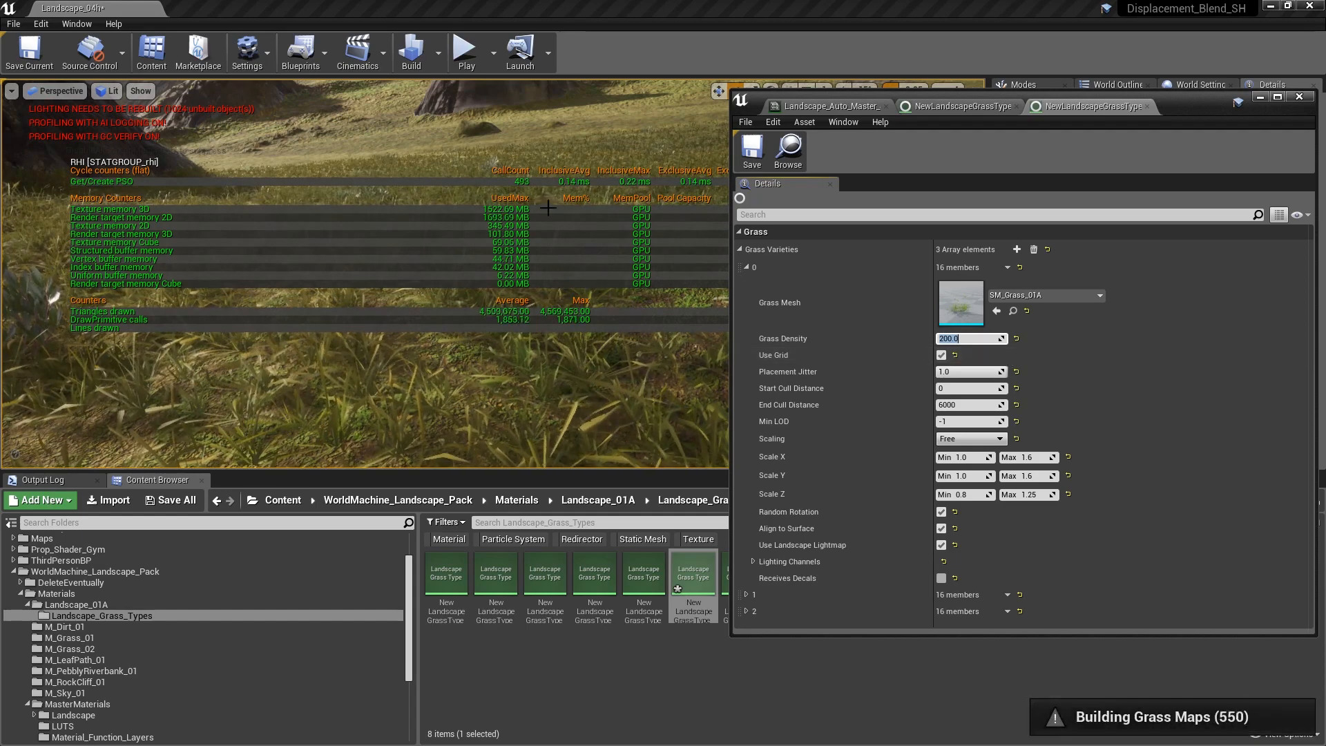
{"action": "right_click_drag", "start_coordinate": [548, 201], "coordinate": [691, 202]}
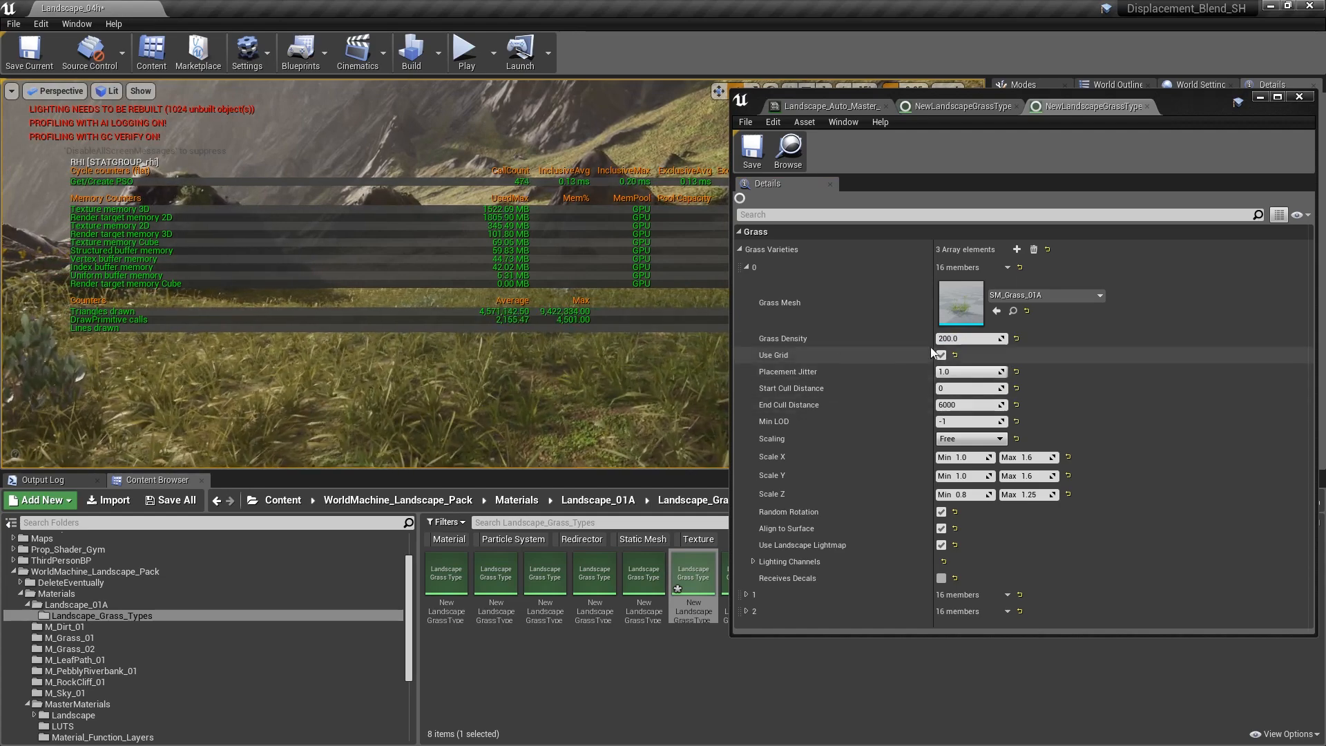
- Set the Grass Density of the SM_Grass_01A variety to 175 and look over the grass from several angles
{"action": "left_click", "coordinate": [969, 339]}
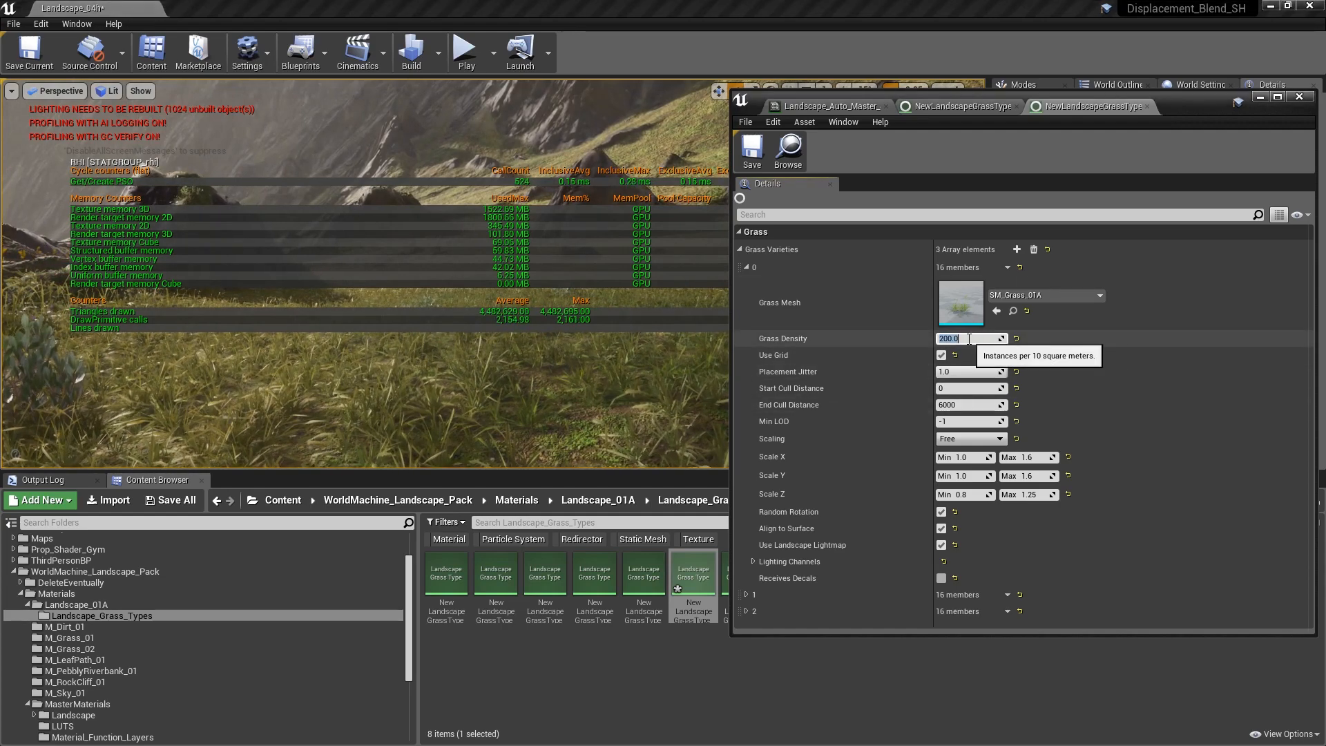
{"action": "type", "text": "175"}
{"action": "key", "text": "Return"}
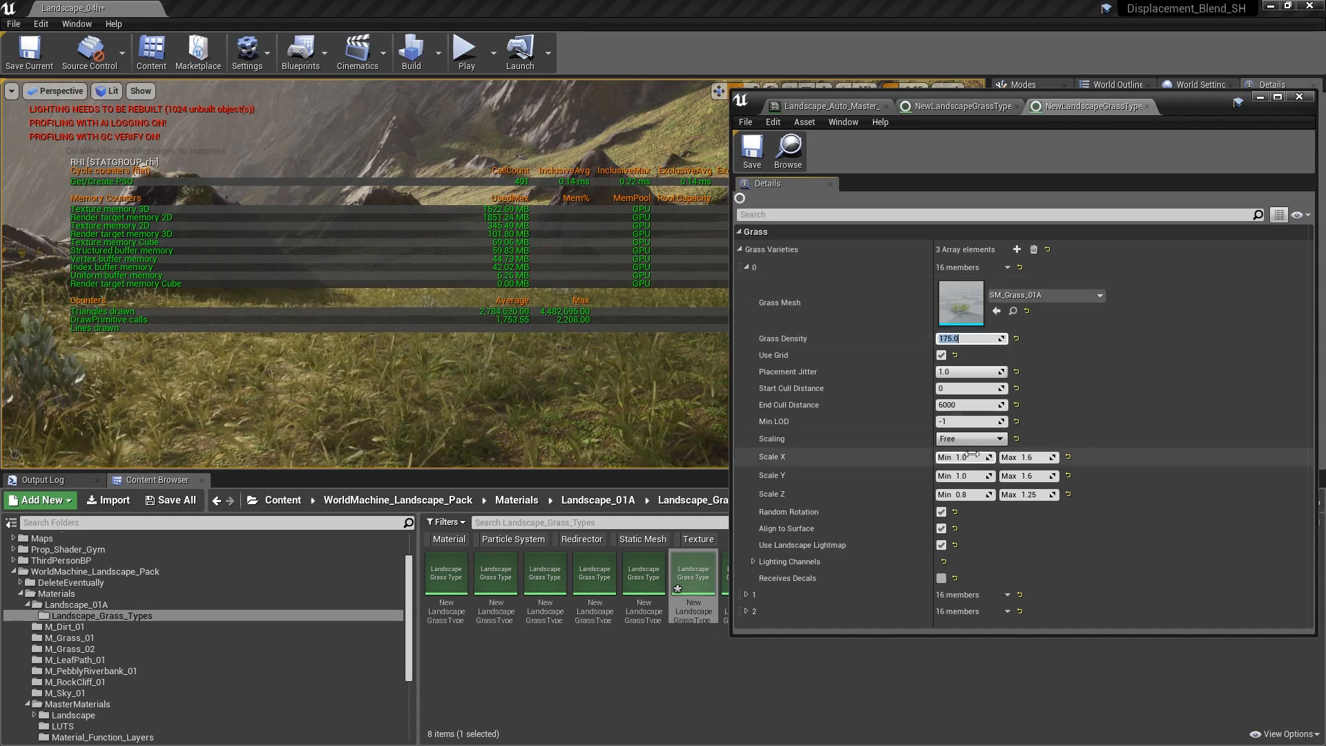
{"action": "right_click_drag", "start_coordinate": [655, 387], "coordinate": [690, 387]}
{"action": "right_click_drag", "start_coordinate": [397, 387], "coordinate": [397, 539]}
{"action": "right_click_drag", "start_coordinate": [398, 415], "coordinate": [456, 304]}
{"action": "right_click_drag", "start_coordinate": [468, 350], "coordinate": [508, 317]}
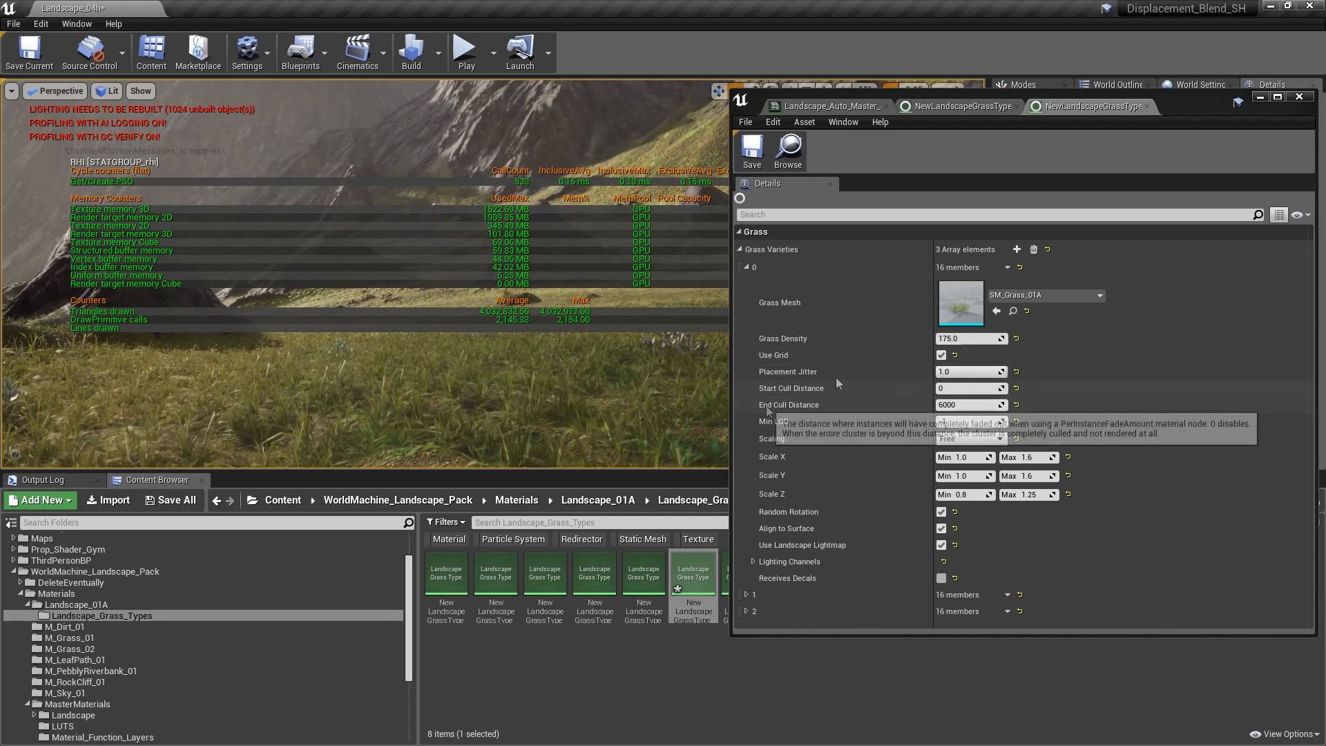
- Set the End Cull Distance of the SM_Grass_01A variety to 4000 after checking the distant grass
{"action": "left_click", "coordinate": [959, 404]}
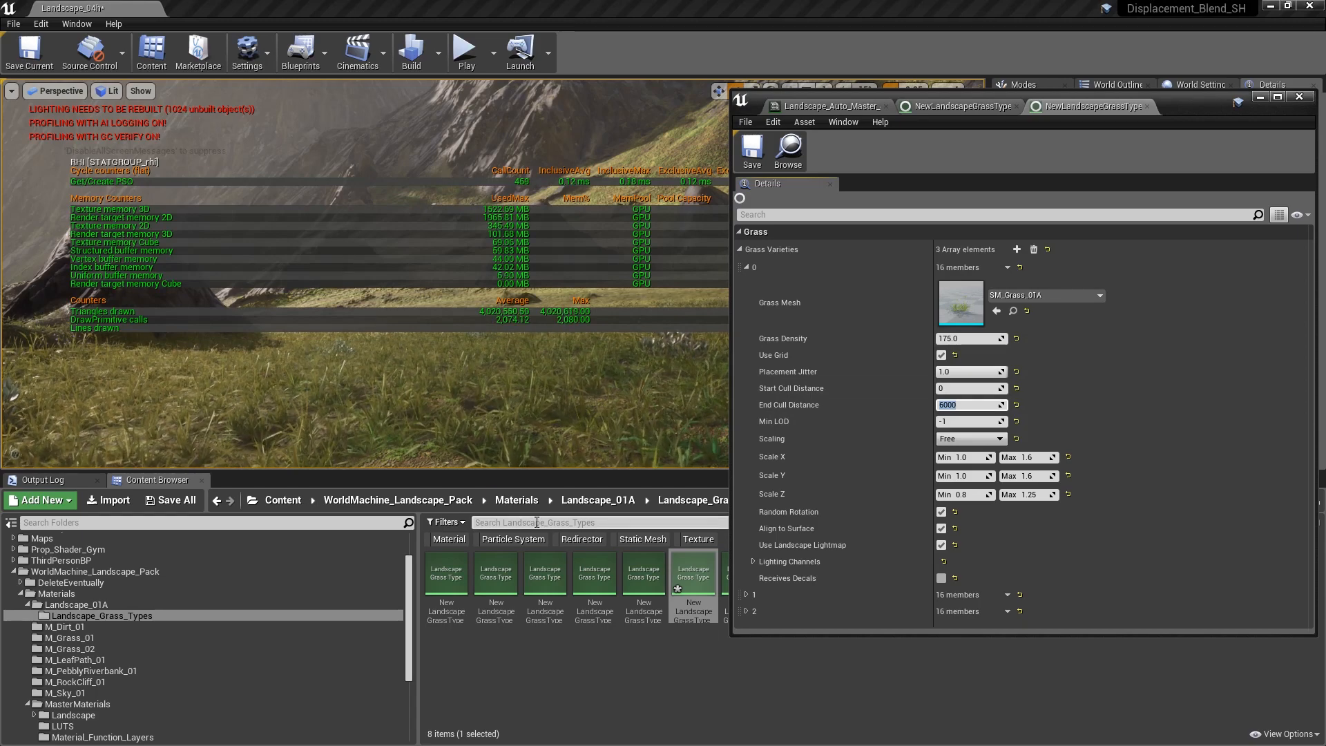
{"action": "right_click_drag", "start_coordinate": [484, 388], "coordinate": [532, 388]}
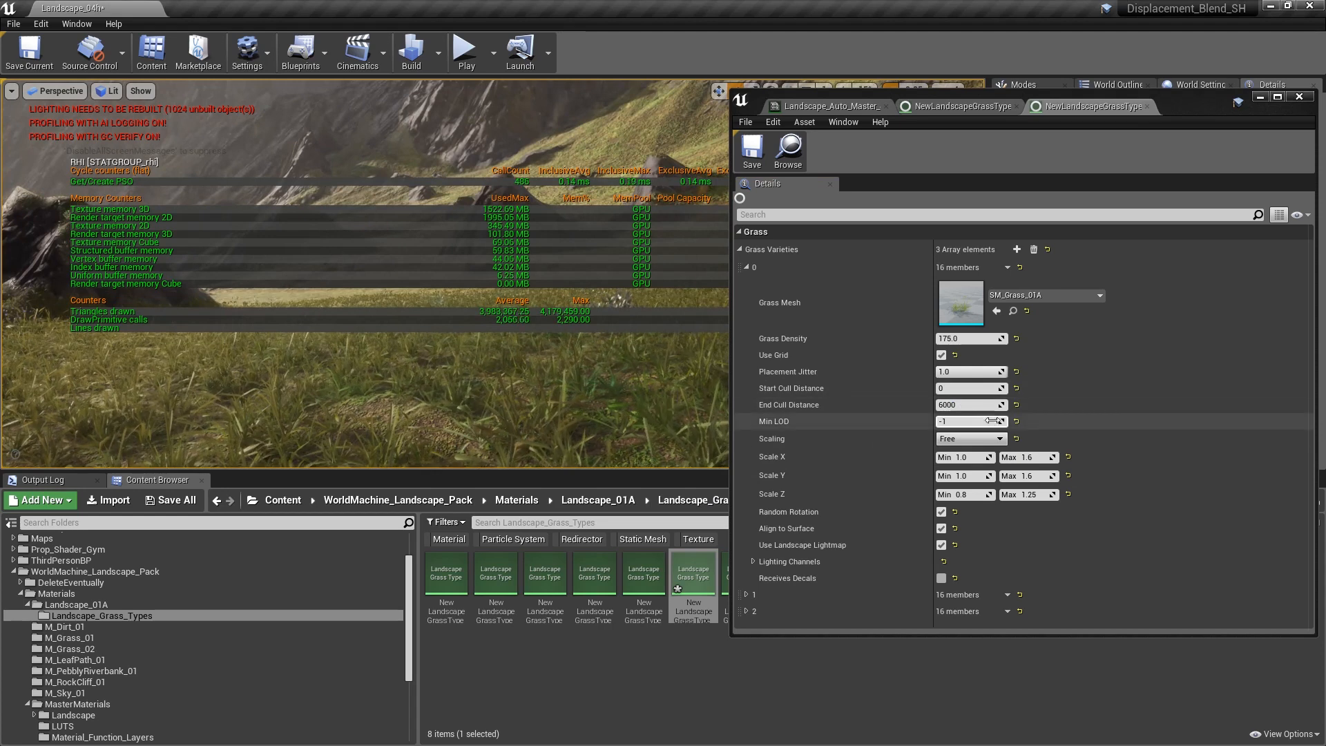
{"action": "left_click", "coordinate": [961, 405]}
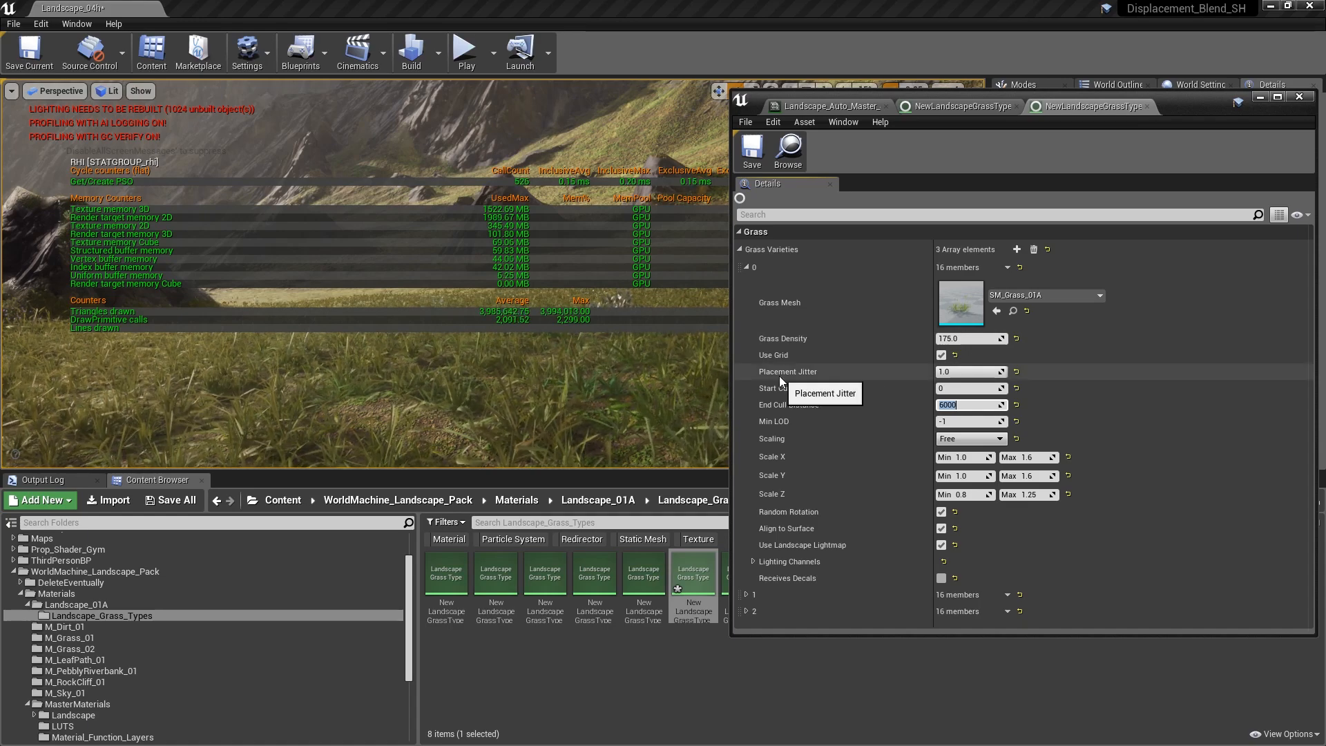
{"action": "type", "text": "4000"}
{"action": "key", "text": "Return"}
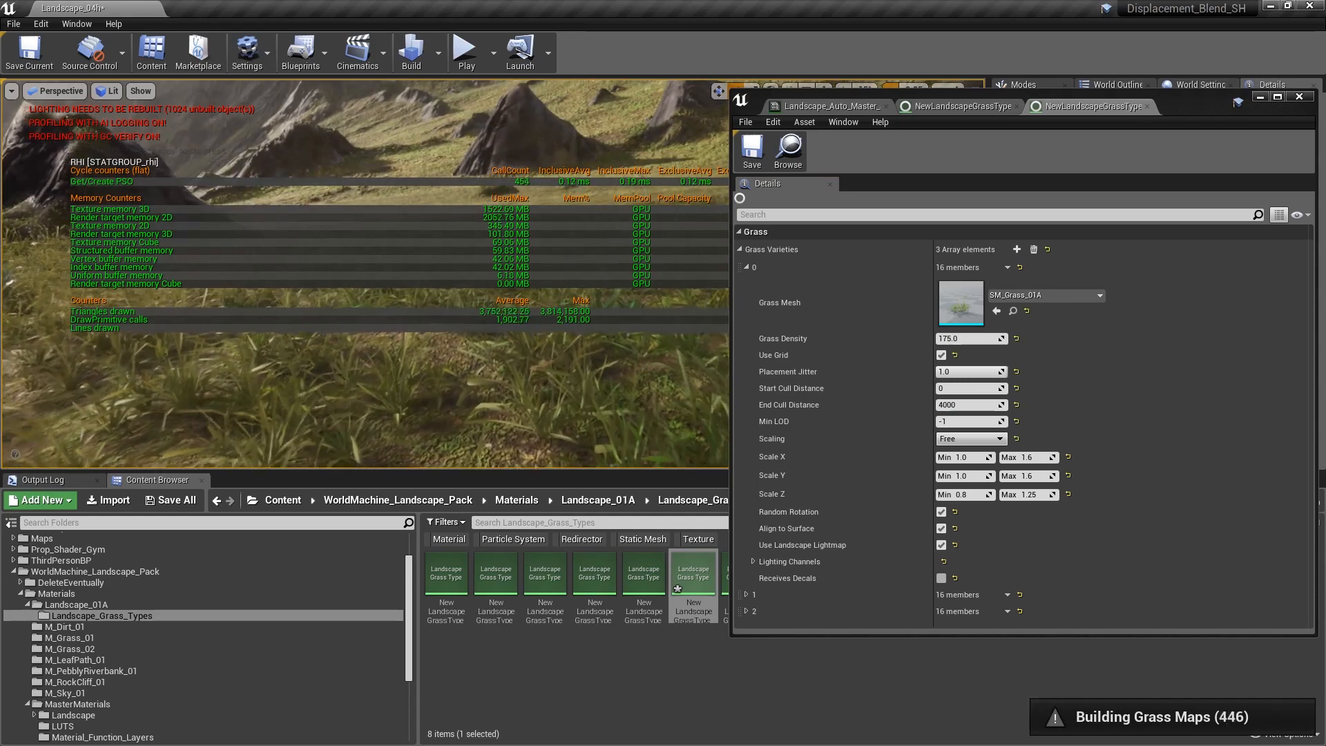
- Close the grass type editor, enlarge the viewport and inspect the grass and triangles drawn across the landscape
{"action": "left_click_drag", "start_coordinate": [605, 472], "coordinate": [605, 668]}
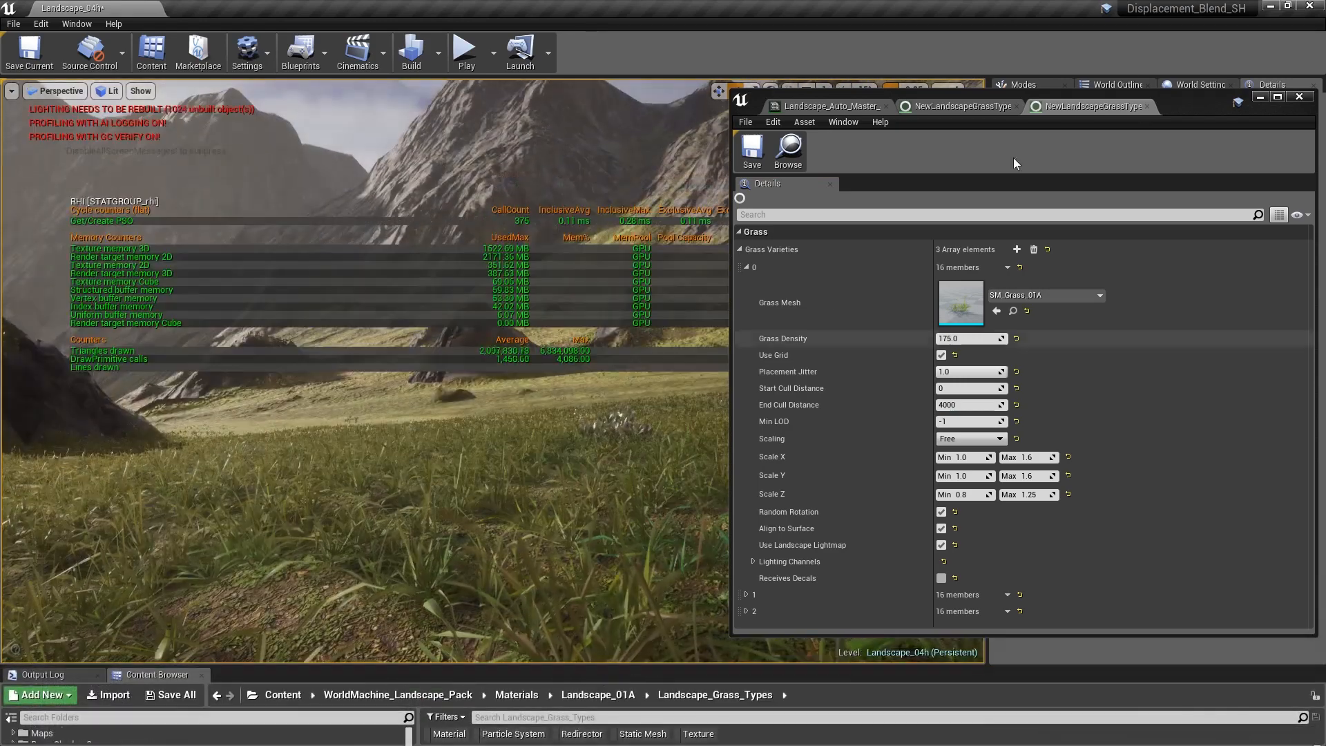
{"action": "left_click", "coordinate": [1300, 97]}
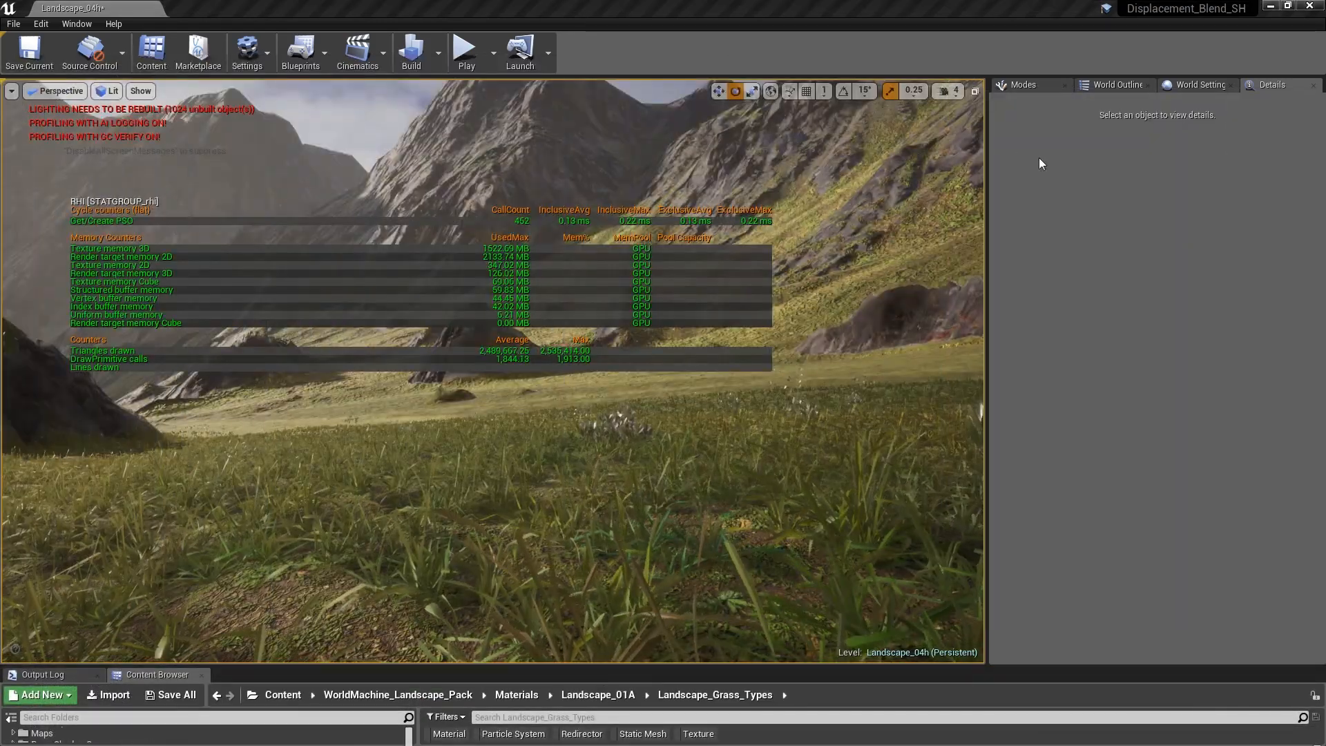
{"action": "left_click_drag", "start_coordinate": [987, 199], "coordinate": [1183, 201]}
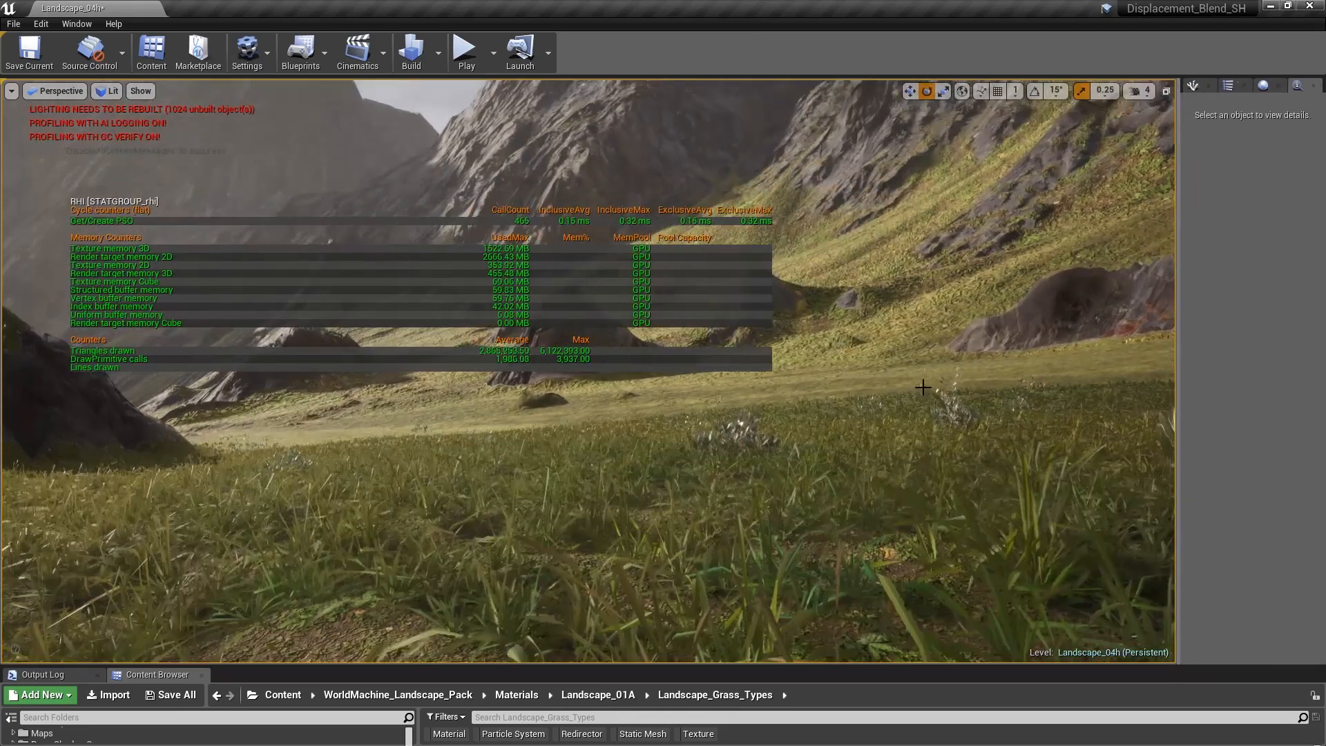
{"action": "right_click_drag", "start_coordinate": [898, 310], "coordinate": [989, 357]}
{"action": "key", "text": "w"}
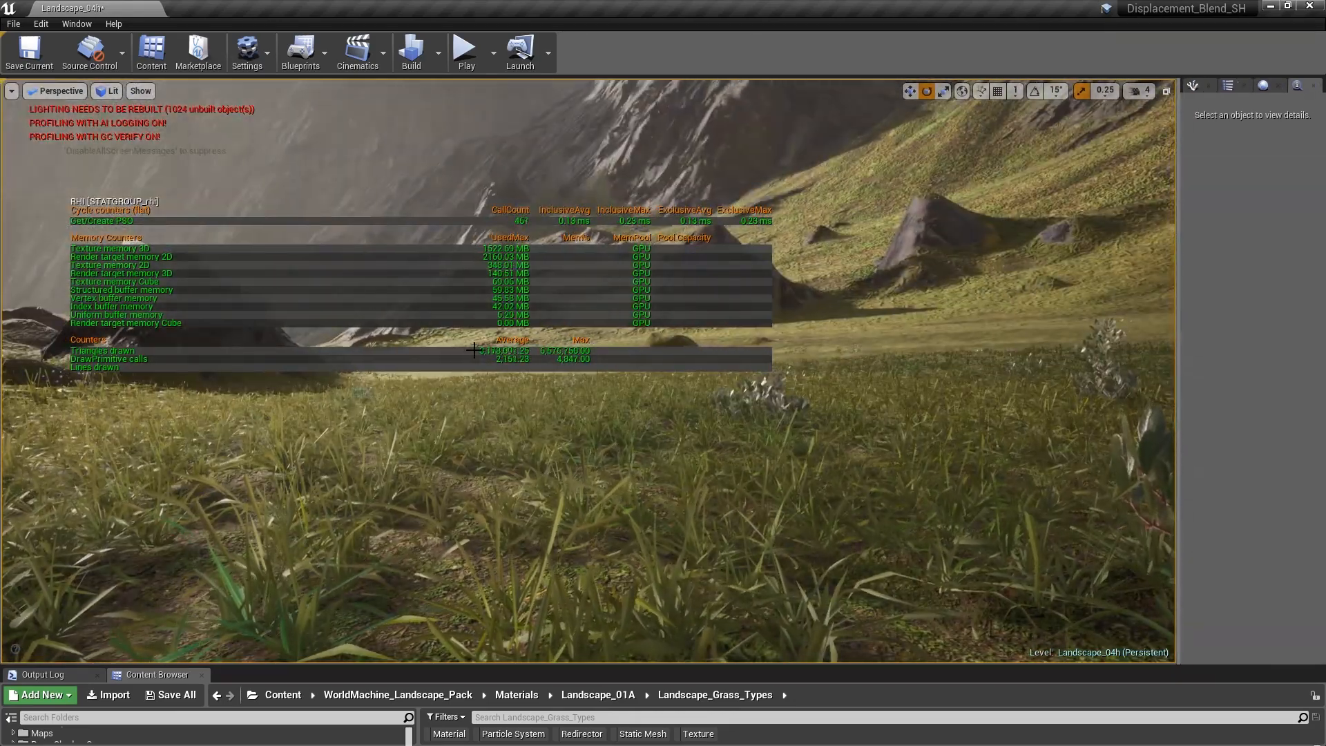
- Inspect the grass across the landscape from several ground-level viewpoints and compare the RHI triangle counts
{"action": "key", "text": "w"}
{"action": "right_click_drag", "start_coordinate": [767, 364], "coordinate": [889, 379]}
{"action": "key", "text": "w"}
{"action": "key", "text": "w"}
{"action": "key", "text": "w"}
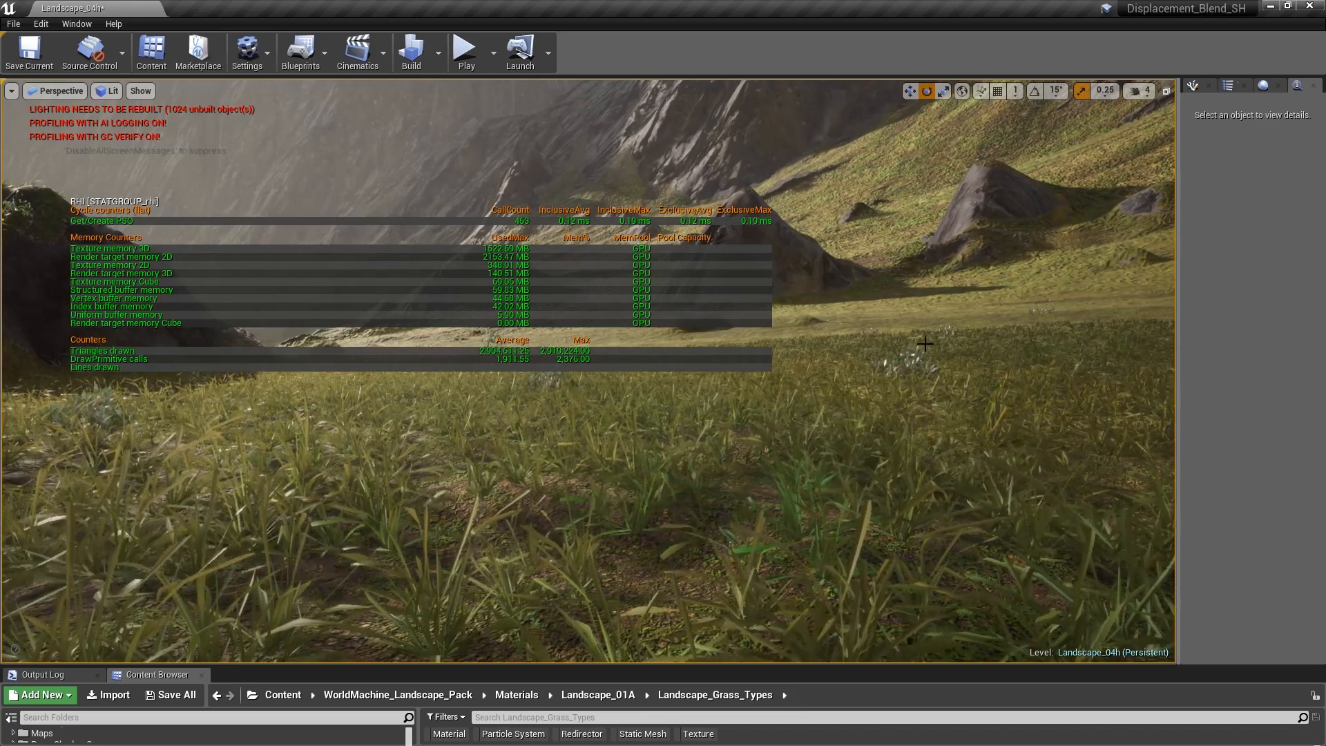
{"action": "key", "text": "w"}
{"action": "right_click_drag", "start_coordinate": [925, 343], "coordinate": [974, 331]}
{"action": "key", "text": "w"}
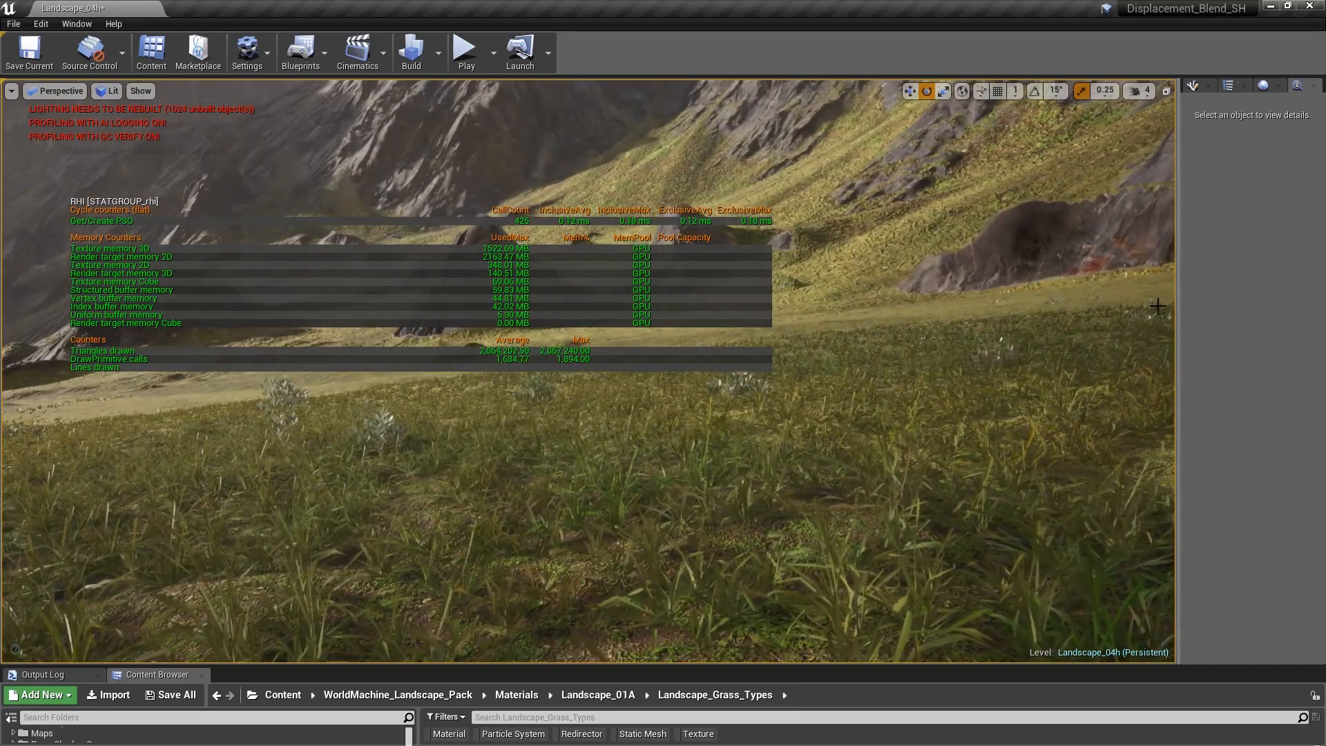
{"action": "right_click_drag", "start_coordinate": [588, 371], "coordinate": [856, 346]}
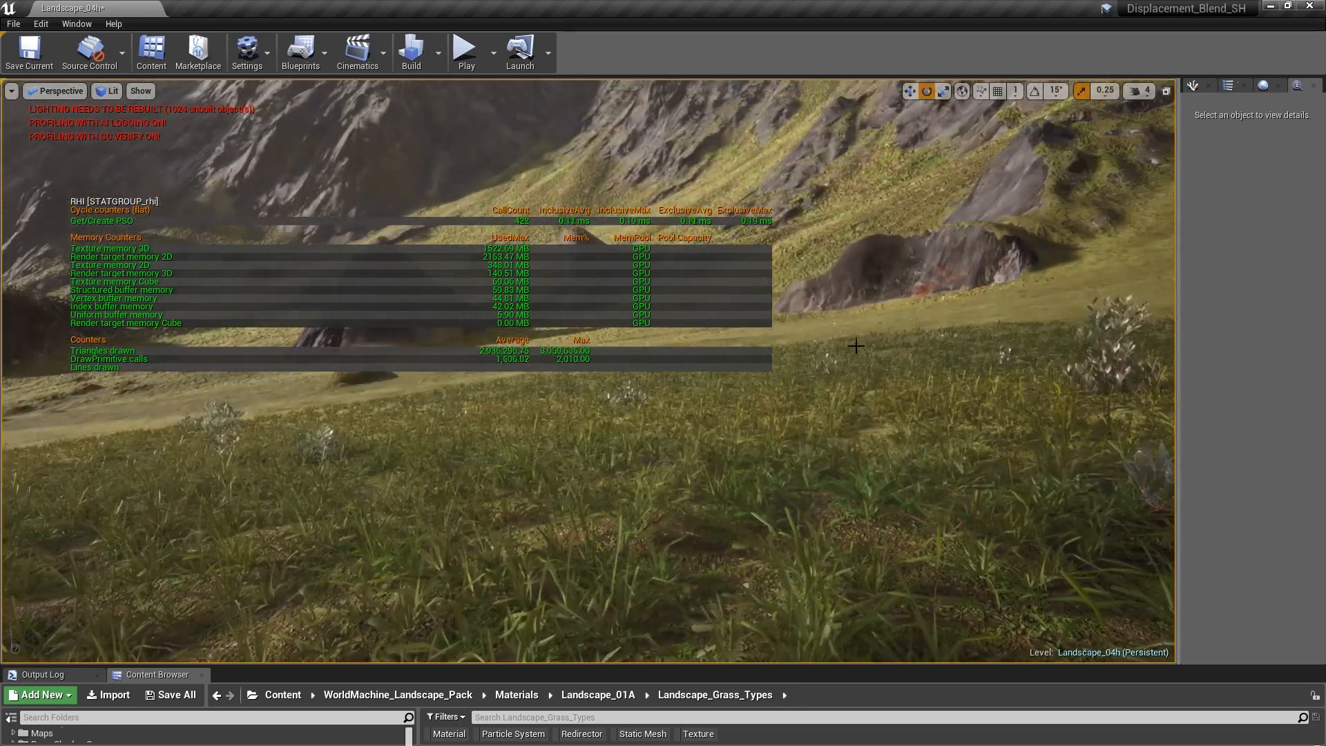
{"action": "right_click_drag", "start_coordinate": [760, 353], "coordinate": [718, 412]}
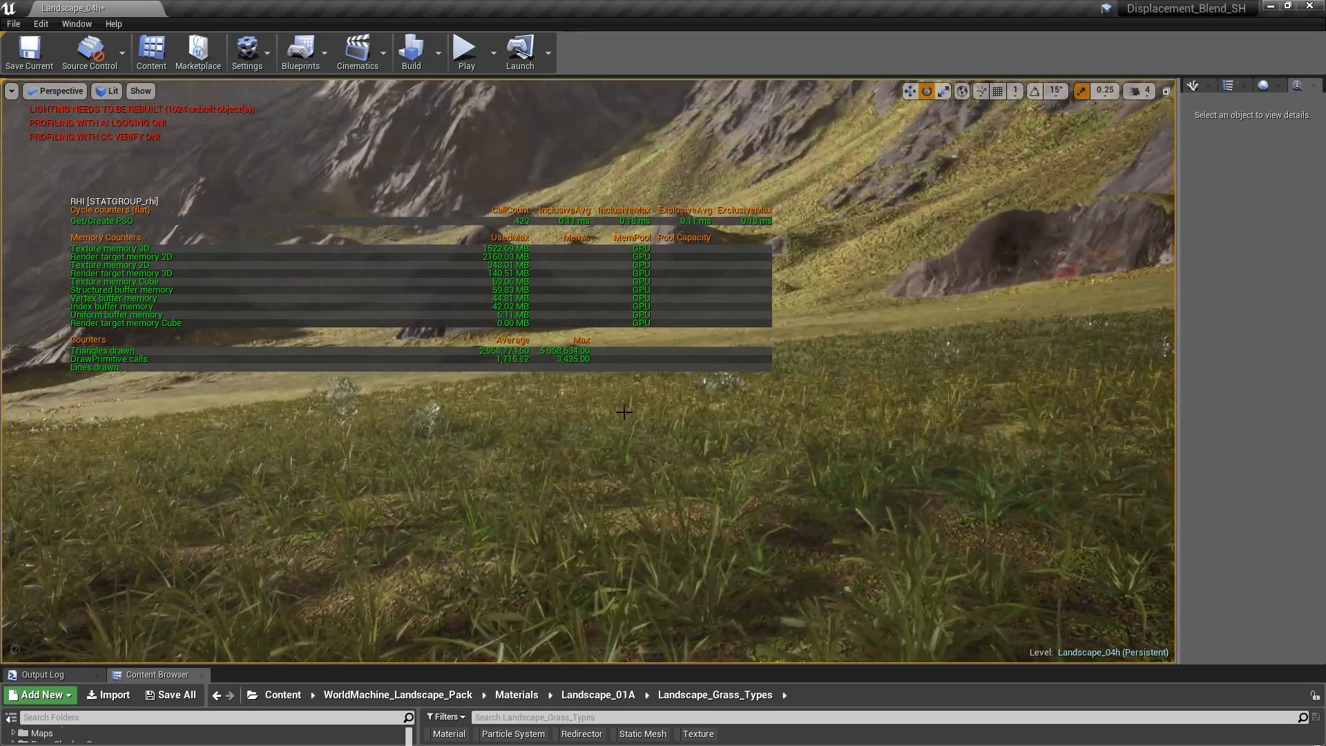
{"action": "right_click_drag", "start_coordinate": [530, 359], "coordinate": [471, 353]}
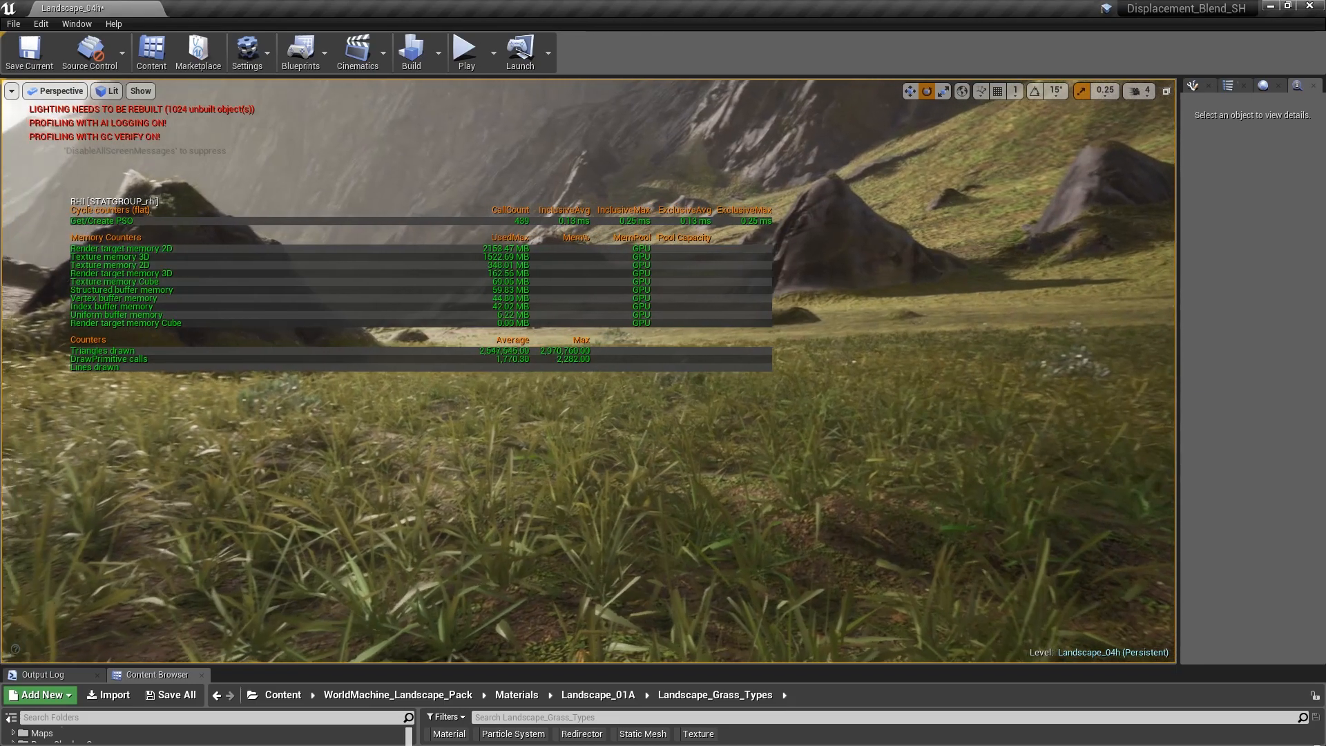
- Bring back the grass type editor and open the SM_Grass_01A mesh from the Meshes/Grass_01 folder in the maximized editor
{"action": "left_click_drag", "start_coordinate": [0, 111], "coordinate": [1201, 105]}
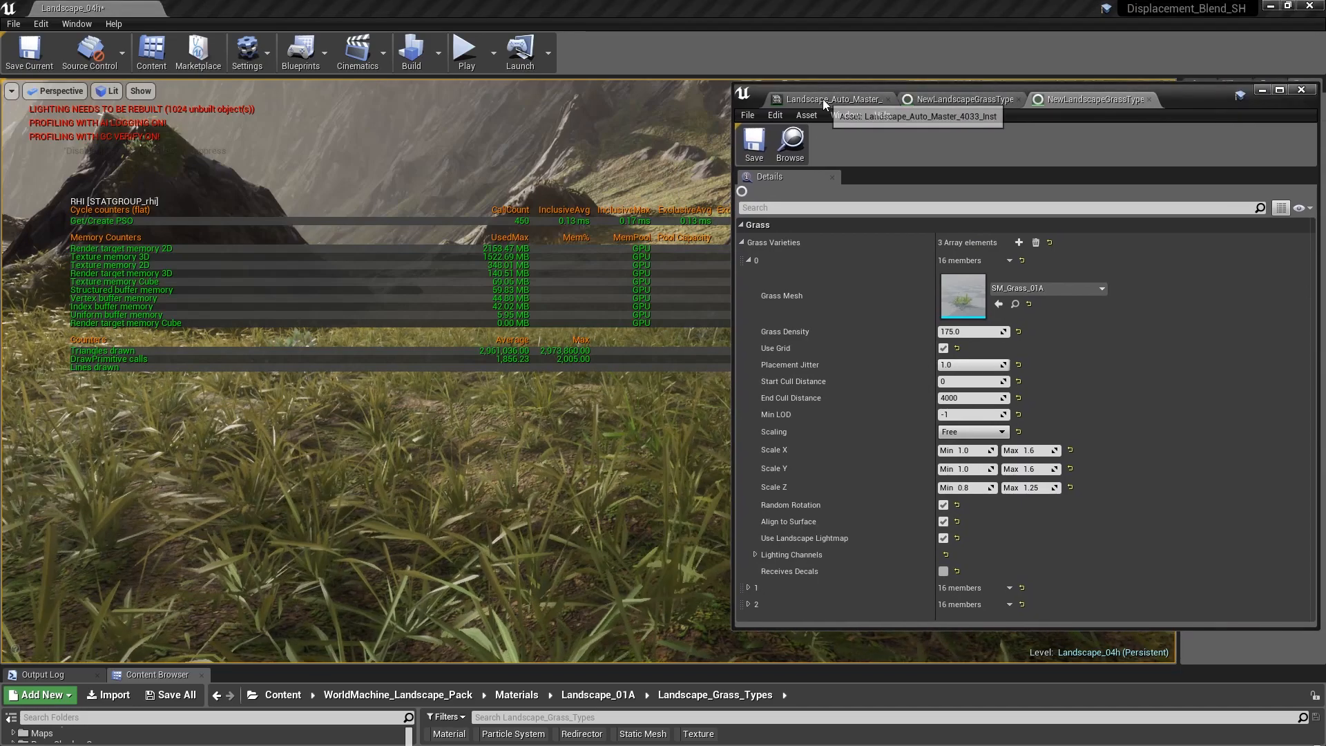
{"action": "left_click_drag", "start_coordinate": [512, 665], "coordinate": [513, 434]}
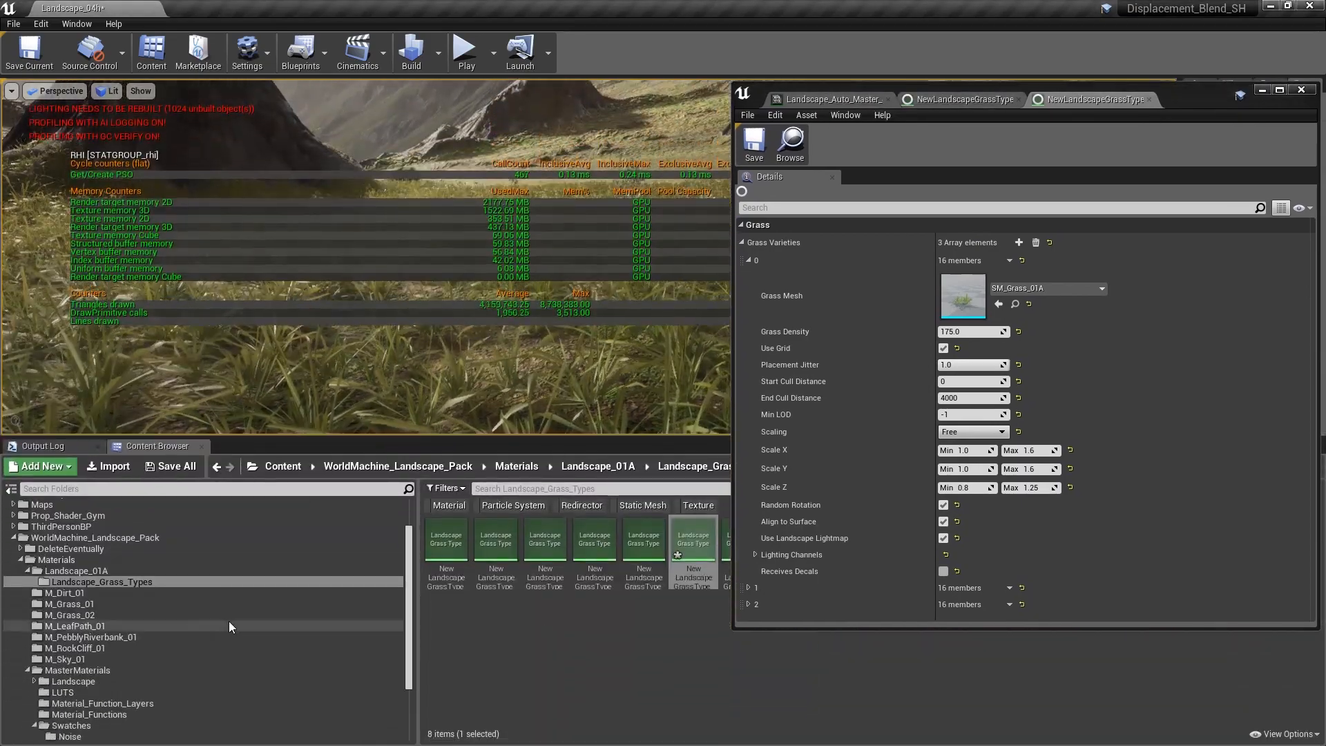
{"action": "scroll", "coordinate": [85, 704], "scroll_direction": "down", "scroll_amount": 3}
{"action": "left_click", "coordinate": [64, 726]}
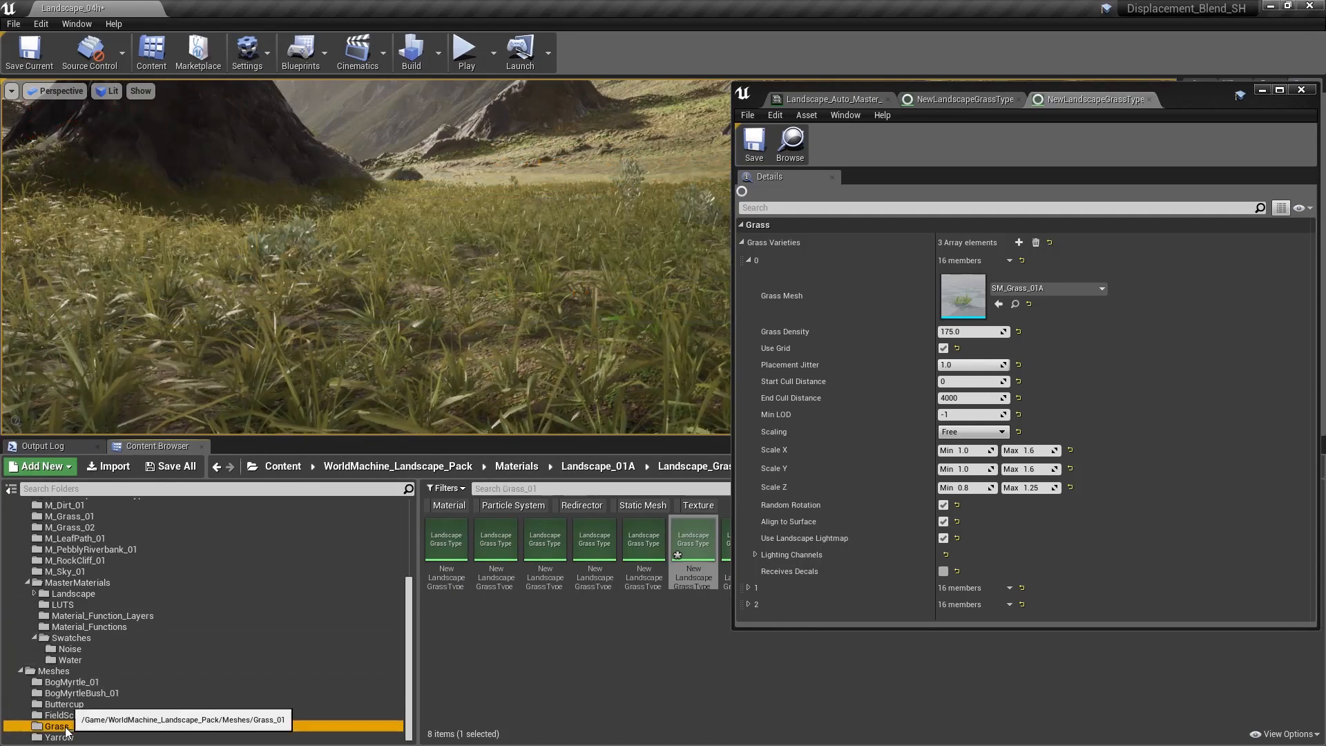
{"action": "double_click", "coordinate": [496, 543]}
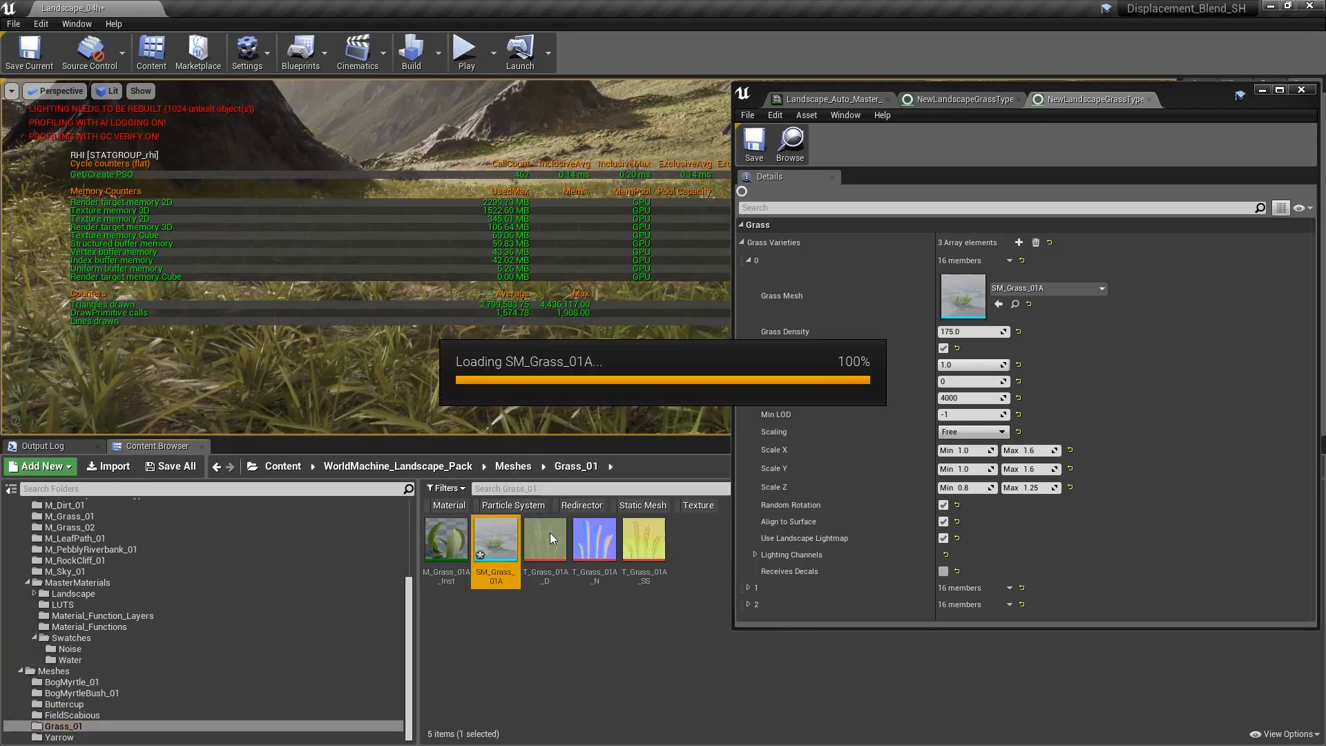
{"action": "left_click", "coordinate": [1280, 90]}
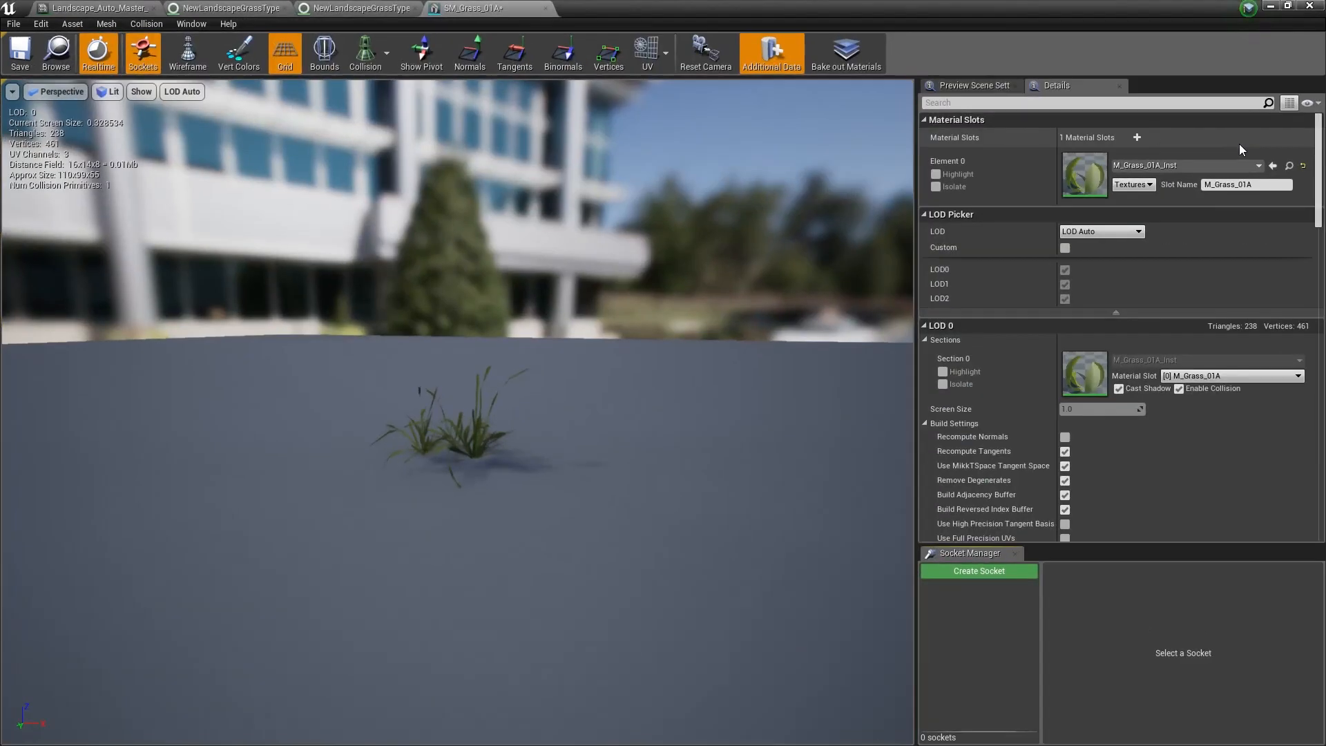
- Examine SM_Grass_01A's reduction and LOD settings and its triangle count and screen size at near and far distances
{"action": "scroll", "coordinate": [1131, 298], "scroll_direction": "down", "scroll_amount": 15}
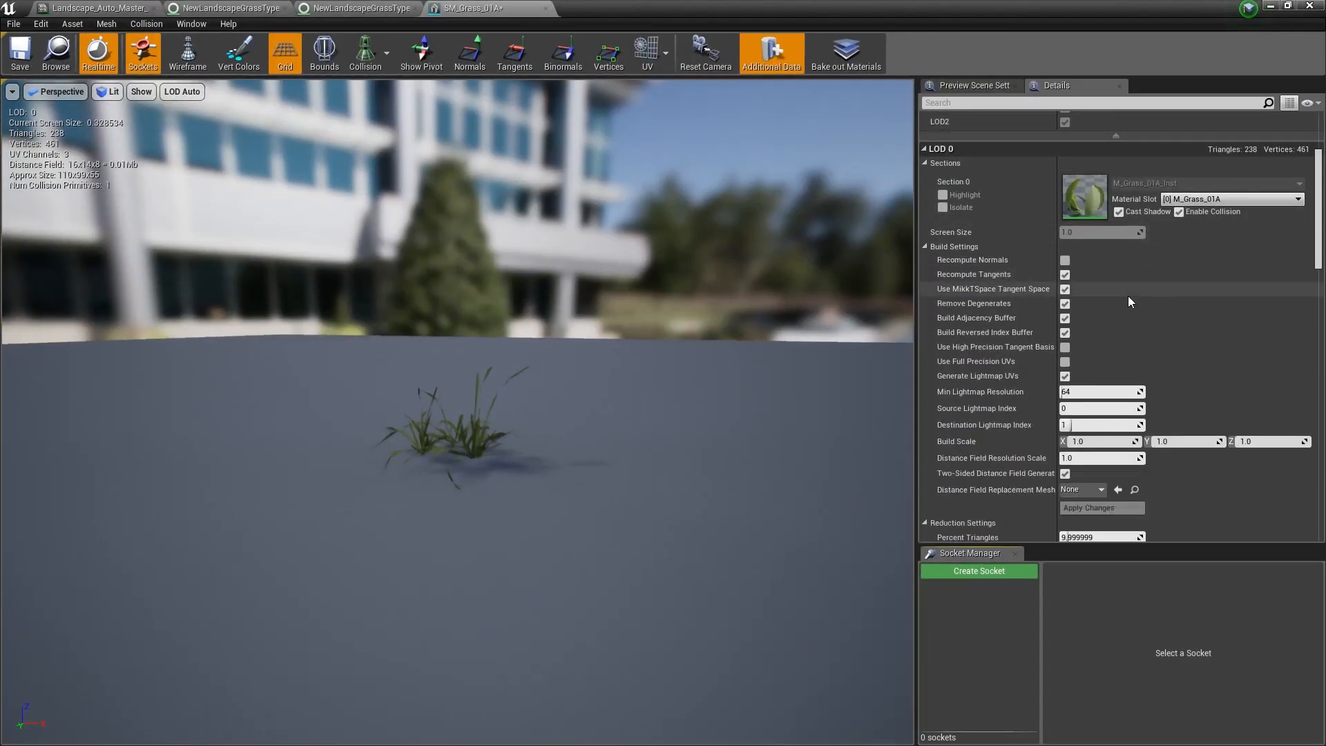
{"action": "scroll", "coordinate": [1131, 302], "scroll_direction": "down", "scroll_amount": 1}
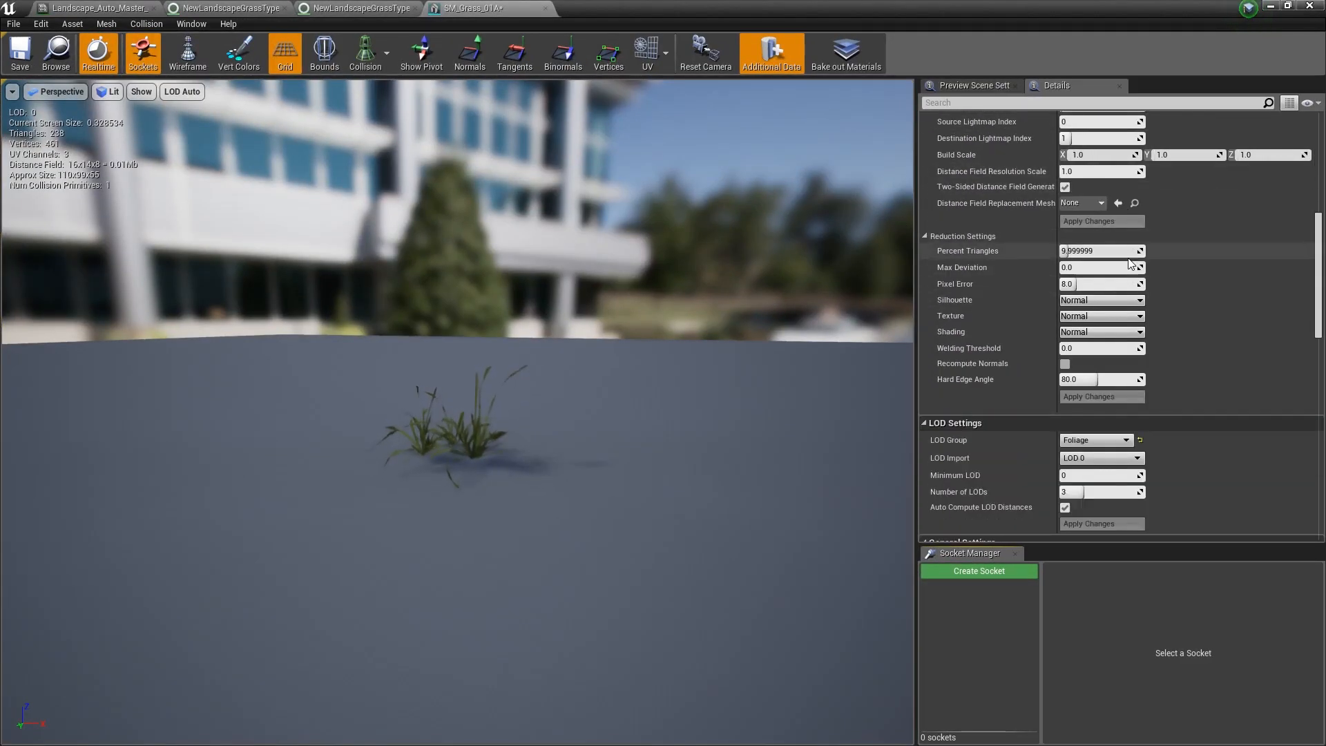
{"action": "scroll", "coordinate": [1057, 325], "scroll_direction": "down", "scroll_amount": 6}
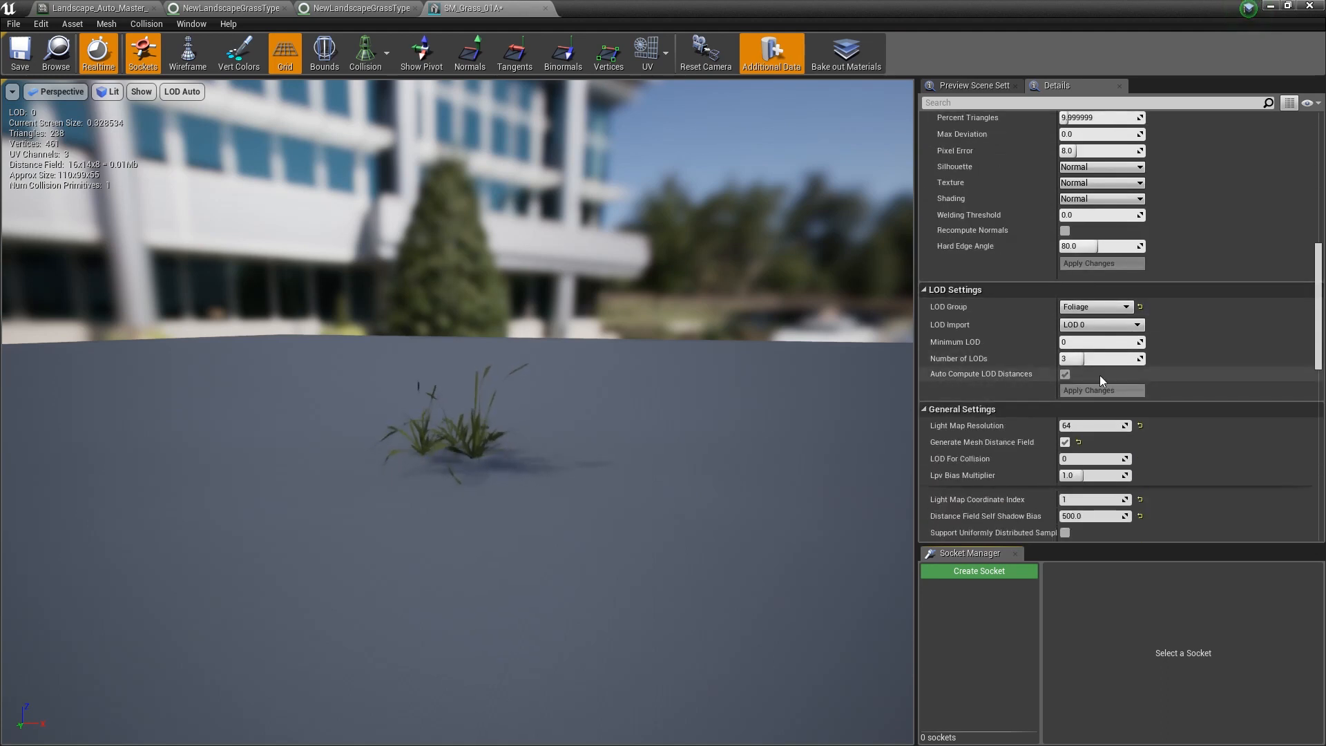
{"action": "mouse_move", "coordinate": [486, 392]}
{"action": "right_mouse_down"}
{"action": "mouse_move", "coordinate": [490, 411]}
{"action": "mouse_move", "coordinate": [493, 380]}
{"action": "mouse_move", "coordinate": [491, 392]}
{"action": "right_mouse_up"}
{"action": "key", "text": "w"}
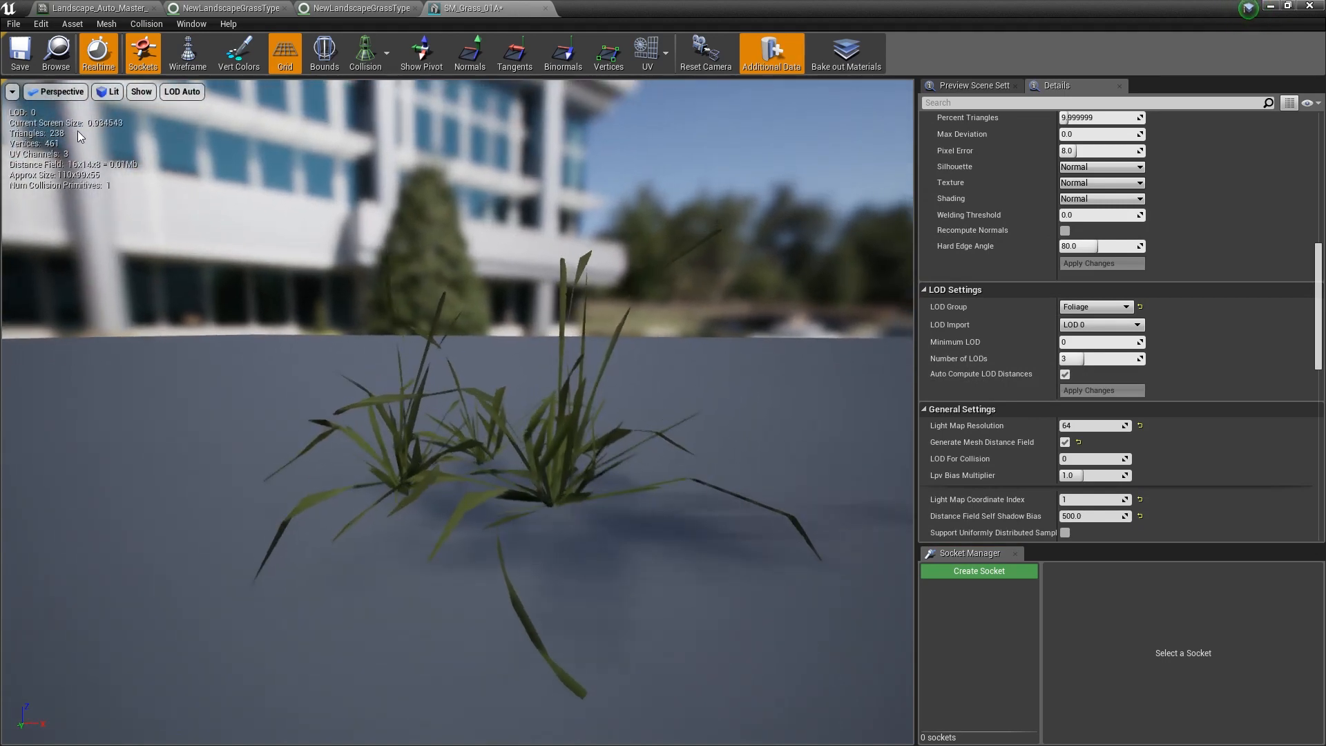
{"action": "right_click_drag", "start_coordinate": [264, 192], "coordinate": [268, 230]}
{"action": "key", "text": "s"}
{"action": "key", "text": "w"}
{"action": "key", "text": "s"}
{"action": "key", "text": "w"}
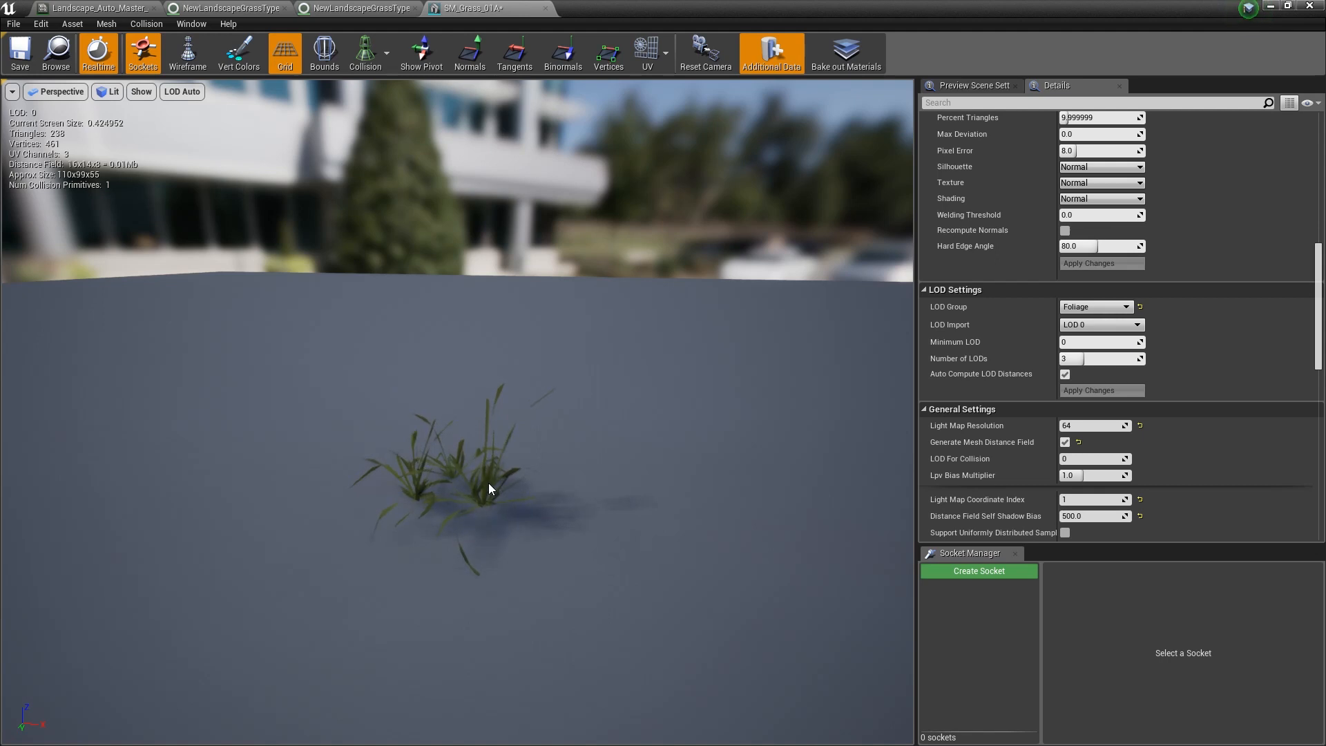
- Disable Auto Compute LOD Distances in the LOD settings of SM_Grass_01A
{"action": "scroll", "coordinate": [1202, 384], "scroll_direction": "up", "scroll_amount": 2}
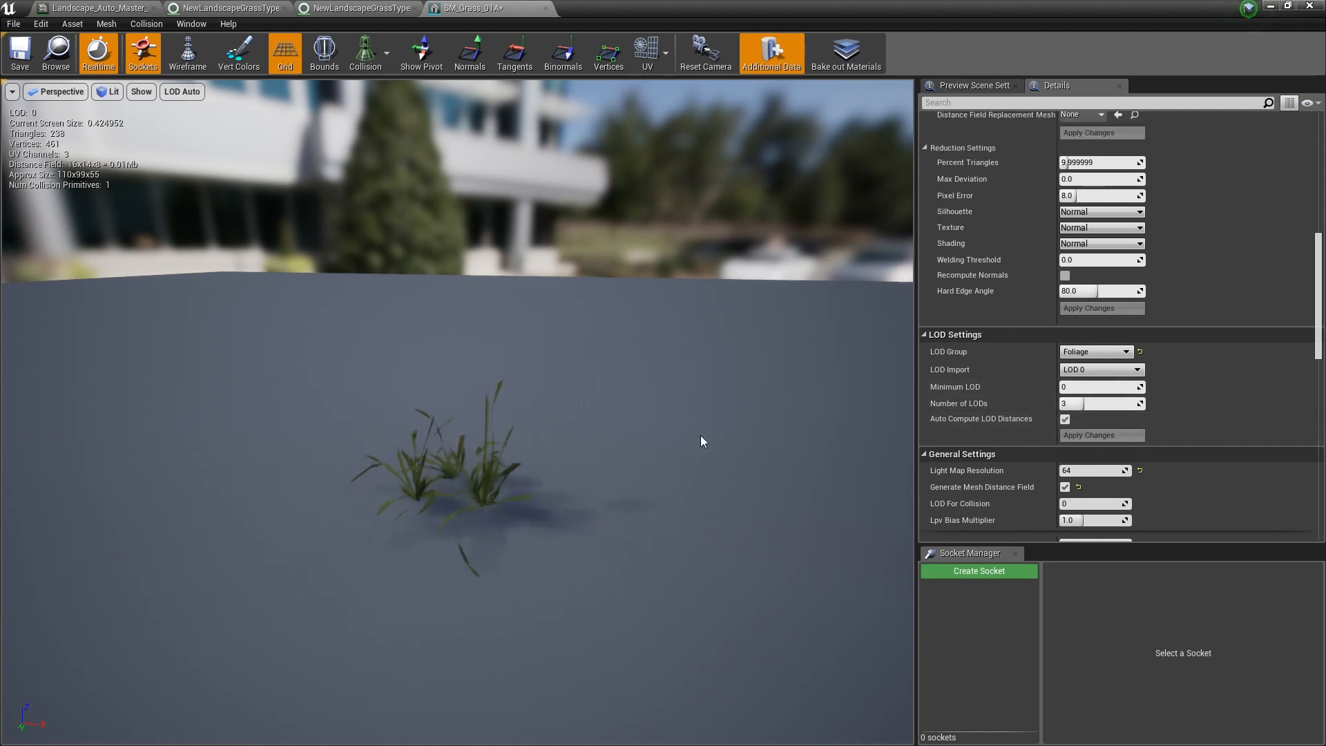
{"action": "left_click", "coordinate": [1064, 420]}
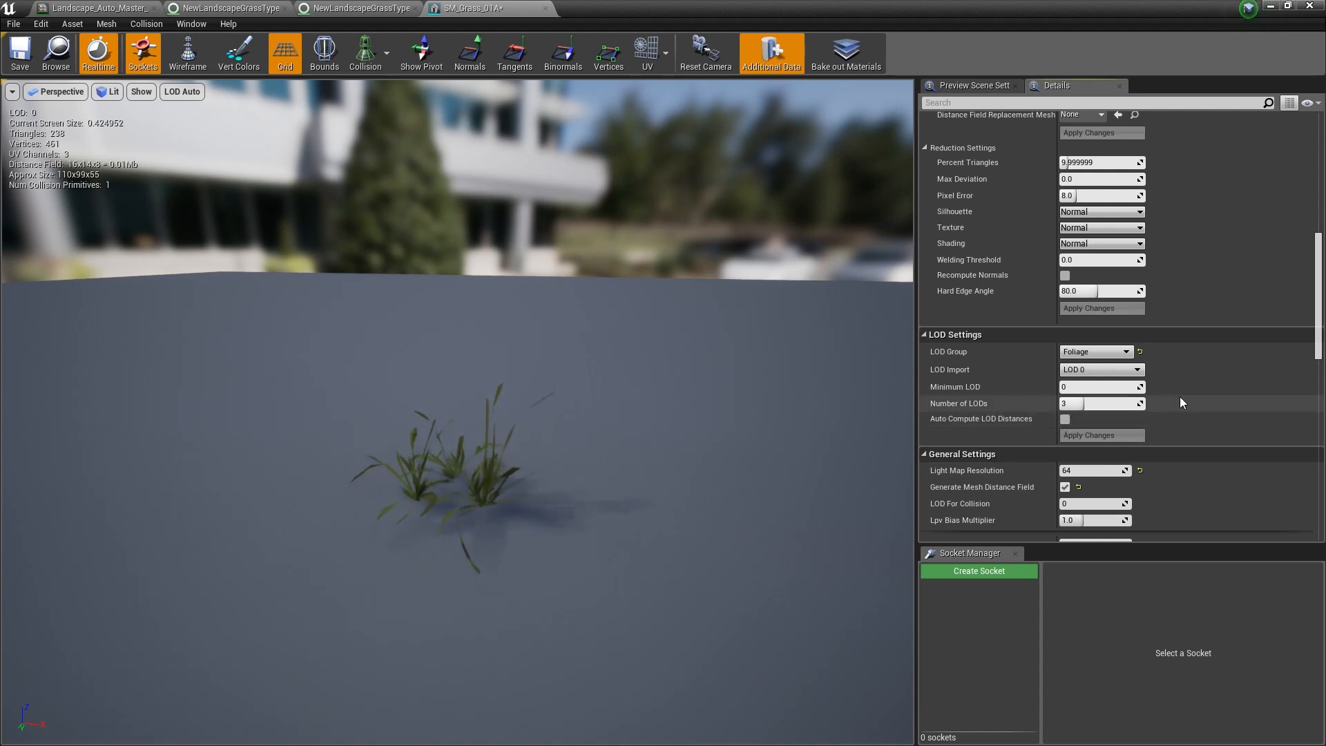
{"action": "scroll", "coordinate": [1245, 411], "scroll_direction": "up", "scroll_amount": 4}
{"action": "scroll", "coordinate": [1247, 413], "scroll_direction": "up", "scroll_amount": 3}
{"action": "scroll", "coordinate": [1247, 413], "scroll_direction": "down", "scroll_amount": 7}
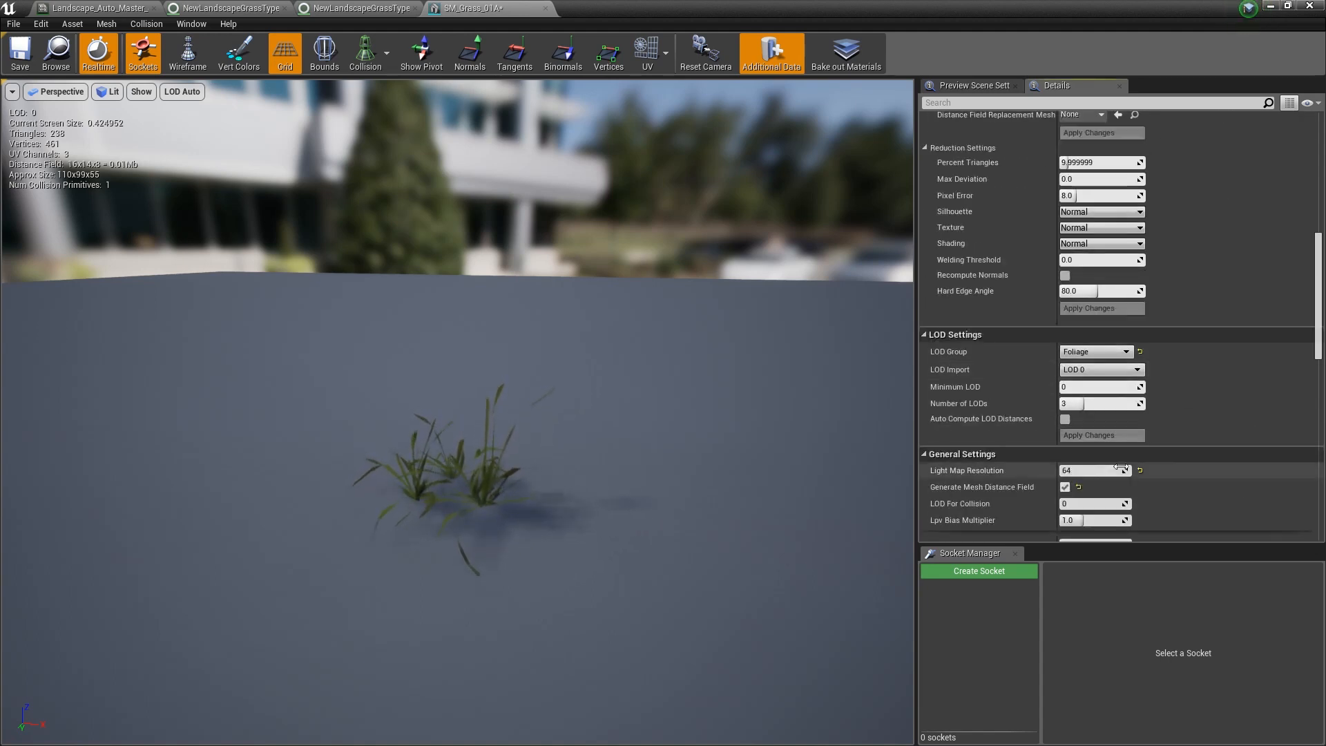
- Enable the Custom option in the LOD Picker and bring up the settings of LOD 1
{"action": "scroll", "coordinate": [1158, 429], "scroll_direction": "up", "scroll_amount": 15}
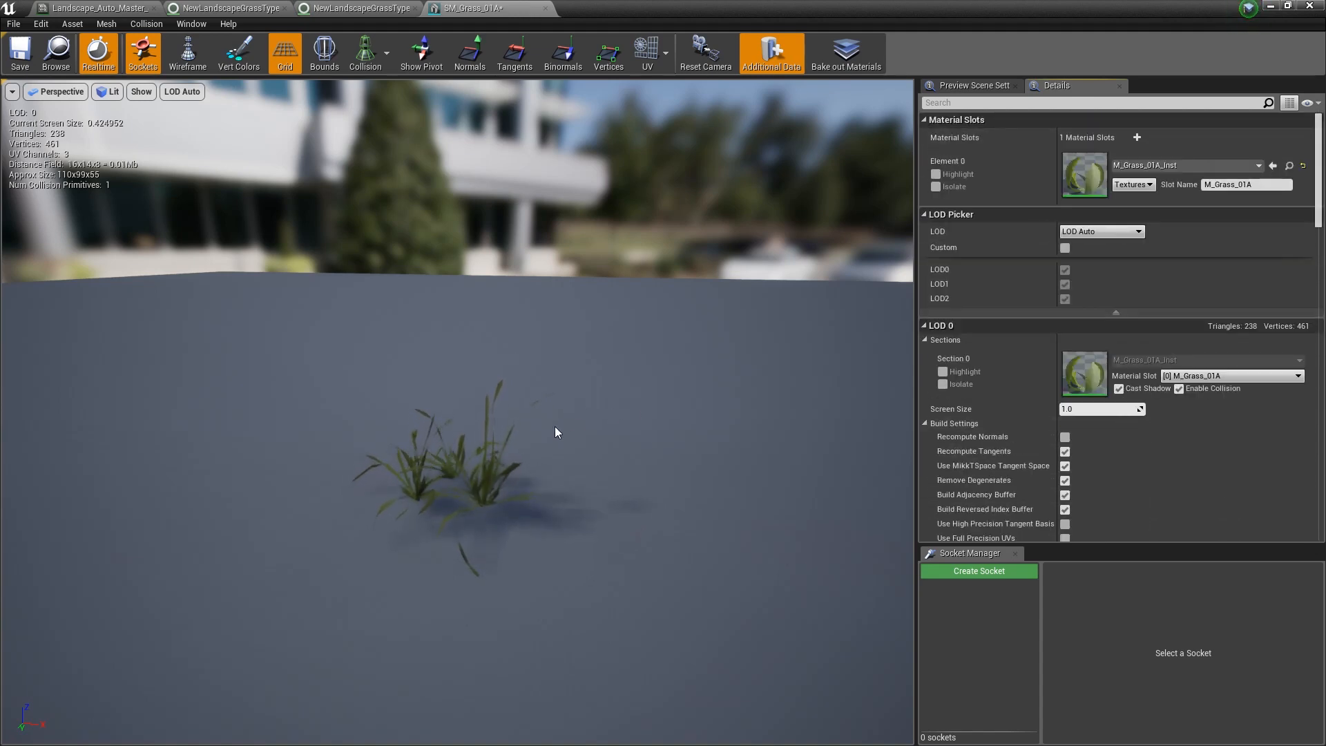
{"action": "left_click", "coordinate": [1136, 232]}
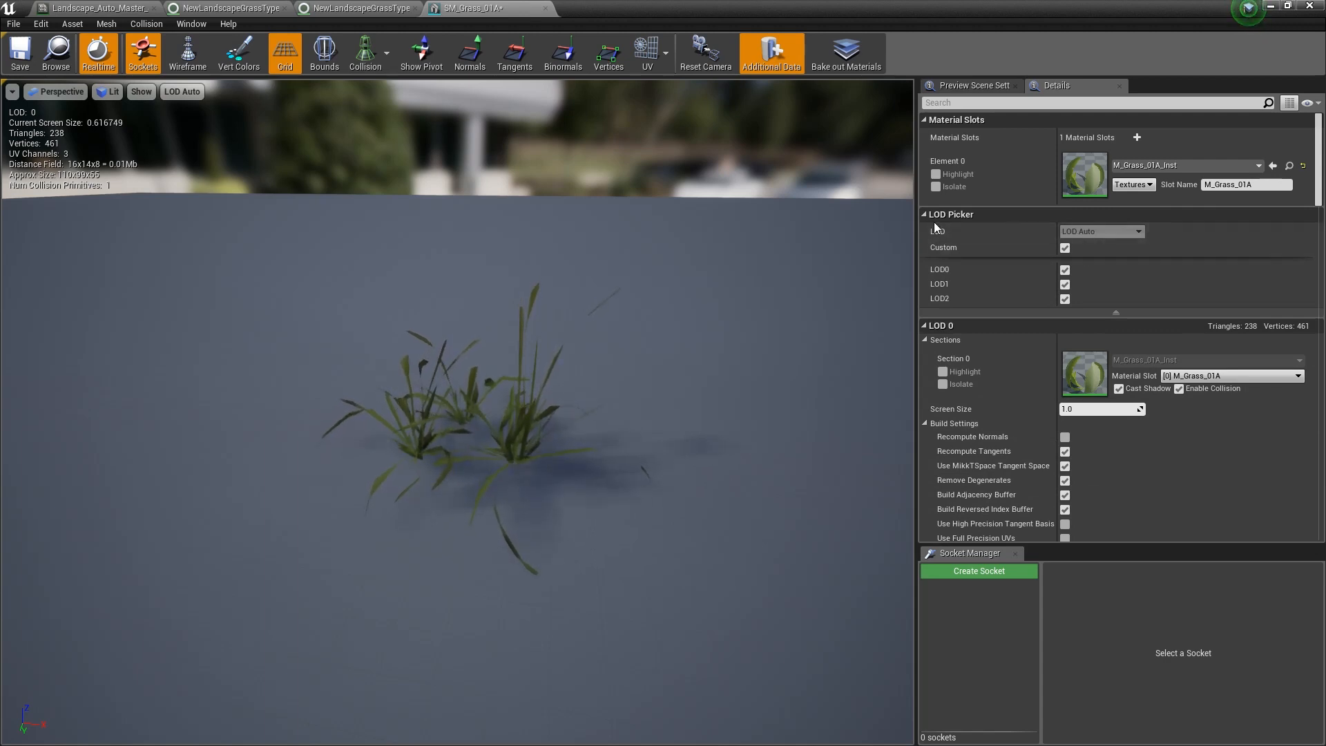
{"action": "left_click", "coordinate": [1065, 248]}
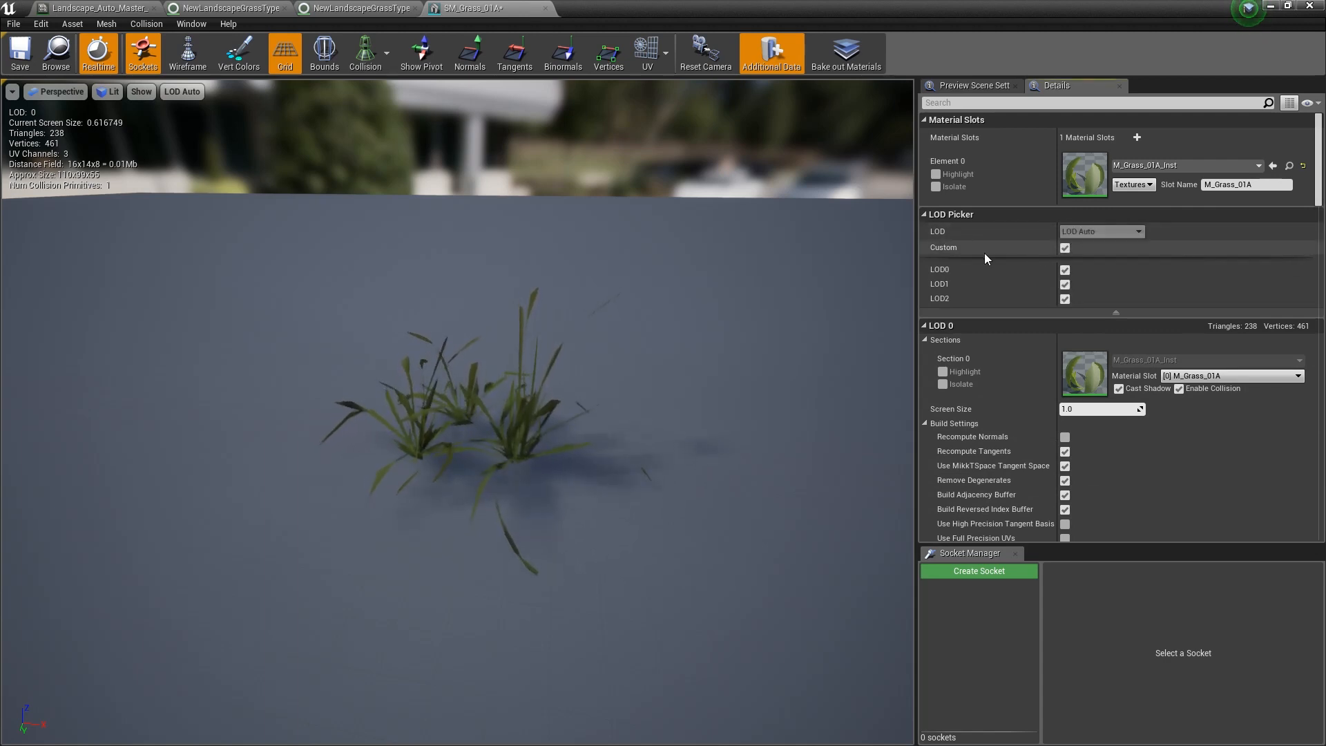
{"action": "left_click", "coordinate": [1065, 248]}
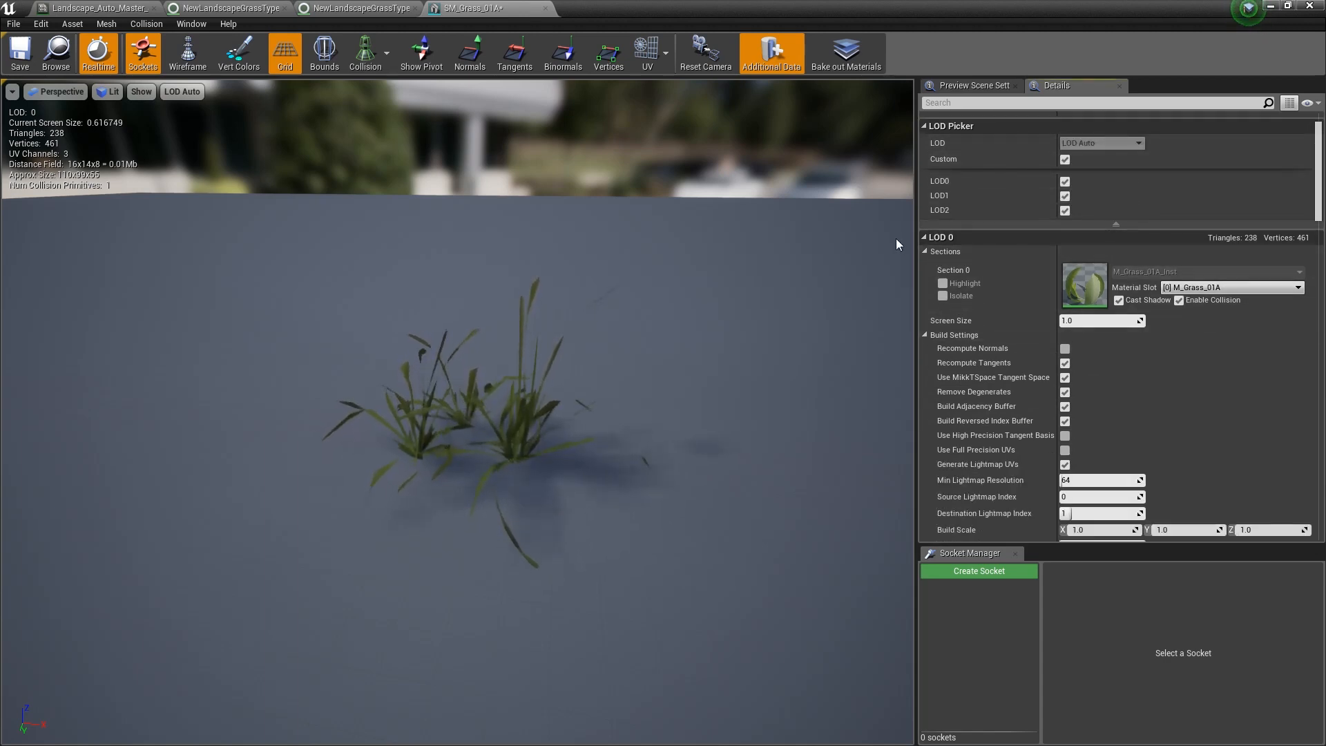
{"action": "scroll", "coordinate": [1147, 425], "scroll_direction": "down", "scroll_amount": 5}
{"action": "scroll", "coordinate": [1145, 408], "scroll_direction": "down", "scroll_amount": 6}
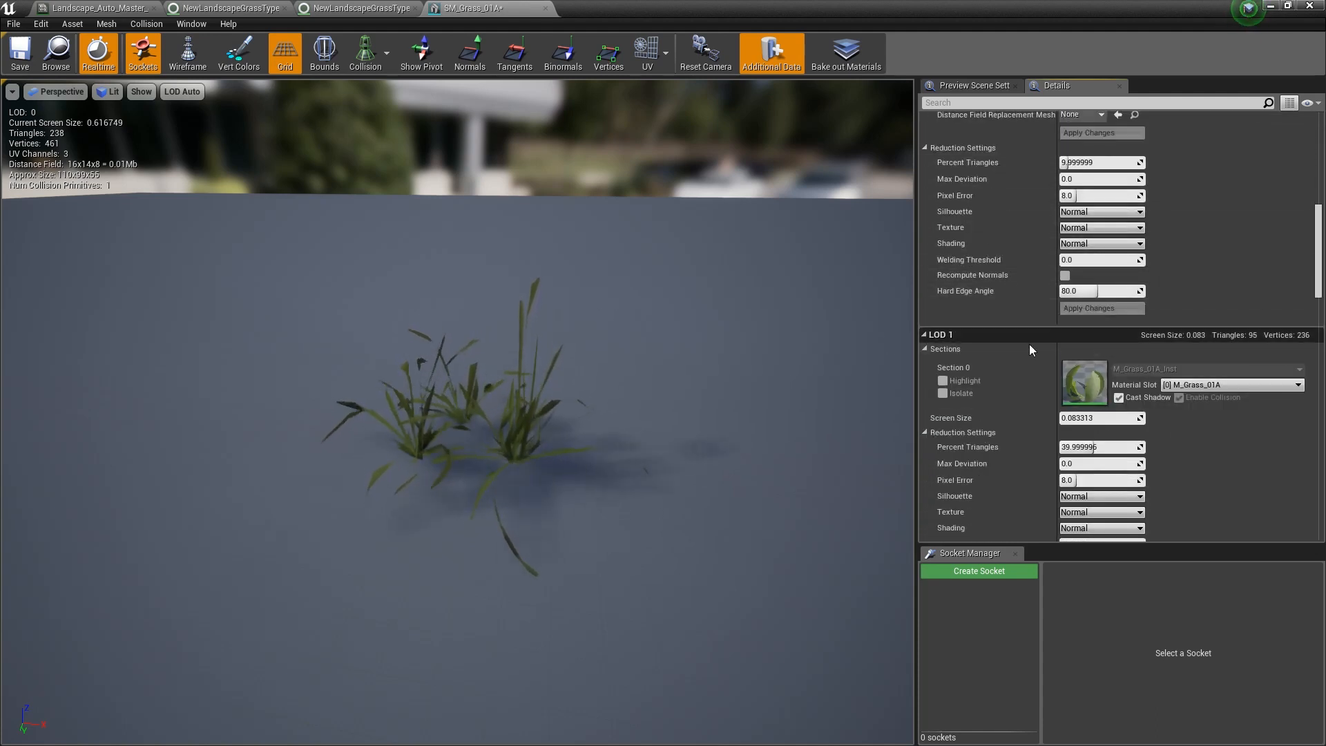
{"action": "scroll", "coordinate": [1154, 356], "scroll_direction": "down", "scroll_amount": 5}
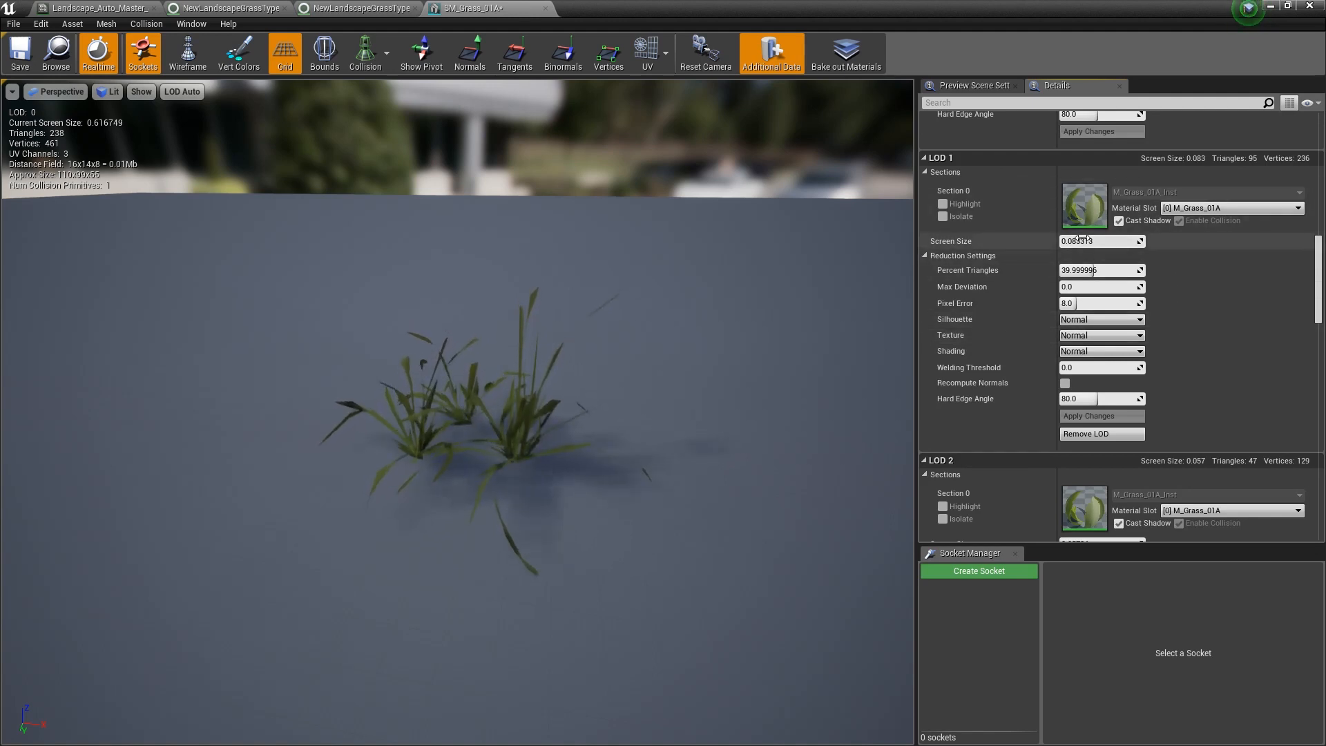
- Try a Screen Size of 0.5 for LOD 1 and check the transition from near and far
{"action": "right_click_drag", "start_coordinate": [474, 277], "coordinate": [297, 278], "text": "alt"}
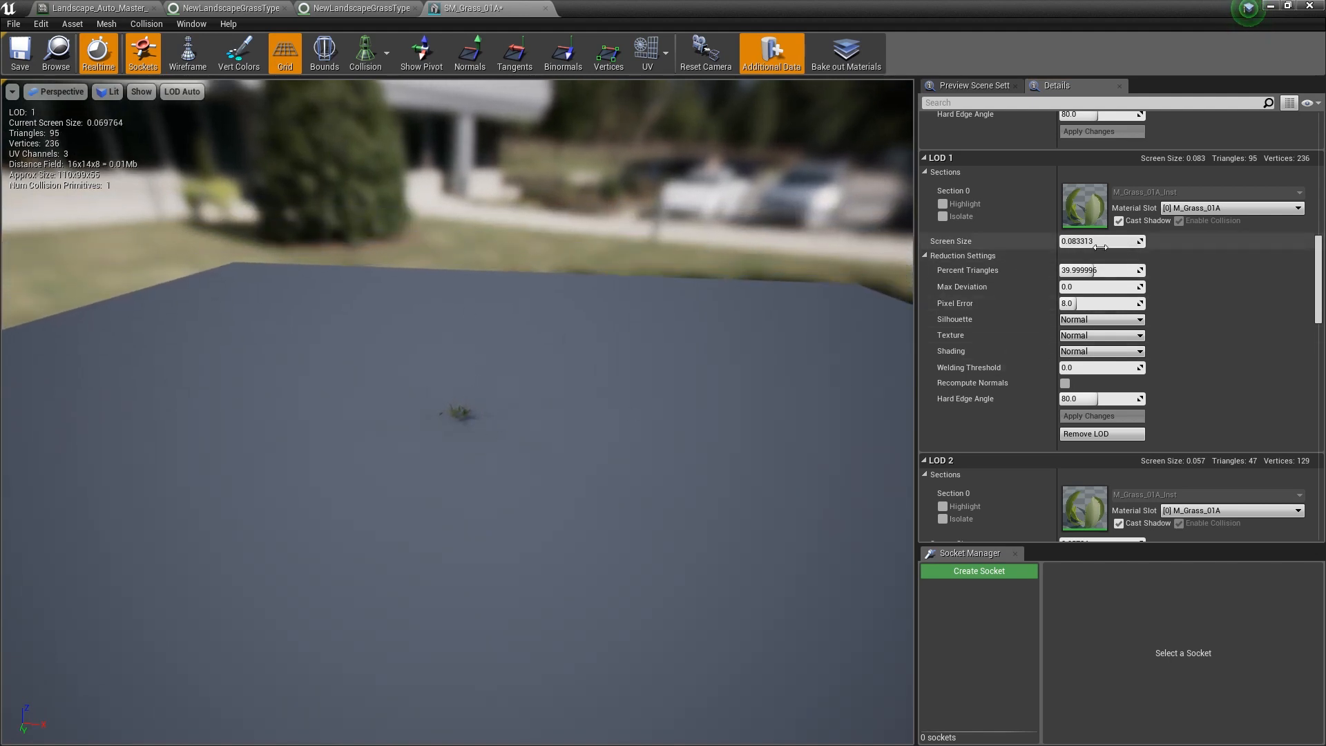
{"action": "right_click_drag", "start_coordinate": [587, 278], "coordinate": [667, 278], "text": "alt"}
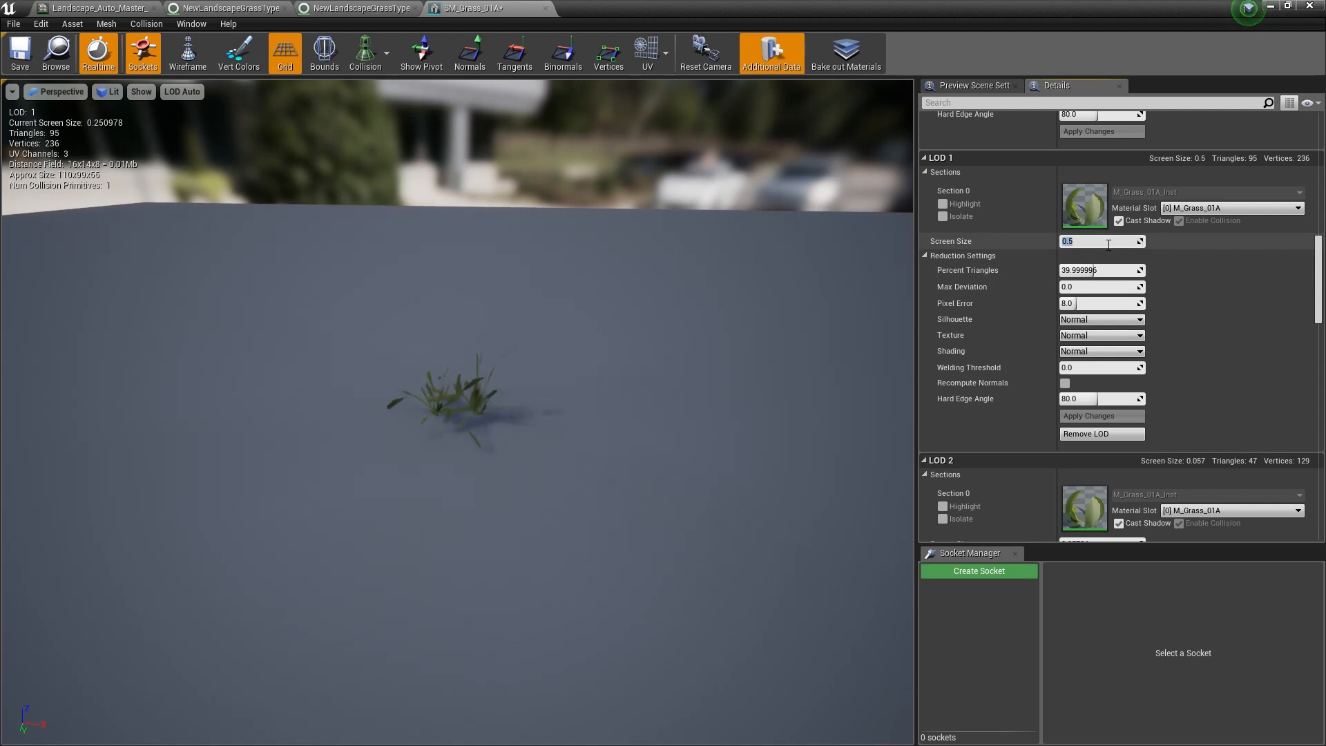
{"action": "right_click_drag", "start_coordinate": [682, 376], "coordinate": [681, 365]}
{"action": "key", "text": "s"}
{"action": "key", "text": "w"}
{"action": "key", "text": "w"}
{"action": "key", "text": "s"}
{"action": "key", "text": "w"}
{"action": "key", "text": "s"}
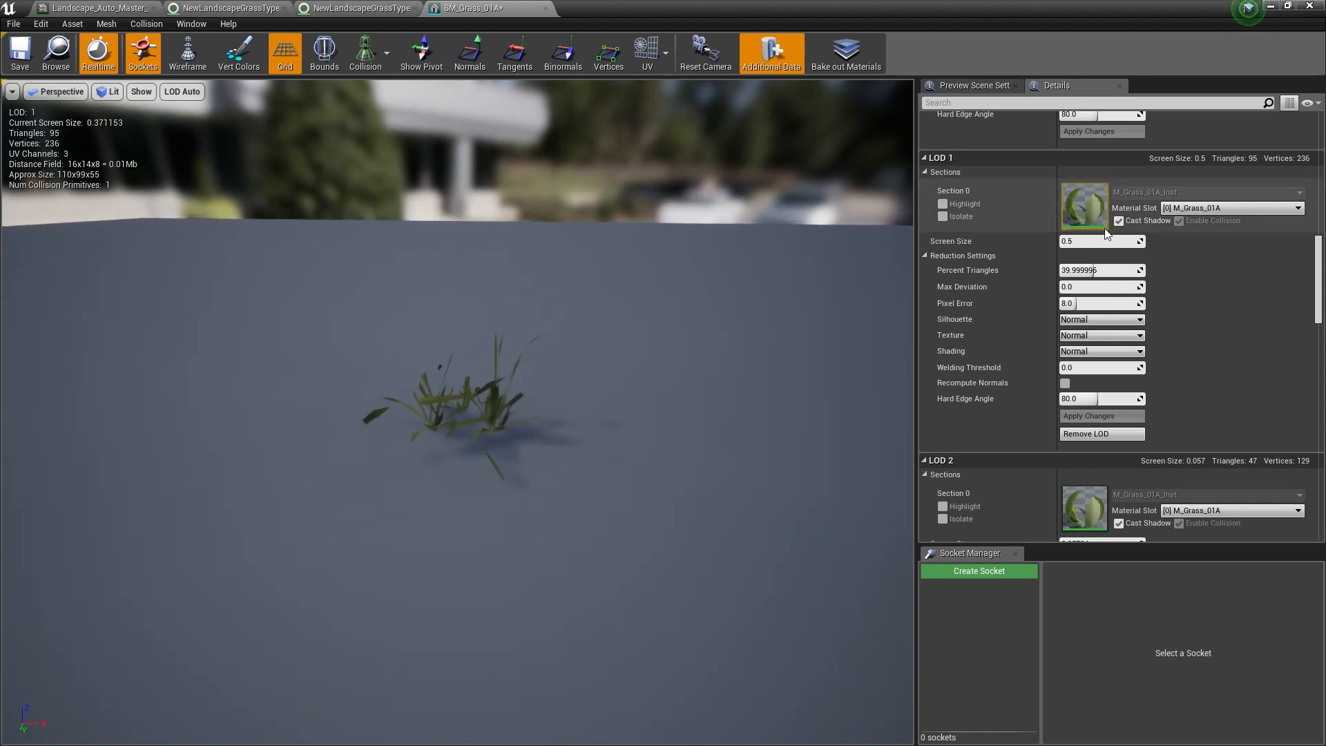
- Set the Screen Size of LOD 1 to 0.3 and check the LOD transition at different distances
{"action": "left_click", "coordinate": [1092, 241]}
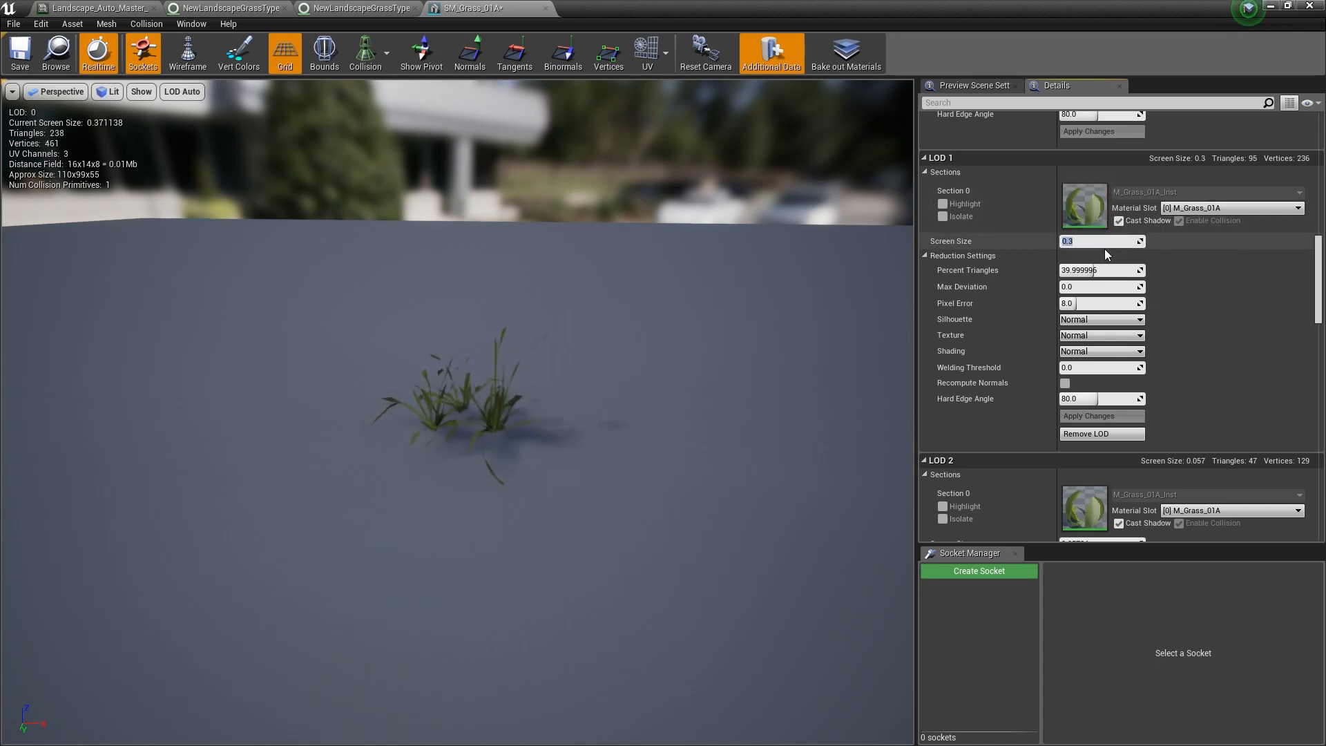
{"action": "key", "text": "Return"}
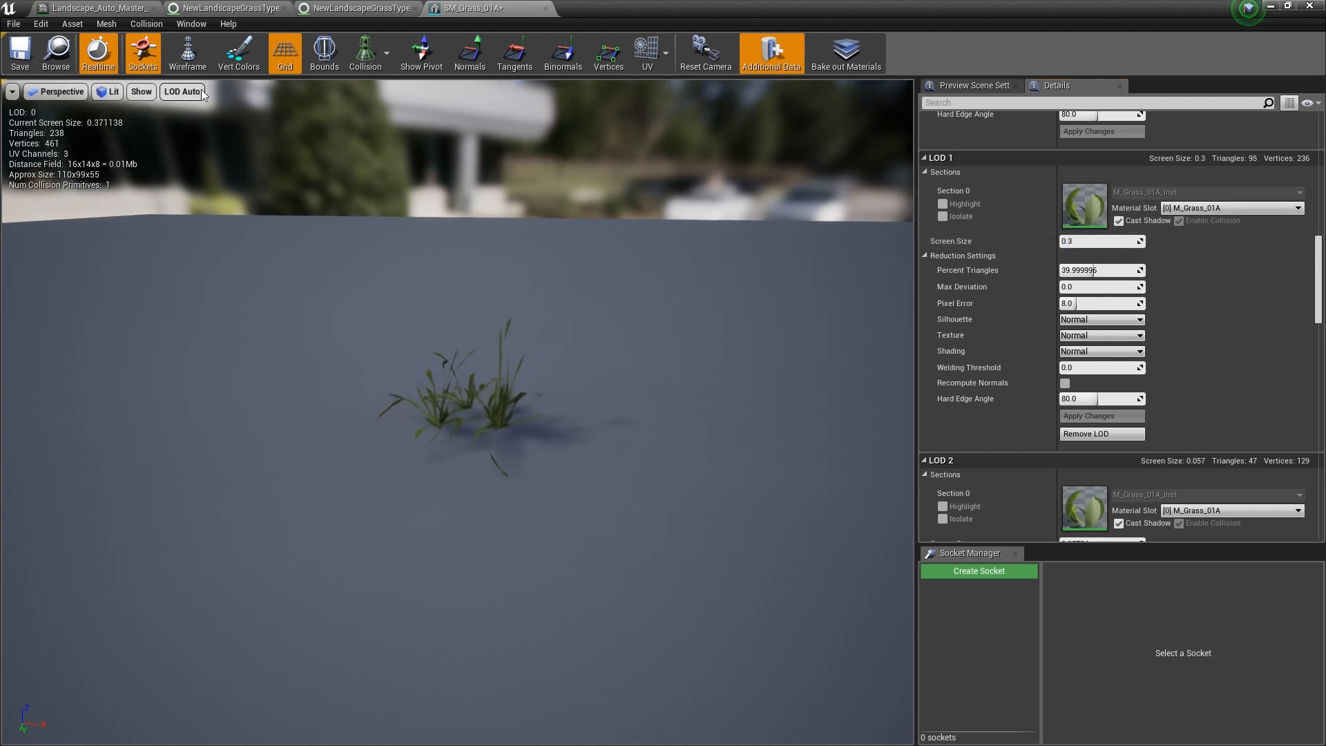
{"action": "mouse_move", "coordinate": [399, 207]}
{"action": "right_mouse_down"}
{"action": "mouse_move", "coordinate": [400, 225]}
{"action": "mouse_move", "coordinate": [388, 210]}
{"action": "right_mouse_up"}
{"action": "key", "text": "s"}
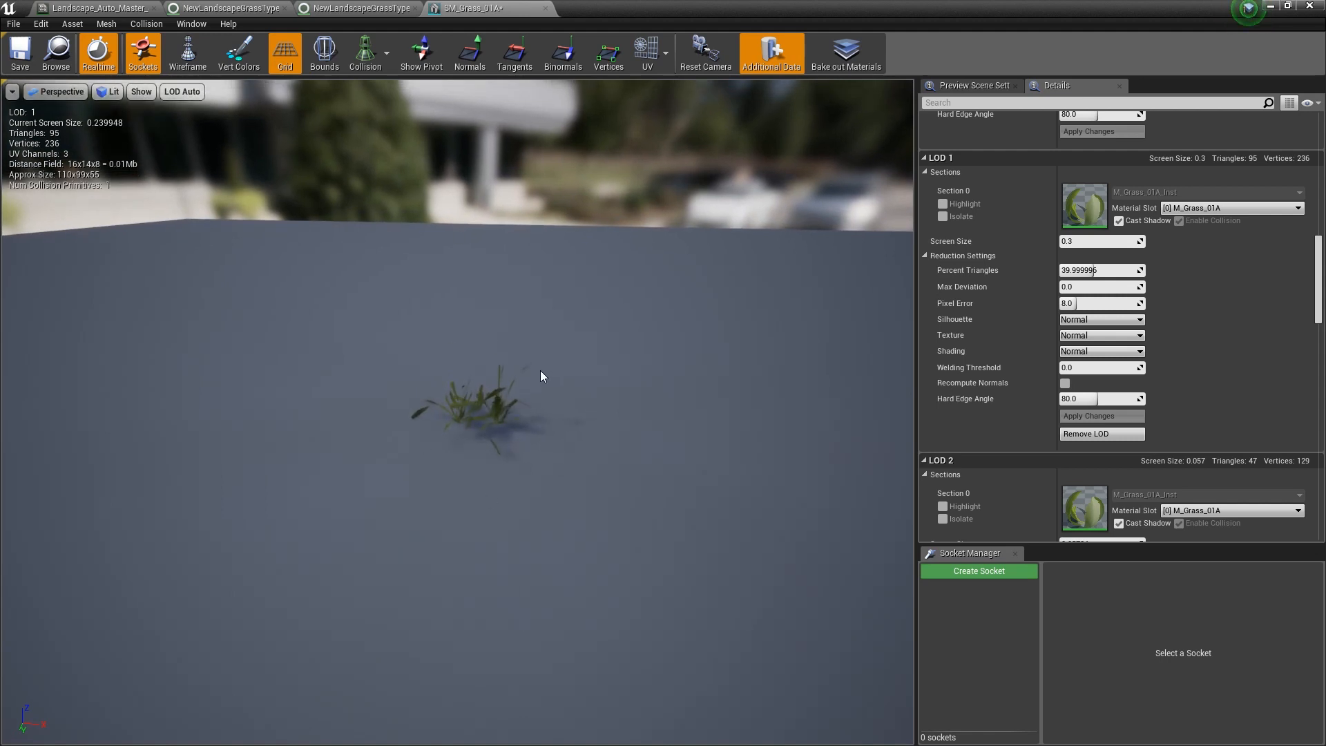
{"action": "key", "text": "w"}
{"action": "right_click_drag", "start_coordinate": [540, 370], "coordinate": [492, 359]}
{"action": "key", "text": "d"}
{"action": "key", "text": "s"}
{"action": "key", "text": "a"}
{"action": "key", "text": "w"}
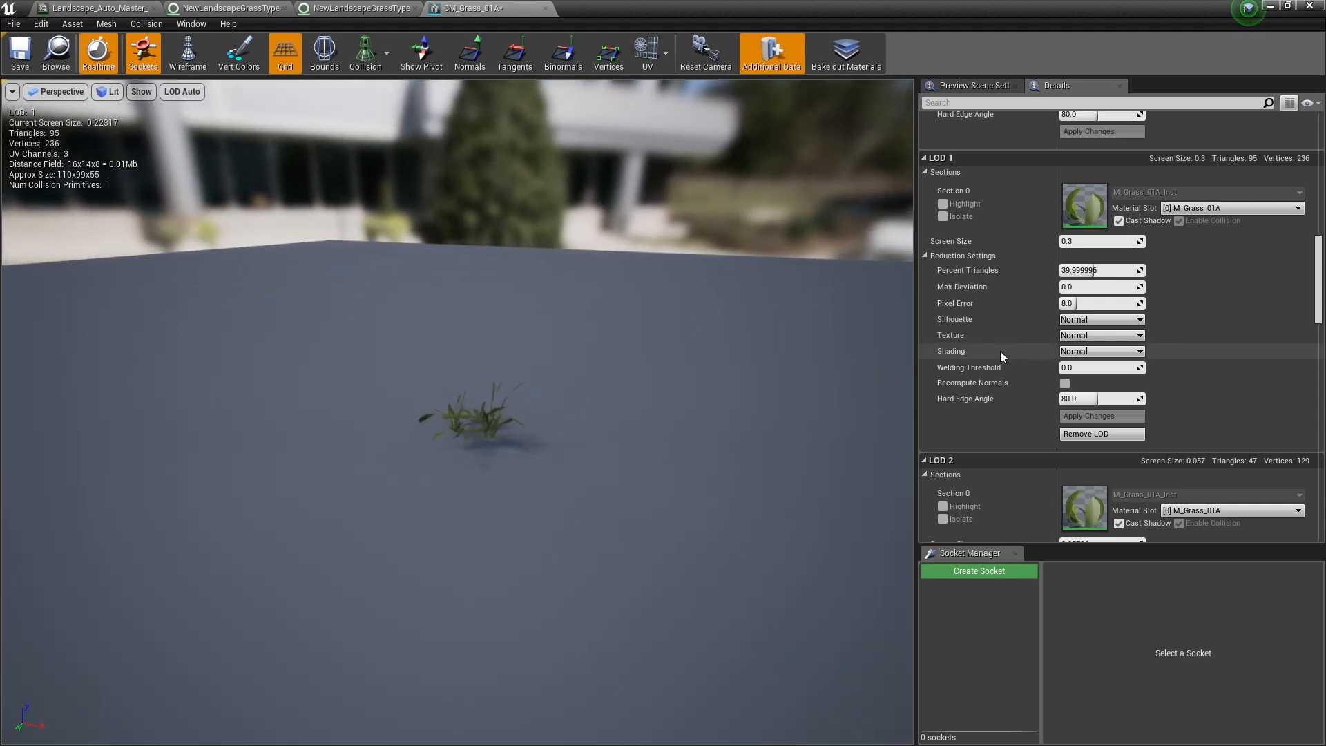
- Check the switch from LOD 1 to LOD 2 at a distance and set the Screen Size of LOD 2 to 0.2999
{"action": "scroll", "coordinate": [1263, 317], "scroll_direction": "up", "scroll_amount": 3}
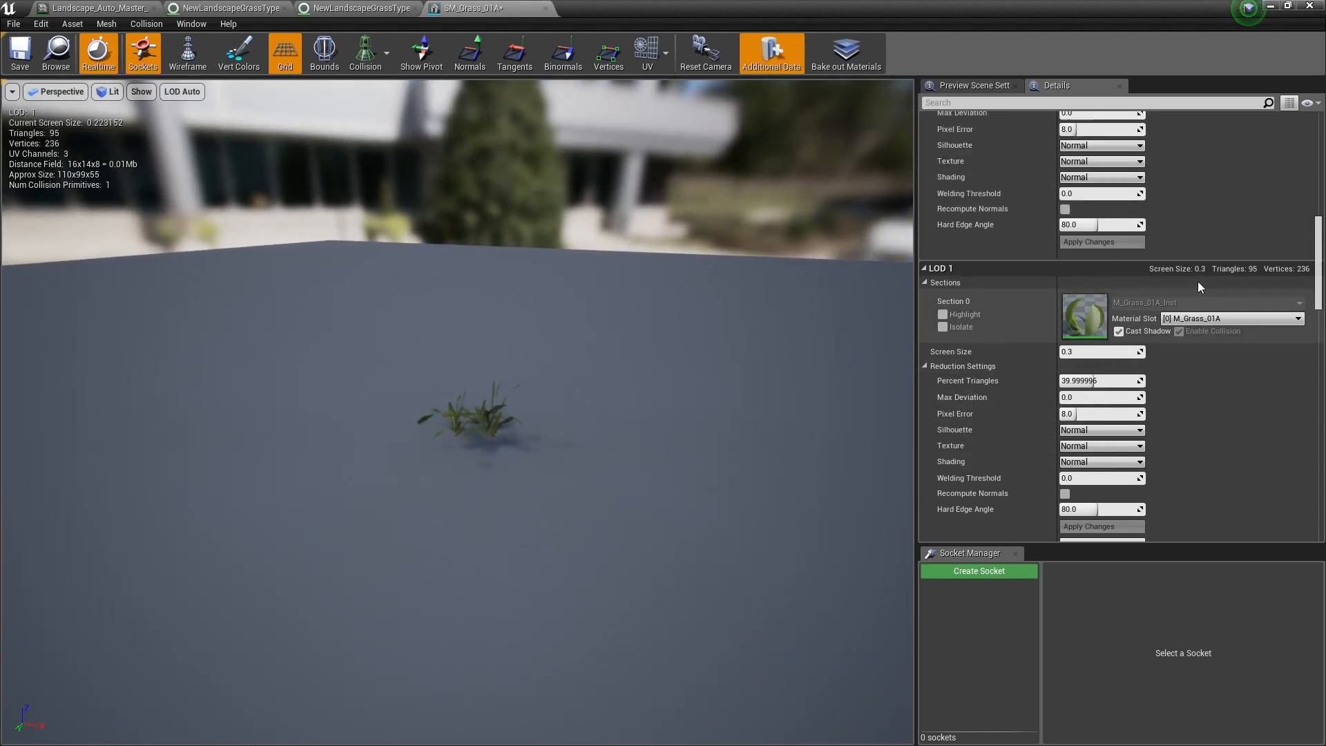
{"action": "scroll", "coordinate": [1197, 284], "scroll_direction": "down", "scroll_amount": 10}
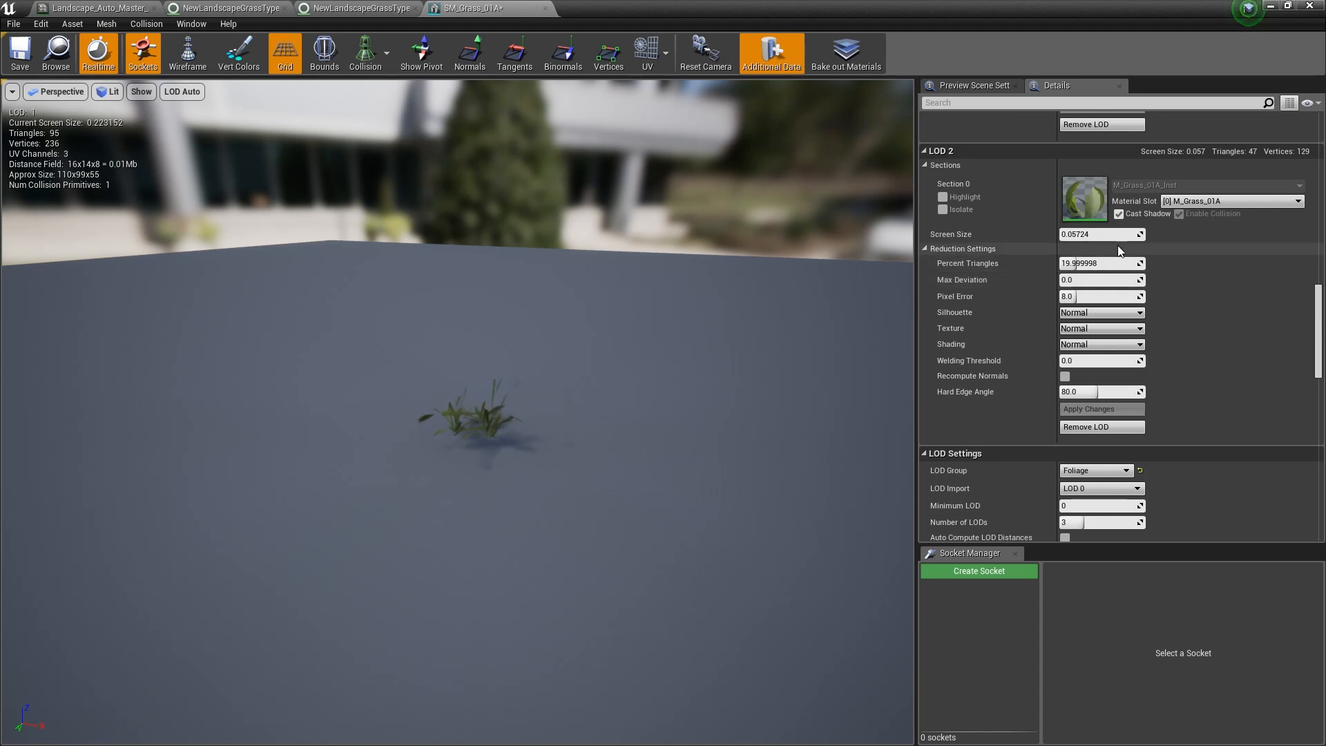
{"action": "right_click_drag", "start_coordinate": [677, 304], "coordinate": [671, 304]}
{"action": "key", "text": "s"}
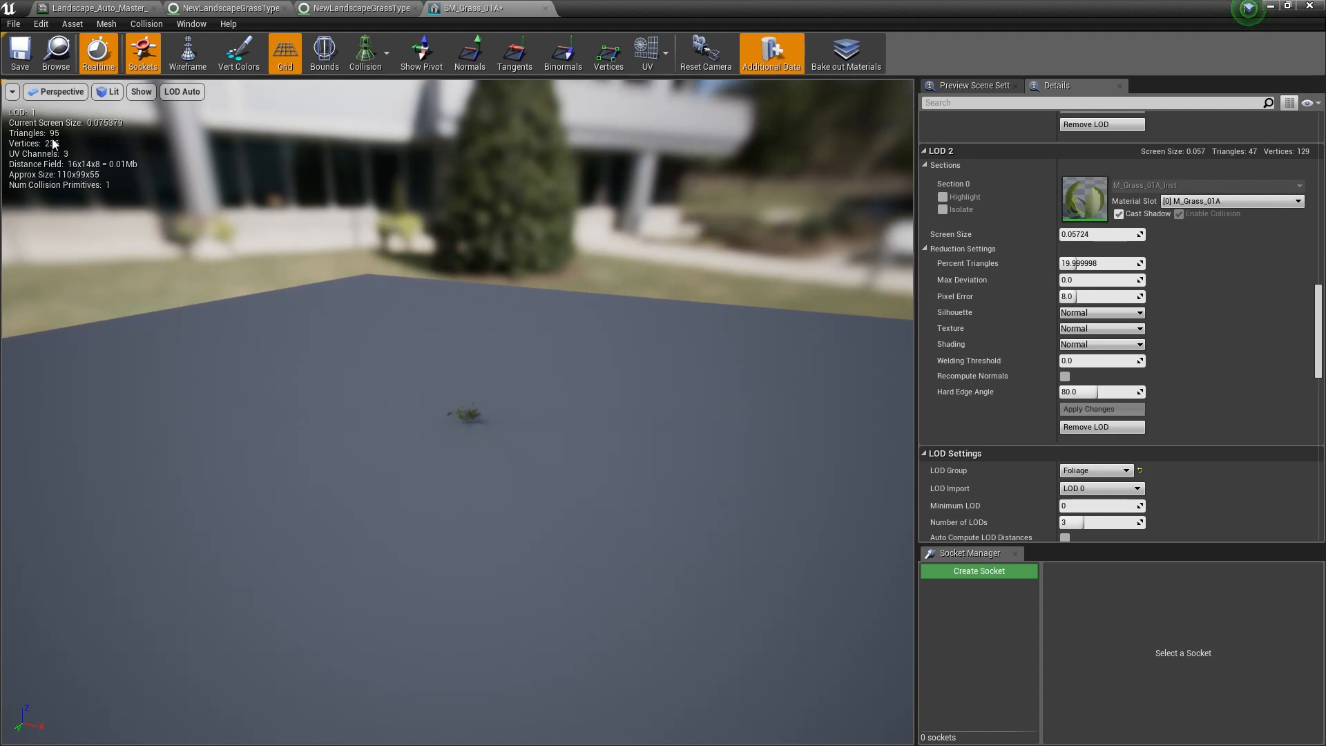
{"action": "key", "text": "s"}
{"action": "right_click_drag", "start_coordinate": [531, 304], "coordinate": [532, 304]}
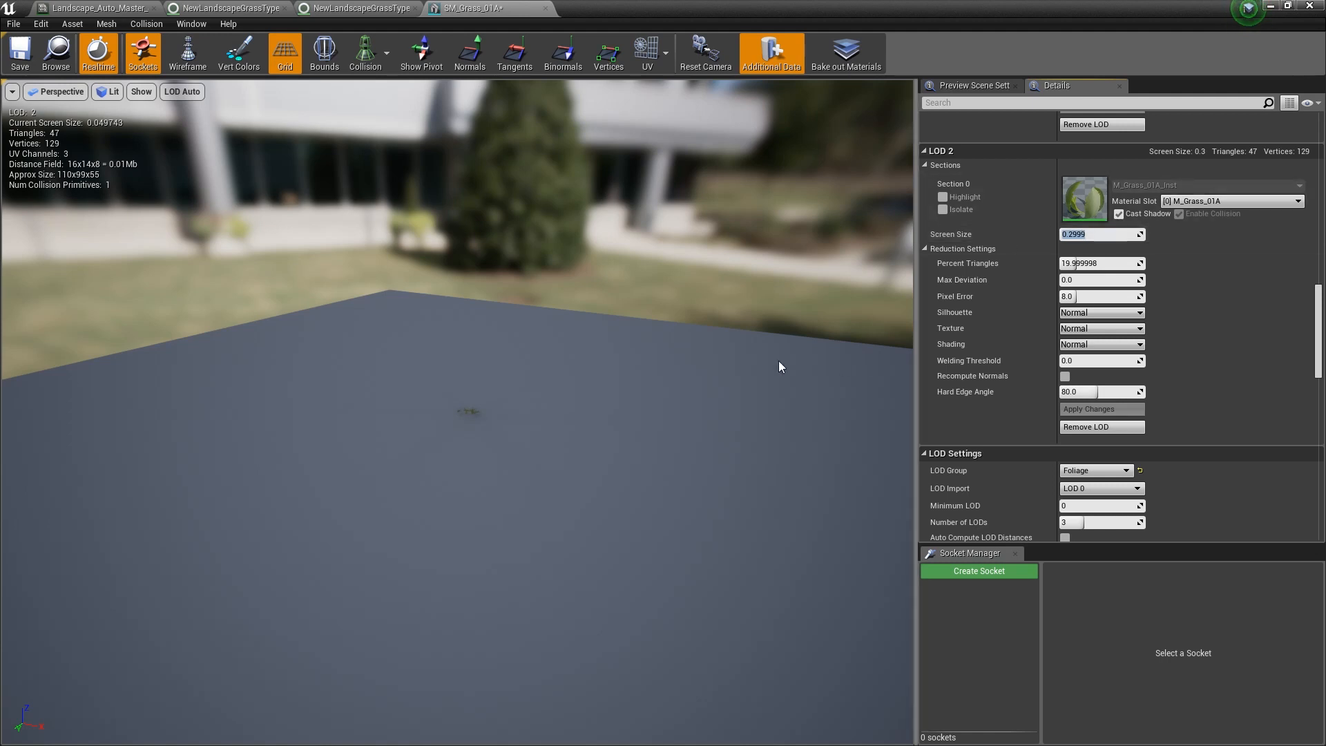
- Try a Screen Size of 0.2 for LOD 2, checking the LOD switch from near and far and comparing it with LOD 1's setting
{"action": "key", "text": "w"}
{"action": "mouse_move", "coordinate": [781, 367]}
{"action": "right_mouse_down"}
{"action": "mouse_move", "coordinate": [775, 350]}
{"action": "mouse_move", "coordinate": [788, 366]}
{"action": "right_mouse_up"}
{"action": "key", "text": "w"}
{"action": "key", "text": "w"}
{"action": "right_click_drag", "start_coordinate": [474, 297], "coordinate": [480, 300]}
{"action": "key", "text": "s"}
{"action": "key", "text": "w"}
{"action": "key", "text": "s"}
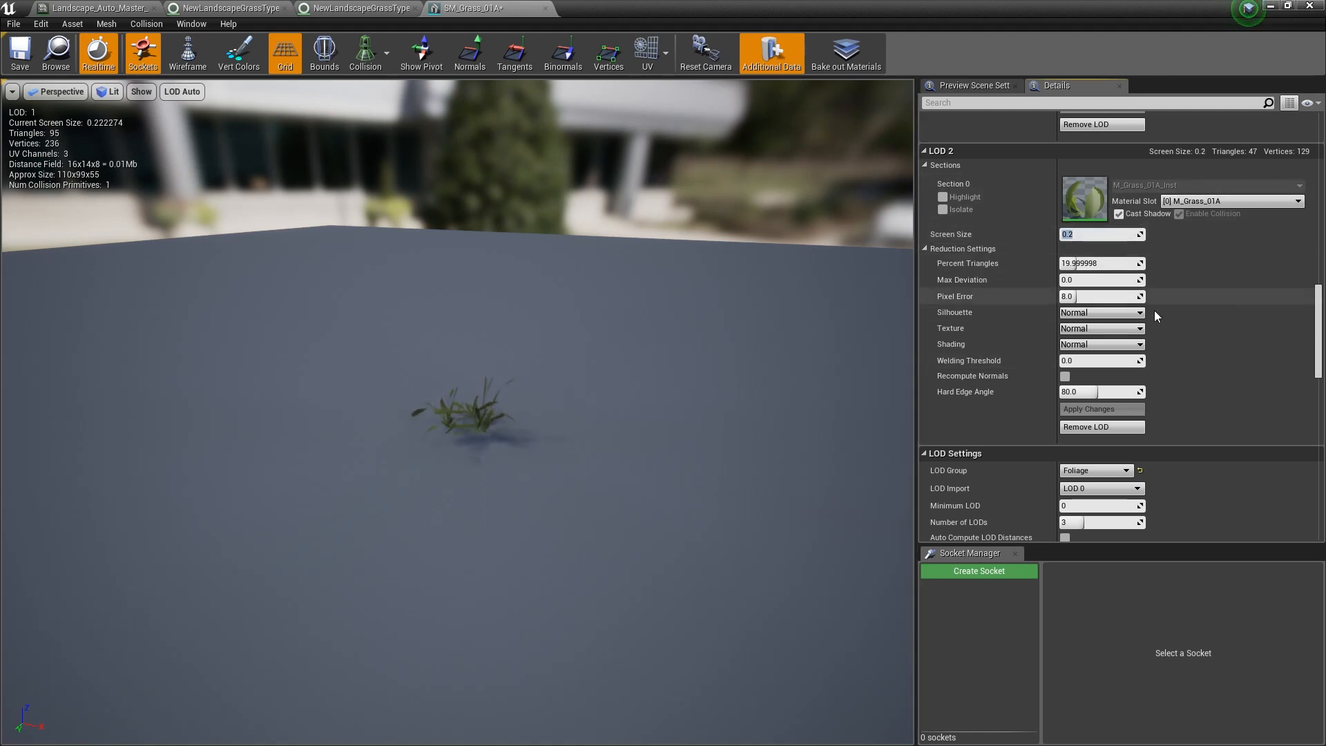
{"action": "scroll", "coordinate": [1154, 309], "scroll_direction": "up", "scroll_amount": 5}
{"action": "scroll", "coordinate": [1154, 309], "scroll_direction": "up", "scroll_amount": 3}
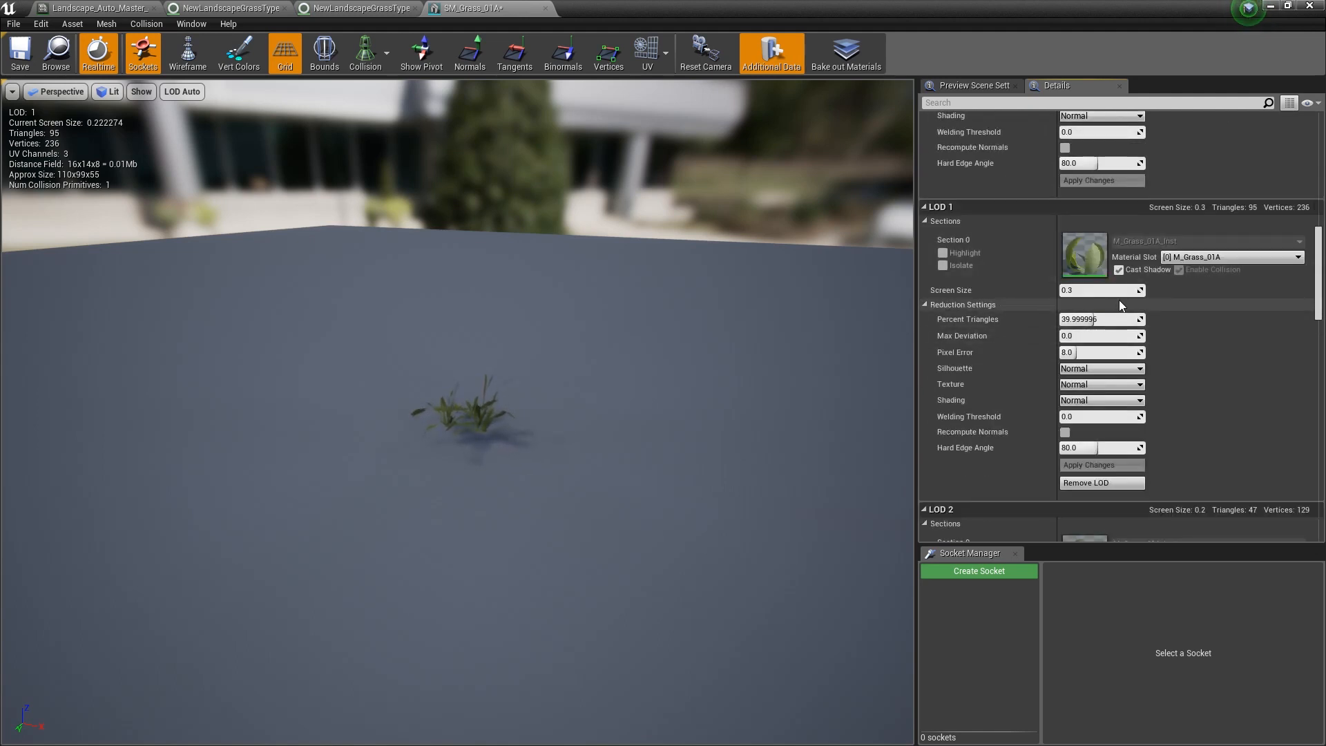
{"action": "scroll", "coordinate": [1166, 366], "scroll_direction": "down", "scroll_amount": 4}
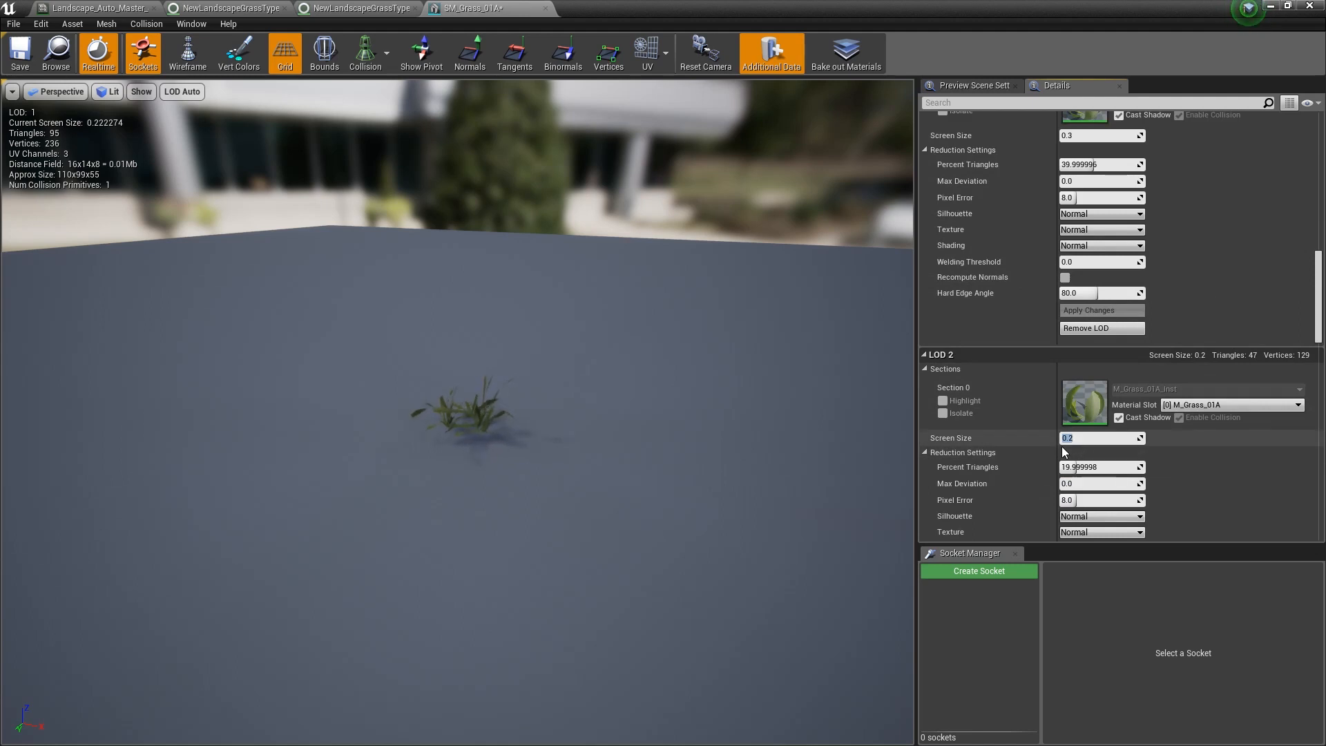
{"action": "left_click", "coordinate": [1090, 439]}
{"action": "key", "text": "Return"}
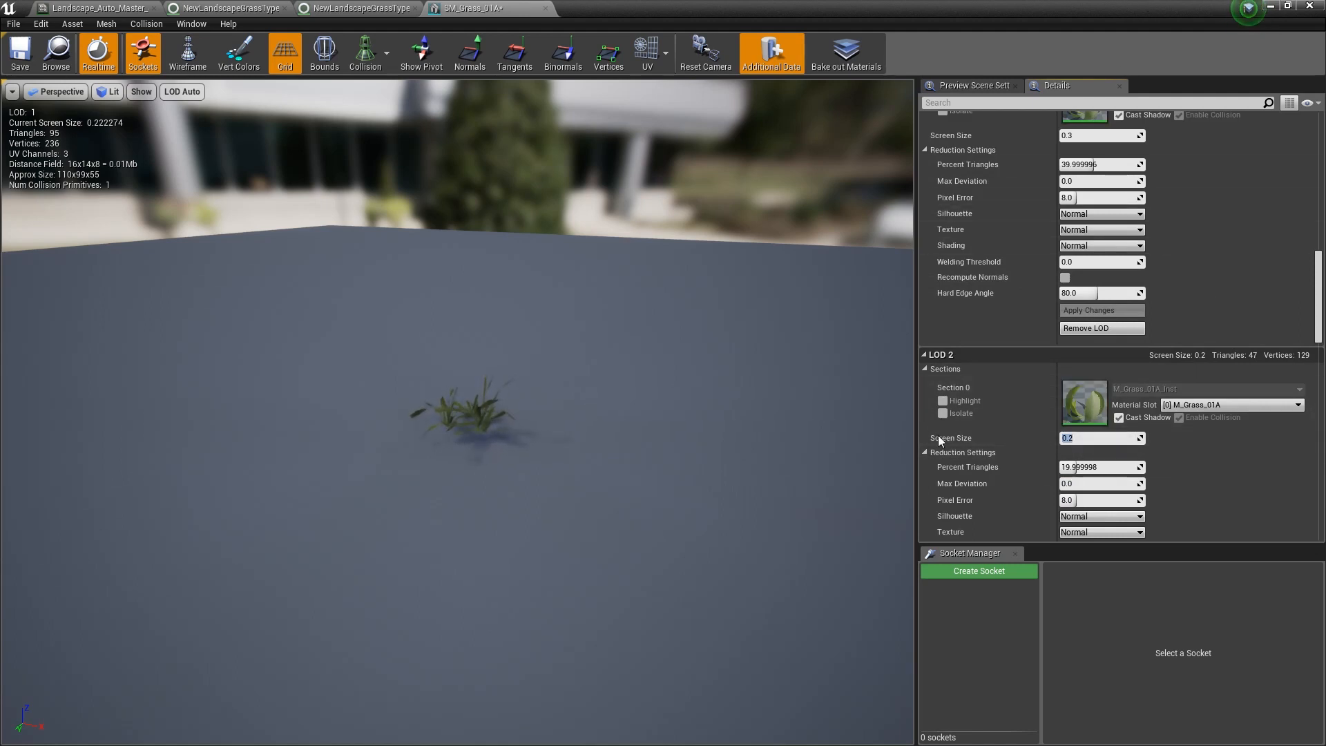
- Set the Screen Size of LOD 2 to 0.15 and check the switch from LOD 1 at a distance
{"action": "left_click", "coordinate": [1088, 439]}
{"action": "key", "text": "w"}
{"action": "mouse_move", "coordinate": [500, 441]}
{"action": "right_mouse_down"}
{"action": "mouse_move", "coordinate": [511, 460]}
{"action": "mouse_move", "coordinate": [514, 439]}
{"action": "right_mouse_up"}
{"action": "key", "text": "s"}
{"action": "key", "text": "w"}
{"action": "key", "text": "s"}
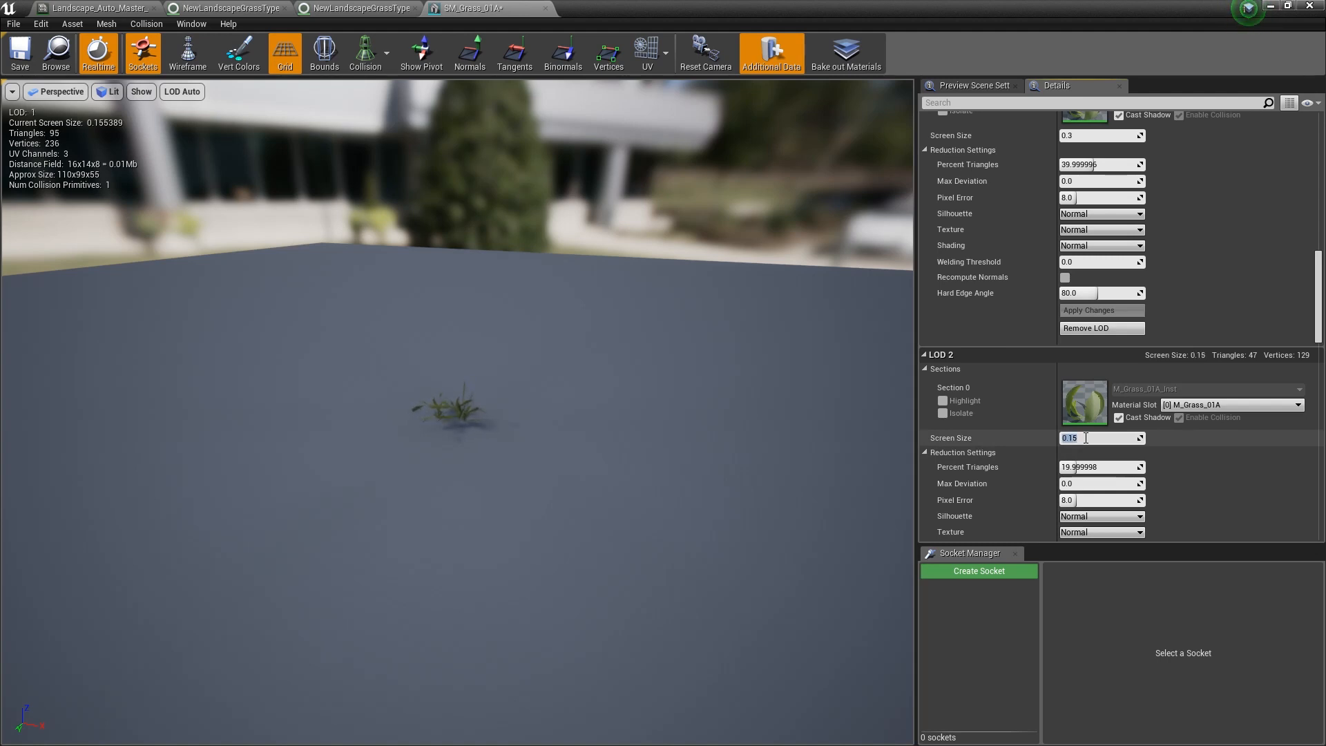
{"action": "right_click_drag", "start_coordinate": [553, 320], "coordinate": [550, 318]}
{"action": "key", "text": "s"}
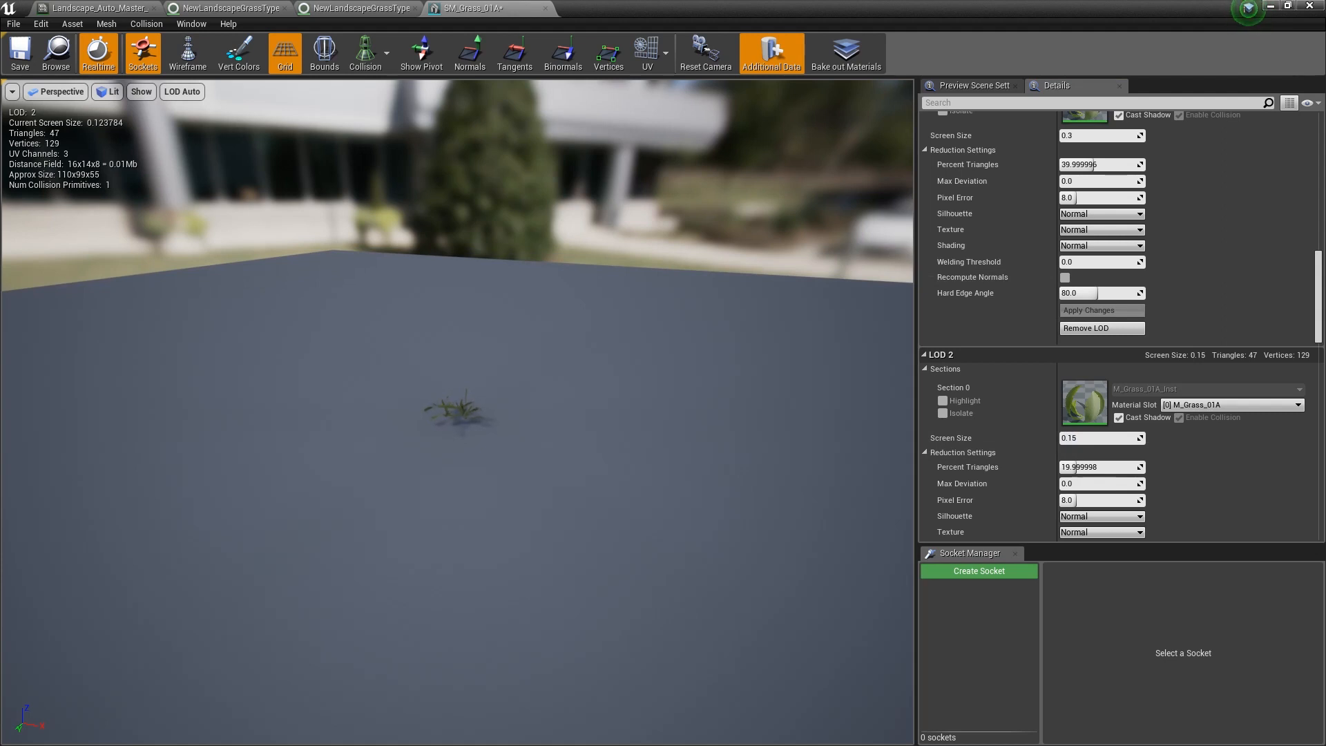
- Examine the LOD 1 to LOD 2 transition repeatedly at varying distances and save the grass mesh
{"action": "scroll", "coordinate": [561, 341], "scroll_direction": "up", "scroll_amount": 5}
{"action": "right_click_drag", "start_coordinate": [214, 220], "coordinate": [214, 221]}
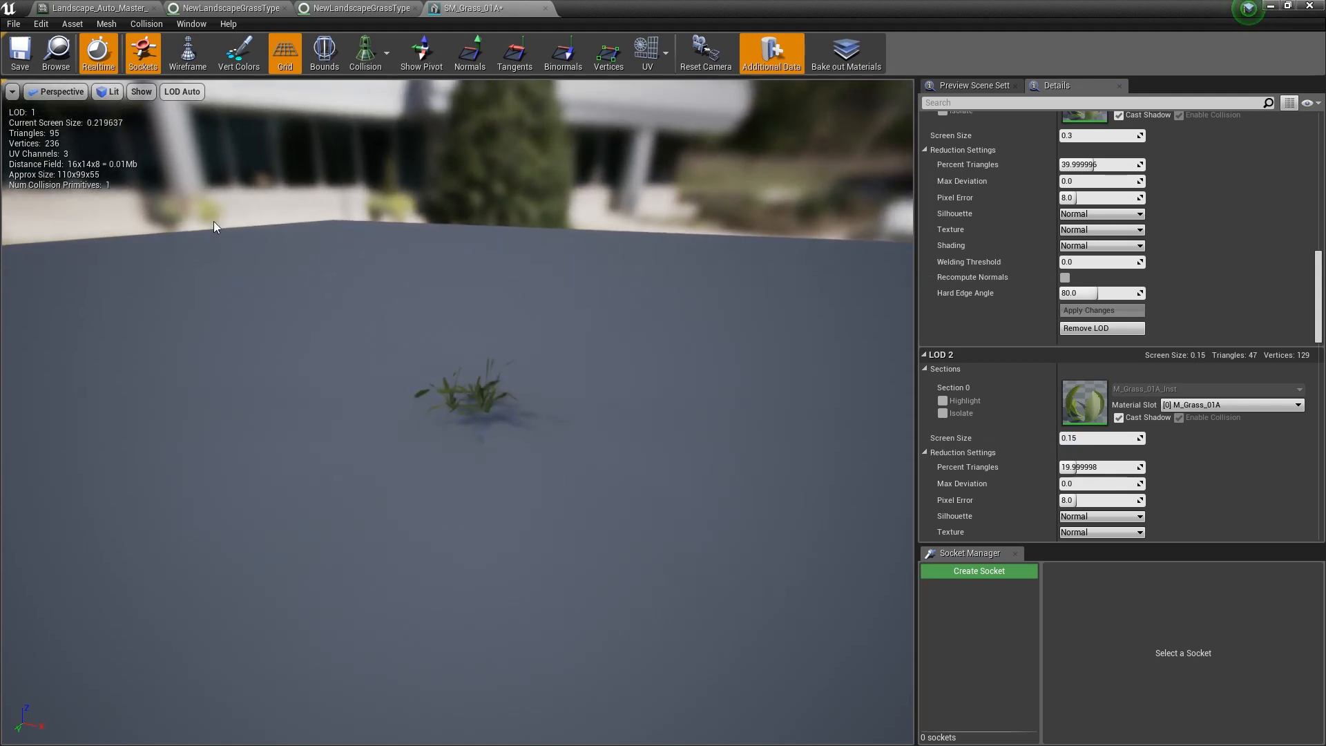
{"action": "key", "text": "w"}
{"action": "right_click_drag", "start_coordinate": [49, 145], "coordinate": [58, 147]}
{"action": "key", "text": "s"}
{"action": "key", "text": "w"}
{"action": "key", "text": "s"}
{"action": "key", "text": "s"}
{"action": "key", "text": "w"}
{"action": "key", "text": "s"}
{"action": "key", "text": "w"}
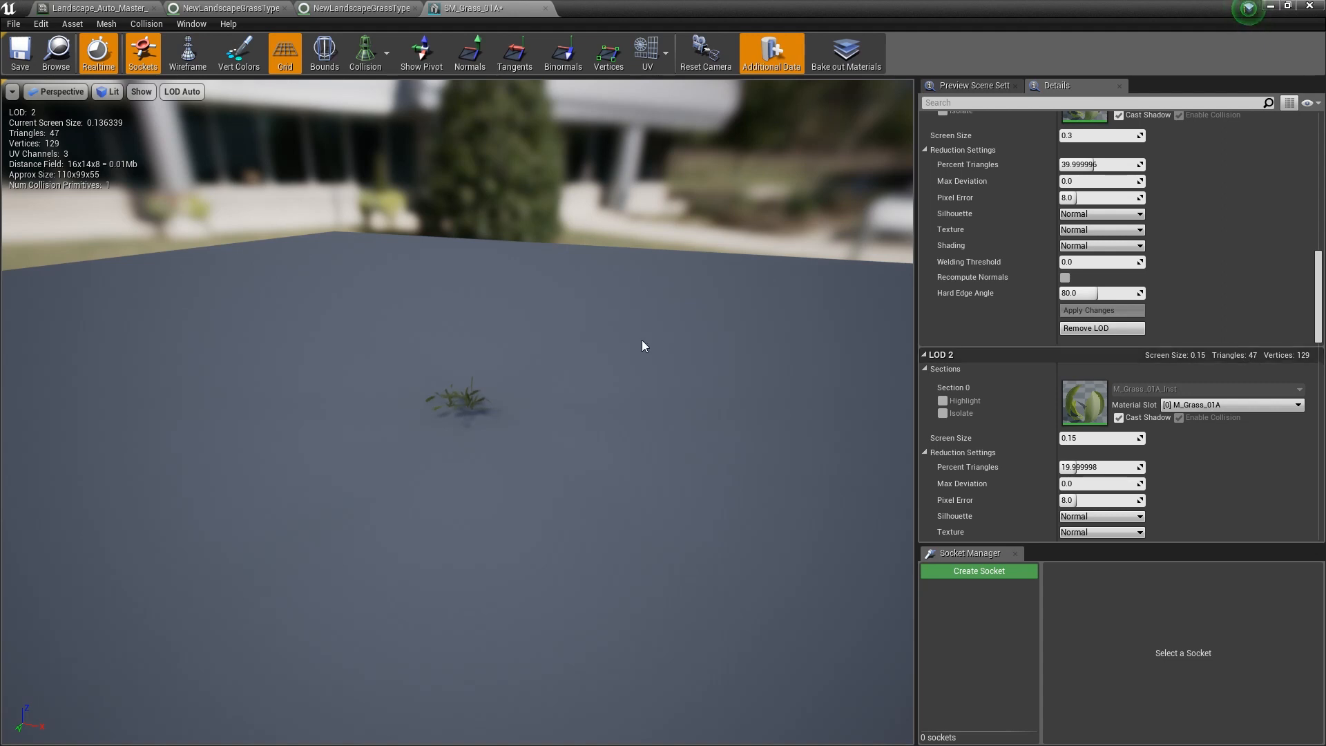
{"action": "key", "text": "w"}
{"action": "right_click_drag", "start_coordinate": [622, 387], "coordinate": [535, 392]}
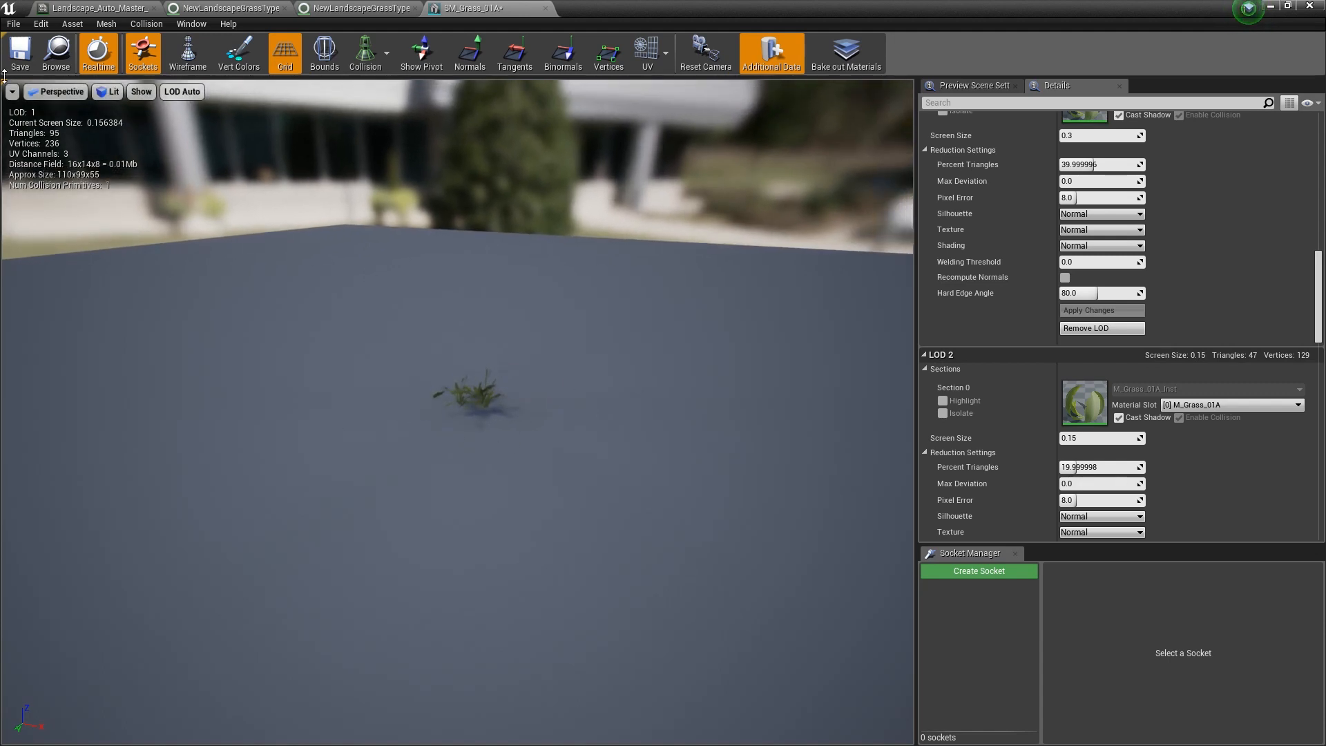
{"action": "left_click", "coordinate": [20, 56]}
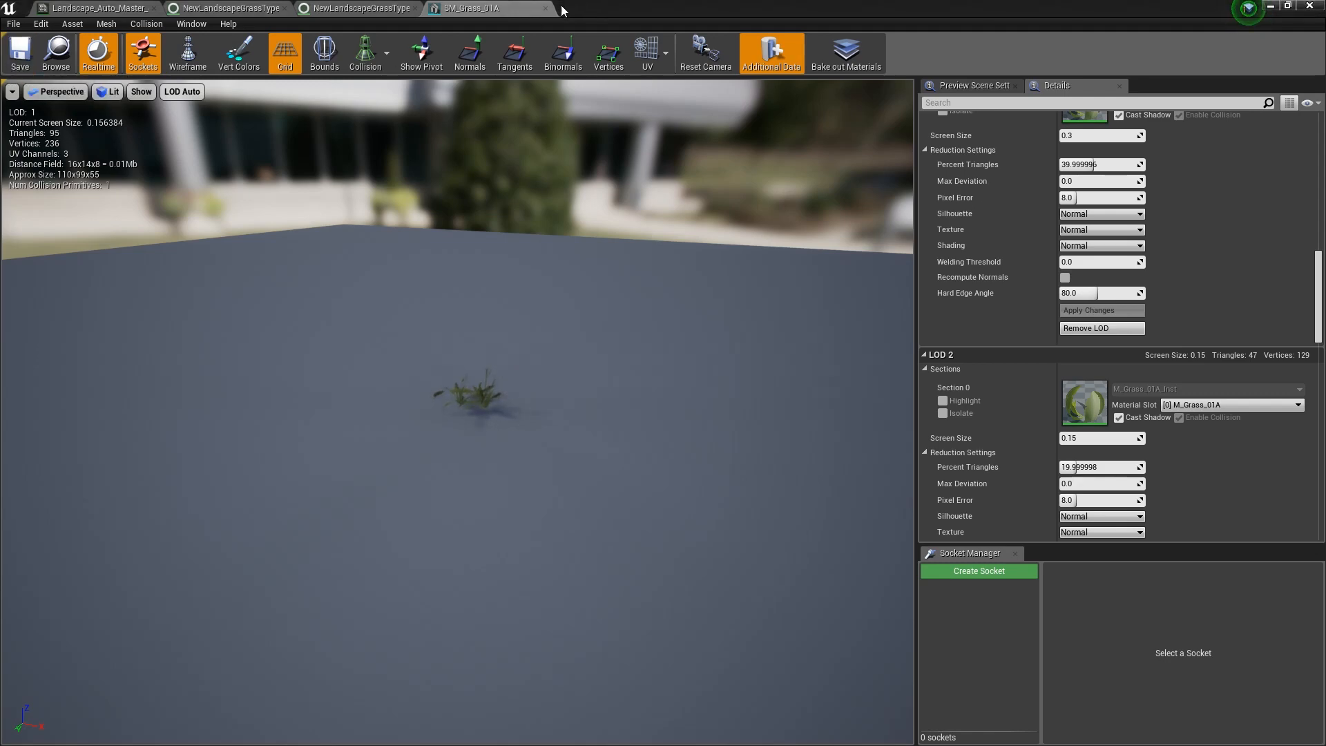
- Return to the landscape level, expand its viewport to immersive mode and minimize the mesh editor
{"action": "double_click", "coordinate": [563, 9]}
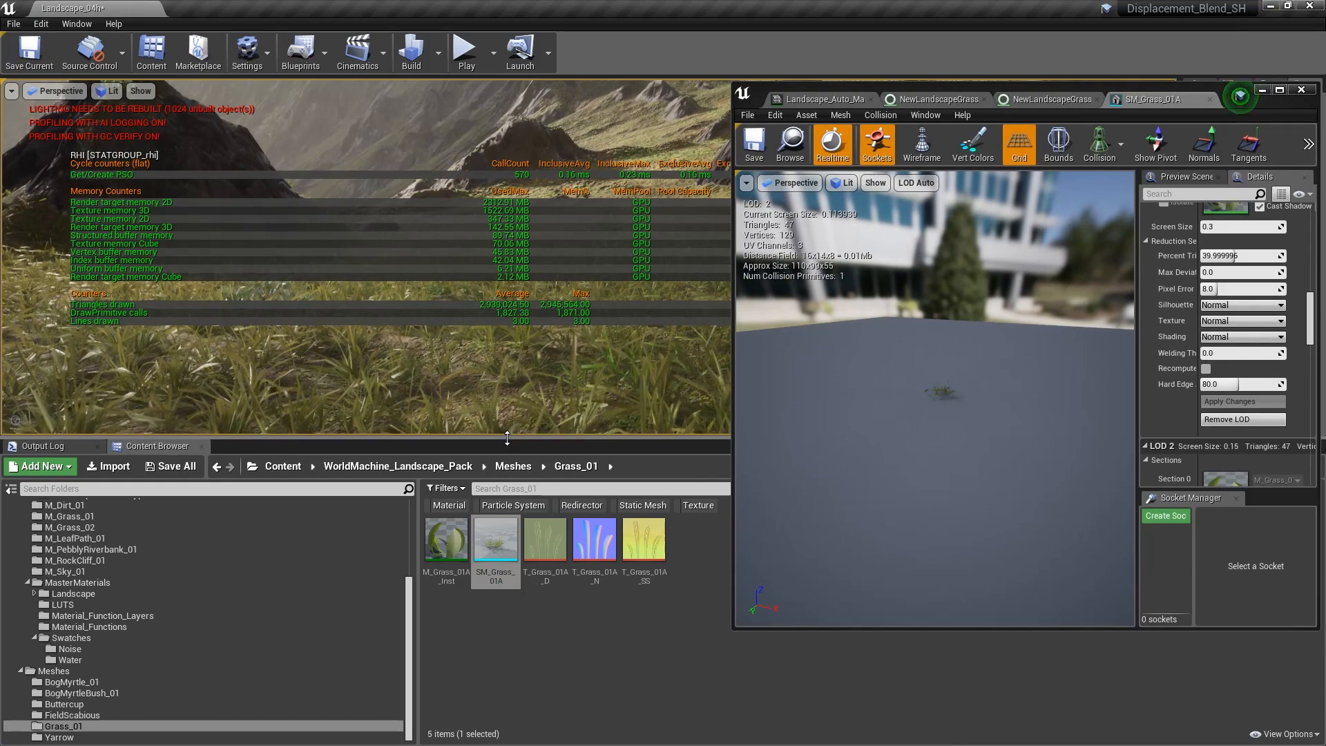
{"action": "left_click_drag", "start_coordinate": [507, 436], "coordinate": [491, 583]}
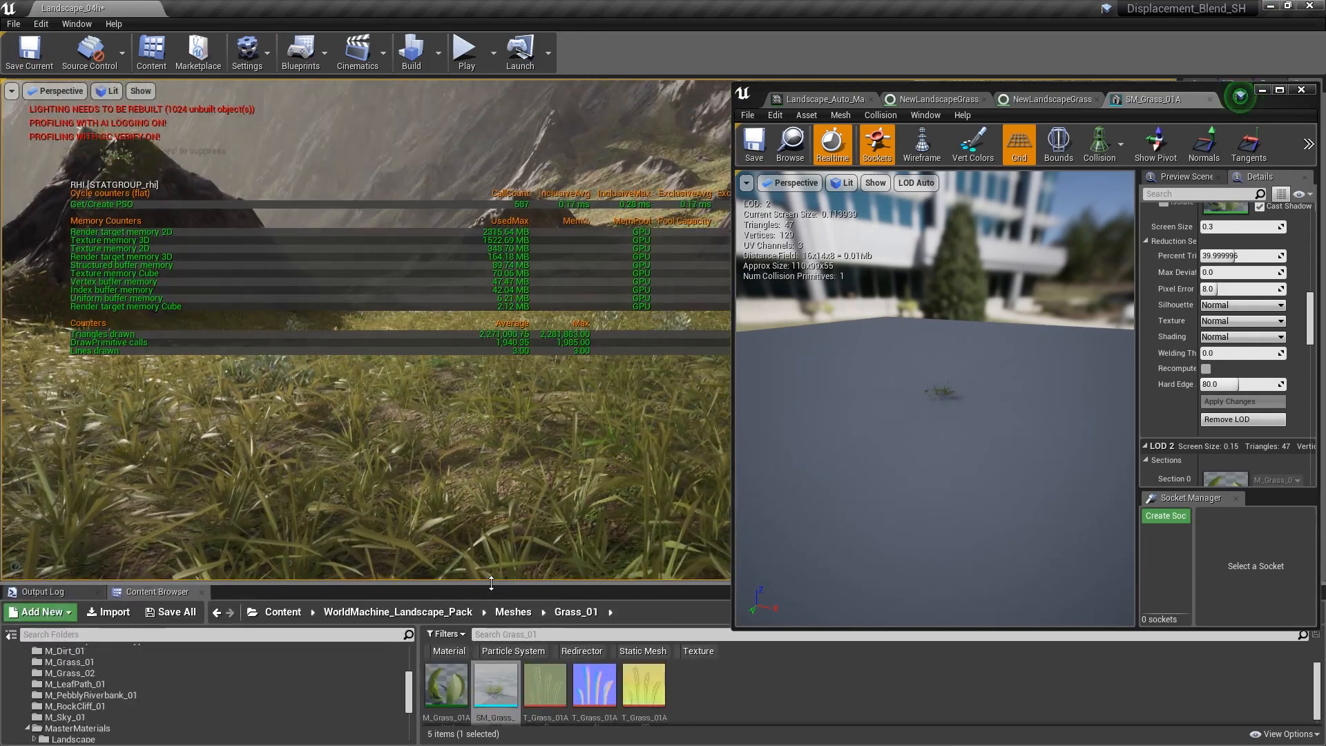
{"action": "right_click_drag", "start_coordinate": [504, 447], "coordinate": [485, 447]}
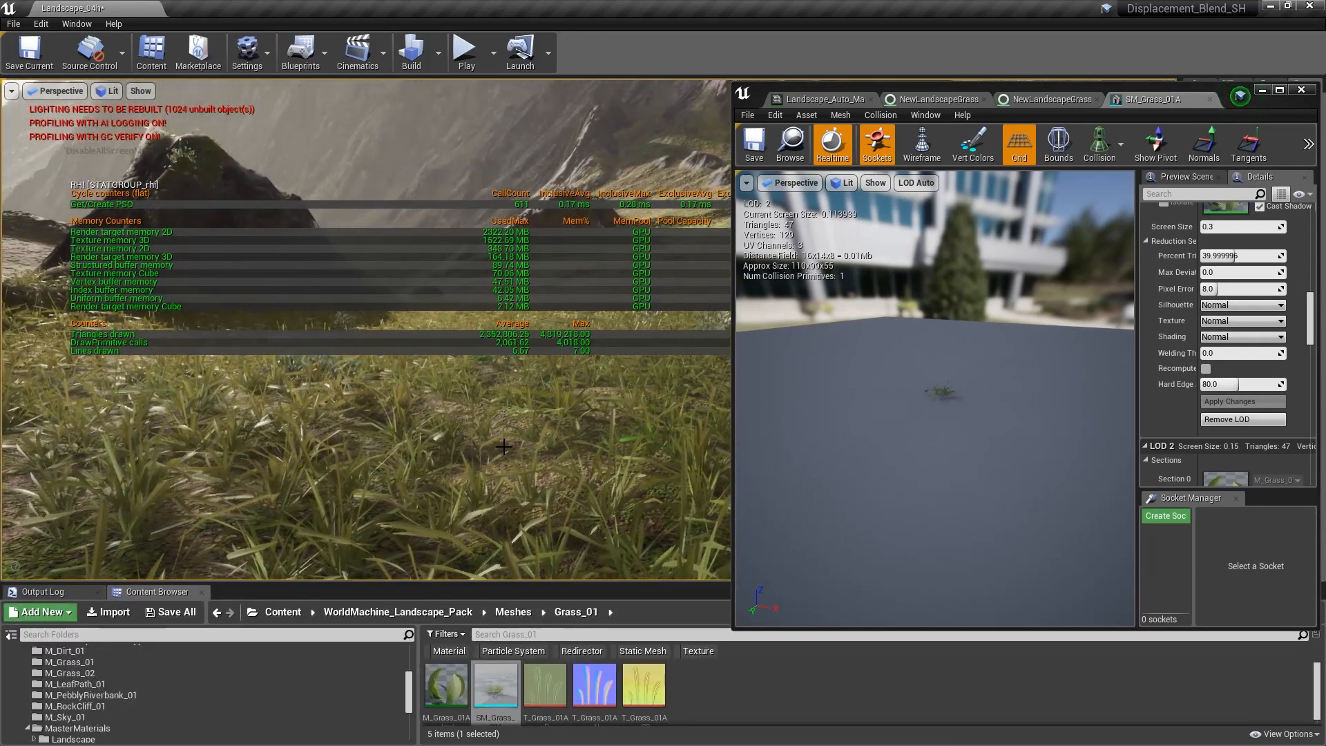
{"action": "key", "text": "F11"}
{"action": "left_click_drag", "start_coordinate": [1215, 94], "coordinate": [1198, 93]}
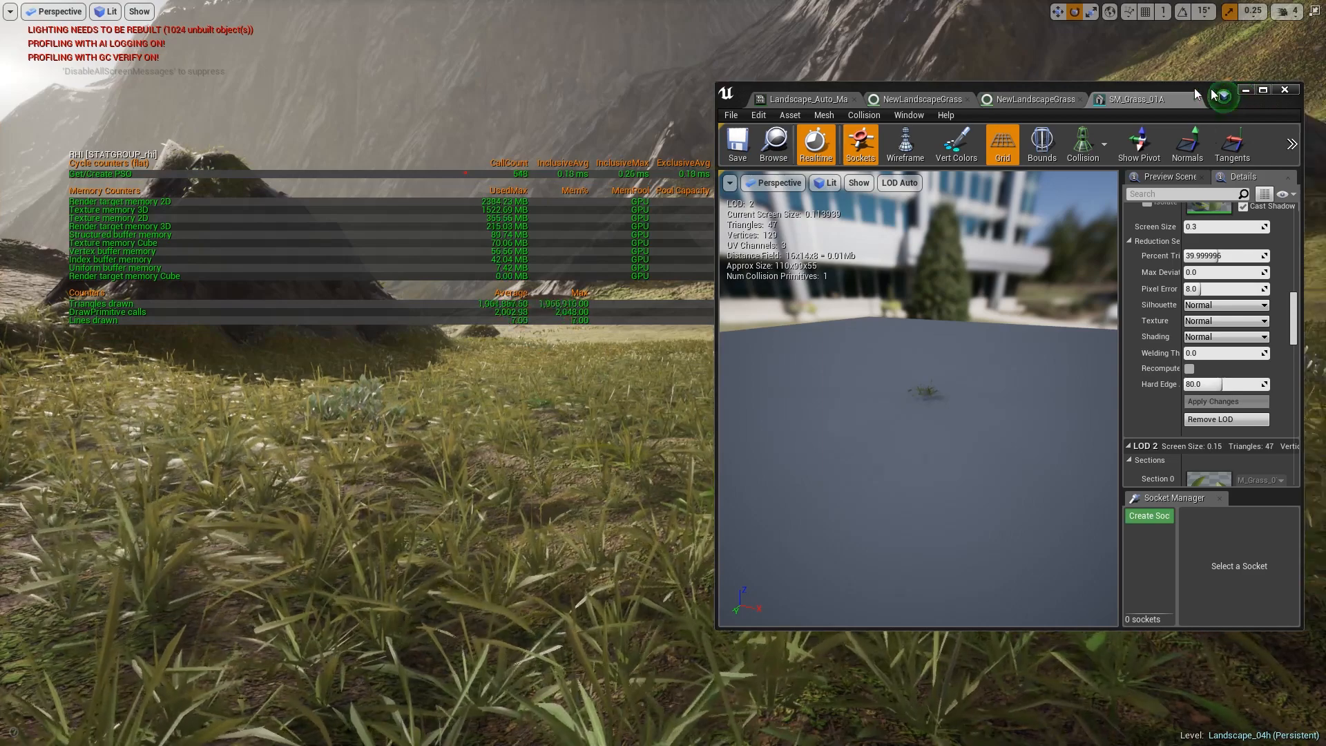
{"action": "left_click", "coordinate": [1245, 90]}
- Examine the grass from several spots in the landscape and compare the triangles drawn in the RHI statistics
{"action": "key", "text": "w"}
{"action": "mouse_move", "coordinate": [554, 347]}
{"action": "right_mouse_down"}
{"action": "mouse_move", "coordinate": [539, 369]}
{"action": "mouse_move", "coordinate": [534, 330]}
{"action": "right_mouse_up"}
{"action": "key", "text": "s"}
{"action": "key", "text": "w"}
{"action": "key", "text": "w"}
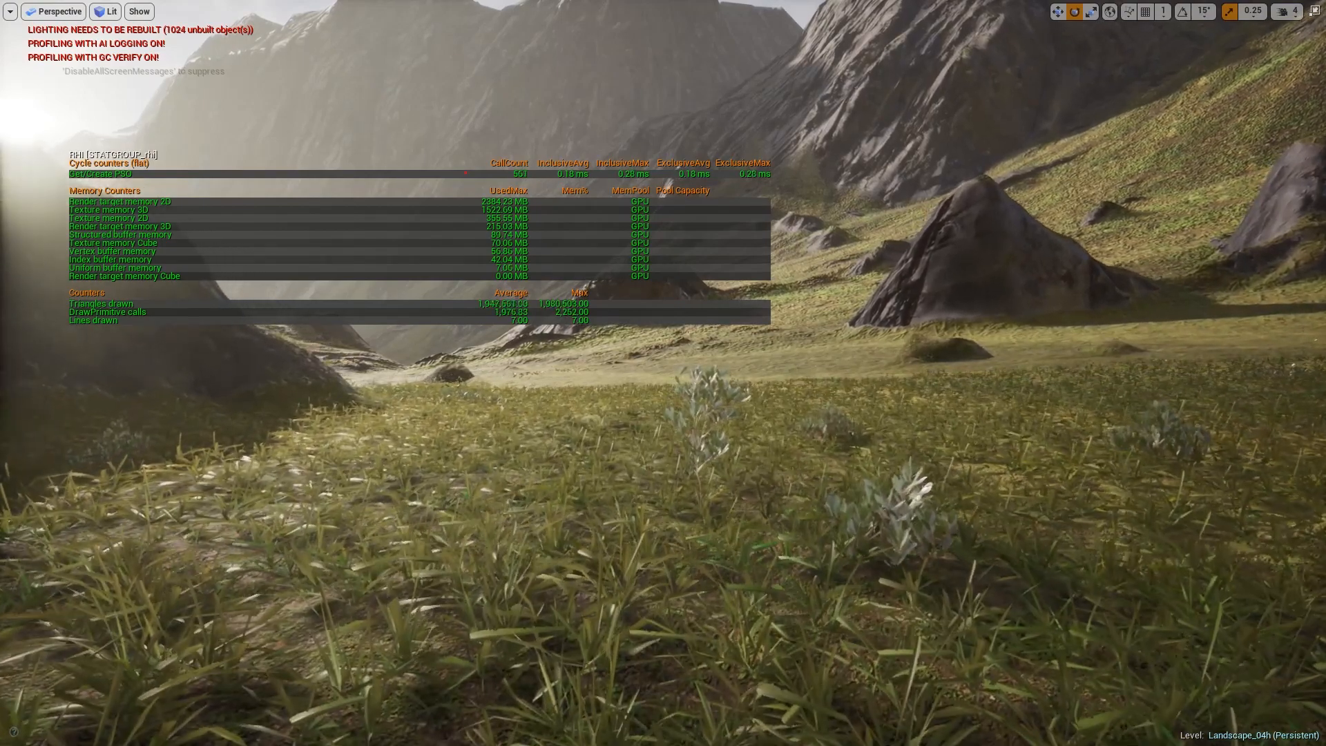
{"action": "left_click", "coordinate": [10, 12]}
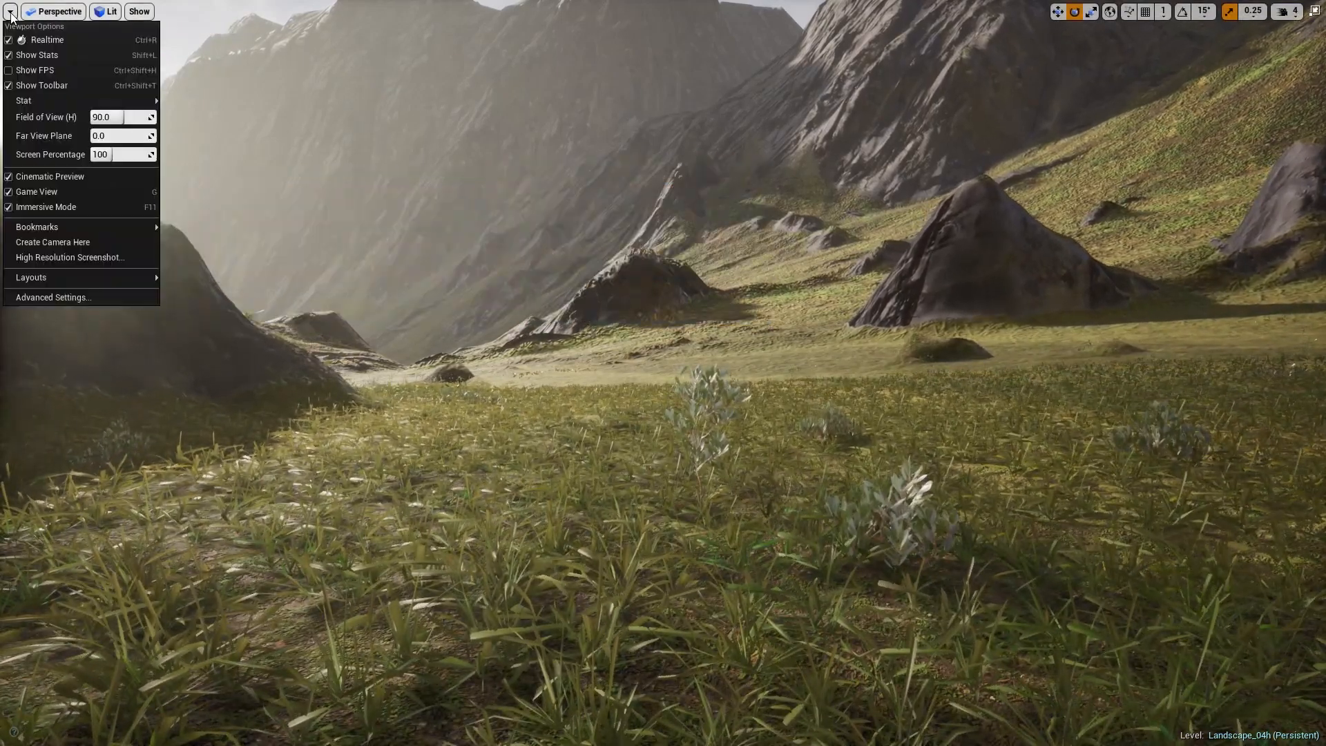
{"action": "left_click", "coordinate": [591, 366]}
{"action": "key", "text": "w"}
{"action": "key", "text": "d"}
{"action": "right_click_drag", "start_coordinate": [591, 367], "coordinate": [686, 512]}
{"action": "key", "text": "w"}
{"action": "key", "text": "d"}
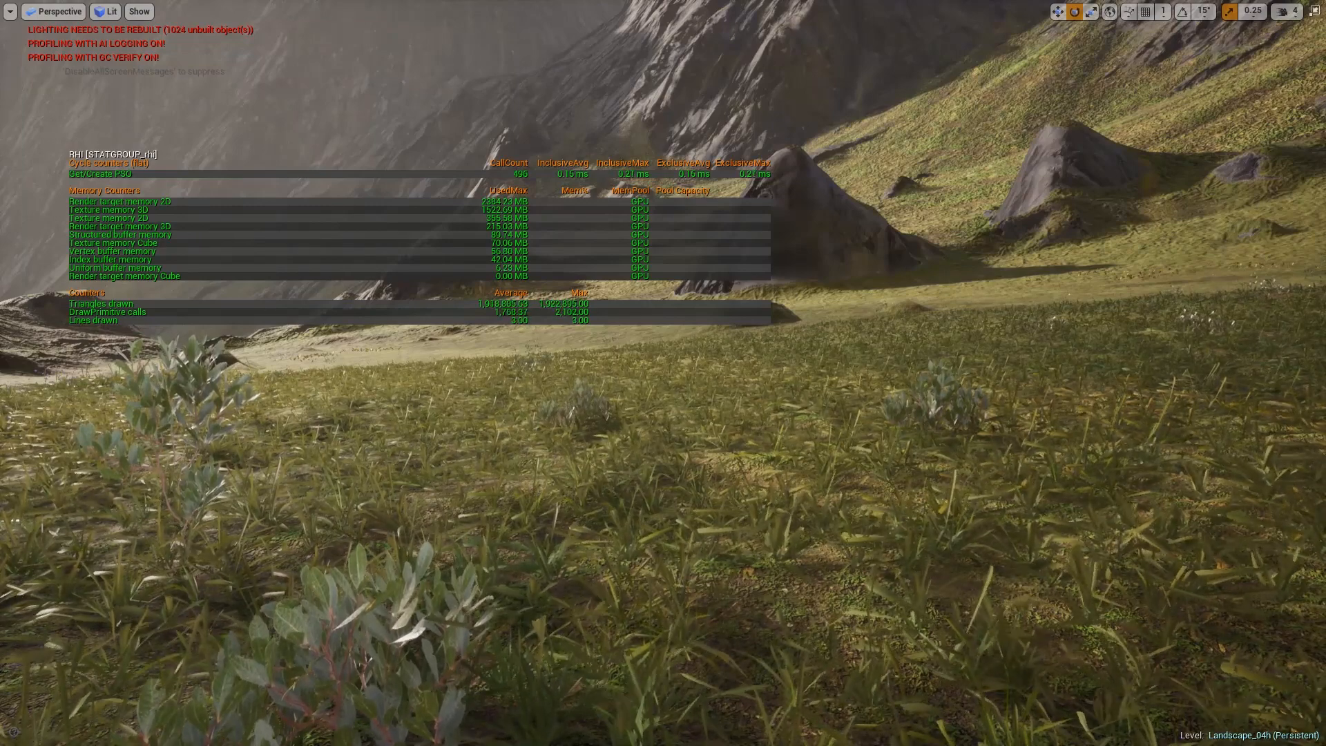
- Bring back the SM_Grass_01A editor, widen its details area and review LOD 0's reduction settings against the level's grass
{"action": "left_click_drag", "start_coordinate": [0, 83], "coordinate": [582, 99]}
{"action": "scroll", "coordinate": [650, 358], "scroll_direction": "up", "scroll_amount": 4}
{"action": "scroll", "coordinate": [649, 358], "scroll_direction": "up", "scroll_amount": 1}
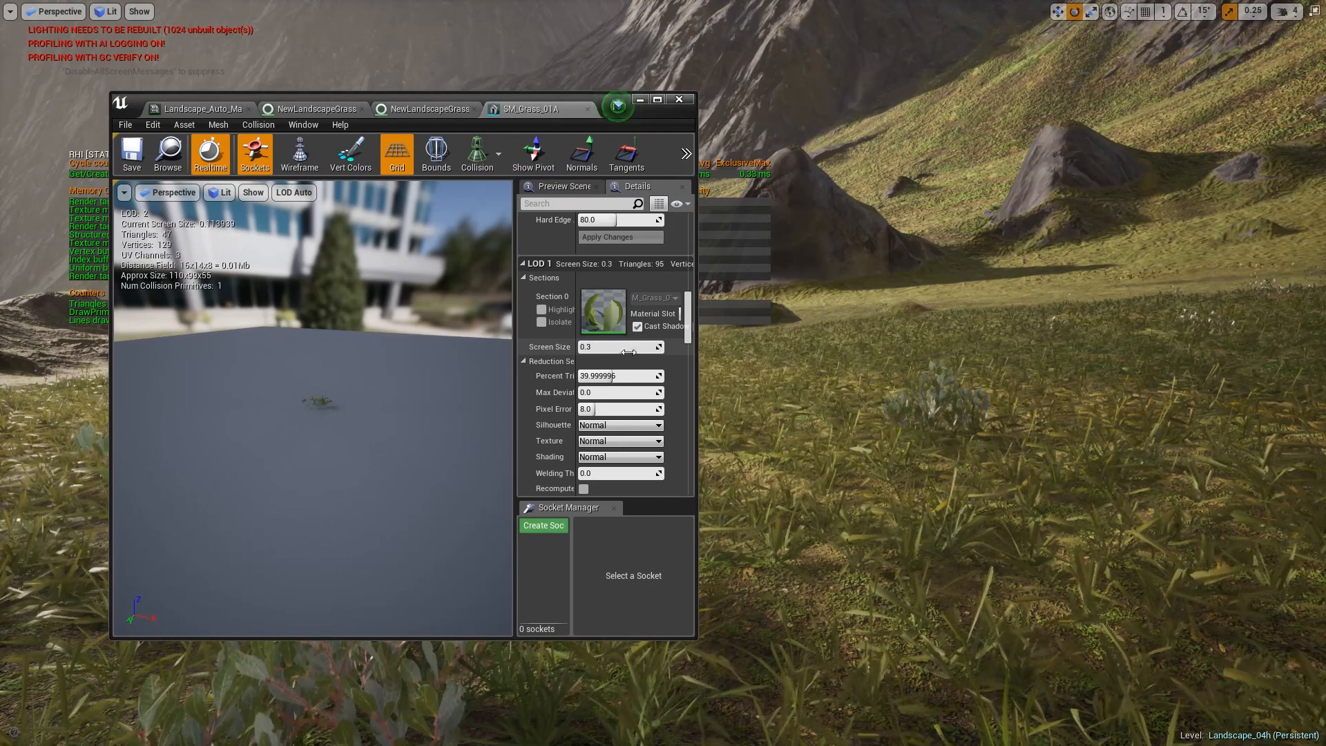
{"action": "scroll", "coordinate": [622, 356], "scroll_direction": "up", "scroll_amount": 10}
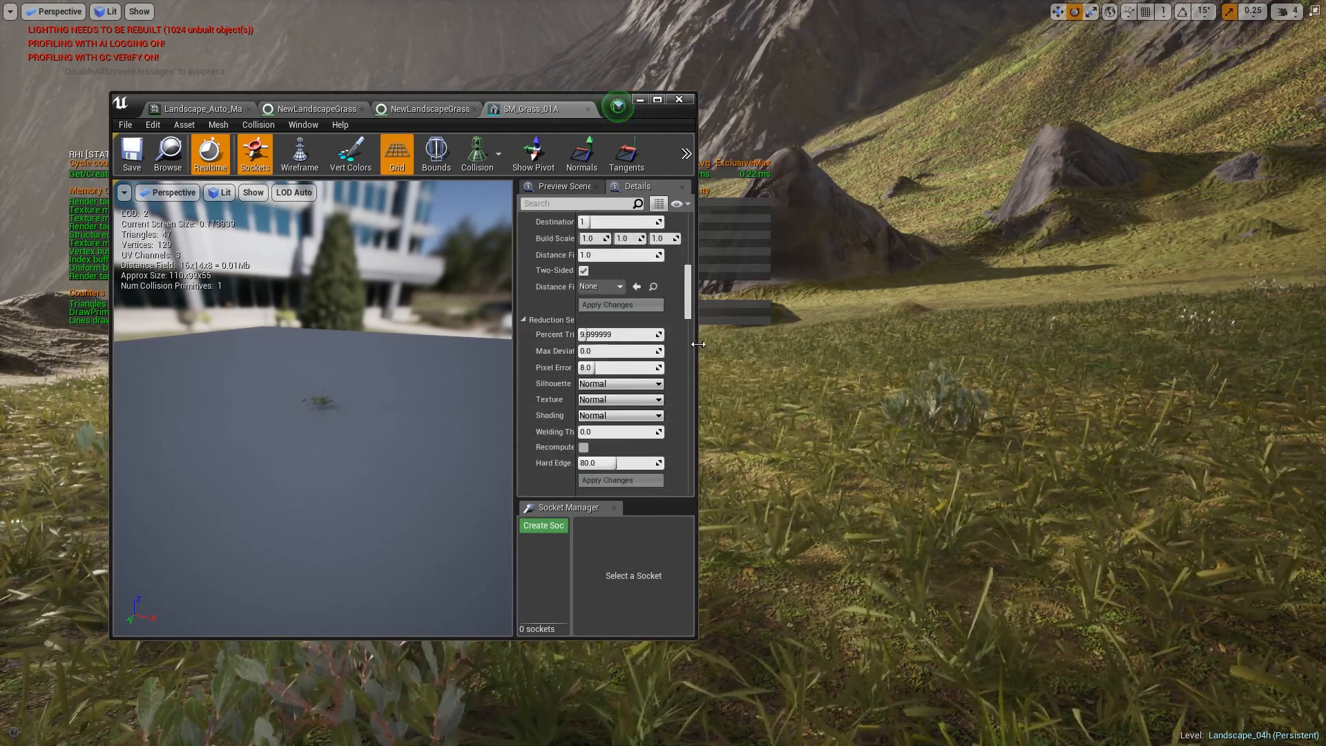
{"action": "left_click_drag", "start_coordinate": [699, 344], "coordinate": [820, 345]}
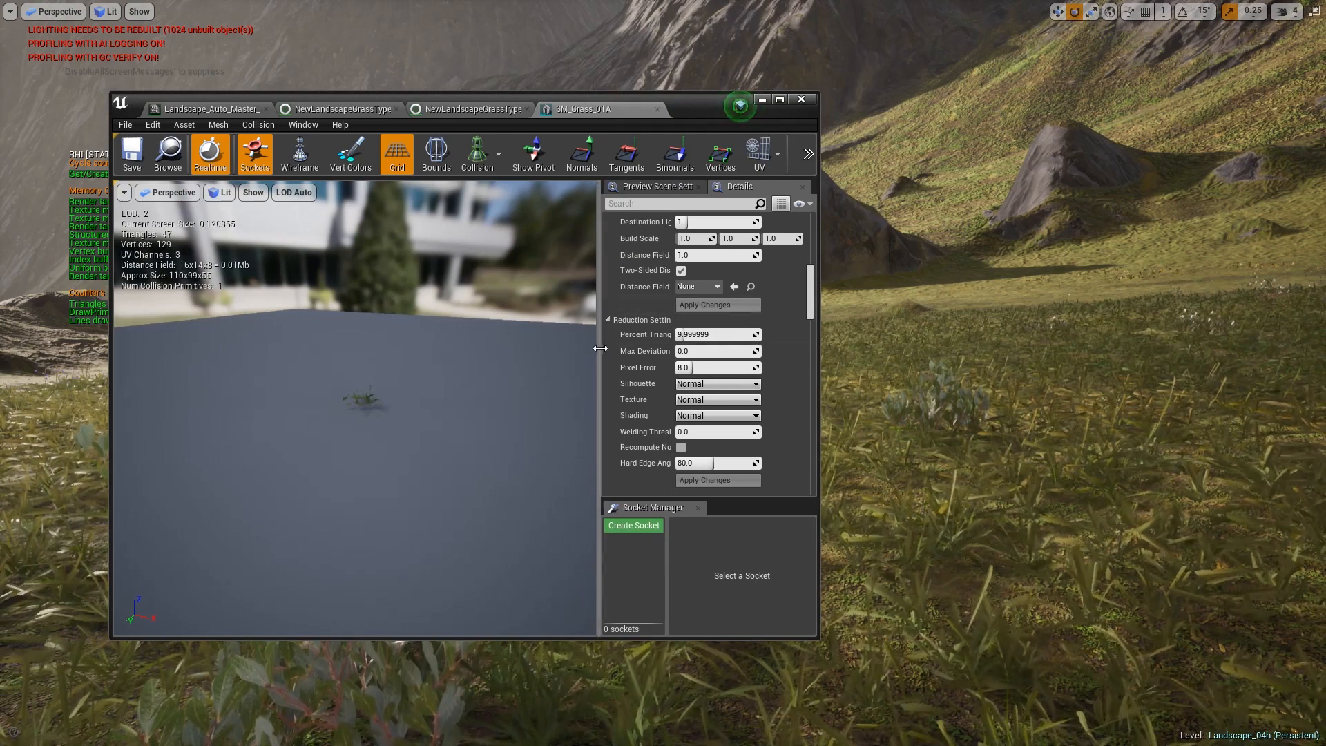
{"action": "left_click_drag", "start_coordinate": [601, 348], "coordinate": [466, 348]}
{"action": "scroll", "coordinate": [738, 375], "scroll_direction": "up", "scroll_amount": 1}
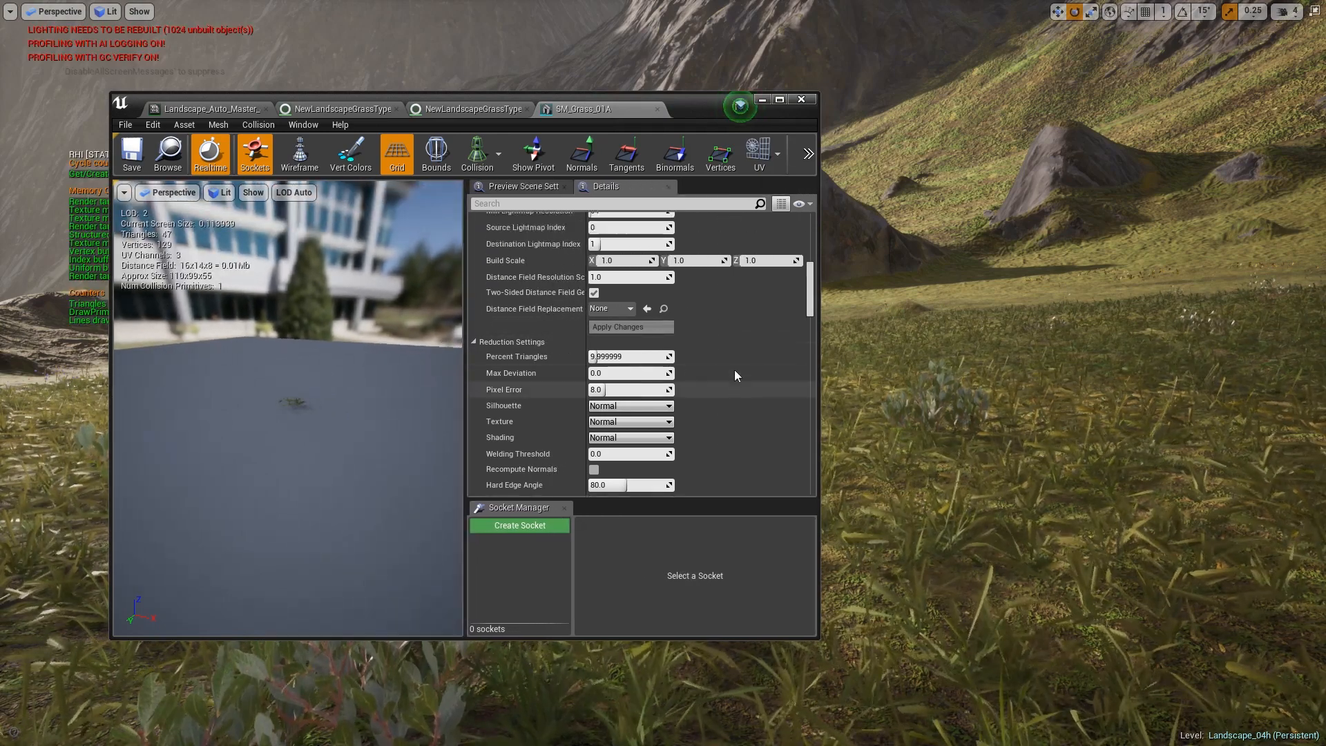
{"action": "scroll", "coordinate": [735, 370], "scroll_direction": "up", "scroll_amount": 2}
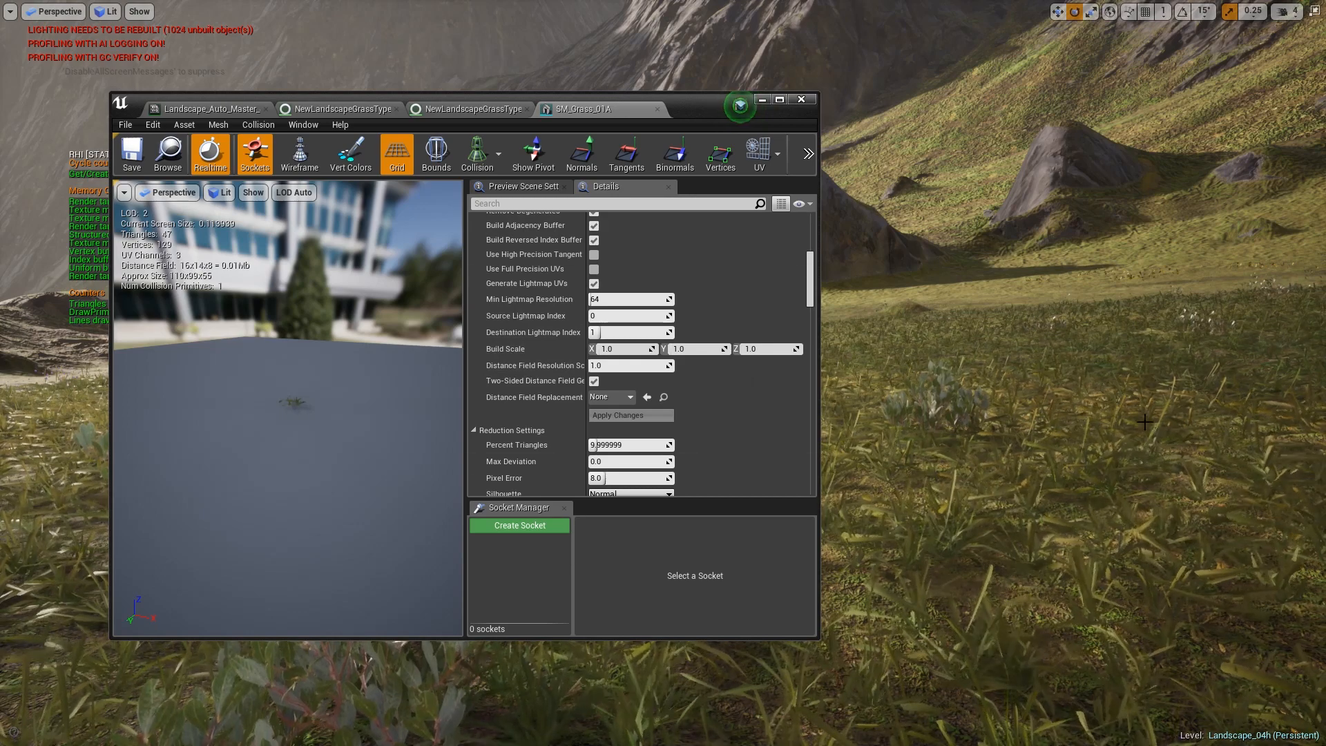
{"action": "left_click_drag", "start_coordinate": [542, 96], "coordinate": [0, 387]}
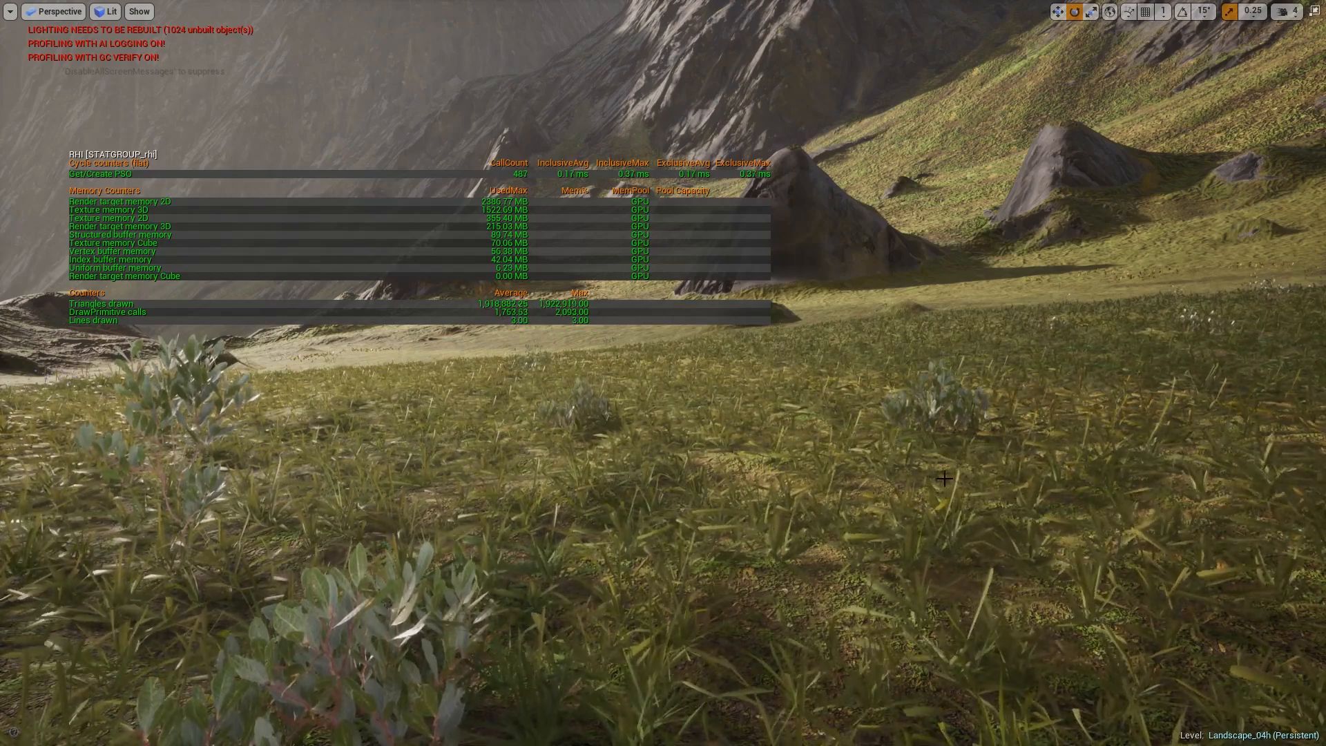
- Set the Percent Triangles of LOD 0 to 20 and narrow the mesh editor window to reveal the RHI statistics
{"action": "right_click_drag", "start_coordinate": [945, 478], "coordinate": [901, 498]}
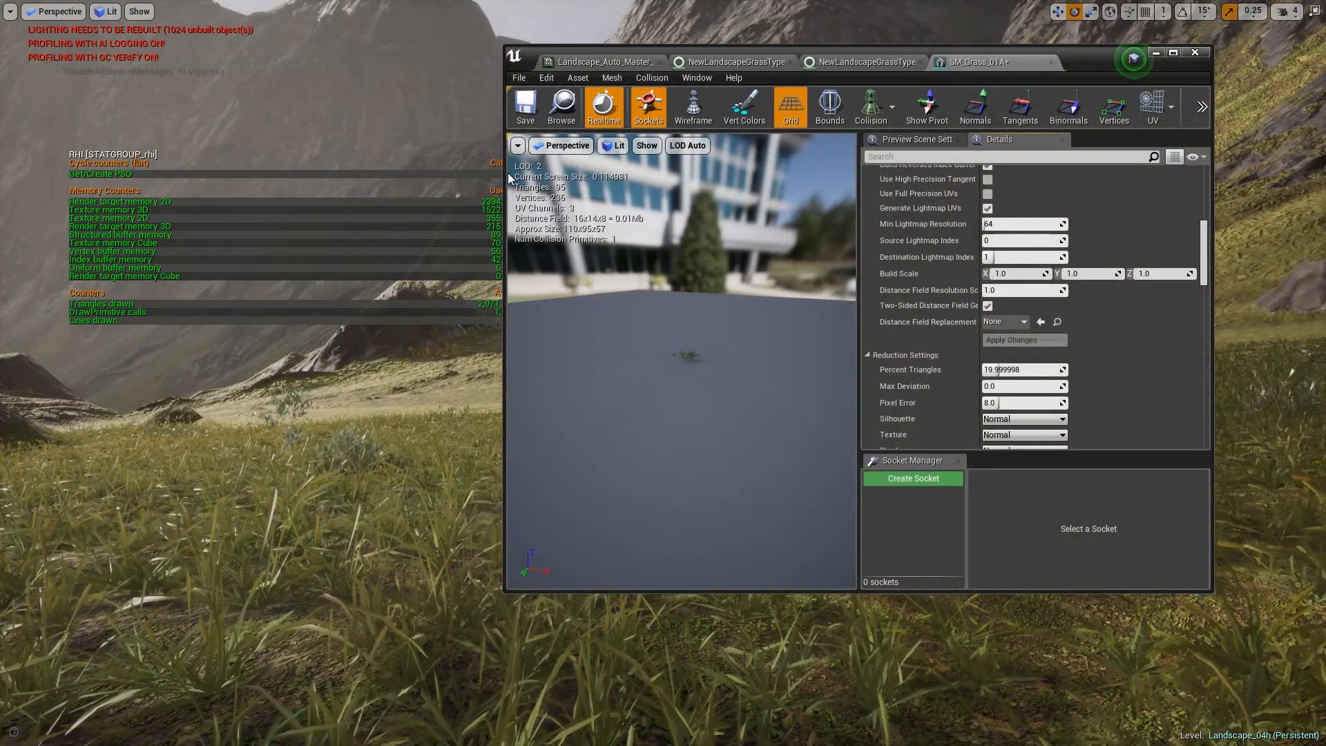
{"action": "left_click_drag", "start_coordinate": [504, 168], "coordinate": [864, 168]}
{"action": "left_click", "coordinate": [902, 59]}
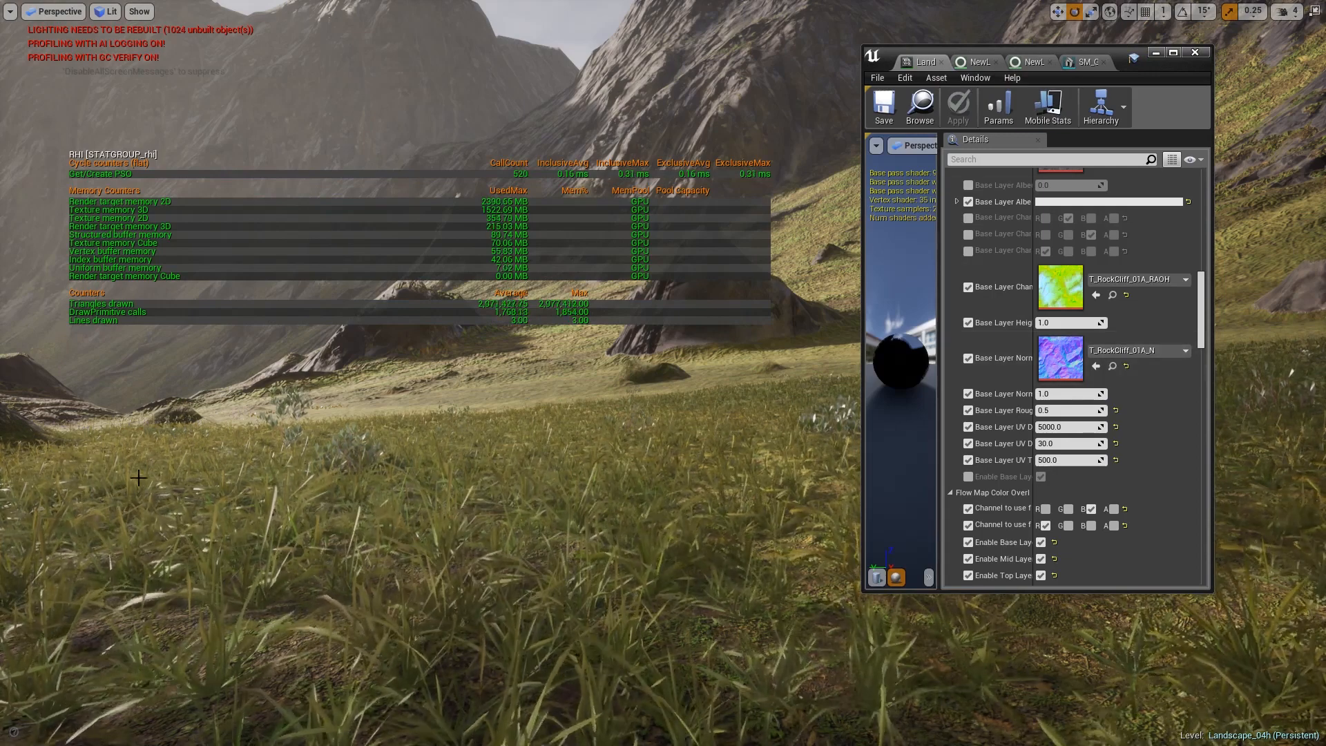
- Open the grass material instance from SM_Grass_01A's material slot and widen the window and parameter names for reading
{"action": "left_click", "coordinate": [1081, 64]}
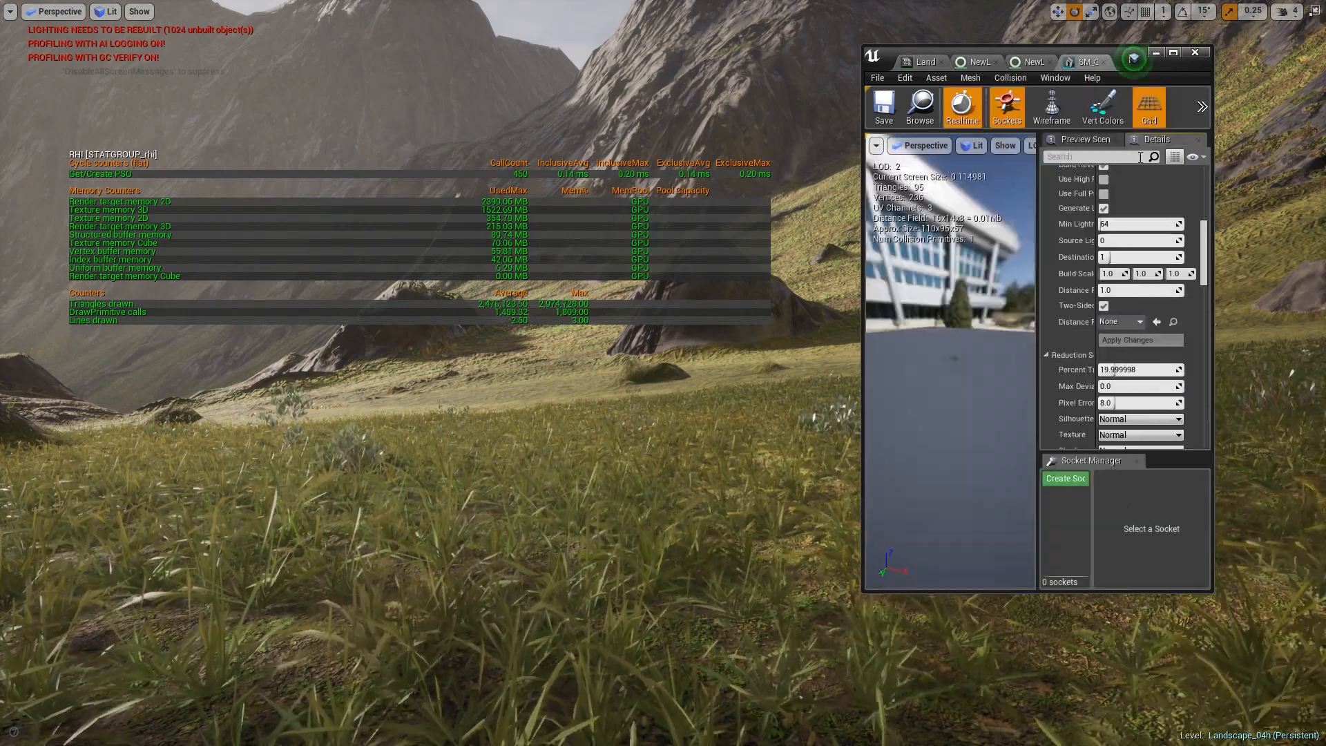
{"action": "scroll", "coordinate": [1206, 269], "scroll_direction": "up", "scroll_amount": 5}
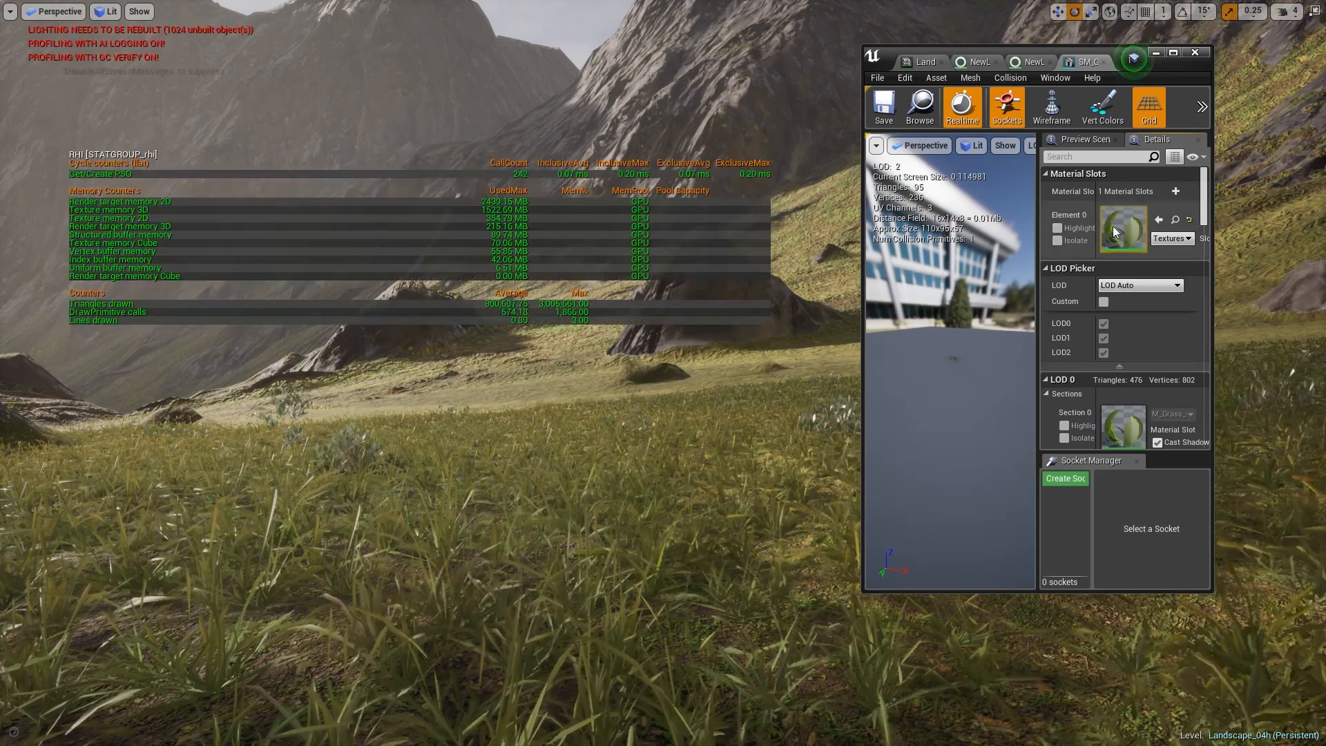
{"action": "double_click", "coordinate": [1126, 223]}
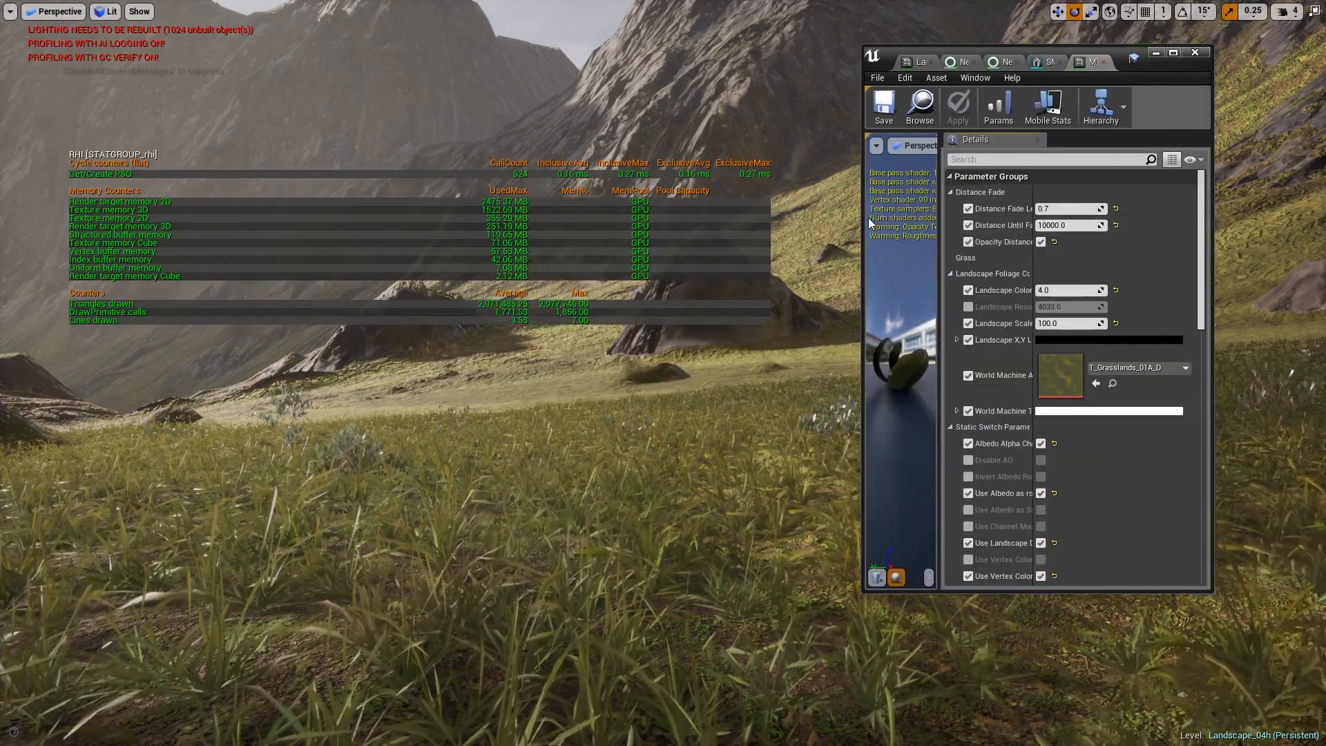
{"action": "left_click_drag", "start_coordinate": [864, 223], "coordinate": [688, 223]}
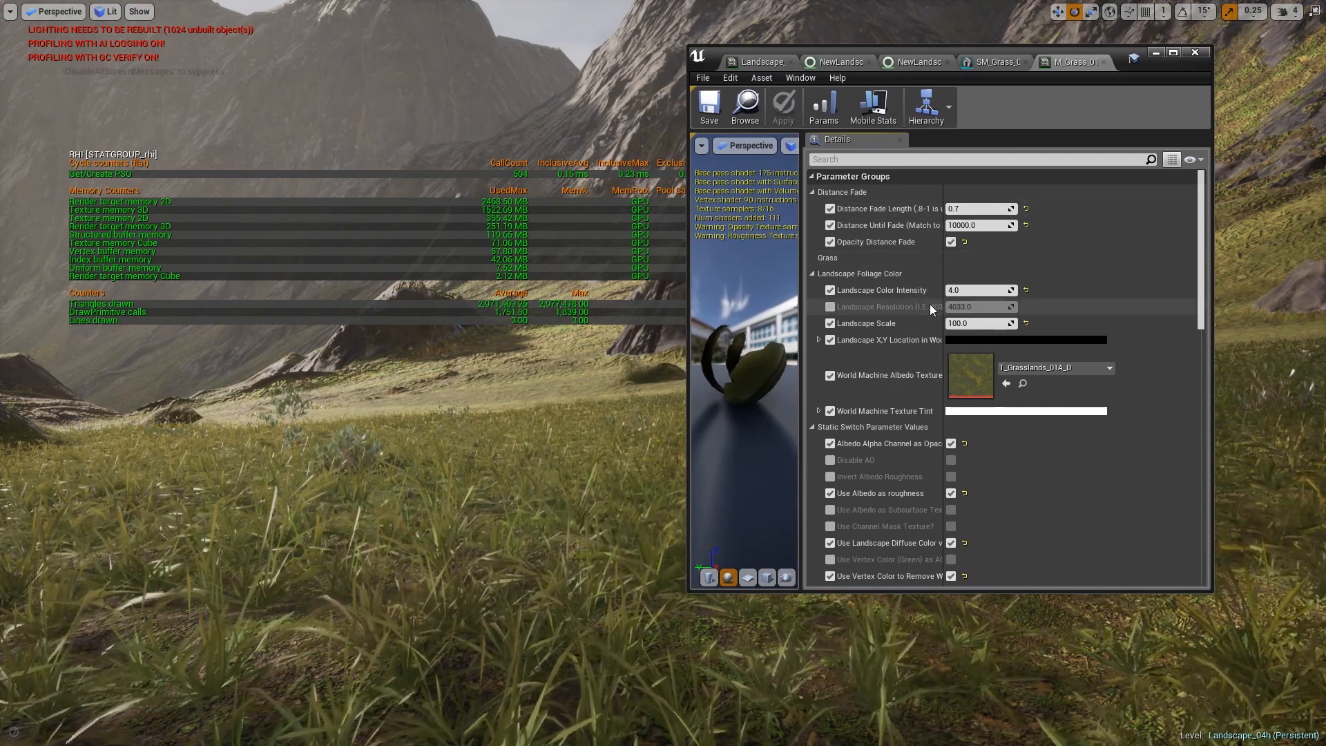
{"action": "left_click_drag", "start_coordinate": [943, 253], "coordinate": [1040, 250]}
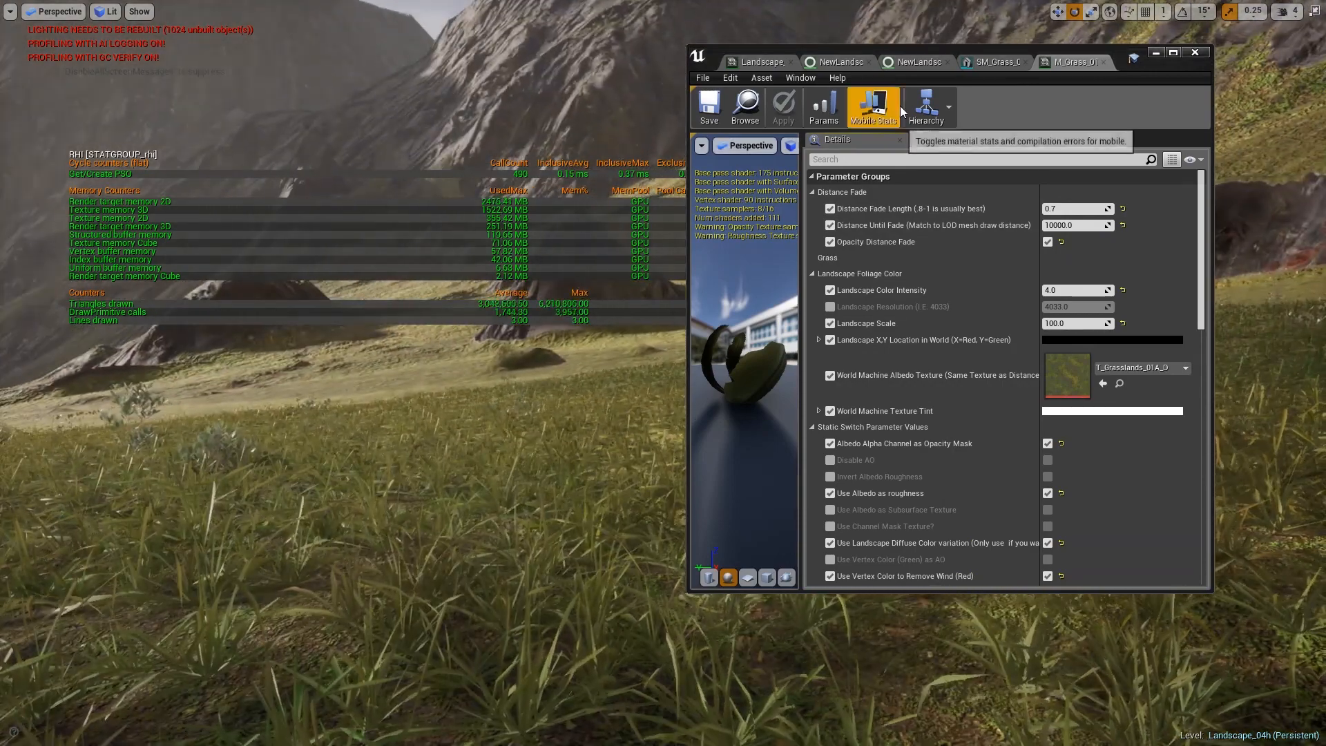
- Check the grass type's End Cull Distance, return to the grass material instance and move its window clear of the RHI statistics
{"action": "left_click", "coordinate": [916, 61]}
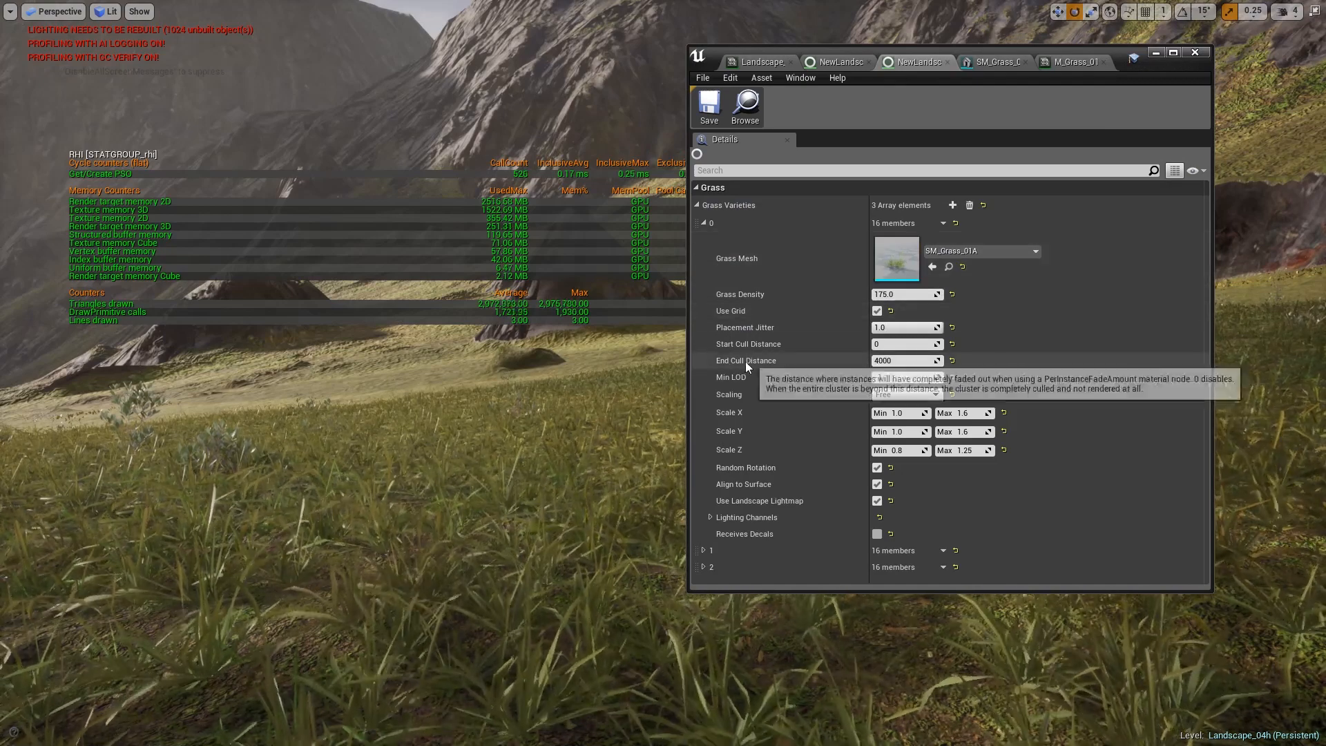
{"action": "left_click", "coordinate": [1067, 62]}
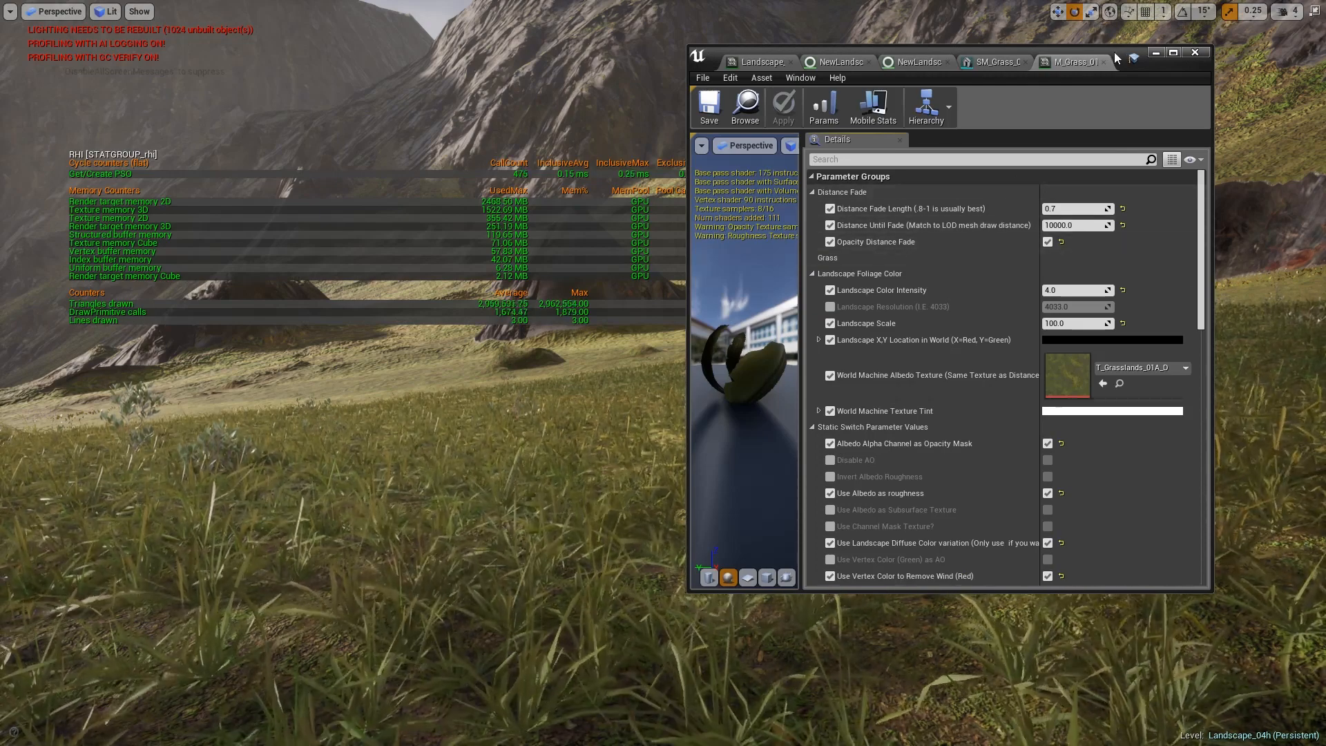
{"action": "left_click_drag", "start_coordinate": [1117, 59], "coordinate": [1, 78]}
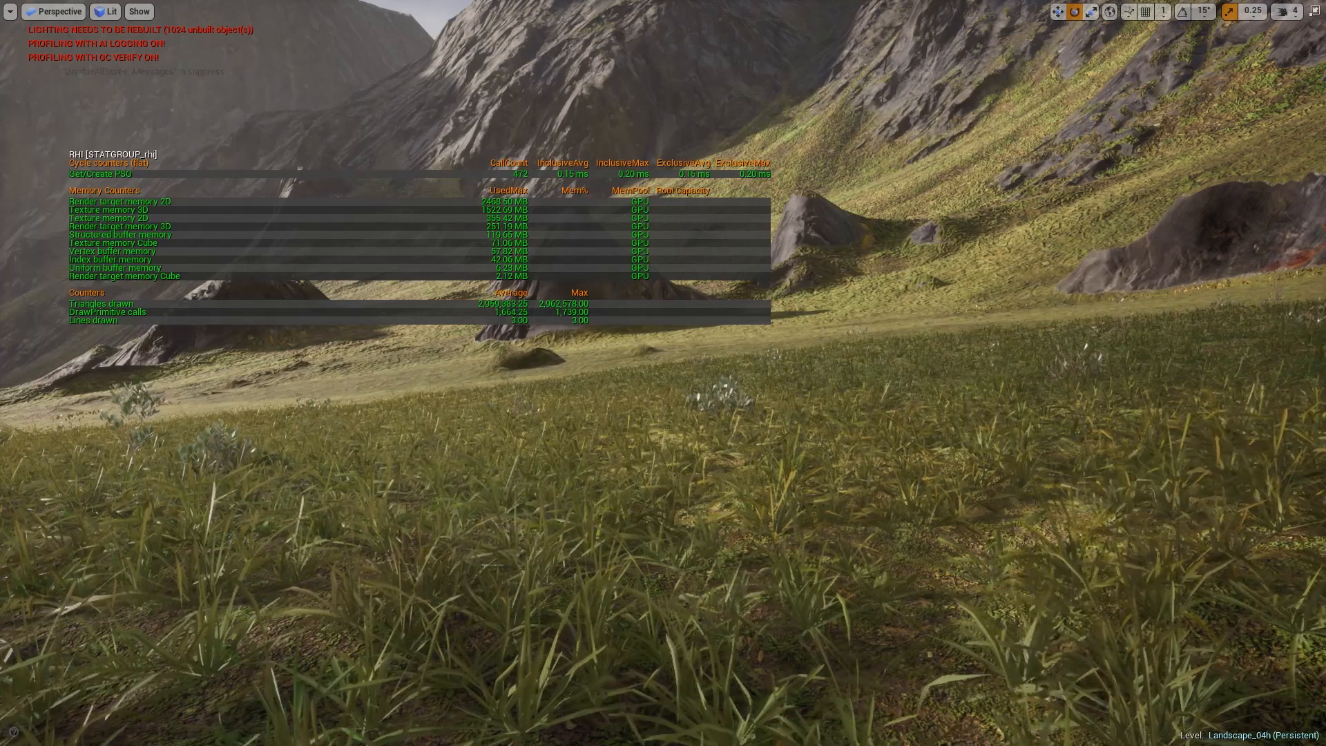
{"action": "key", "text": "alt+Tab"}
{"action": "left_click_drag", "start_coordinate": [867, 74], "coordinate": [1211, 73]}
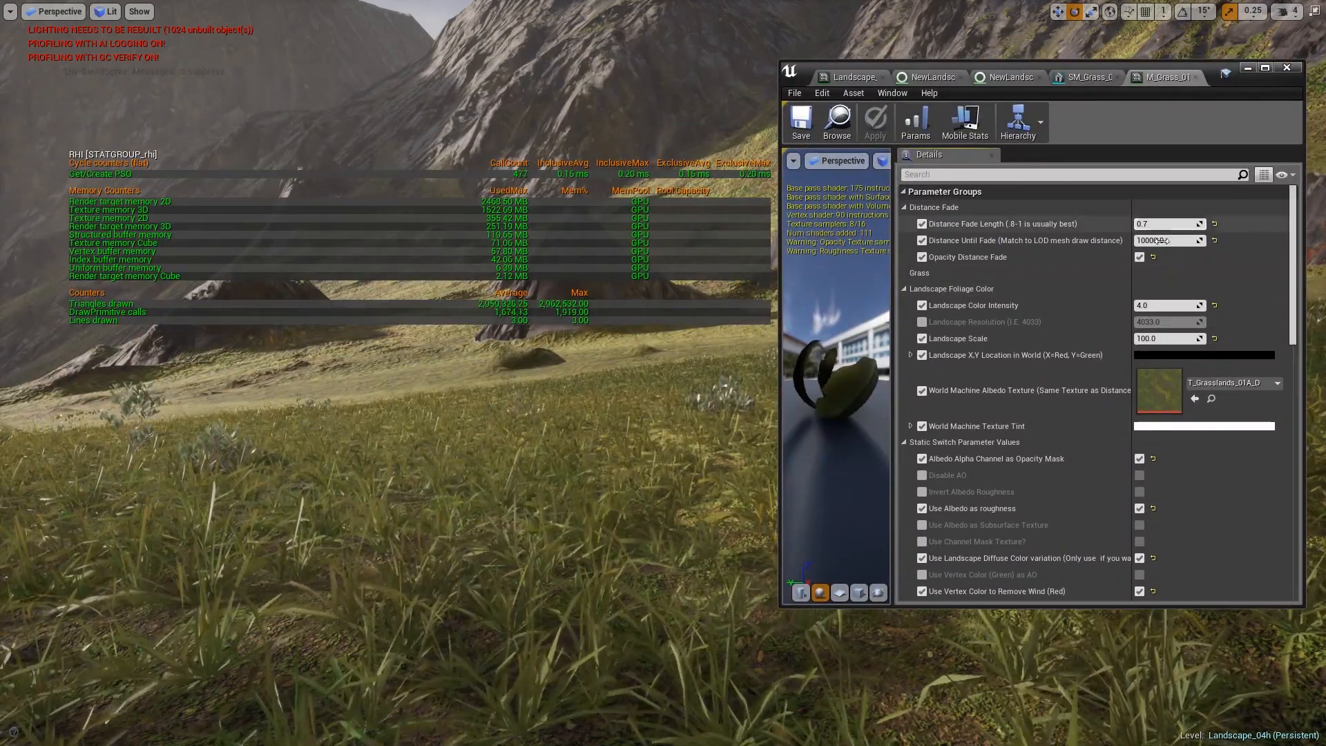
- Try a Distance Until Fade of 4000 with a Distance Fade Length of 10, and raise Distance Until Fade to 6000
{"action": "left_click", "coordinate": [1165, 240]}
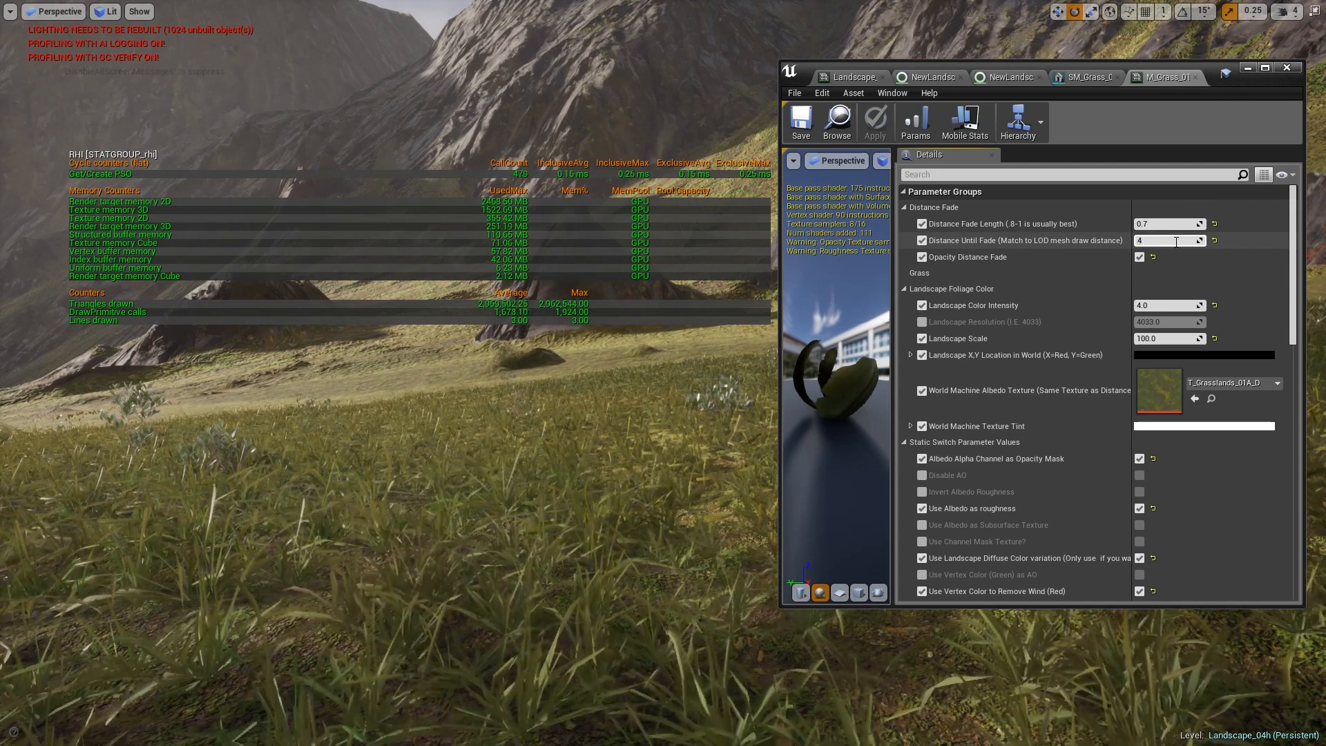
{"action": "key", "text": "Return"}
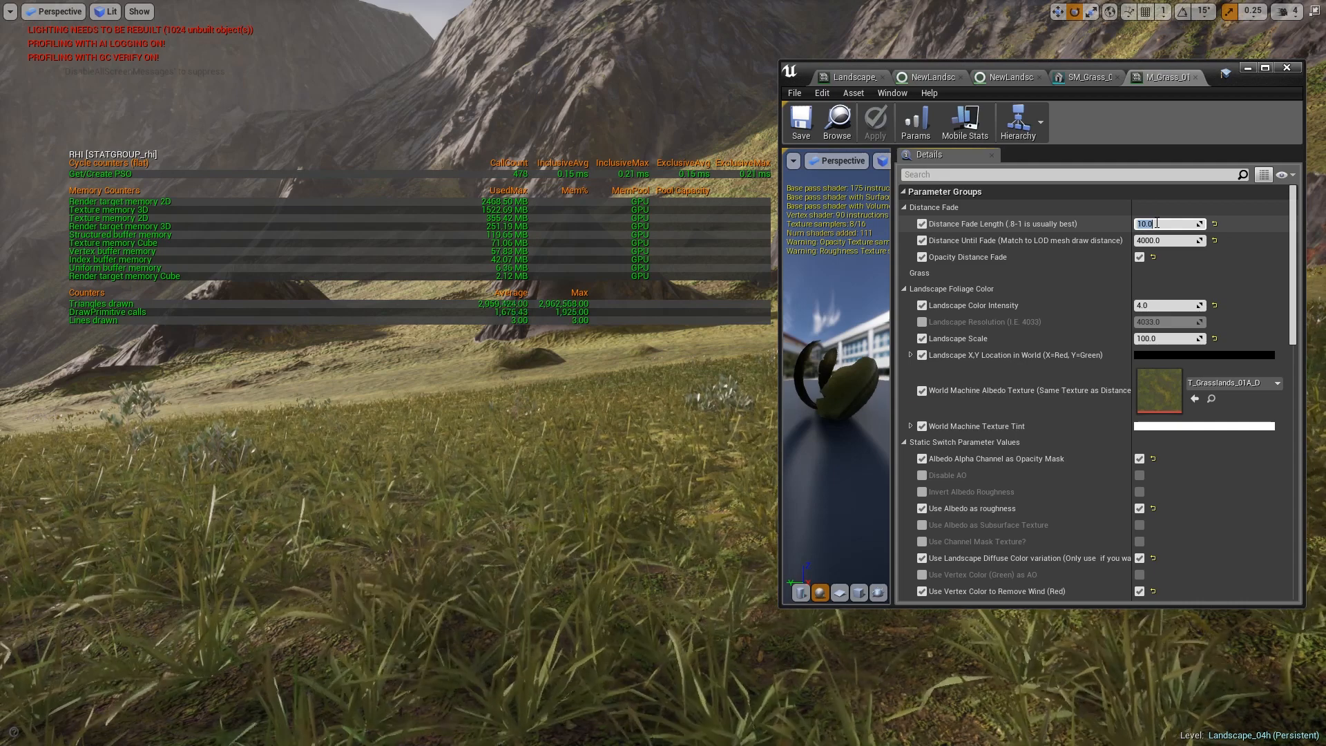
{"action": "left_click", "coordinate": [1168, 239]}
{"action": "type", "text": "6000"}
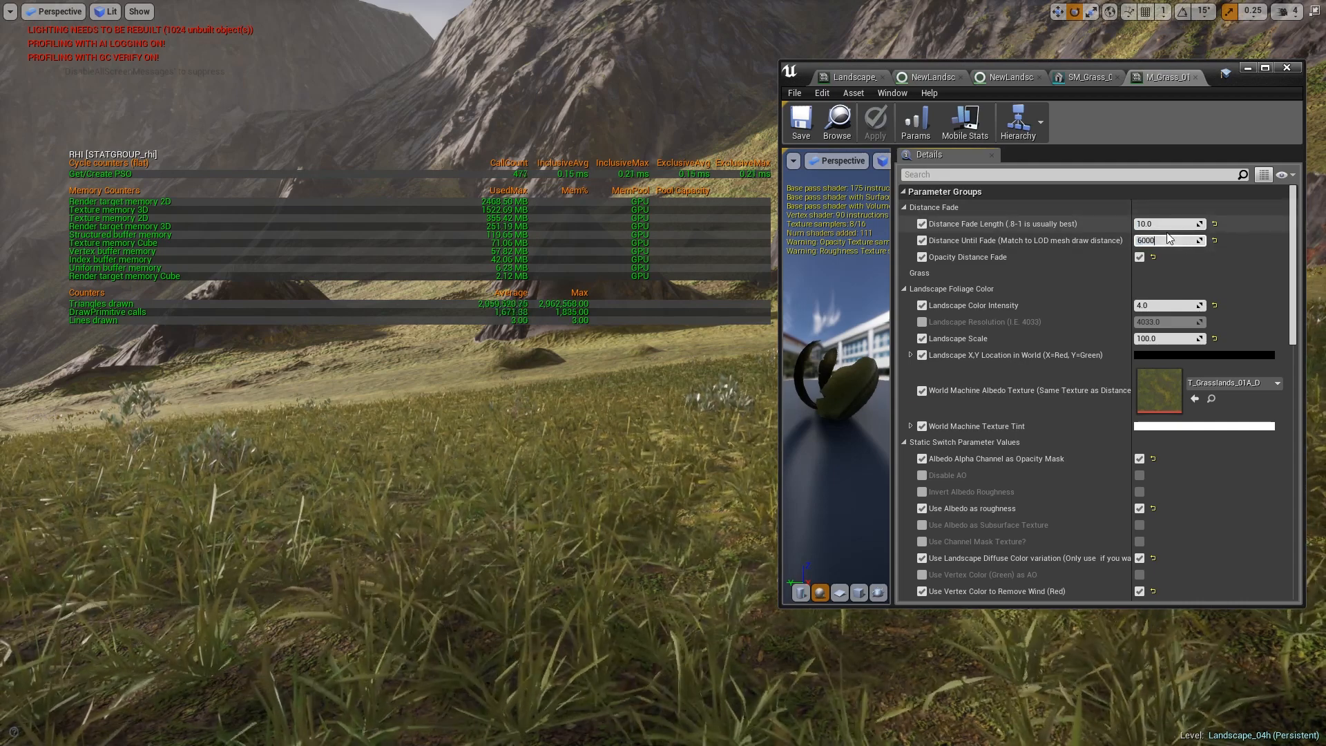
{"action": "key", "text": "Return"}
- Try a Distance Fade Length of 1 for the grass material and settle on 0.8
{"action": "left_click", "coordinate": [1157, 223]}
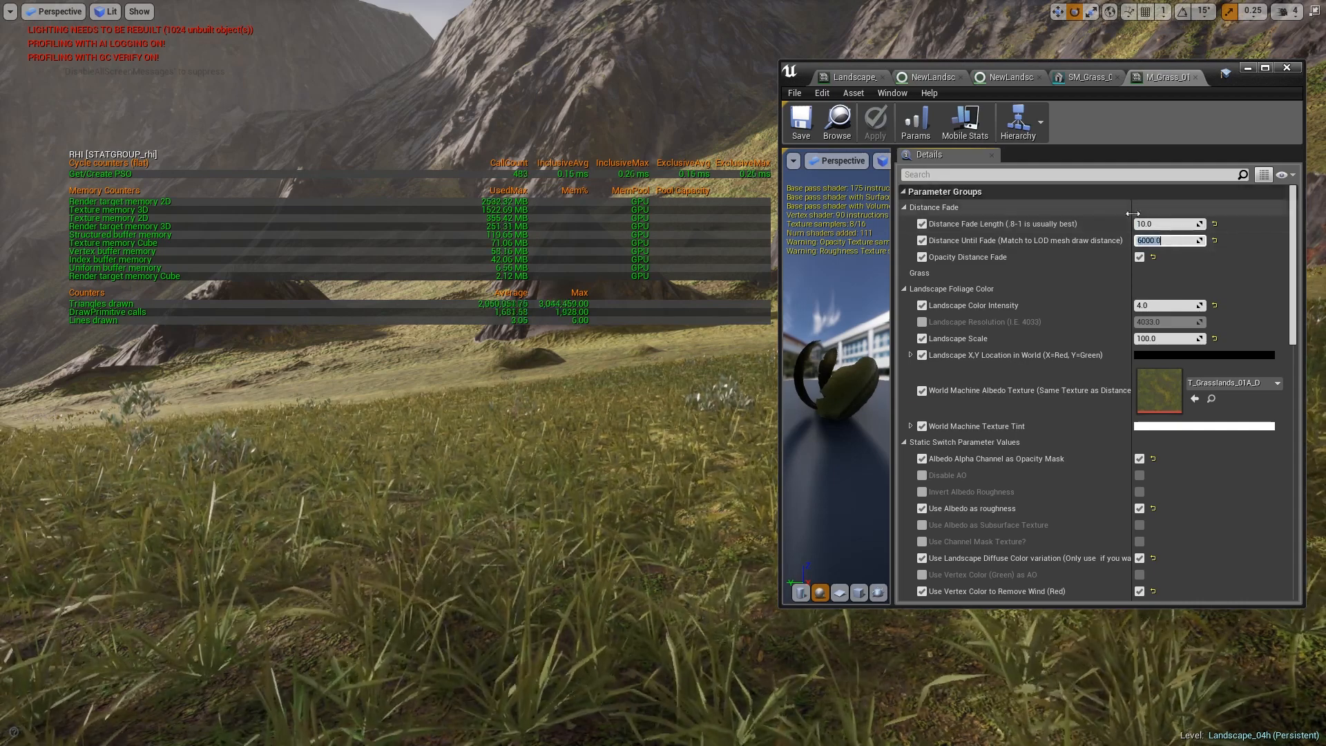
{"action": "type", "text": "1"}
{"action": "key", "text": "Return"}
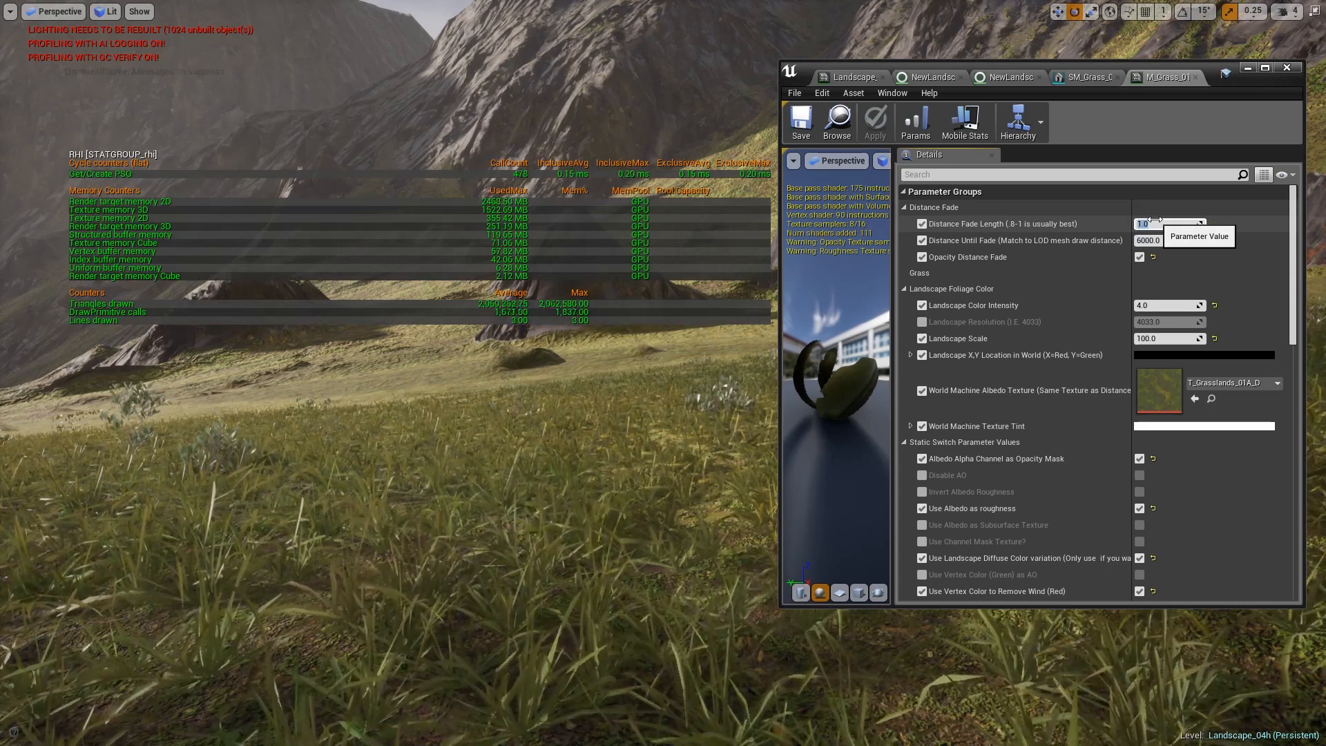
{"action": "type", "text": "0.8"}
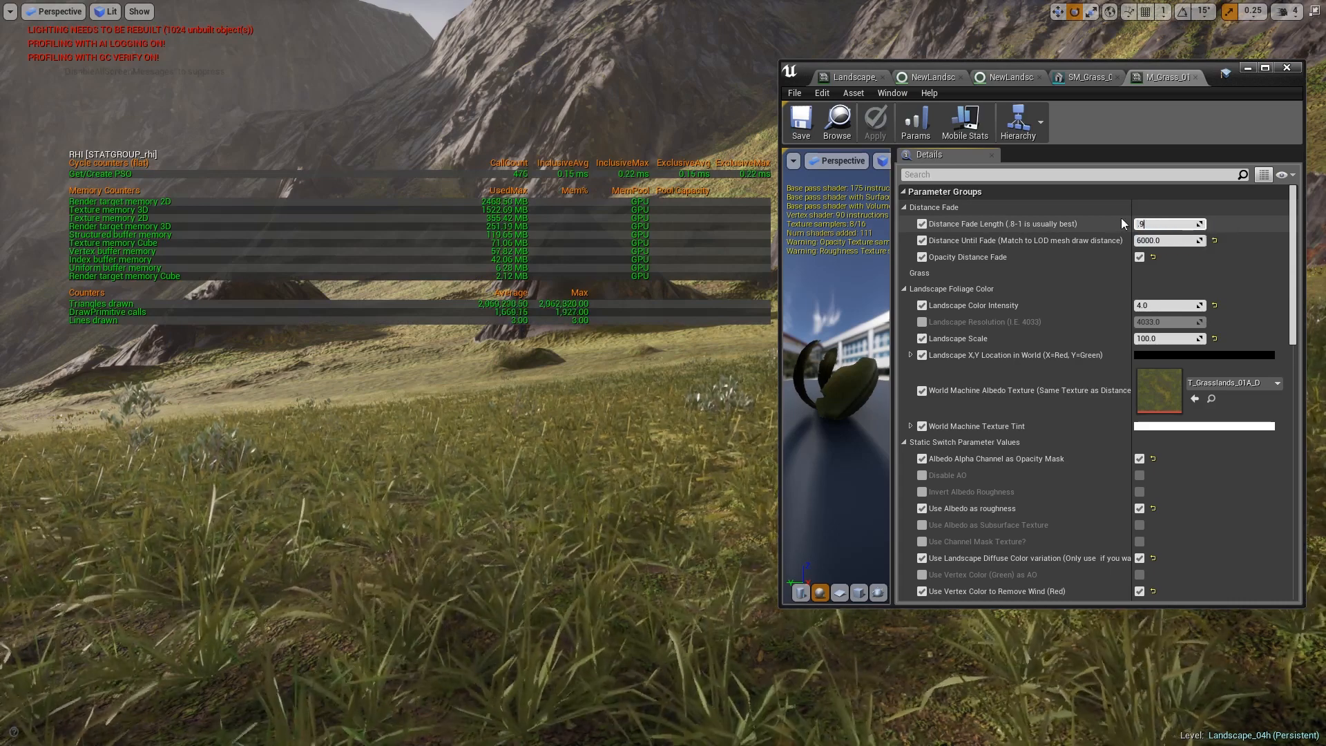
{"action": "key", "text": "Return"}
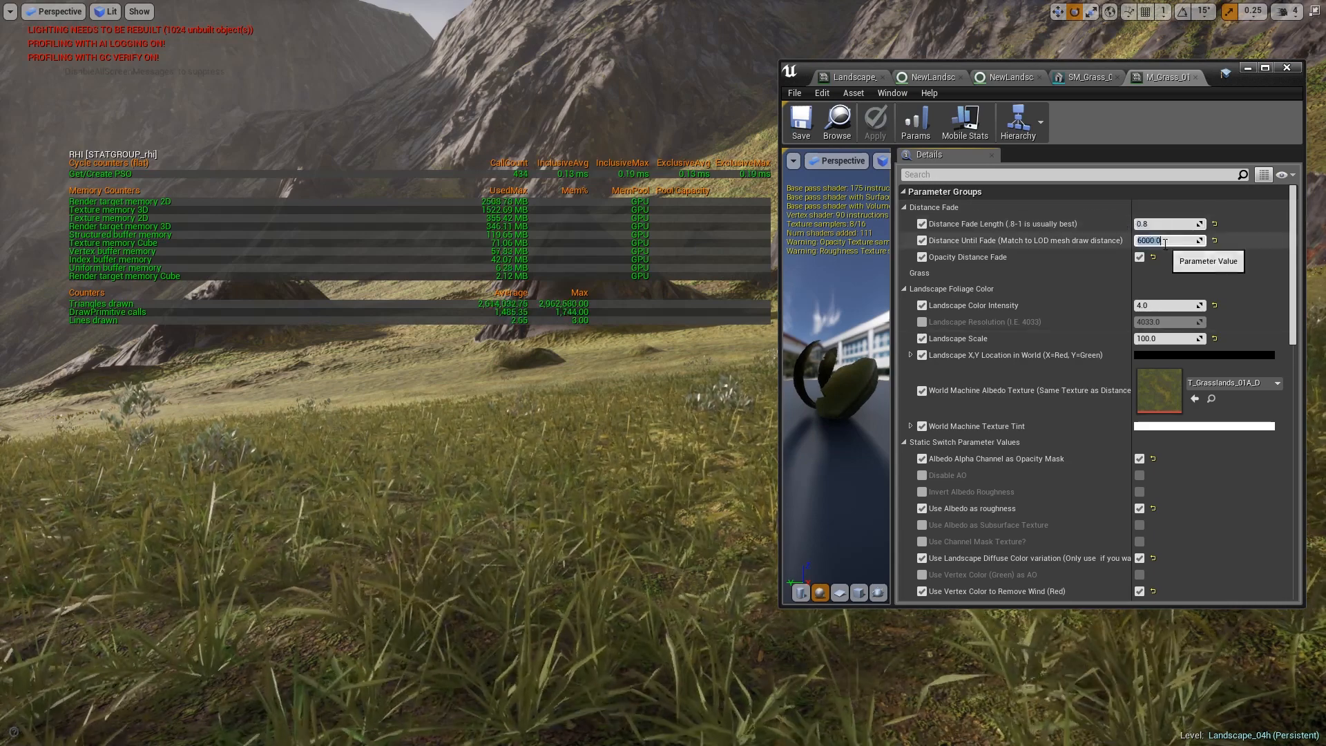
- Set the grass material's Distance Until Fade to 5000 and its Distance Fade Length to 1
{"action": "left_click", "coordinate": [1167, 240]}
{"action": "type", "text": "5000"}
{"action": "key", "text": "Return"}
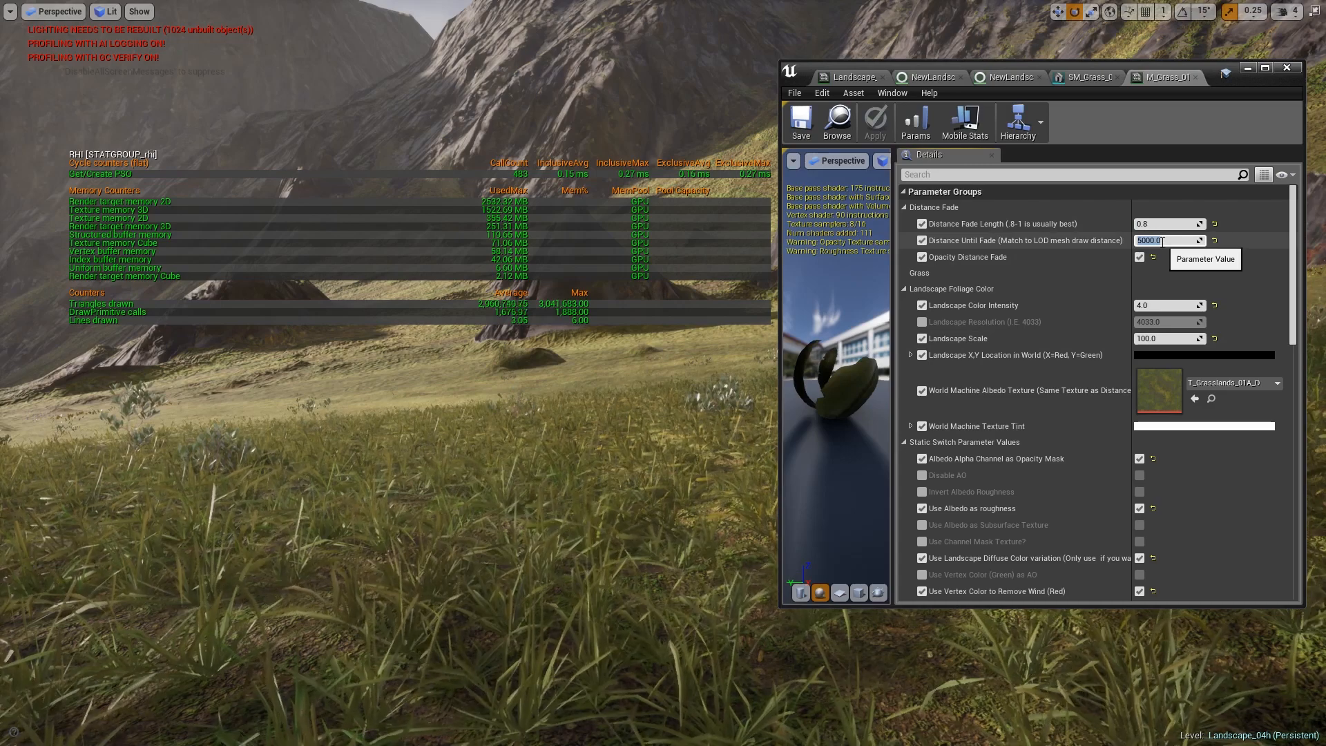
{"action": "left_click", "coordinate": [1160, 224]}
{"action": "type", "text": "1"}
{"action": "key", "text": "Return"}
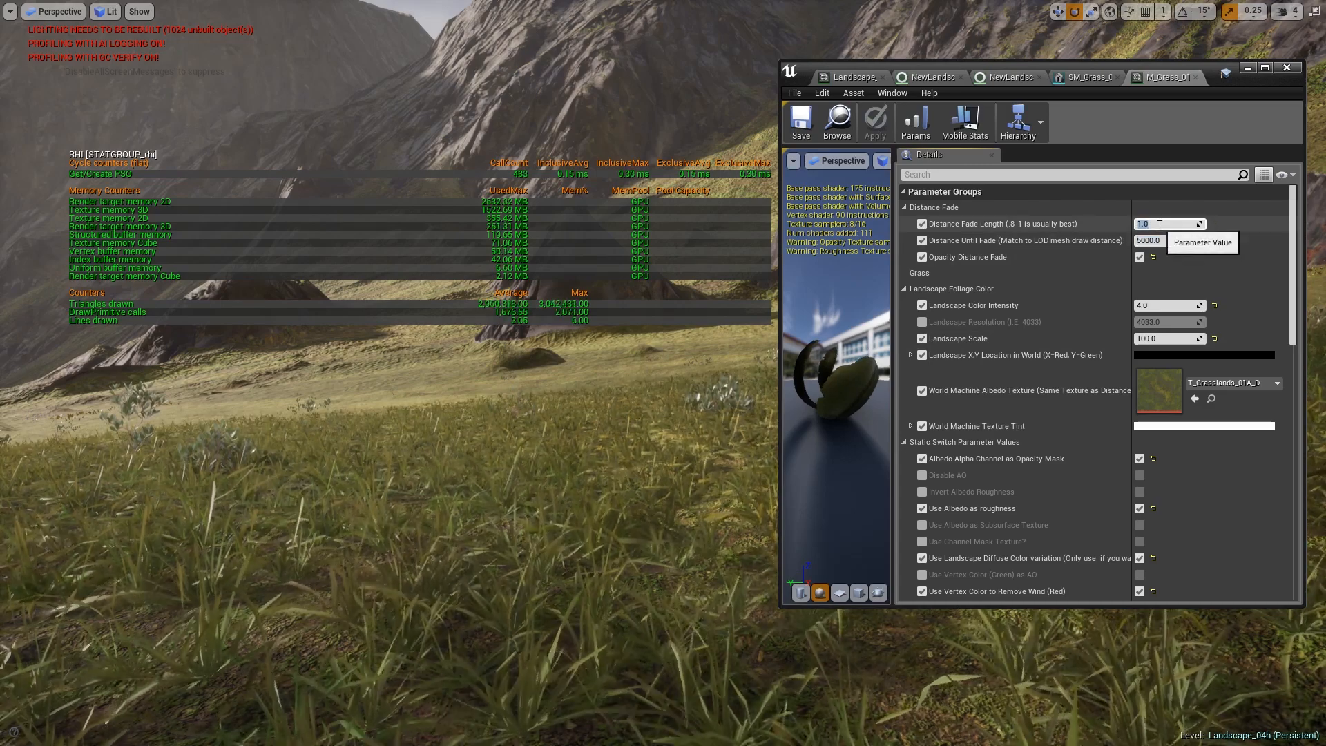
{"action": "right_click_drag", "start_coordinate": [594, 414], "coordinate": [718, 400]}
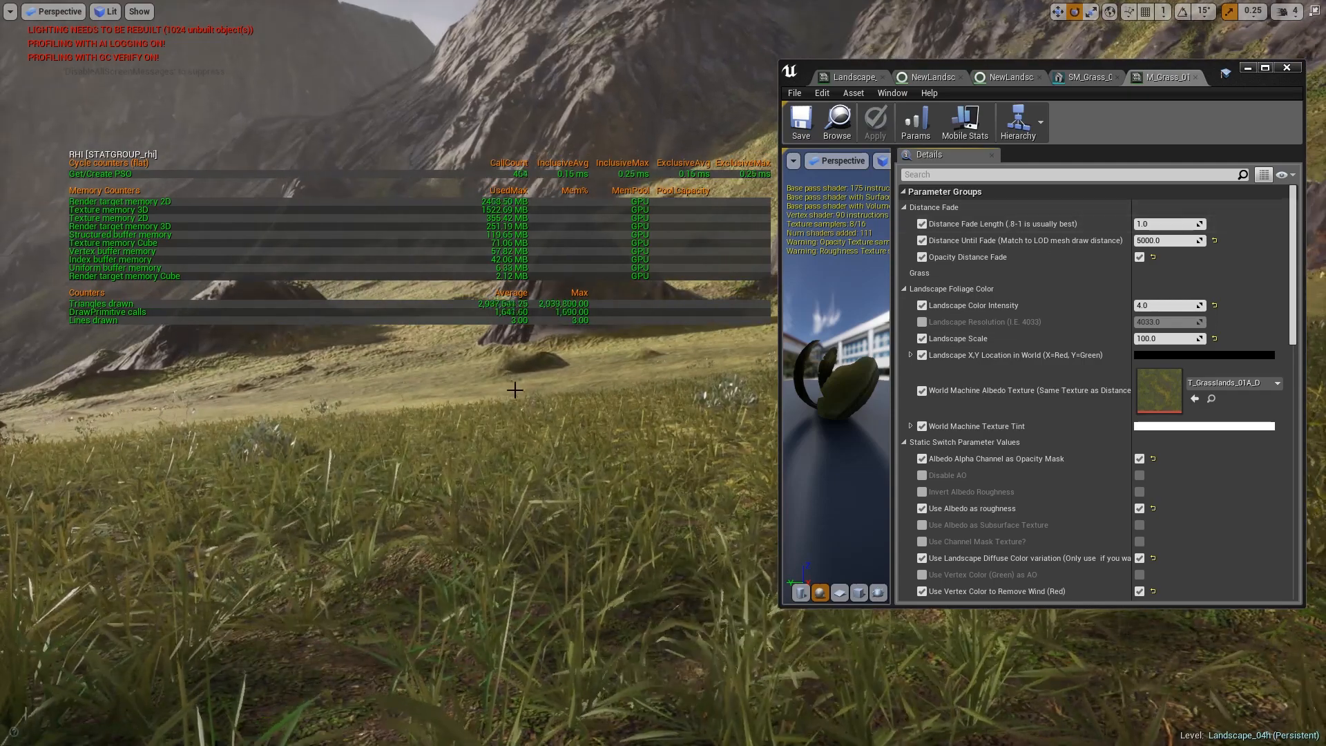
{"action": "right_click_drag", "start_coordinate": [528, 389], "coordinate": [567, 378]}
{"action": "right_click_drag", "start_coordinate": [535, 482], "coordinate": [521, 484]}
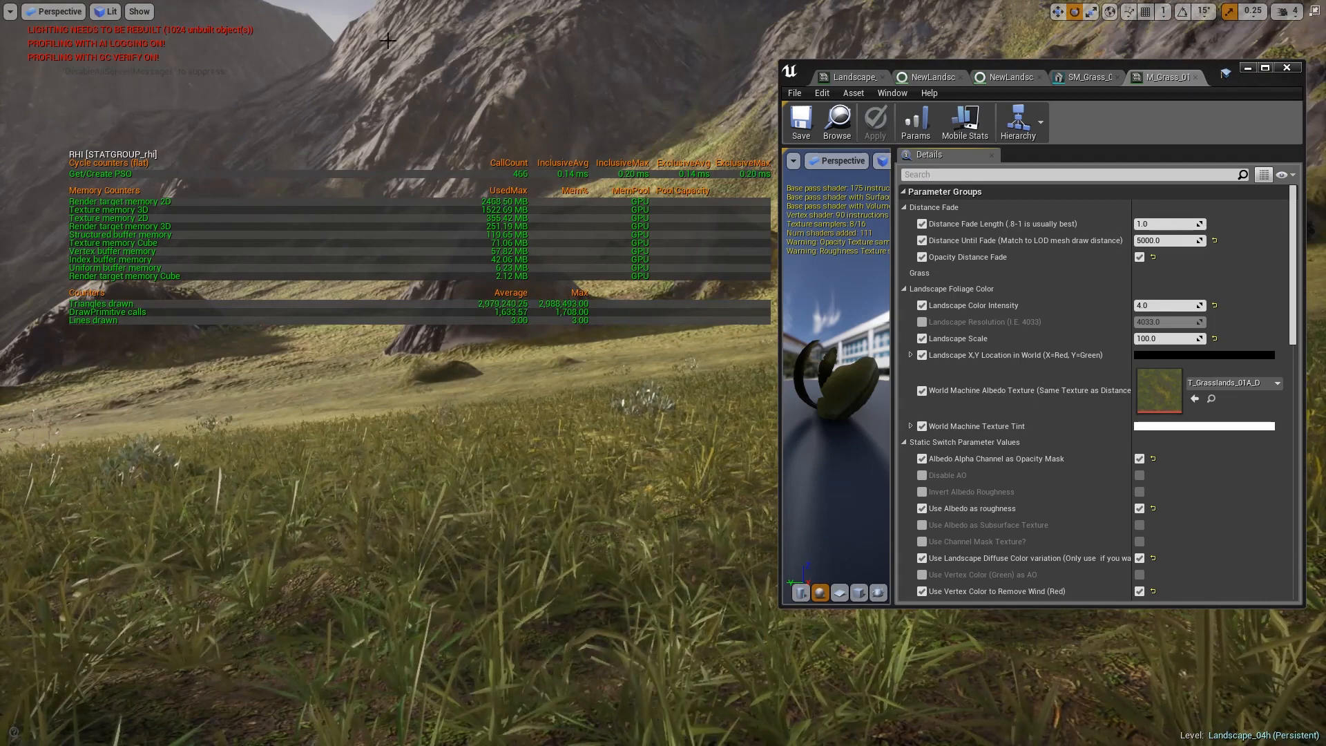
- Inspect the grass in the Shader Complexity view mode with distance fade enabled, and return the viewport to Lit
{"action": "left_click", "coordinate": [108, 12]}
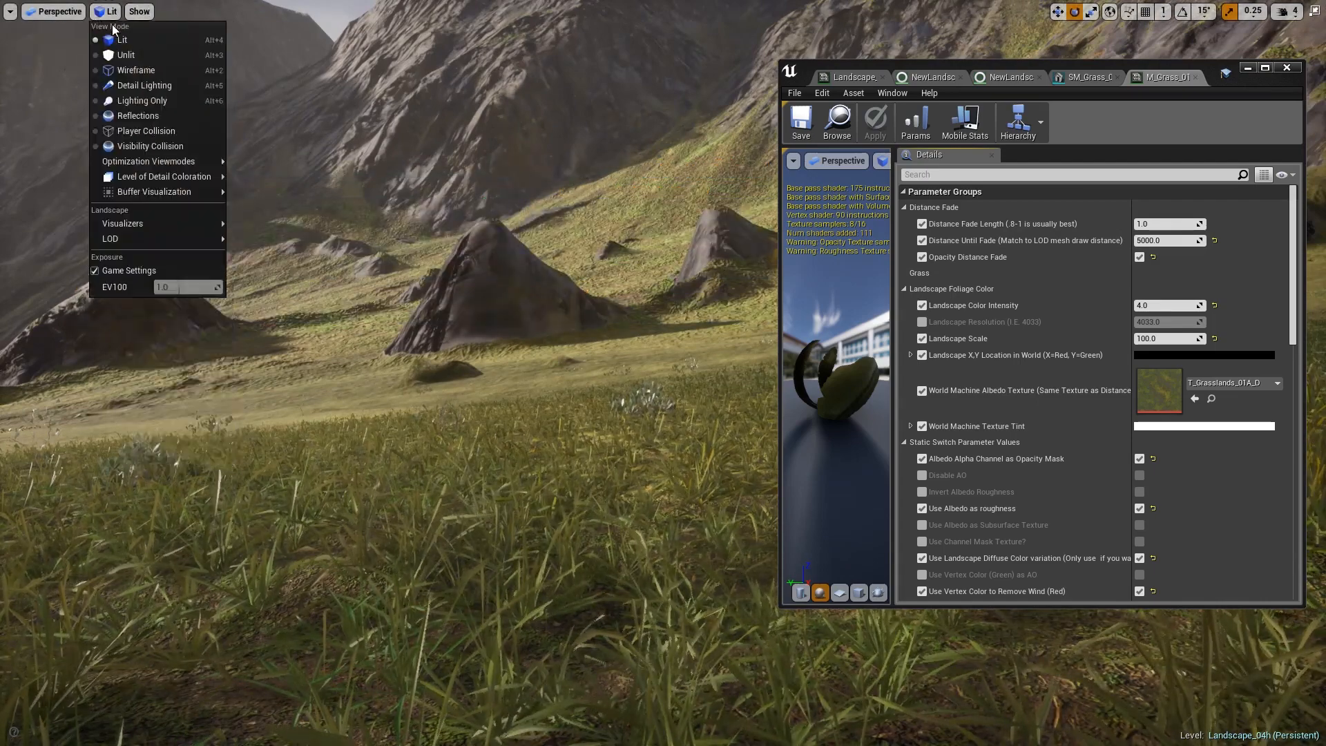
{"action": "mouse_move", "coordinate": [166, 161]}
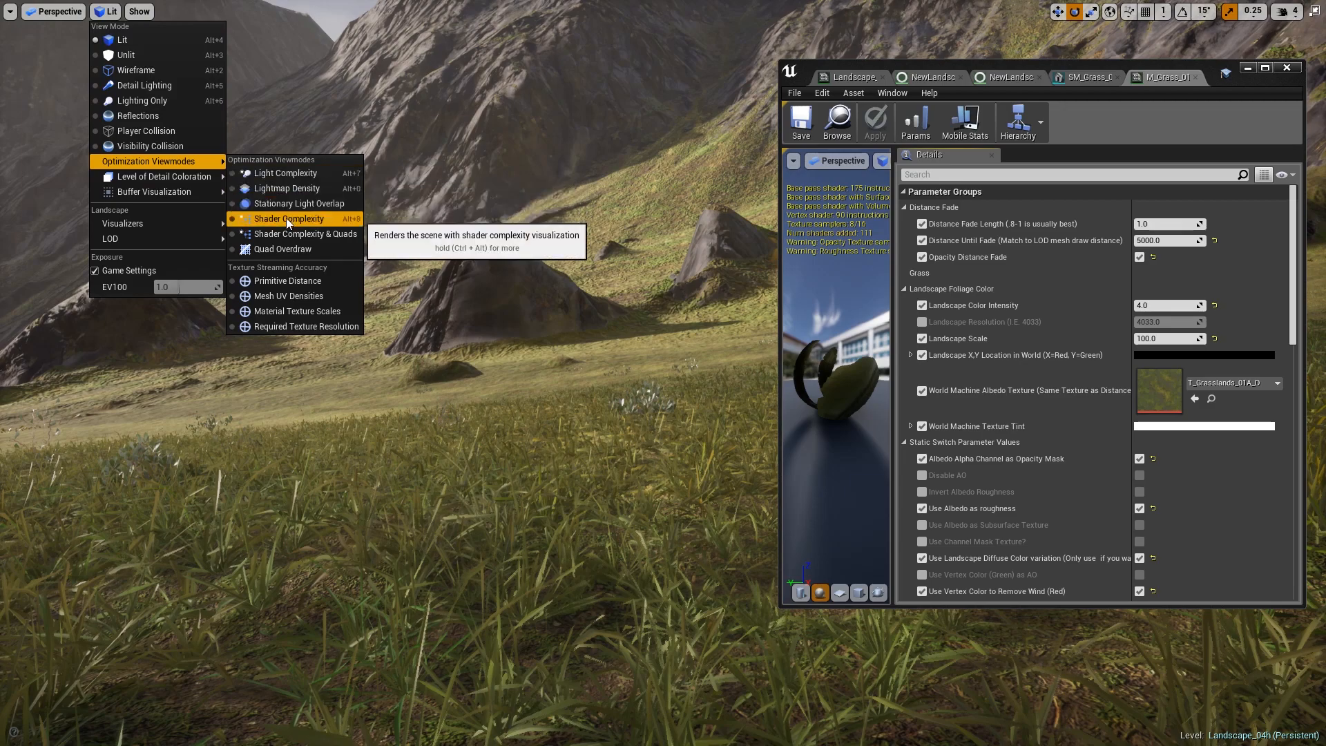
{"action": "left_click", "coordinate": [288, 219]}
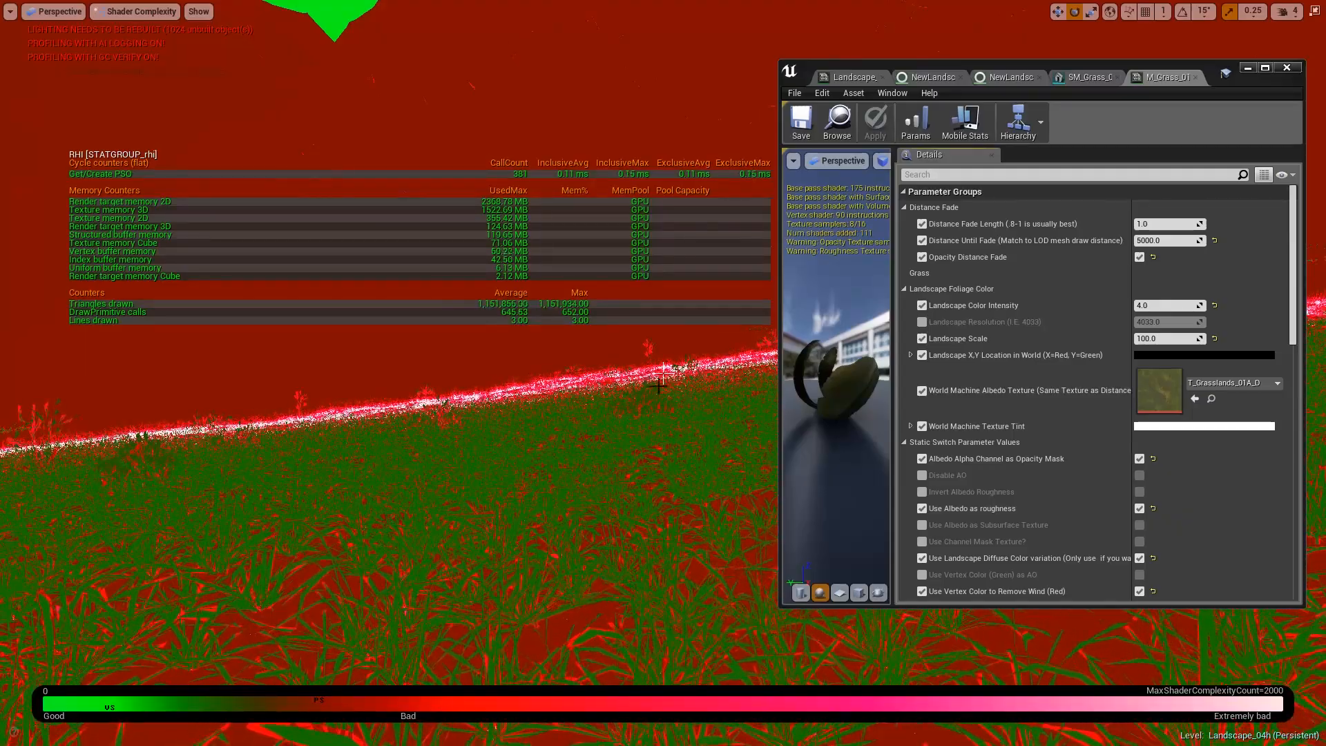
{"action": "right_click_drag", "start_coordinate": [592, 397], "coordinate": [569, 397]}
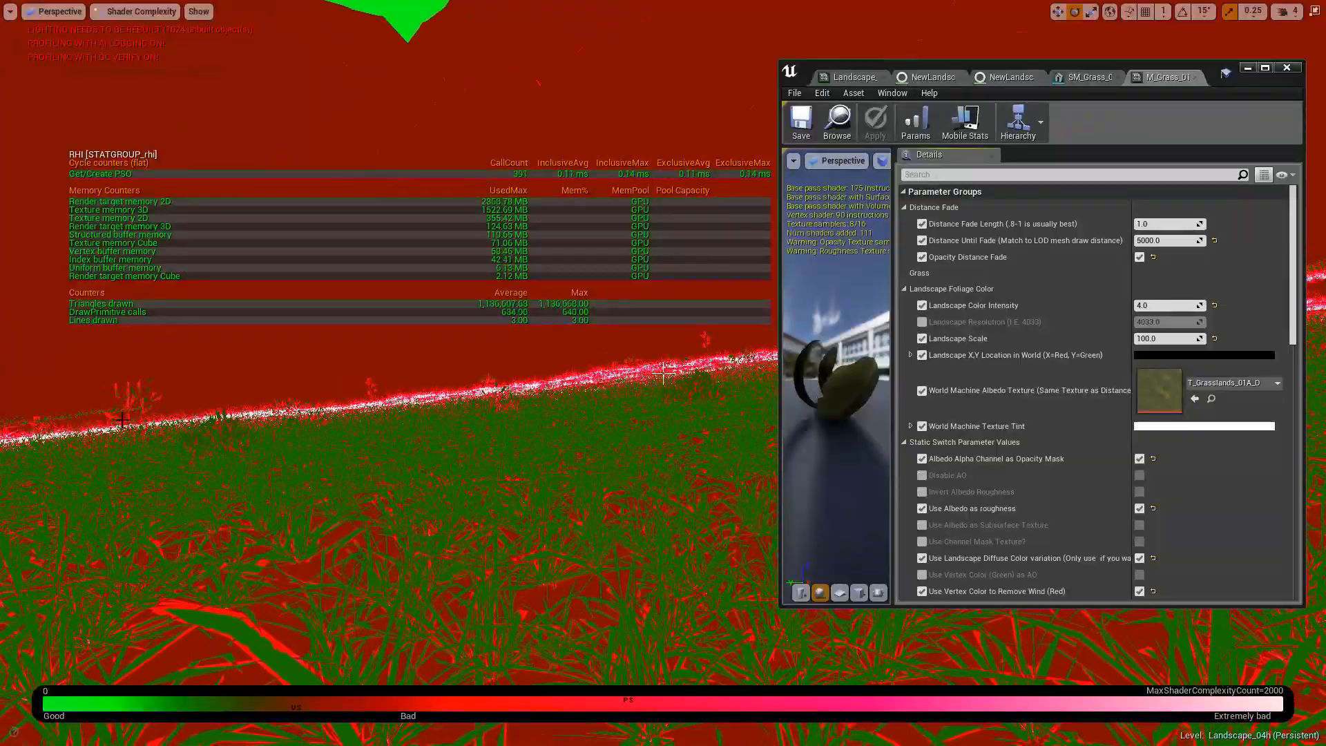
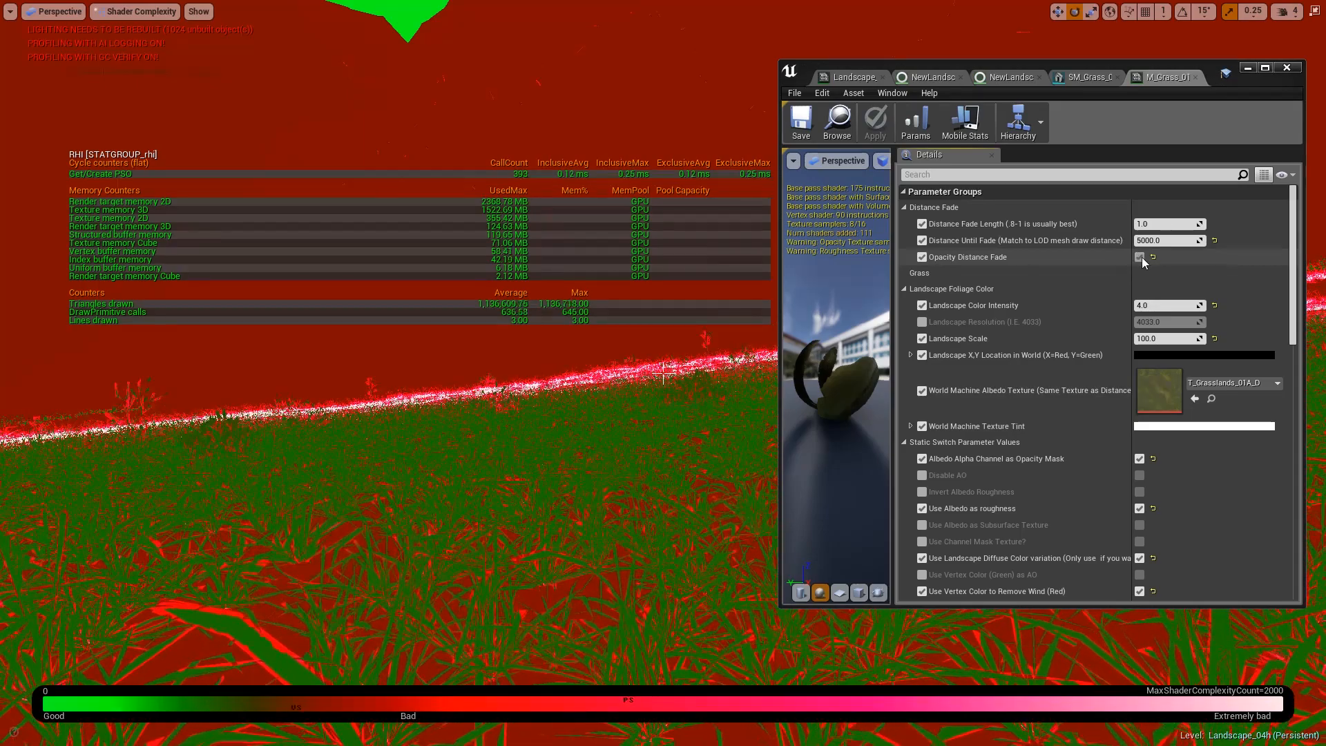
{"action": "key", "text": "alt+4"}
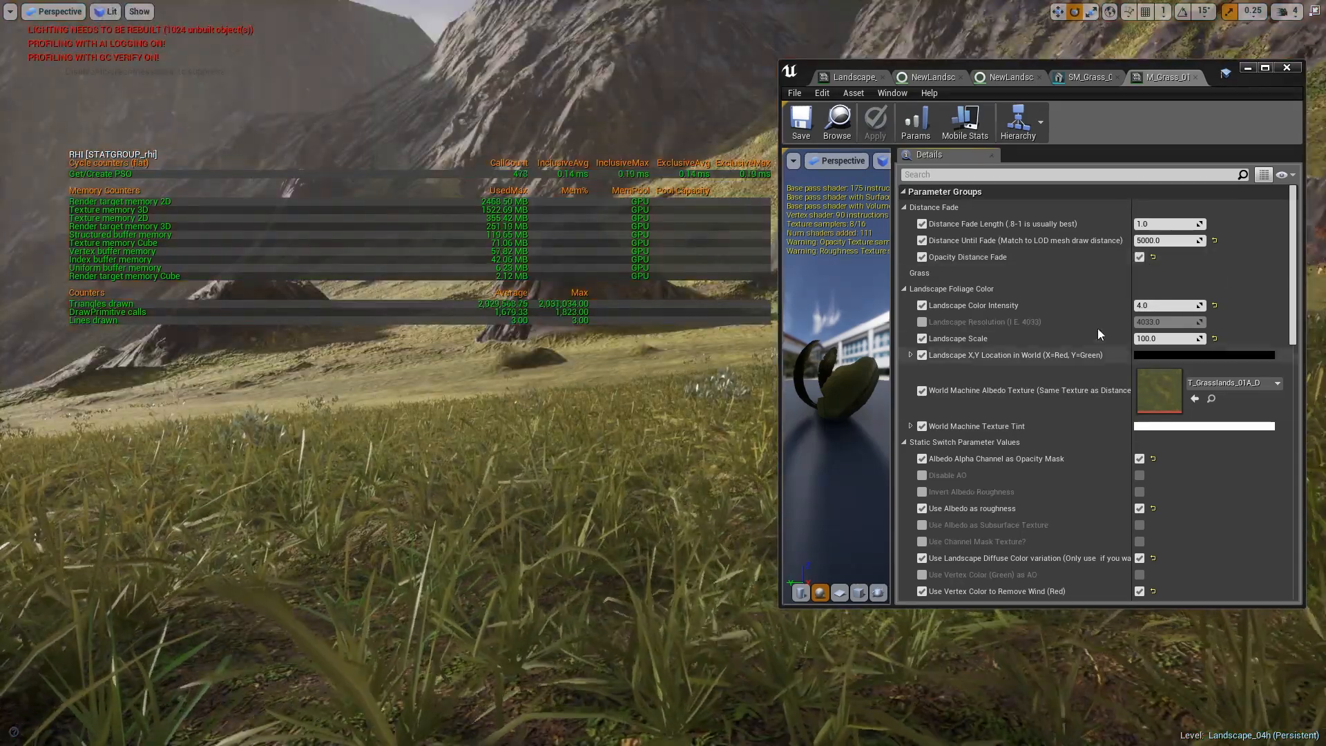
- Disable Opacity Distance Fade in the grass material instance
{"action": "left_click", "coordinate": [1140, 257]}
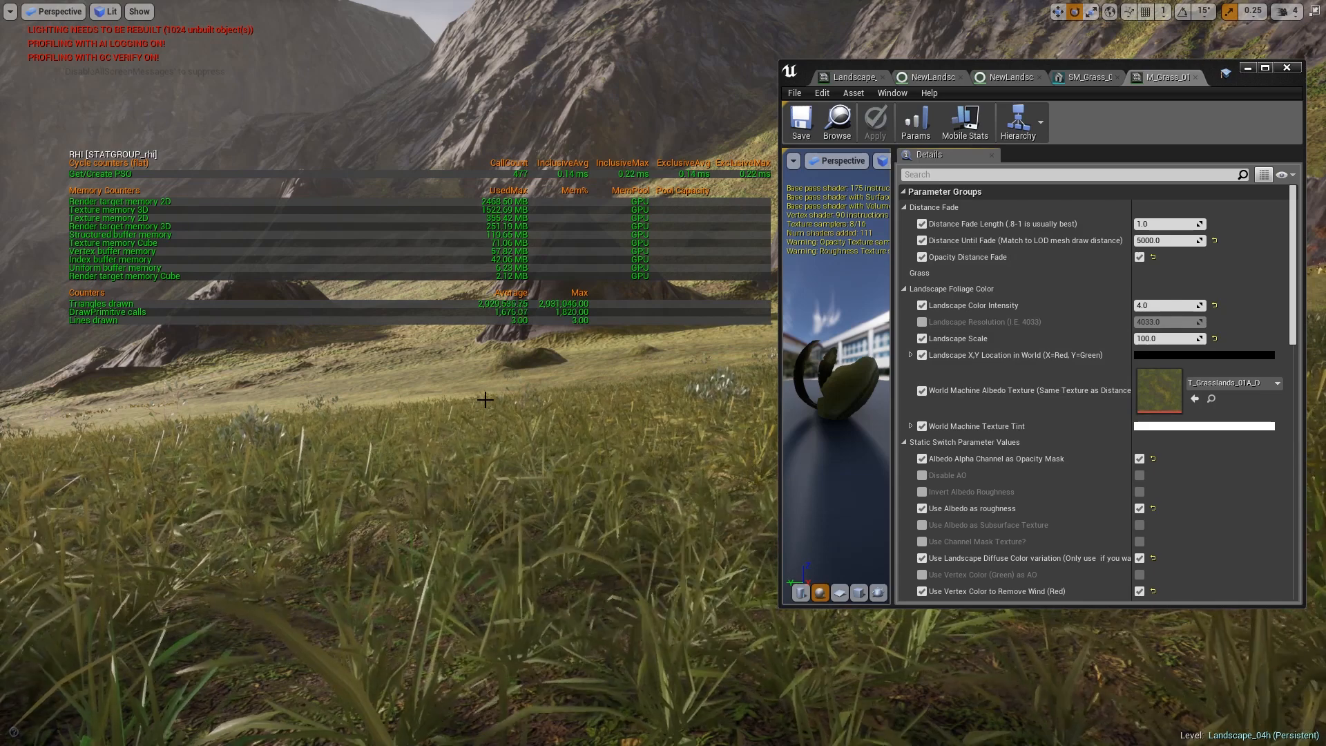
{"action": "left_click", "coordinate": [1139, 257]}
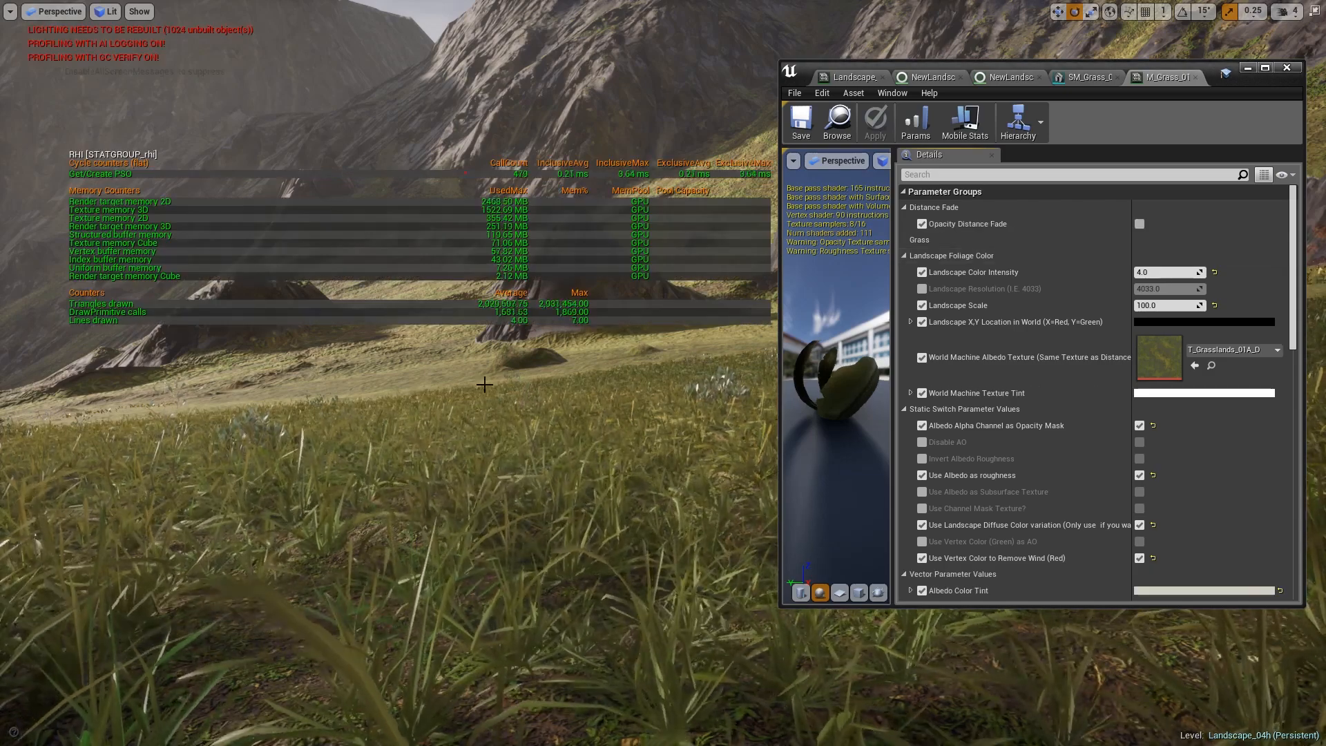
{"action": "right_click_drag", "start_coordinate": [461, 386], "coordinate": [598, 337]}
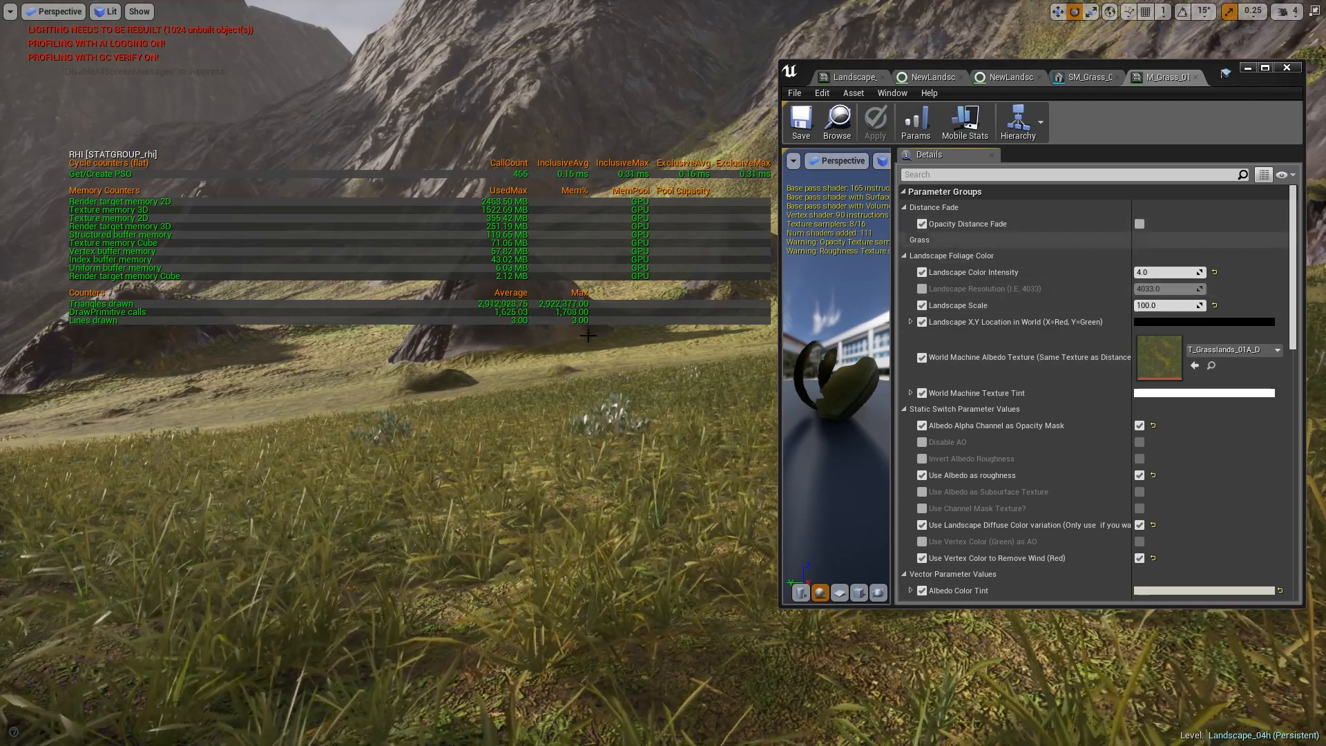
{"action": "right_click_drag", "start_coordinate": [466, 424], "coordinate": [442, 431]}
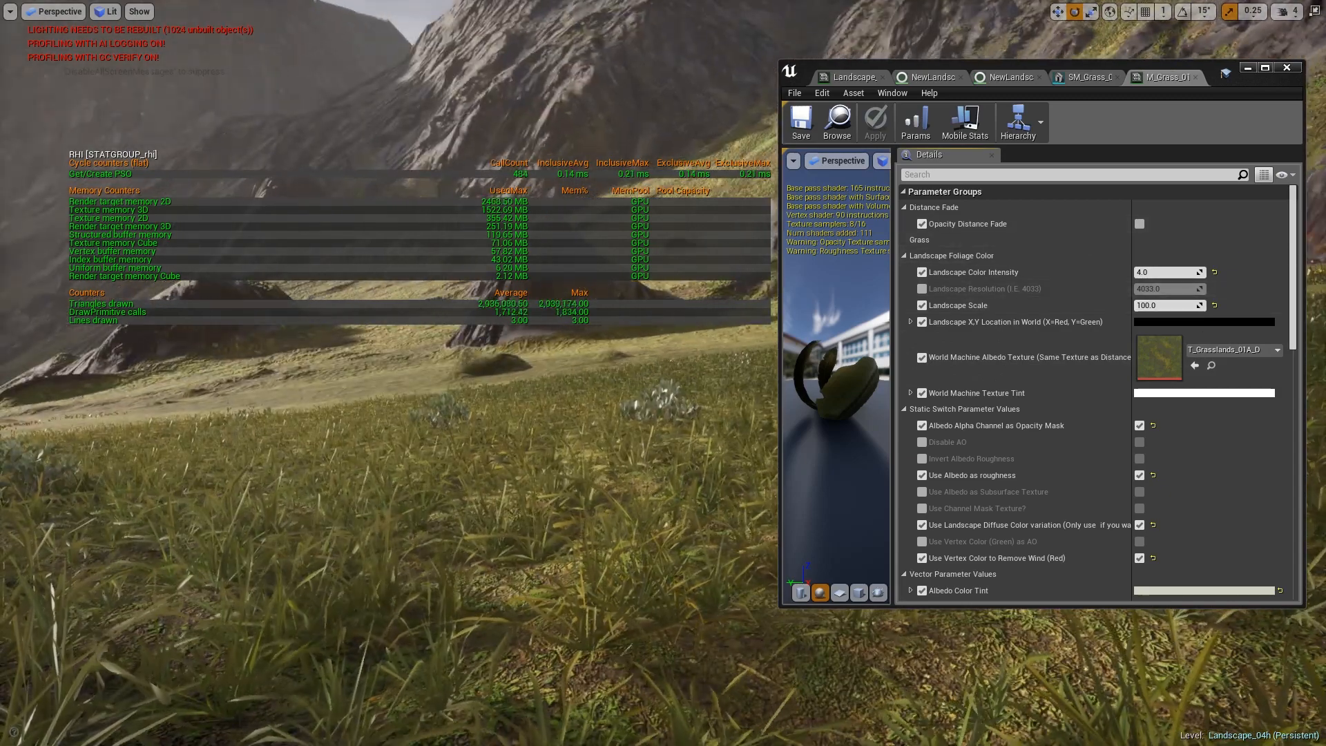
- Check the grass's shader complexity with Opacity Distance Fade disabled, and switch the viewport back to Lit mode
{"action": "left_click", "coordinate": [107, 12]}
{"action": "mouse_move", "coordinate": [139, 164]}
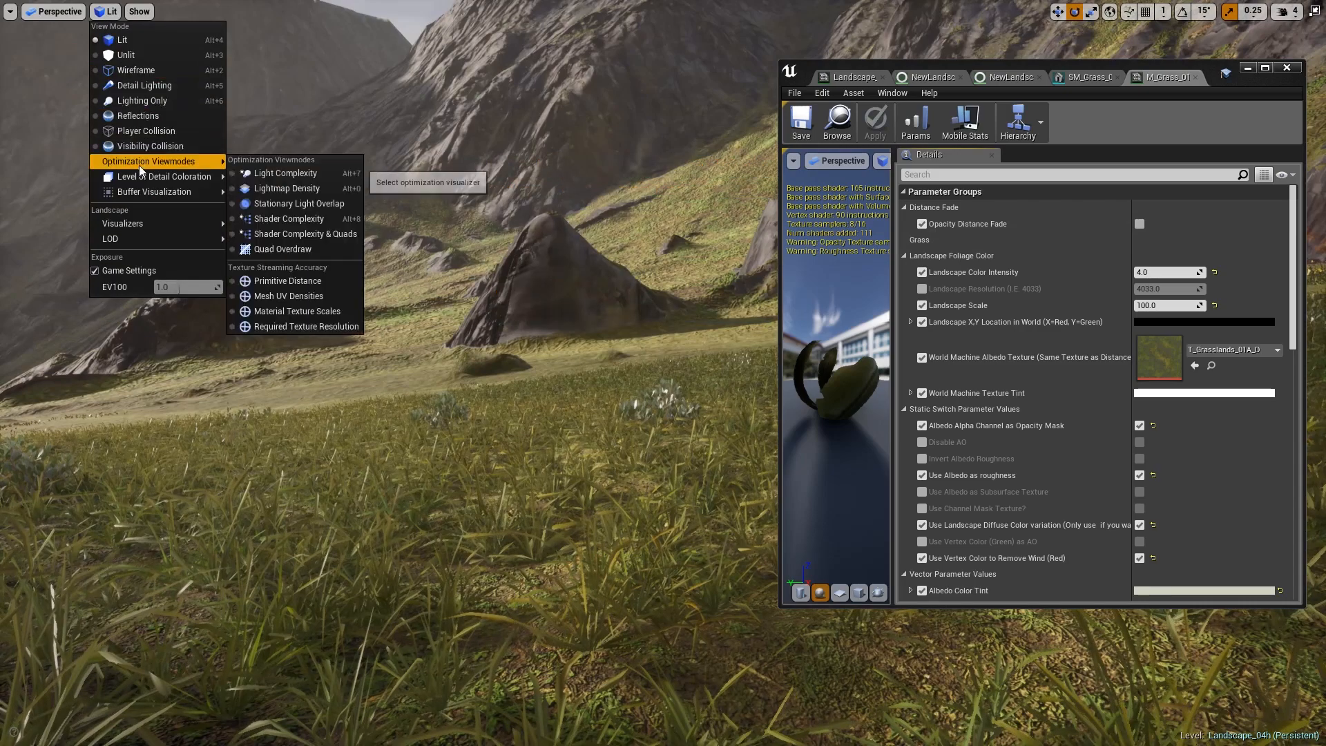
{"action": "left_click", "coordinate": [301, 222]}
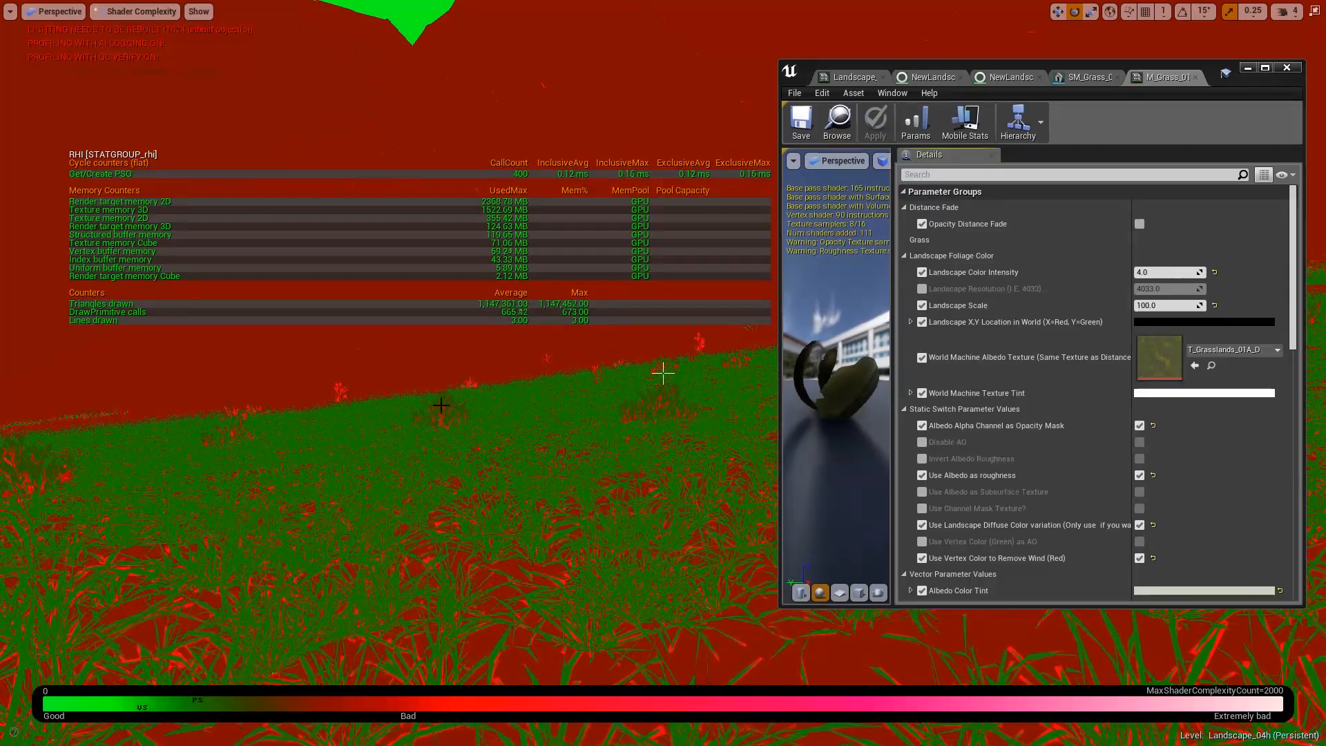
{"action": "right_click_drag", "start_coordinate": [543, 397], "coordinate": [477, 366]}
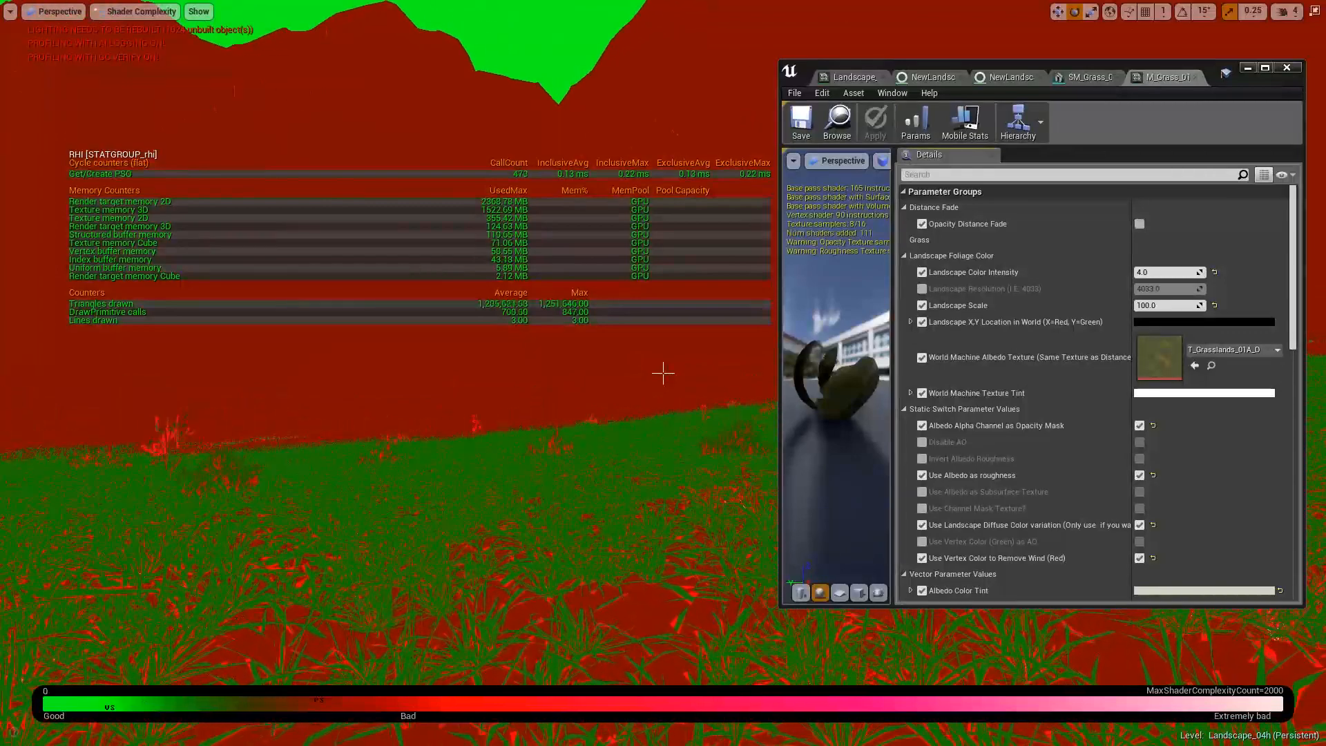
{"action": "key", "text": "alt+4"}
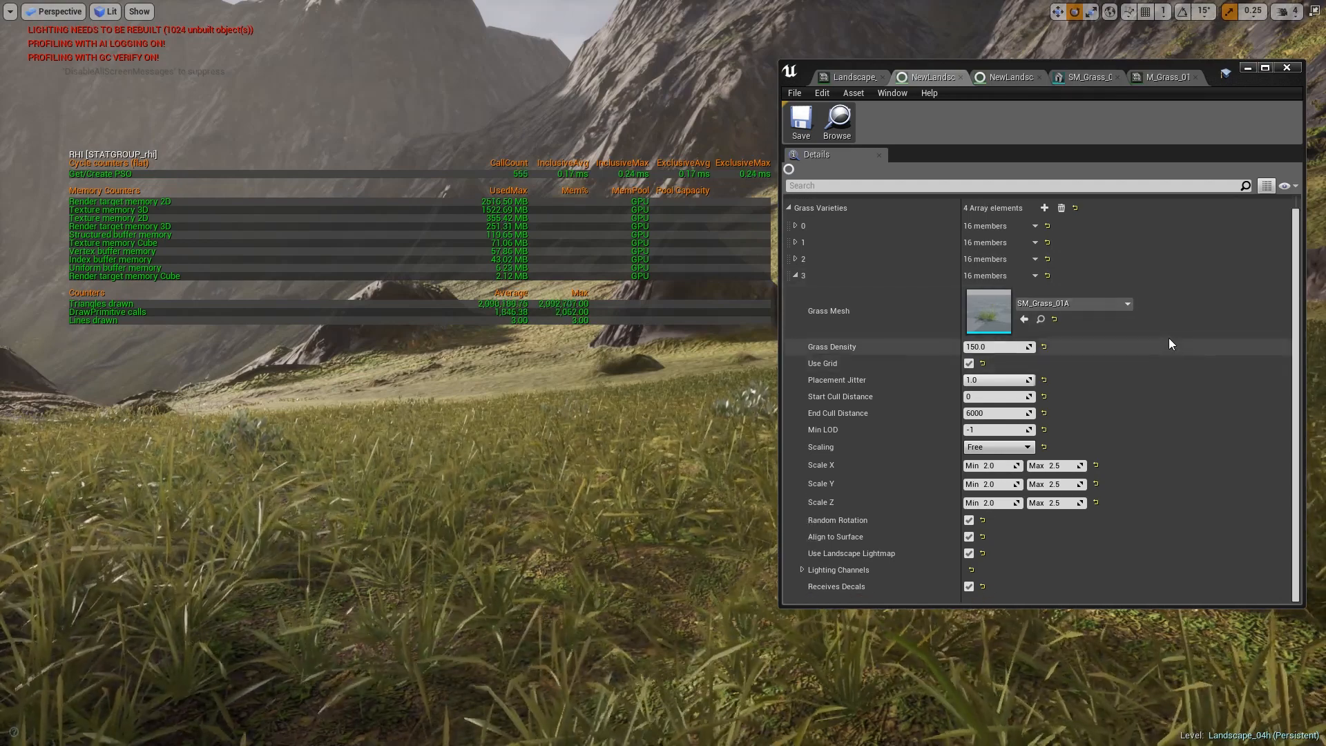
- Open the landscape material instance, narrow its editor window, and widen the column showing the parameter names
{"action": "left_click", "coordinate": [856, 77]}
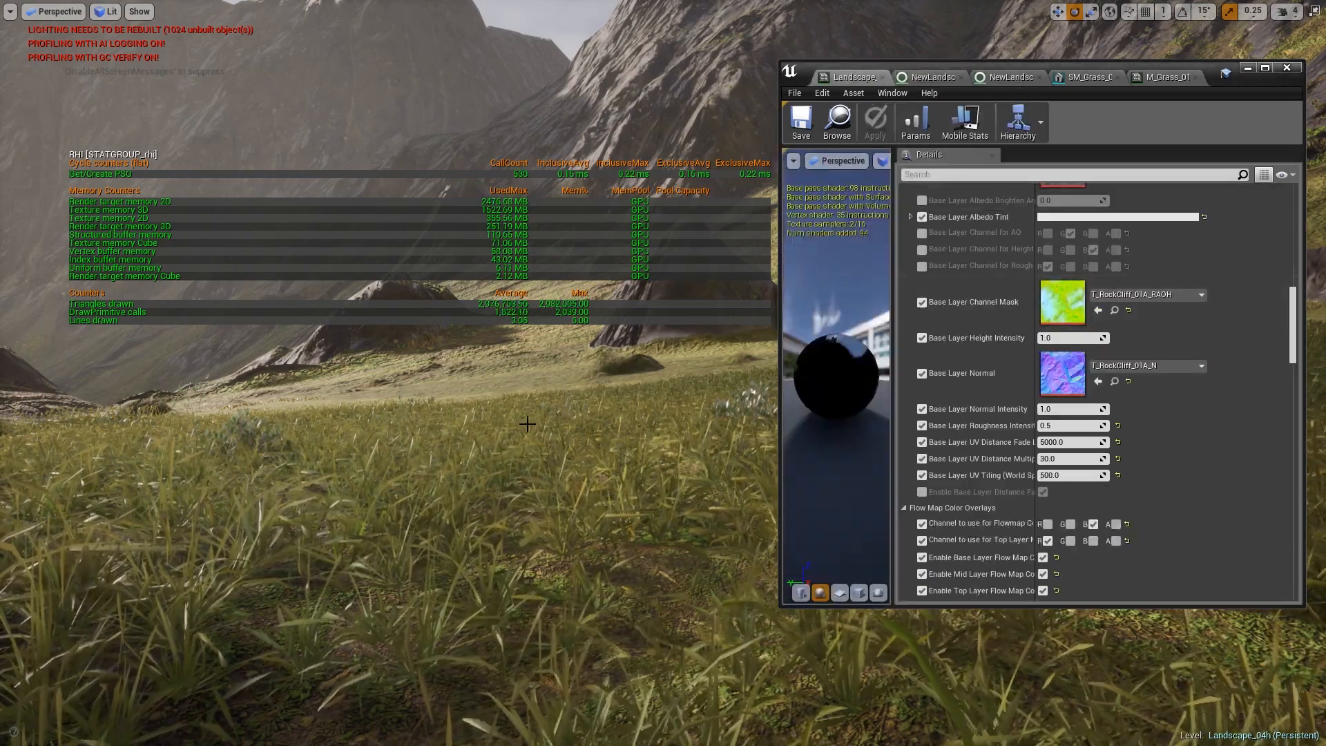
{"action": "right_click_drag", "start_coordinate": [527, 424], "coordinate": [477, 402]}
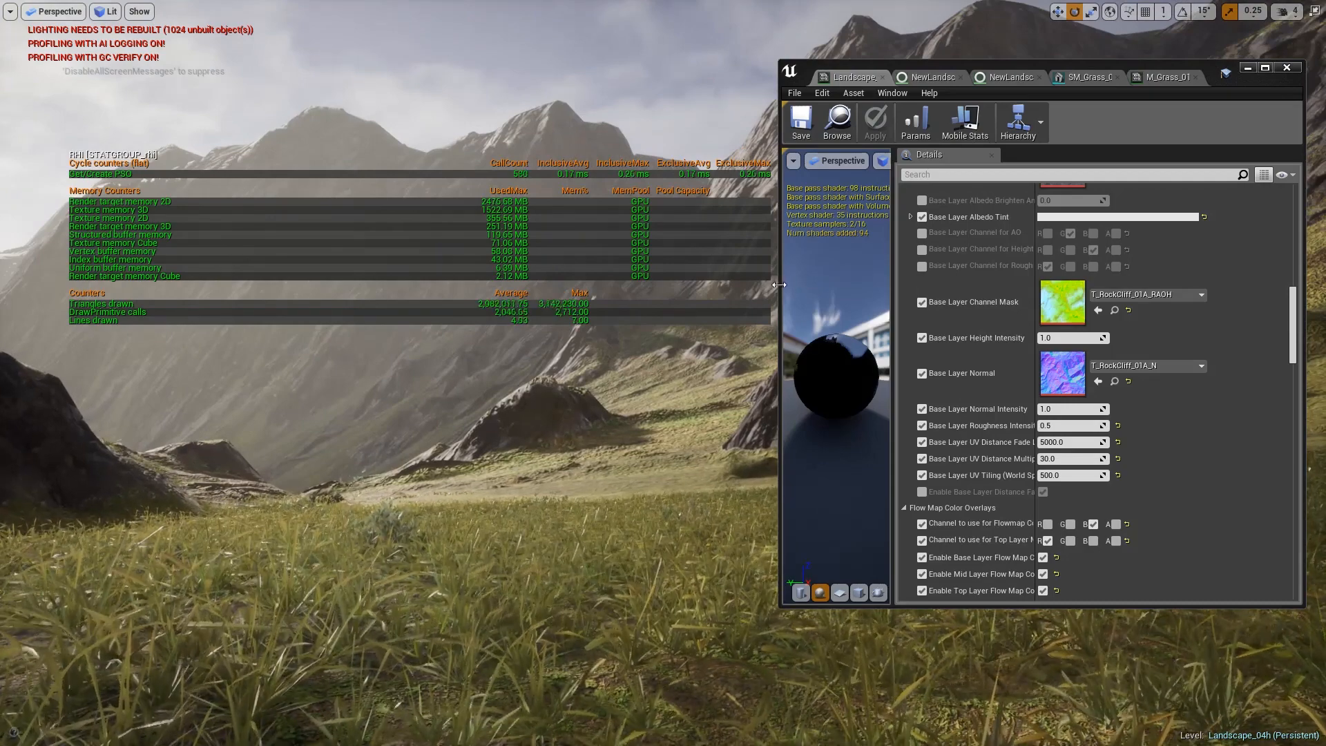
{"action": "left_click_drag", "start_coordinate": [778, 285], "coordinate": [944, 285]}
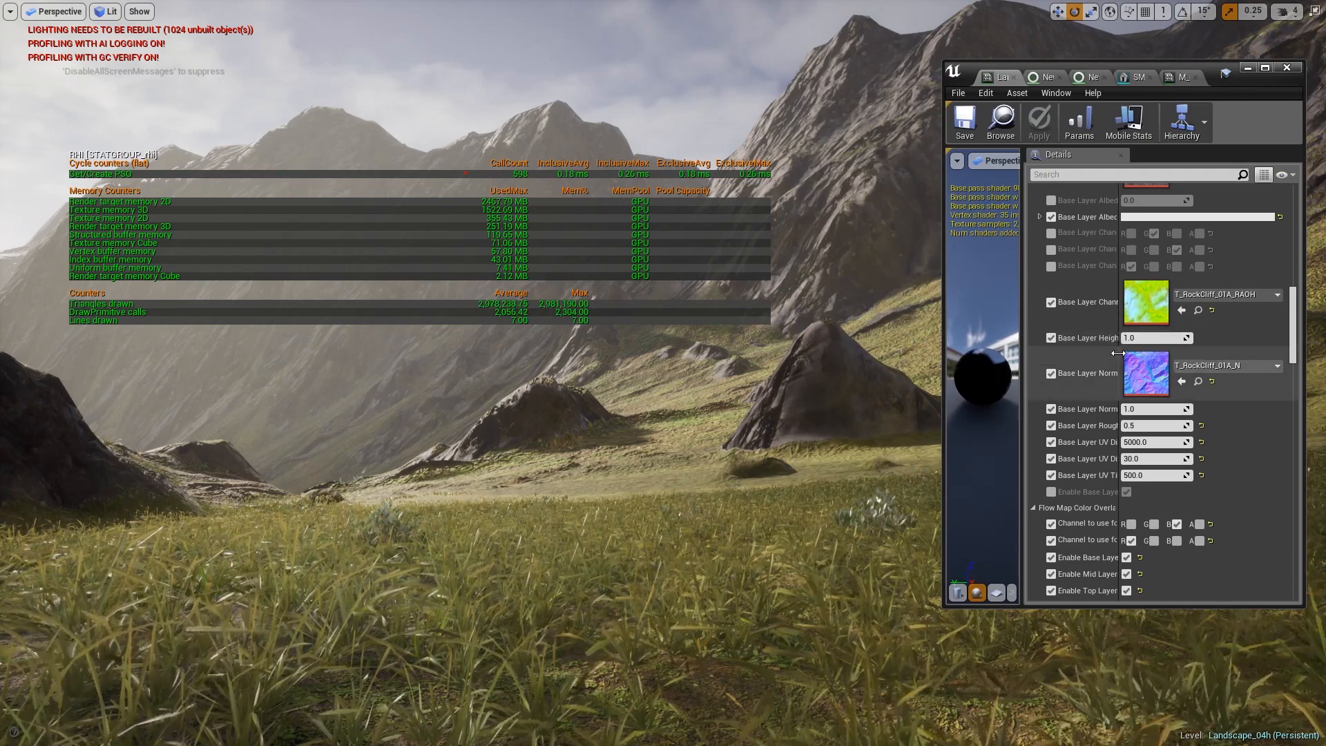
{"action": "mouse_move", "coordinate": [1117, 356]}
{"action": "left_mouse_down"}
{"action": "mouse_move", "coordinate": [1090, 356]}
{"action": "mouse_move", "coordinate": [1101, 356]}
{"action": "left_mouse_up"}
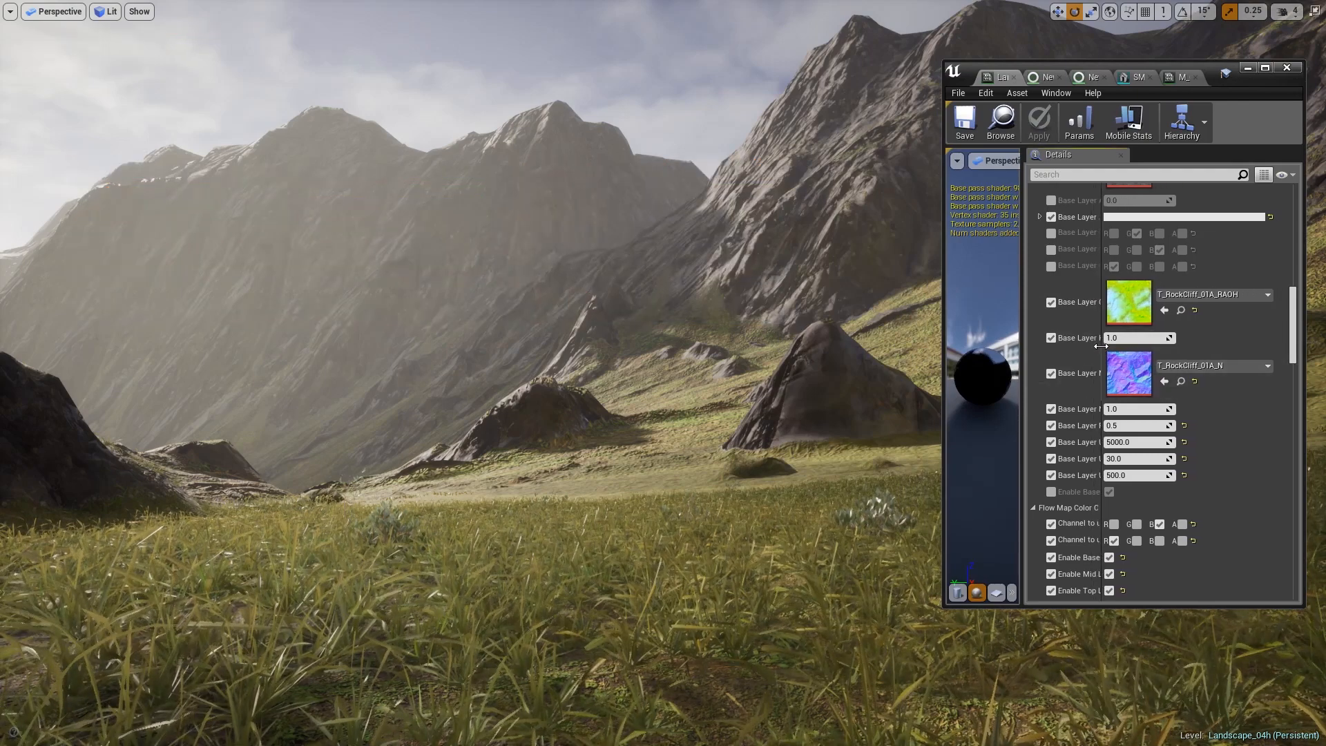
{"action": "scroll", "coordinate": [1211, 420], "scroll_direction": "down", "scroll_amount": 3}
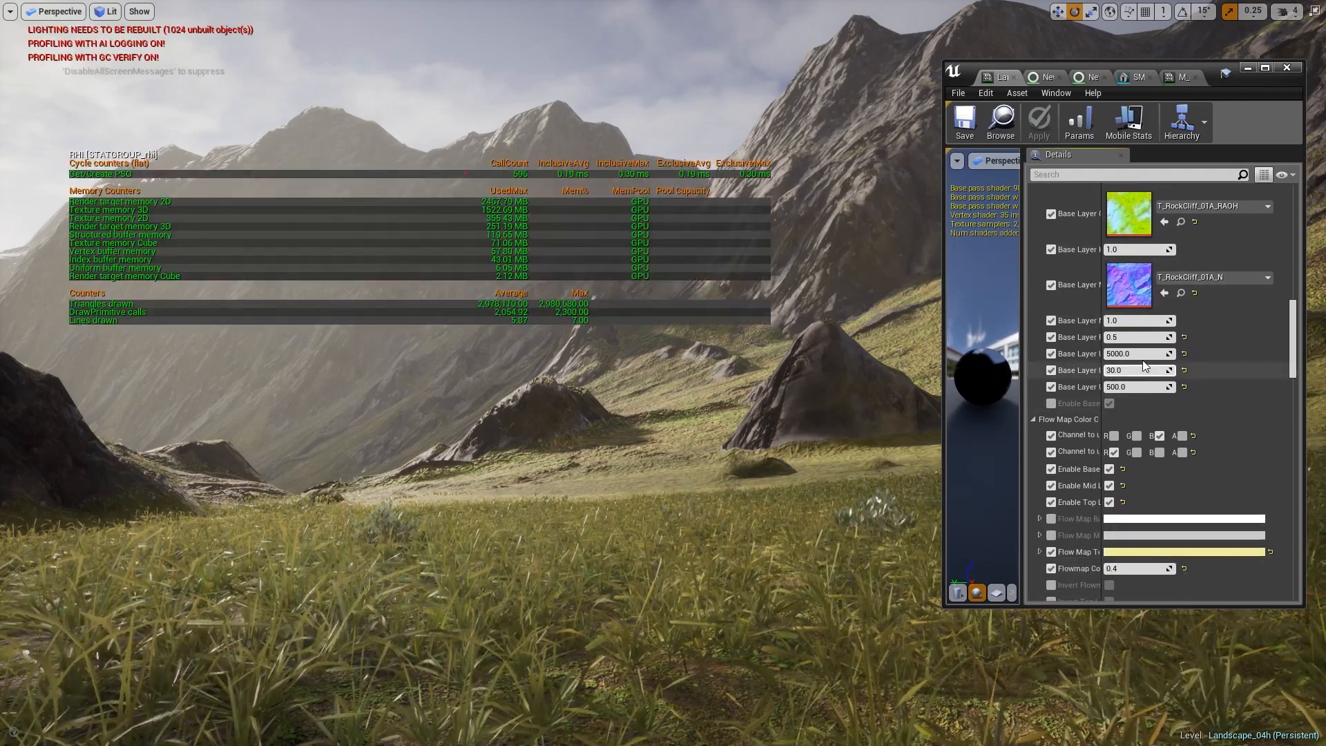
{"action": "left_click_drag", "start_coordinate": [1101, 371], "coordinate": [1190, 370]}
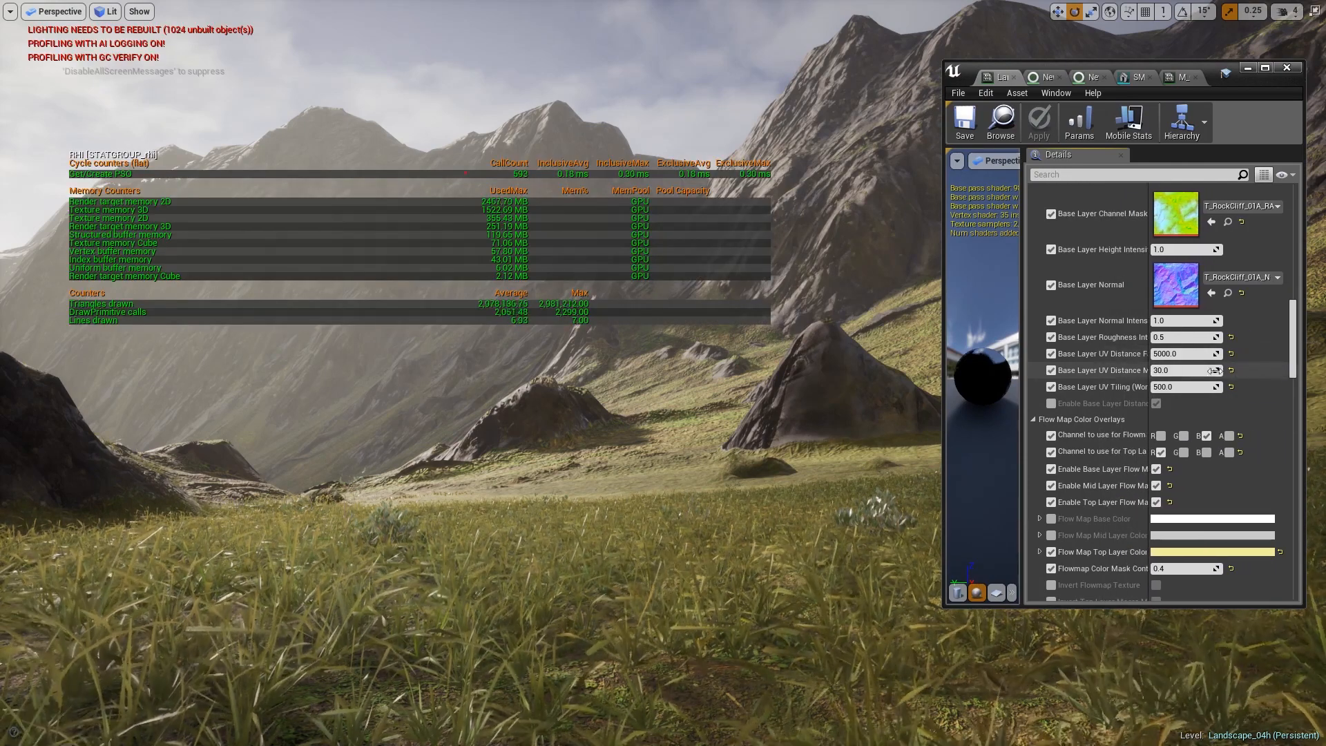
- Set Near Tessellation to 1 in the landscape material's Tessellation parameters
{"action": "scroll", "coordinate": [1208, 304], "scroll_direction": "down", "scroll_amount": 3}
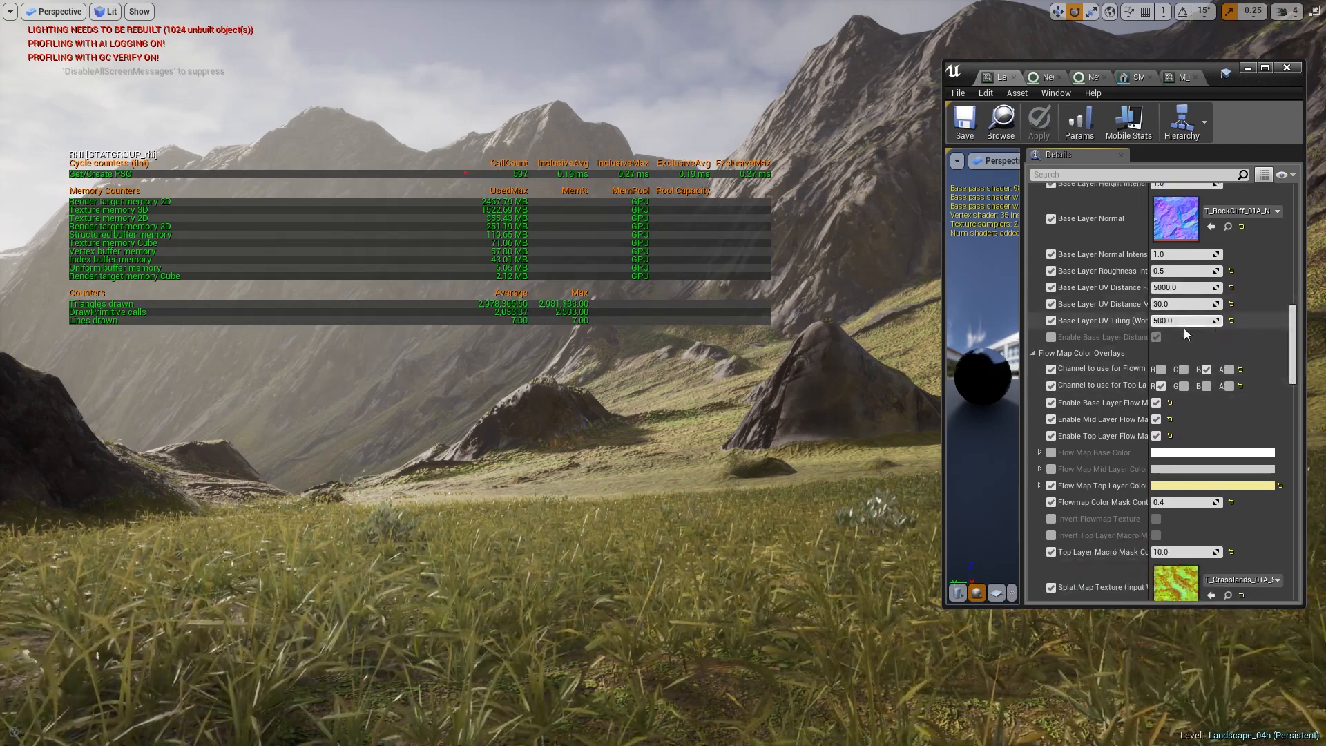
{"action": "scroll", "coordinate": [1175, 331], "scroll_direction": "down", "scroll_amount": 15}
{"action": "scroll", "coordinate": [1160, 360], "scroll_direction": "down", "scroll_amount": 15}
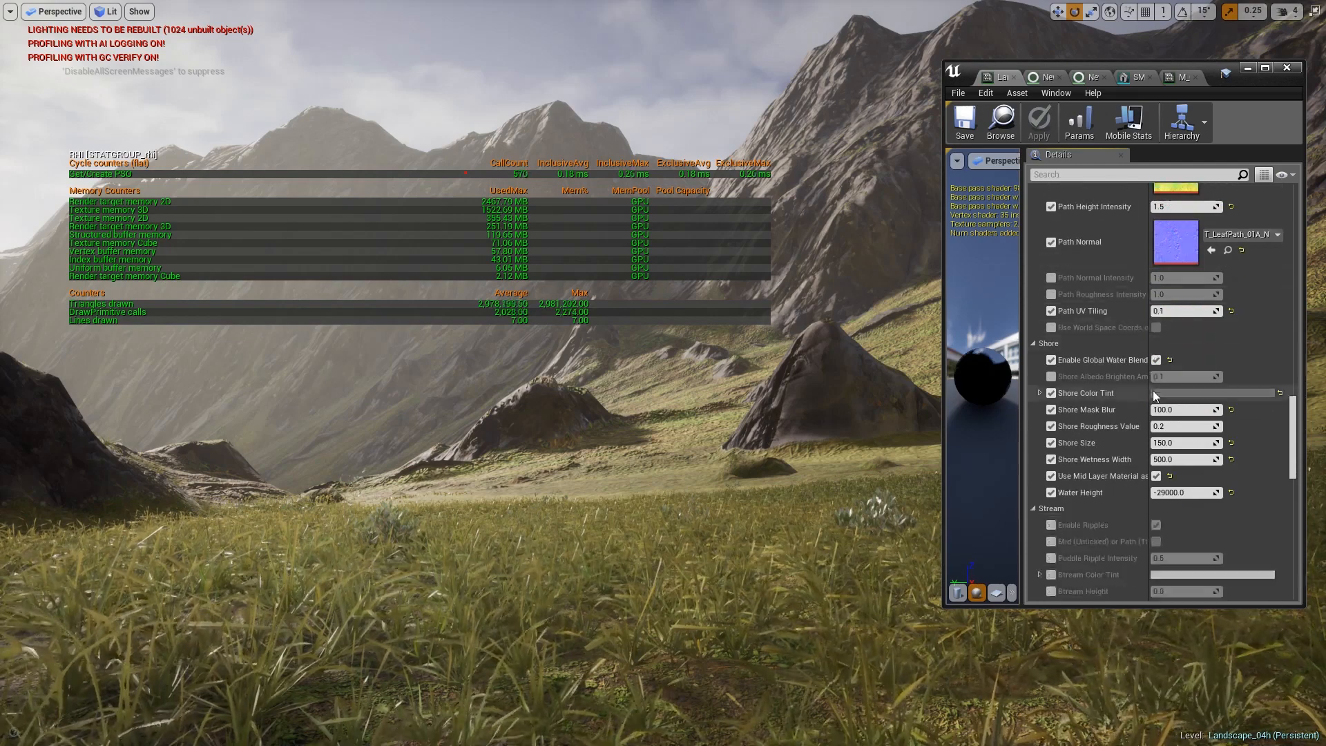
{"action": "scroll", "coordinate": [1159, 396], "scroll_direction": "down", "scroll_amount": 2}
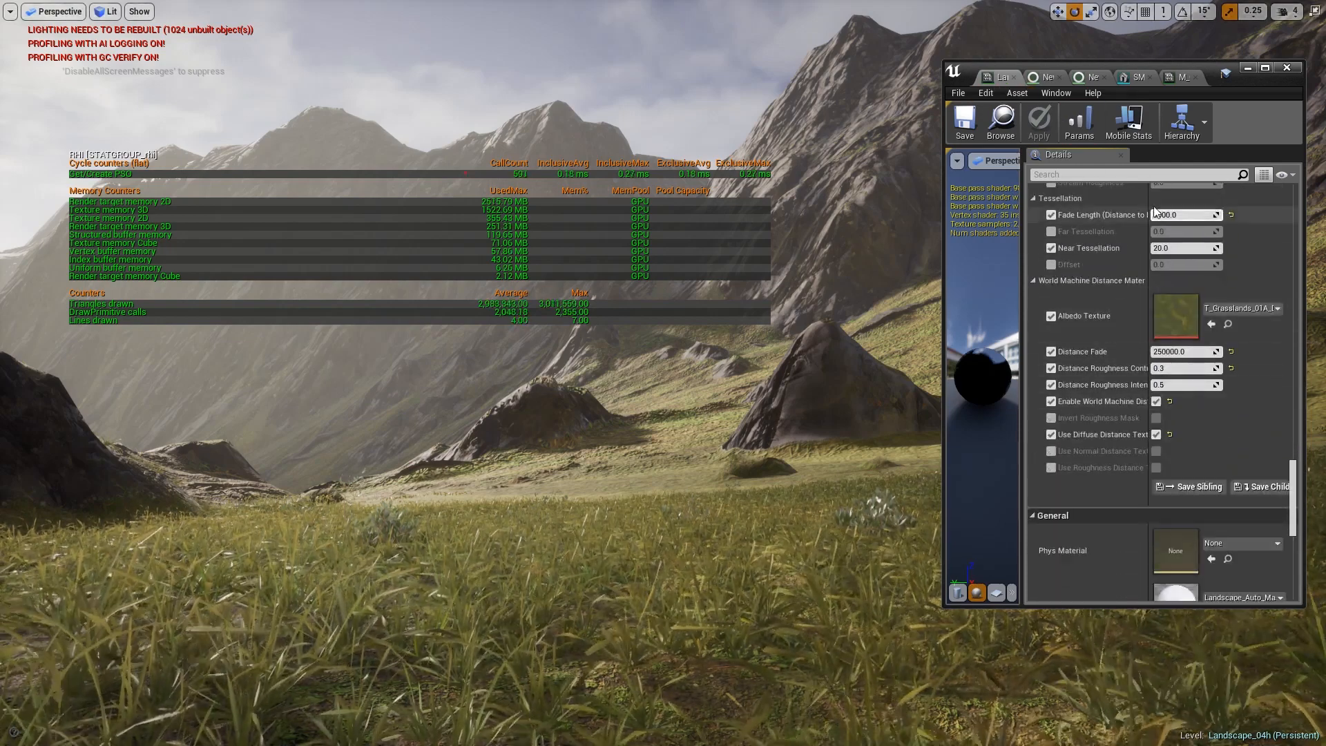
{"action": "scroll", "coordinate": [1121, 283], "scroll_direction": "up", "scroll_amount": 4}
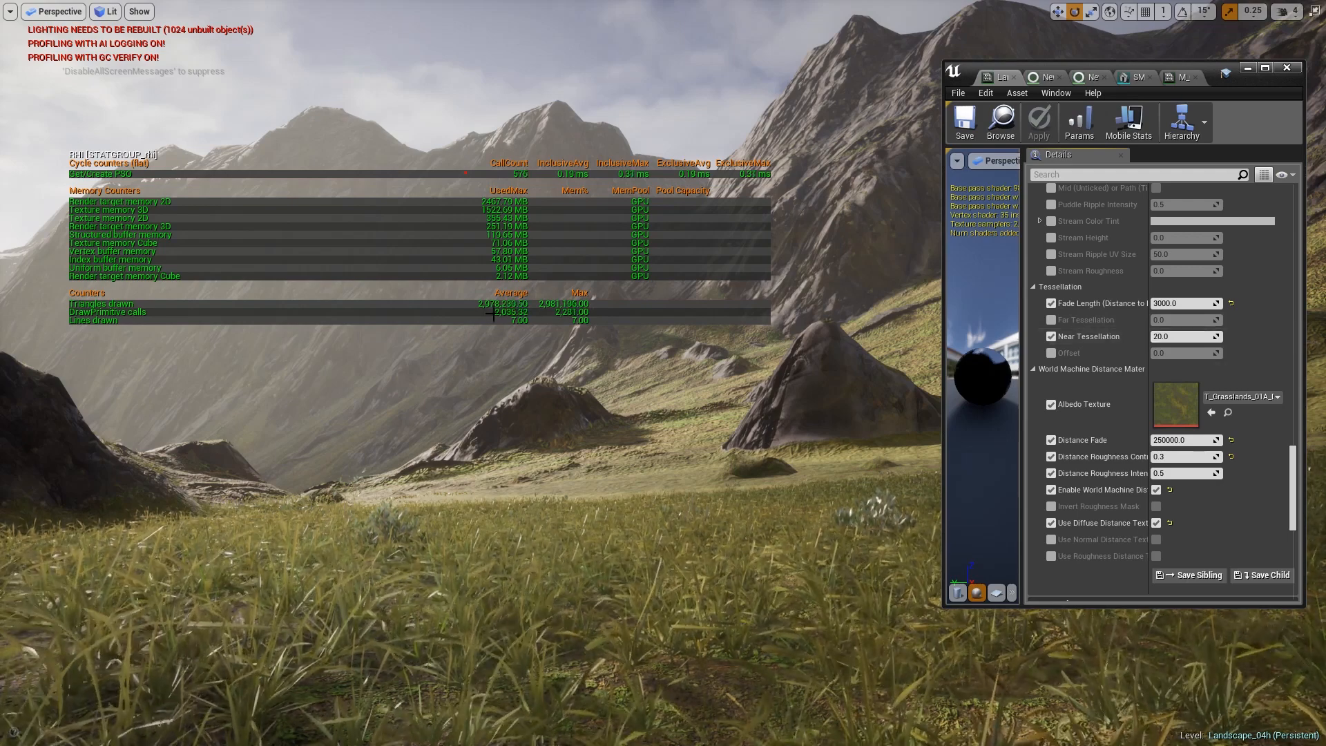
{"action": "left_click", "coordinate": [1182, 337]}
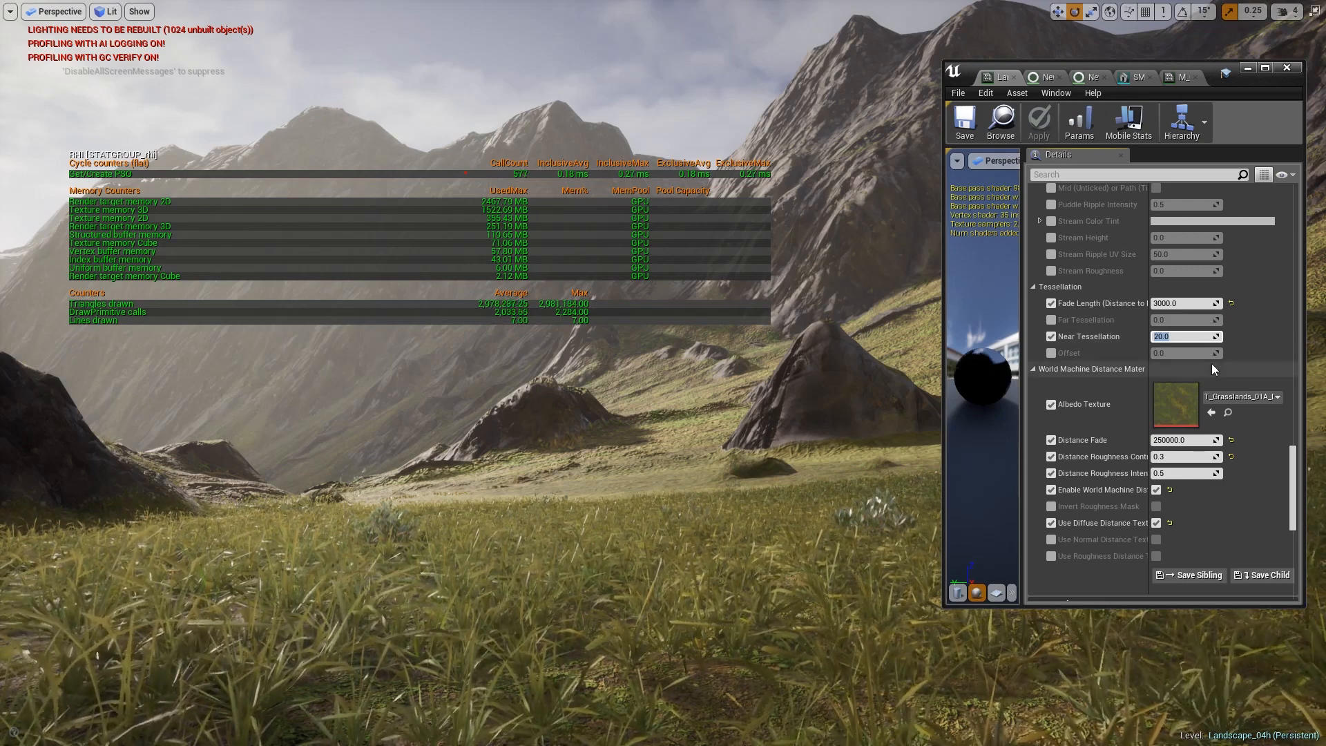
{"action": "type", "text": "0"}
{"action": "key", "text": "Return"}
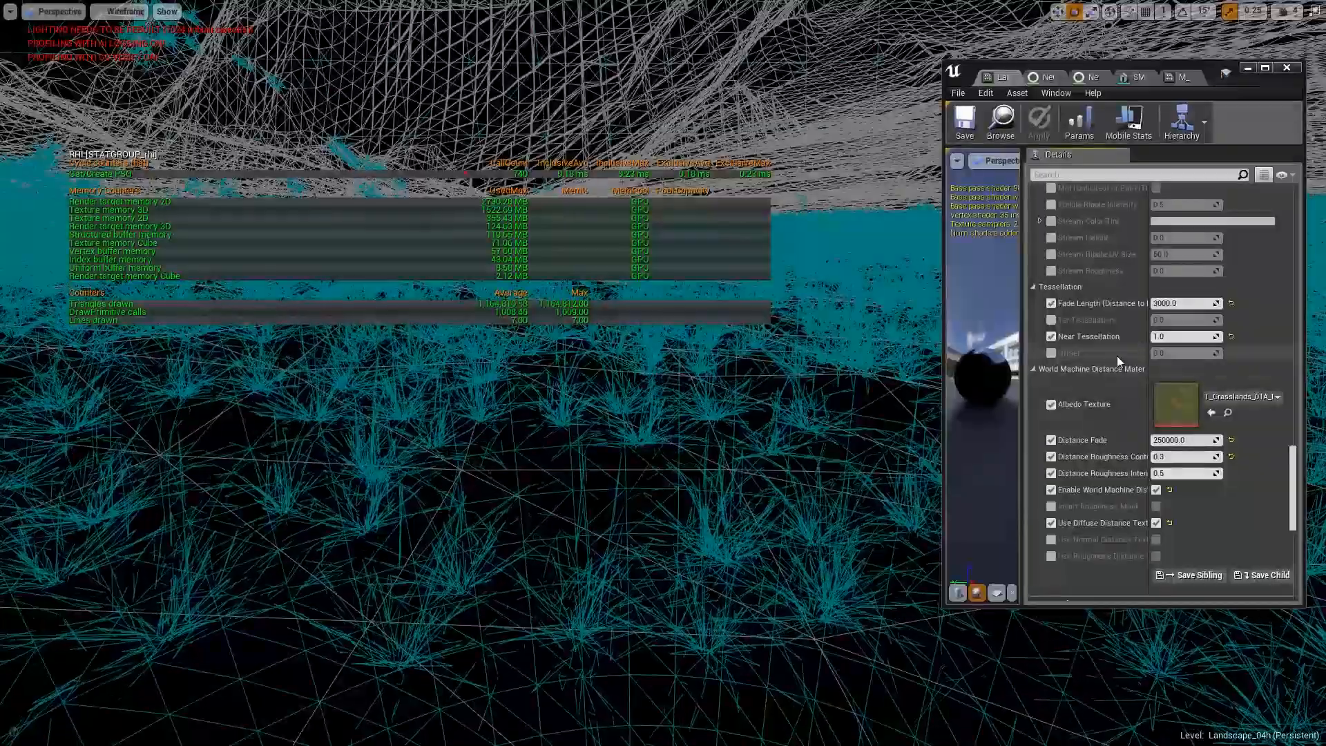
- Set the landscape material's Near Tessellation back to 20 and return the viewport to Lit mode
{"action": "left_click", "coordinate": [1178, 336]}
{"action": "type", "text": "20"}
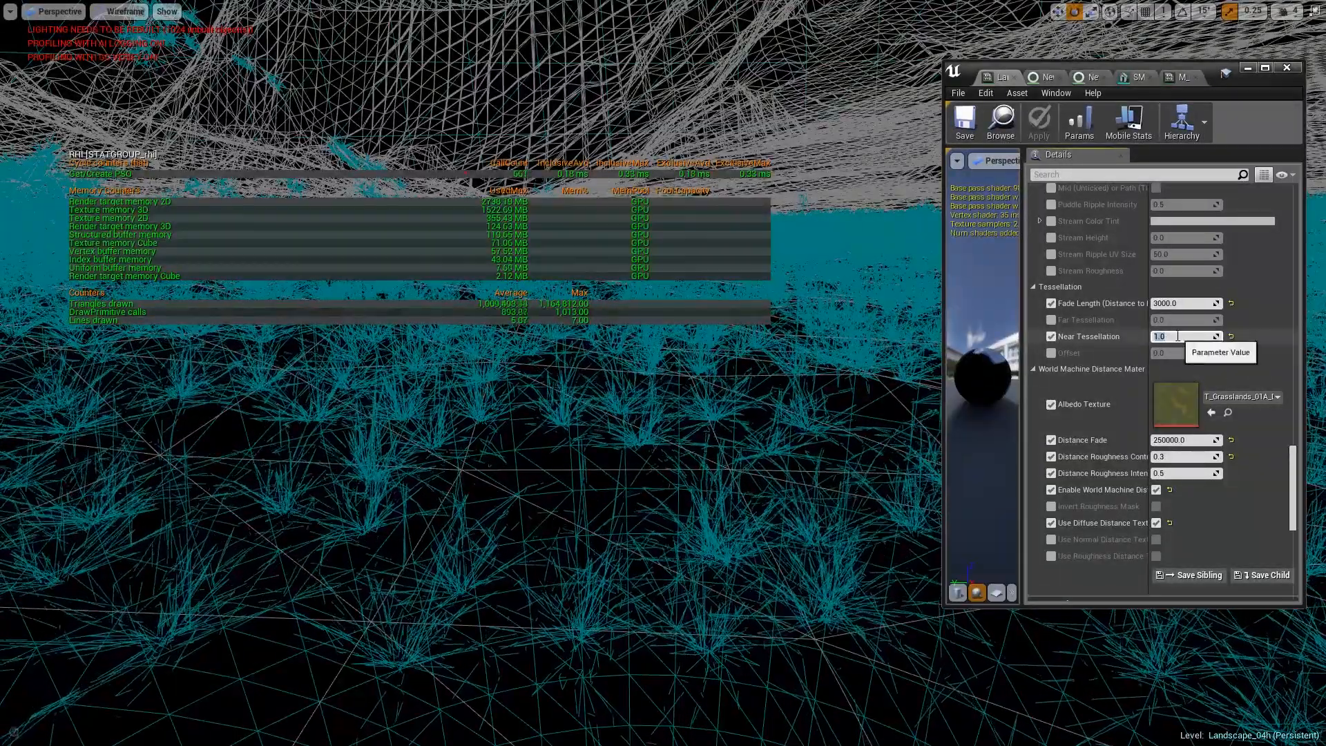
{"action": "key", "text": "Return"}
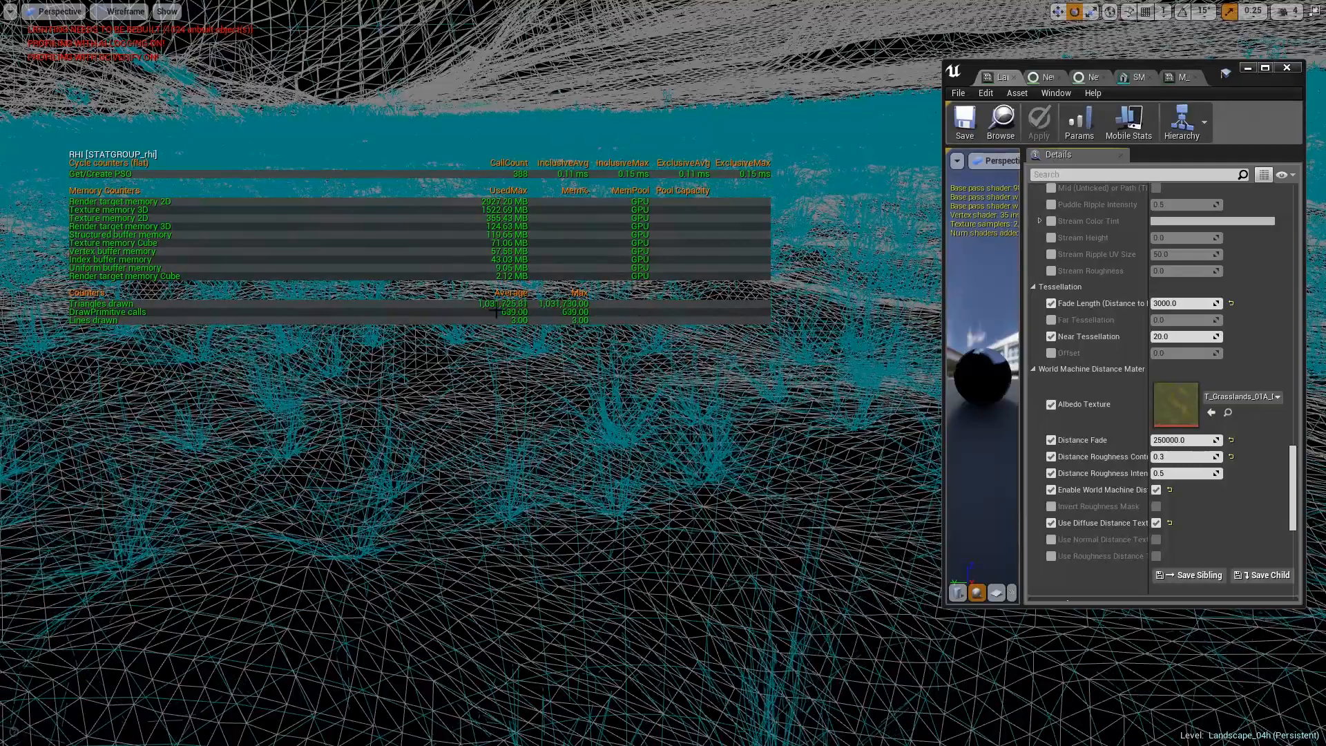
{"action": "key", "text": "alt+4"}
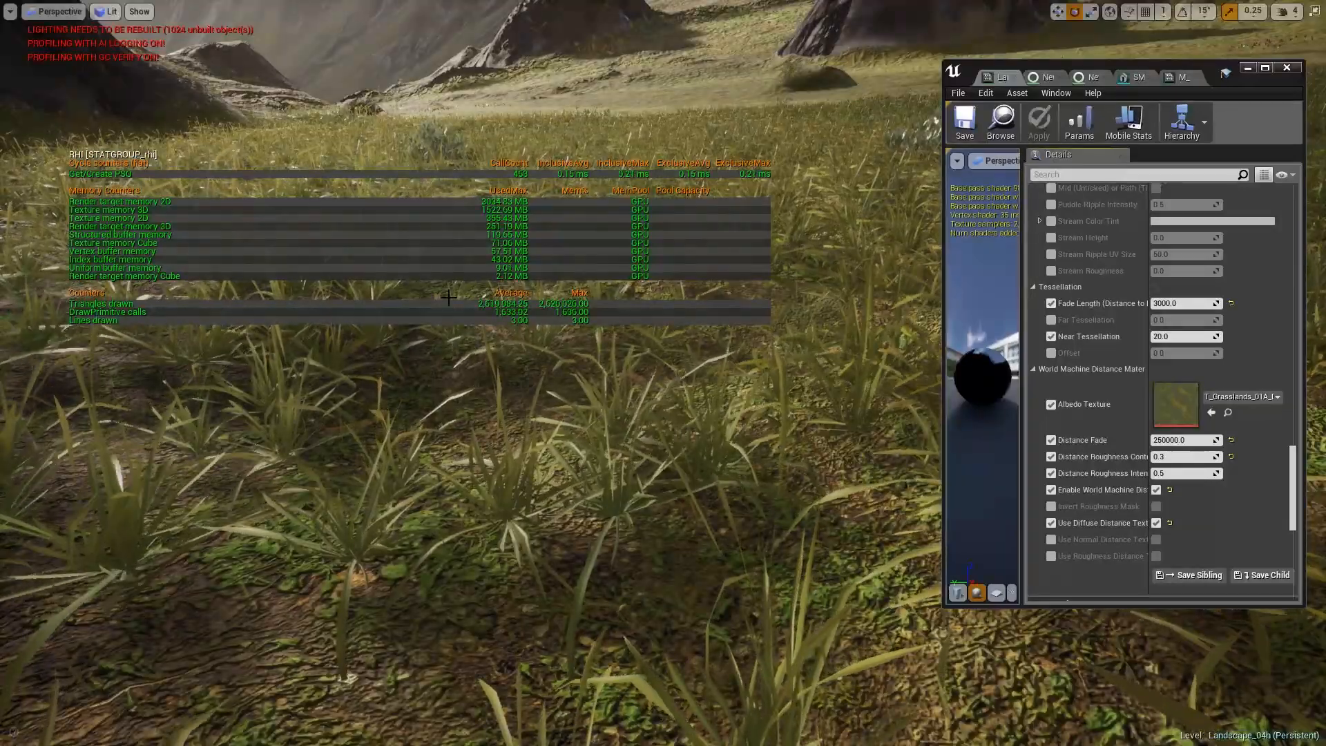
{"action": "right_click_drag", "start_coordinate": [602, 411], "coordinate": [605, 346]}
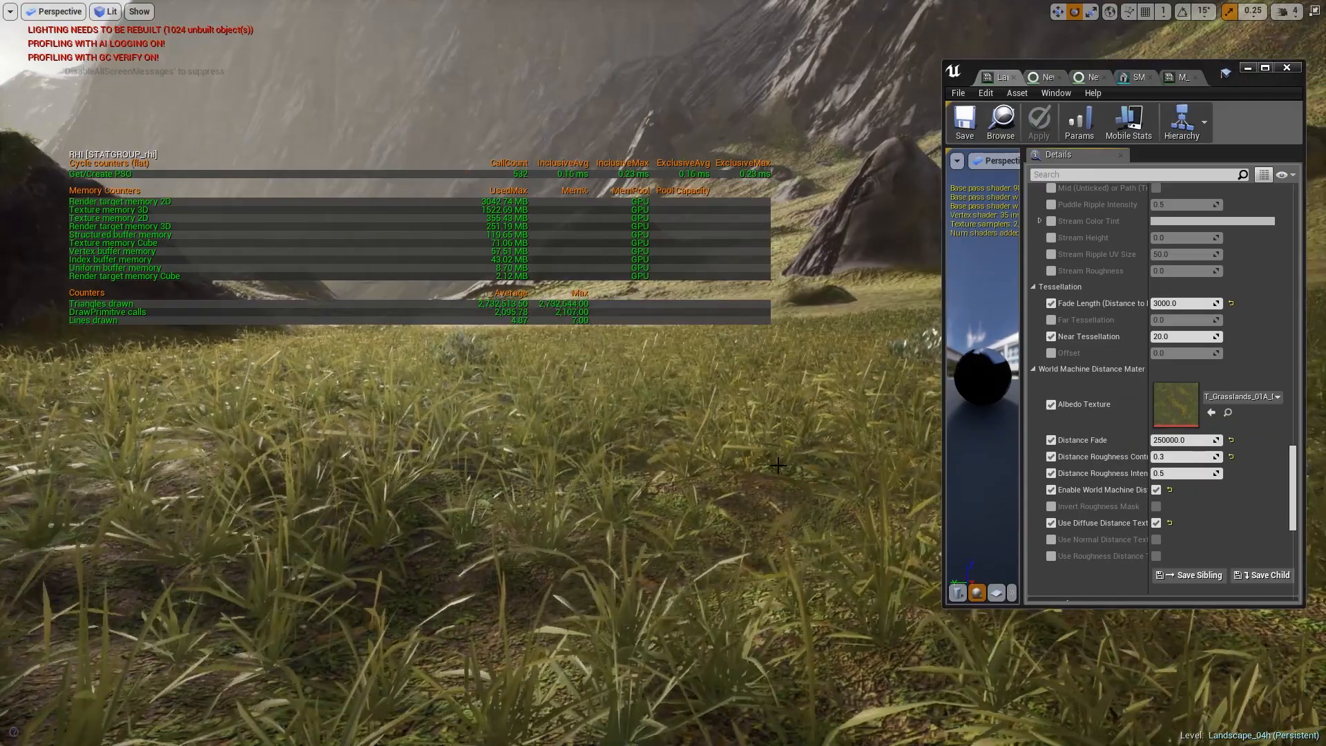
{"action": "right_click_drag", "start_coordinate": [751, 408], "coordinate": [732, 408]}
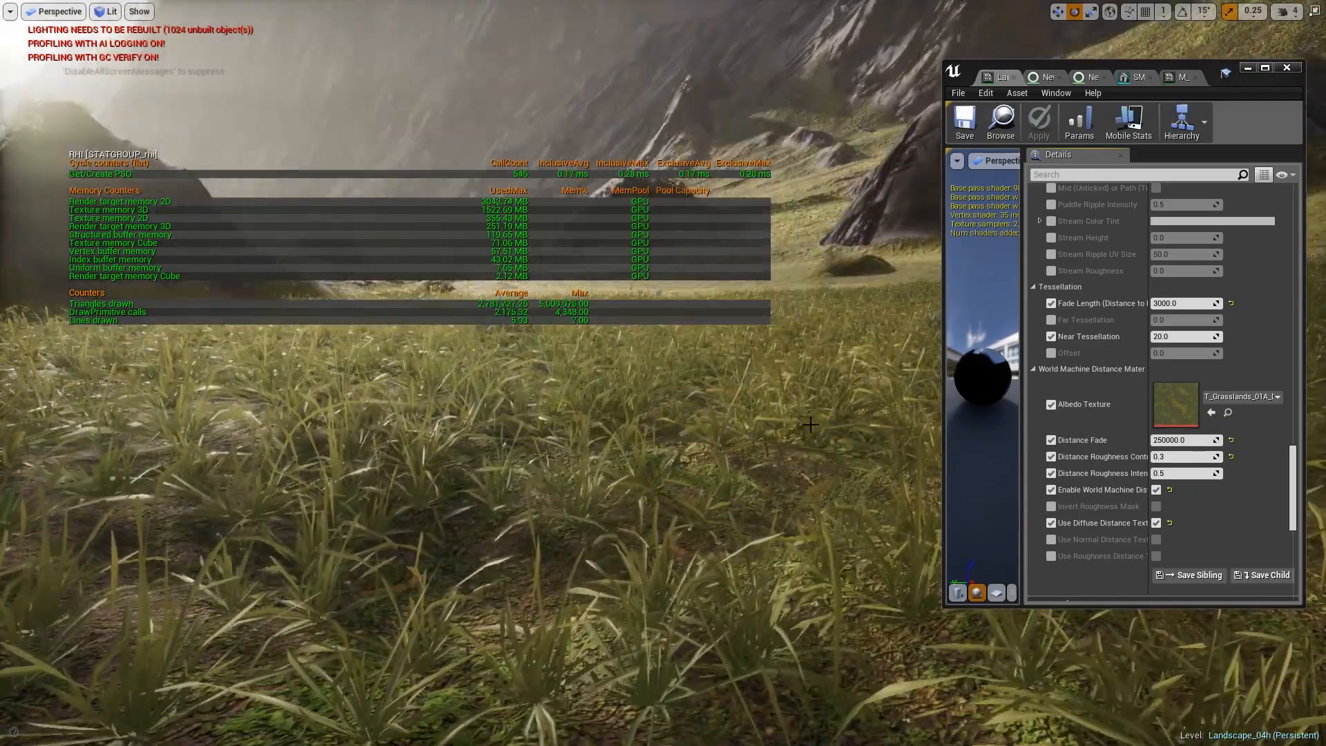
- Inspect the tessellated ground and grass geometry in Wireframe view, keeping the landscape material's Near Tessellation at 20
{"action": "key", "text": "alt+2"}
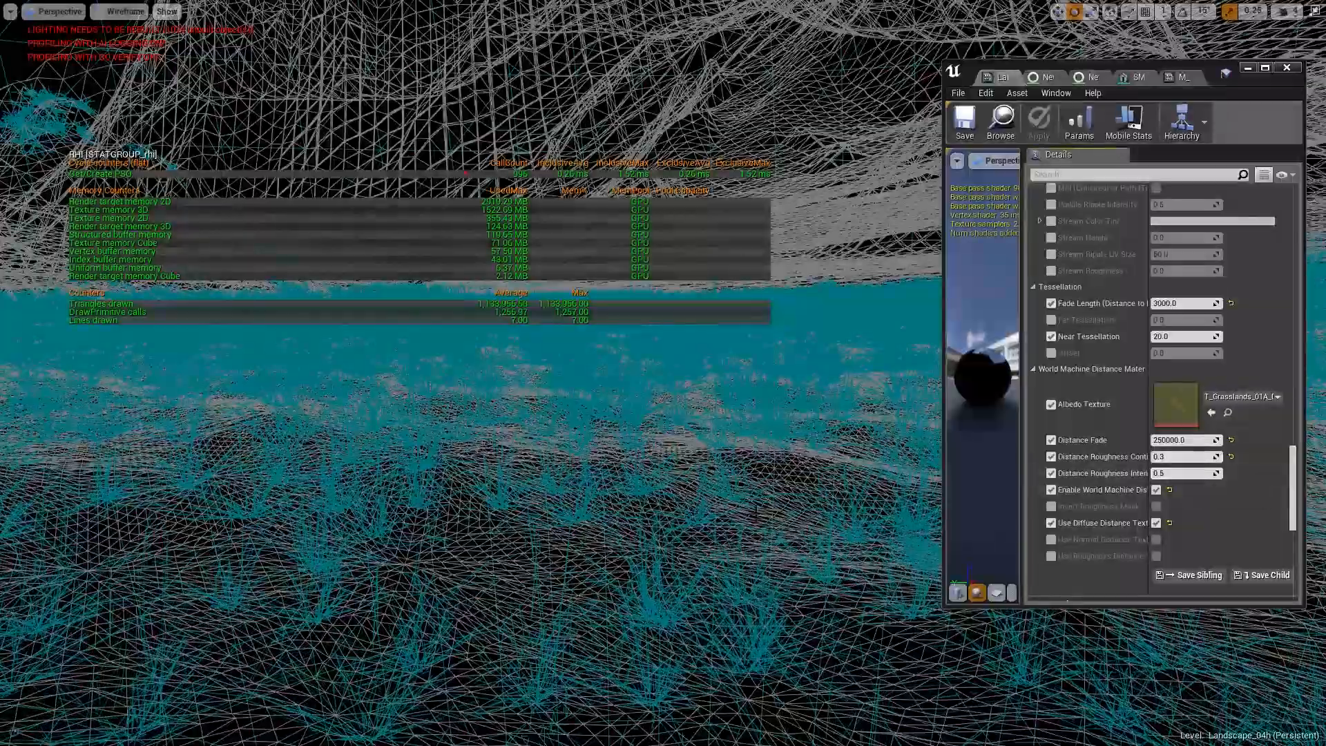
{"action": "right_click_drag", "start_coordinate": [663, 429], "coordinate": [619, 474]}
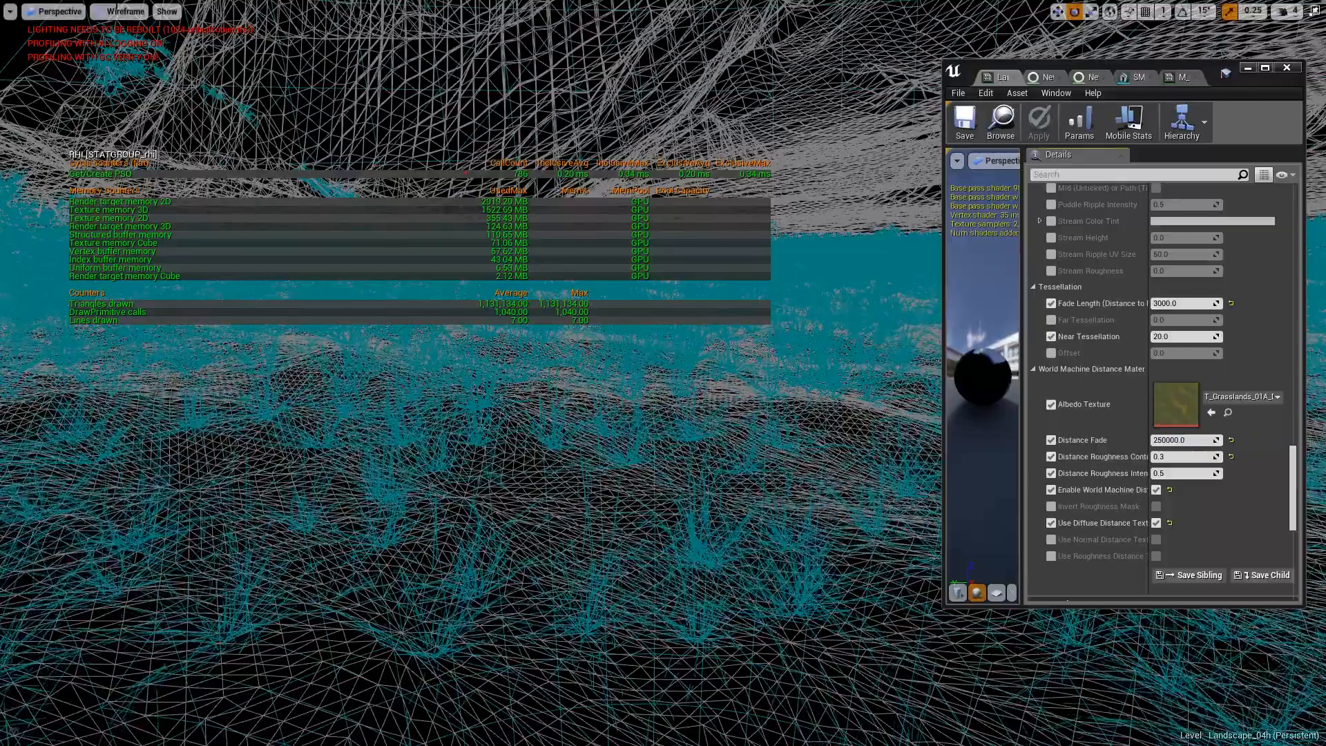
{"action": "left_click", "coordinate": [167, 11]}
{"action": "left_click", "coordinate": [119, 11]}
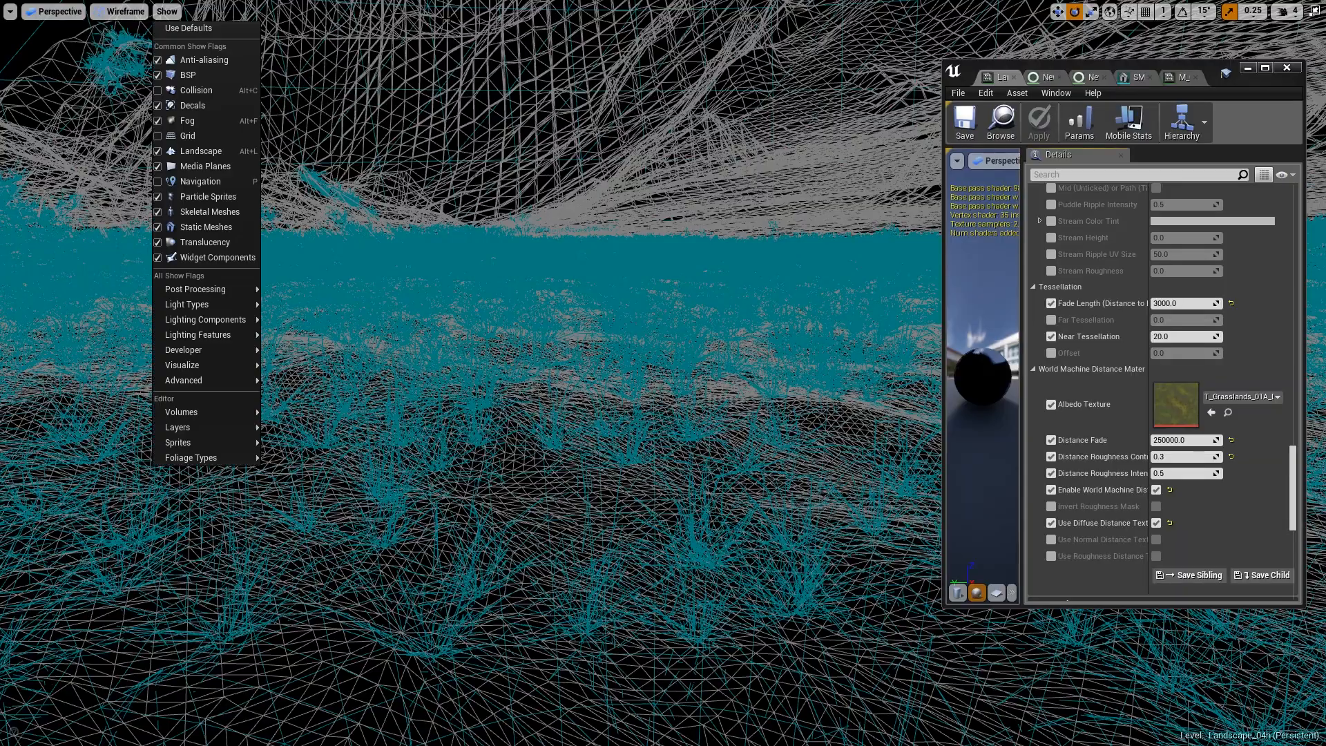
{"action": "mouse_move", "coordinate": [443, 18]}
{"action": "right_mouse_down"}
{"action": "mouse_move", "coordinate": [432, 21]}
{"action": "mouse_move", "coordinate": [448, 19]}
{"action": "right_mouse_up"}
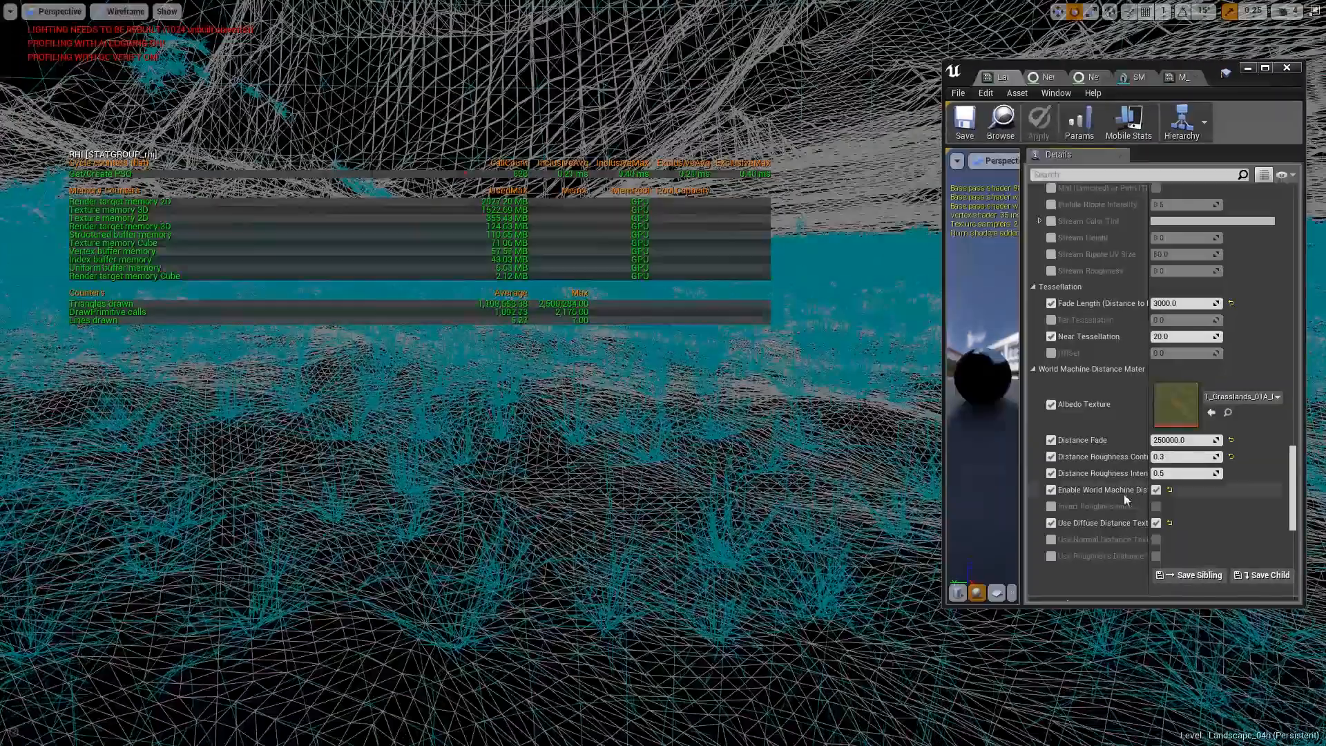
{"action": "left_click", "coordinate": [1193, 334]}
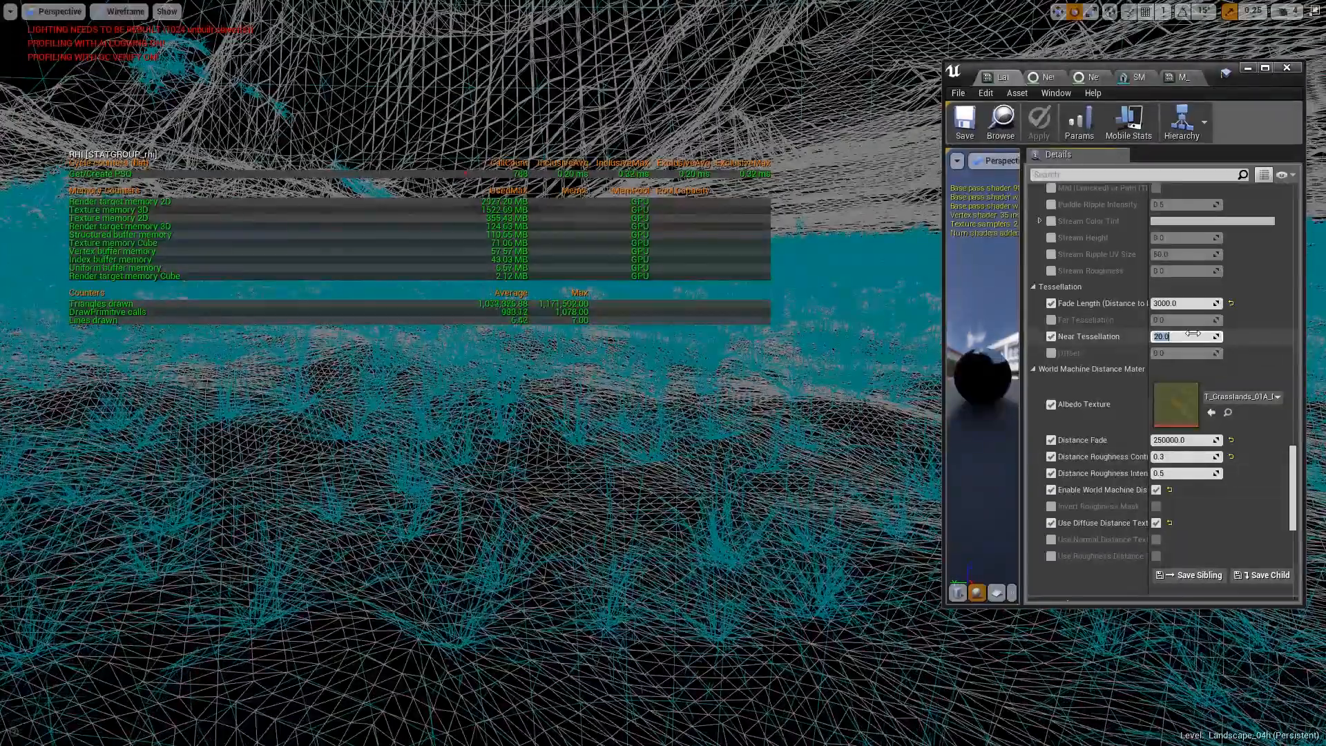
{"action": "key", "text": "Return"}
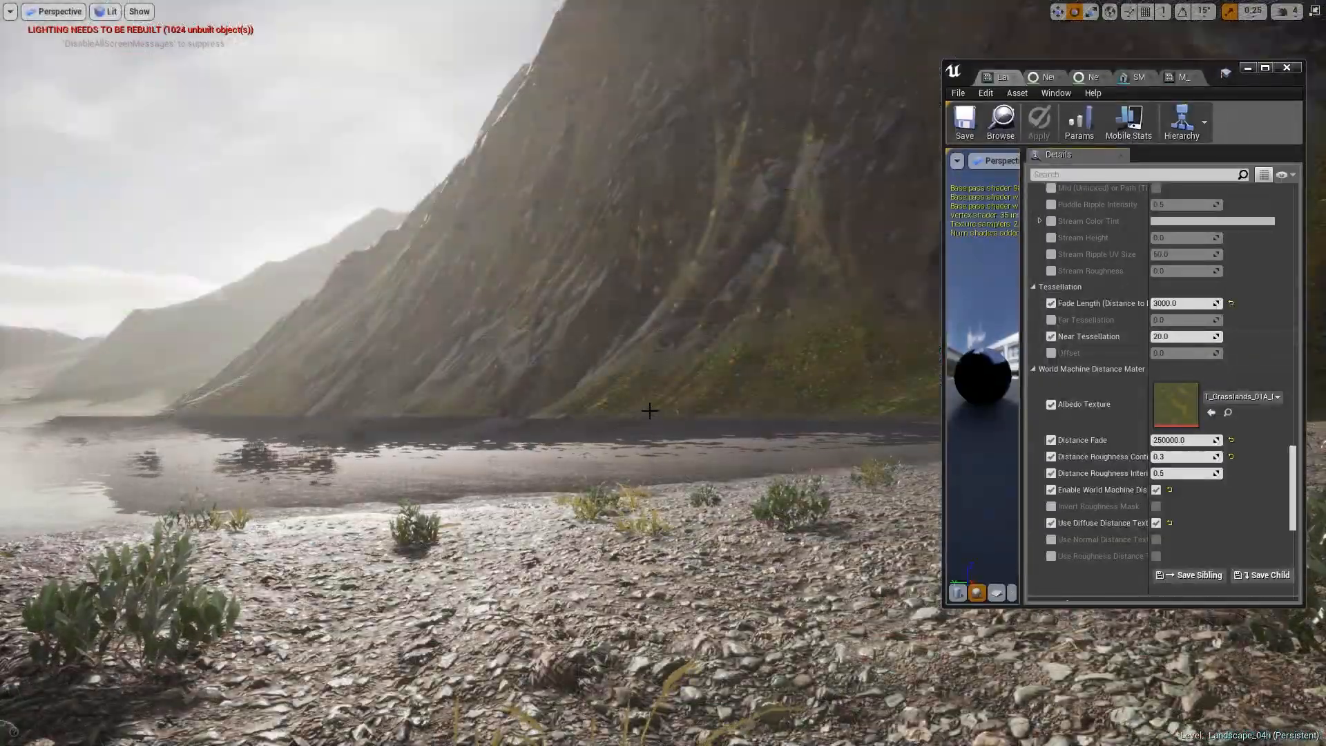
- Display the lakeshore's shader complexity, and open the grass material instance in an enlarged editor window to review its parameters
{"action": "key", "text": "alt+8"}
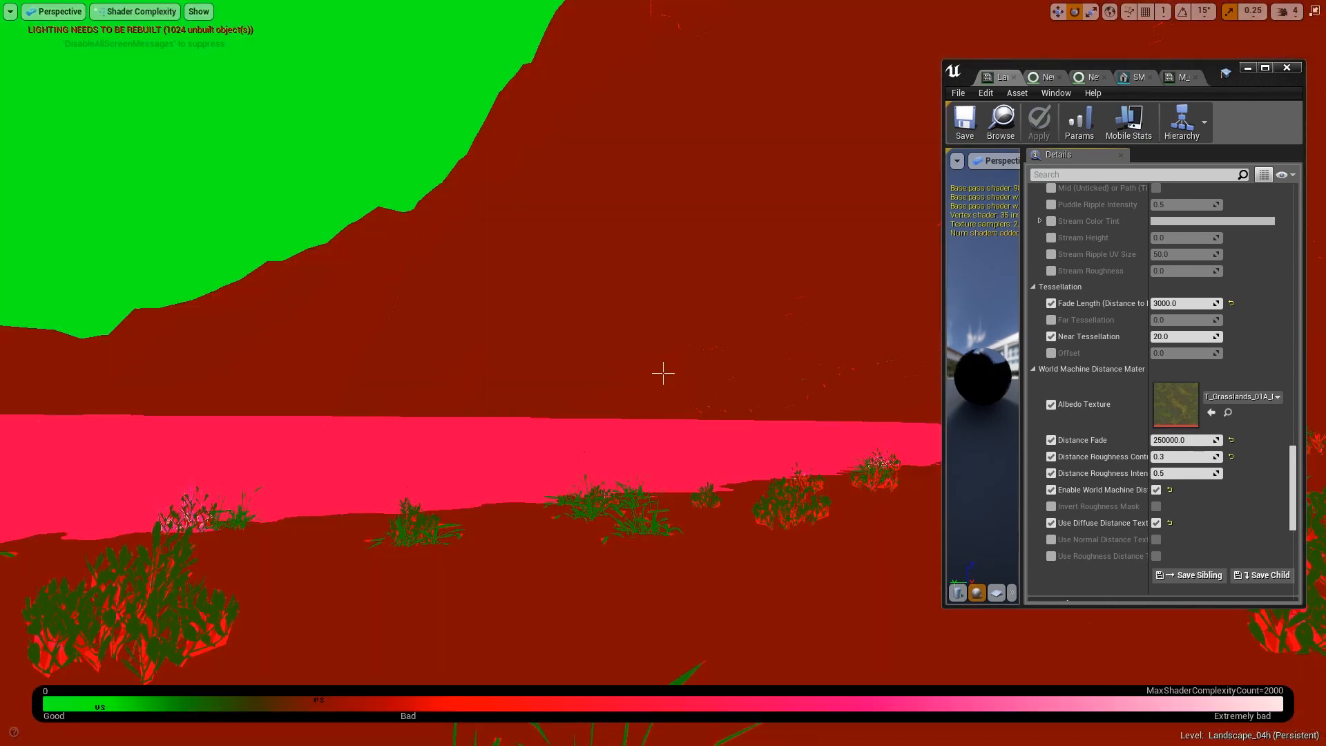
{"action": "left_click", "coordinate": [1210, 75]}
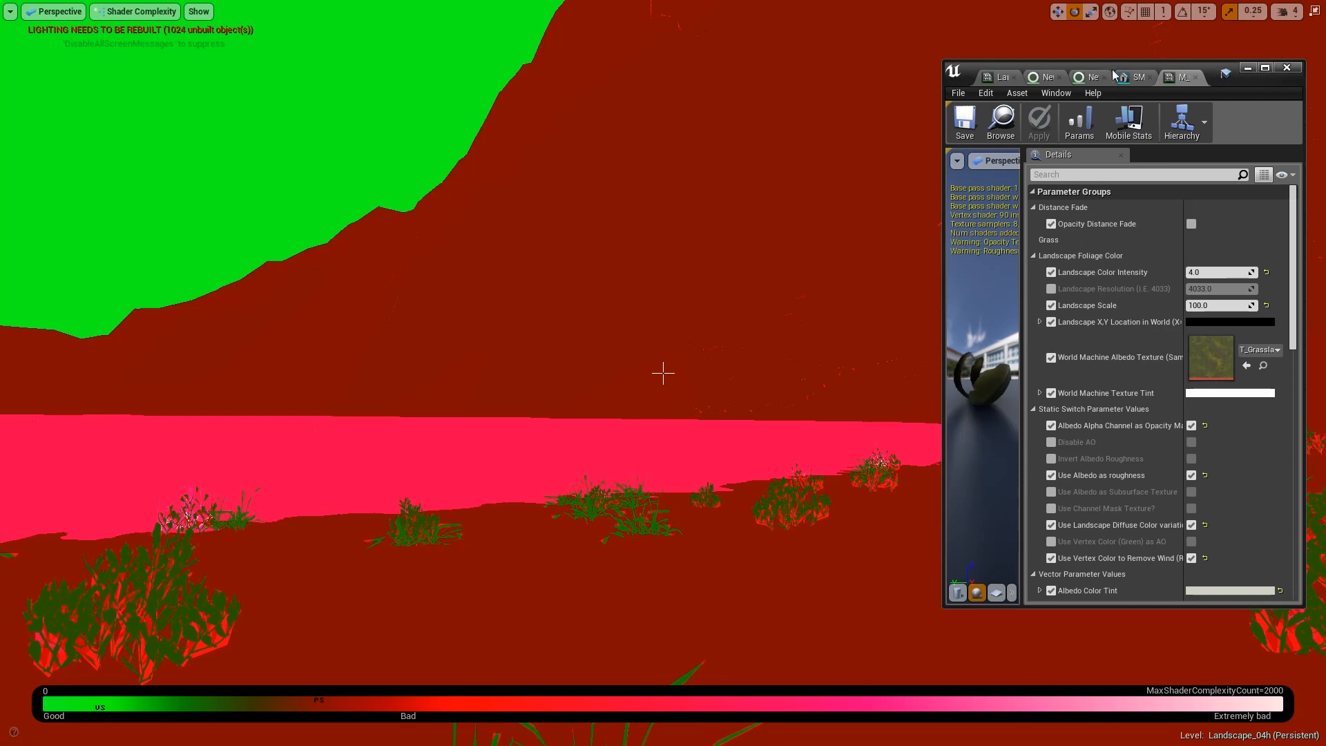
{"action": "left_click_drag", "start_coordinate": [944, 61], "coordinate": [575, 6]}
{"action": "scroll", "coordinate": [1177, 268], "scroll_direction": "down", "scroll_amount": 1}
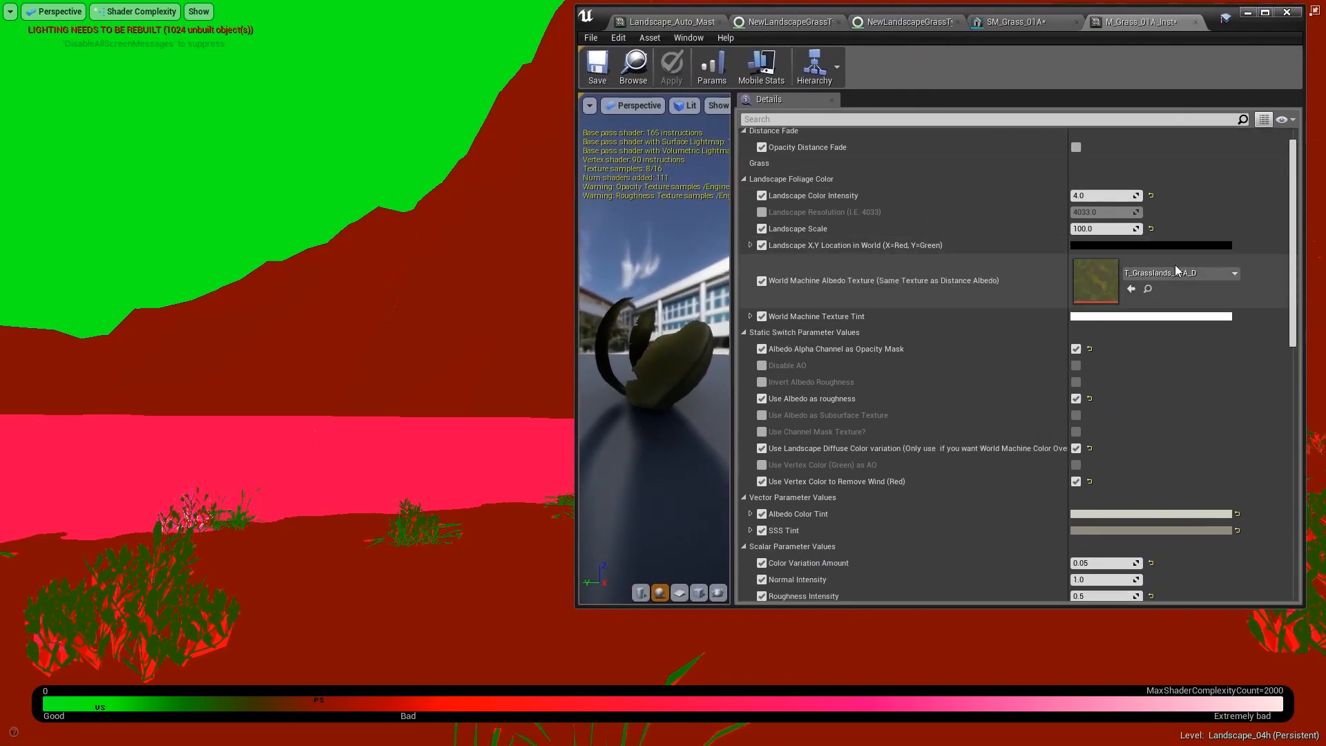
{"action": "scroll", "coordinate": [1175, 264], "scroll_direction": "down", "scroll_amount": 5}
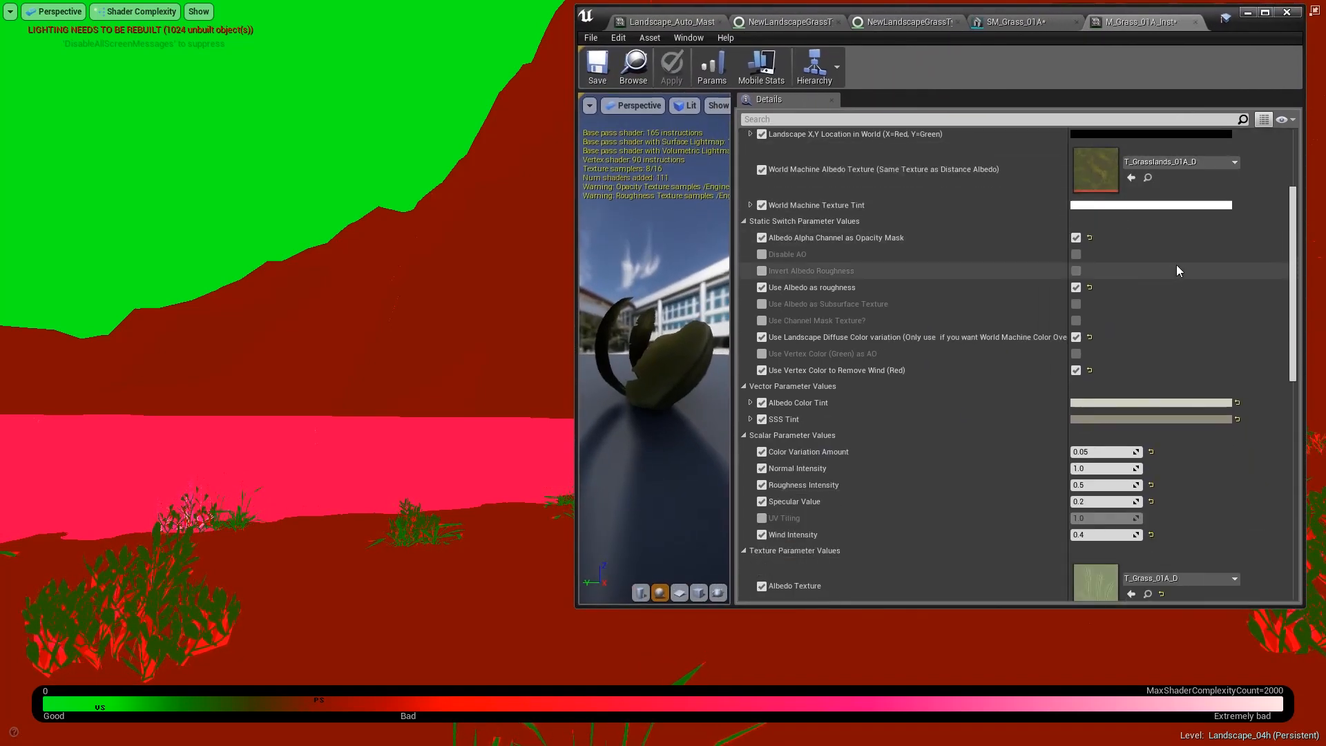
- Review the landscape material instance's Tessellation, Stream and Shore parameters, and narrow the editor window to uncover the viewport
{"action": "left_click", "coordinate": [665, 23]}
{"action": "scroll", "coordinate": [1115, 325], "scroll_direction": "up", "scroll_amount": 6}
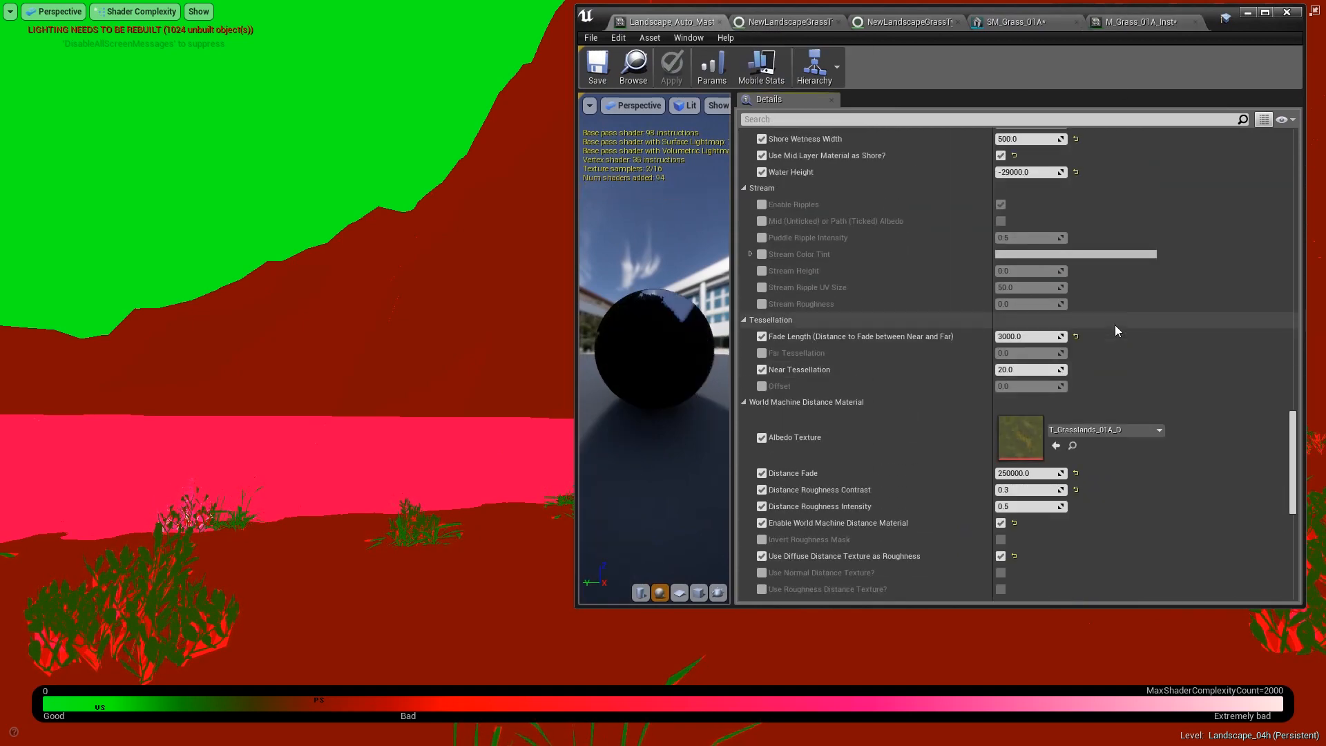
{"action": "scroll", "coordinate": [1115, 325], "scroll_direction": "up", "scroll_amount": 6}
{"action": "right_click_drag", "start_coordinate": [459, 330], "coordinate": [458, 330]}
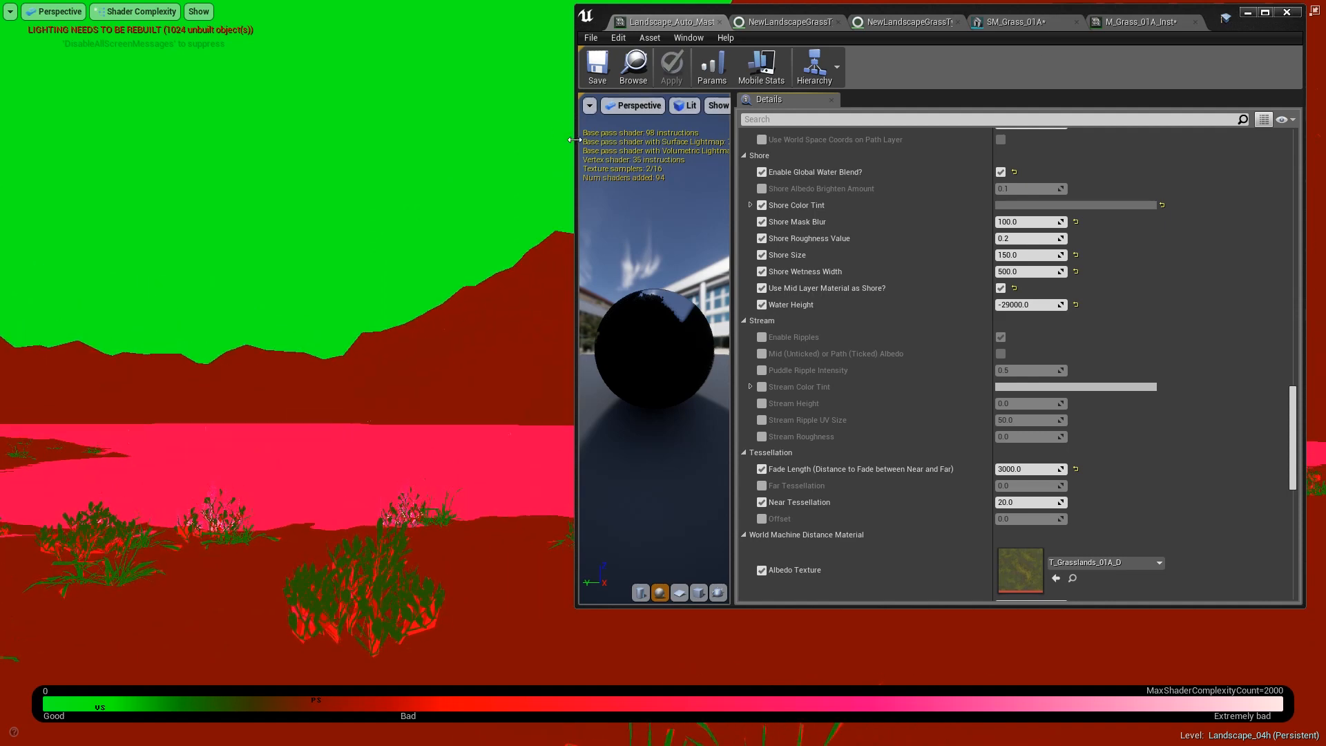
{"action": "left_click_drag", "start_coordinate": [574, 139], "coordinate": [961, 140]}
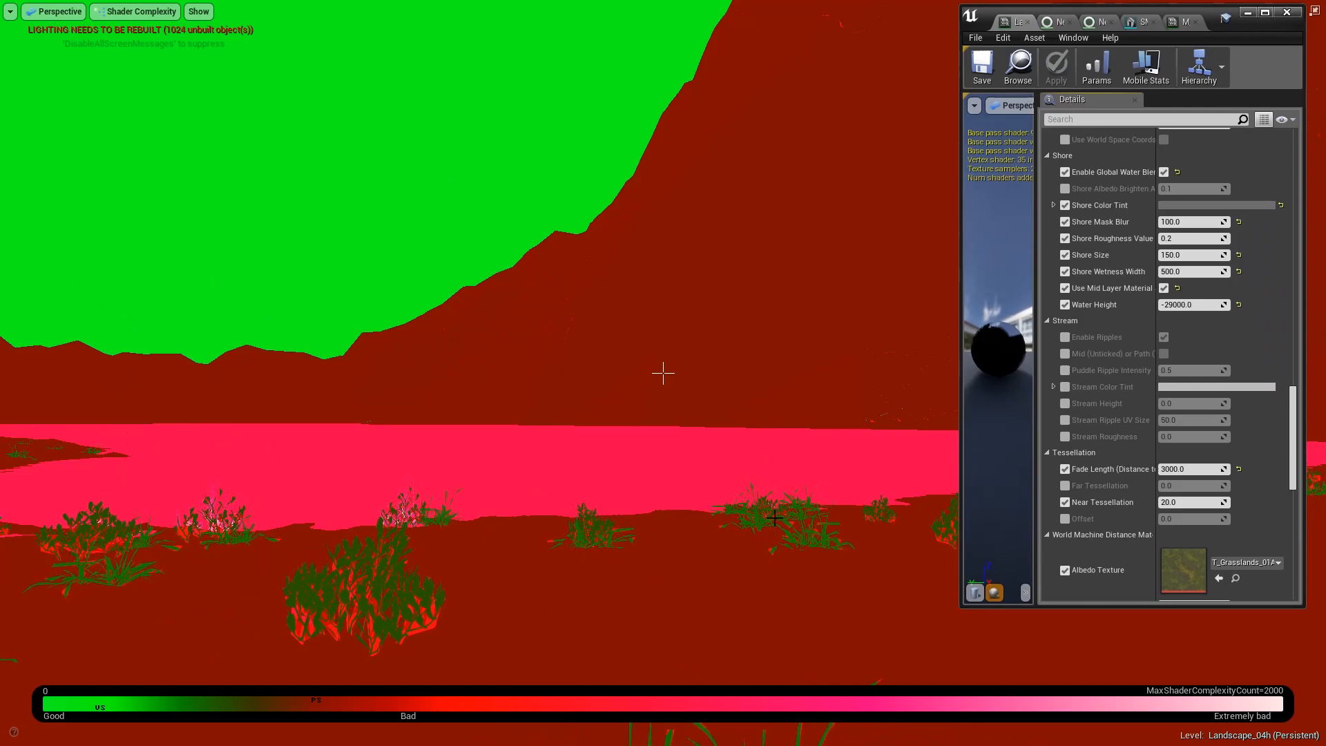
- Examine the shader complexity of the lake water, shore and surrounding grass from several distances
{"action": "right_click_drag", "start_coordinate": [649, 465], "coordinate": [631, 456]}
{"action": "key", "text": "s"}
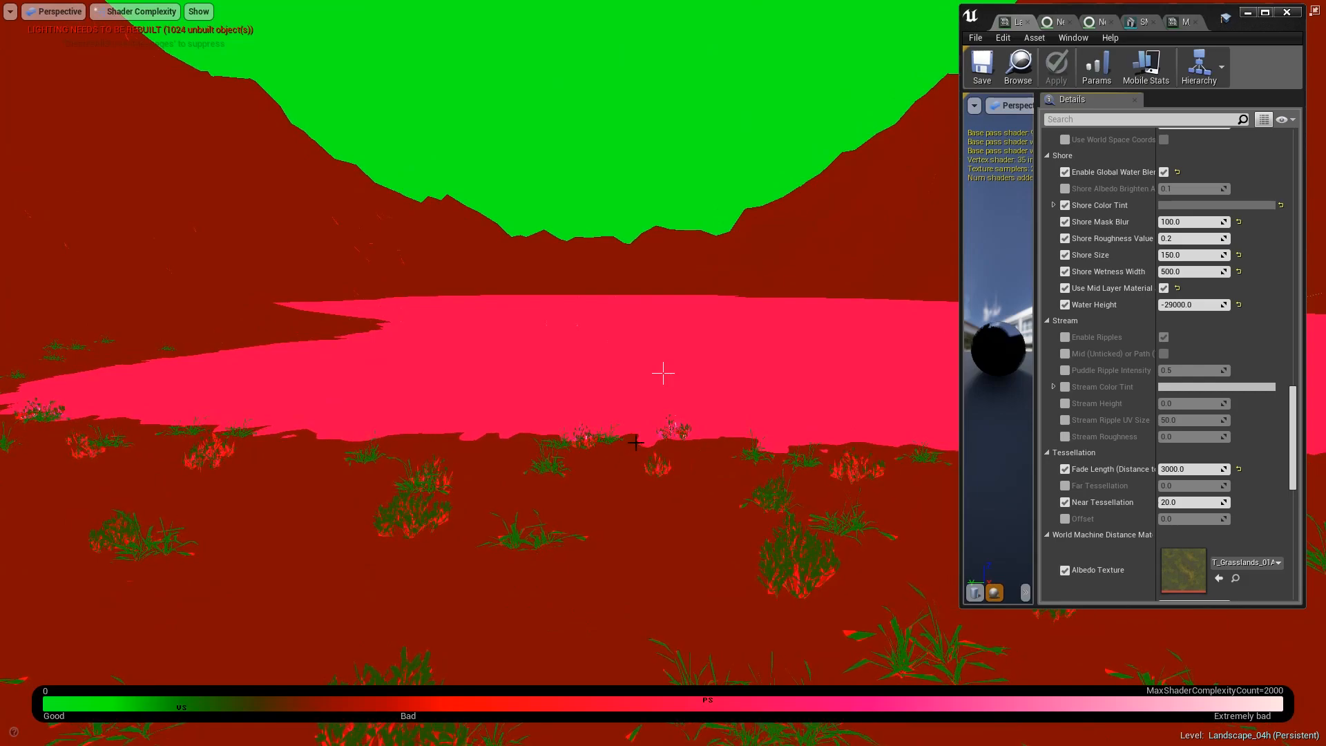
{"action": "right_click_drag", "start_coordinate": [611, 364], "coordinate": [642, 353]}
{"action": "key", "text": "s"}
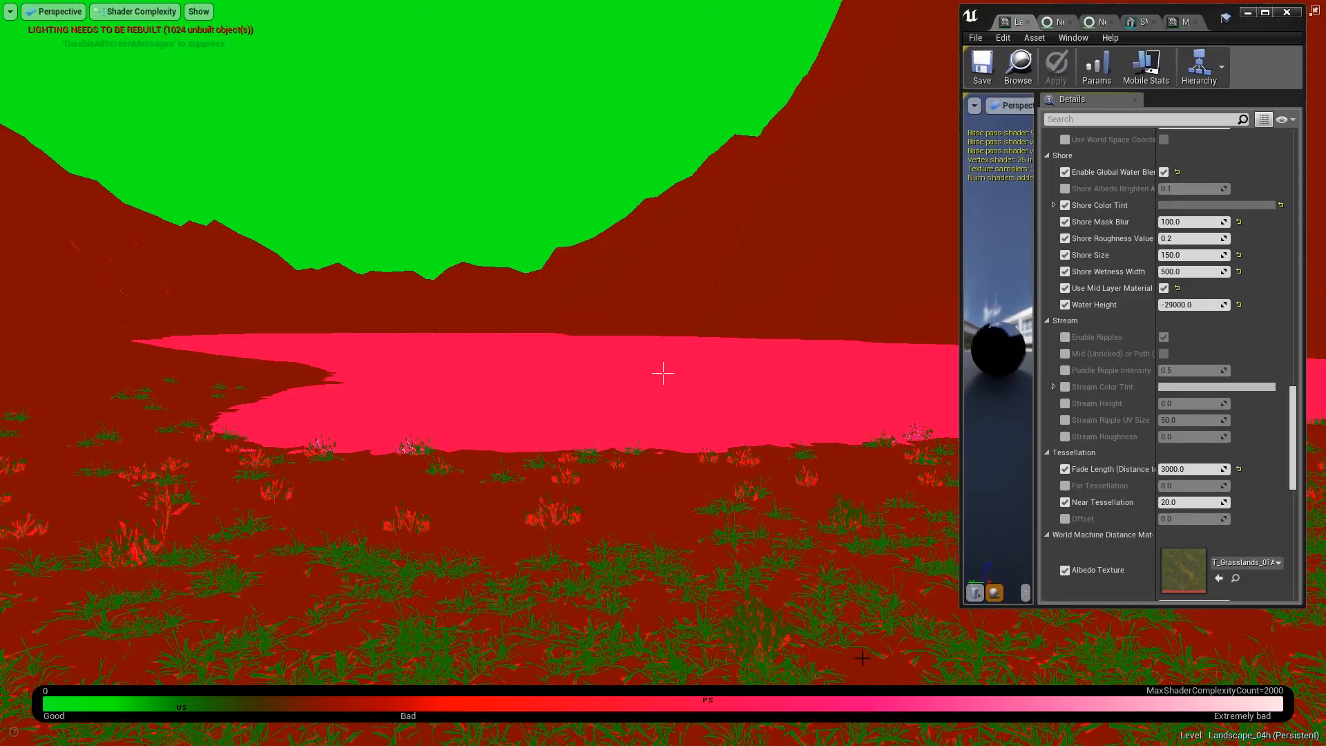
{"action": "right_click_drag", "start_coordinate": [765, 363], "coordinate": [502, 343]}
{"action": "key", "text": "s"}
{"action": "key", "text": "w"}
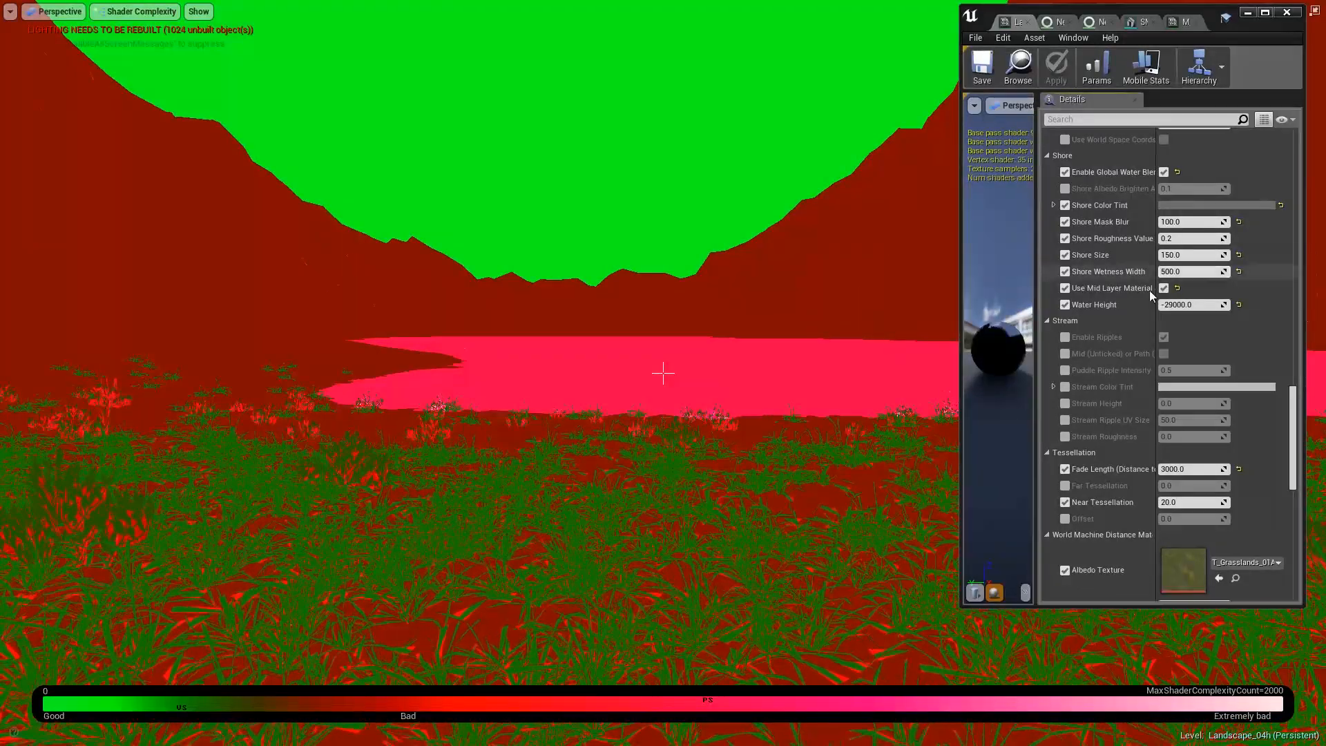
- Widen the parameter-name column at the landscape material's Shore settings, and inspect the water's blend with the shore in Lit mode
{"action": "scroll", "coordinate": [1117, 270], "scroll_direction": "up", "scroll_amount": 4}
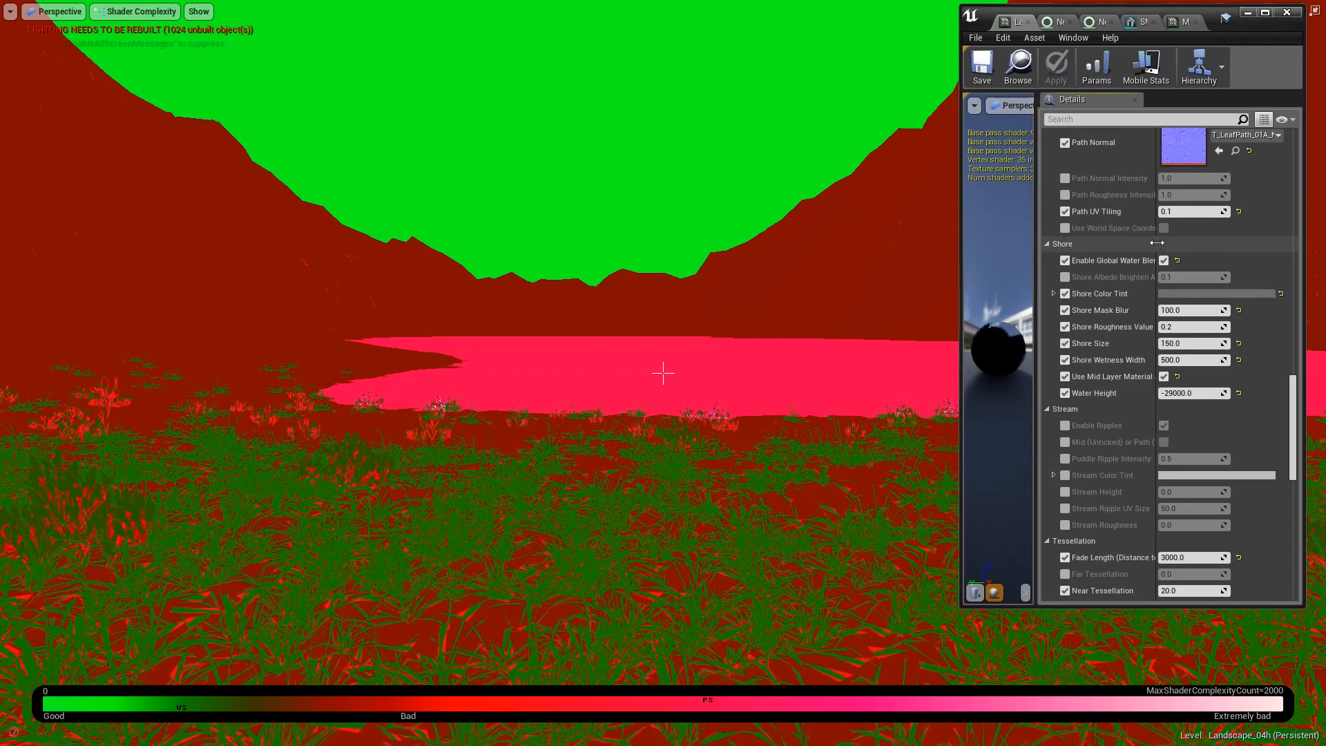
{"action": "left_click_drag", "start_coordinate": [1158, 242], "coordinate": [1184, 243]}
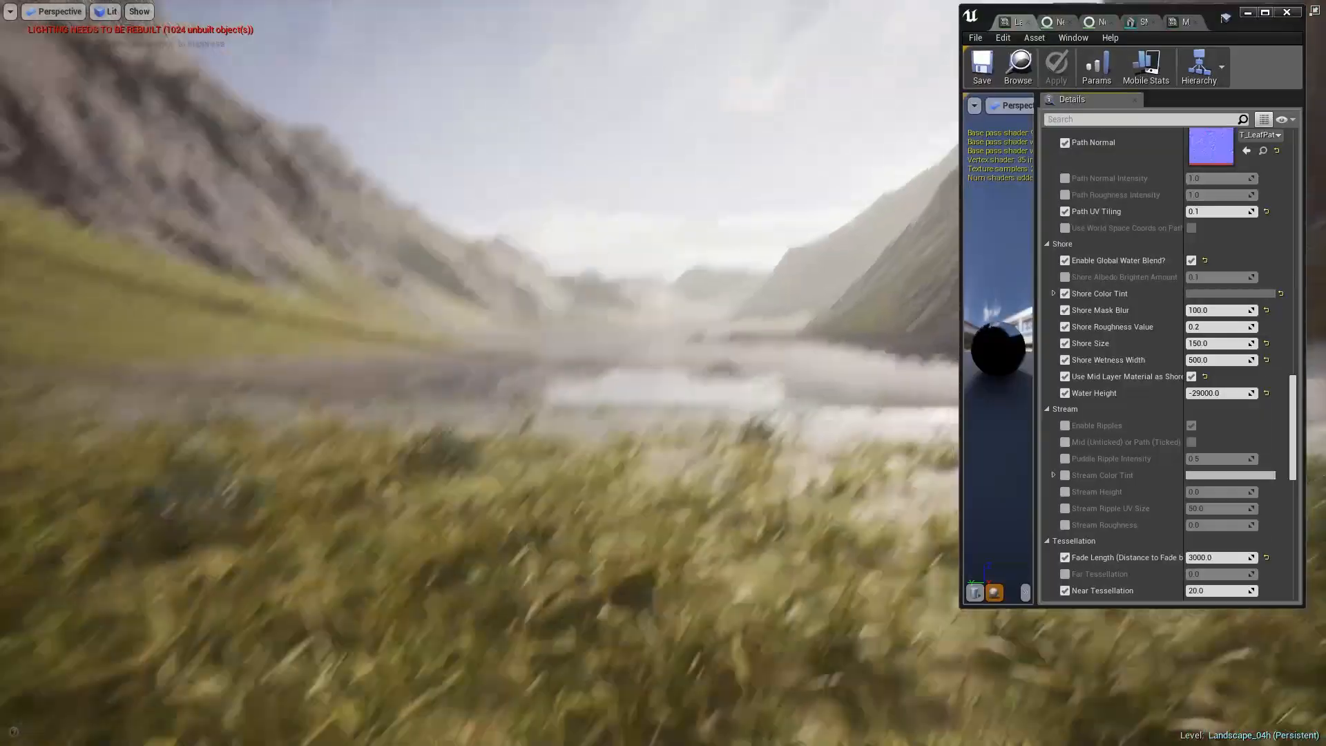
{"action": "key", "text": "w"}
{"action": "right_click_drag", "start_coordinate": [483, 373], "coordinate": [515, 324]}
{"action": "key", "text": "w"}
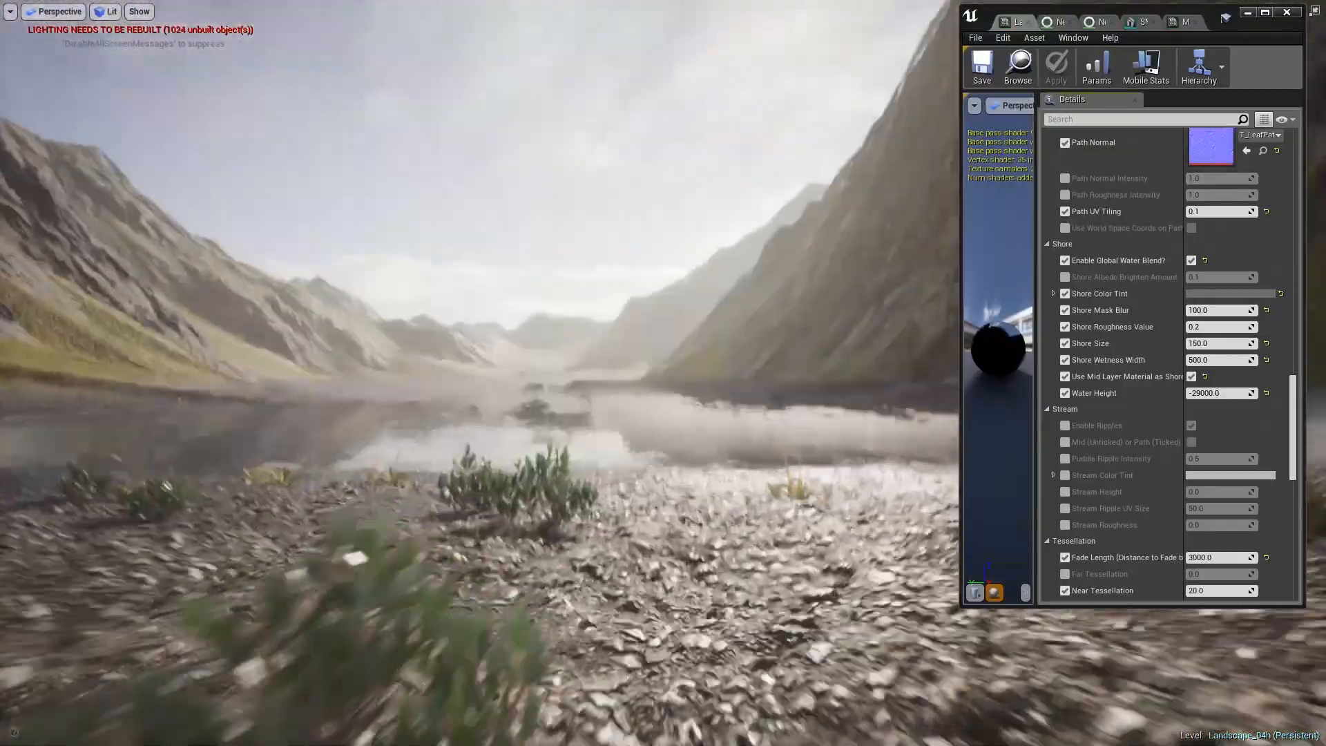
{"action": "right_click_drag", "start_coordinate": [538, 177], "coordinate": [677, 204]}
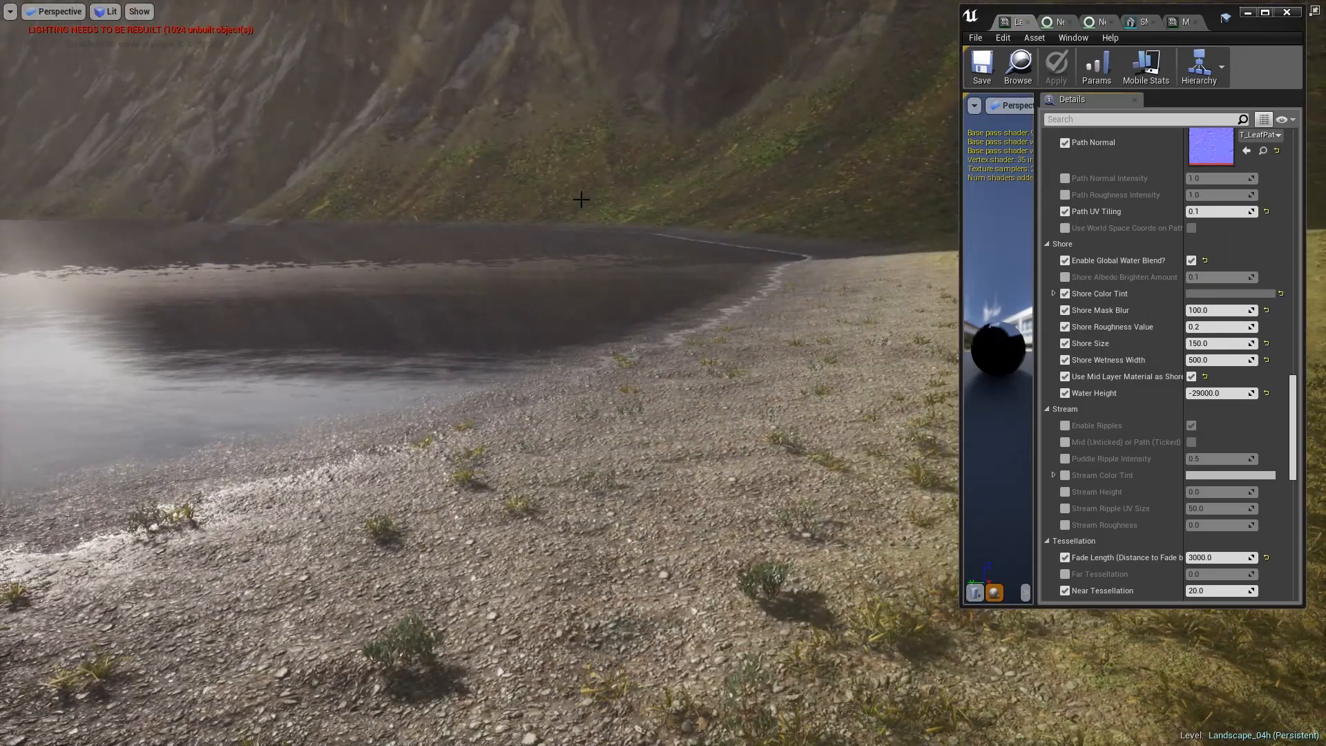
{"action": "right_click_drag", "start_coordinate": [582, 200], "coordinate": [423, 184]}
{"action": "key", "text": "s"}
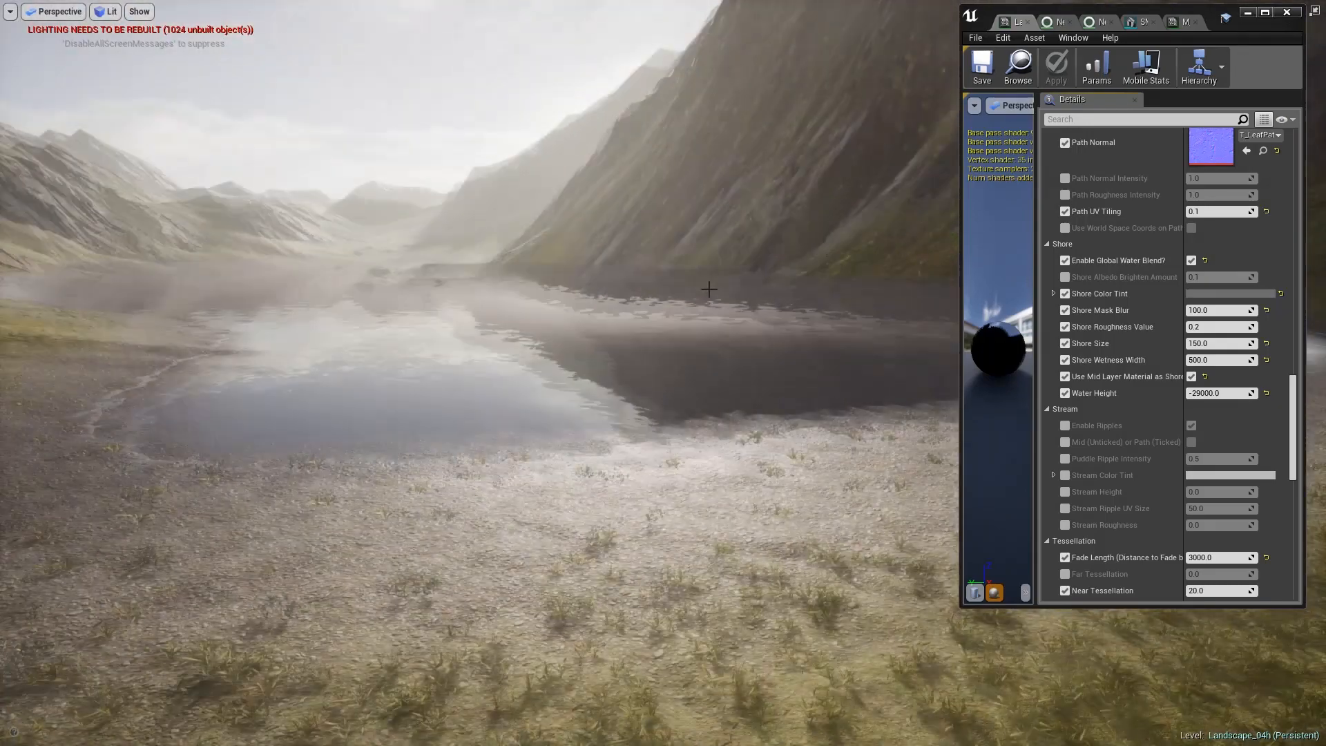
{"action": "key", "text": "s"}
{"action": "right_click_drag", "start_coordinate": [641, 325], "coordinate": [575, 297]}
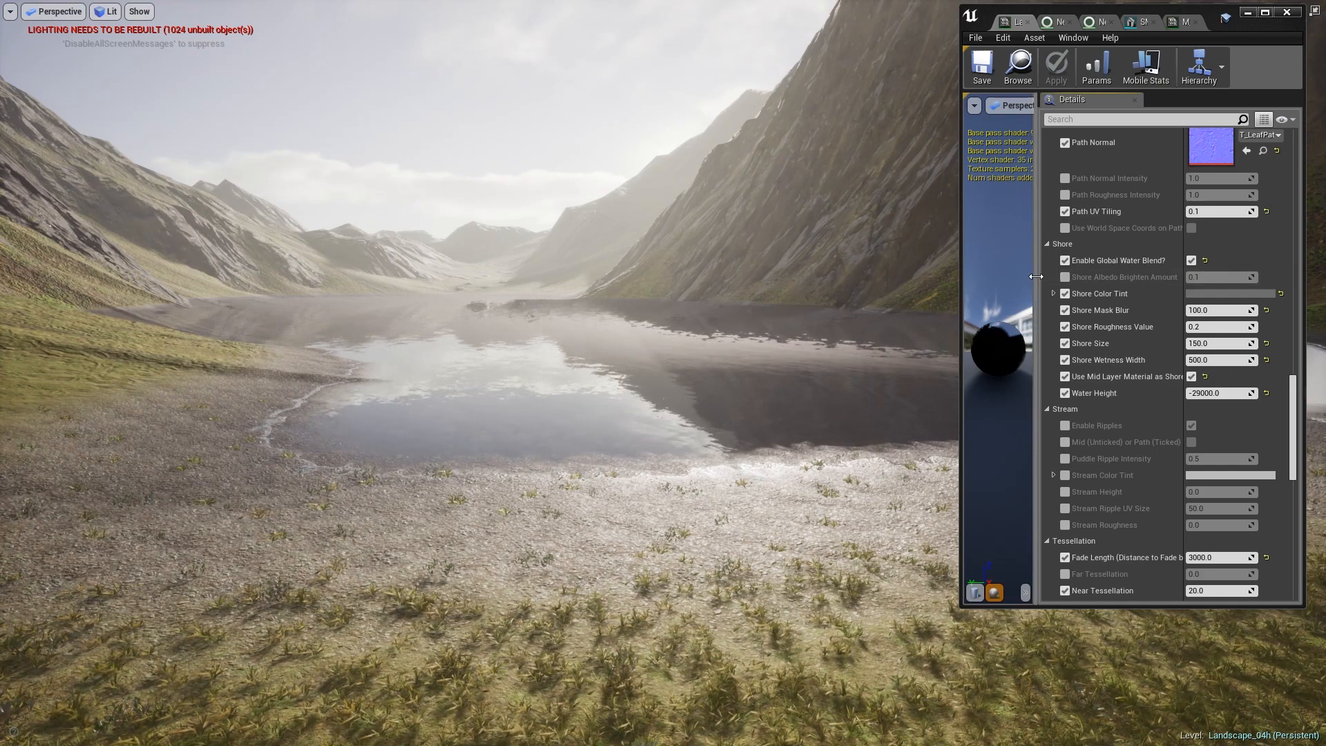
- Widen the landscape material's preview area to read its shader instruction statistics, and look over the lake
{"action": "left_click_drag", "start_coordinate": [1037, 276], "coordinate": [1120, 276]}
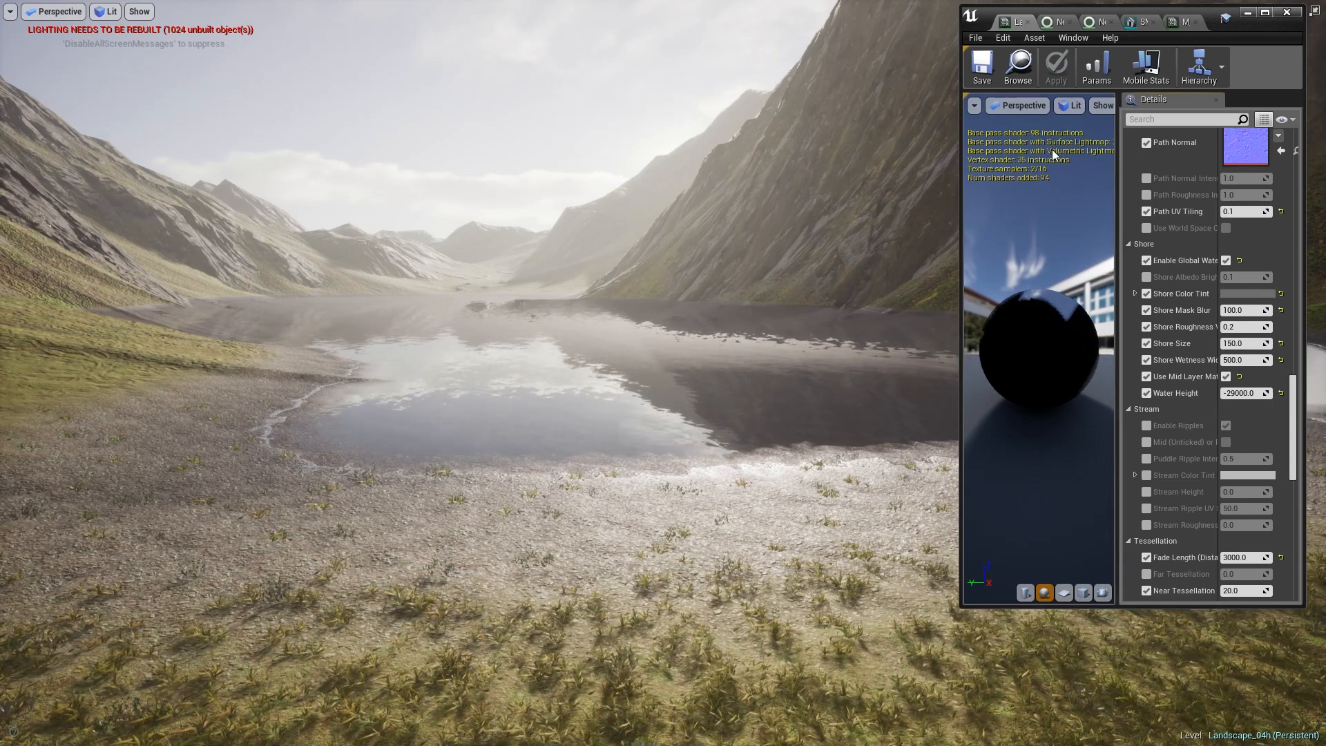
{"action": "right_click_drag", "start_coordinate": [680, 368], "coordinate": [628, 368]}
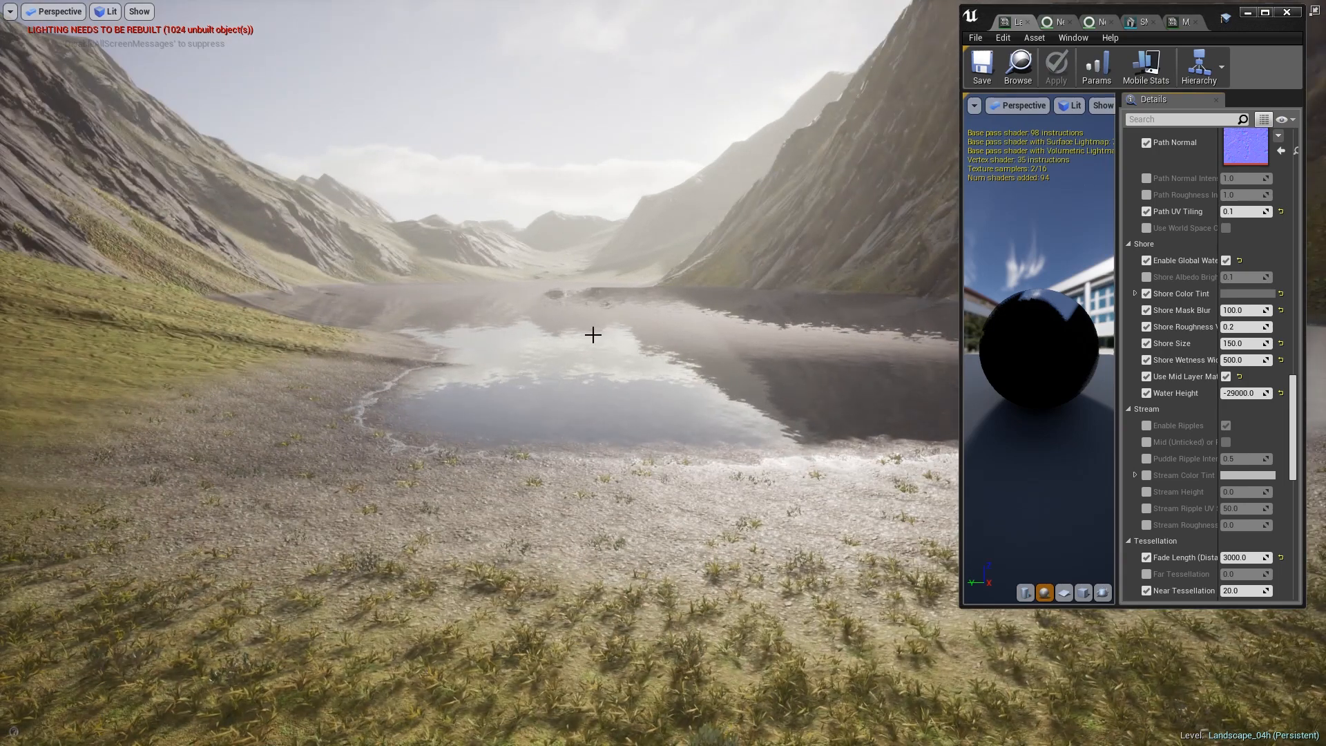
{"action": "left_click_drag", "start_coordinate": [661, 328], "coordinate": [661, 266]}
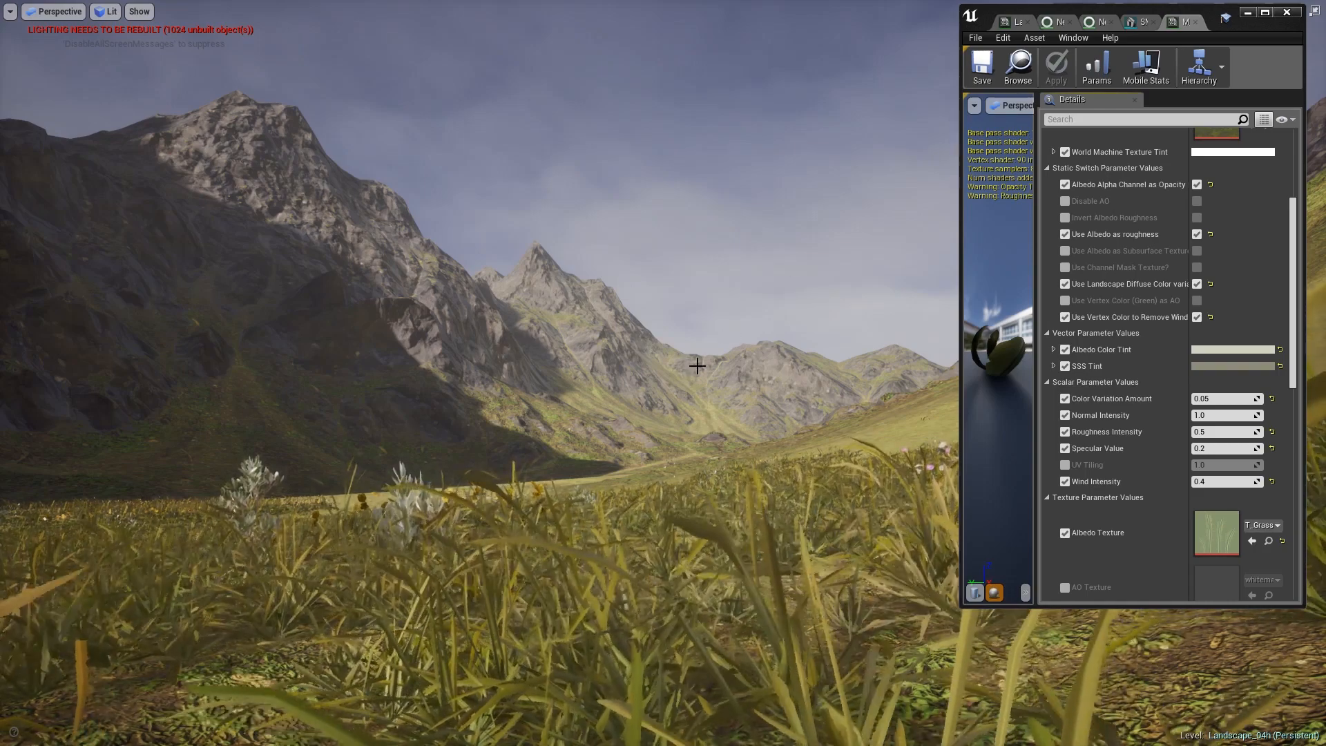
- Review the grass material's static switches and the landscape material's parameters from Flow Map Color Overlays to Top Layer 02, widening the name column
{"action": "scroll", "coordinate": [1235, 395], "scroll_direction": "up", "scroll_amount": 5}
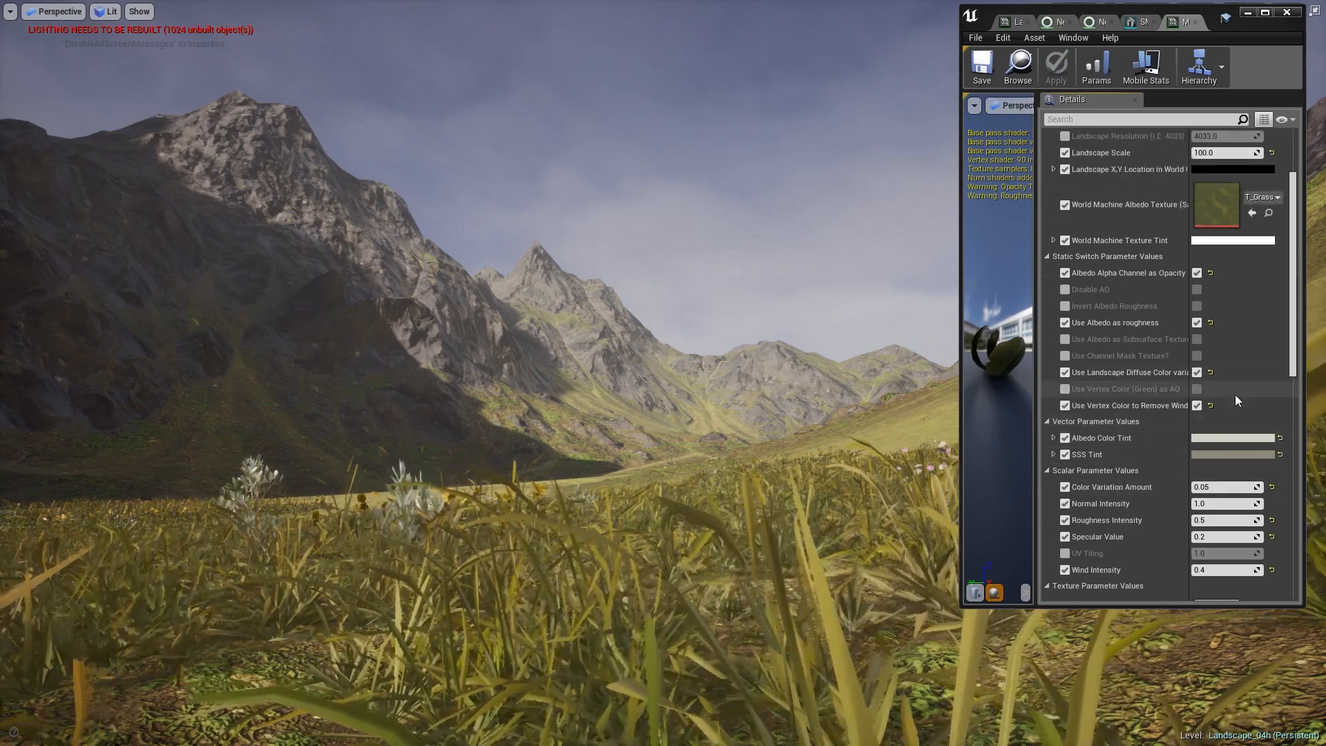
{"action": "scroll", "coordinate": [1214, 272], "scroll_direction": "down", "scroll_amount": 1}
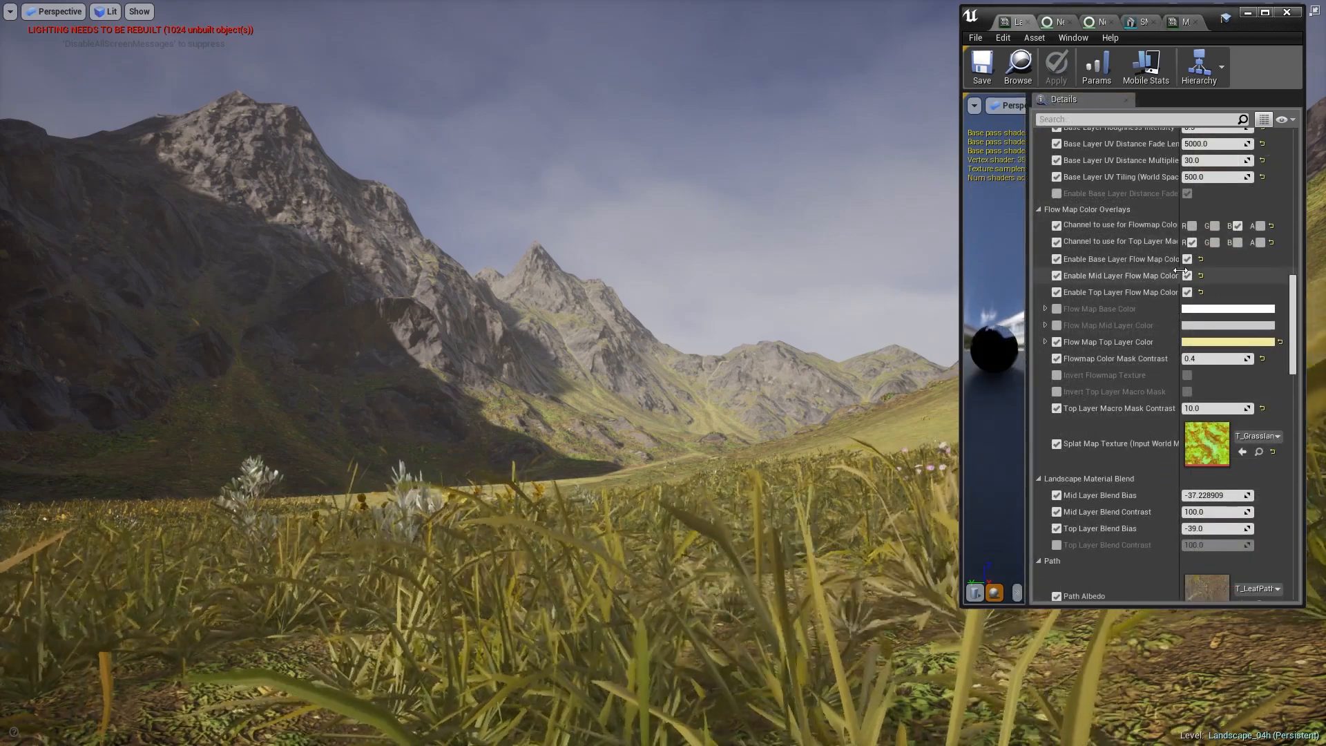
{"action": "left_click_drag", "start_coordinate": [1176, 271], "coordinate": [1200, 271]}
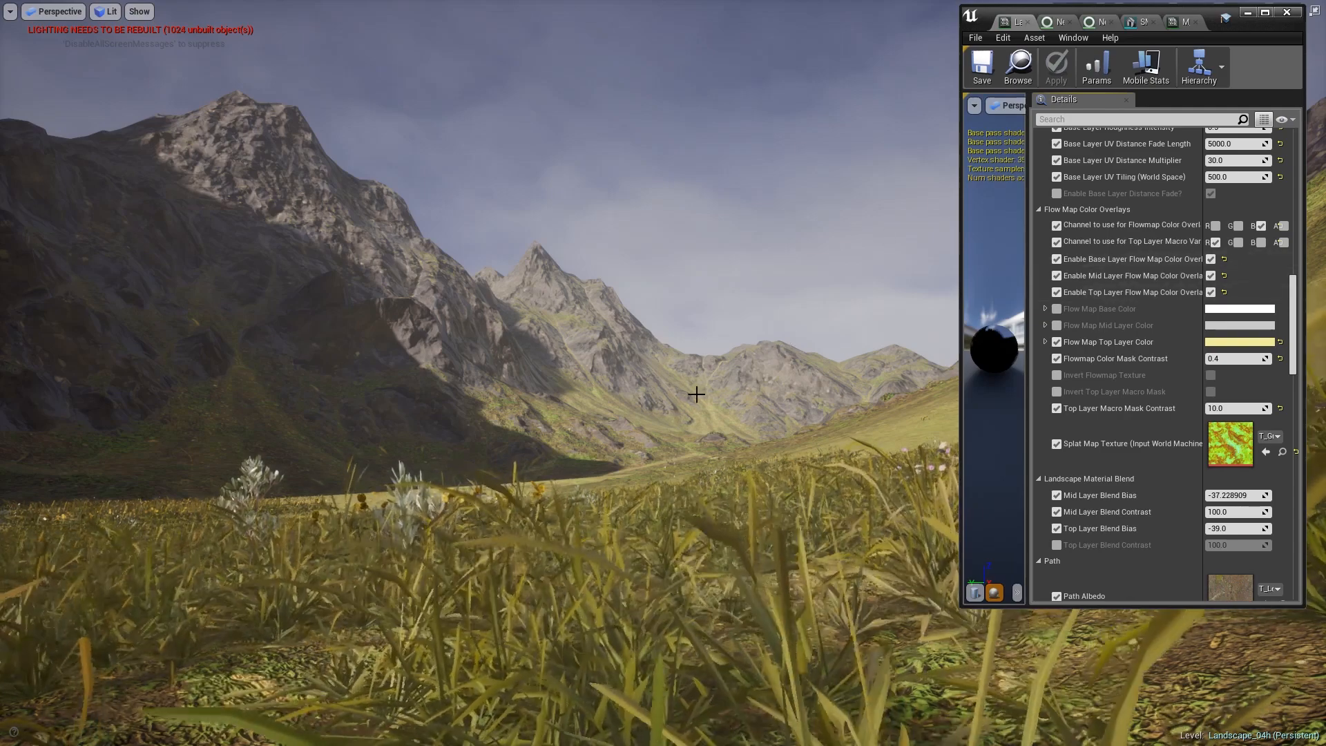
{"action": "scroll", "coordinate": [1145, 315], "scroll_direction": "up", "scroll_amount": 10}
{"action": "scroll", "coordinate": [1149, 323], "scroll_direction": "up", "scroll_amount": 12}
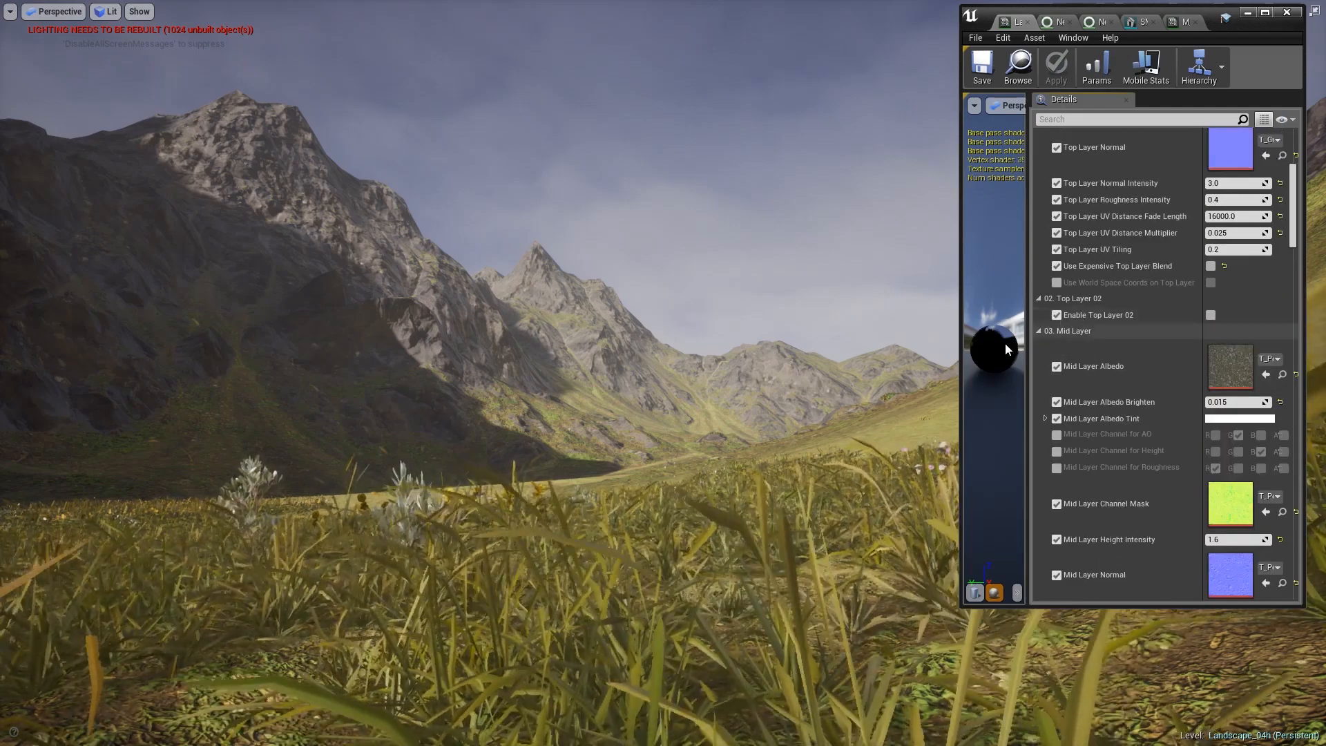
- Examine how the landscape material's grass, gravel and rock layers look up close and across the valley
{"action": "right_click_drag", "start_coordinate": [815, 346], "coordinate": [816, 394]}
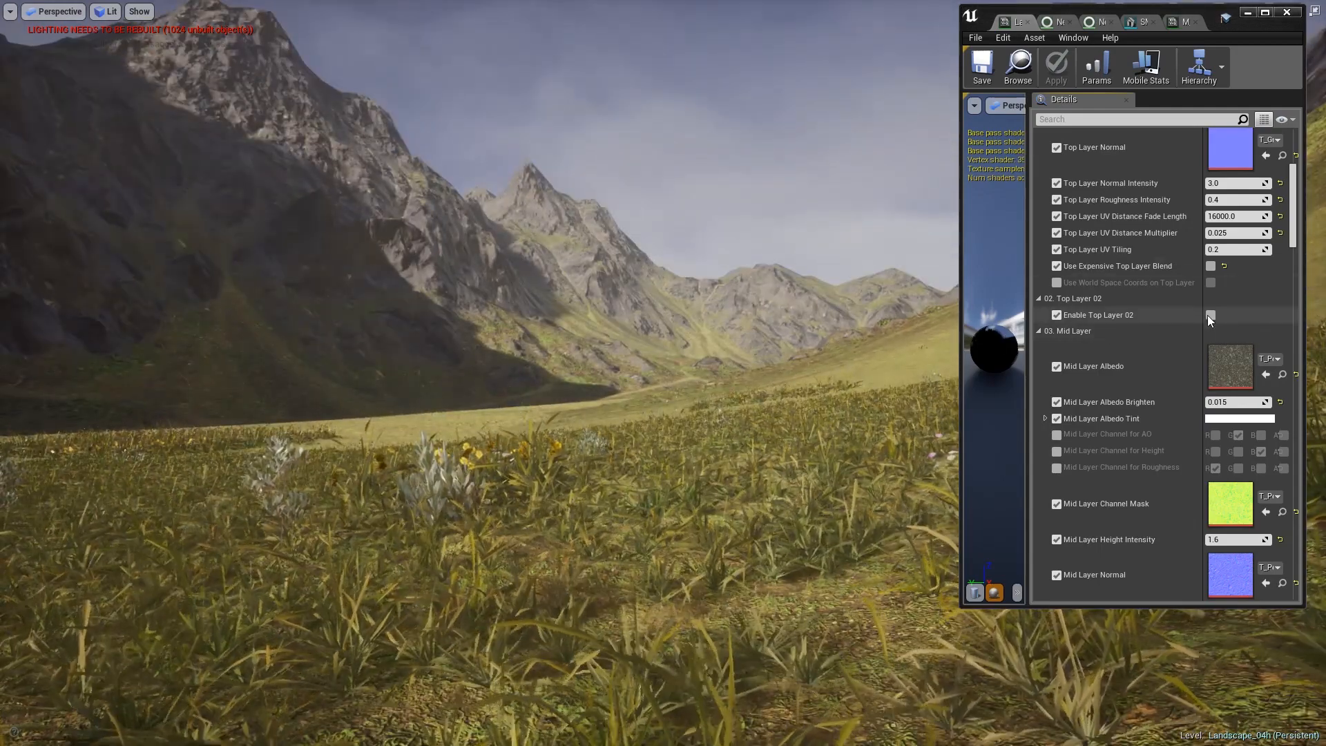
{"action": "right_click_drag", "start_coordinate": [676, 386], "coordinate": [666, 394]}
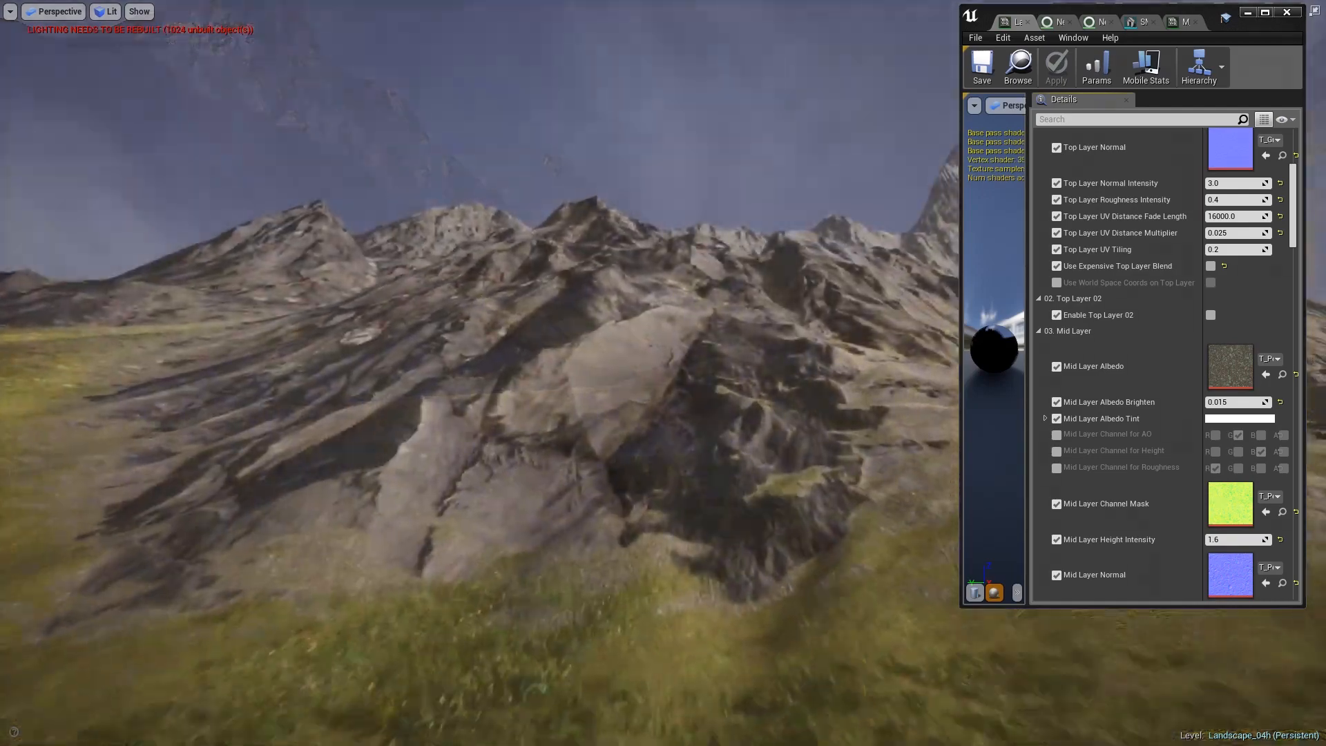
{"action": "key", "text": "w"}
{"action": "right_click_drag", "start_coordinate": [663, 387], "coordinate": [663, 428]}
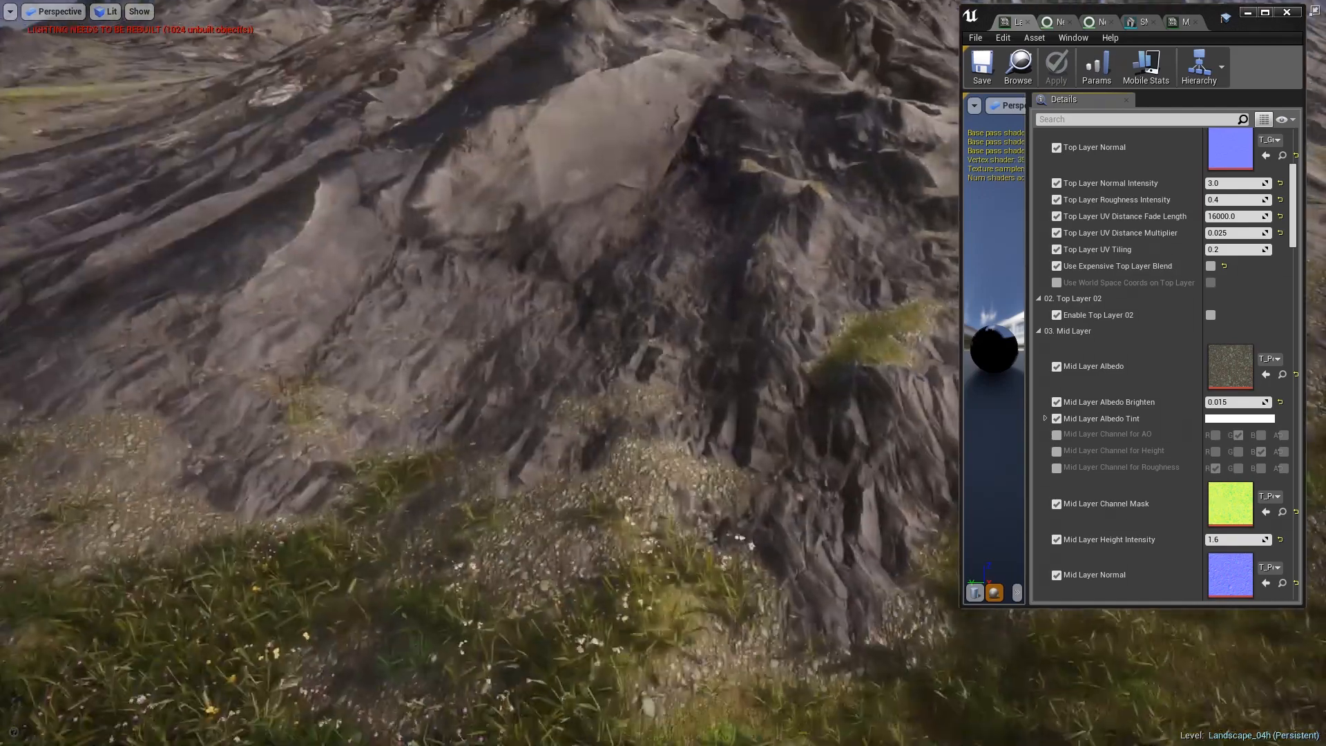
{"action": "key", "text": "s"}
{"action": "key", "text": "w"}
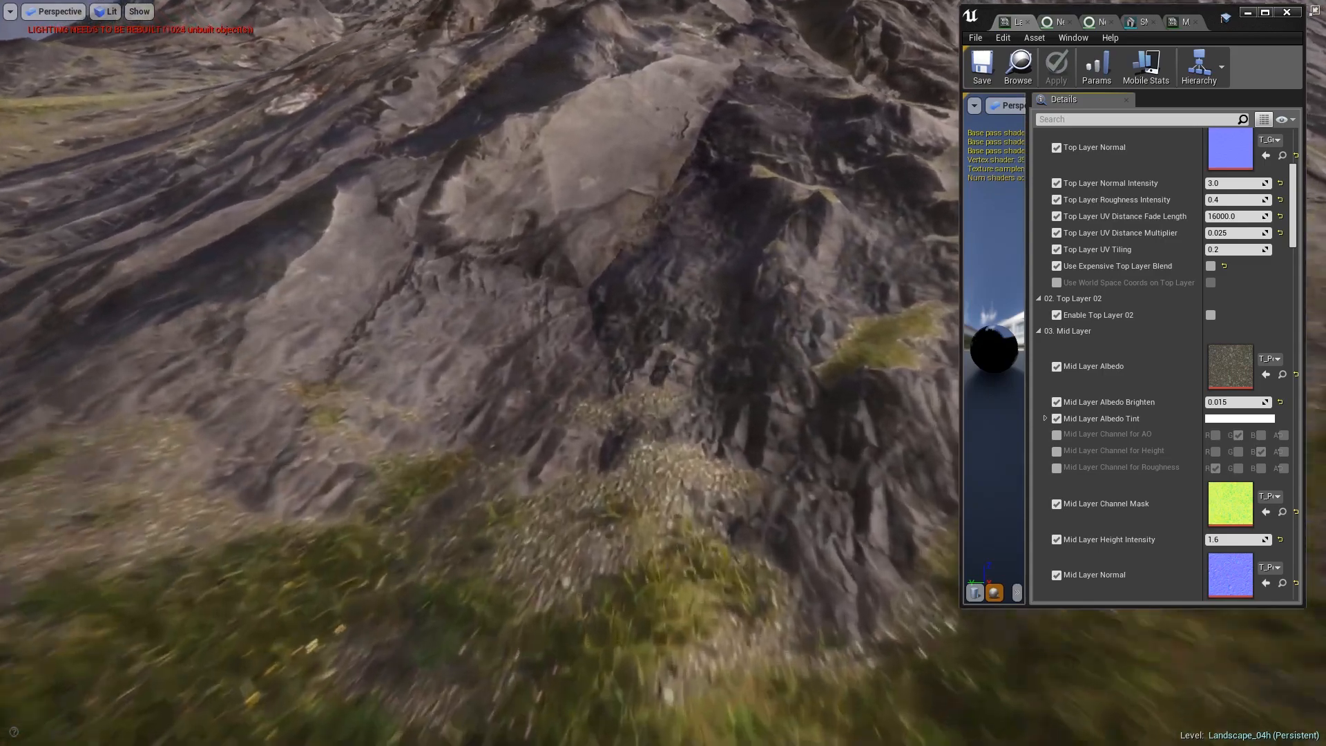
{"action": "key", "text": "s"}
{"action": "key", "text": "w"}
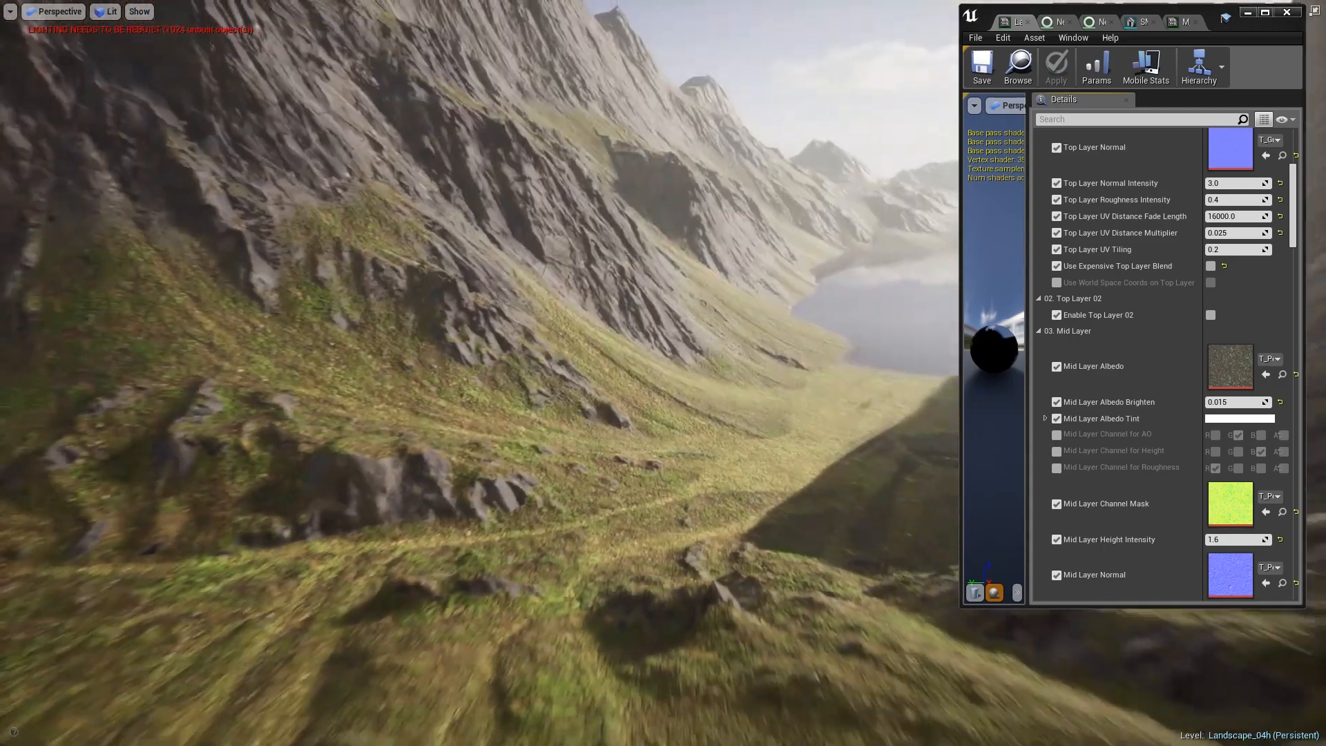
{"action": "right_click_drag", "start_coordinate": [184, 3], "coordinate": [242, 4]}
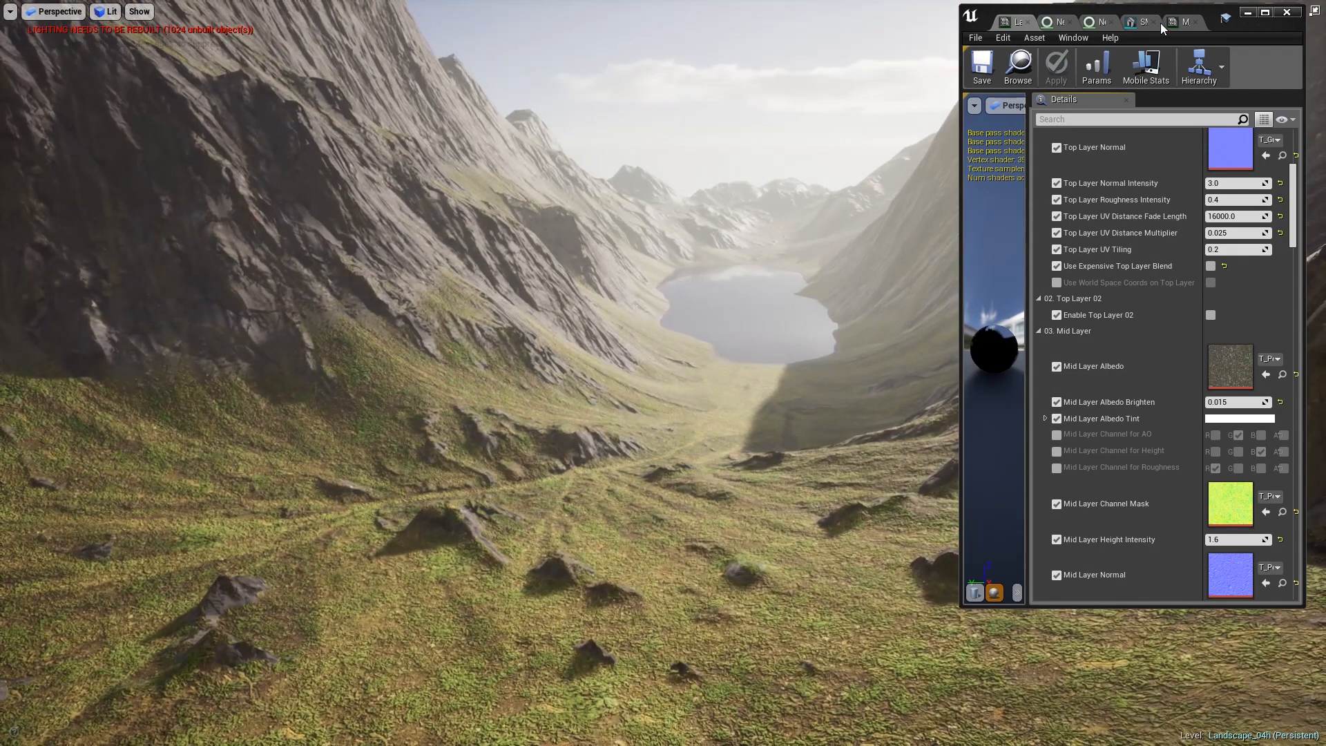
- Move the material editor window down clear of the viewport controls and raise the camera speed to 6
{"action": "left_click_drag", "start_coordinate": [1222, 22], "coordinate": [1218, 129]}
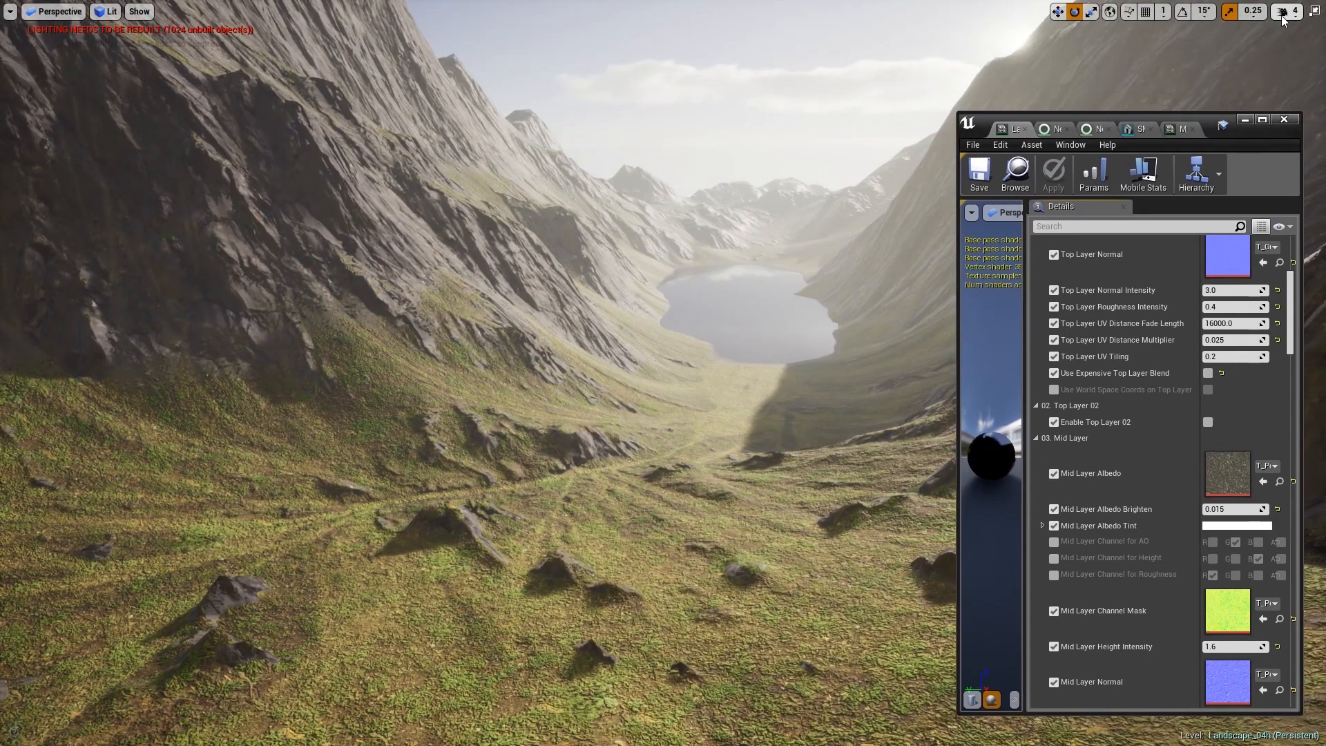
{"action": "left_click", "coordinate": [1283, 14]}
{"action": "left_click_drag", "start_coordinate": [1246, 46], "coordinate": [1262, 46]}
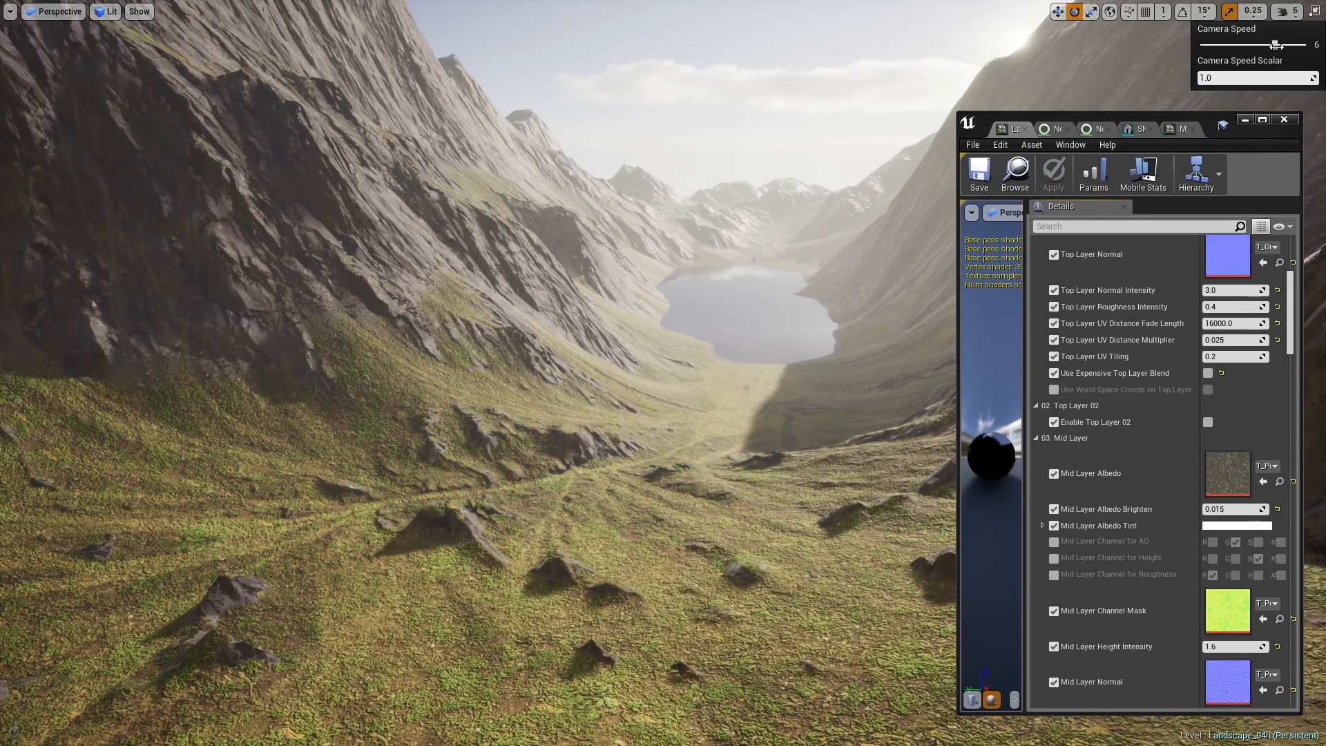
- Survey the distant mountain range from high above the landscape to judge how its material looks far away
{"action": "key", "text": "s"}
{"action": "right_click_drag", "start_coordinate": [1046, 107], "coordinate": [942, 89]}
{"action": "key", "text": "w"}
{"action": "right_click_drag", "start_coordinate": [666, 171], "coordinate": [666, 171]}
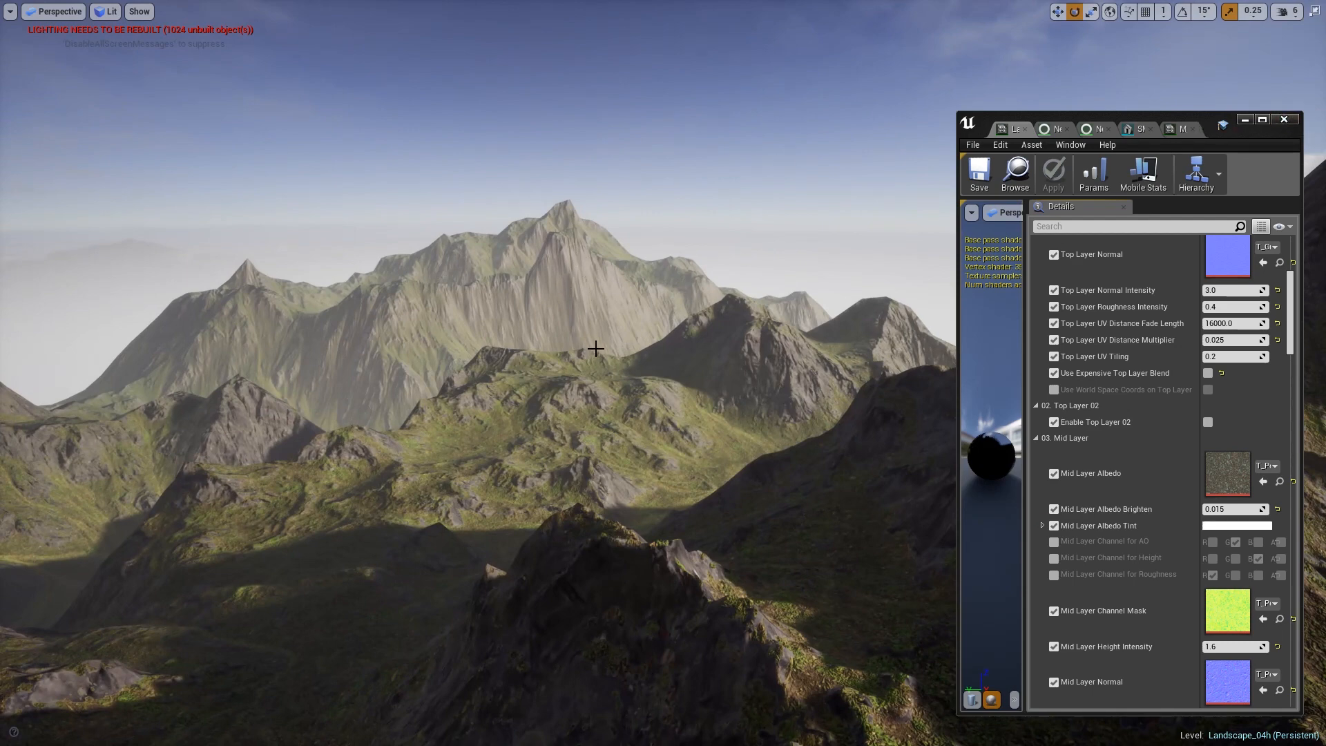
{"action": "scroll", "coordinate": [1099, 402], "scroll_direction": "up", "scroll_amount": 9}
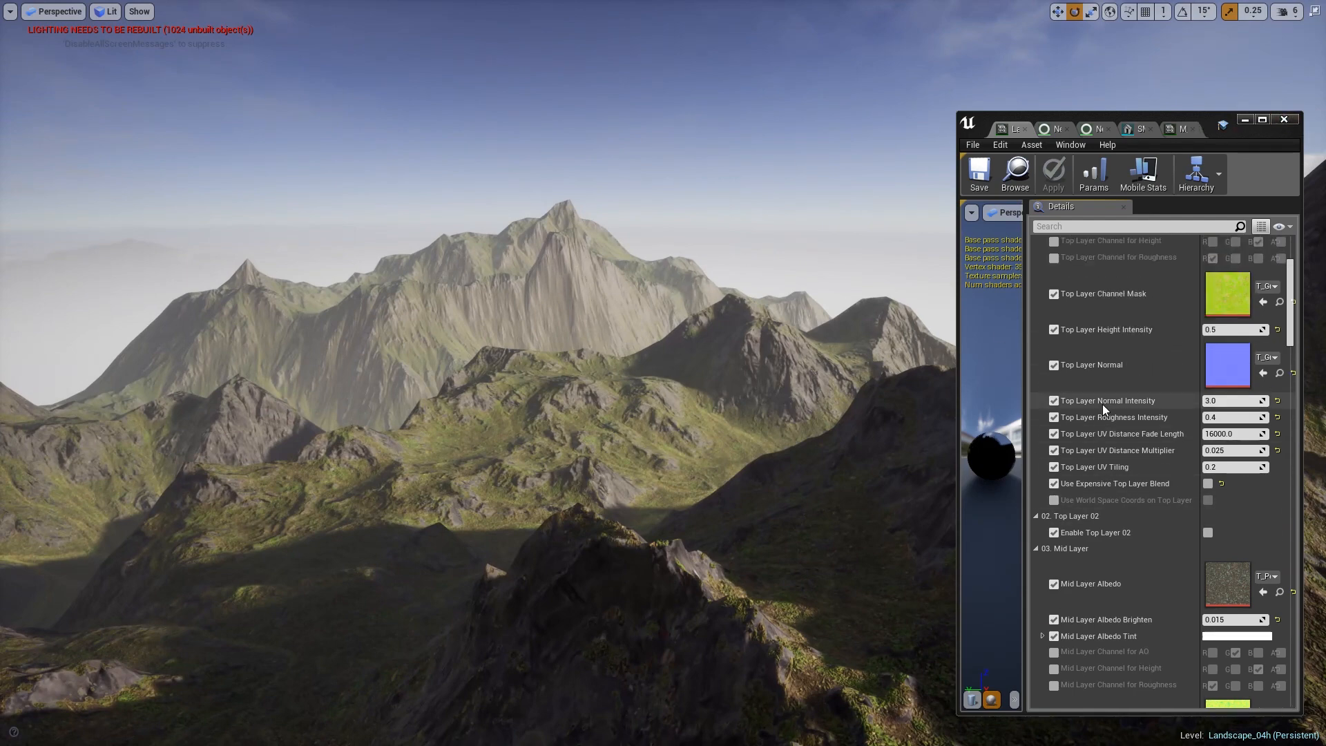
- Examine the rock cliff's texture and scaling, alternating between close-up and distant viewpoints
{"action": "right_click_drag", "start_coordinate": [746, 359], "coordinate": [580, 338]}
{"action": "key", "text": "w"}
{"action": "key", "text": "w"}
{"action": "key", "text": "s"}
{"action": "key", "text": "w"}
{"action": "key", "text": "s"}
{"action": "key", "text": "w"}
{"action": "key", "text": "s"}
{"action": "scroll", "coordinate": [1117, 426], "scroll_direction": "up", "scroll_amount": 3}
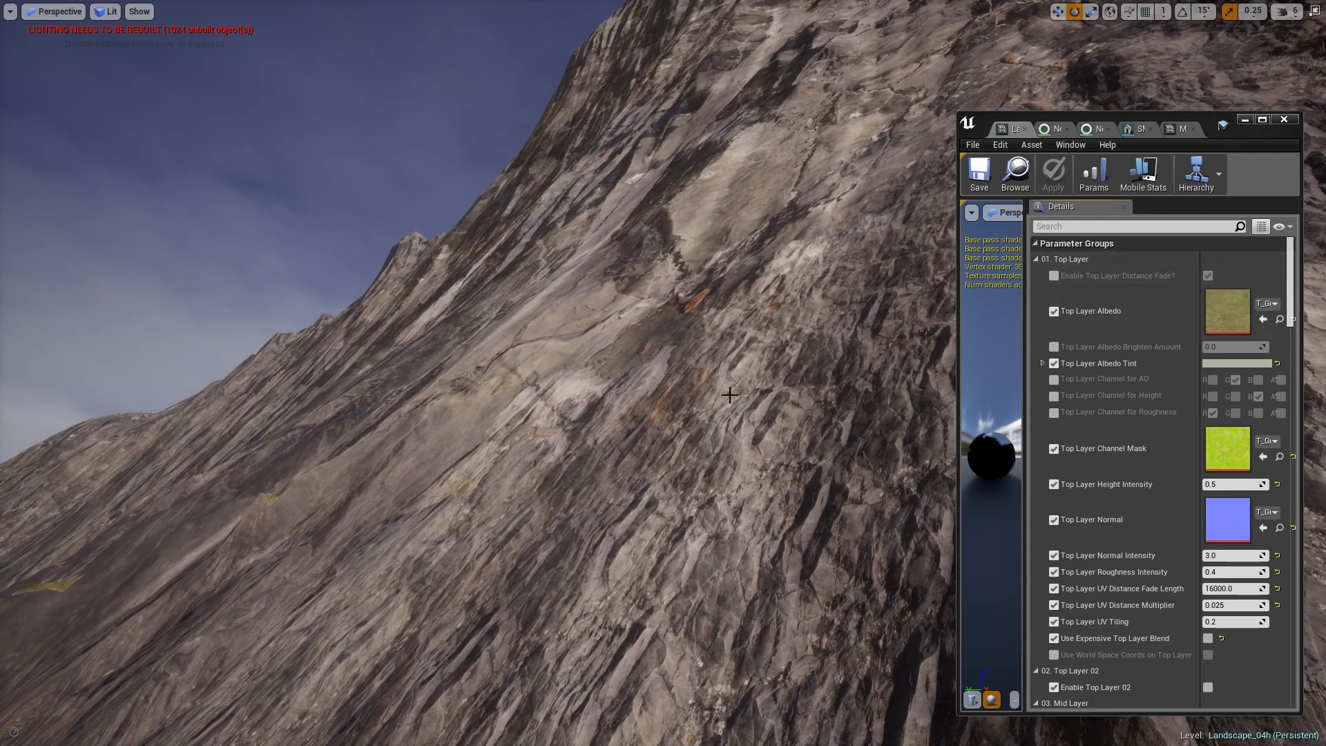
{"action": "right_click_drag", "start_coordinate": [756, 367], "coordinate": [818, 418]}
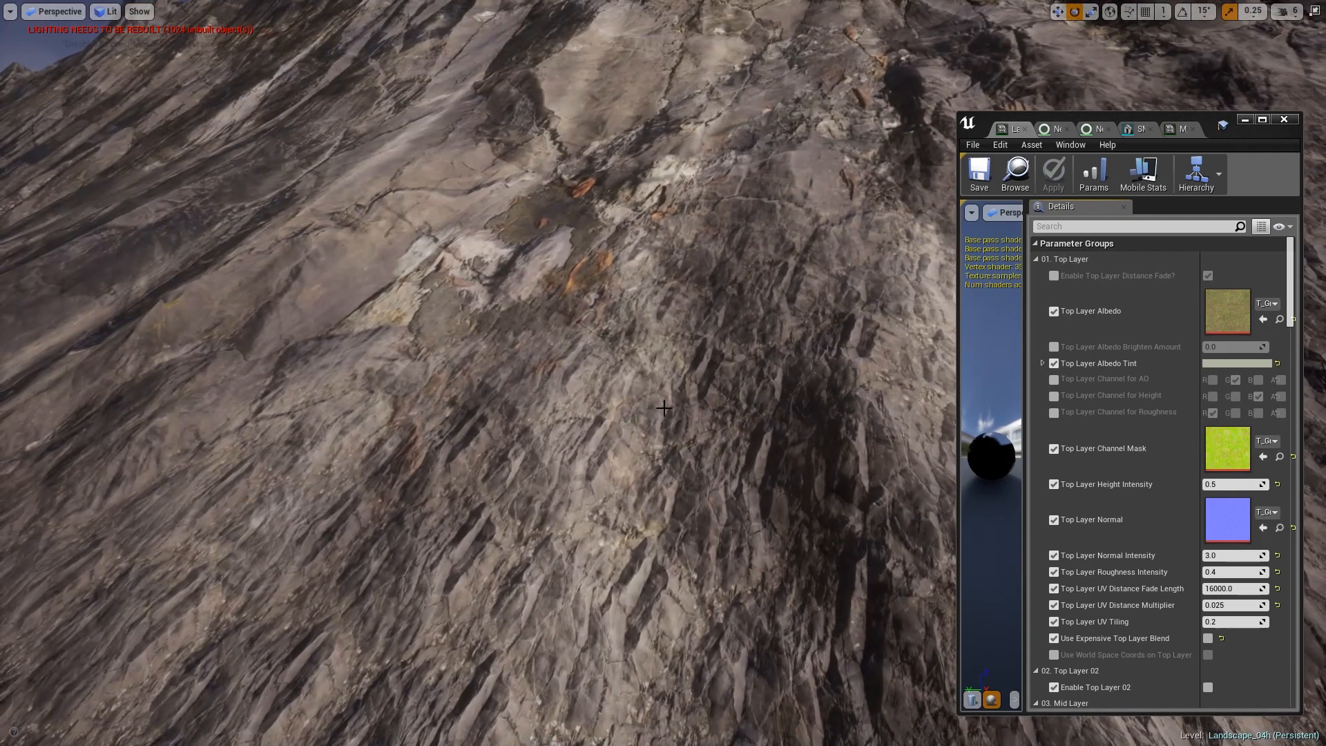
{"action": "key", "text": "w"}
{"action": "right_click_drag", "start_coordinate": [664, 408], "coordinate": [626, 243]}
{"action": "key", "text": "w"}
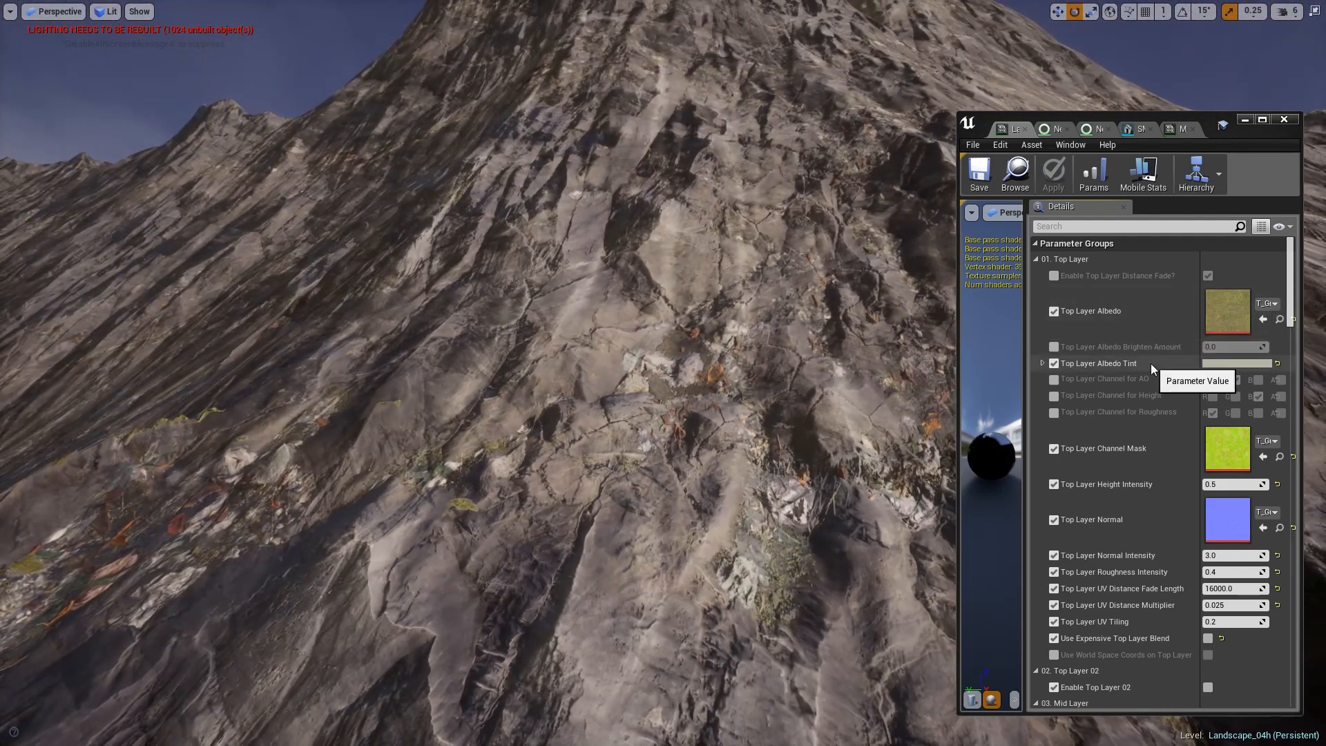
- Review the landscape material's parameters from Top Layer down to World Machine Distance Material, including its Distance Fade, beside the cliff view
{"action": "scroll", "coordinate": [1151, 365], "scroll_direction": "down", "scroll_amount": 3}
{"action": "scroll", "coordinate": [1152, 366], "scroll_direction": "down", "scroll_amount": 15}
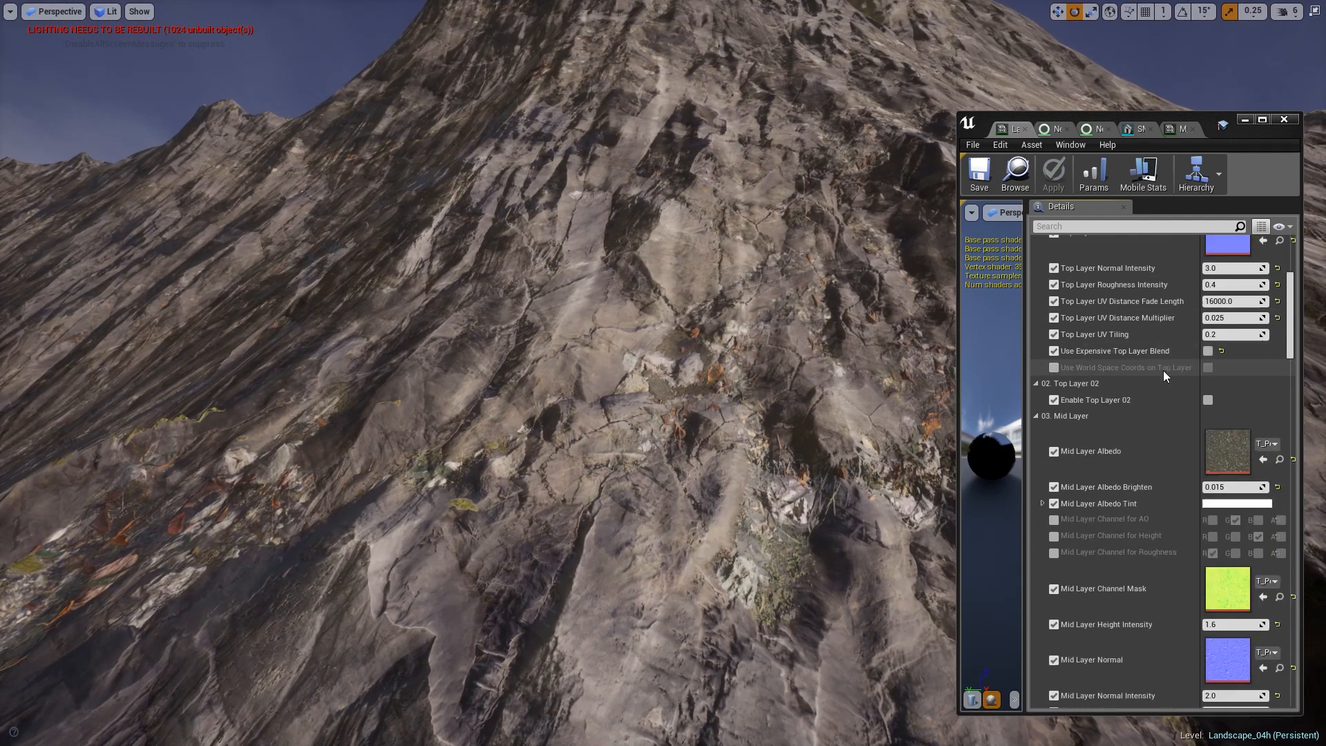
{"action": "scroll", "coordinate": [1156, 421], "scroll_direction": "down", "scroll_amount": 20}
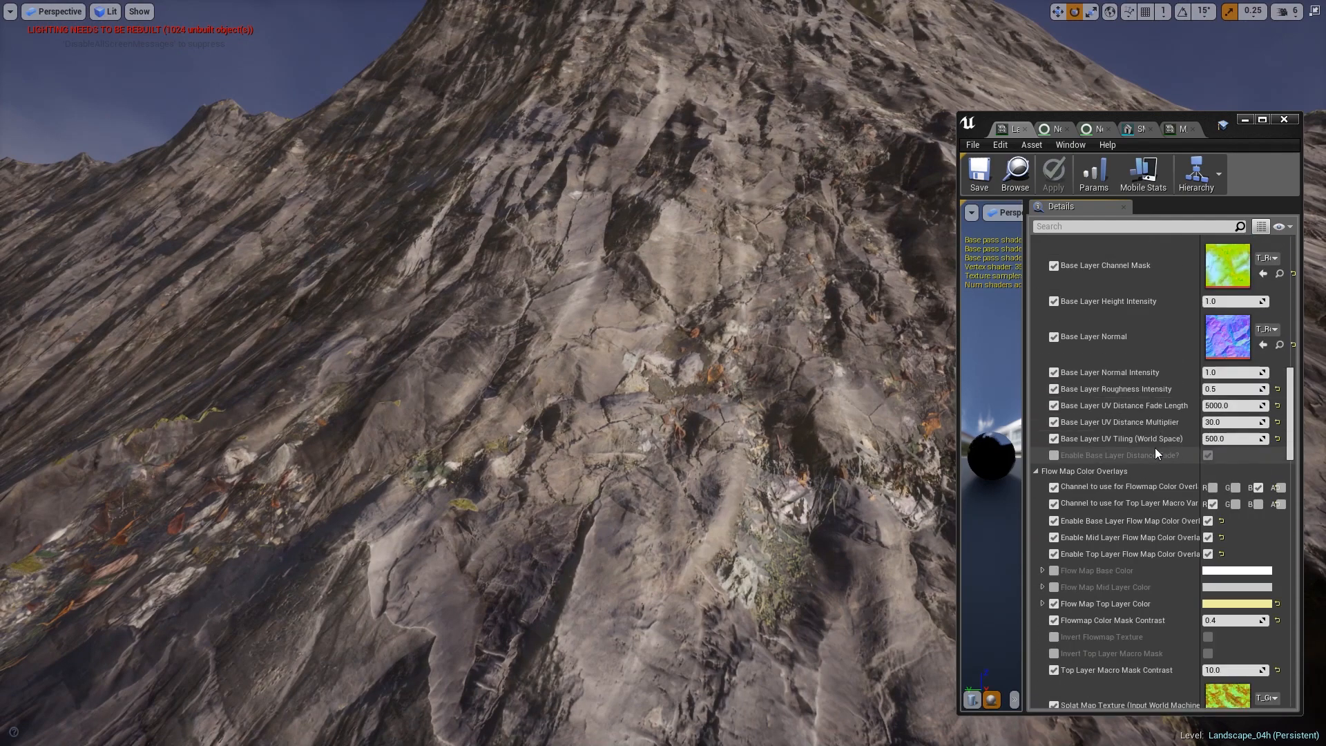
{"action": "scroll", "coordinate": [1139, 487], "scroll_direction": "down", "scroll_amount": 20}
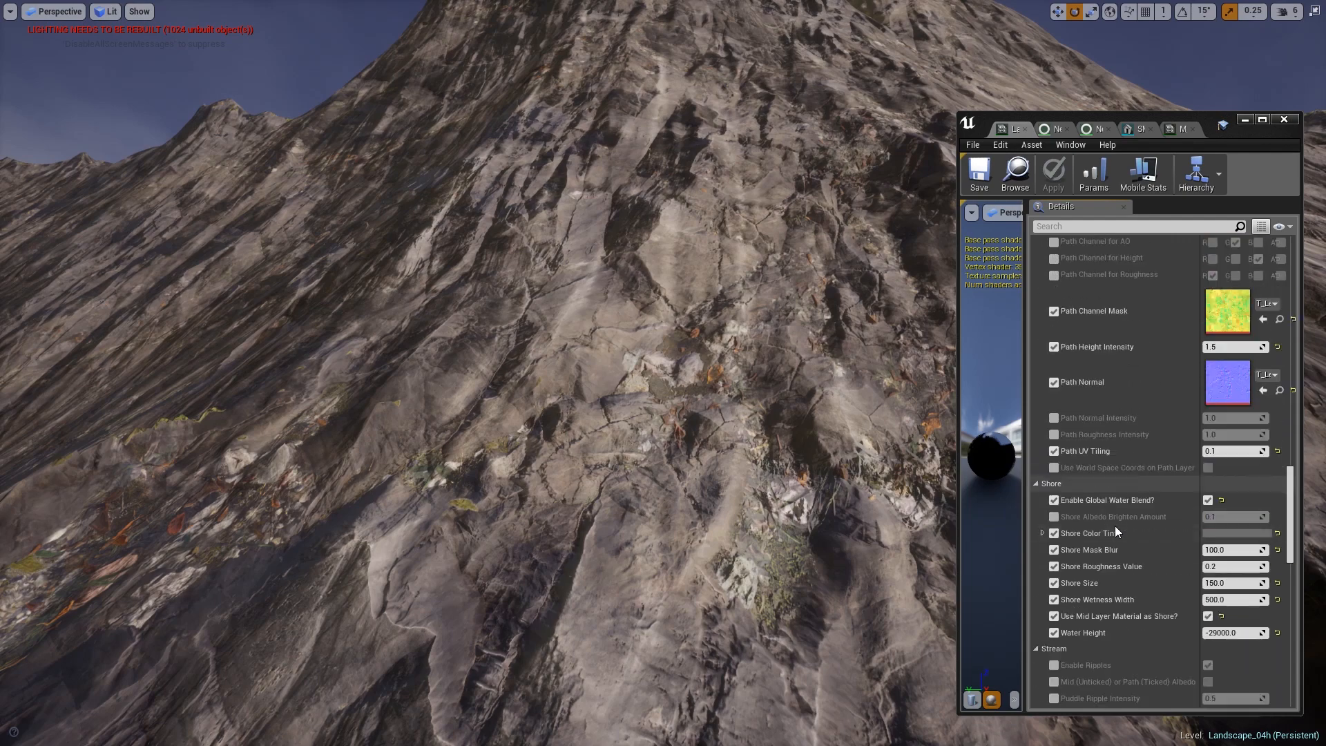
{"action": "scroll", "coordinate": [1129, 530], "scroll_direction": "down", "scroll_amount": 4}
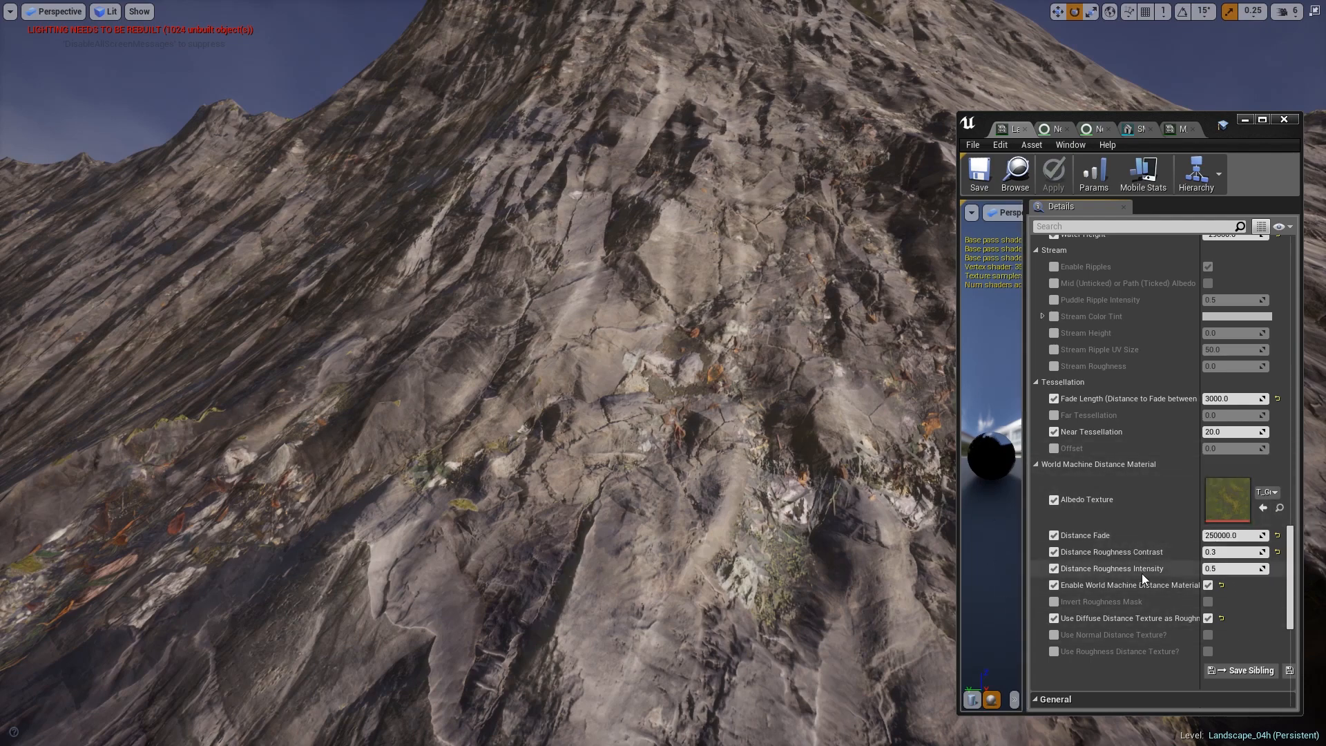
{"action": "left_click", "coordinate": [1251, 534]}
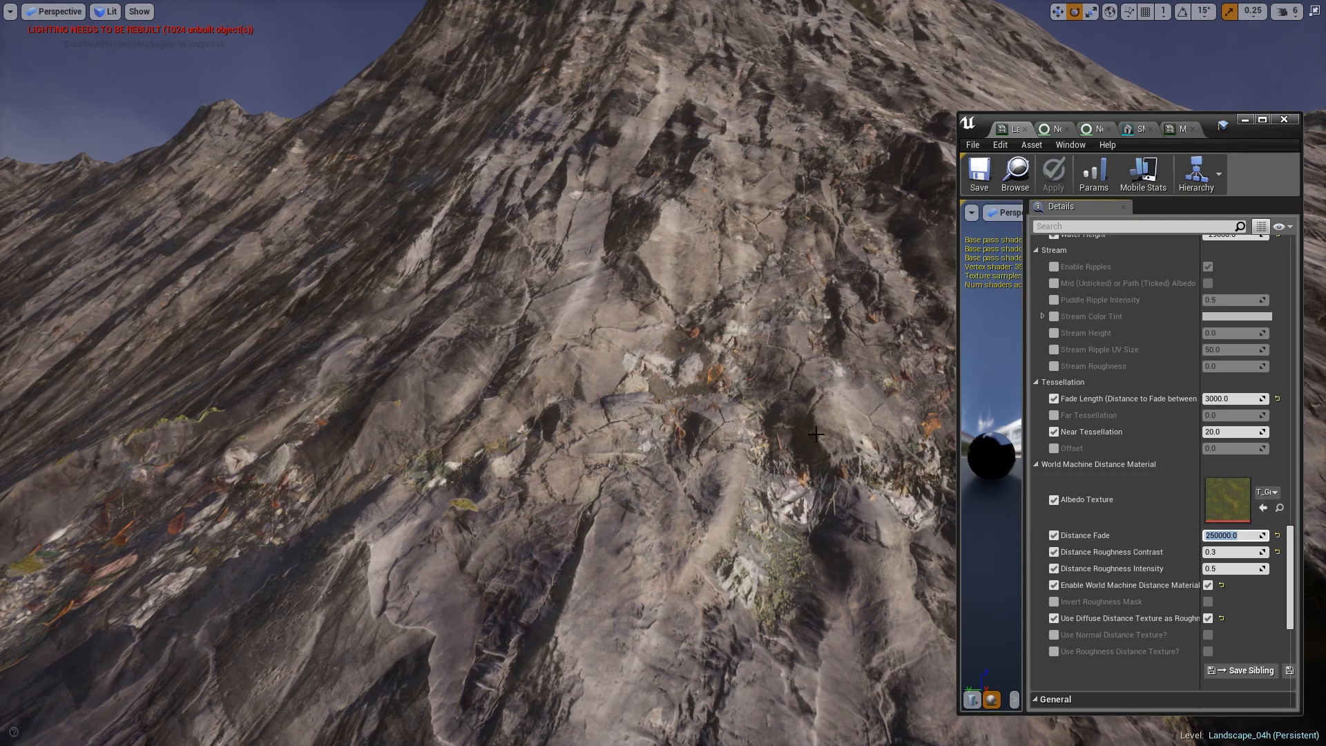
{"action": "right_click_drag", "start_coordinate": [660, 430], "coordinate": [704, 442]}
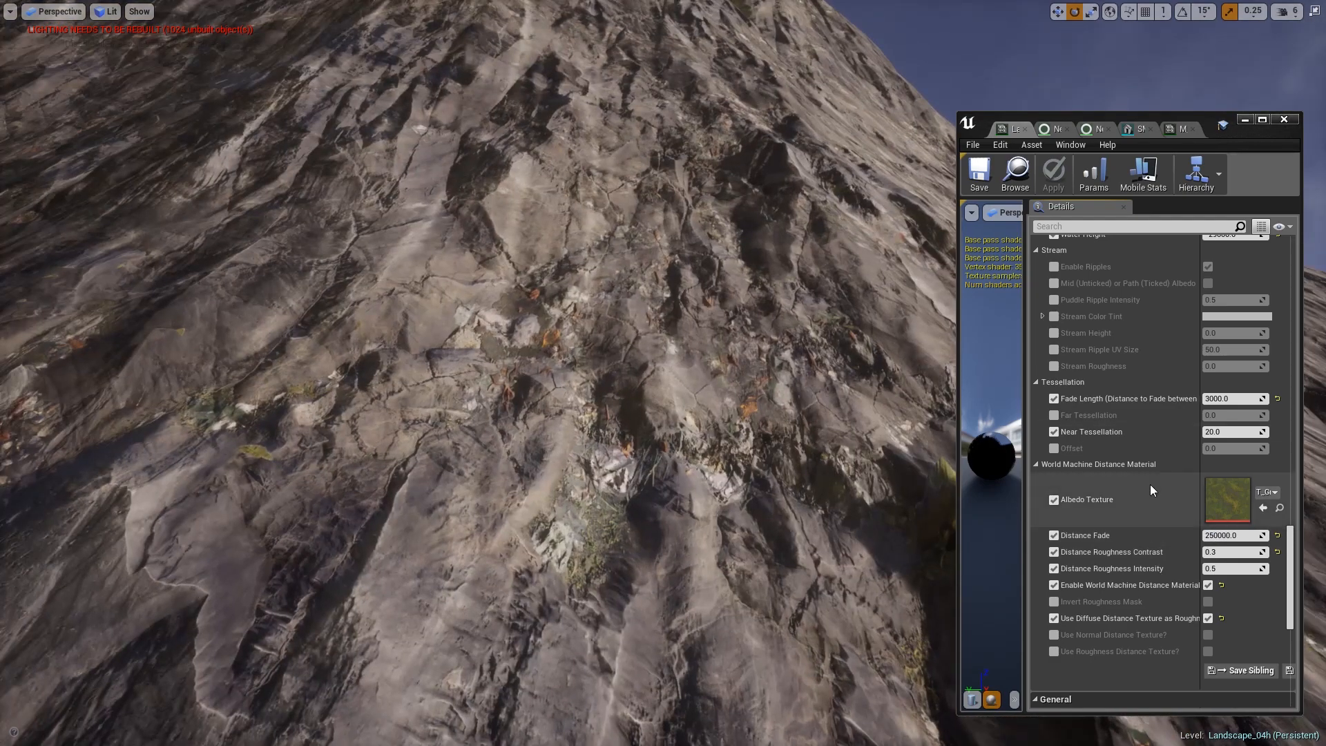
- Turn off the distance fade for both the Top Layer and the Base Layer of the landscape material
{"action": "scroll", "coordinate": [1151, 491], "scroll_direction": "up", "scroll_amount": 10}
{"action": "left_click_drag", "start_coordinate": [1289, 415], "coordinate": [1268, 271]}
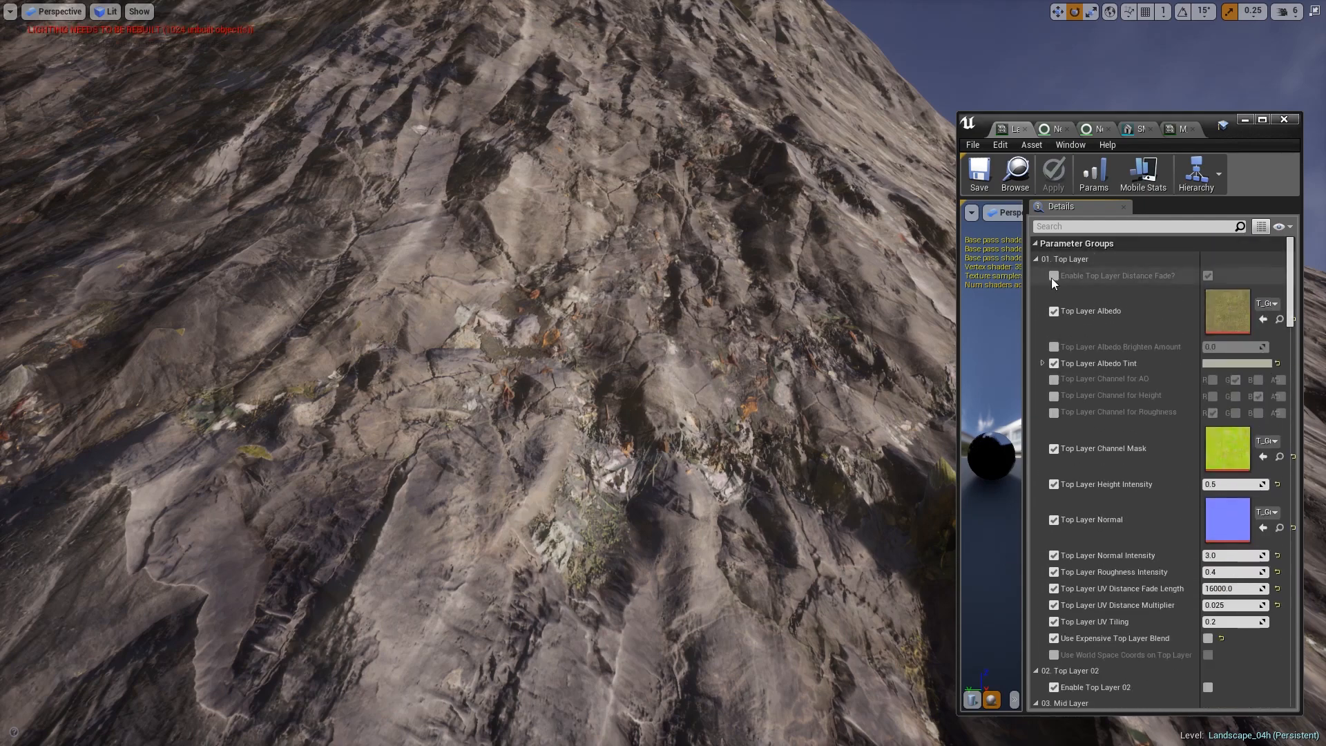
{"action": "left_click", "coordinate": [1209, 276]}
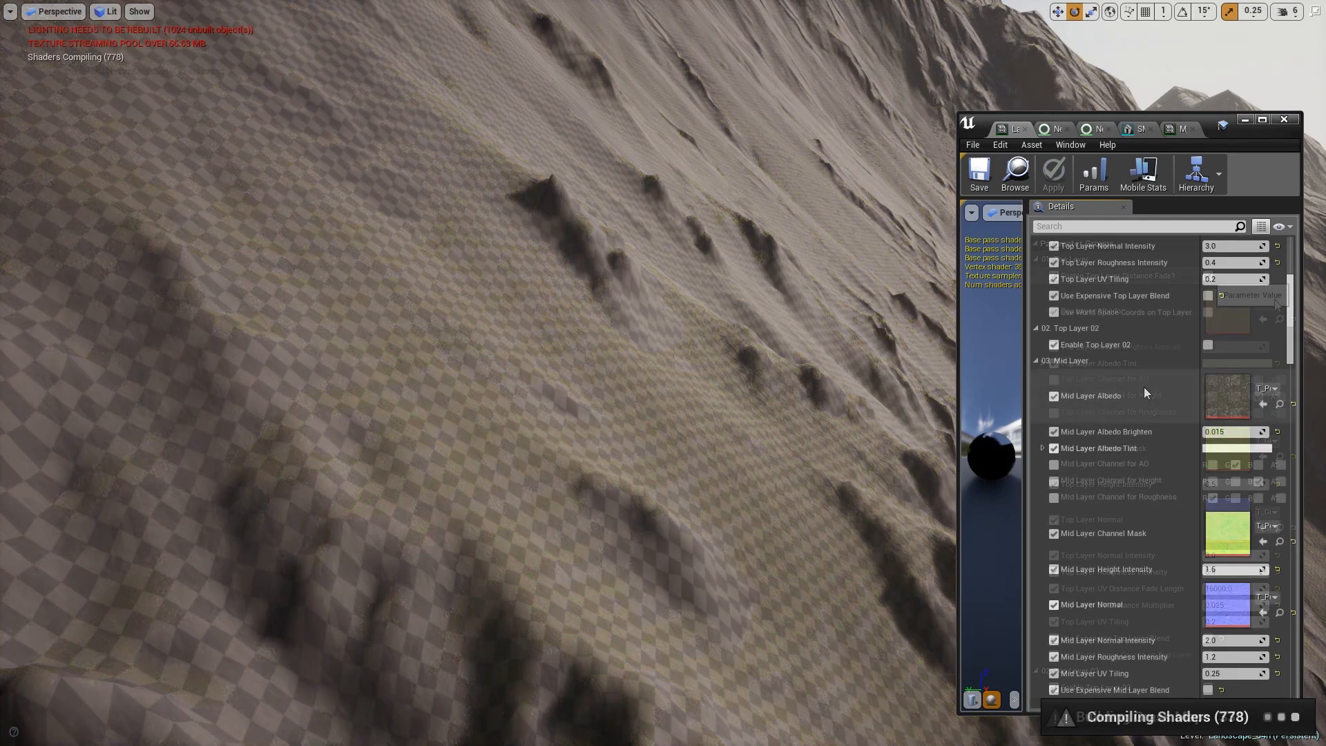
{"action": "scroll", "coordinate": [1183, 387], "scroll_direction": "down", "scroll_amount": 3}
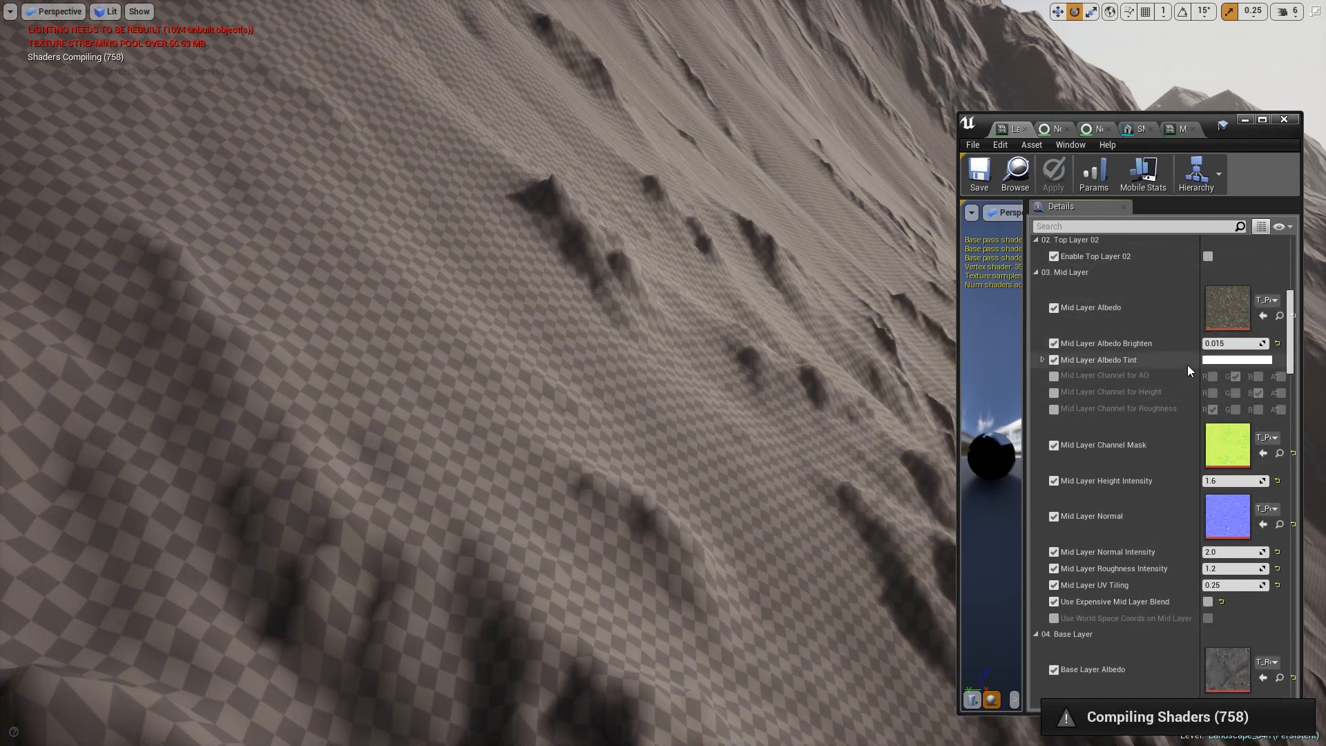
{"action": "scroll", "coordinate": [1182, 396], "scroll_direction": "down", "scroll_amount": 4}
{"action": "scroll", "coordinate": [1161, 604], "scroll_direction": "down", "scroll_amount": 3}
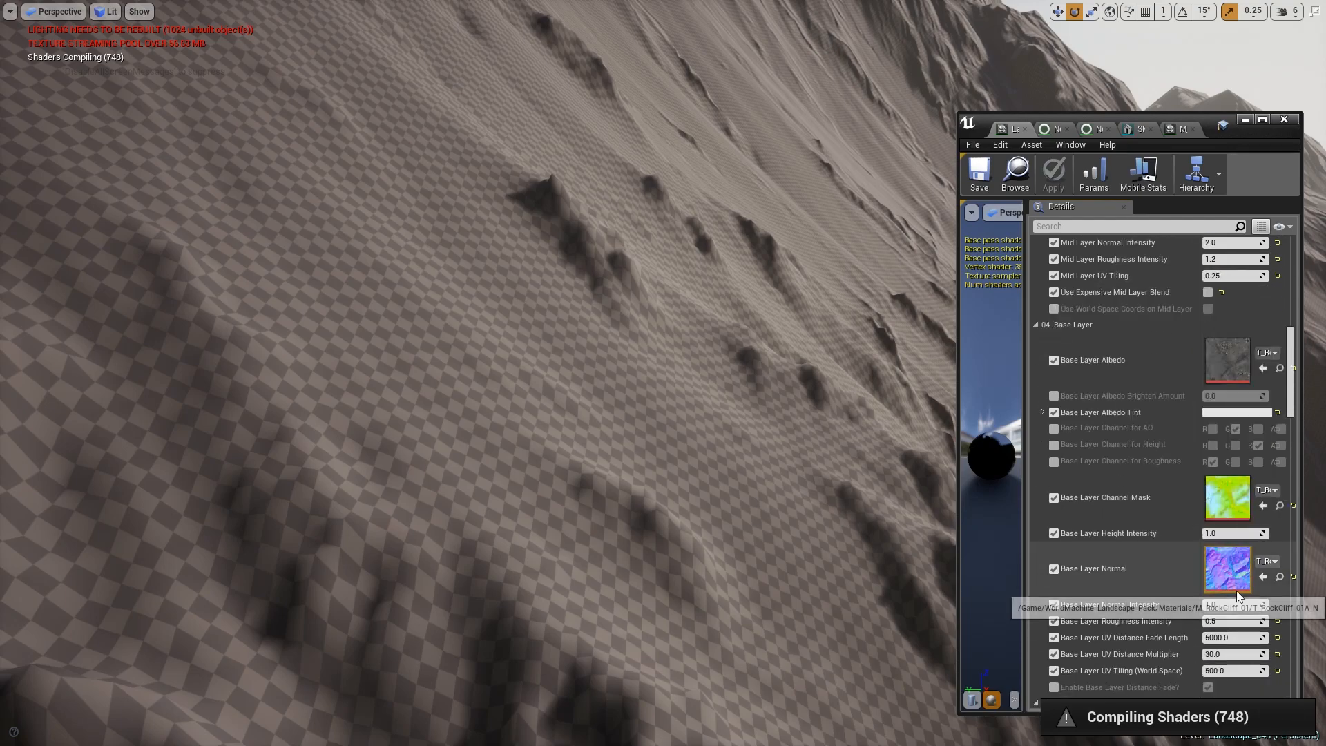
{"action": "scroll", "coordinate": [1221, 586], "scroll_direction": "down", "scroll_amount": 2}
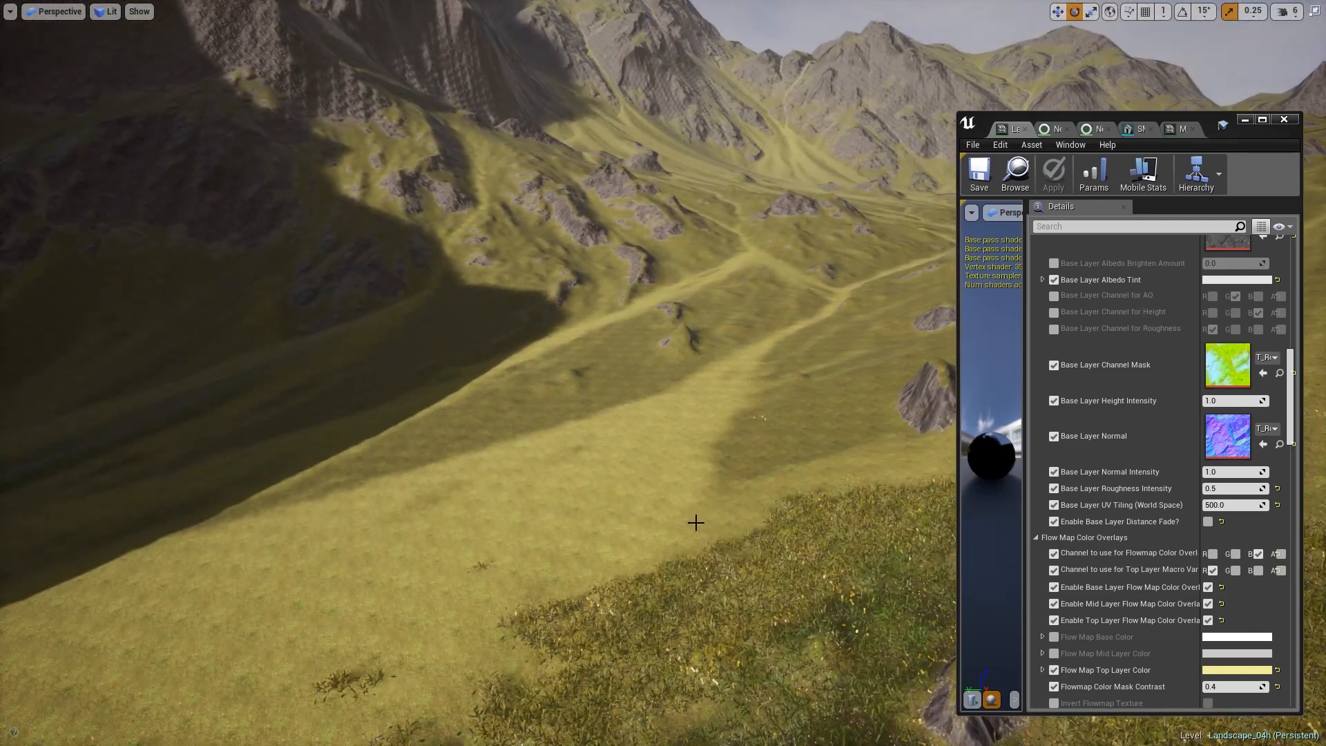
- Set the World Machine Distance Material's Distance Fade to 15000
{"action": "scroll", "coordinate": [1204, 487], "scroll_direction": "down", "scroll_amount": 15}
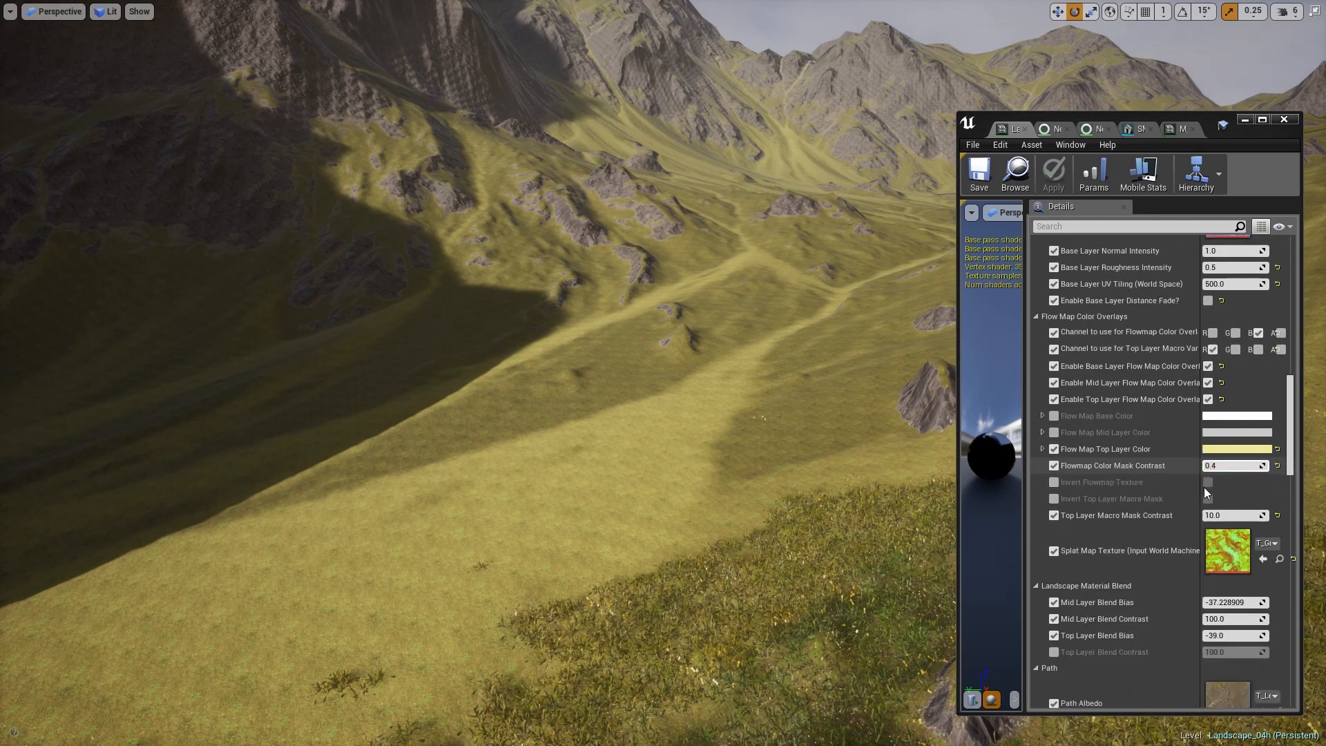
{"action": "scroll", "coordinate": [1203, 488], "scroll_direction": "down", "scroll_amount": 15}
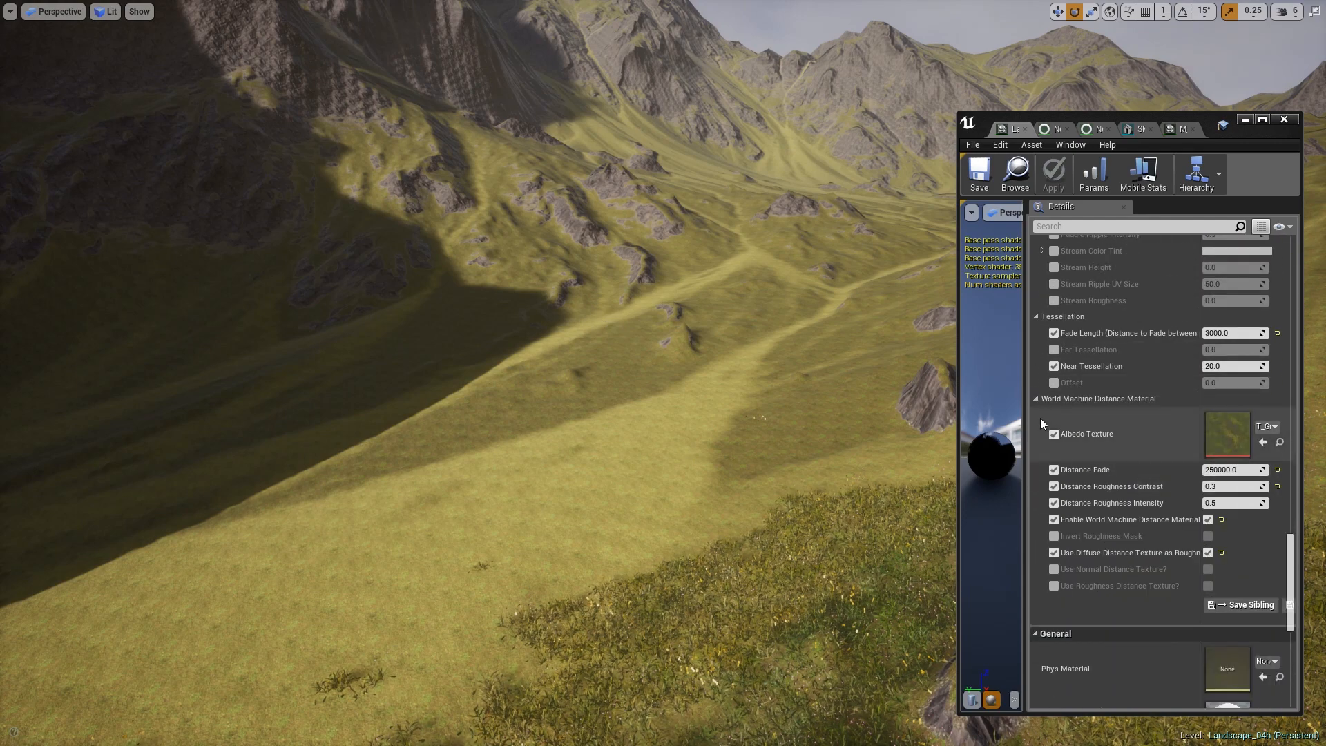
{"action": "left_click", "coordinate": [1235, 471]}
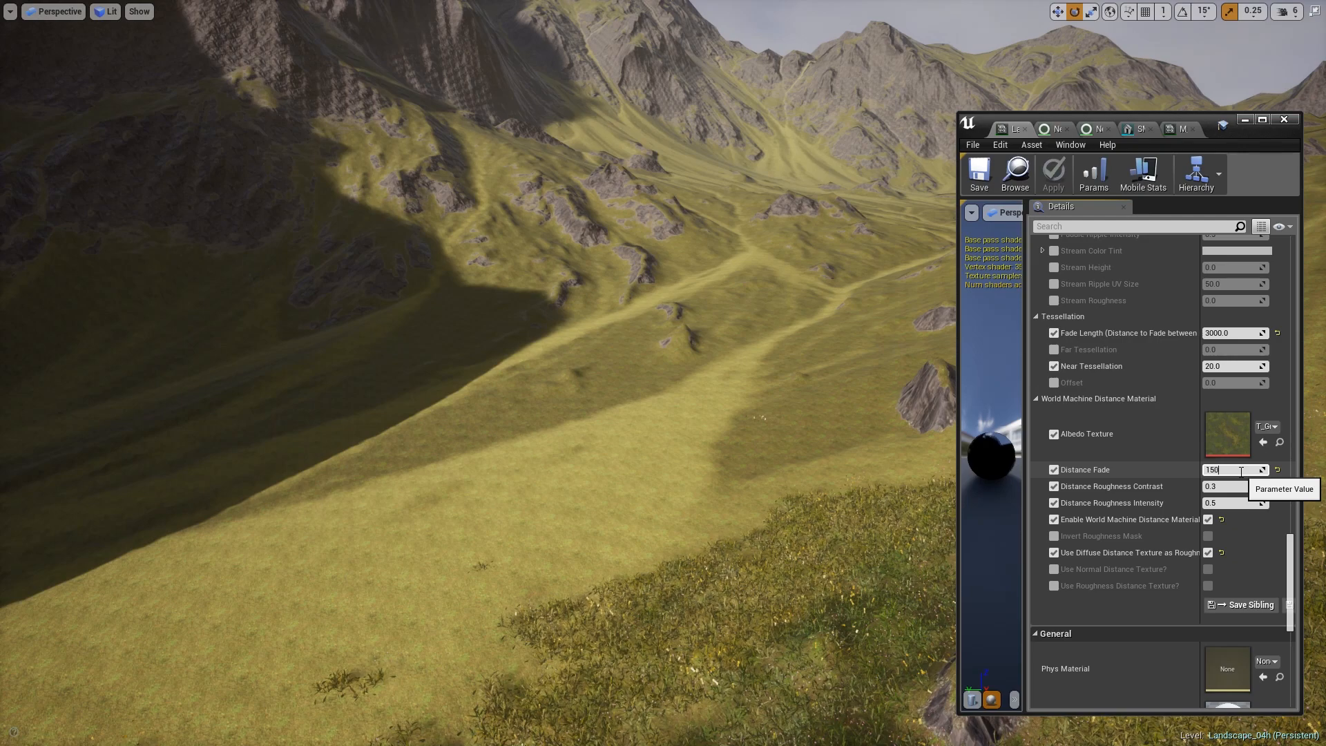
{"action": "key", "text": "Return"}
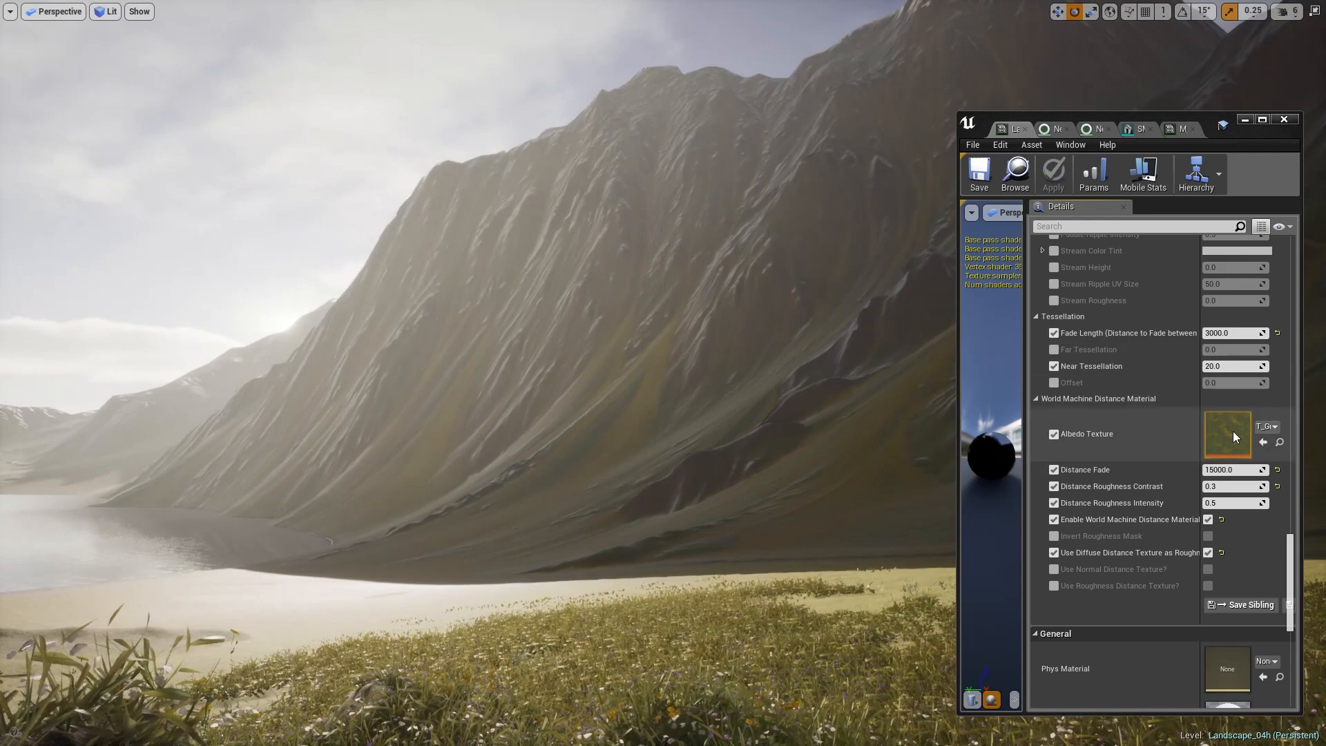
- Open the distance material's albedo texture T_Grasslands_01A_D in a maximized editor and inspect its detail and resolution settings
{"action": "double_click", "coordinate": [1233, 435]}
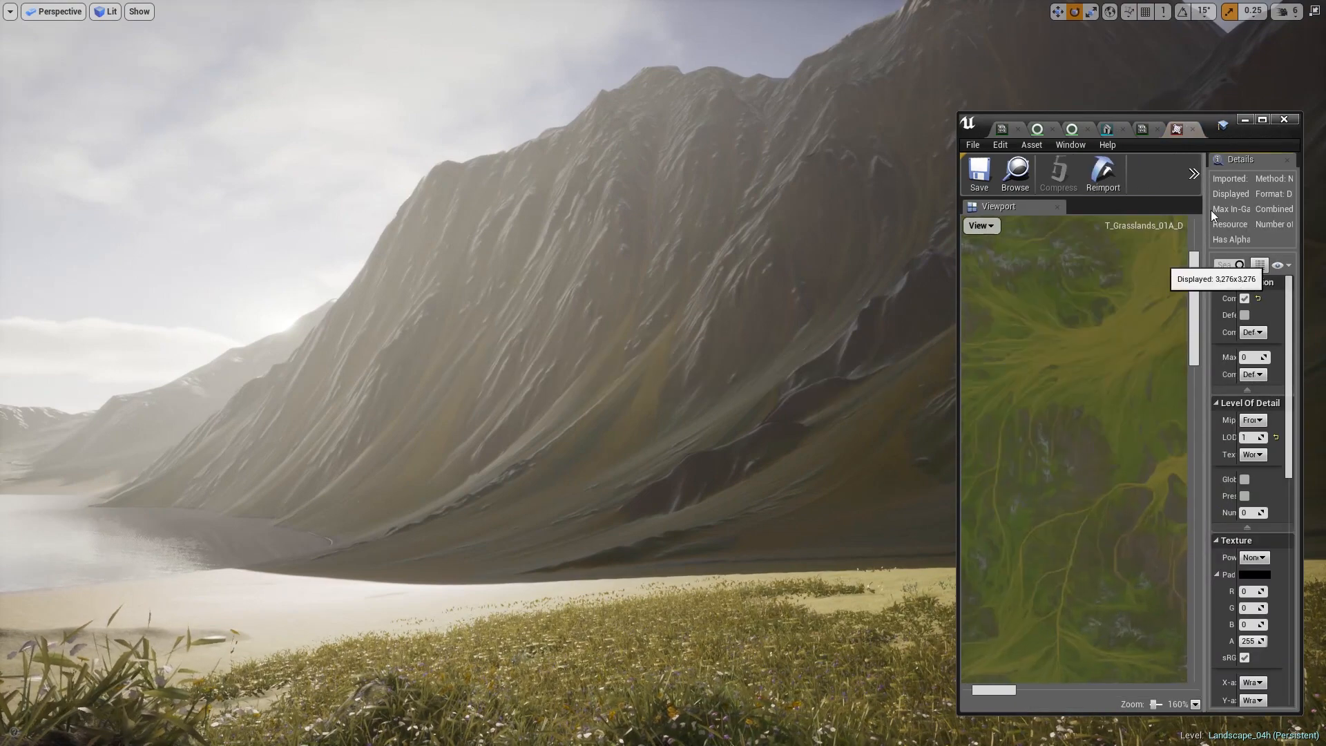
{"action": "left_click", "coordinate": [1262, 120]}
{"action": "scroll", "coordinate": [469, 363], "scroll_direction": "down", "scroll_amount": 6}
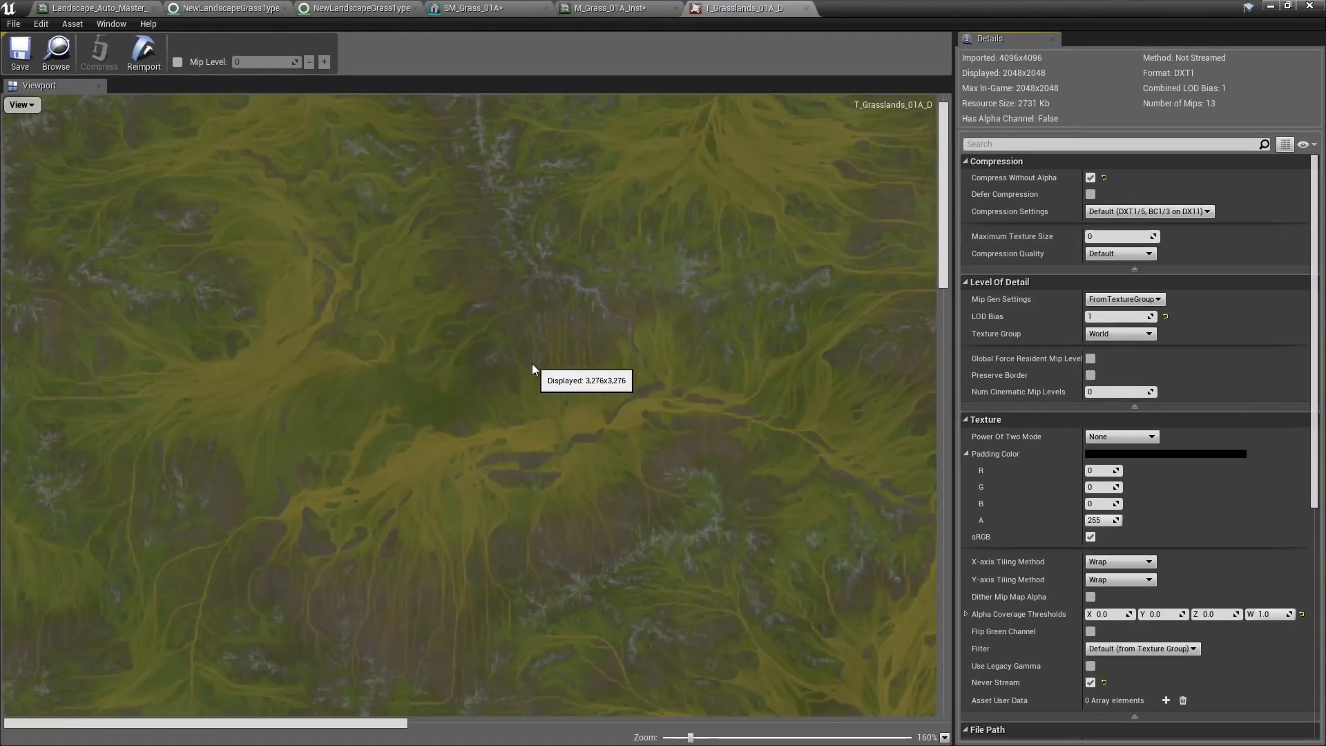
{"action": "scroll", "coordinate": [558, 356], "scroll_direction": "up", "scroll_amount": 2}
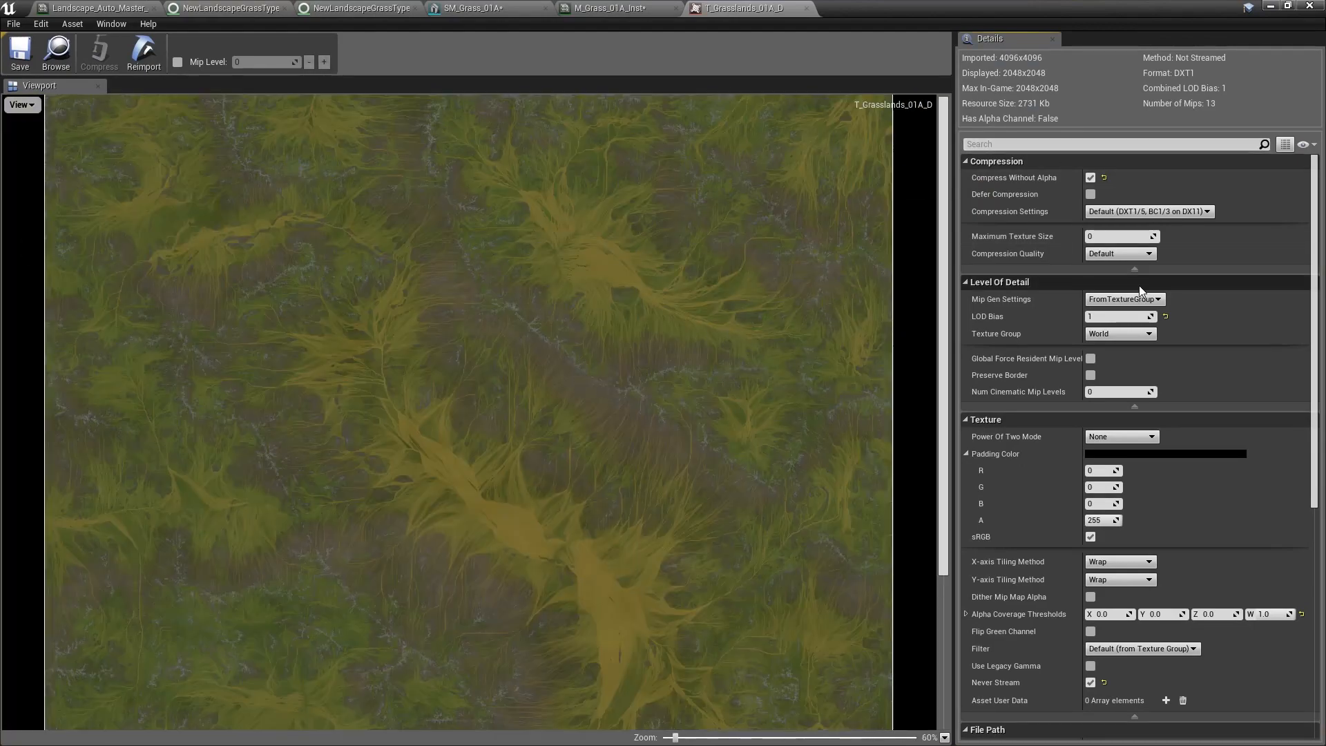
{"action": "scroll", "coordinate": [616, 391], "scroll_direction": "up", "scroll_amount": 4}
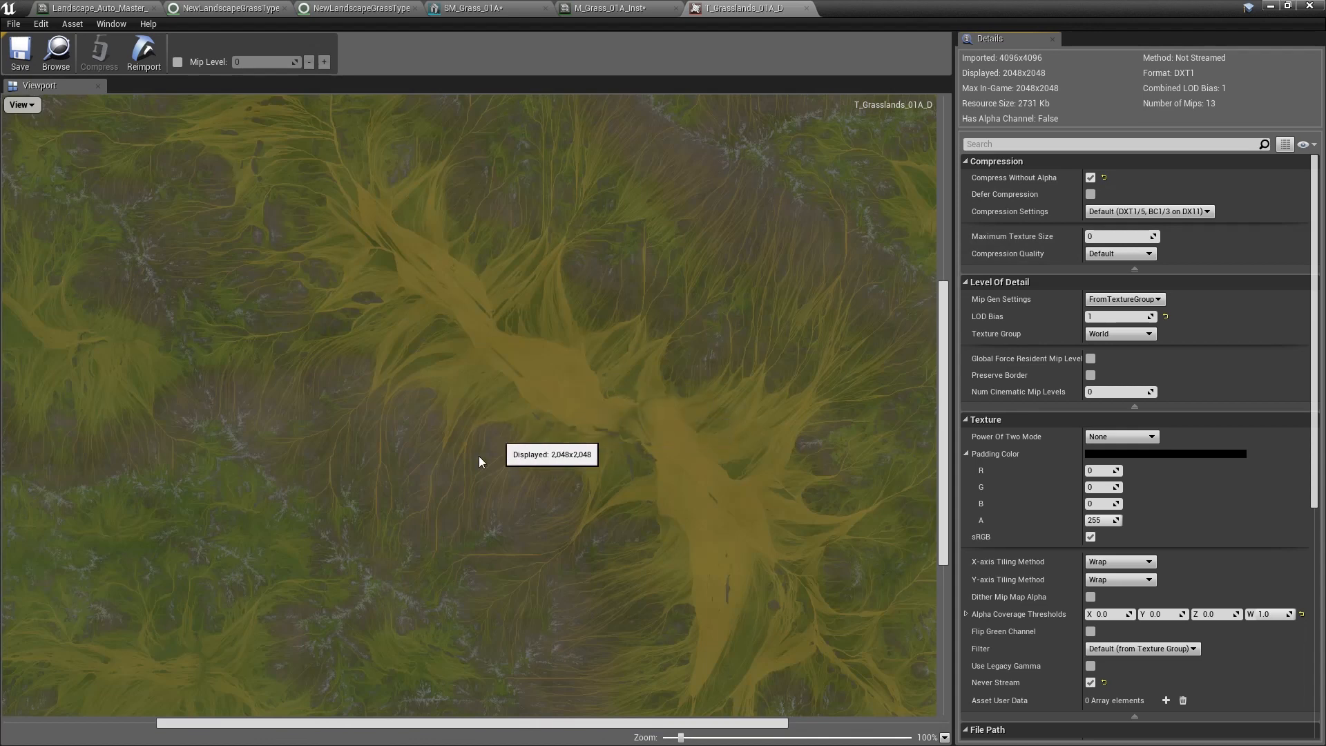
{"action": "scroll", "coordinate": [456, 467], "scroll_direction": "up", "scroll_amount": 4}
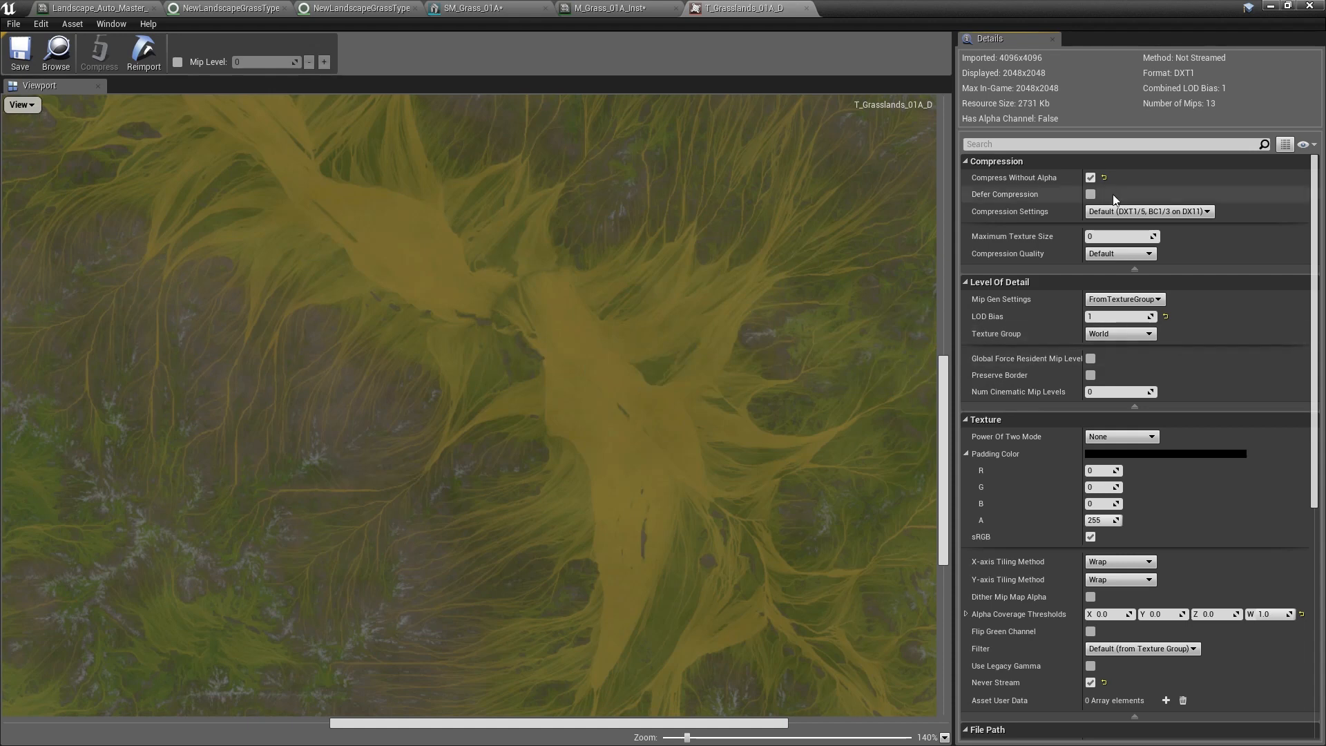
- Set the T_Grasslands_01A_D texture's LOD Bias to 0 and restore its editor to a smaller window
{"action": "left_click", "coordinate": [1104, 316]}
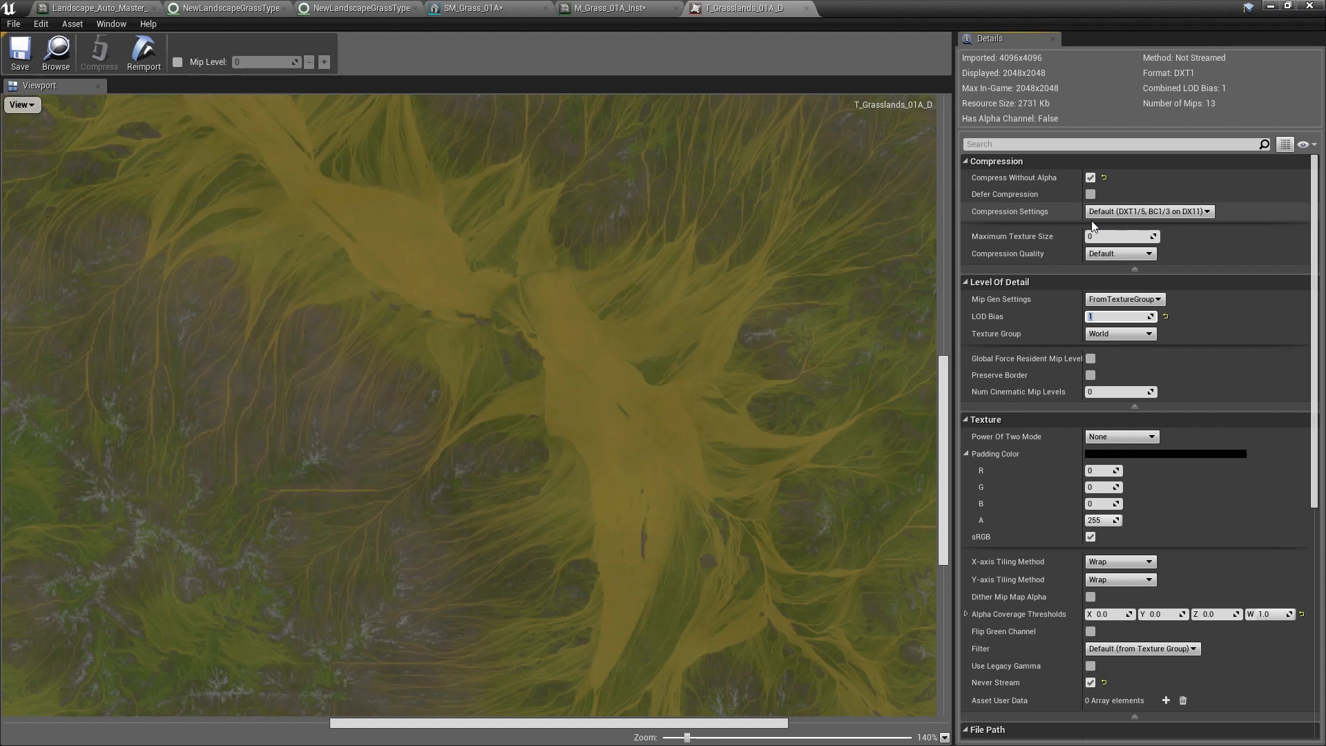
{"action": "scroll", "coordinate": [733, 275], "scroll_direction": "down", "scroll_amount": 5}
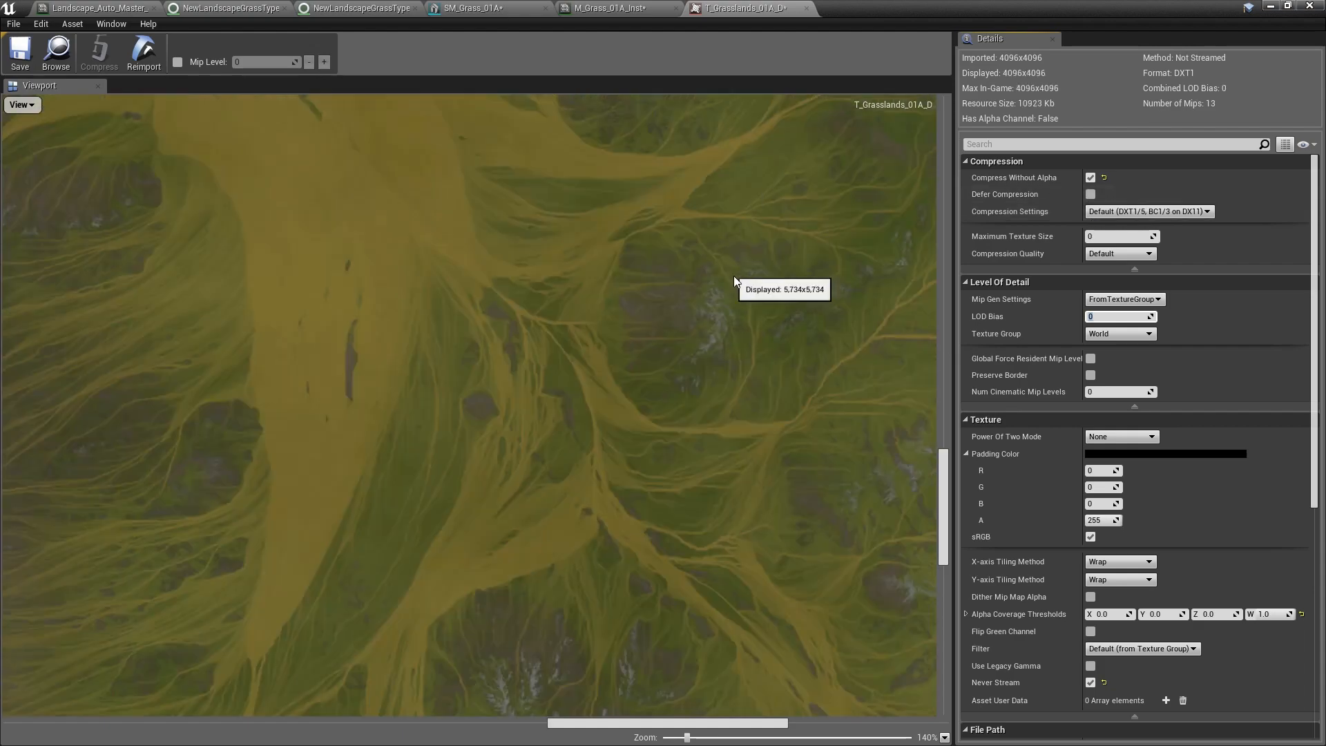
{"action": "double_click", "coordinate": [902, 3]}
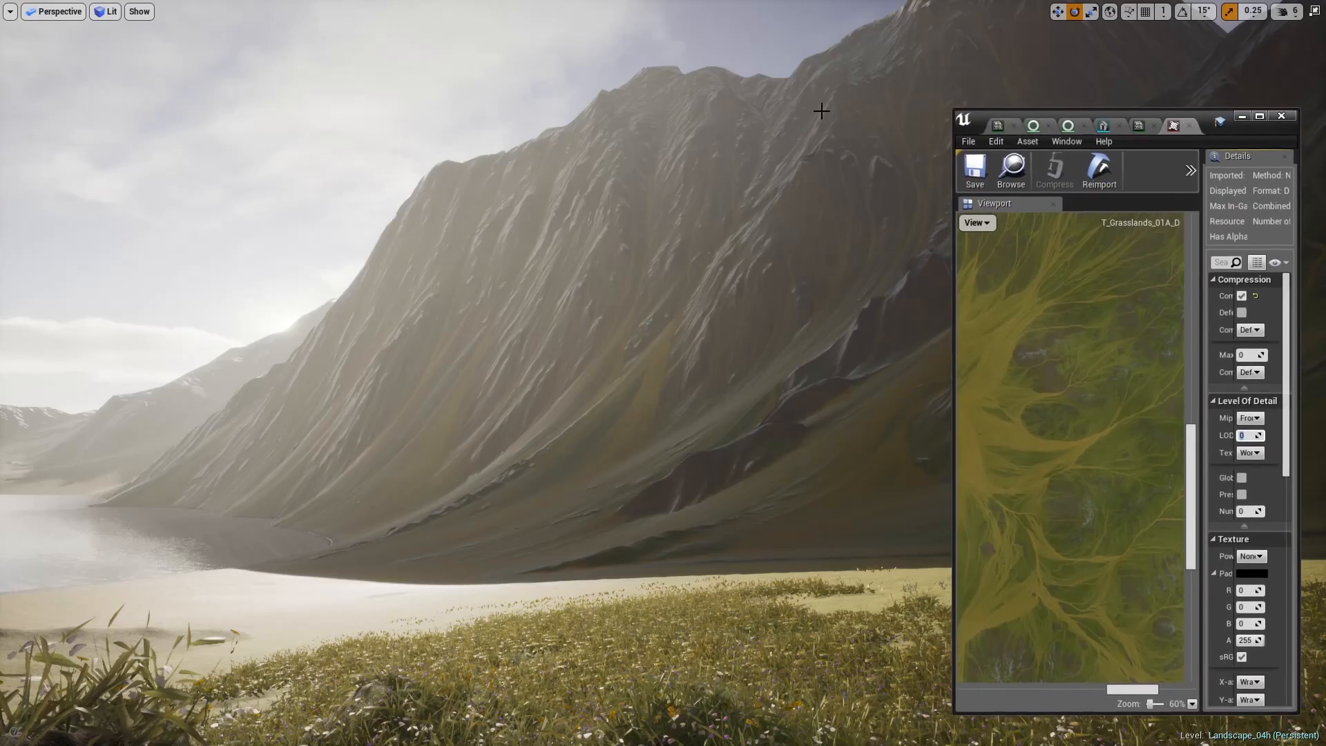
- Inspect the distance texture on the mountains beyond the grass meadow from several viewpoints, and maximize the landscape material's editor
{"action": "right_click_drag", "start_coordinate": [631, 267], "coordinate": [753, 266]}
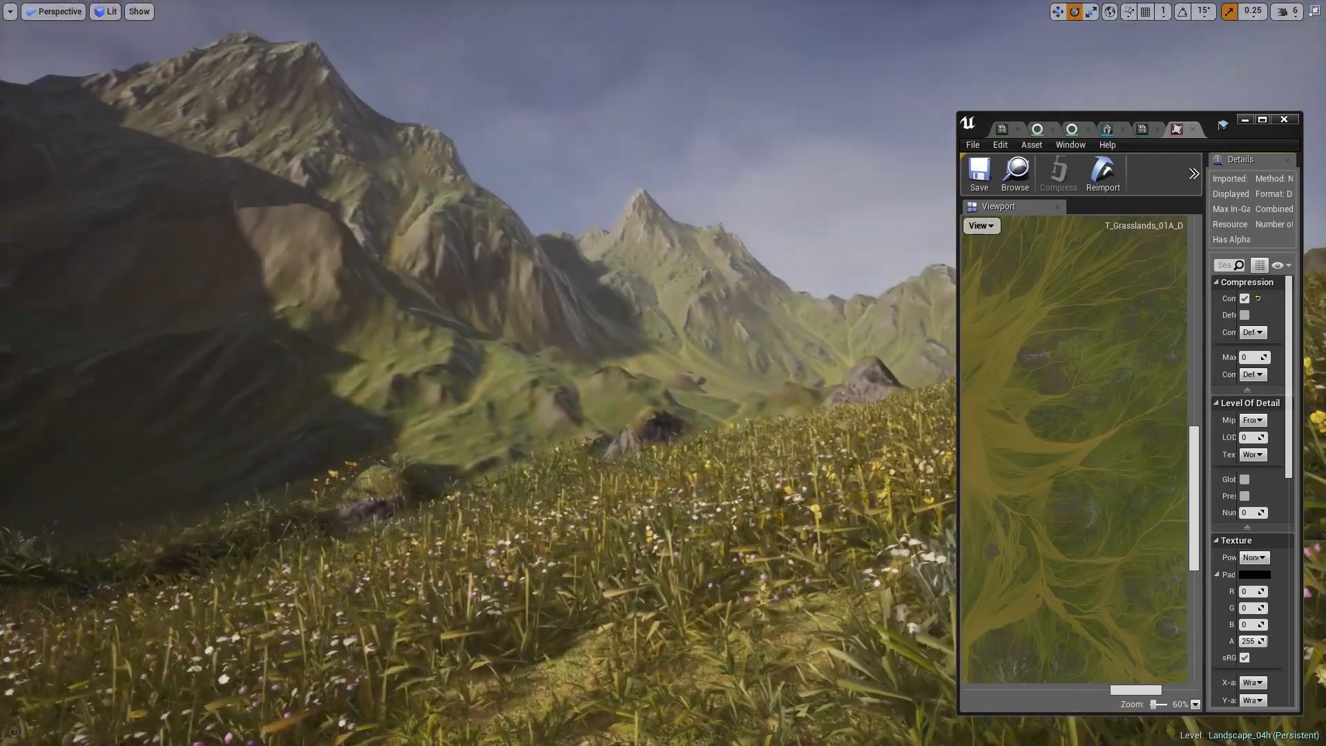
{"action": "mouse_move", "coordinate": [556, 290]}
{"action": "right_mouse_down"}
{"action": "mouse_move", "coordinate": [500, 289]}
{"action": "mouse_move", "coordinate": [570, 302]}
{"action": "mouse_move", "coordinate": [564, 315]}
{"action": "mouse_move", "coordinate": [547, 277]}
{"action": "right_mouse_up"}
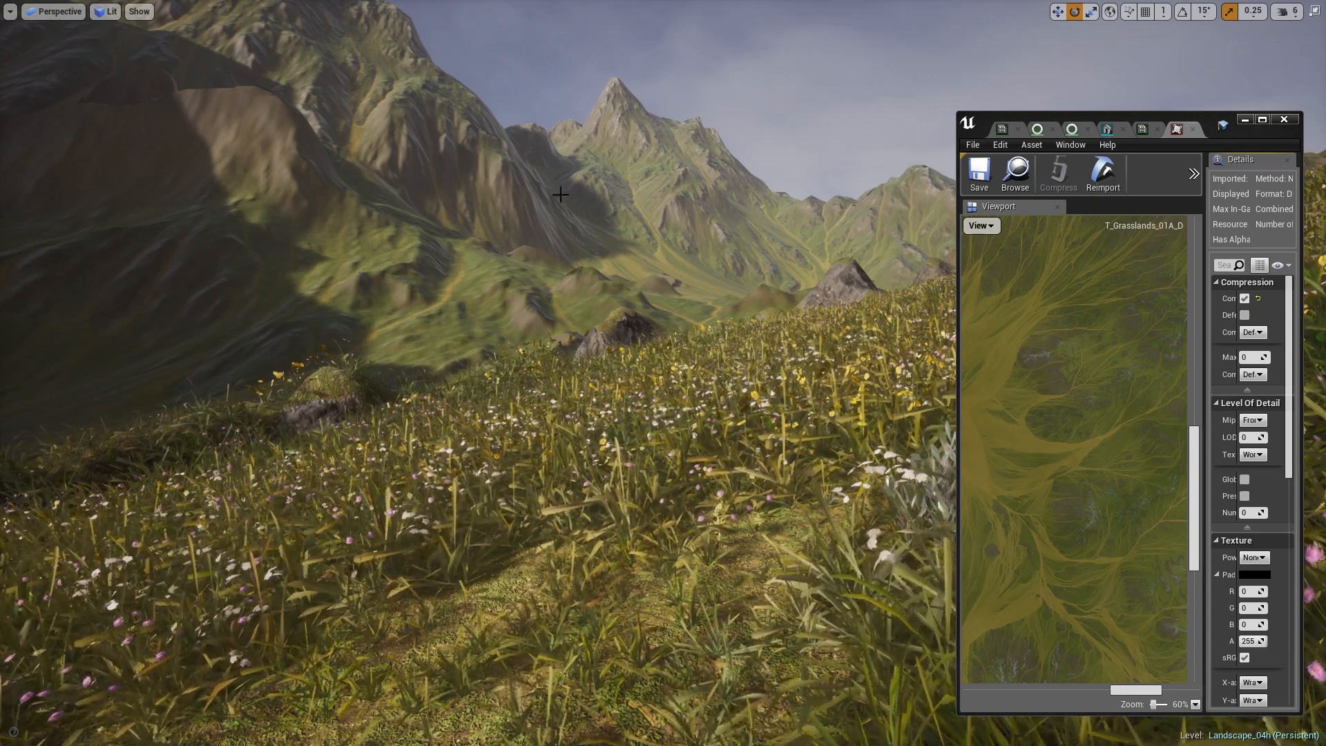
{"action": "scroll", "coordinate": [1083, 355], "scroll_direction": "down", "scroll_amount": 5}
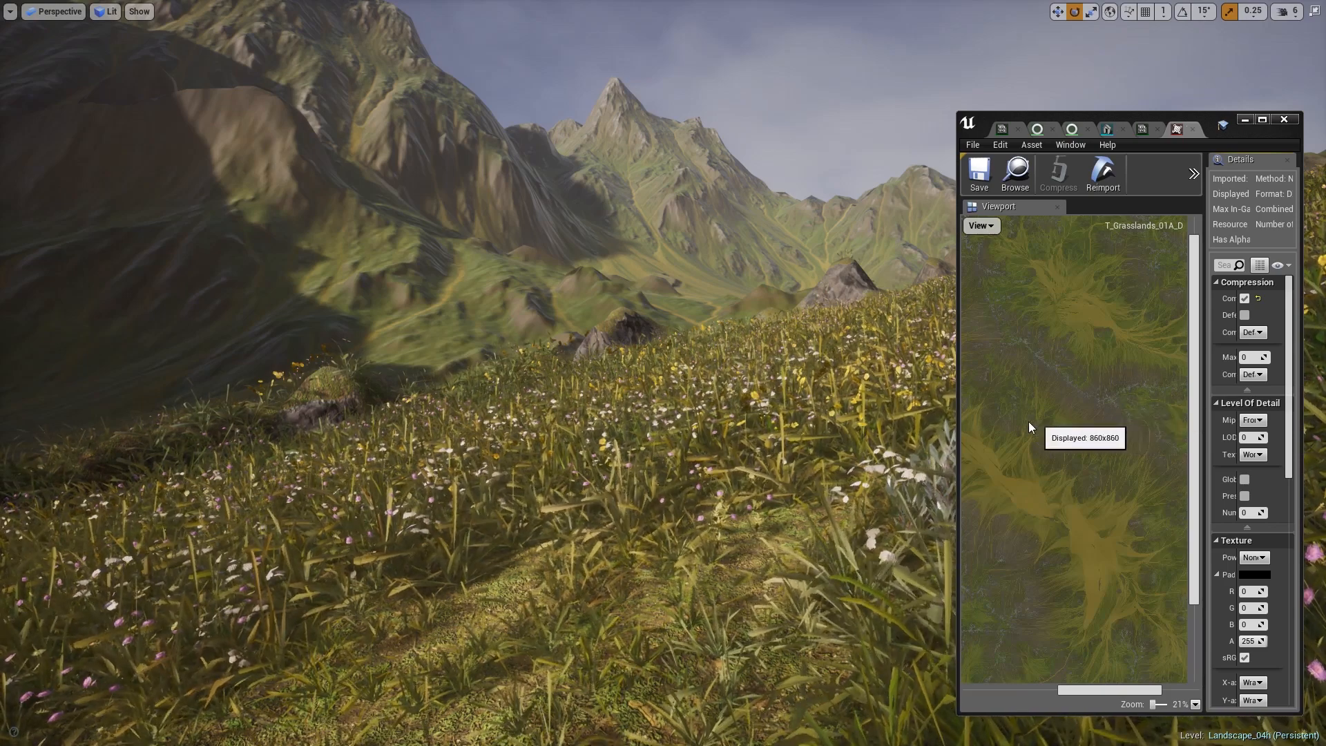
{"action": "right_click_drag", "start_coordinate": [527, 343], "coordinate": [884, 343]}
{"action": "right_click_drag", "start_coordinate": [500, 395], "coordinate": [567, 415]}
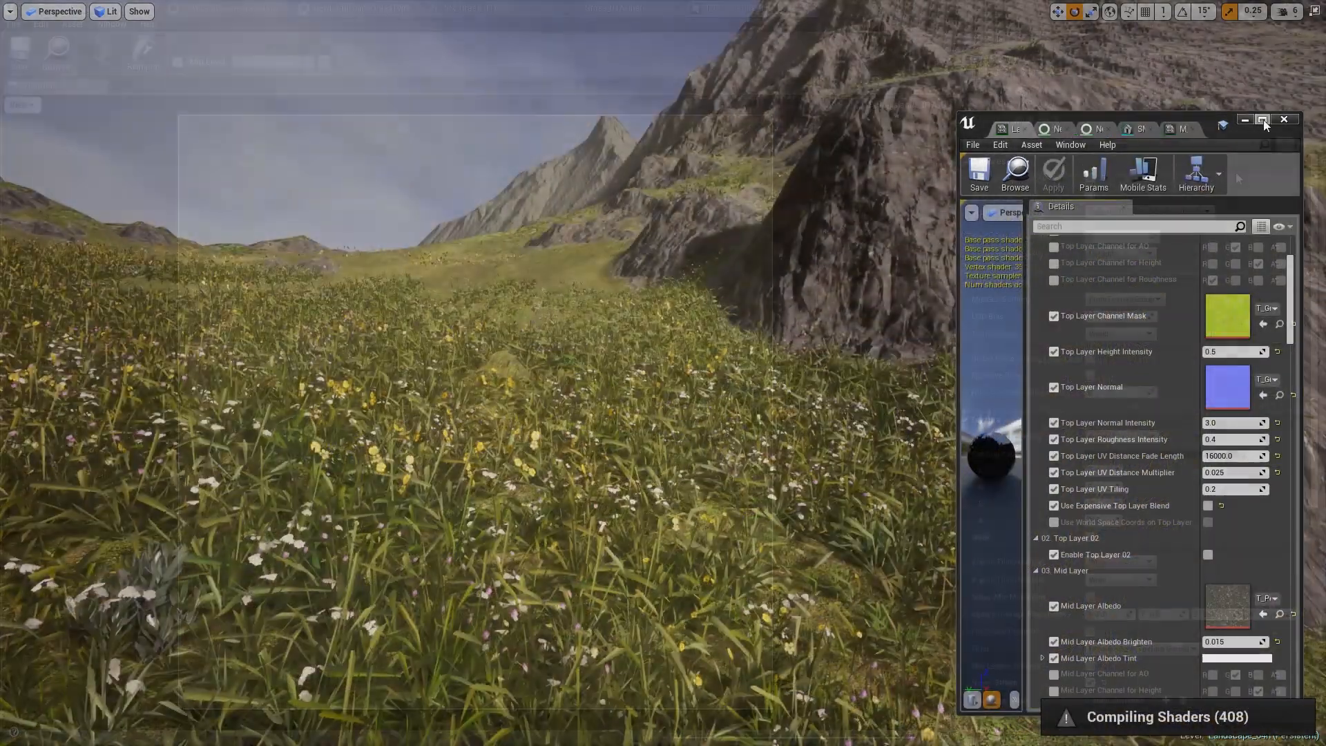
{"action": "left_click", "coordinate": [1262, 120]}
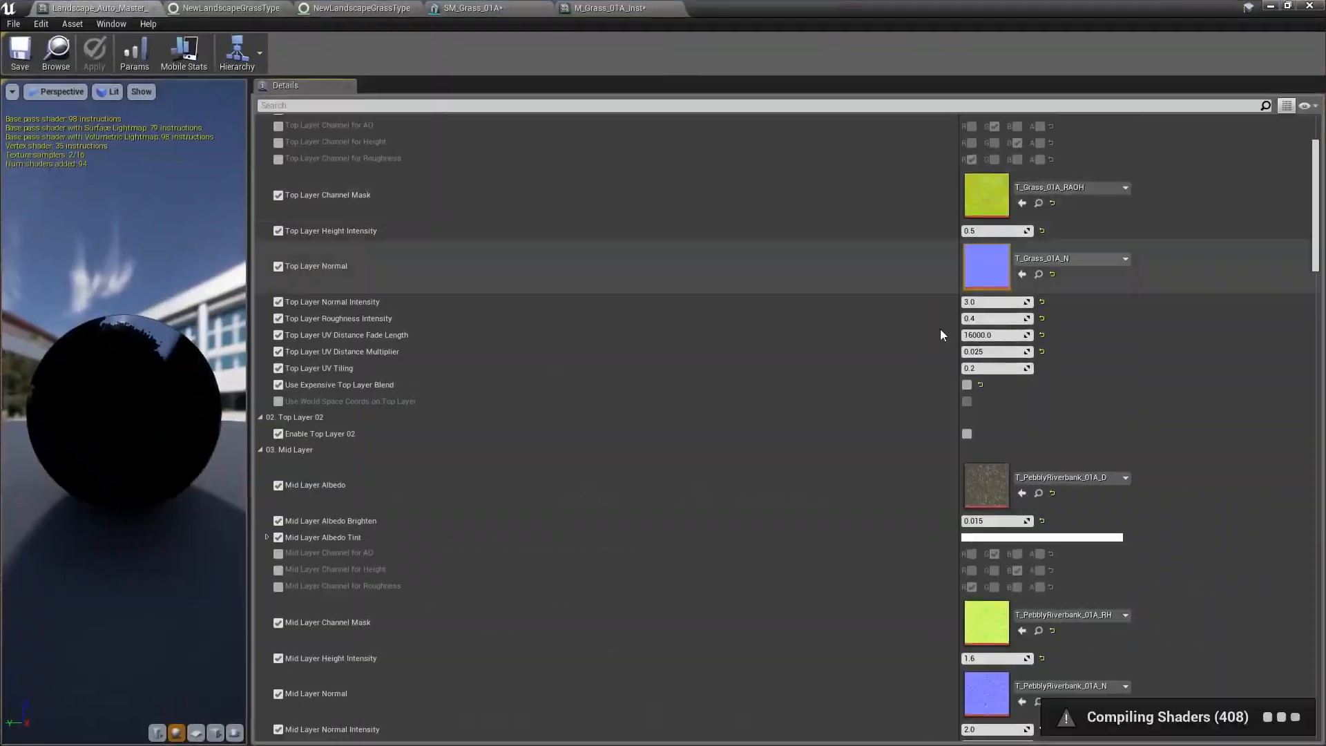
- Review the landscape material's layer, flow map, path, shore, tessellation and distance parameters, and restore its editor to a smaller window
{"action": "scroll", "coordinate": [842, 420], "scroll_direction": "down", "scroll_amount": 10}
{"action": "scroll", "coordinate": [819, 433], "scroll_direction": "down", "scroll_amount": 10}
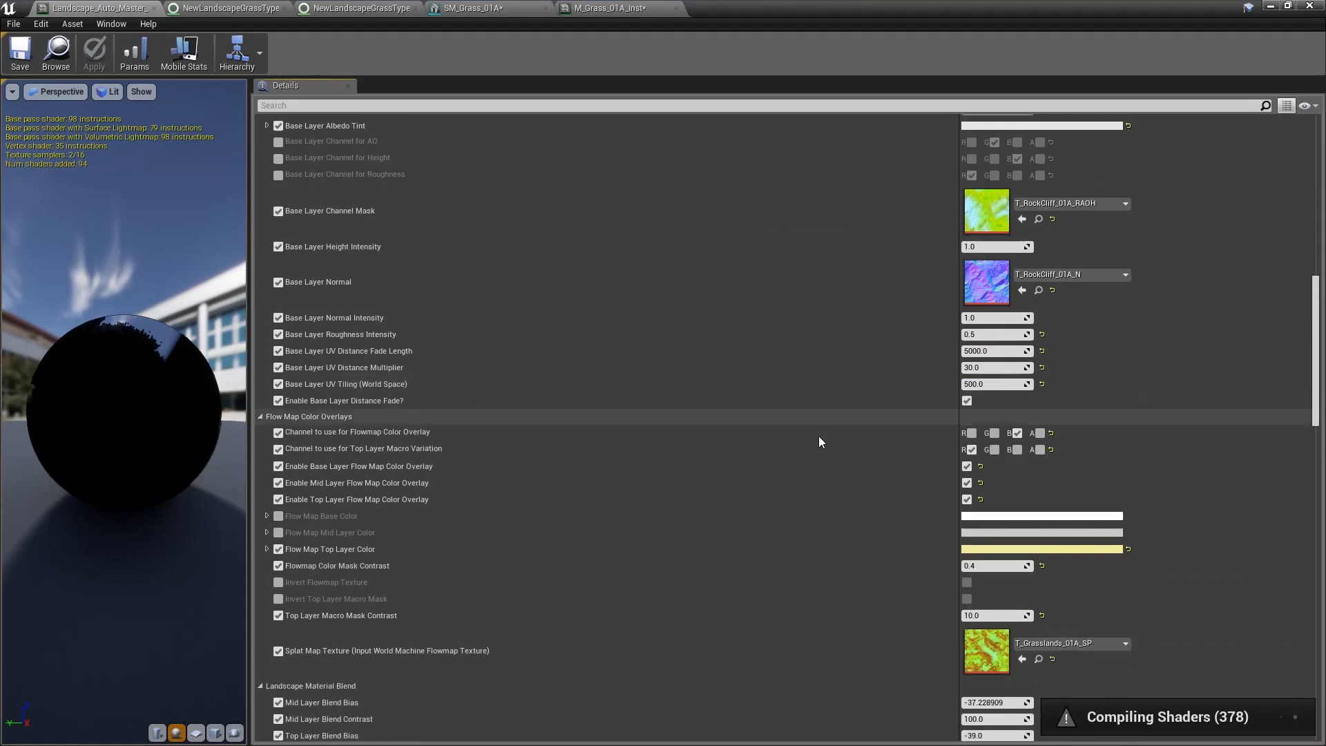
{"action": "scroll", "coordinate": [662, 485], "scroll_direction": "down", "scroll_amount": 6}
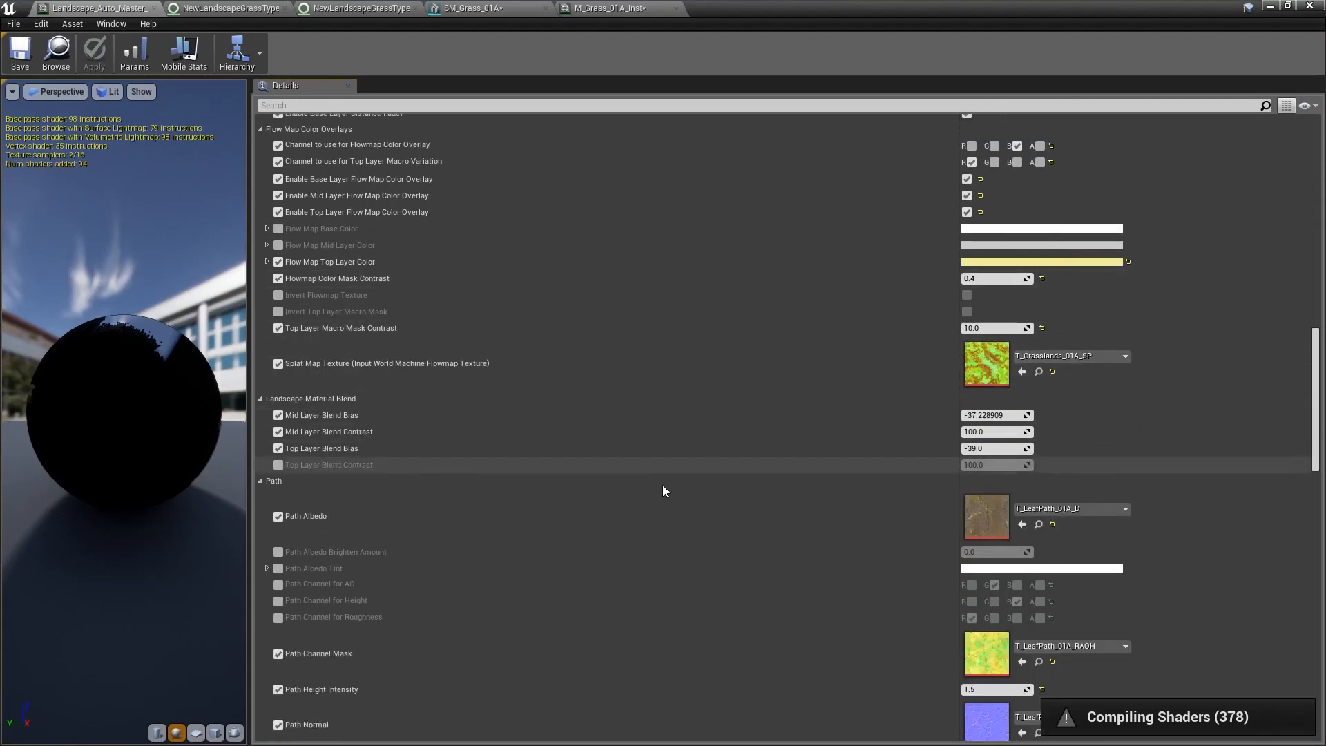
{"action": "scroll", "coordinate": [1006, 464], "scroll_direction": "down", "scroll_amount": 1}
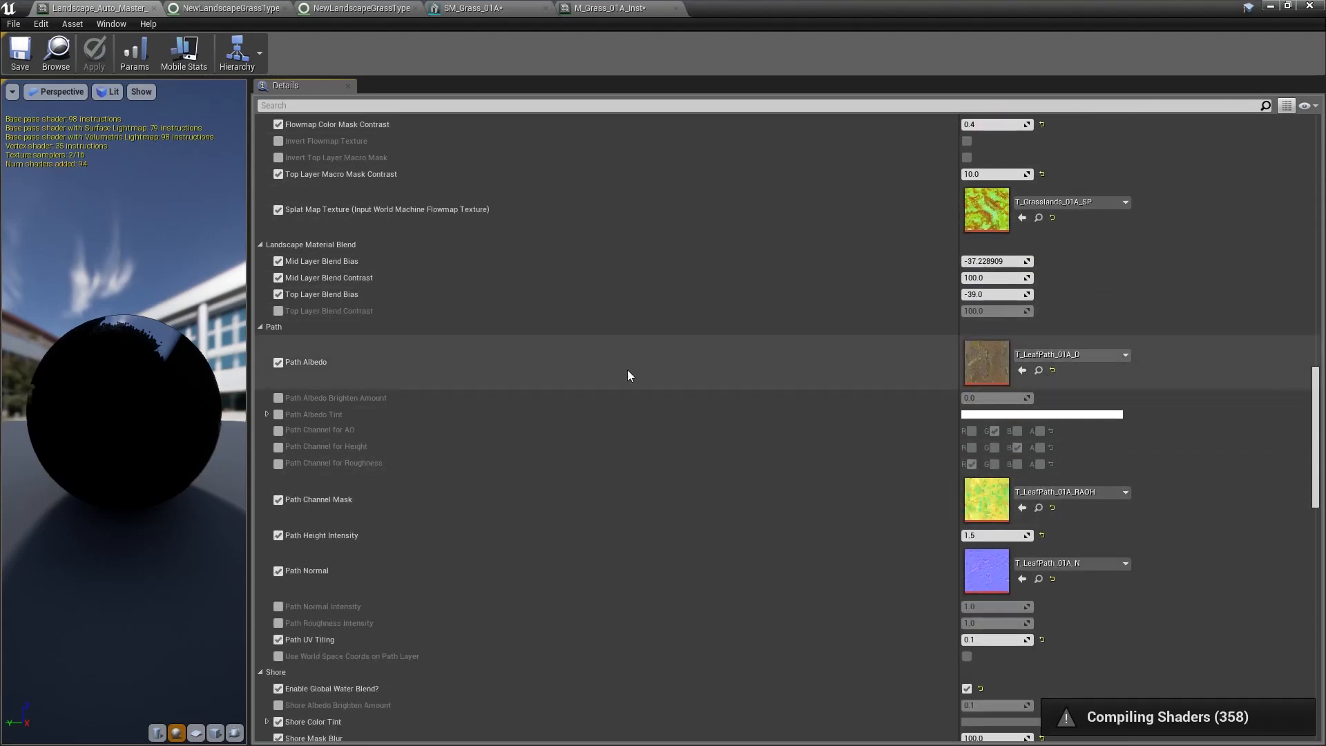
{"action": "scroll", "coordinate": [437, 412], "scroll_direction": "down", "scroll_amount": 20}
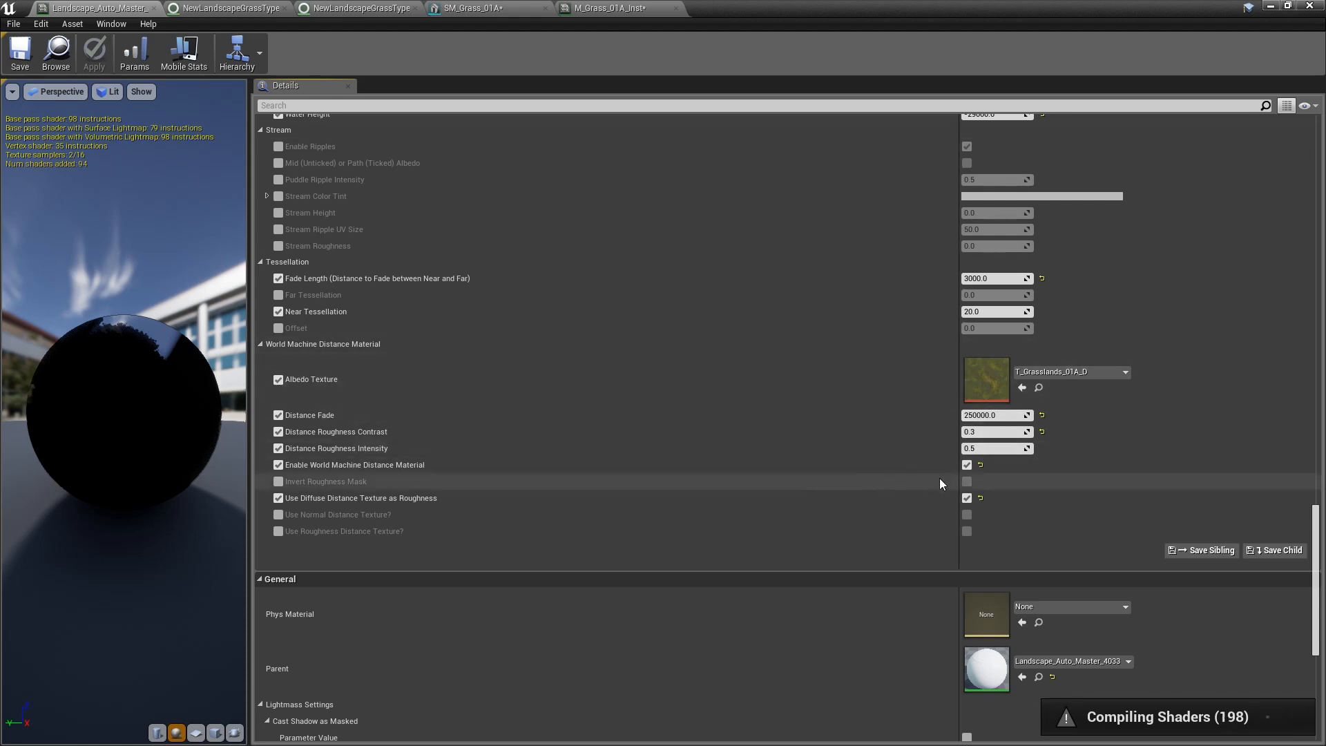
{"action": "scroll", "coordinate": [1008, 545], "scroll_direction": "up", "scroll_amount": 8}
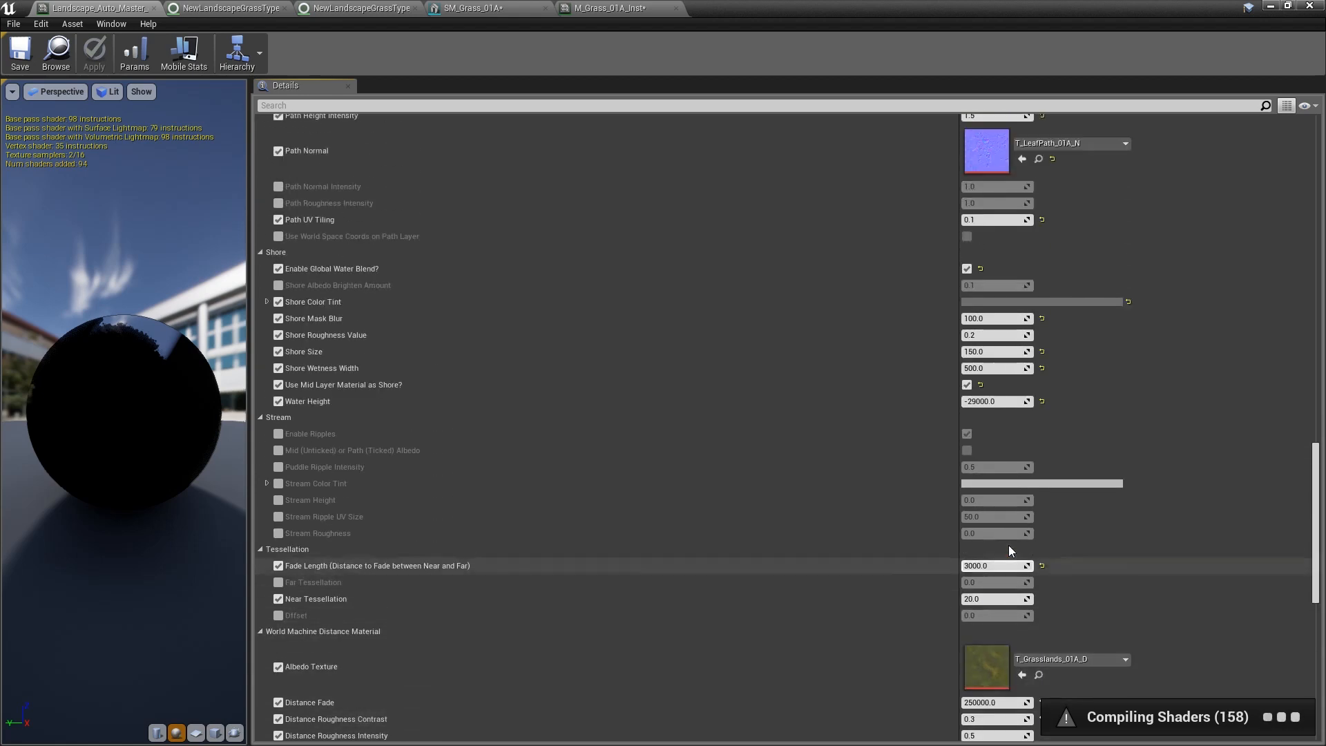
{"action": "scroll", "coordinate": [1008, 545], "scroll_direction": "up", "scroll_amount": 10}
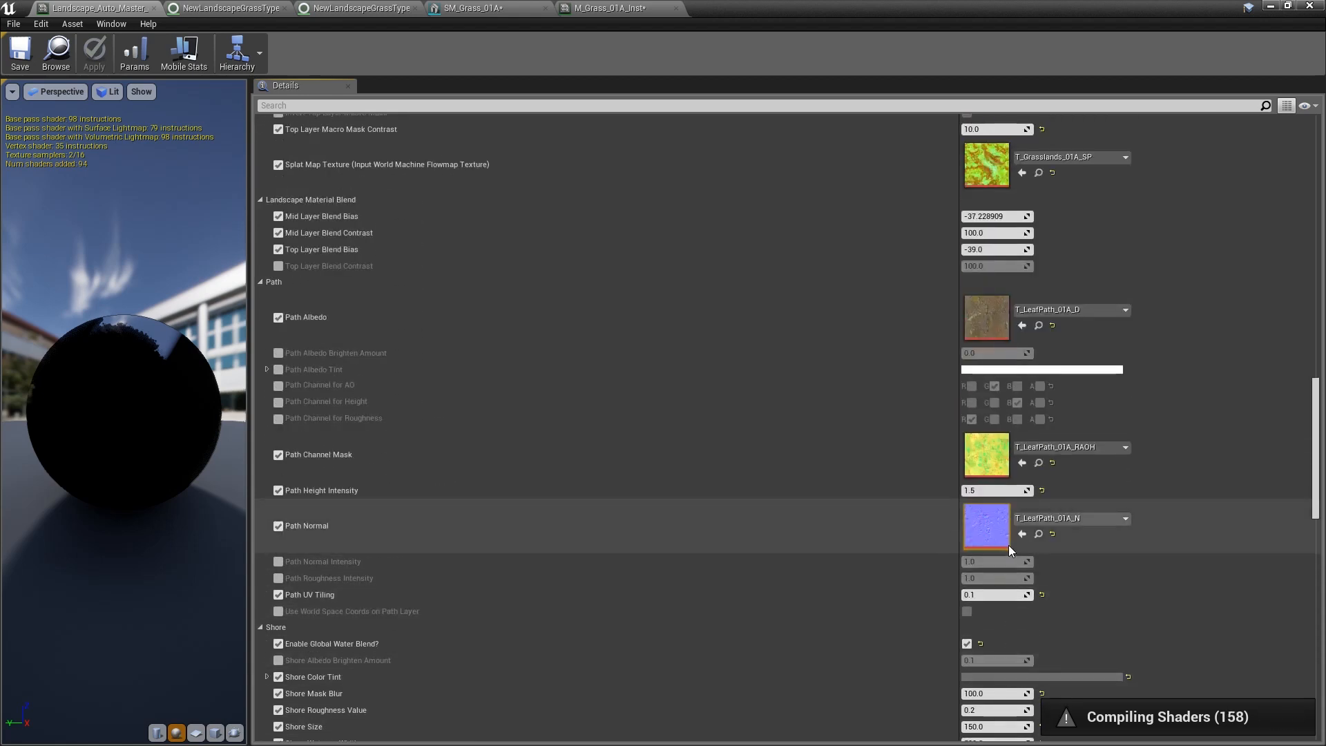
{"action": "scroll", "coordinate": [1009, 545], "scroll_direction": "down", "scroll_amount": 2}
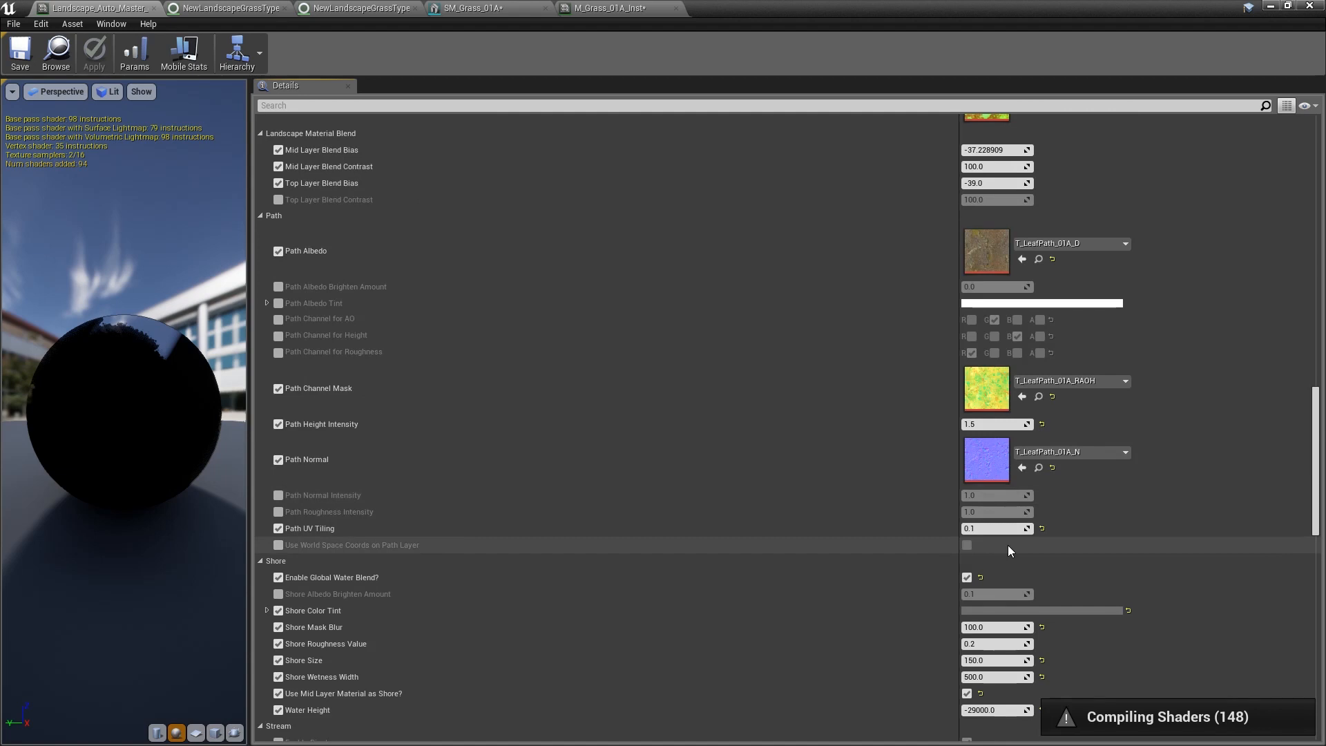
{"action": "scroll", "coordinate": [959, 534], "scroll_direction": "up", "scroll_amount": 3}
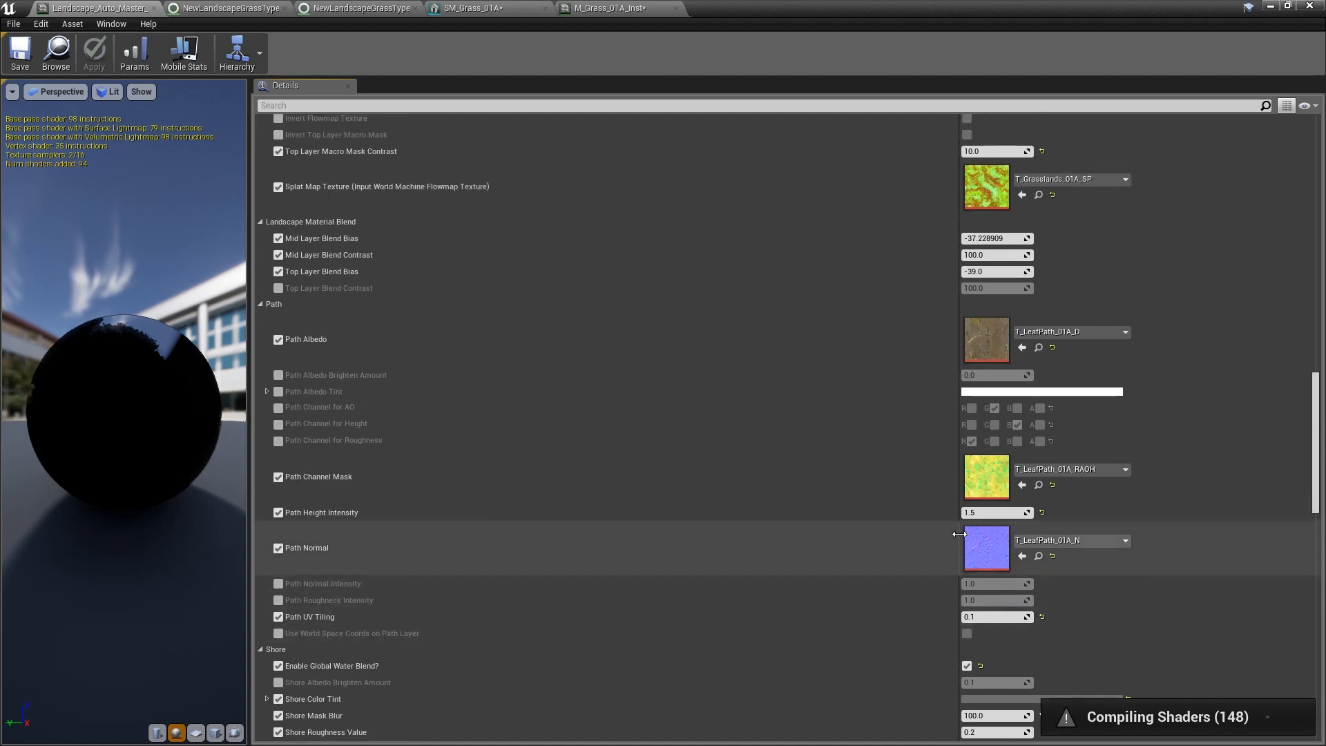
{"action": "scroll", "coordinate": [959, 534], "scroll_direction": "up", "scroll_amount": 12}
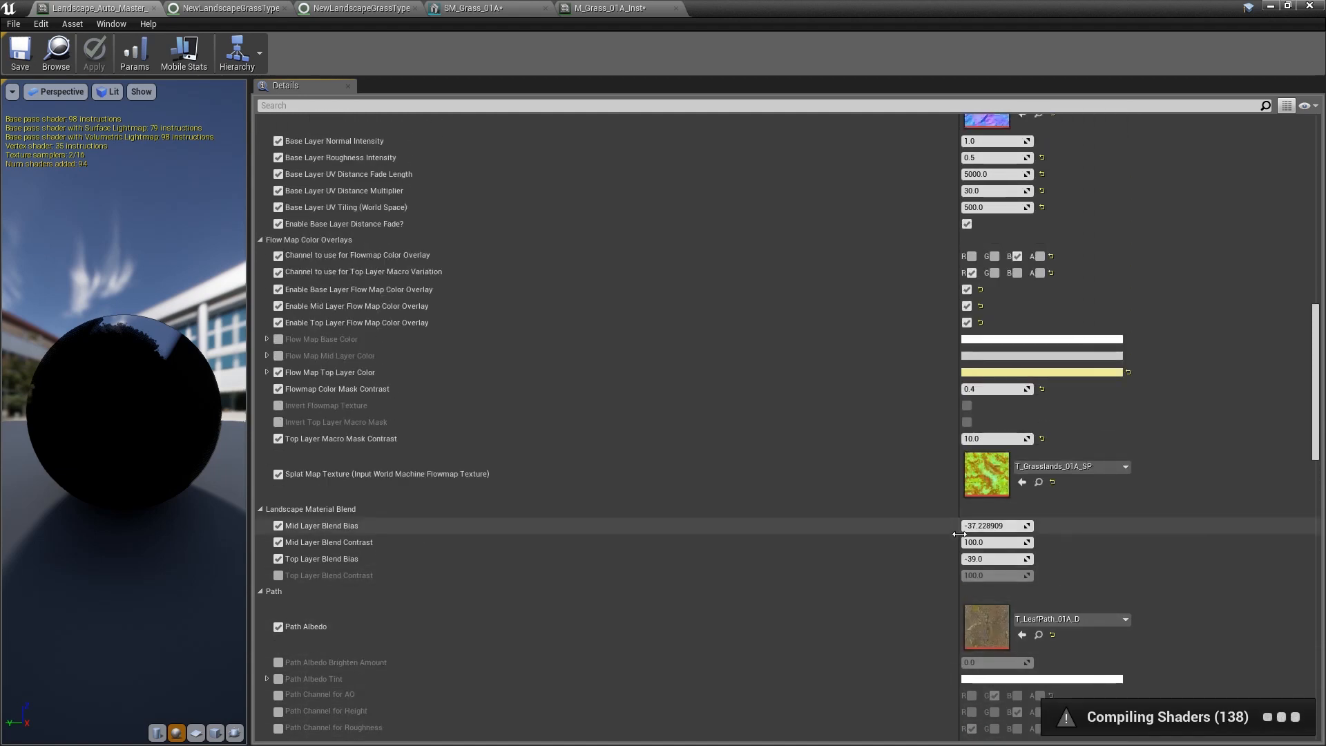
{"action": "scroll", "coordinate": [959, 534], "scroll_direction": "up", "scroll_amount": 5}
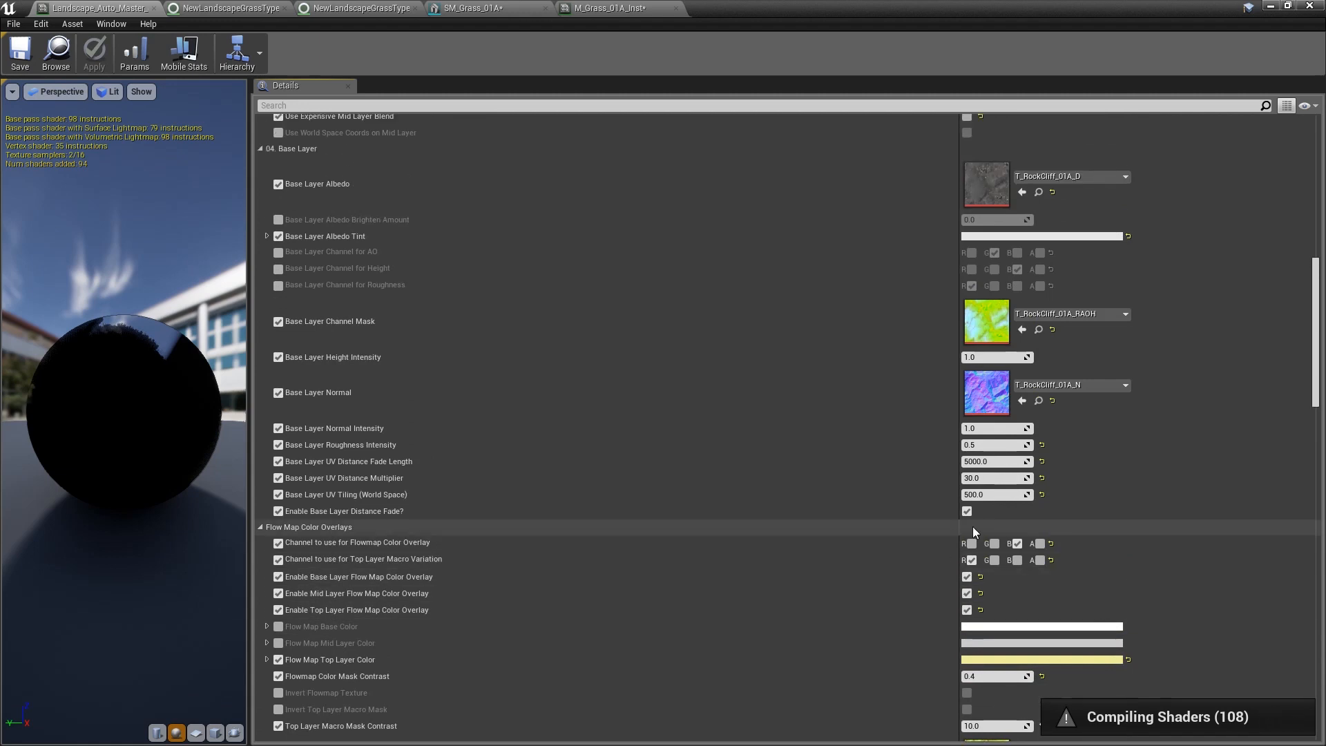
{"action": "double_click", "coordinate": [1142, 7]}
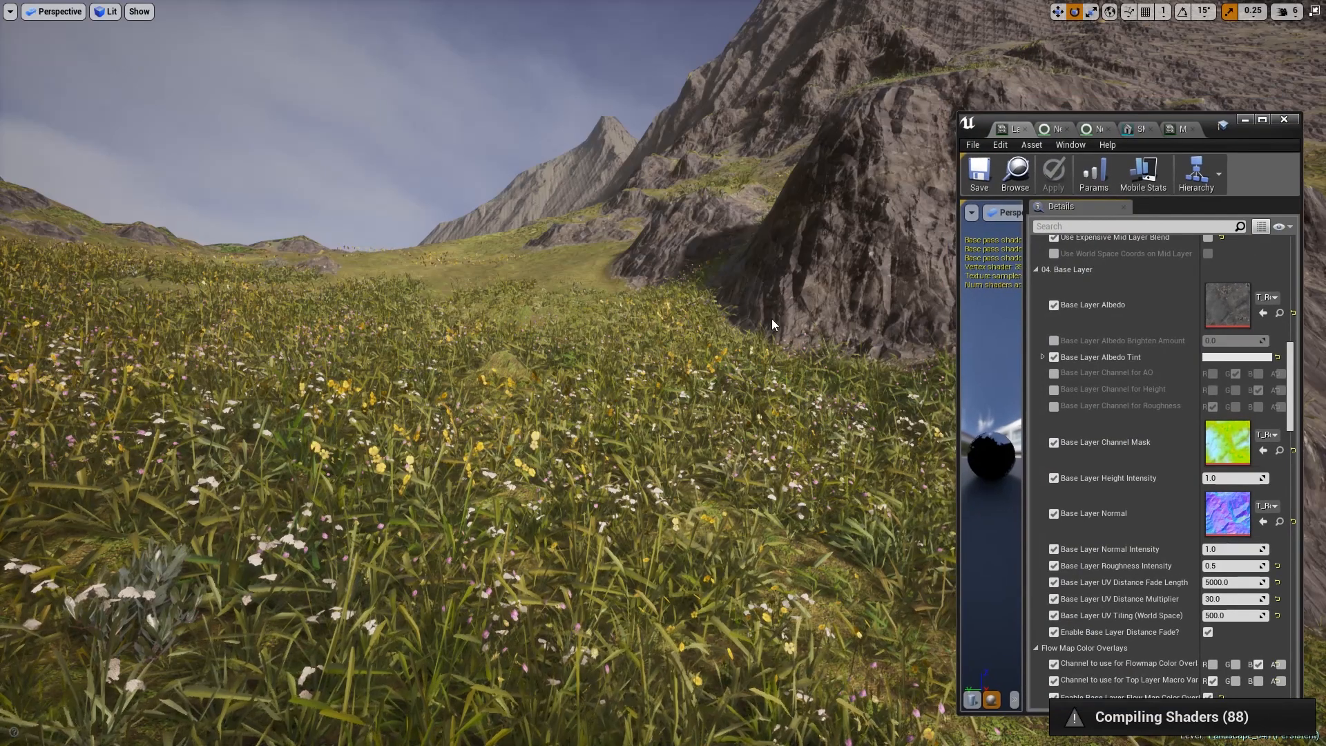
- Inspect the grass meadow and rocky slopes in the Shader Complexity view mode, and return the viewport to Lit
{"action": "right_click_drag", "start_coordinate": [772, 319], "coordinate": [761, 360]}
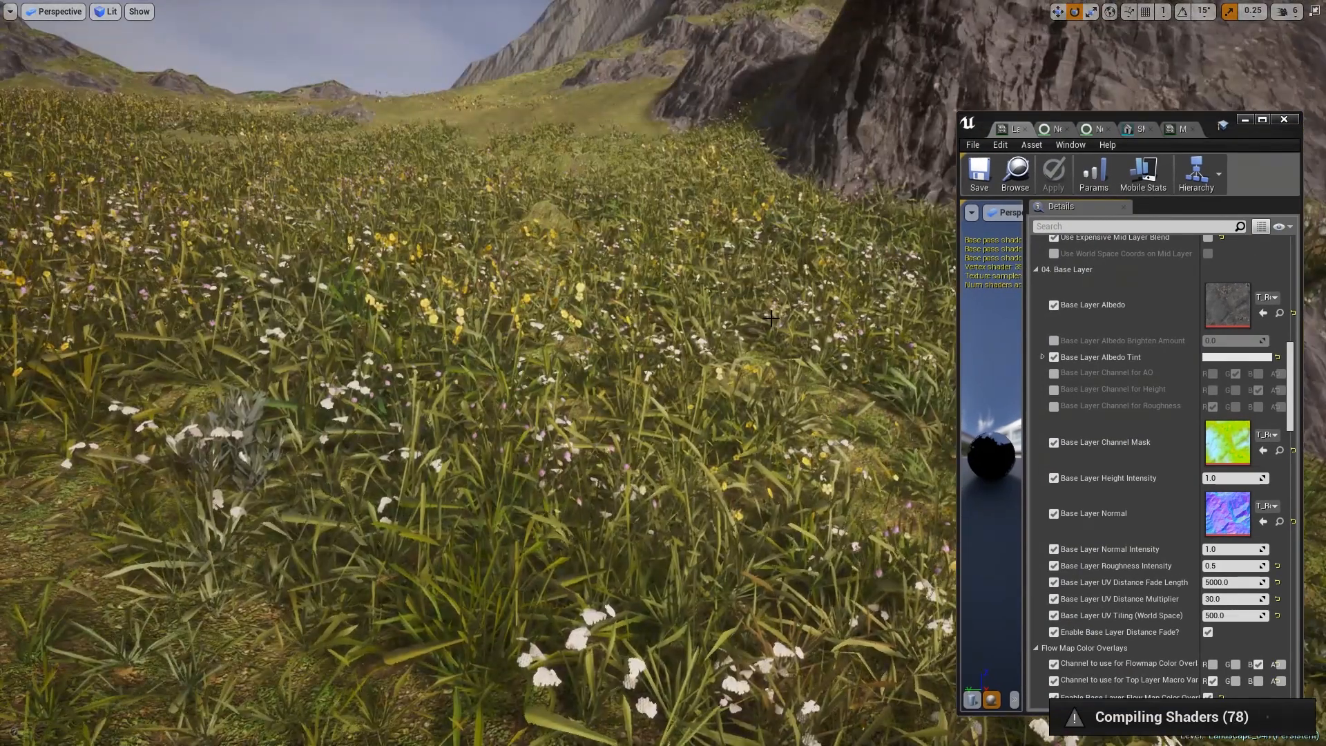
{"action": "key", "text": "alt+8"}
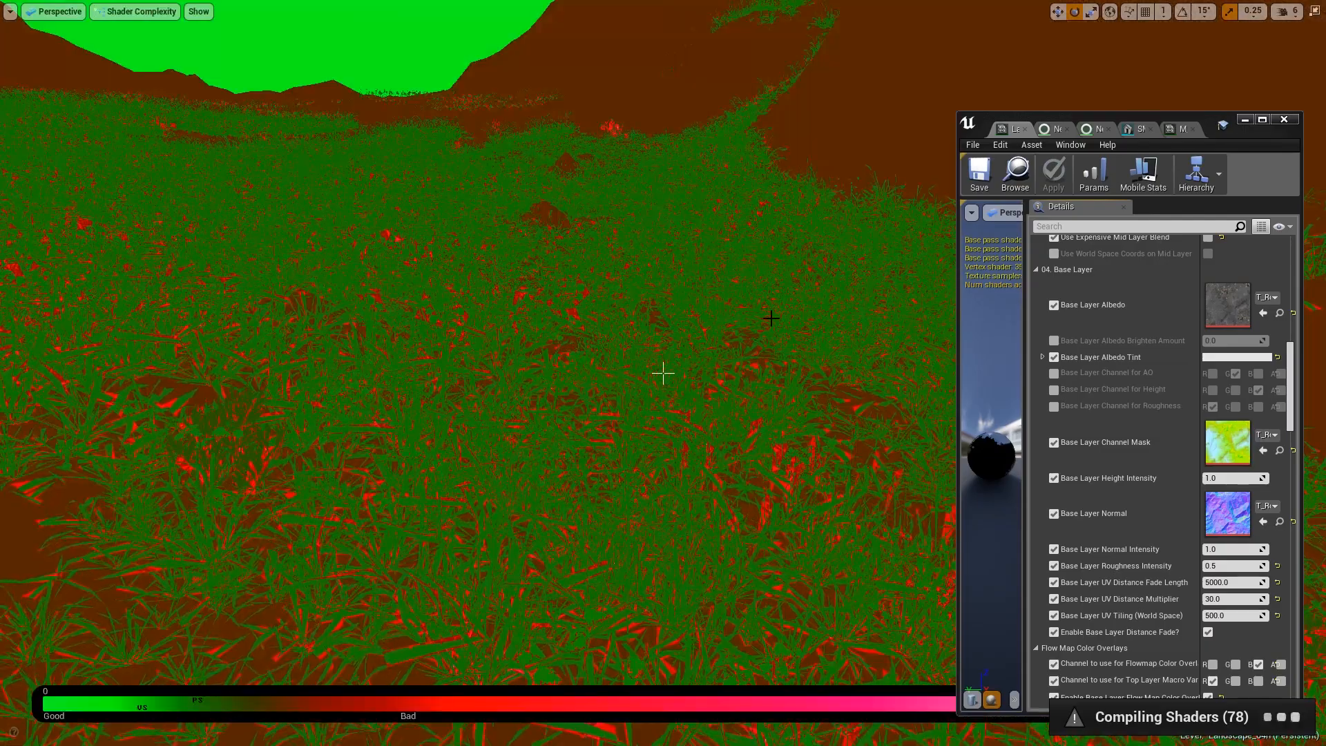
{"action": "right_click_drag", "start_coordinate": [771, 319], "coordinate": [932, 292]}
{"action": "left_click", "coordinate": [123, 12]}
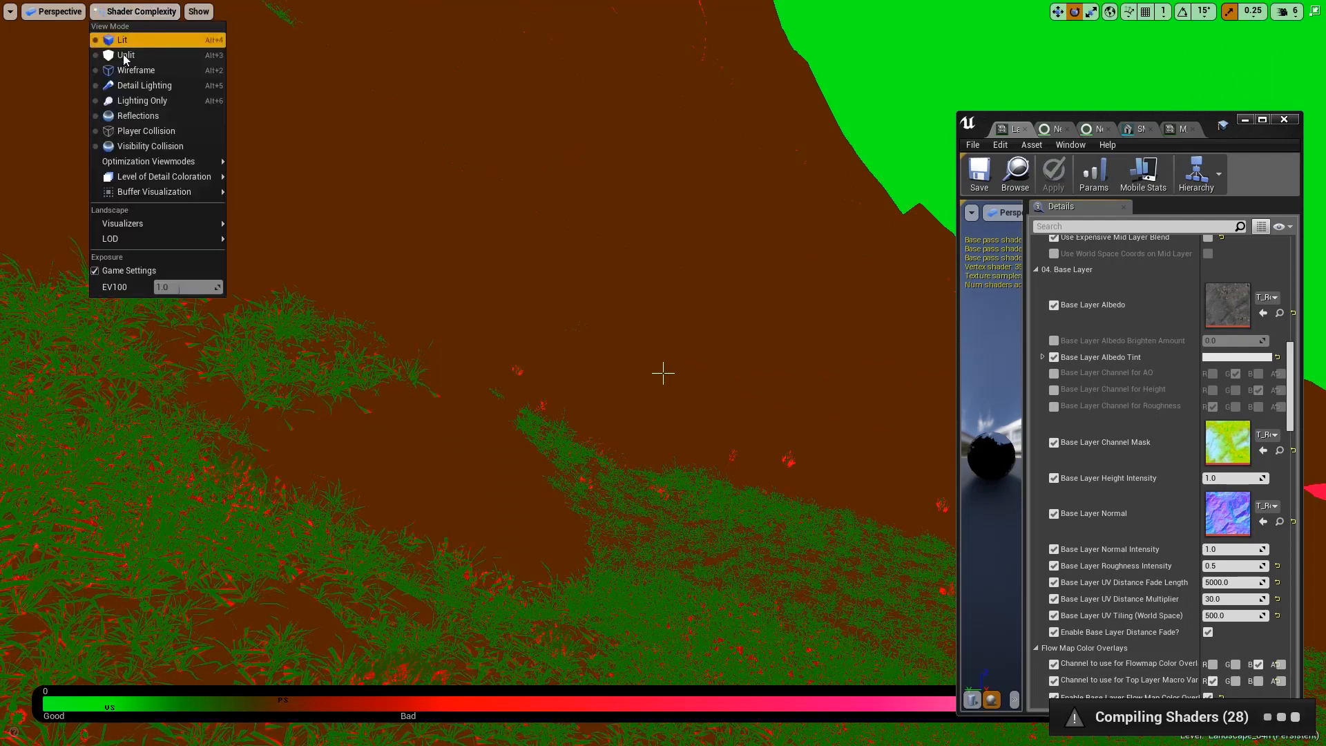
{"action": "mouse_move", "coordinate": [155, 183]}
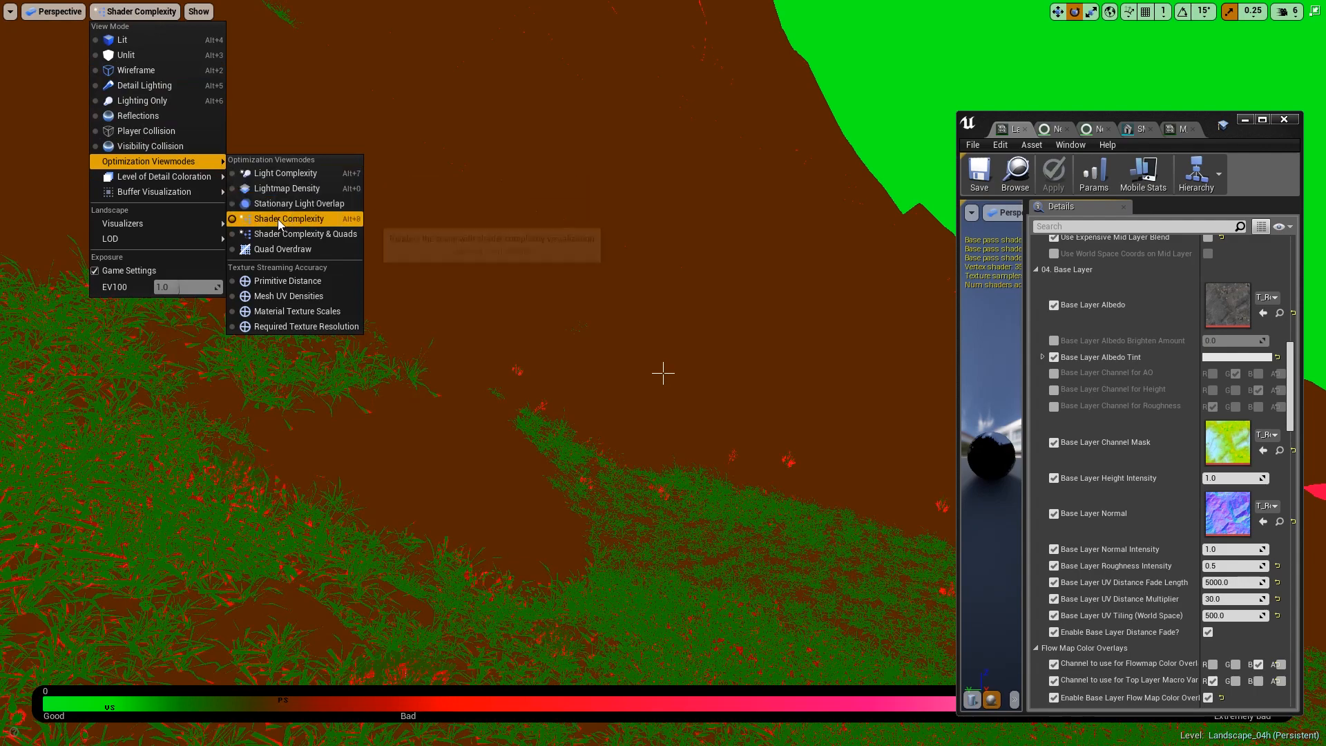
{"action": "right_click_drag", "start_coordinate": [523, 220], "coordinate": [421, 255]}
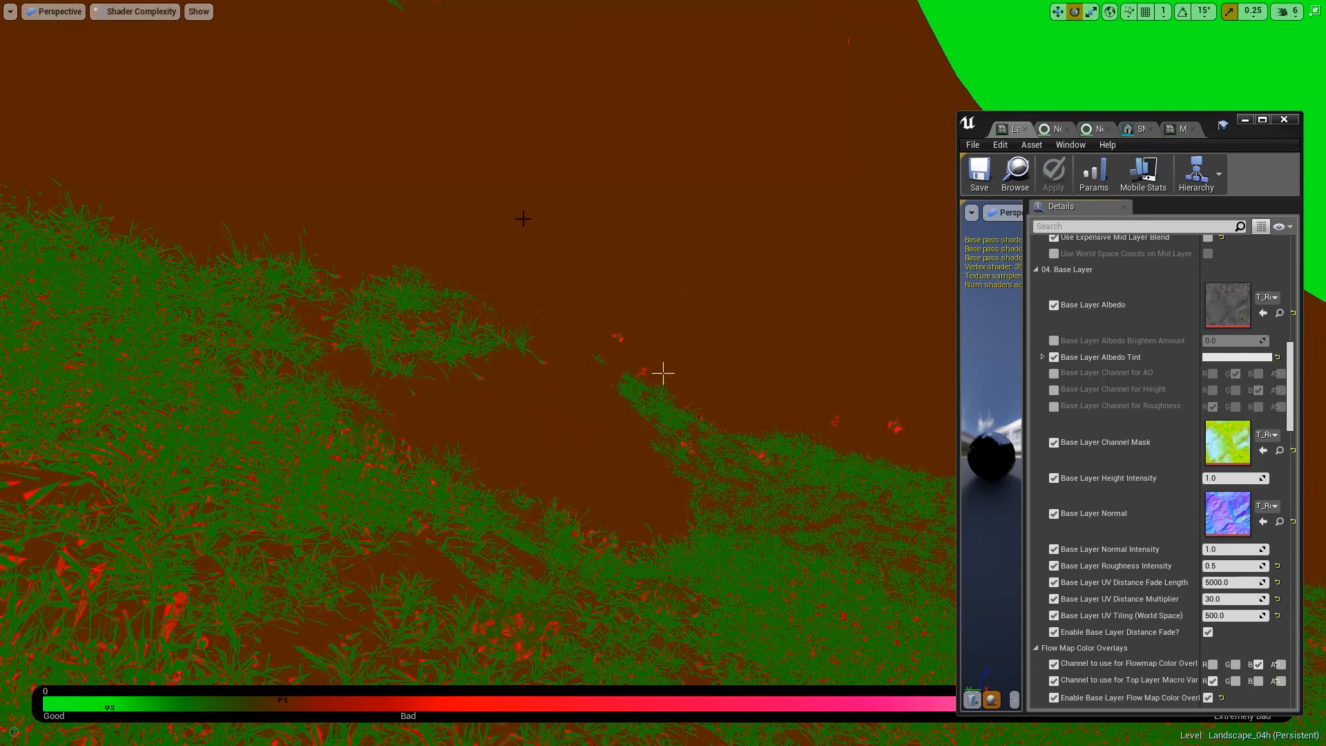
{"action": "right_click_drag", "start_coordinate": [540, 197], "coordinate": [626, 193]}
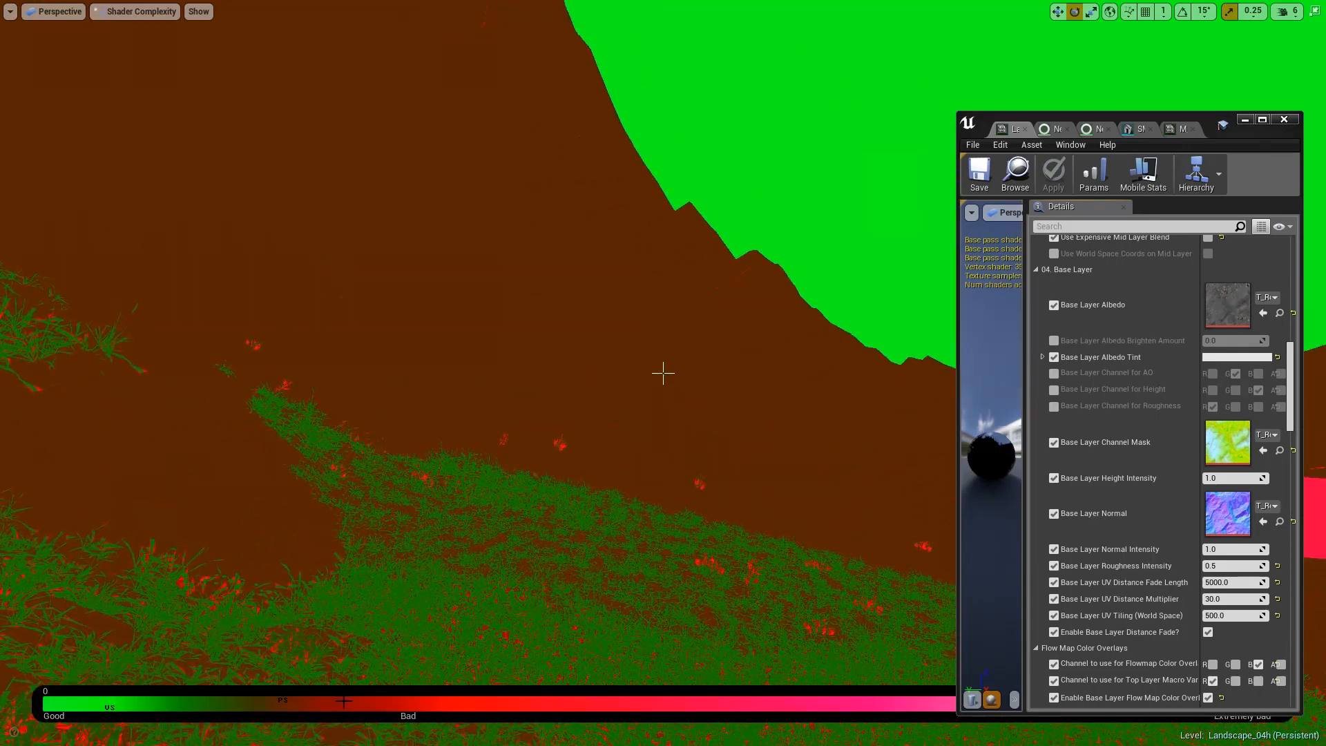
{"action": "right_click_drag", "start_coordinate": [460, 557], "coordinate": [339, 477]}
{"action": "key", "text": "alt+4"}
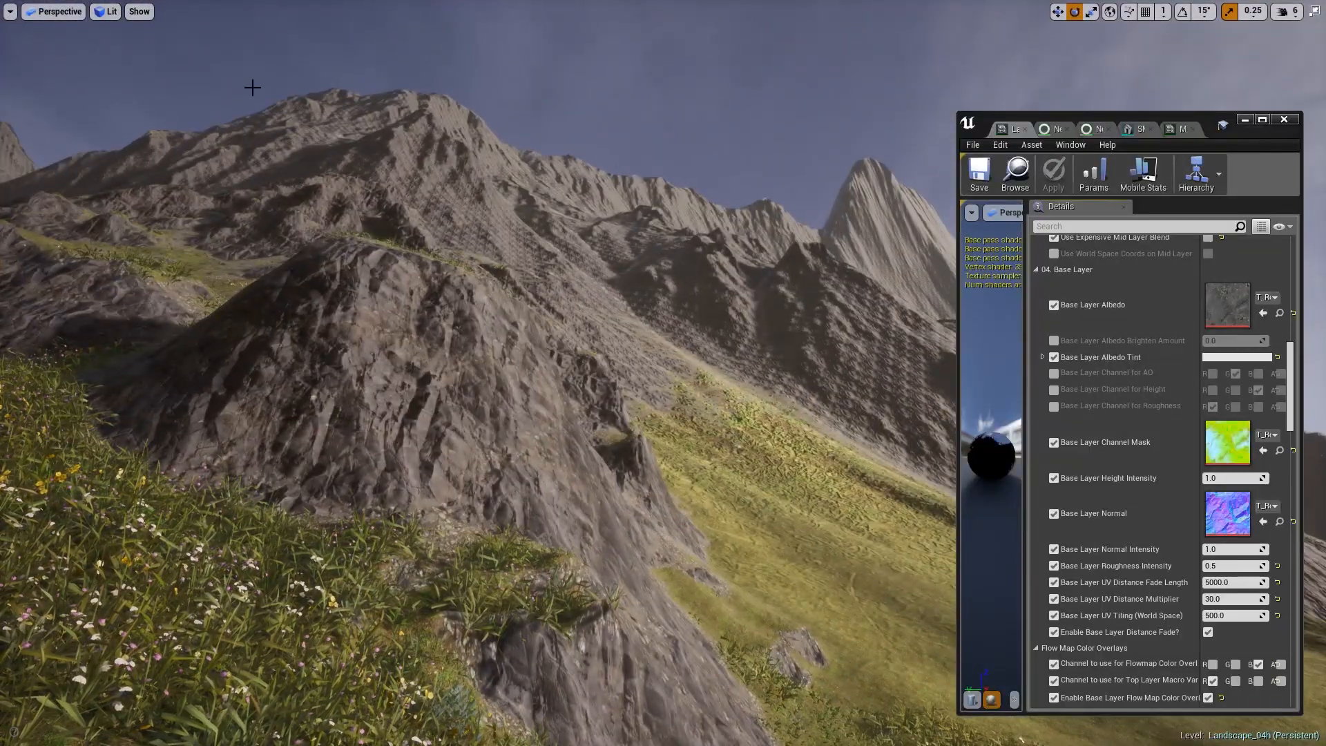
- Compare the mountainside beyond the meadow between the Shader Complexity and Lit view modes
{"action": "right_click_drag", "start_coordinate": [717, 334], "coordinate": [753, 341]}
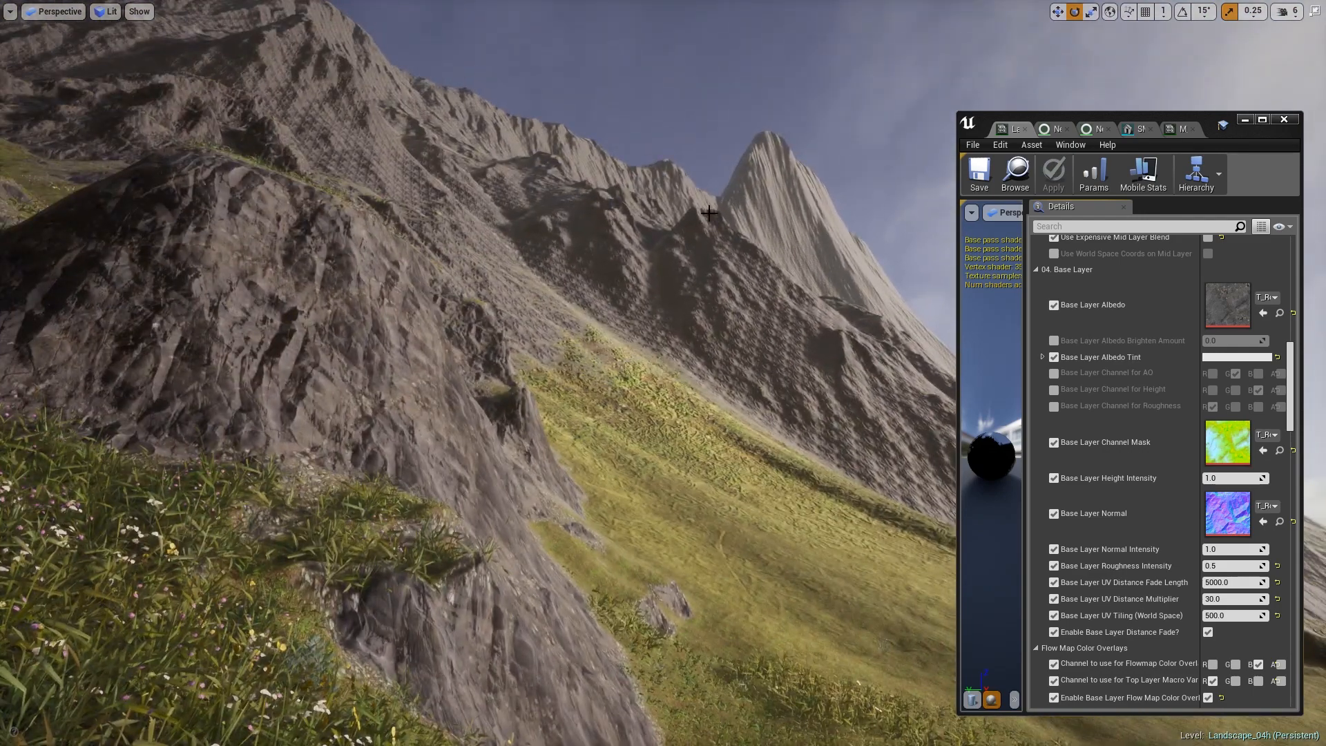
{"action": "key", "text": "alt+8"}
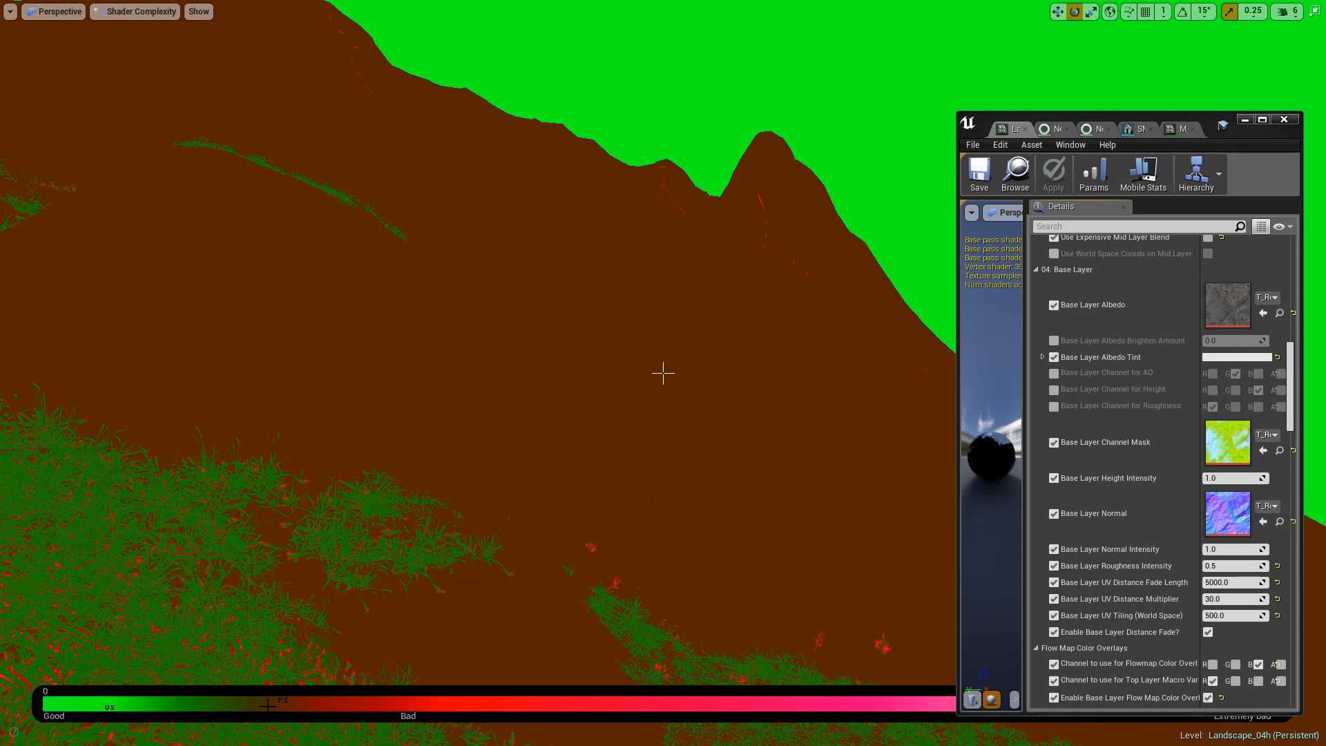
{"action": "key", "text": "alt+4"}
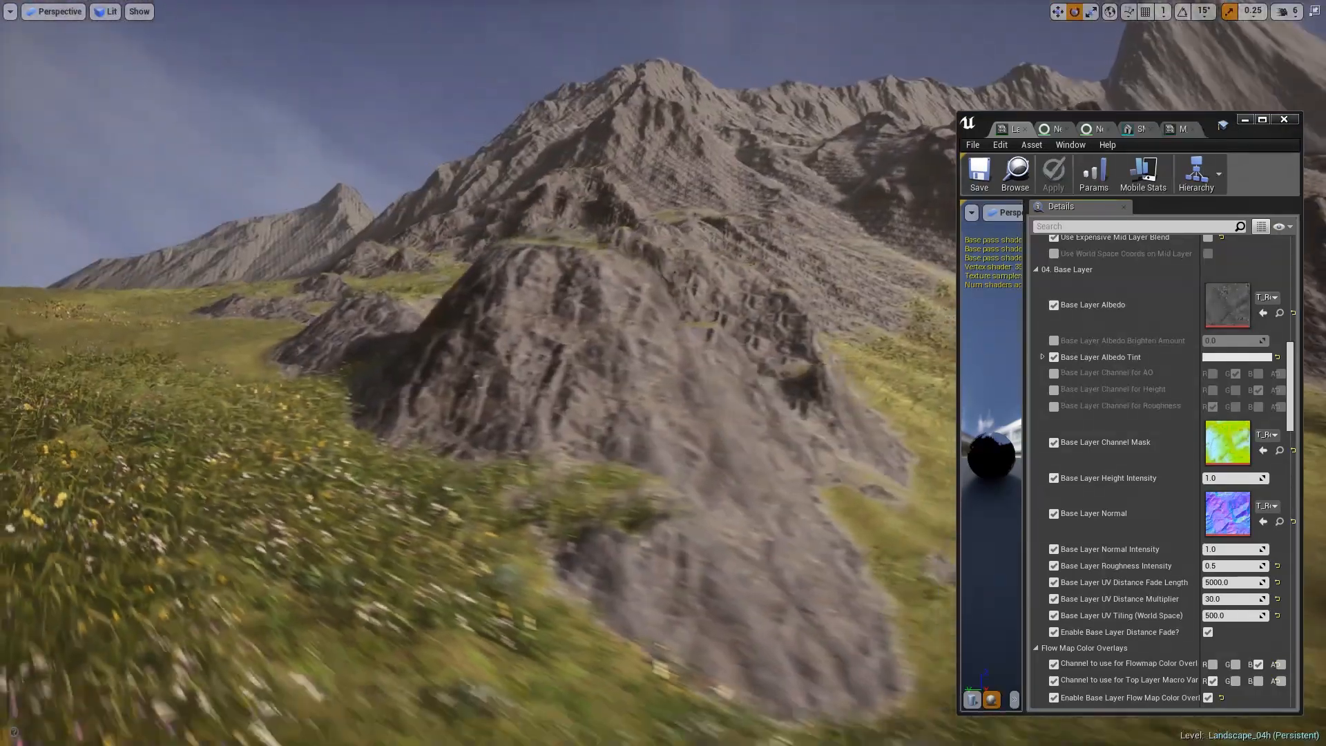
- Examine the rock outcrop and the pebbly edge where it meets the grass, and bring up the material's top layer blend settings
{"action": "right_click_drag", "start_coordinate": [622, 373], "coordinate": [421, 415]}
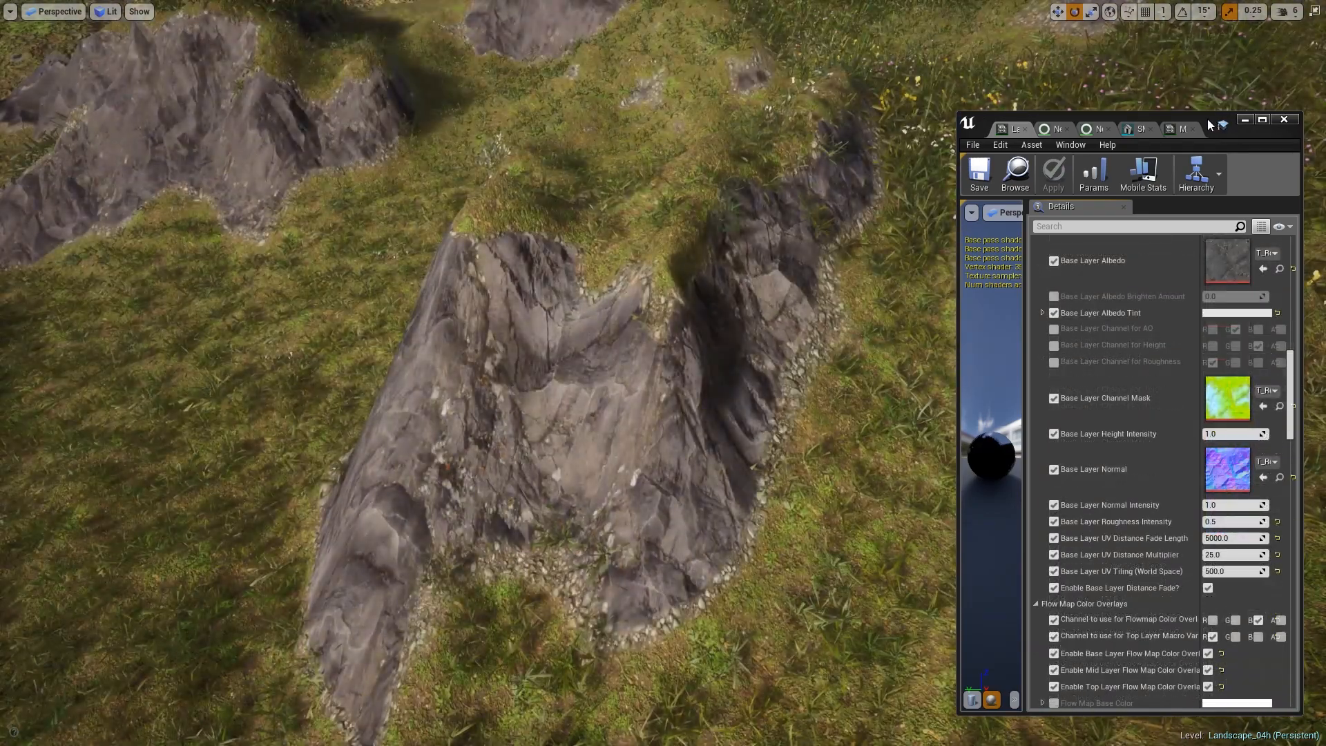
{"action": "right_click_drag", "start_coordinate": [789, 368], "coordinate": [753, 301]}
{"action": "scroll", "coordinate": [1220, 482], "scroll_direction": "up", "scroll_amount": 9}
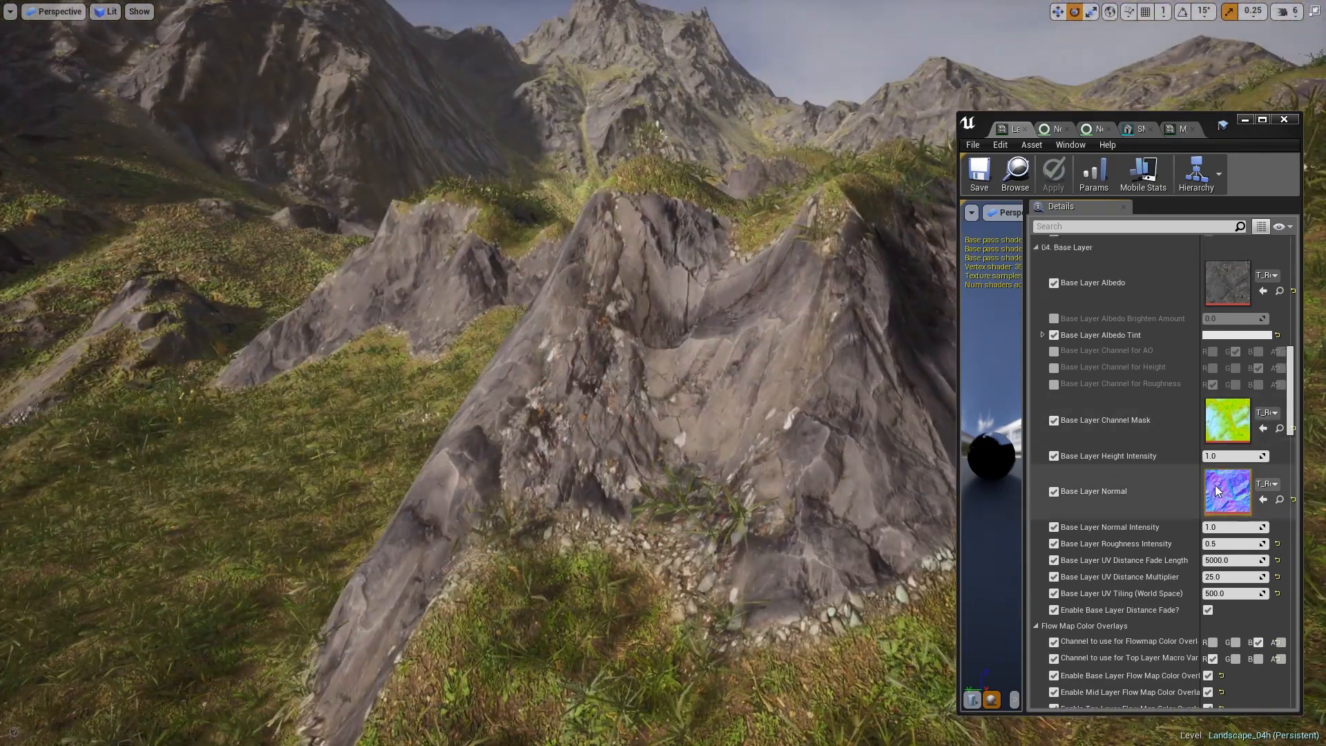
{"action": "scroll", "coordinate": [1220, 477], "scroll_direction": "up", "scroll_amount": 9}
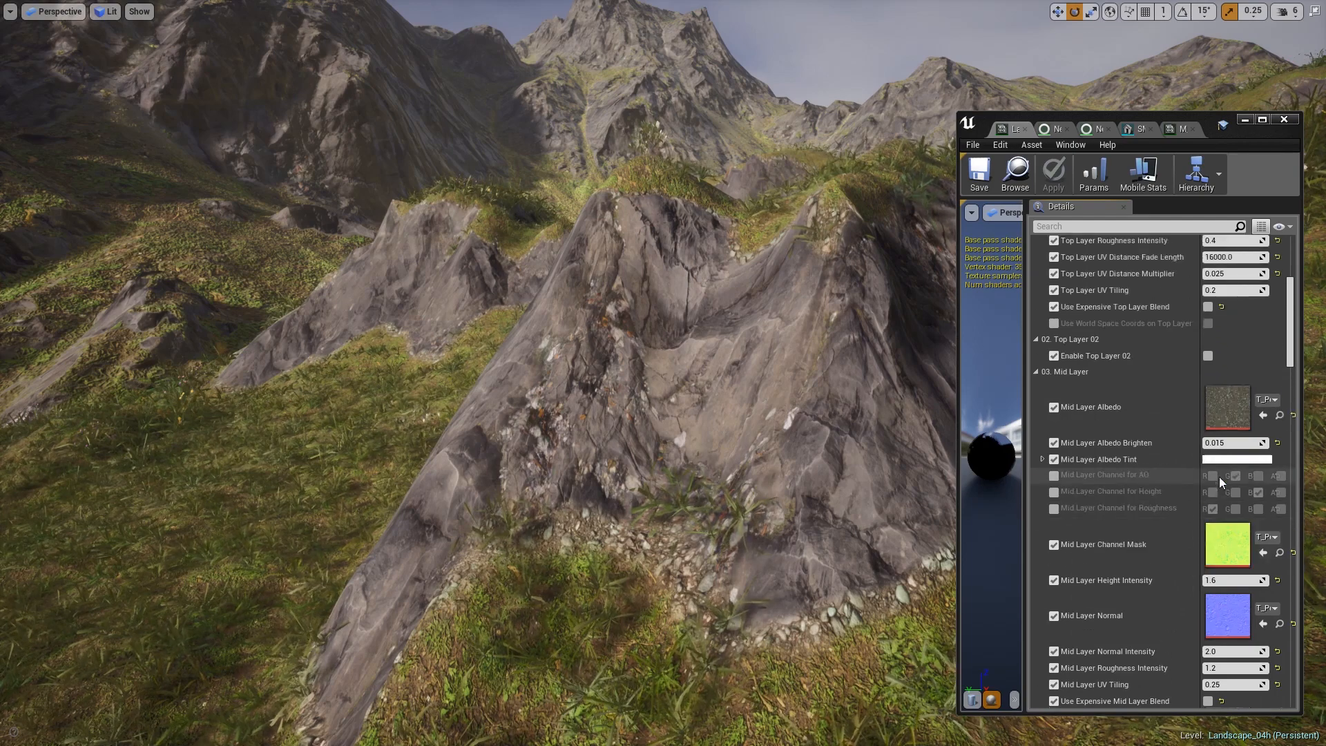
{"action": "right_click_drag", "start_coordinate": [631, 421], "coordinate": [594, 406]}
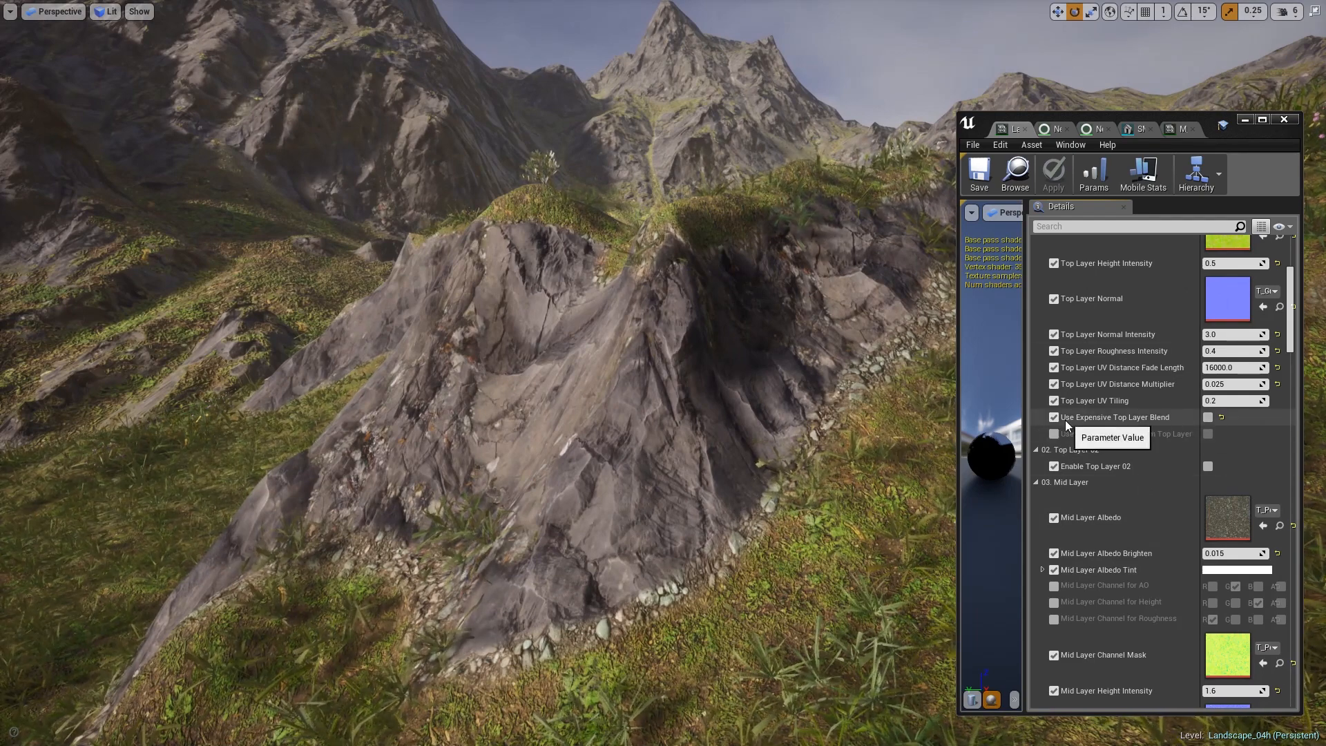
{"action": "right_click_drag", "start_coordinate": [732, 399], "coordinate": [729, 480]}
{"action": "key", "text": "w"}
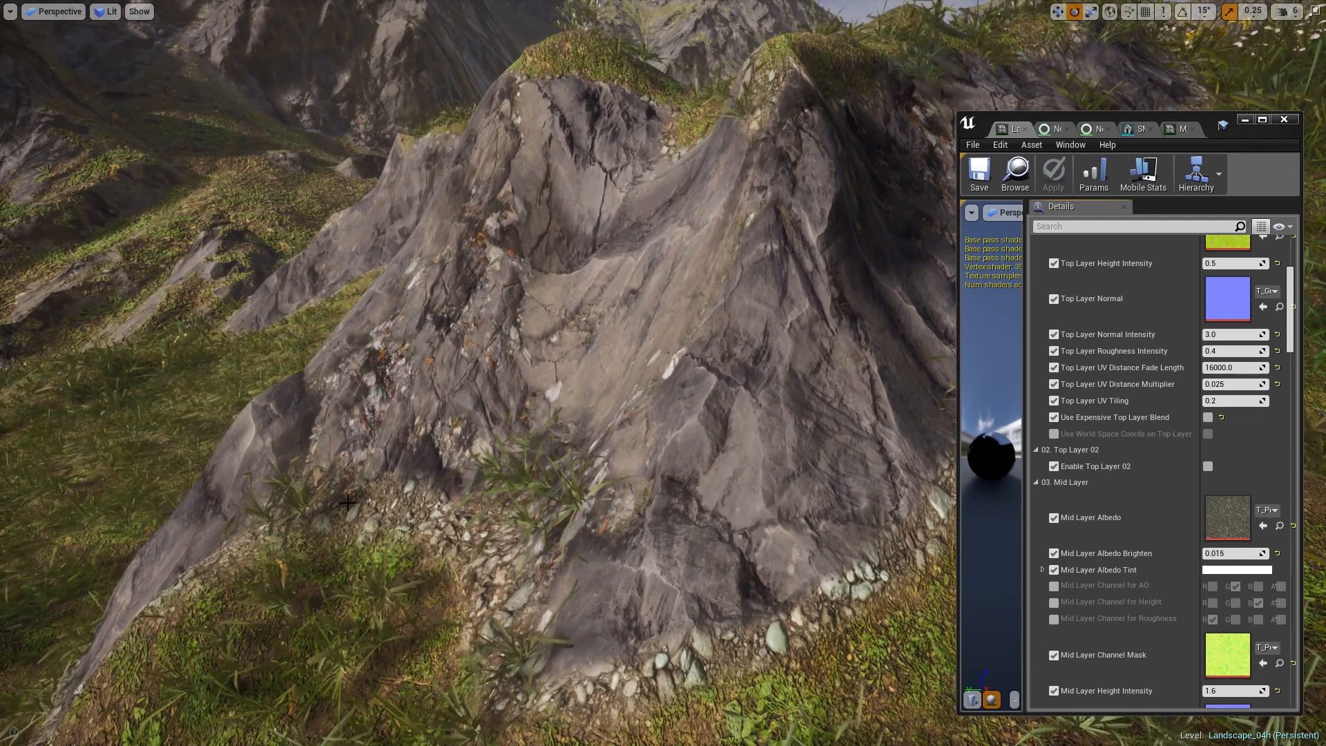
{"action": "right_click_drag", "start_coordinate": [715, 359], "coordinate": [715, 386]}
{"action": "key", "text": "w"}
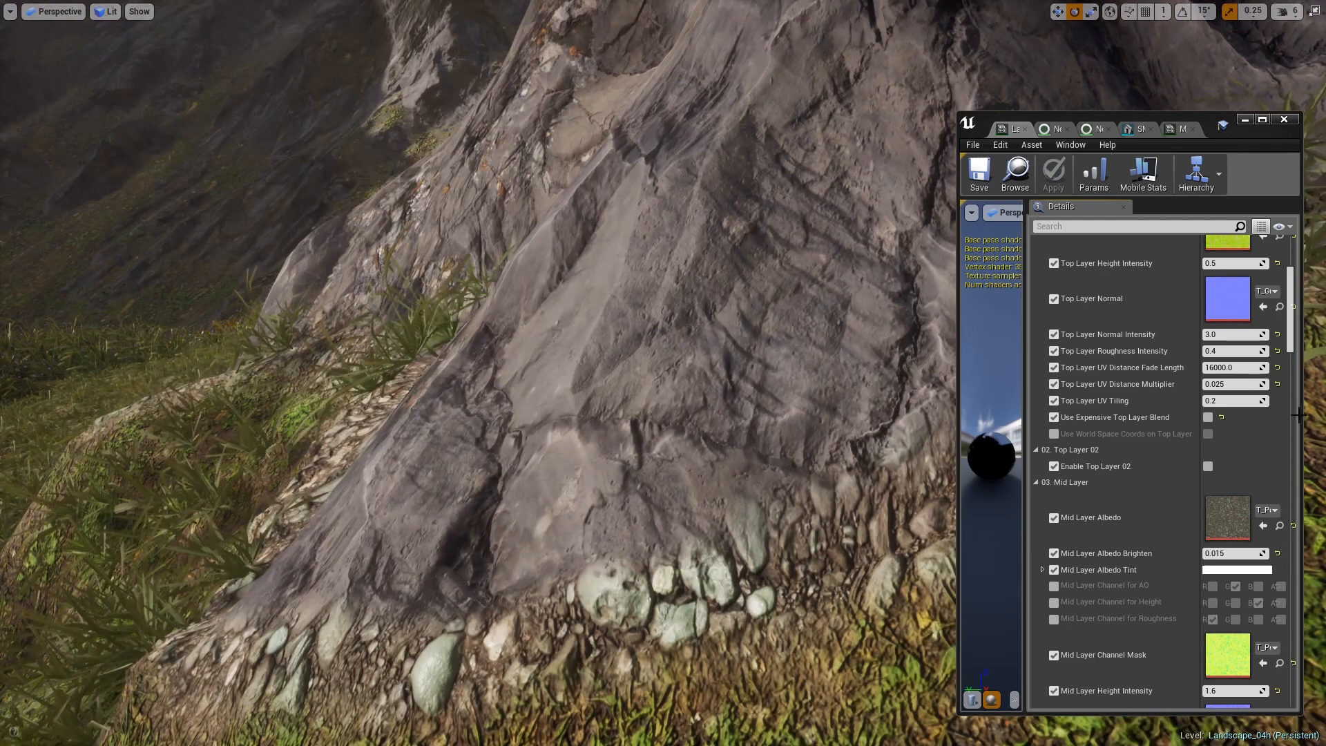
{"action": "key", "text": "s"}
{"action": "mouse_move", "coordinate": [912, 420]}
{"action": "right_mouse_down"}
{"action": "mouse_move", "coordinate": [922, 411]}
{"action": "mouse_move", "coordinate": [912, 420]}
{"action": "right_mouse_up"}
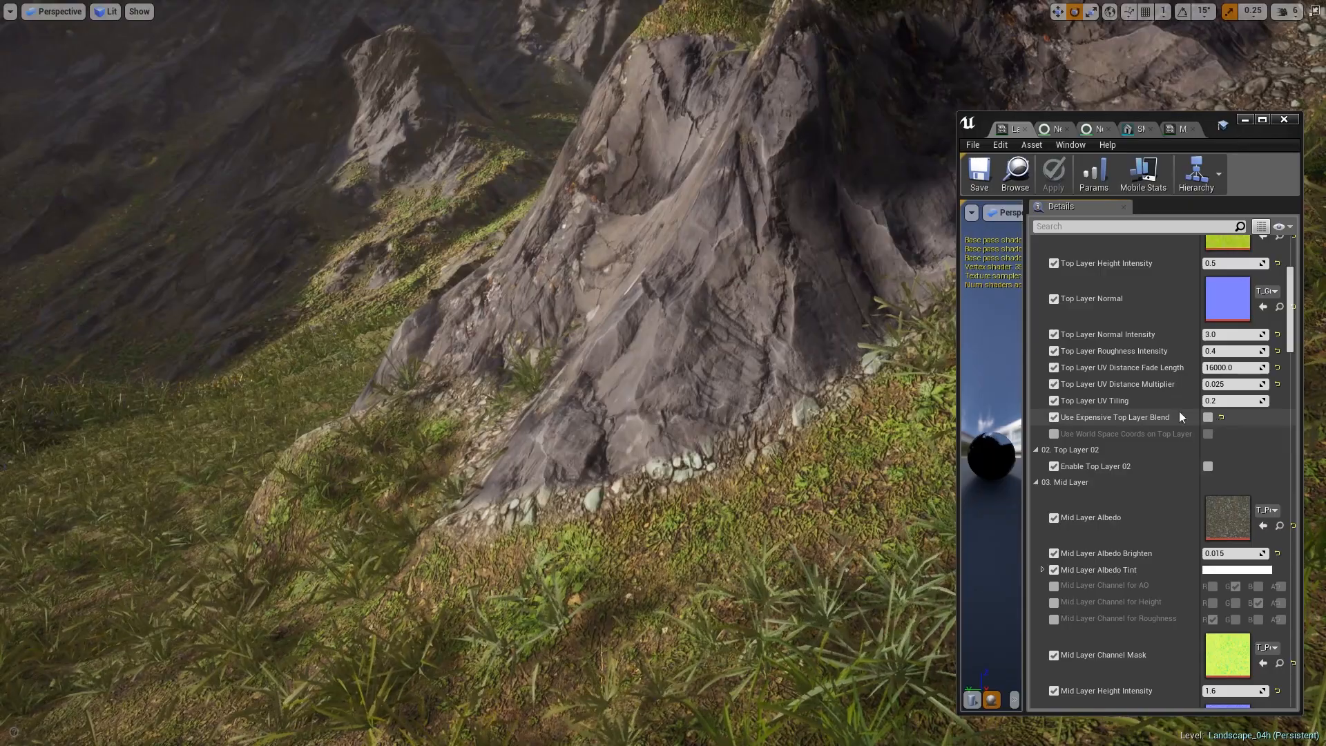
- Check the transition between rock, pebbles and grass up close, and enable Use Expensive Top Layer Blend in the landscape material
{"action": "key", "text": "w"}
{"action": "right_click_drag", "start_coordinate": [891, 417], "coordinate": [890, 470]}
{"action": "key", "text": "s"}
{"action": "key", "text": "w"}
{"action": "key", "text": "w"}
{"action": "key", "text": "s"}
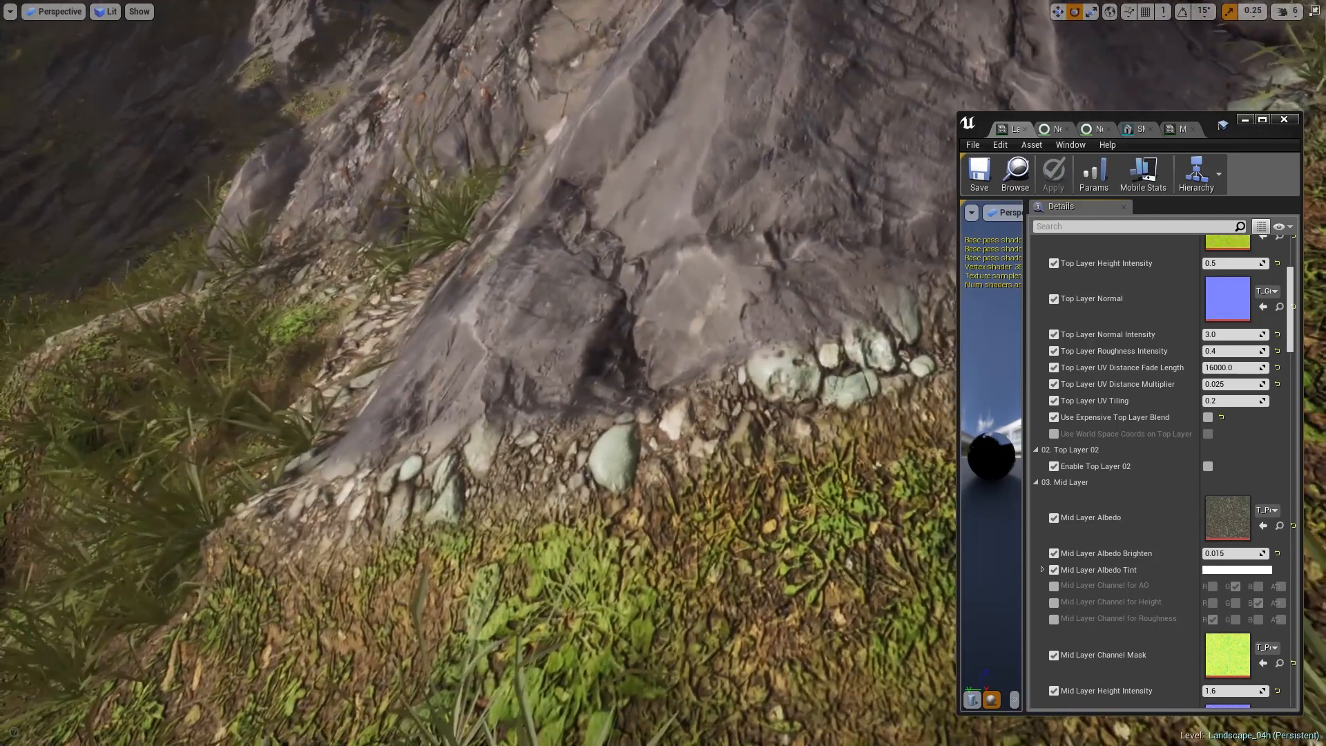
{"action": "right_click_drag", "start_coordinate": [613, 445], "coordinate": [475, 422]}
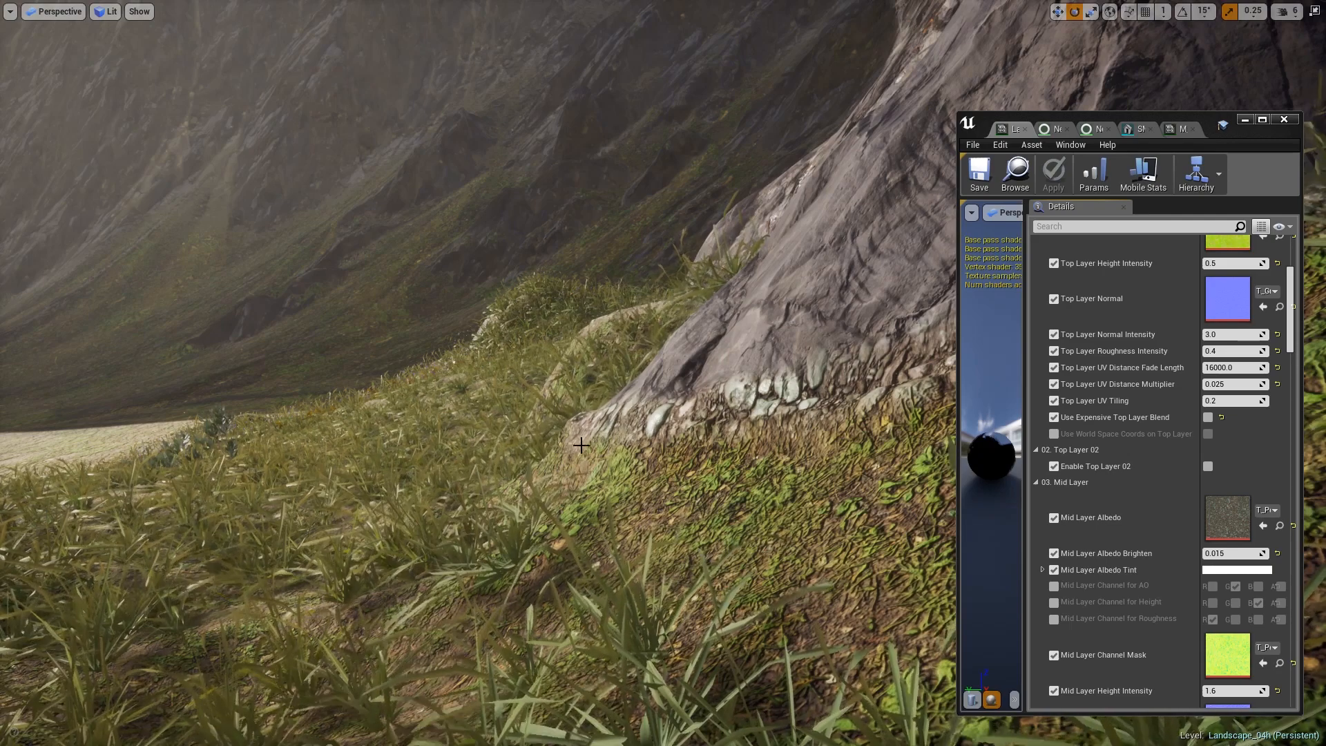
{"action": "right_click_drag", "start_coordinate": [671, 461], "coordinate": [597, 378]}
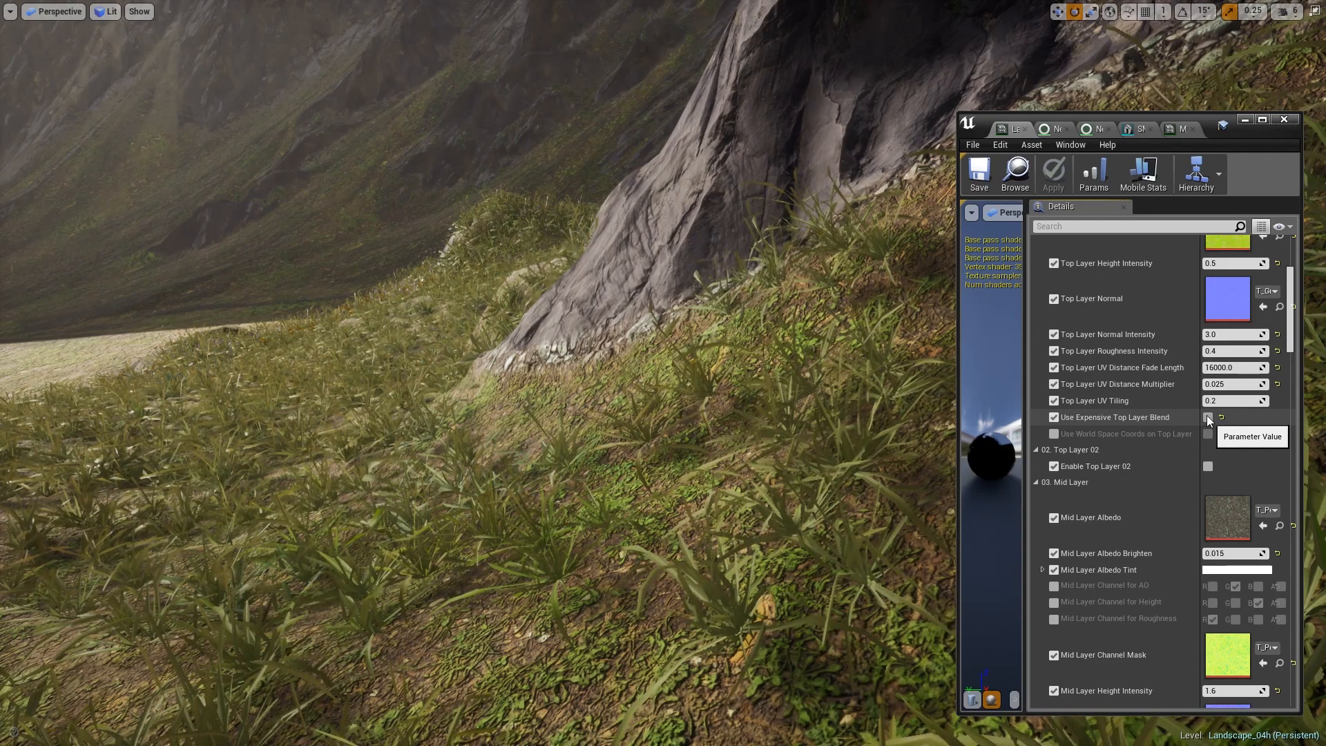
{"action": "left_click", "coordinate": [1208, 418]}
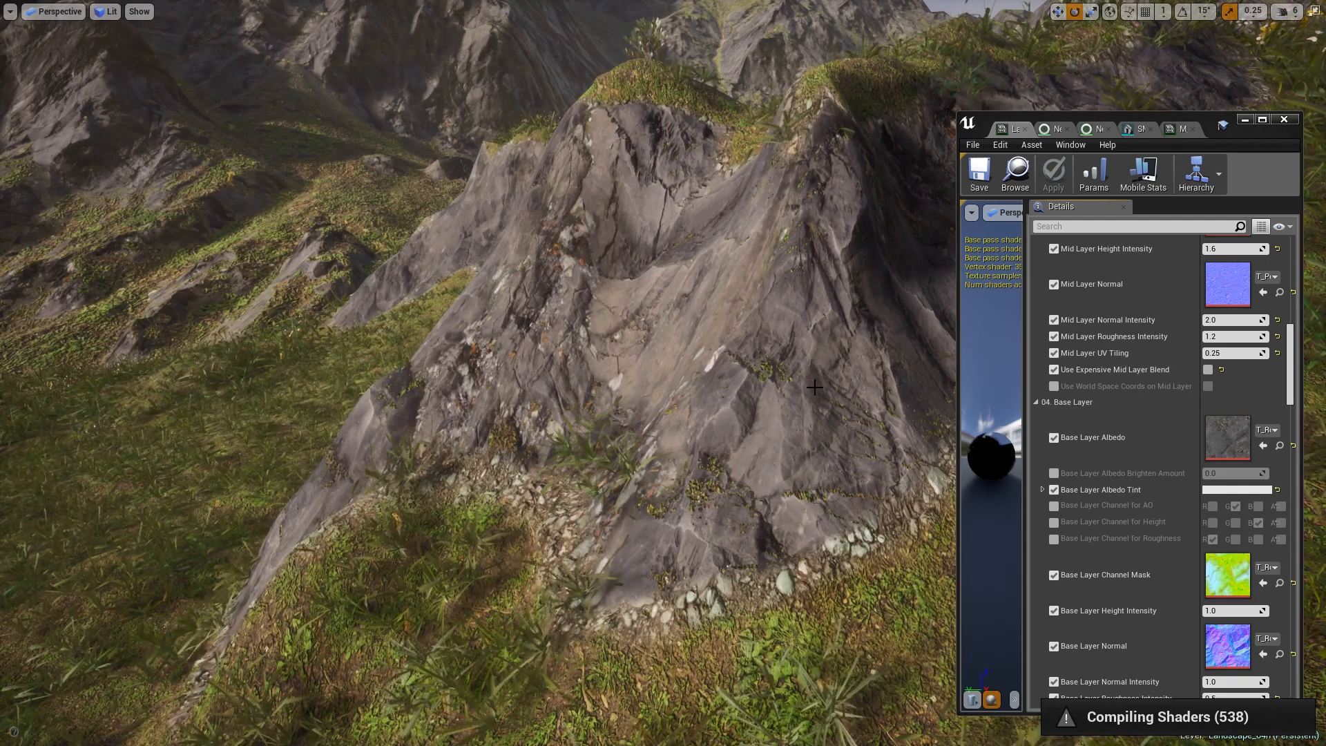
- Inspect the layer blending on the rock outcrops and the surrounding mountain slopes from several viewpoints
{"action": "key", "text": "w"}
{"action": "right_click_drag", "start_coordinate": [815, 387], "coordinate": [749, 328]}
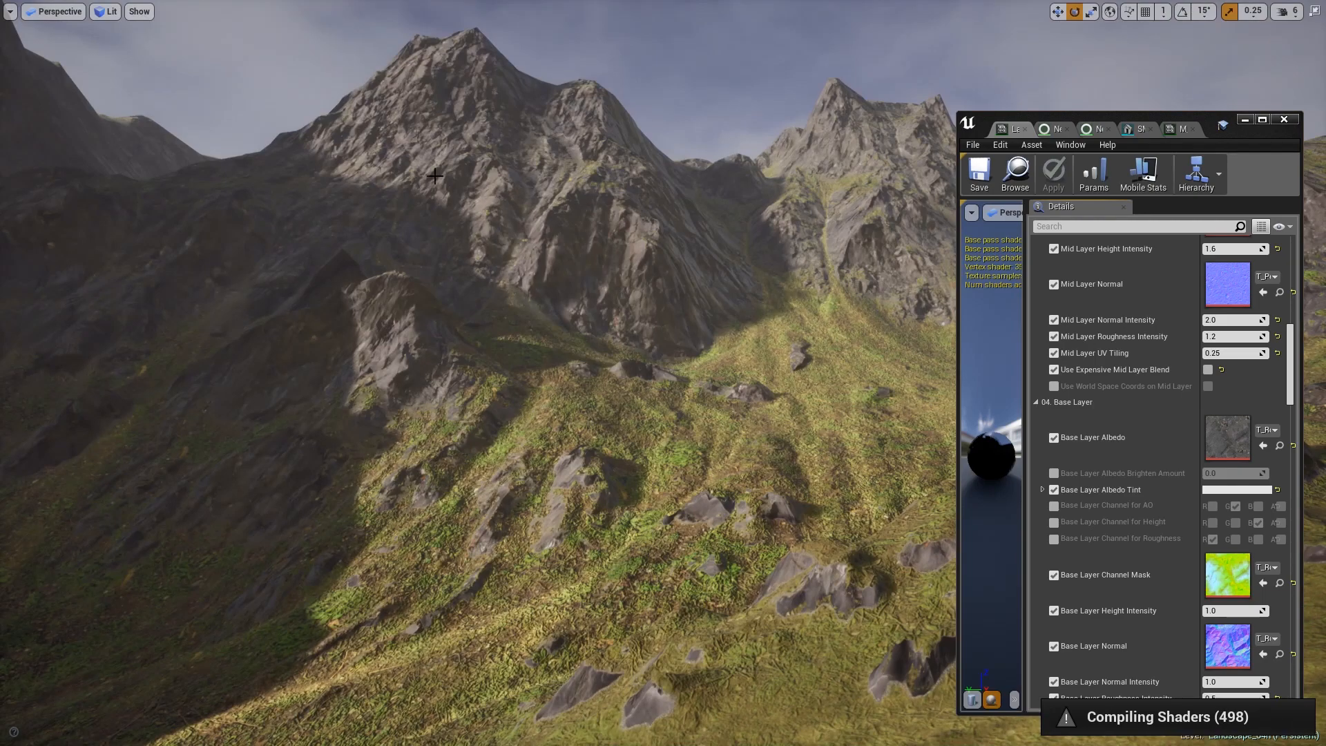
{"action": "right_click_drag", "start_coordinate": [555, 246], "coordinate": [600, 293]}
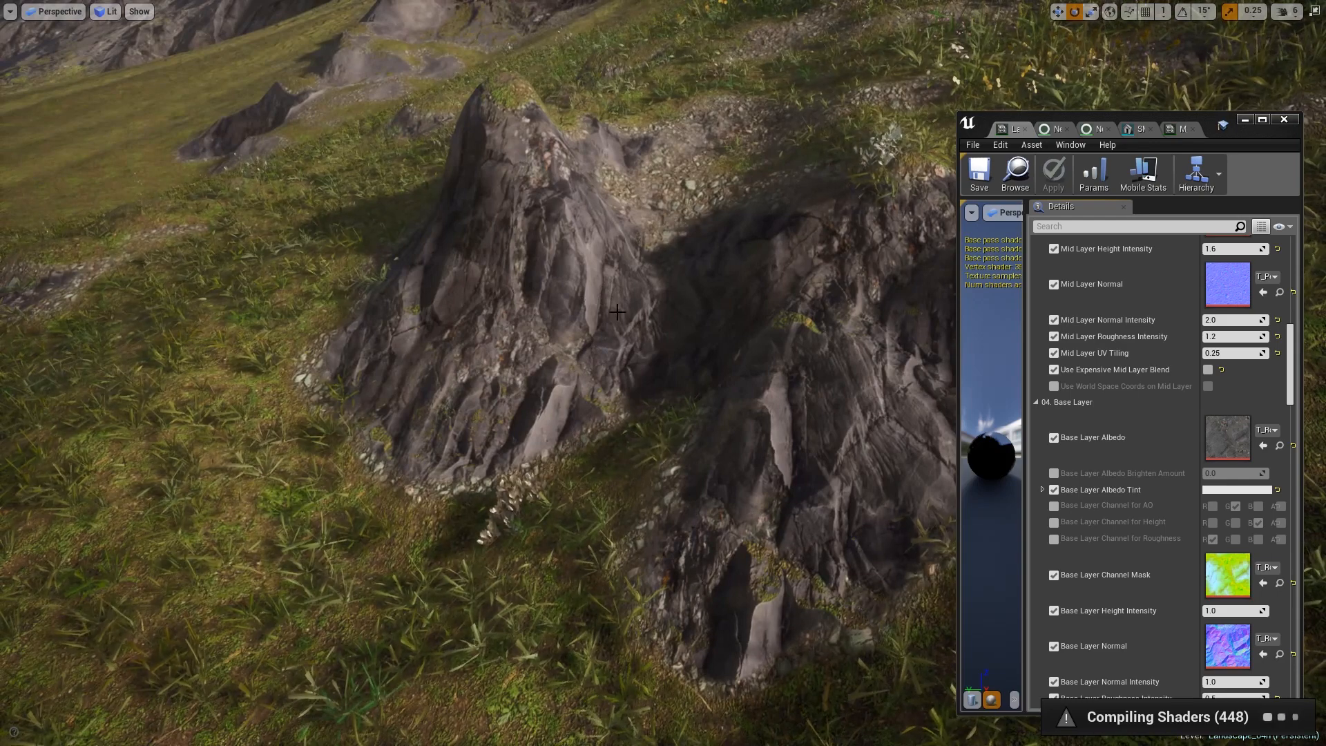
{"action": "right_click_drag", "start_coordinate": [787, 370], "coordinate": [863, 401]}
{"action": "right_click_drag", "start_coordinate": [573, 307], "coordinate": [552, 322]}
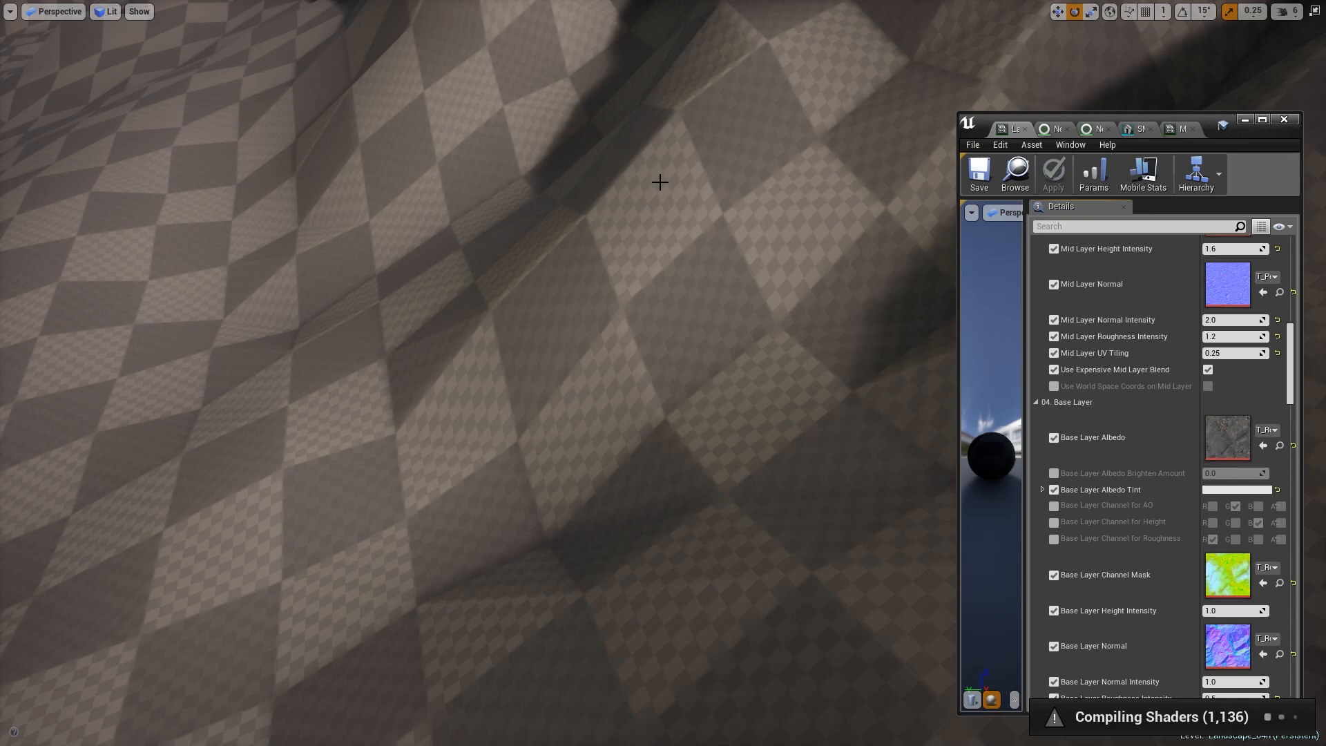
- Show the landscape as a wireframe and restore the viewport from full screen to the editor layout
{"action": "mouse_move", "coordinate": [778, 340]}
{"action": "right_mouse_down"}
{"action": "mouse_move", "coordinate": [750, 277]}
{"action": "mouse_move", "coordinate": [768, 323]}
{"action": "right_mouse_up"}
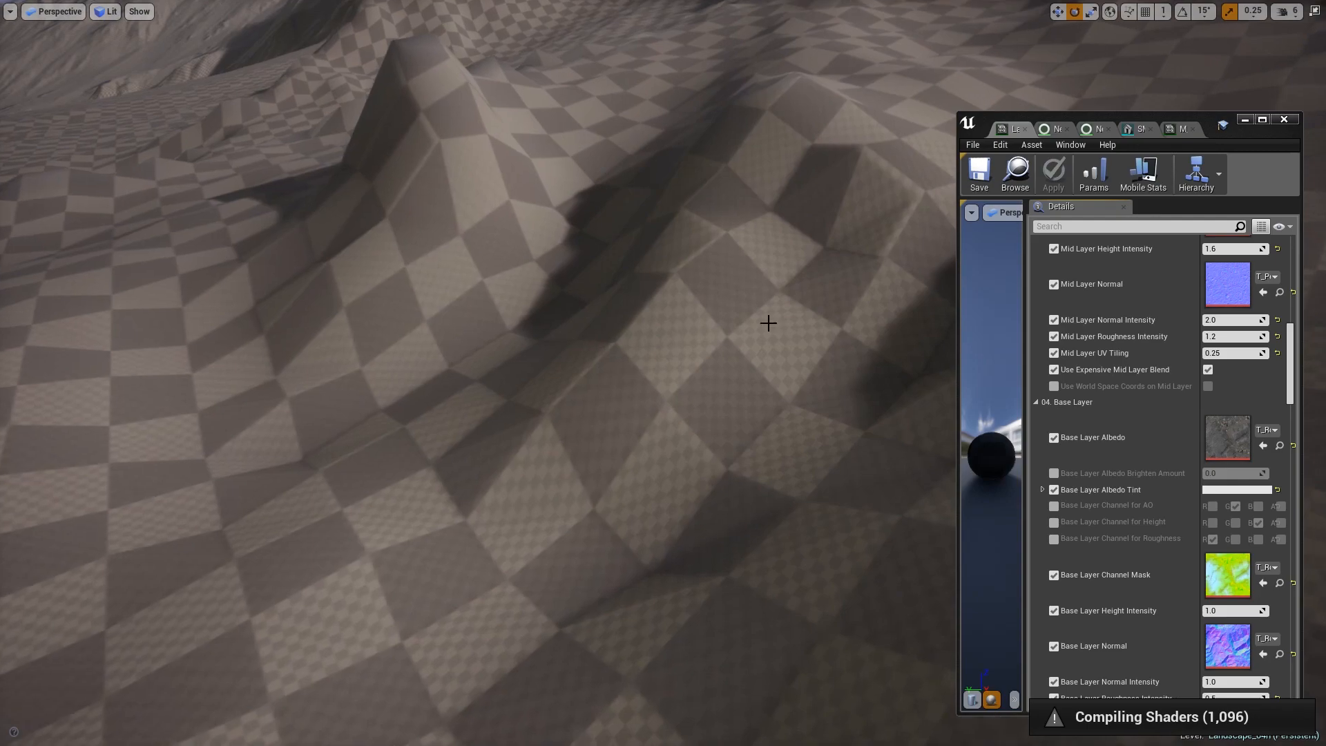
{"action": "key", "text": "alt+2"}
{"action": "scroll", "coordinate": [1072, 433], "scroll_direction": "down", "scroll_amount": 5}
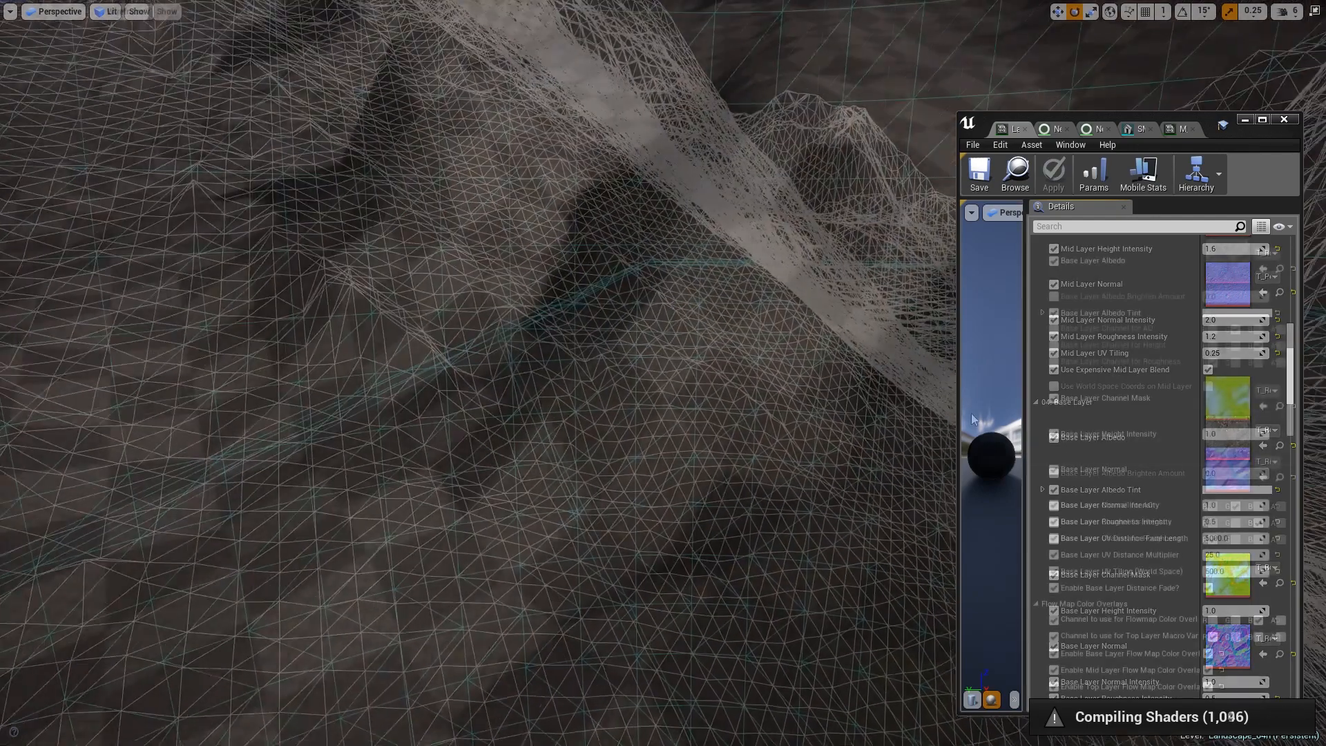
{"action": "key", "text": "F11"}
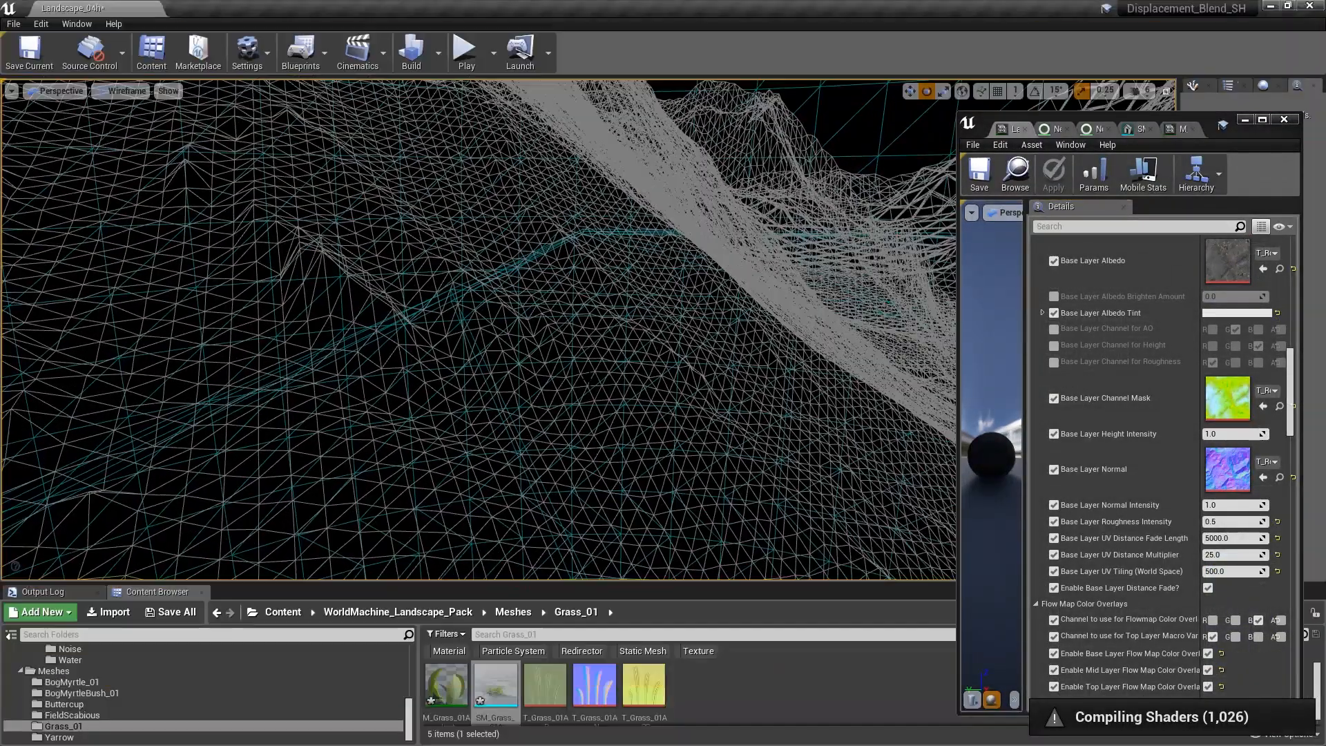
- Select the landscape and bring up its LOD Distribution settings, with the material window moved aside and the details area widened
{"action": "left_click_drag", "start_coordinate": [1190, 122], "coordinate": [225, 92]}
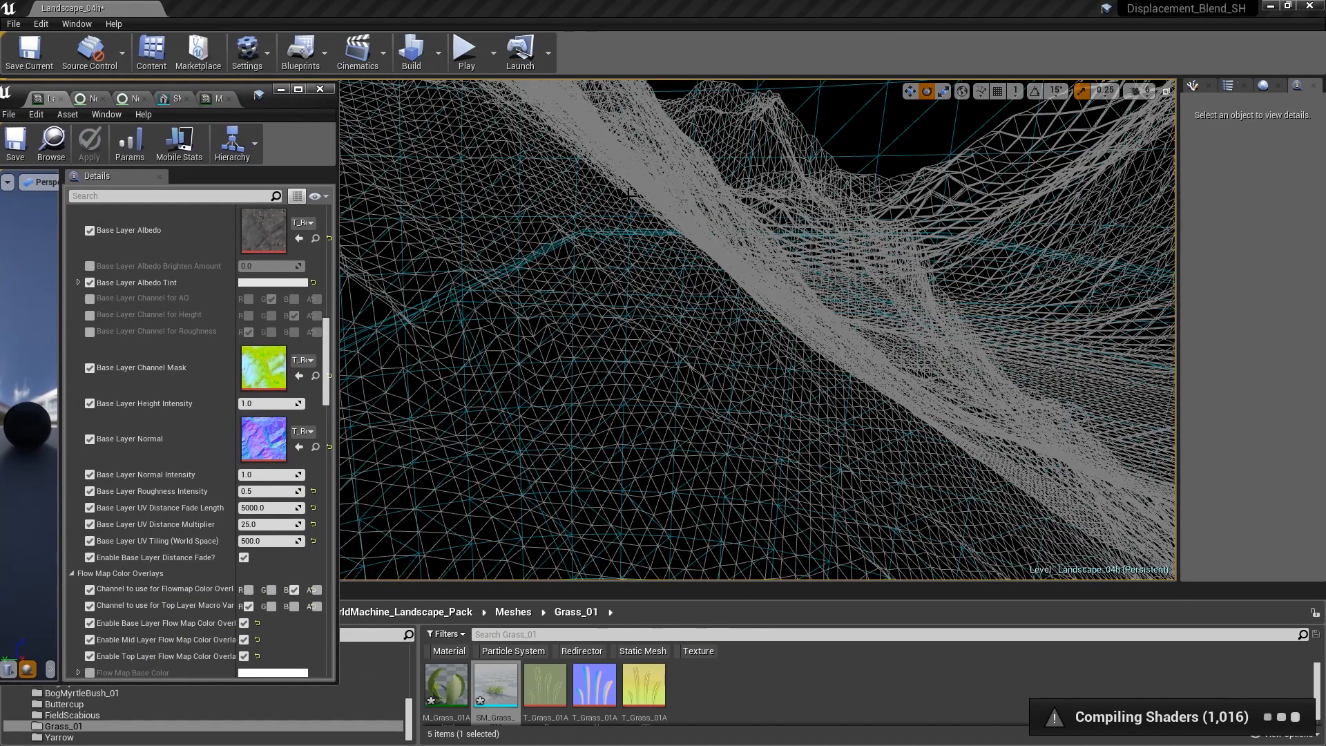
{"action": "left_click", "coordinate": [690, 191]}
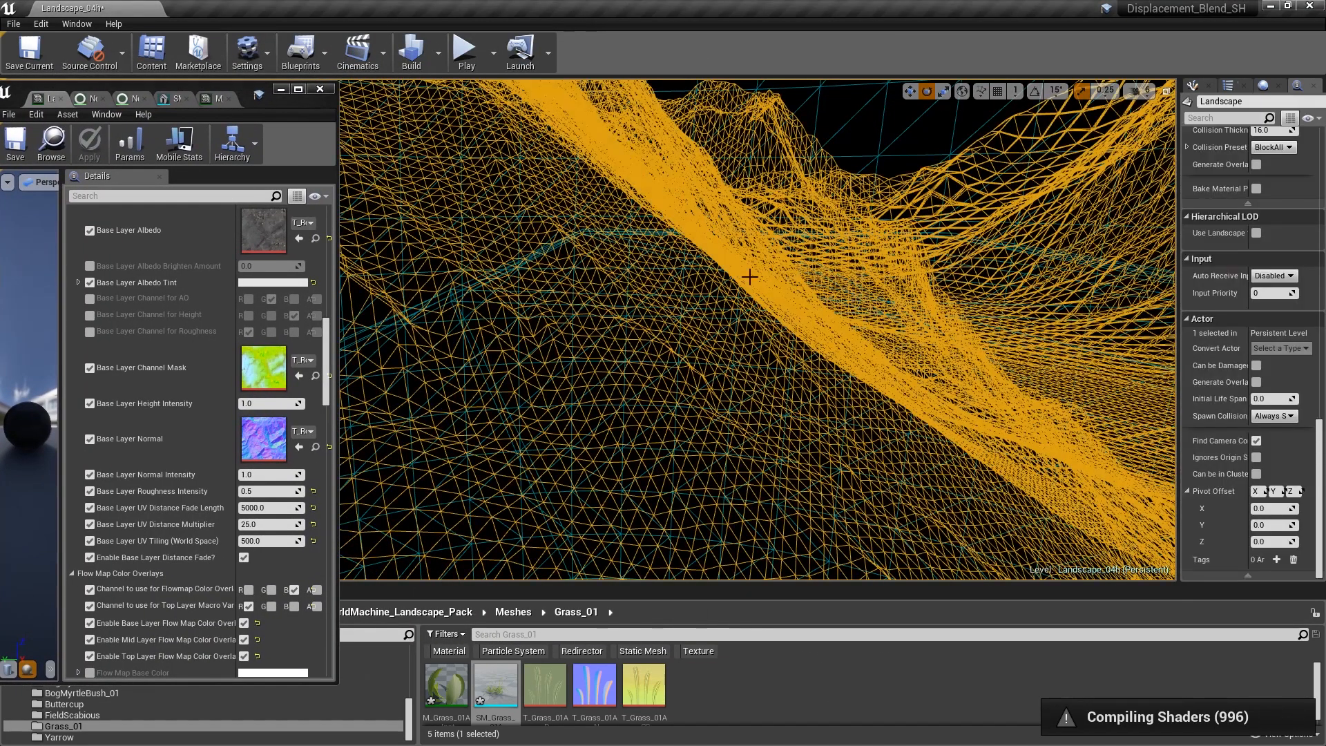
{"action": "right_click_drag", "start_coordinate": [776, 303], "coordinate": [980, 246]}
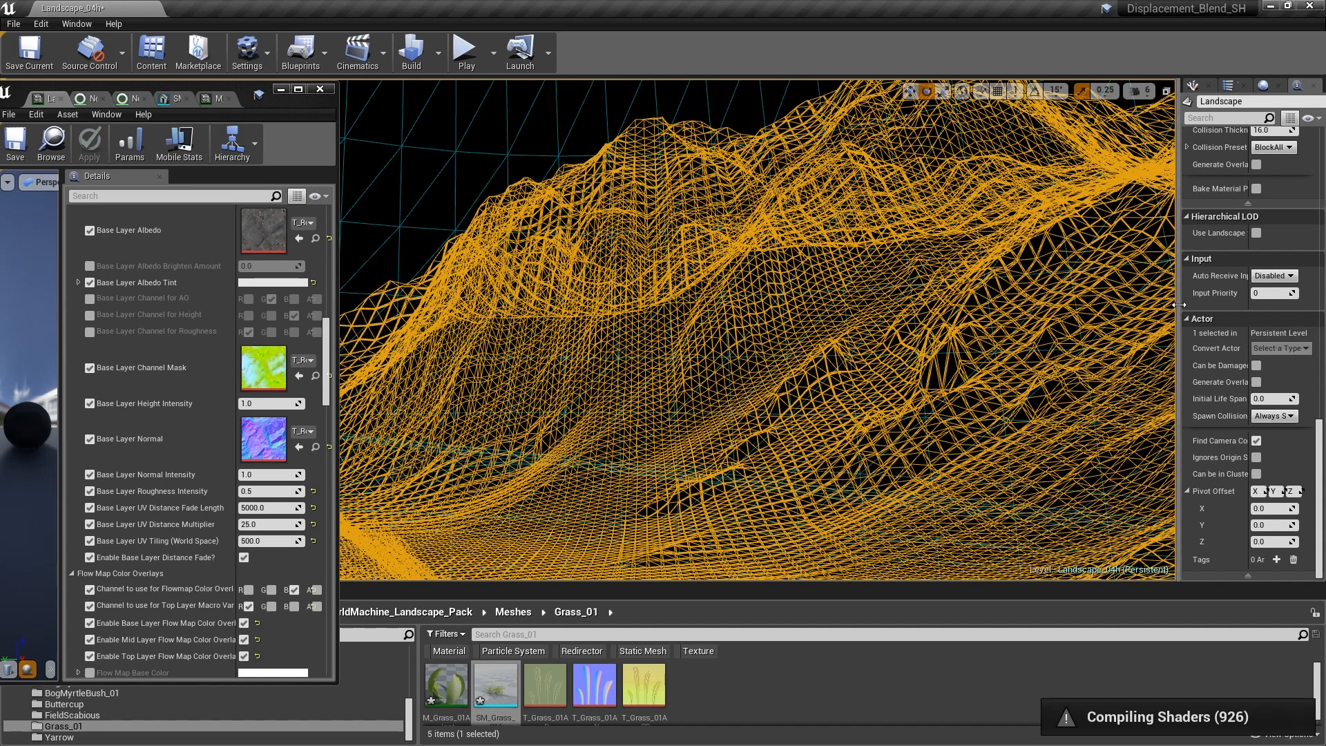
{"action": "left_click_drag", "start_coordinate": [1183, 311], "coordinate": [977, 312]}
{"action": "scroll", "coordinate": [978, 311], "scroll_direction": "up", "scroll_amount": 10}
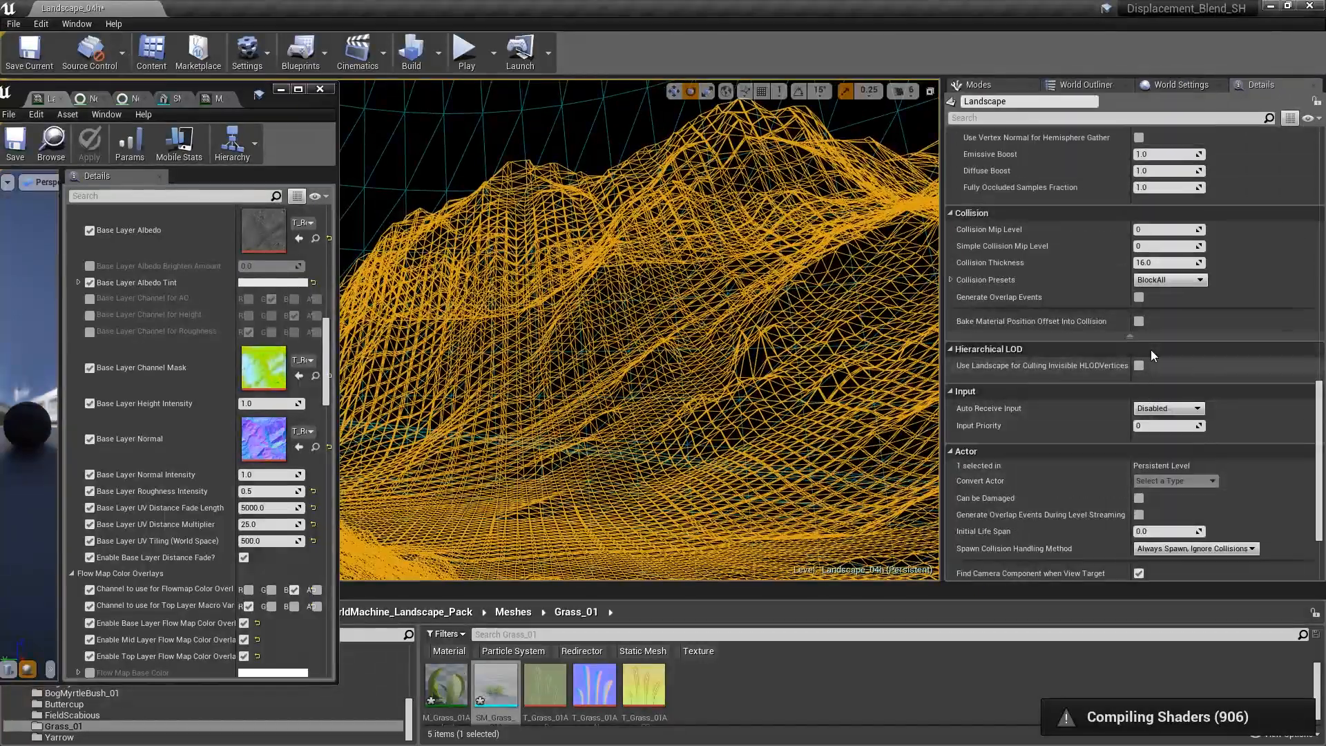
{"action": "scroll", "coordinate": [1151, 350], "scroll_direction": "up", "scroll_amount": 10}
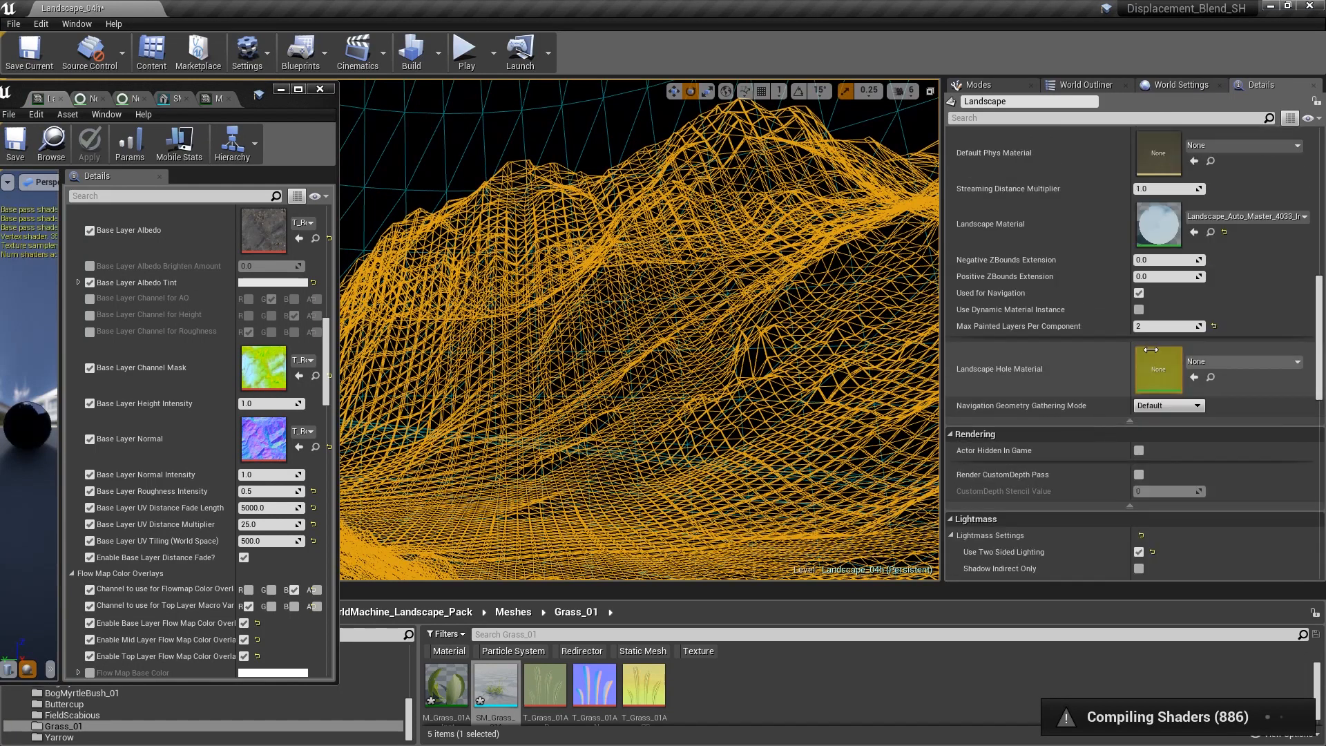
{"action": "scroll", "coordinate": [1139, 346], "scroll_direction": "up", "scroll_amount": 2}
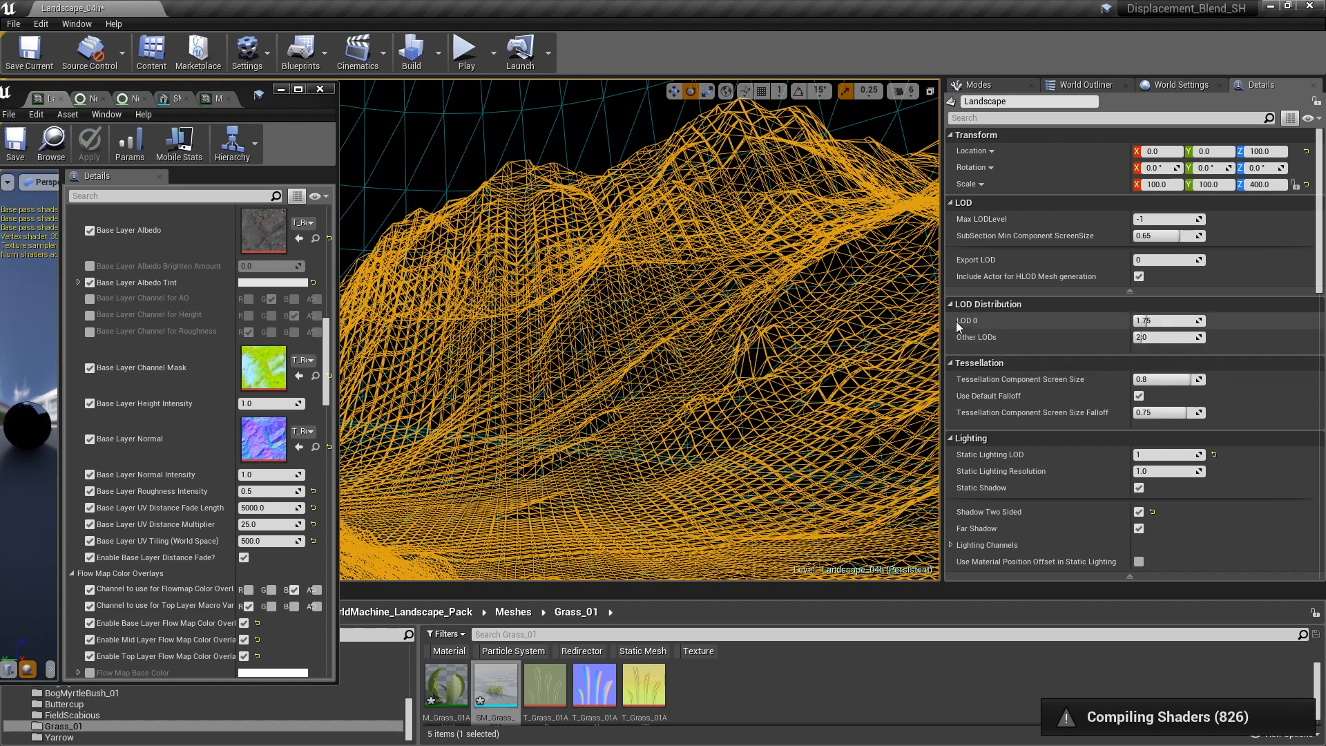
- Set the landscape's LOD 0 distribution to 1.0 and compare the mountain in the wireframe and Lit view modes
{"action": "right_click_drag", "start_coordinate": [760, 276], "coordinate": [843, 338]}
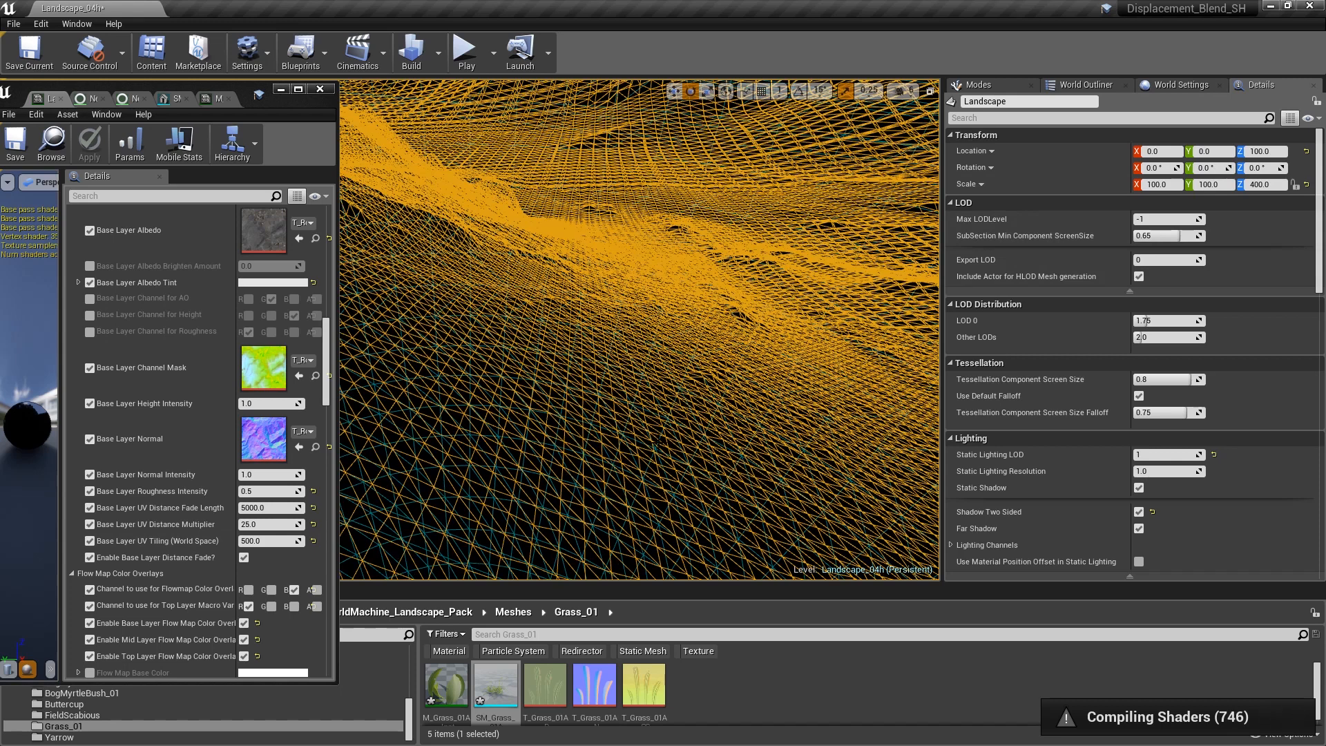
{"action": "left_click", "coordinate": [1158, 322]}
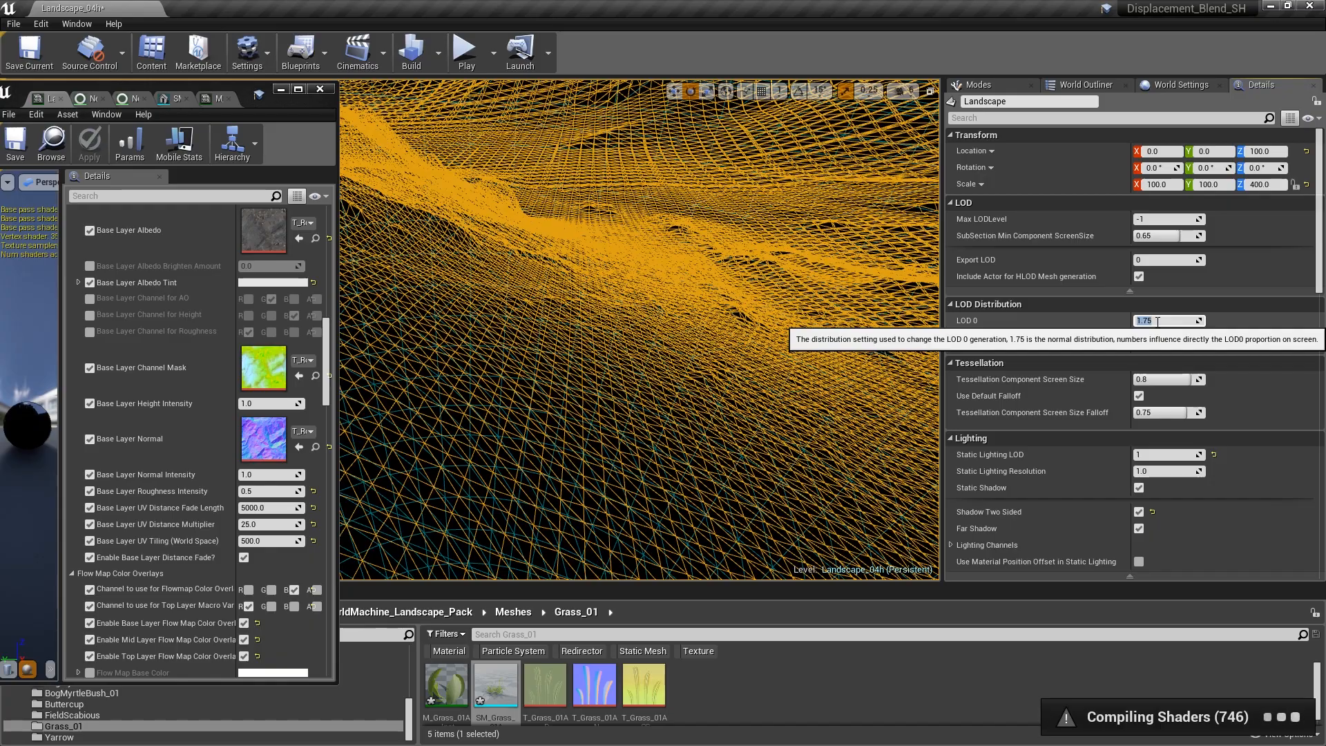
{"action": "type", "text": "1"}
{"action": "key", "text": "Return"}
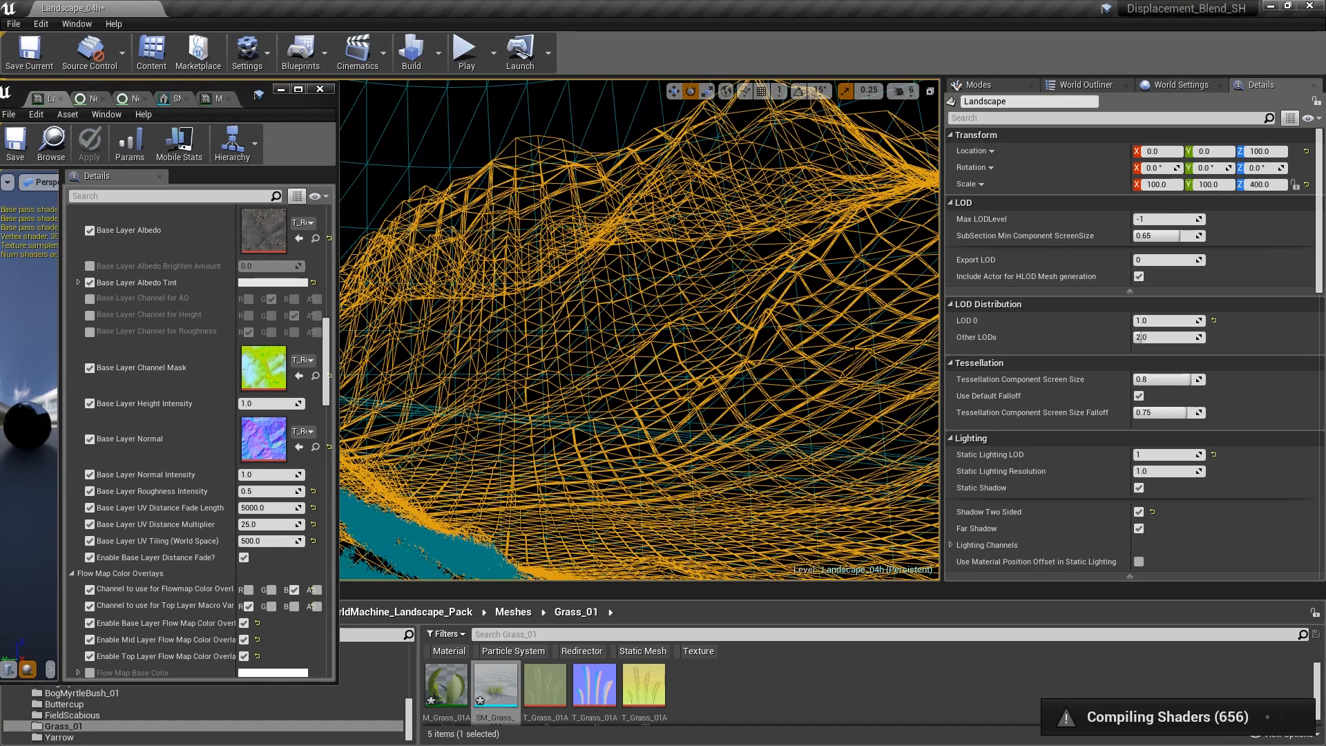
{"action": "right_click_drag", "start_coordinate": [900, 356], "coordinate": [898, 325]}
{"action": "key", "text": "alt+4"}
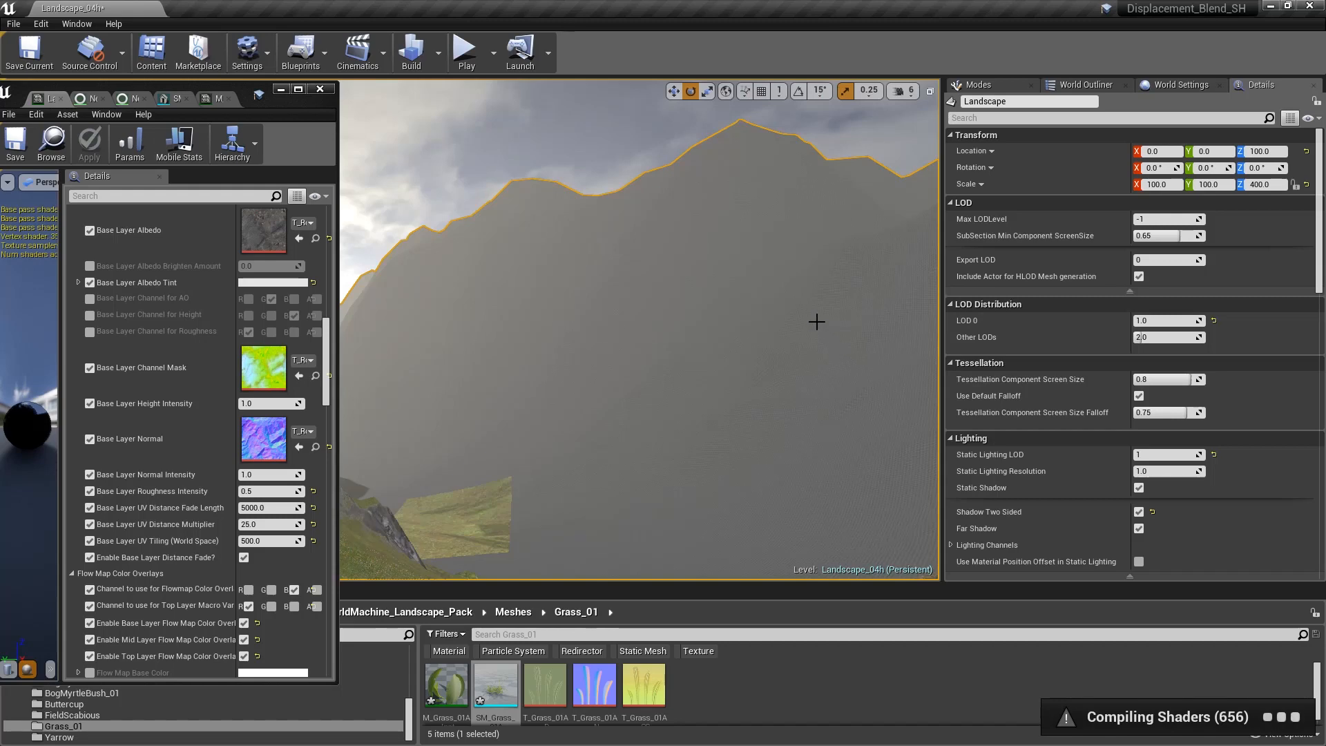
{"action": "right_click_drag", "start_coordinate": [817, 322], "coordinate": [462, 302]}
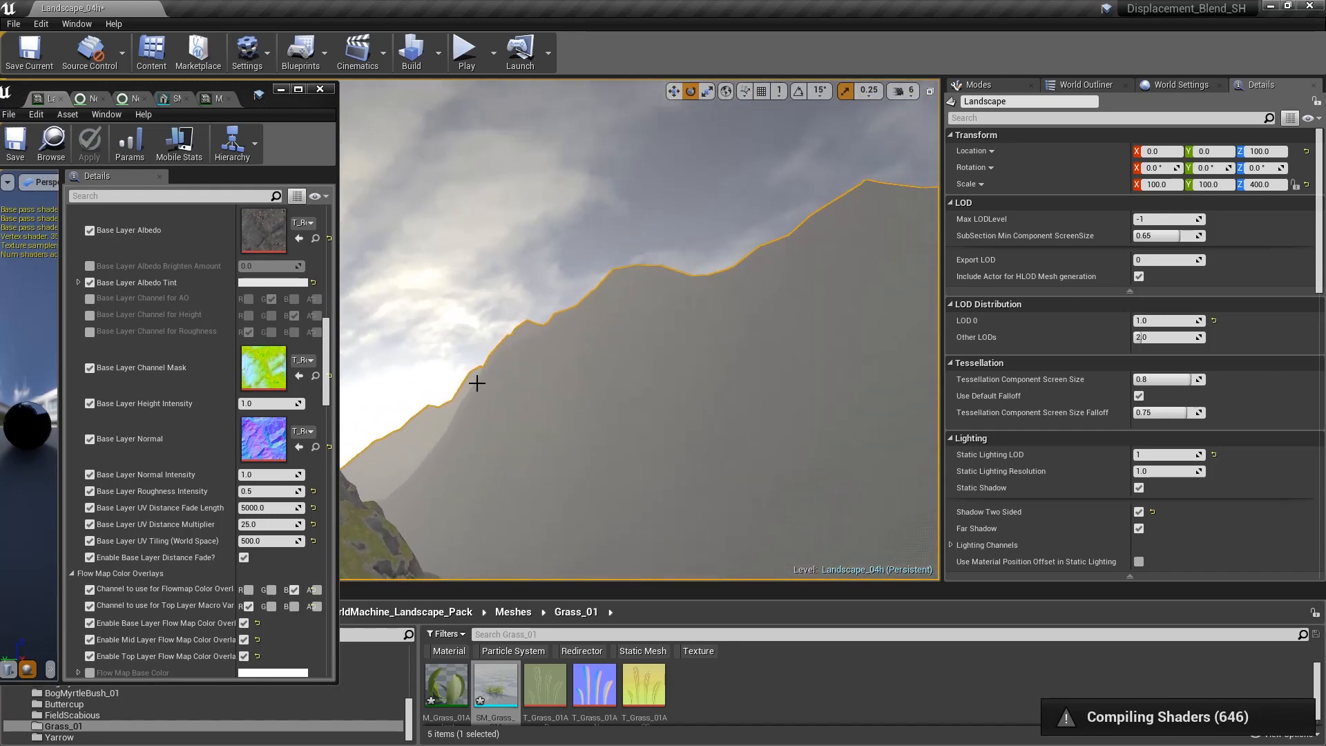
- Reset the LOD 0 distribution to its default and check the mountain ridge in Lit and wireframe view
{"action": "left_click", "coordinate": [1214, 321]}
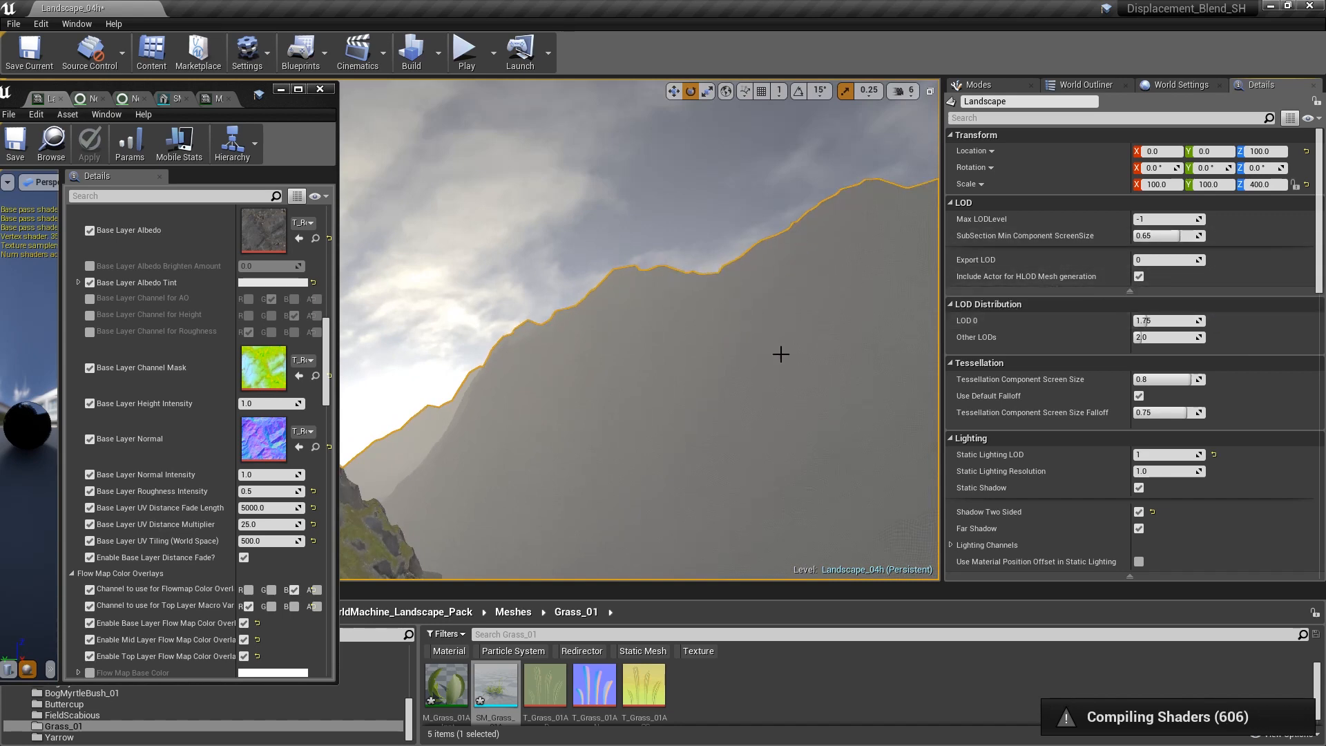
{"action": "right_click_drag", "start_coordinate": [689, 342], "coordinate": [677, 367]}
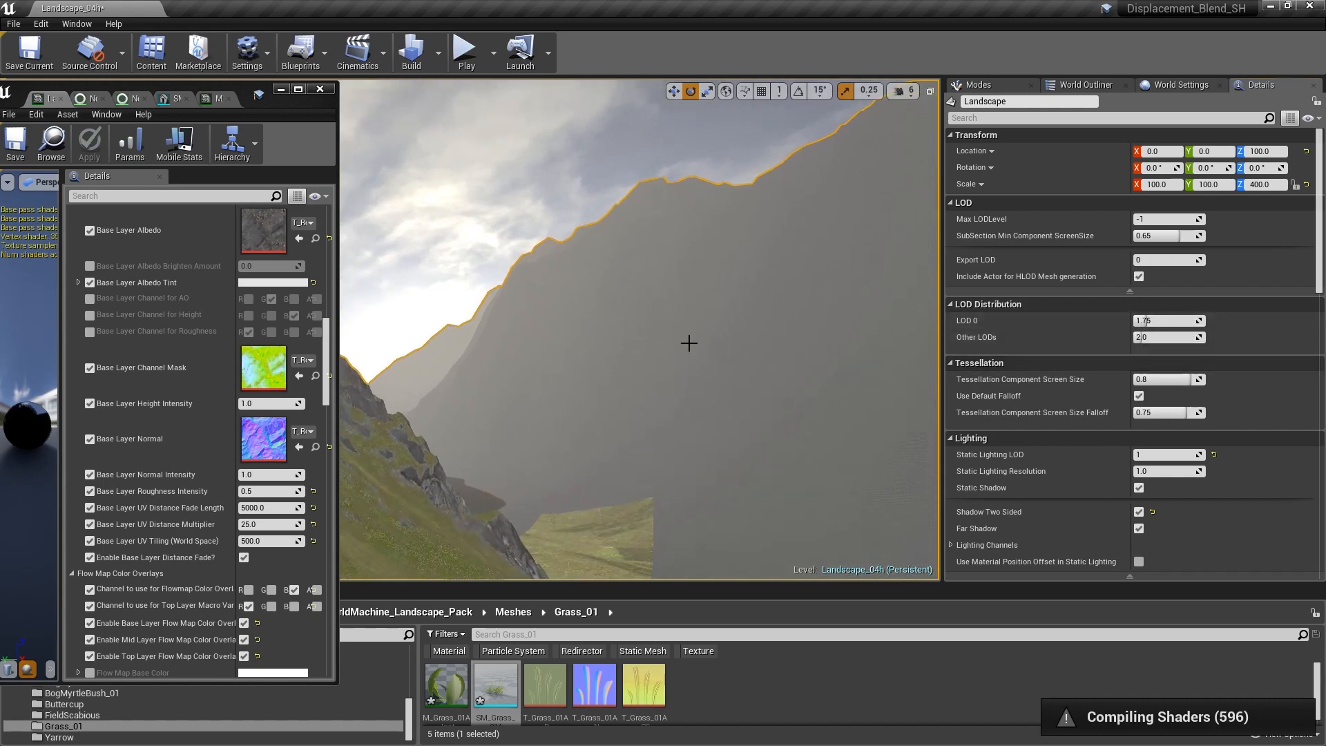
{"action": "key", "text": "alt+2"}
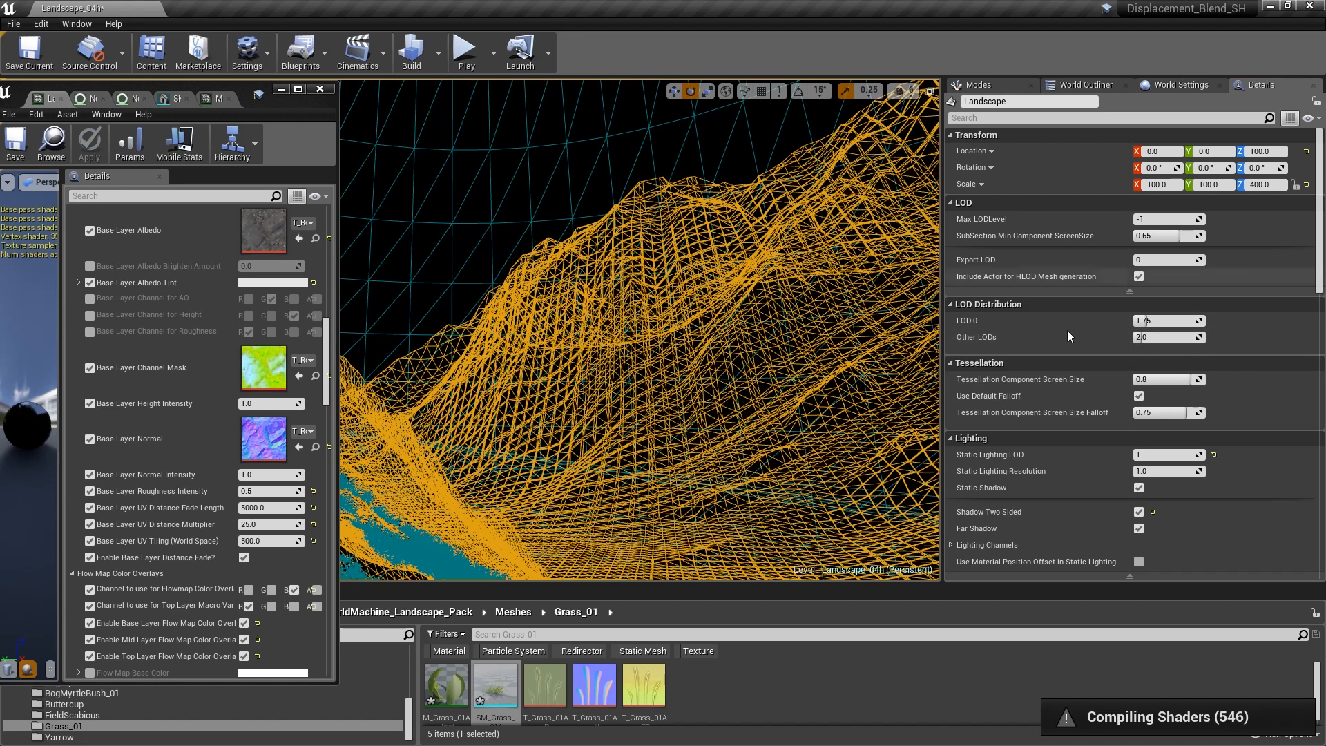
- Set the landscape's Other LODs distribution to 1.0 and inspect the distant mountain's wireframe
{"action": "left_click", "coordinate": [1166, 337]}
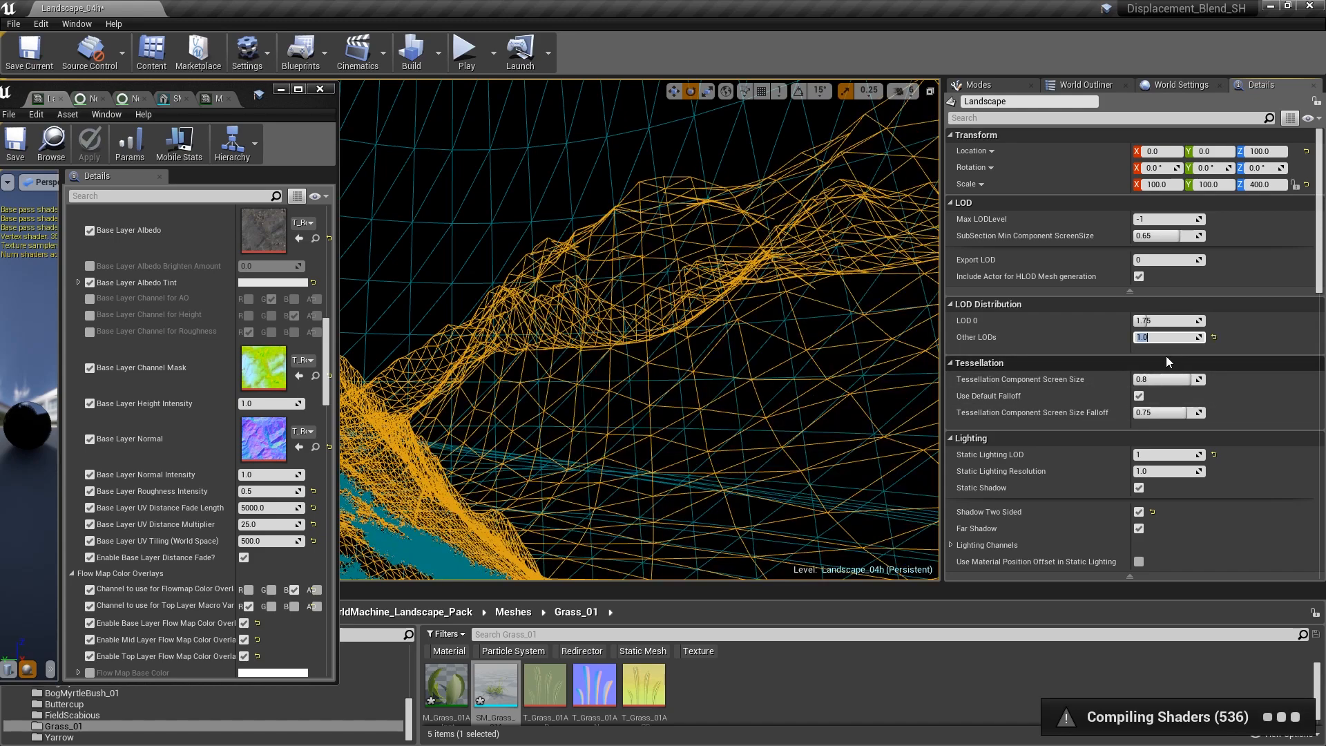
{"action": "key", "text": "Return"}
{"action": "right_click_drag", "start_coordinate": [640, 330], "coordinate": [722, 372]}
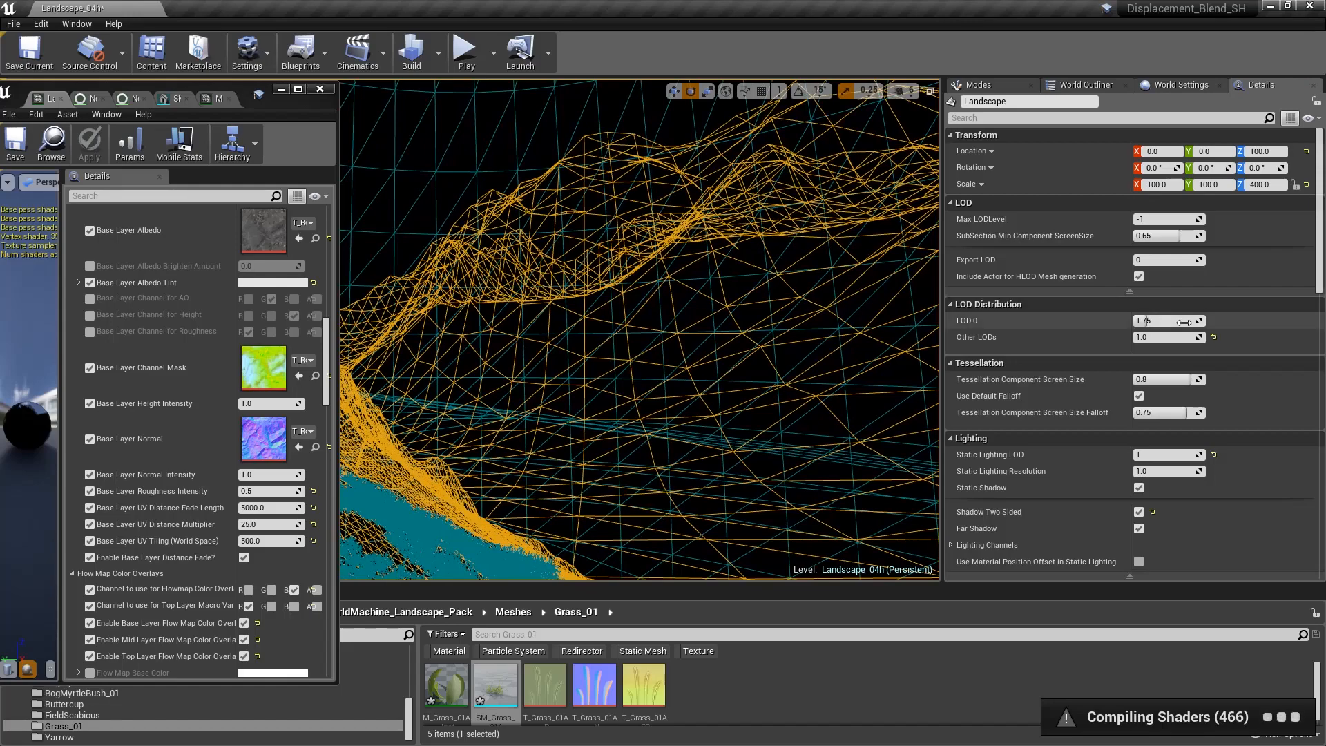
- Reset the Other LODs distribution to its default and deselect the landscape
{"action": "left_click", "coordinate": [1214, 337]}
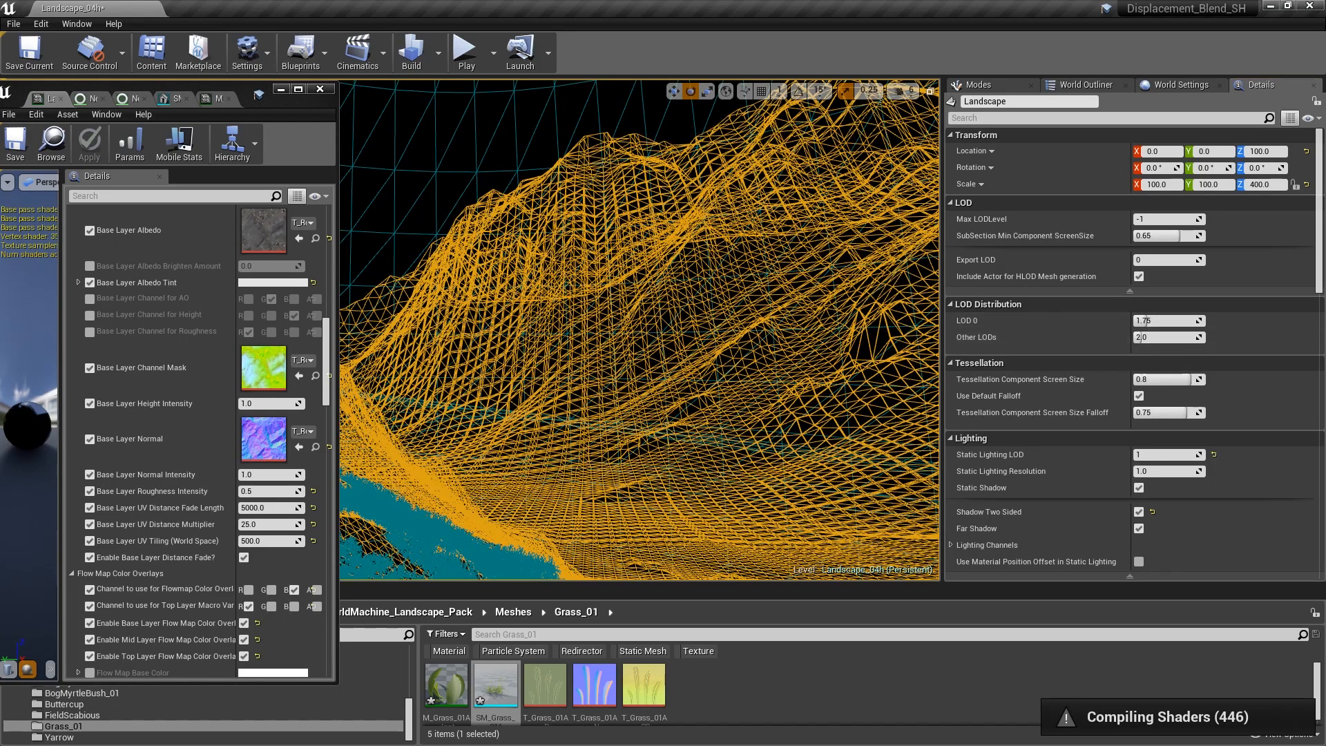
{"action": "key", "text": "Escape"}
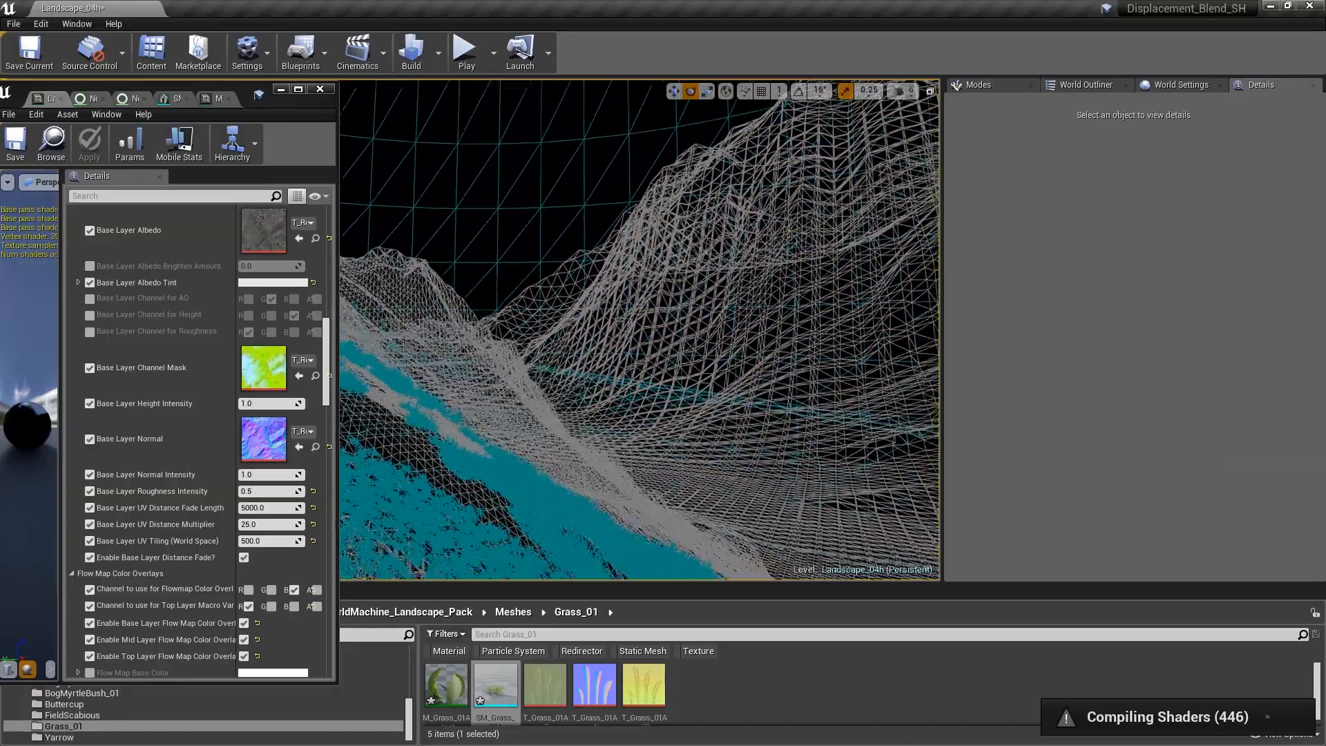
{"action": "right_click_drag", "start_coordinate": [639, 331], "coordinate": [774, 317]}
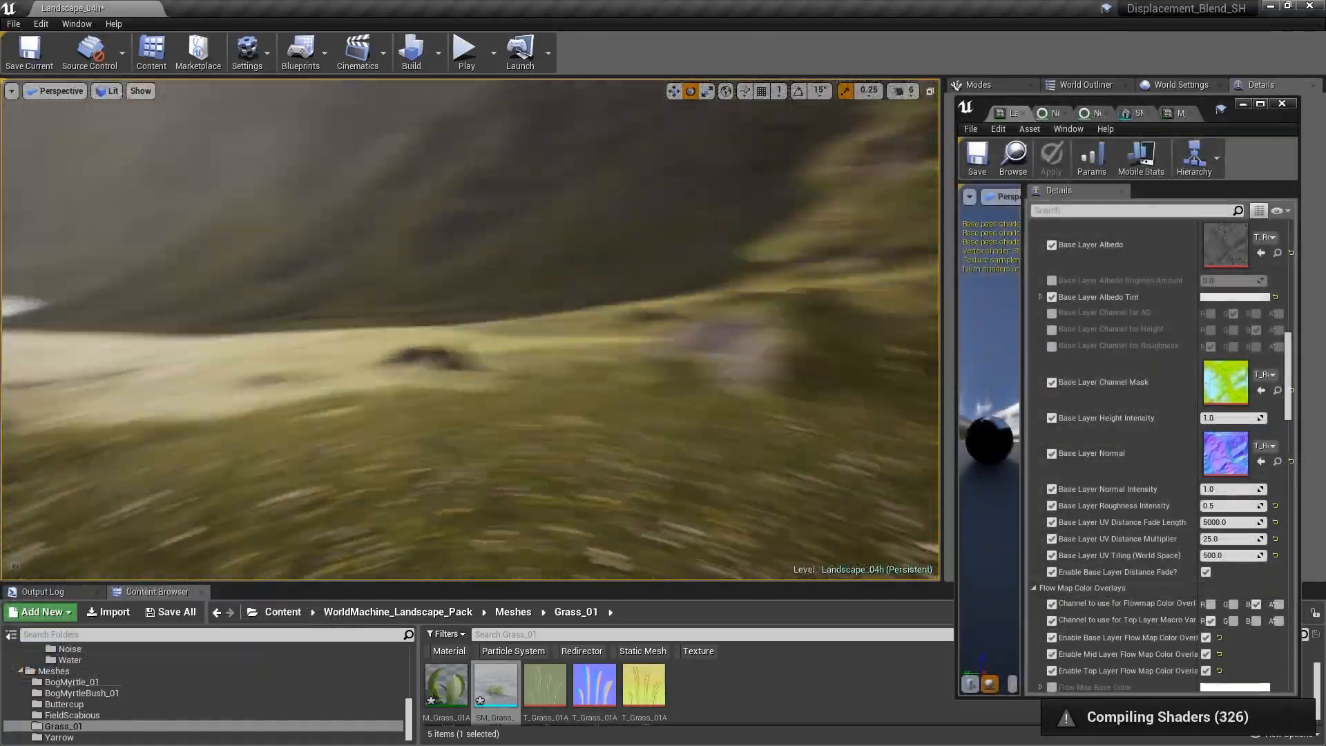
- View the meadow, rocks and lake valley in the Lit view mode
{"action": "right_click_drag", "start_coordinate": [470, 331], "coordinate": [318, 315]}
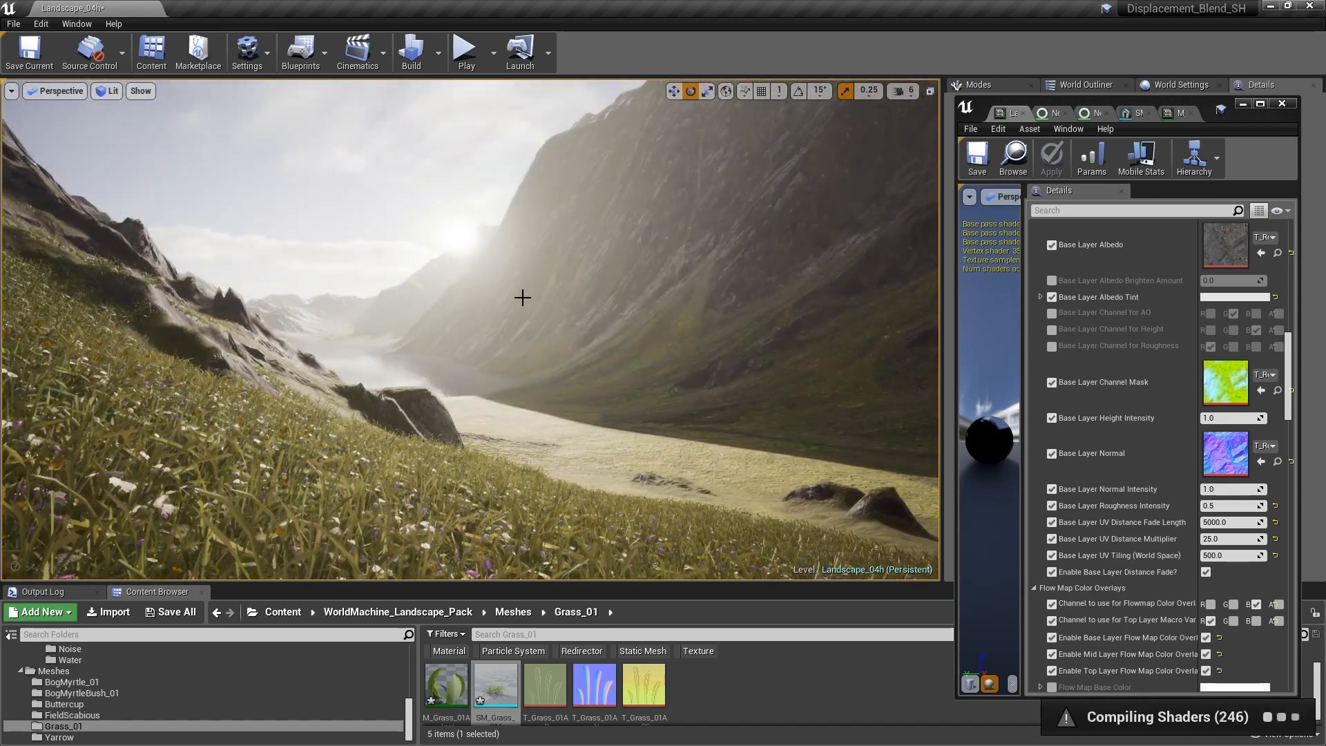
{"action": "right_click_drag", "start_coordinate": [525, 299], "coordinate": [599, 408]}
{"action": "right_click_drag", "start_coordinate": [470, 332], "coordinate": [681, 348]}
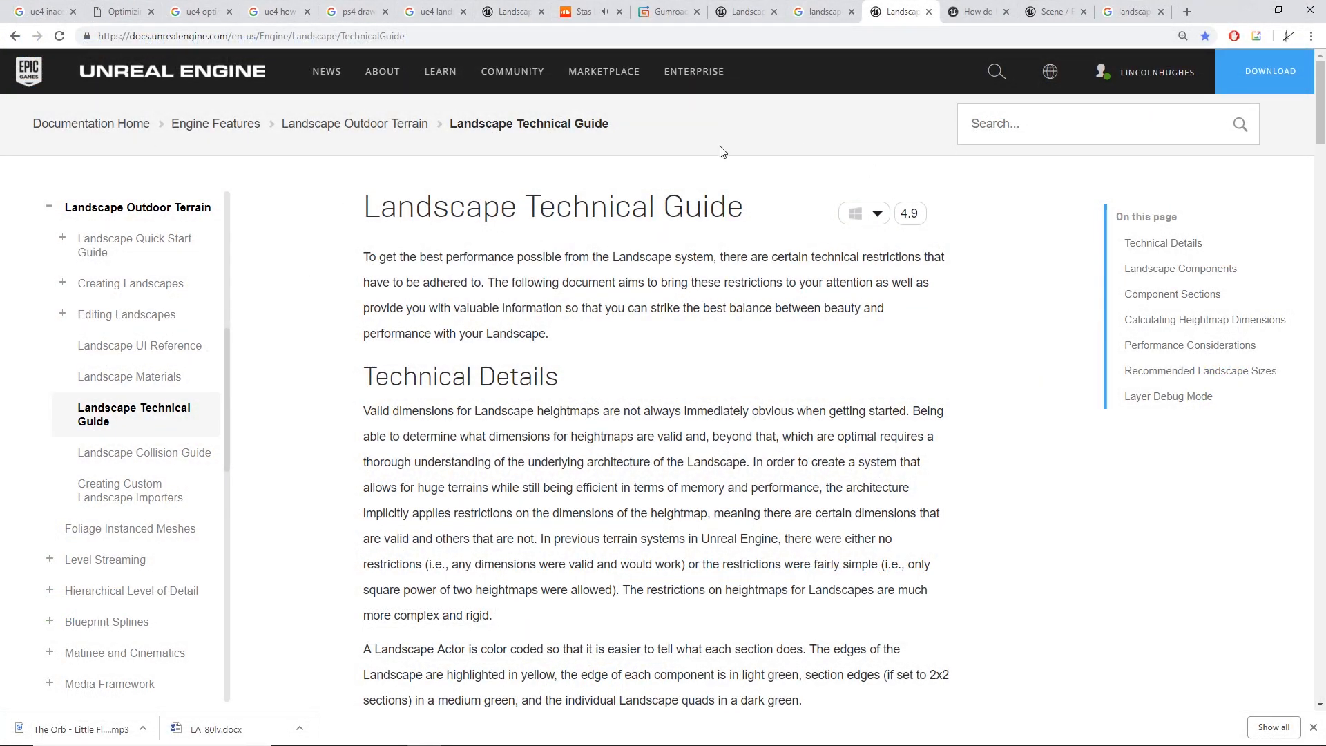
- Switch to the browser and read the Landscape Components section of Unreal's Landscape Technical Guide
{"action": "left_click_drag", "start_coordinate": [1321, 93], "coordinate": [1323, 172]}
{"action": "scroll", "coordinate": [800, 387], "scroll_direction": "down", "scroll_amount": 2}
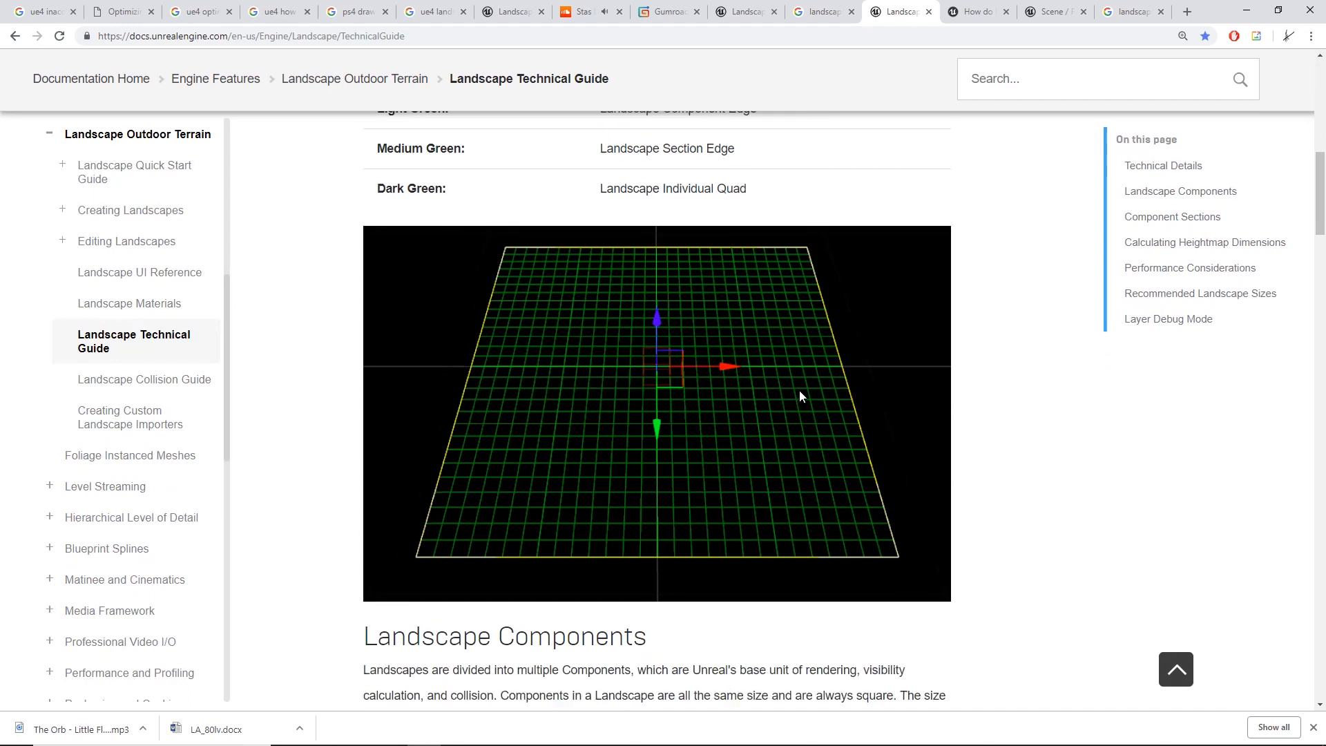
{"action": "scroll", "coordinate": [369, 437], "scroll_direction": "down", "scroll_amount": 2}
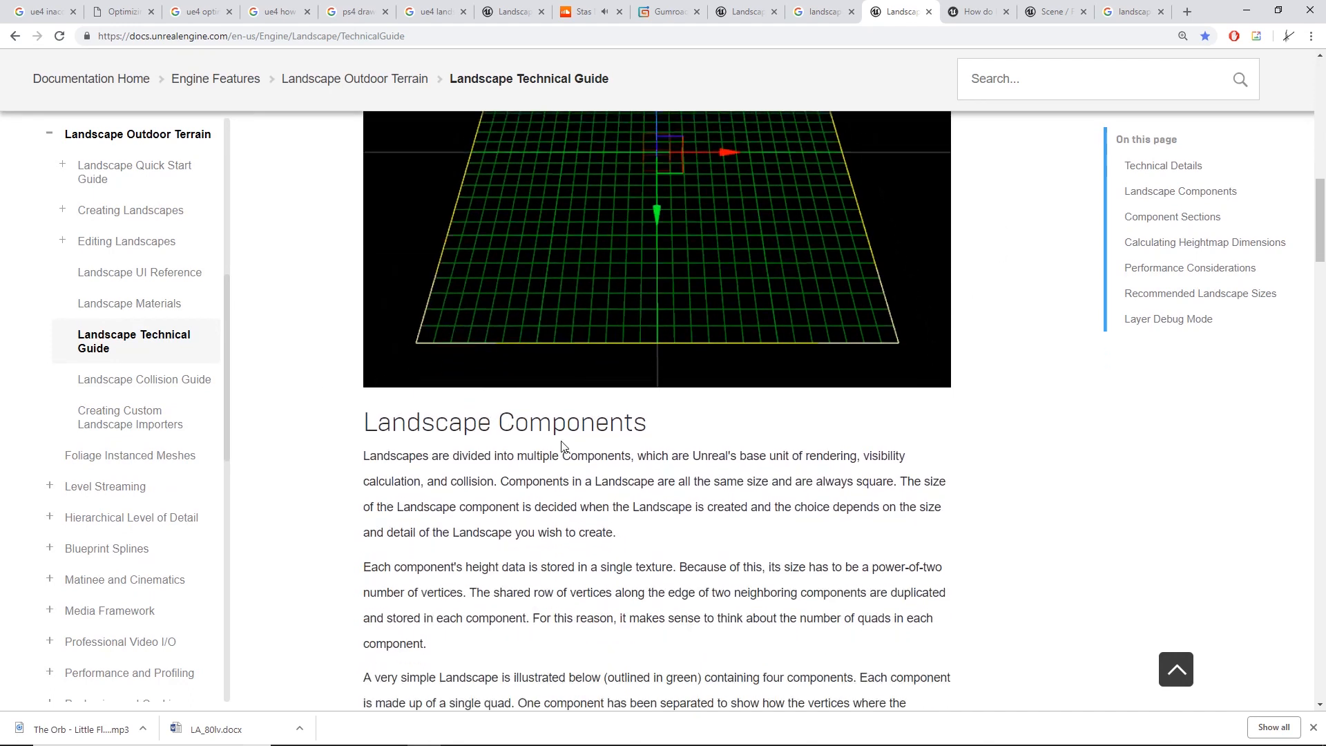
{"action": "scroll", "coordinate": [632, 442], "scroll_direction": "up", "scroll_amount": 3}
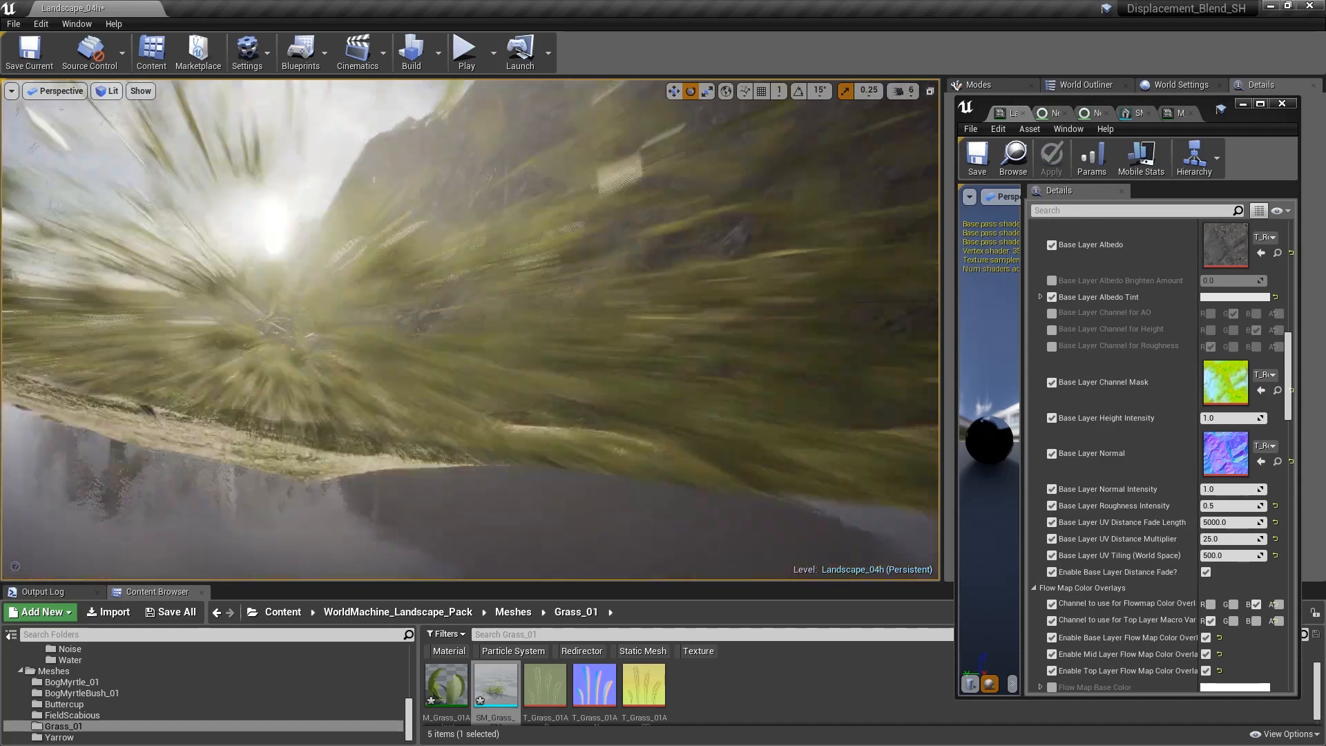
- Return to the Unreal Editor, frame the mountain valley and freeze the rendering with the console command freezerender
{"action": "right_click_drag", "start_coordinate": [469, 329], "coordinate": [525, 285]}
{"action": "right_click_drag", "start_coordinate": [559, 377], "coordinate": [551, 382]}
{"action": "key", "text": "grave"}
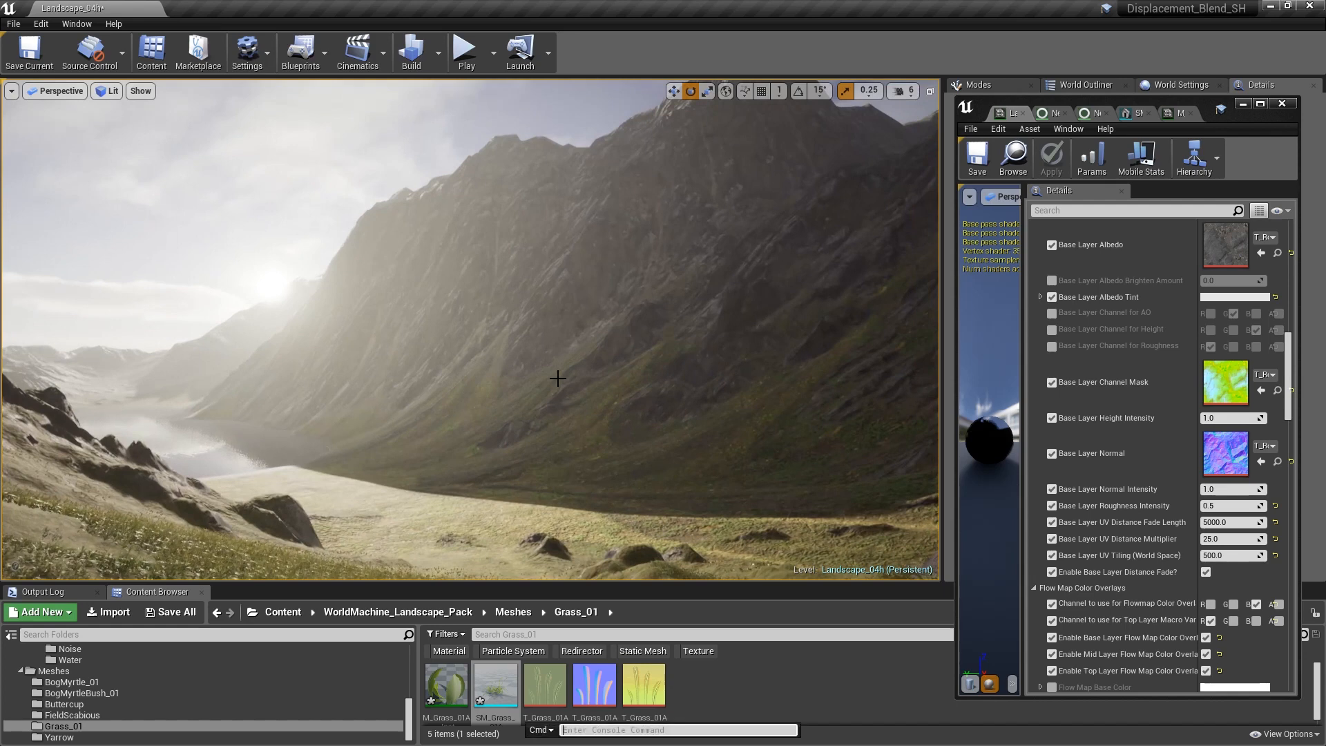
{"action": "type", "text": "freezerender"}
{"action": "key", "text": "Return"}
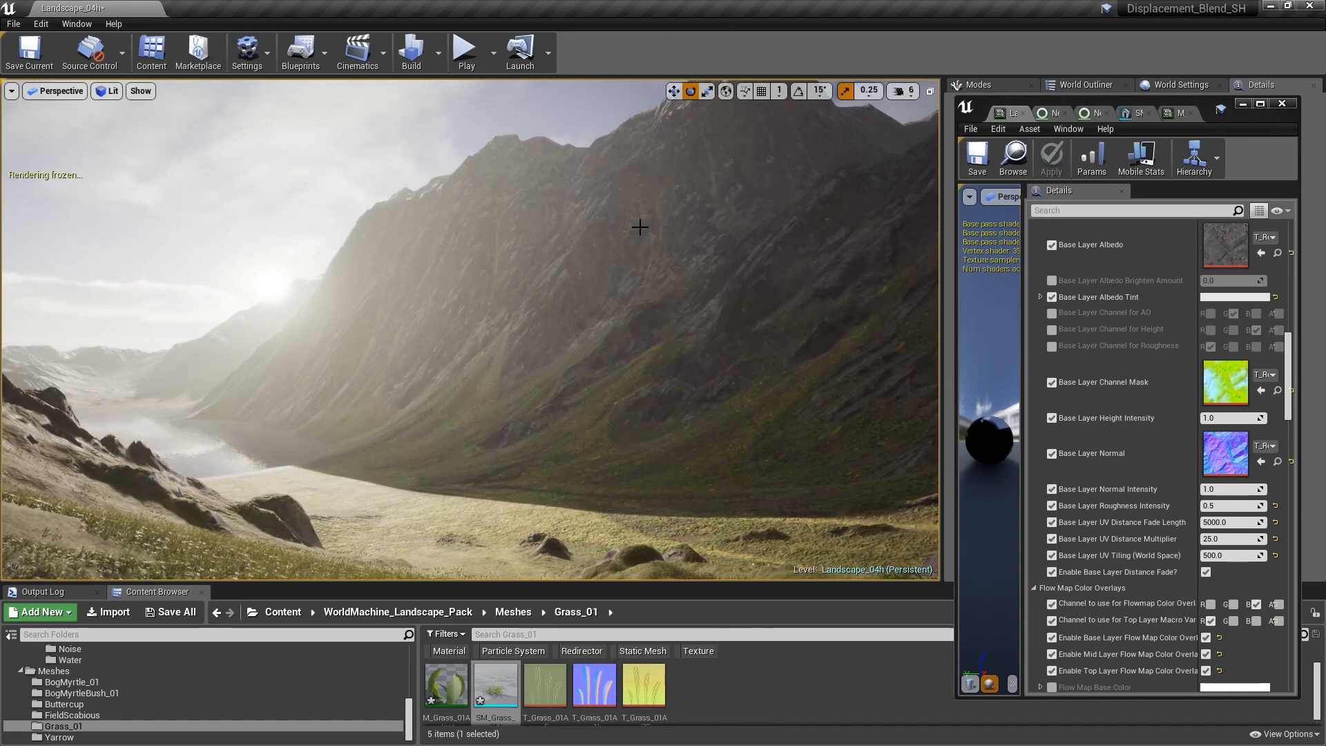
- Examine the rendered and culled landscape components from above and around the edges of the frozen view
{"action": "right_click_drag", "start_coordinate": [641, 226], "coordinate": [608, 309]}
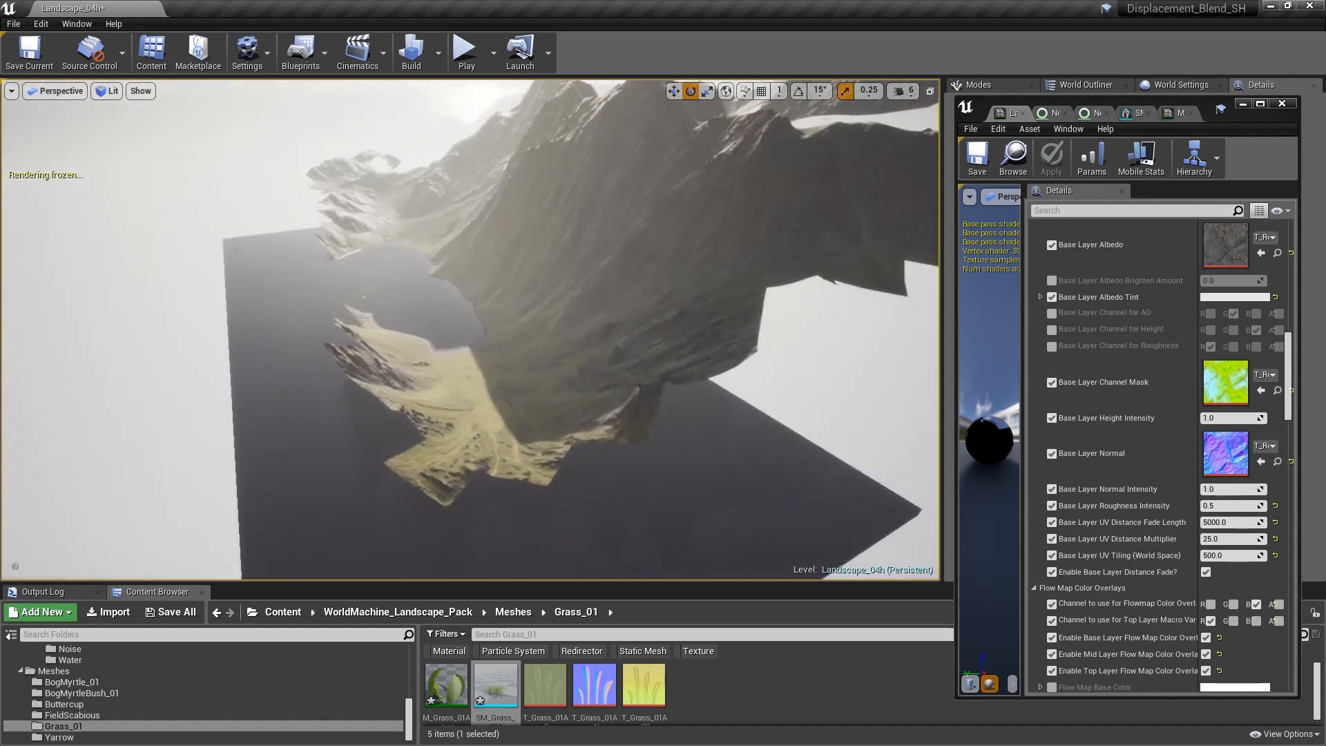
{"action": "right_click_drag", "start_coordinate": [698, 367], "coordinate": [701, 367]}
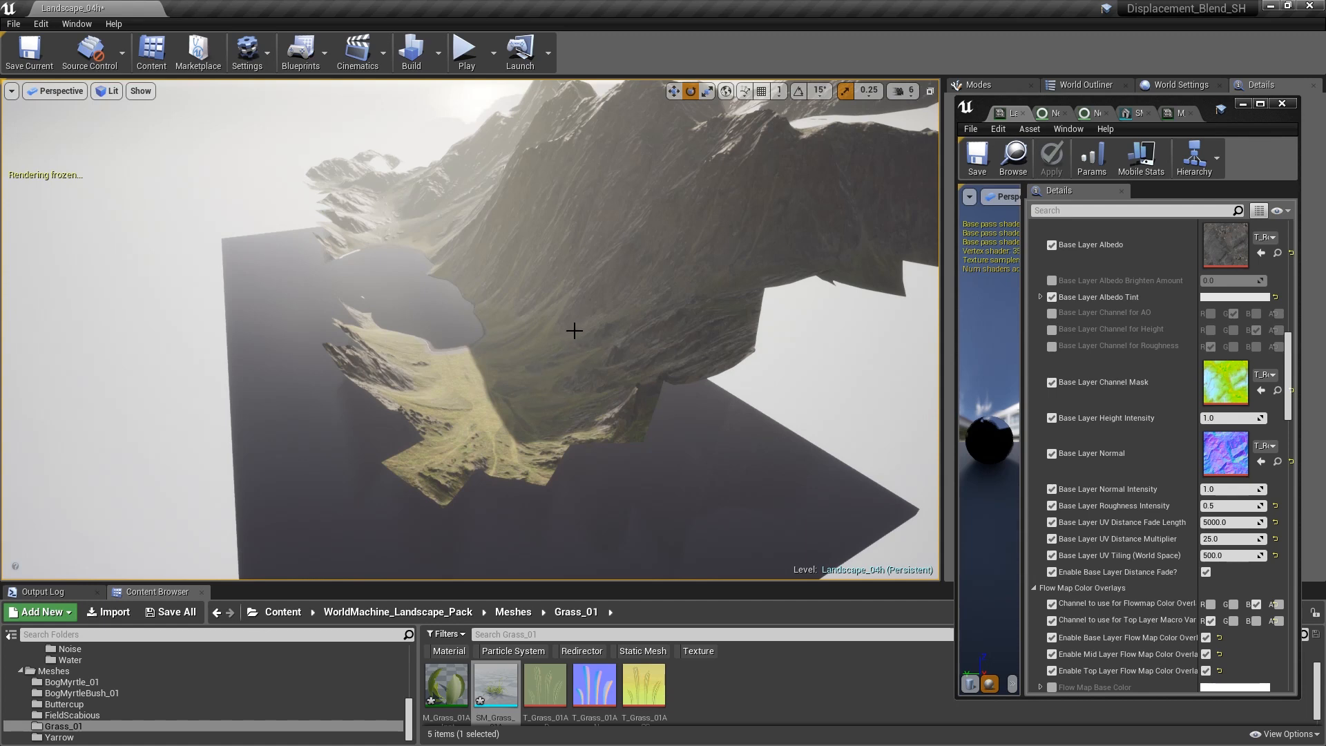
{"action": "right_click_drag", "start_coordinate": [575, 331], "coordinate": [402, 229]}
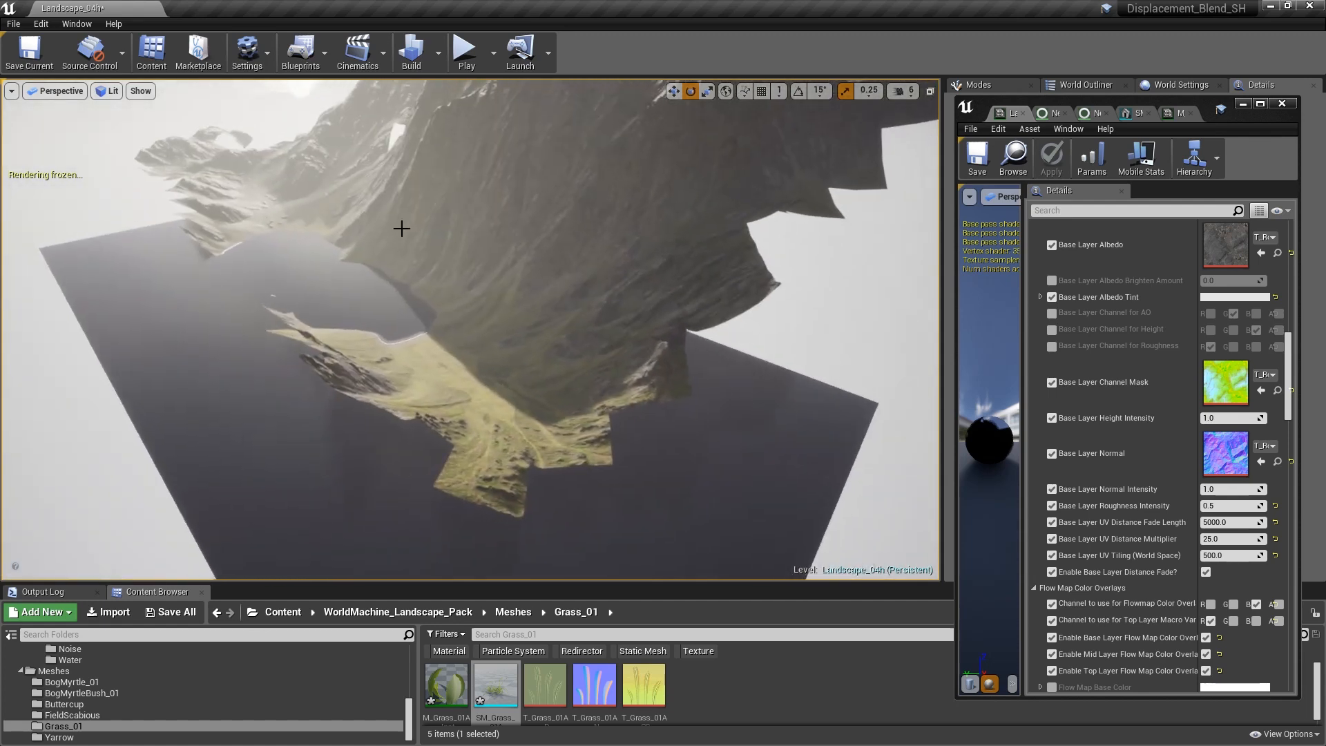
{"action": "key", "text": "w"}
{"action": "right_click_drag", "start_coordinate": [432, 342], "coordinate": [463, 376]}
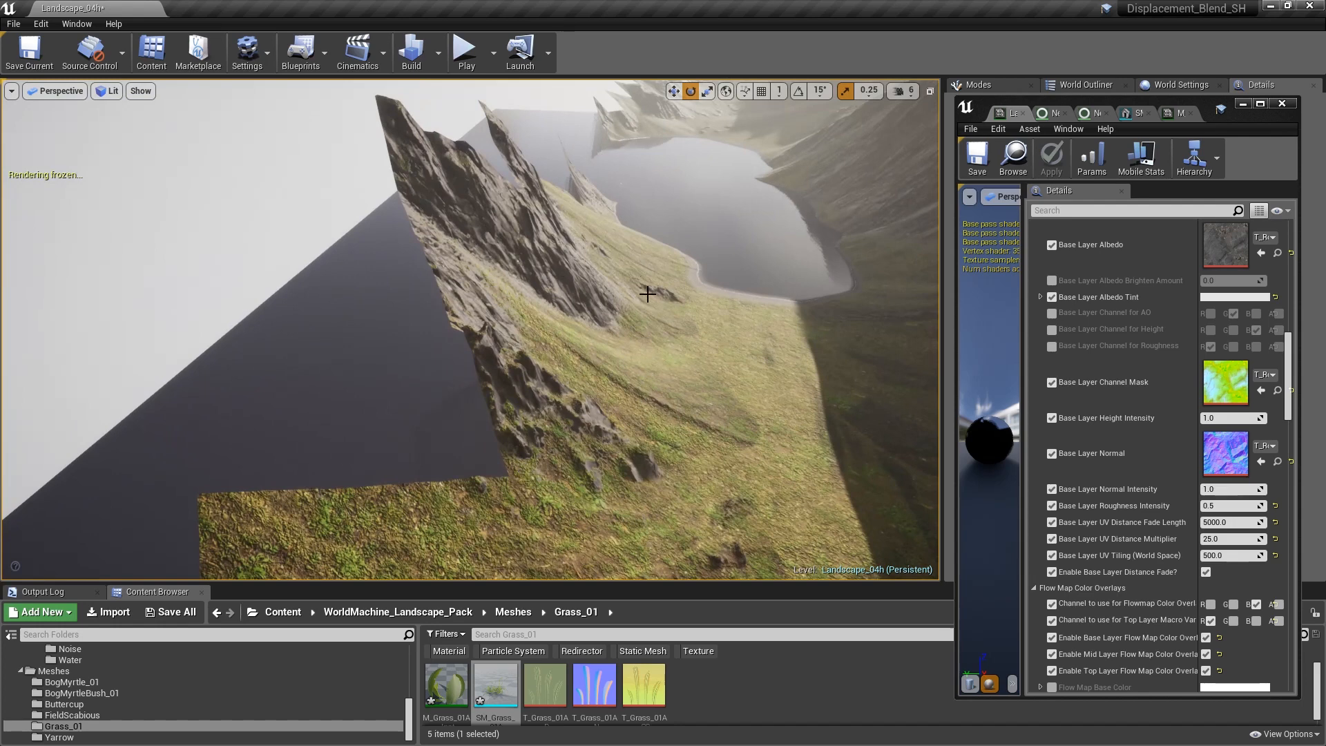
{"action": "right_click_drag", "start_coordinate": [569, 270], "coordinate": [835, 231]}
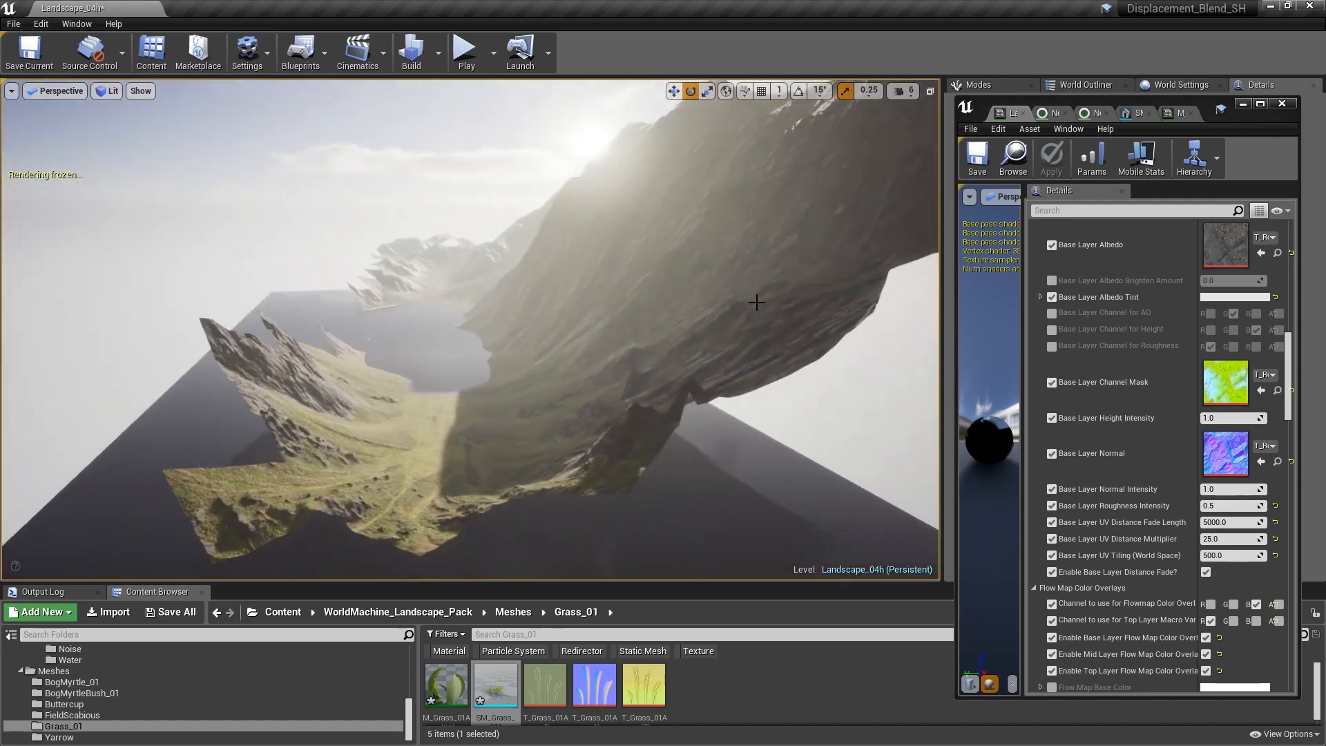
{"action": "right_click_drag", "start_coordinate": [700, 296], "coordinate": [667, 289]}
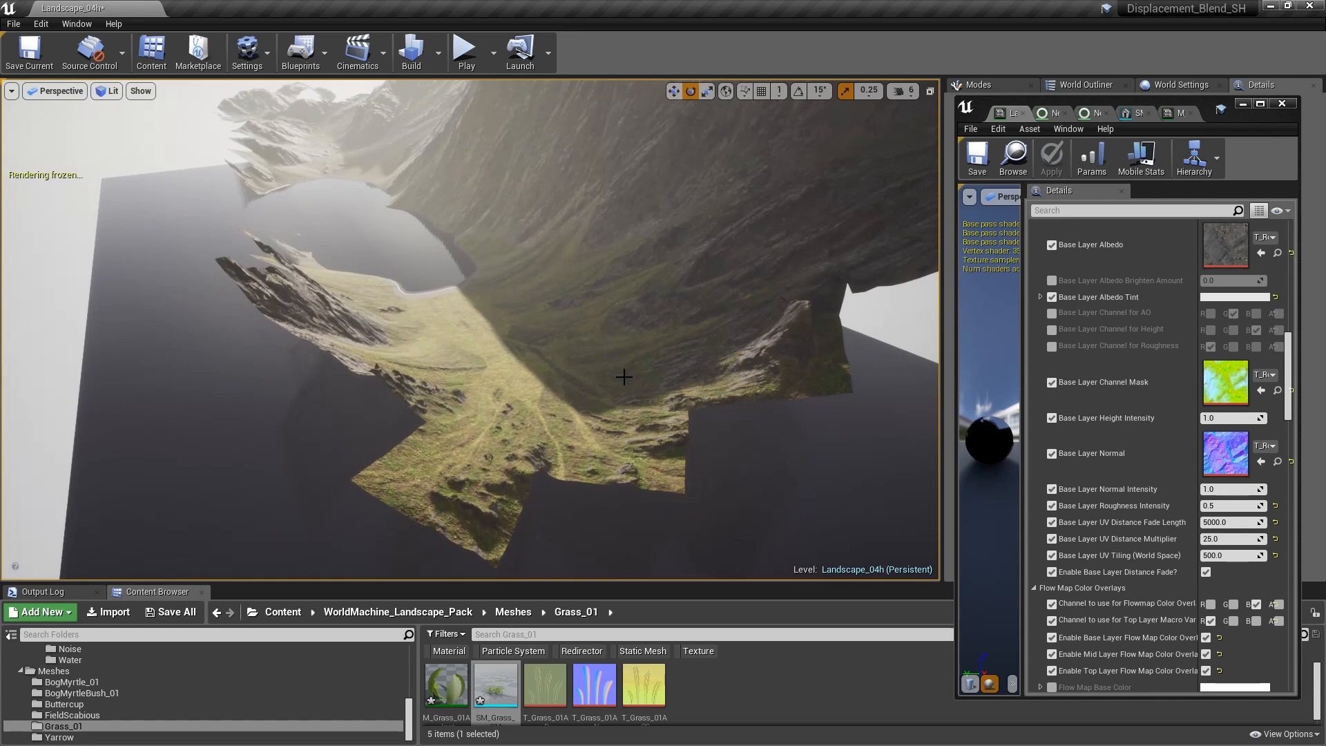
- Move the floating material instance window over the viewport so it uncovers the main editor's mode and details area
{"action": "right_click_drag", "start_coordinate": [629, 355], "coordinate": [649, 306]}
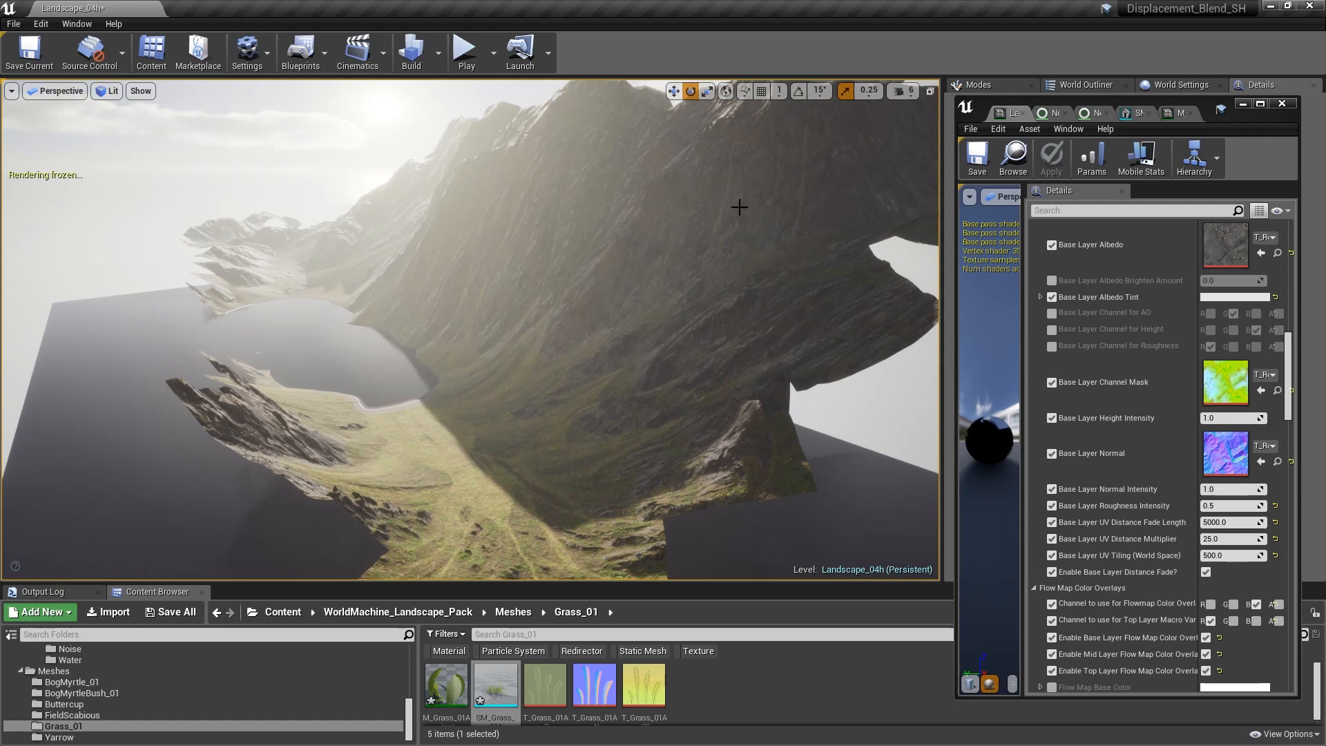
{"action": "left_click_drag", "start_coordinate": [1210, 107], "coordinate": [271, 99]}
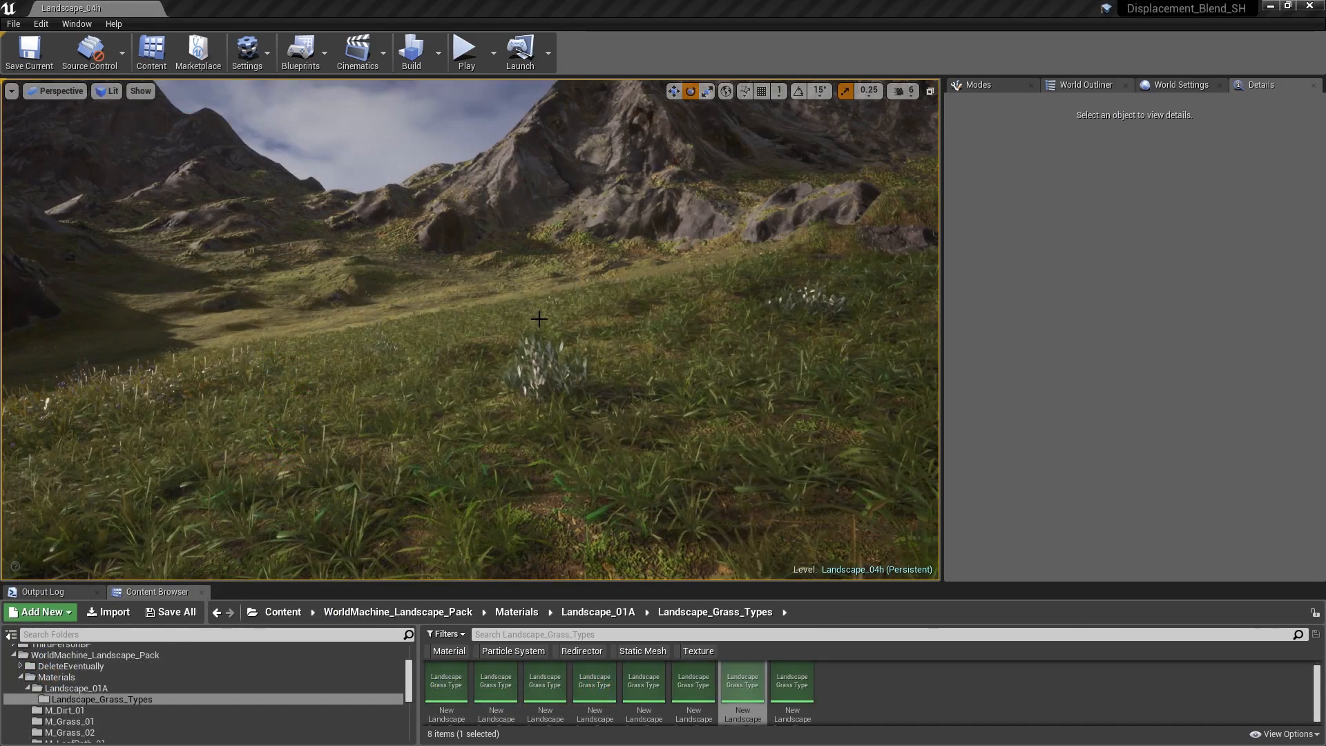
- Display the scene rendering statistics over the meadow with the console command stat scenerendering
{"action": "mouse_move", "coordinate": [543, 326]}
{"action": "right_mouse_down"}
{"action": "mouse_move", "coordinate": [555, 319]}
{"action": "mouse_move", "coordinate": [540, 322]}
{"action": "right_mouse_up"}
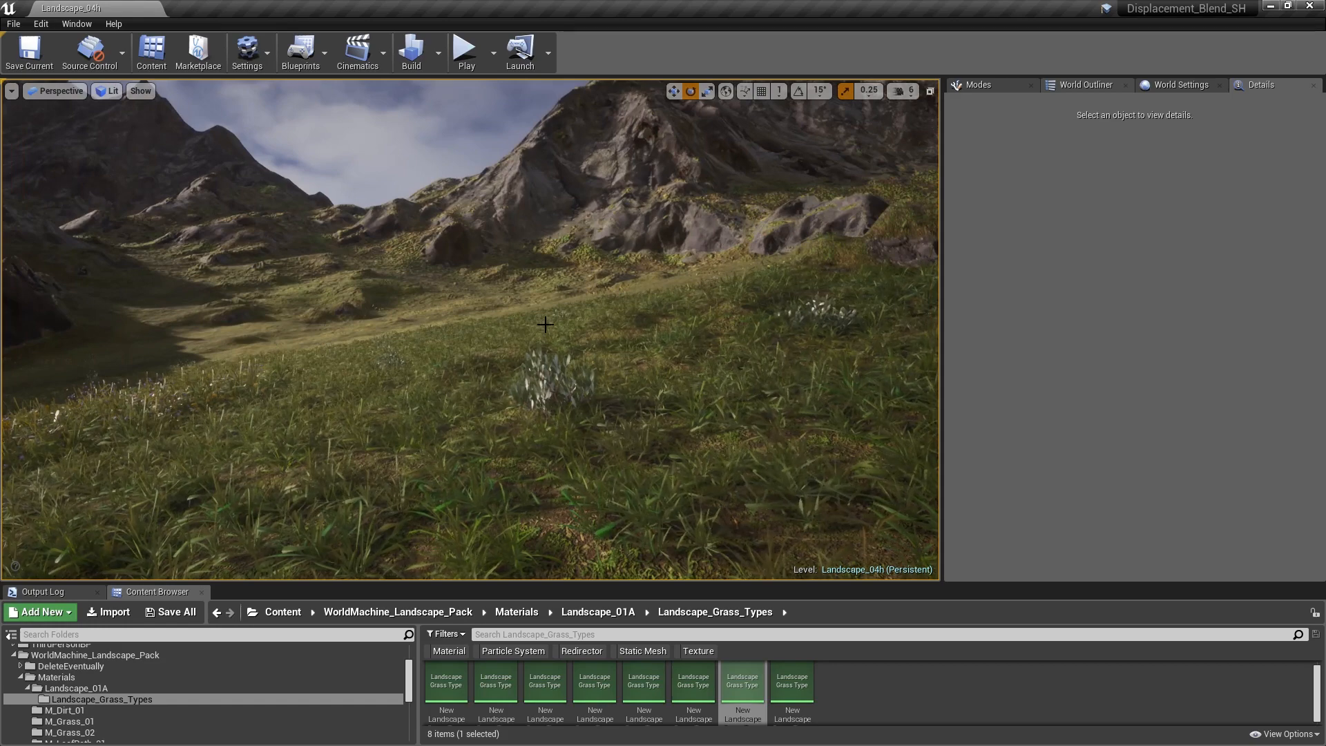
{"action": "key", "text": "grave"}
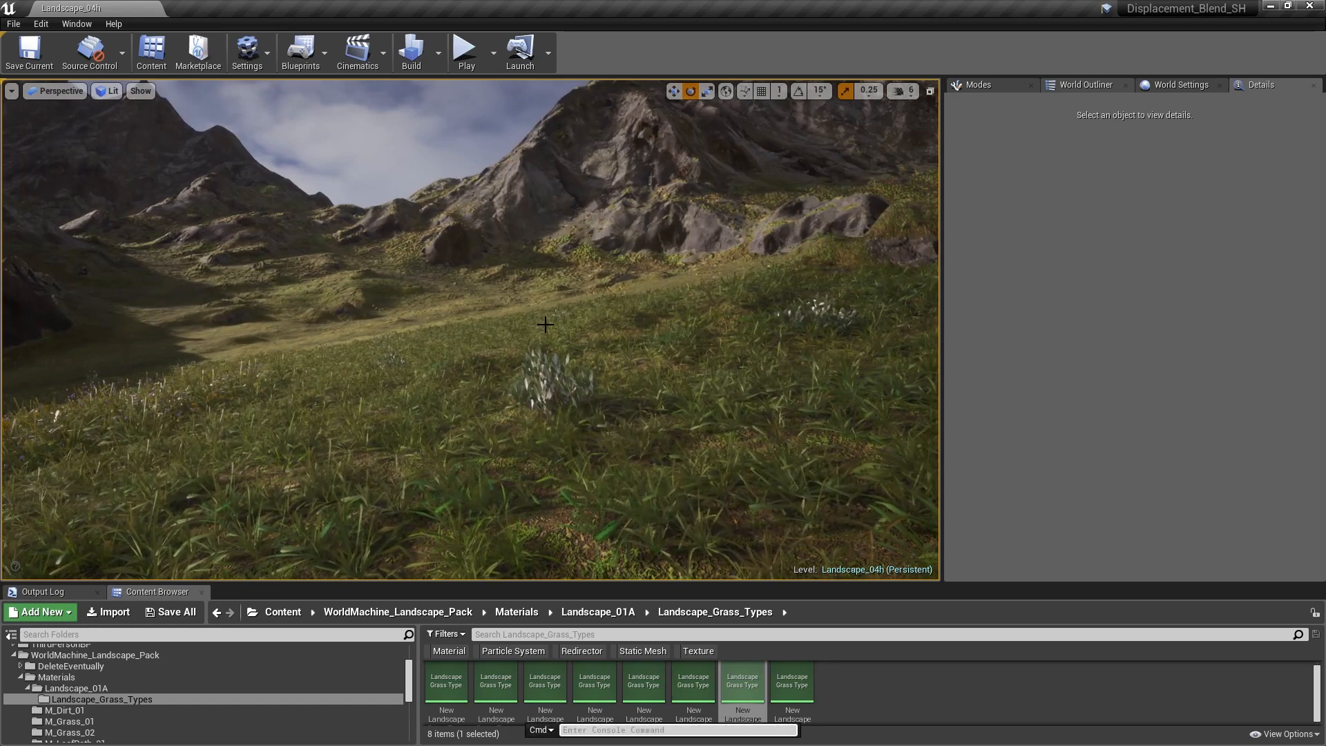
{"action": "type", "text": "stat scen"}
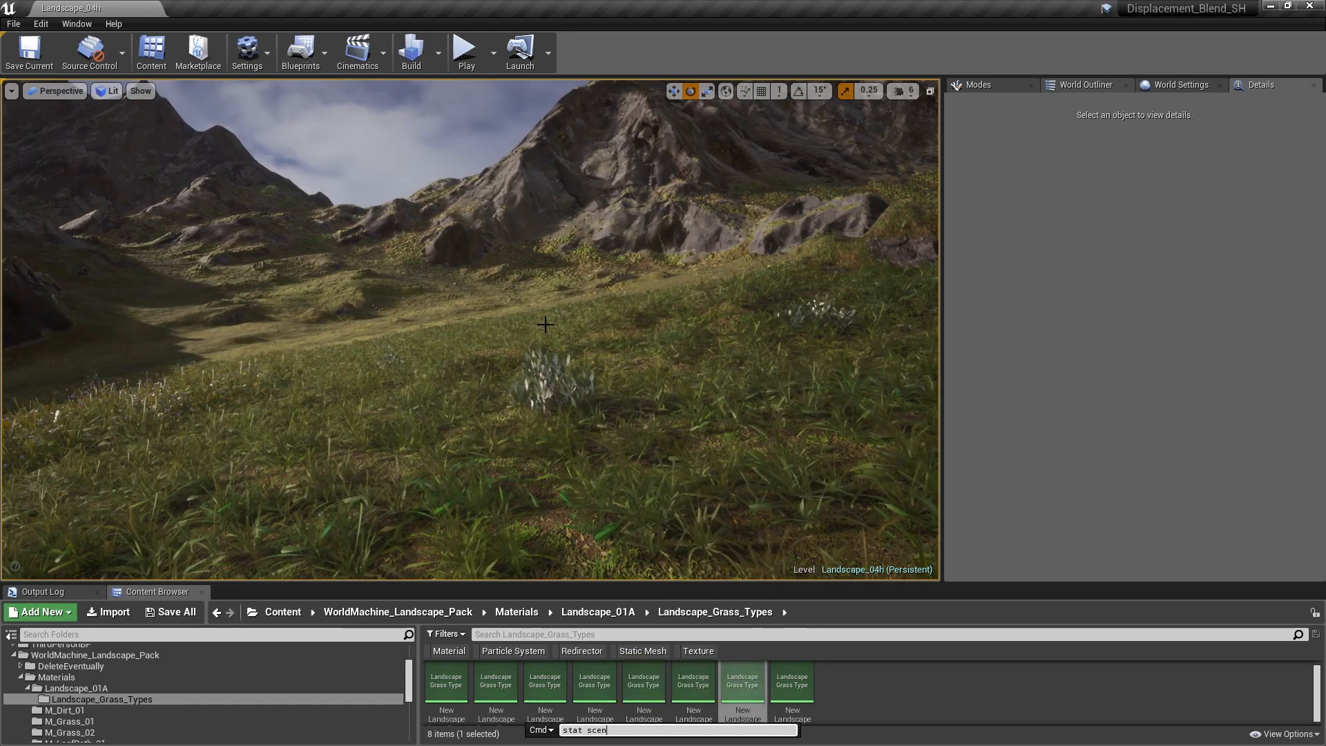
{"action": "type", "text": "erendering"}
{"action": "key", "text": "Return"}
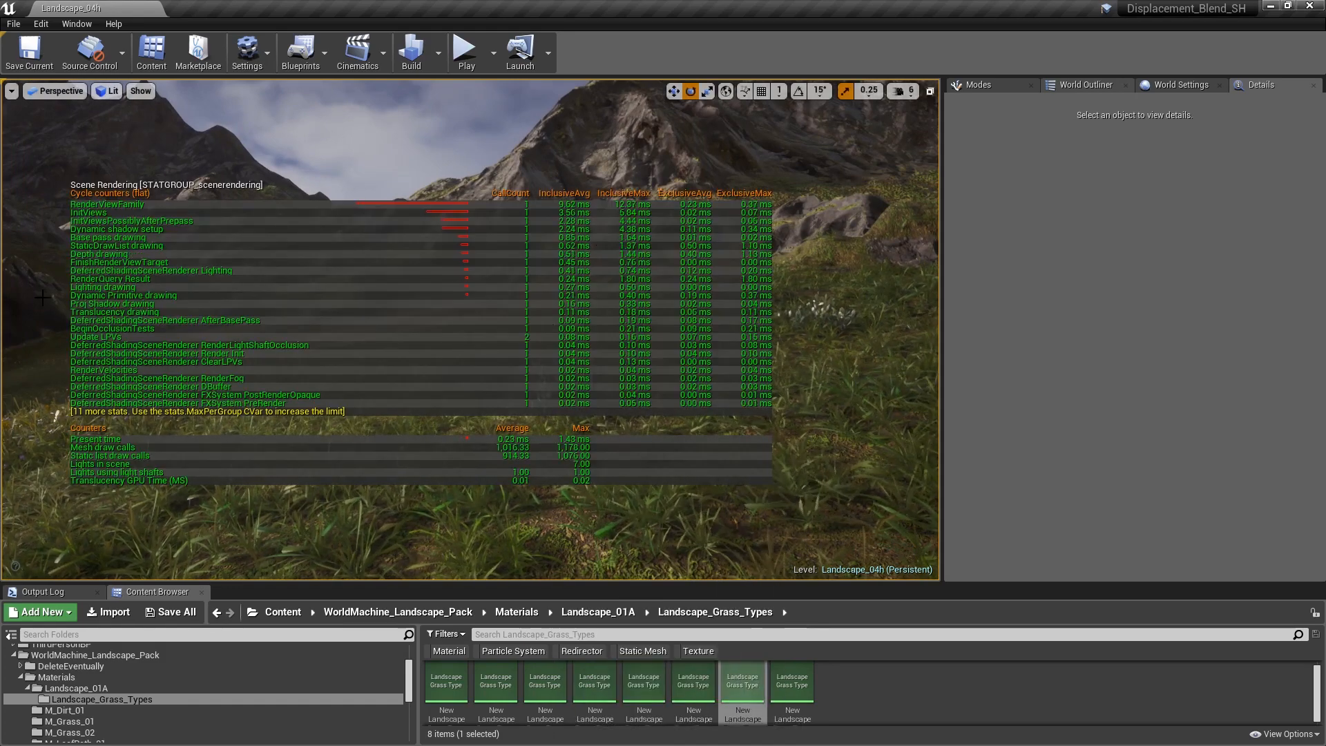
- Compare the mesh draw calls in the scene rendering statistics from different views across the meadow
{"action": "mouse_move", "coordinate": [545, 458]}
{"action": "right_mouse_down"}
{"action": "mouse_move", "coordinate": [509, 461]}
{"action": "mouse_move", "coordinate": [538, 457]}
{"action": "right_mouse_up"}
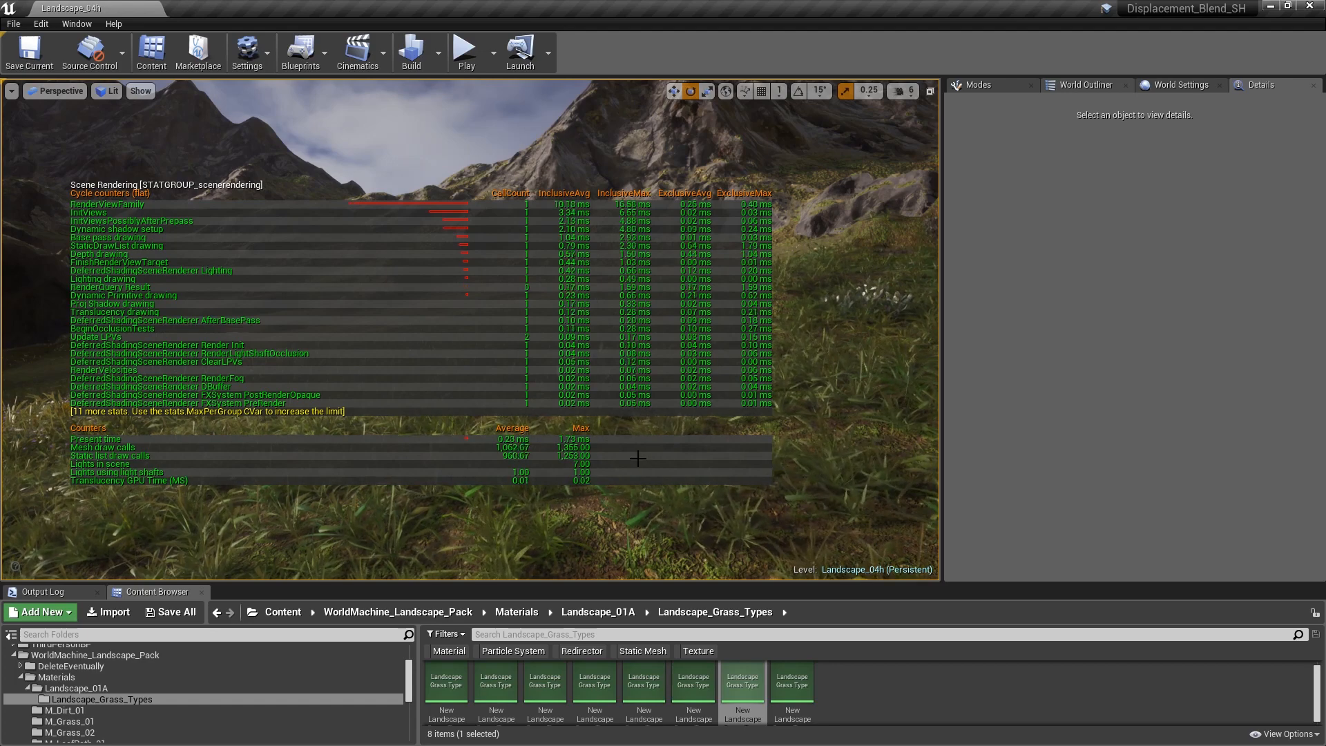
{"action": "key", "text": "w"}
{"action": "right_click_drag", "start_coordinate": [649, 453], "coordinate": [711, 428]}
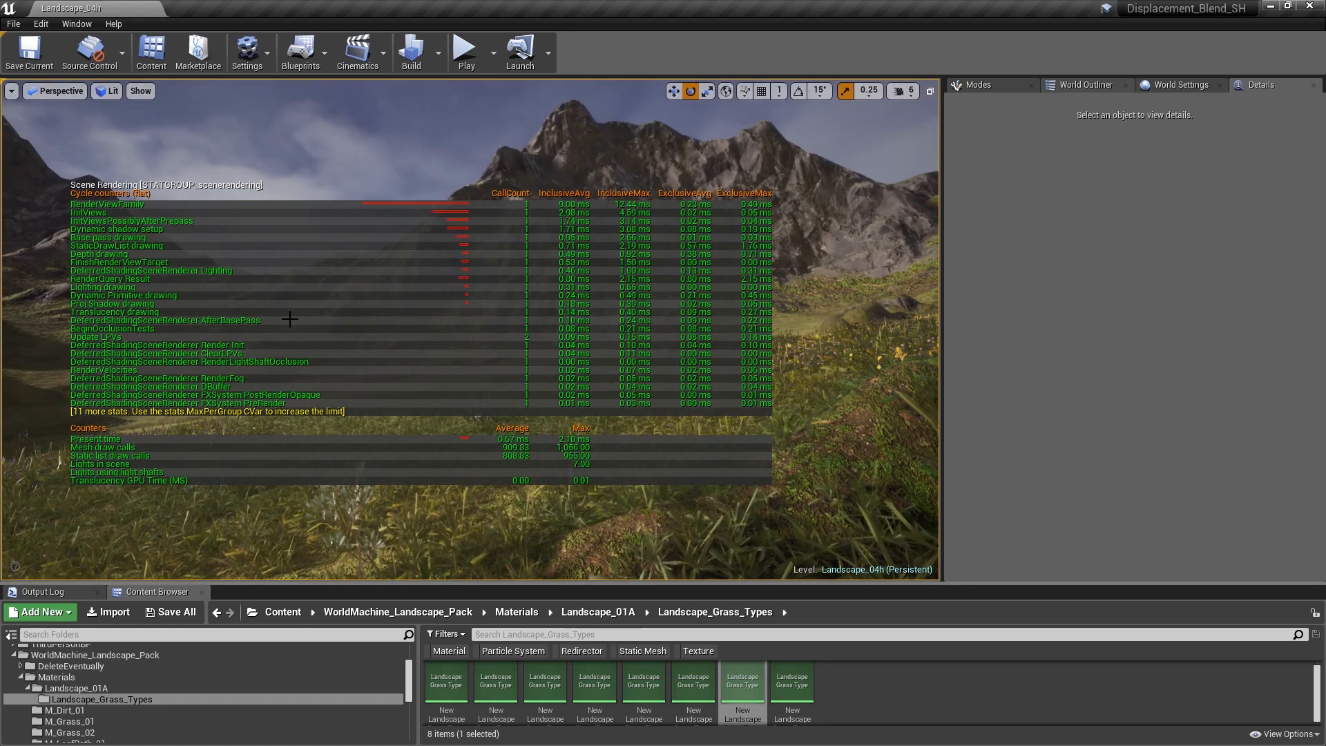
{"action": "left_click_drag", "start_coordinate": [291, 319], "coordinate": [385, 438]}
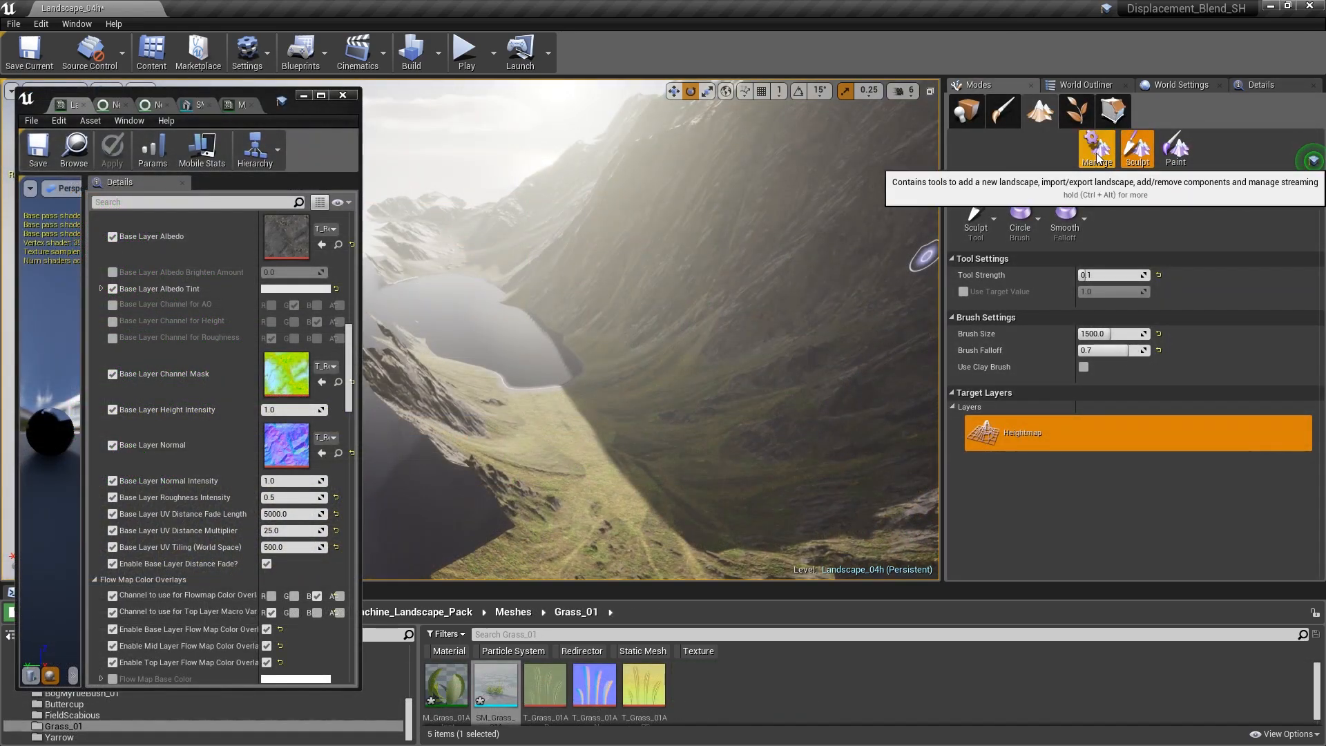
- Open the New Landscape tool in the landscape Manage mode to examine its section size and component settings
{"action": "left_click", "coordinate": [1097, 153]}
{"action": "left_click", "coordinate": [1002, 221]}
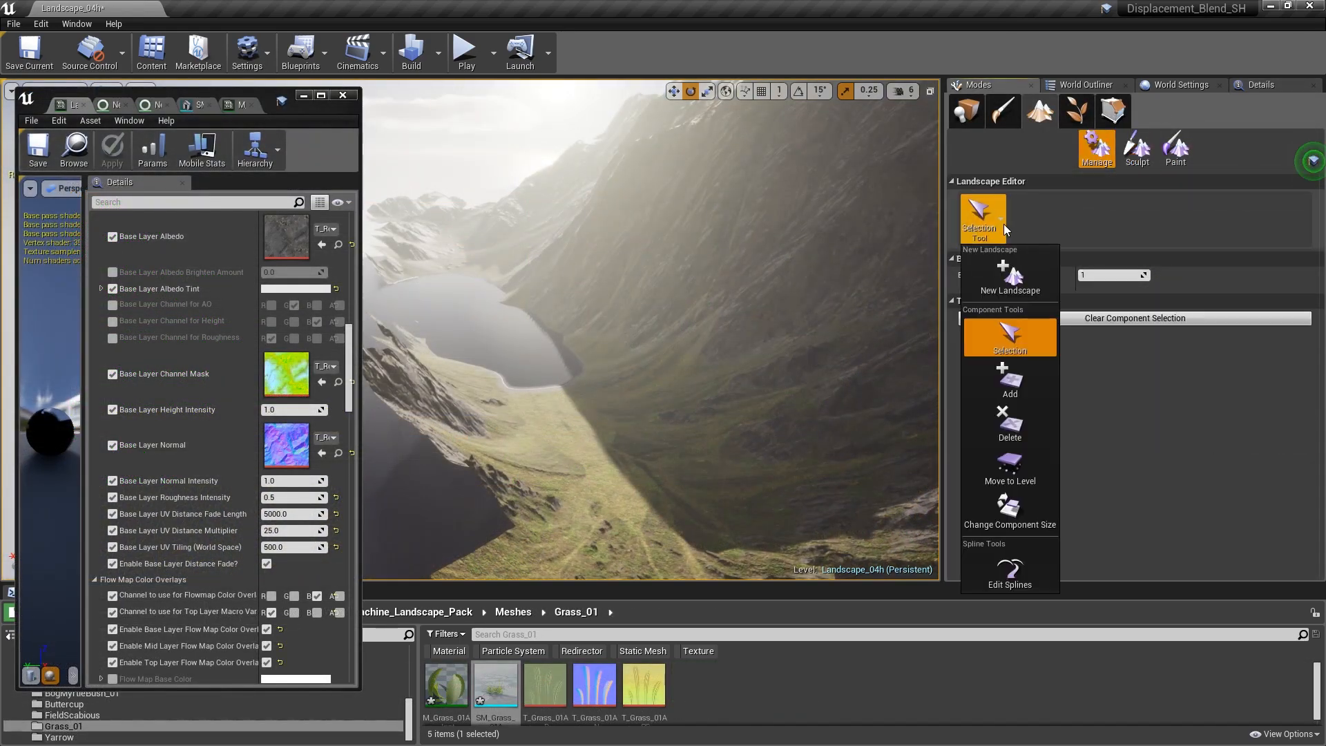
{"action": "left_click", "coordinate": [1010, 287]}
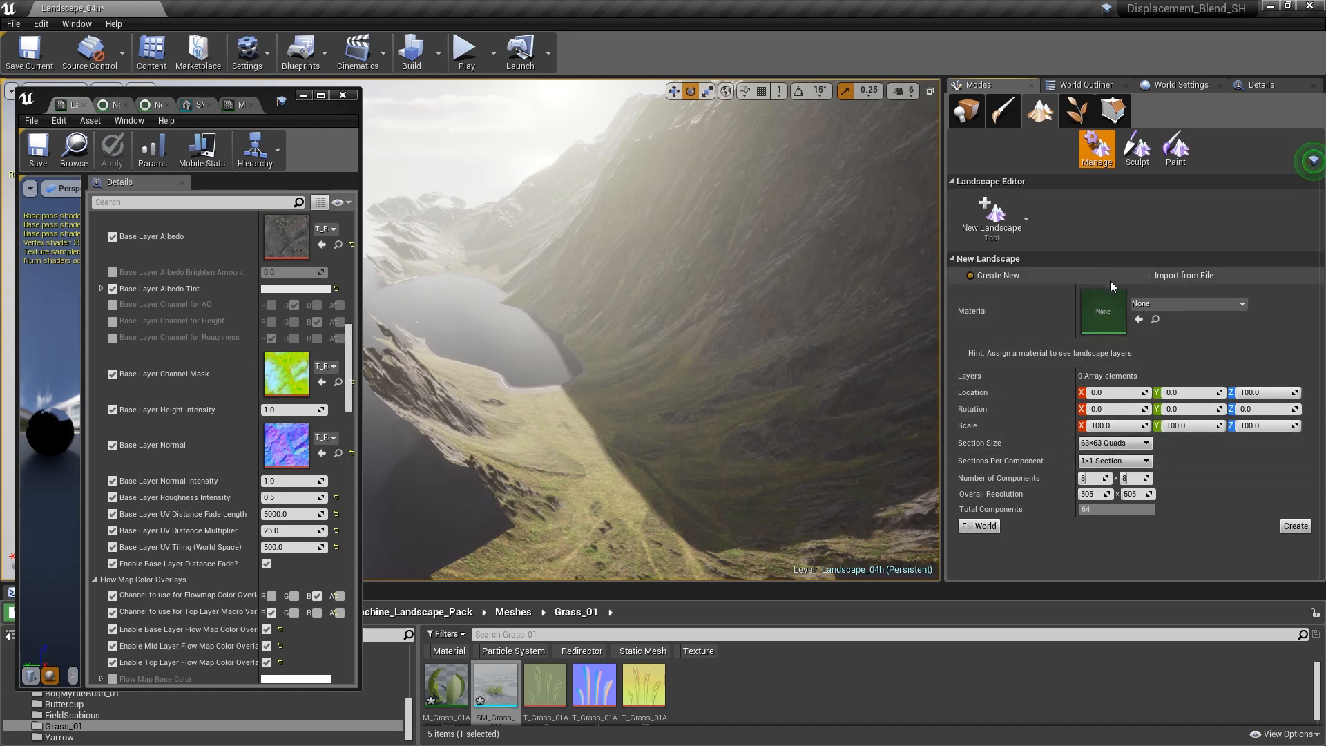
{"action": "key", "text": "s"}
{"action": "right_click_drag", "start_coordinate": [785, 384], "coordinate": [813, 339]}
{"action": "key", "text": "w"}
{"action": "key", "text": "s"}
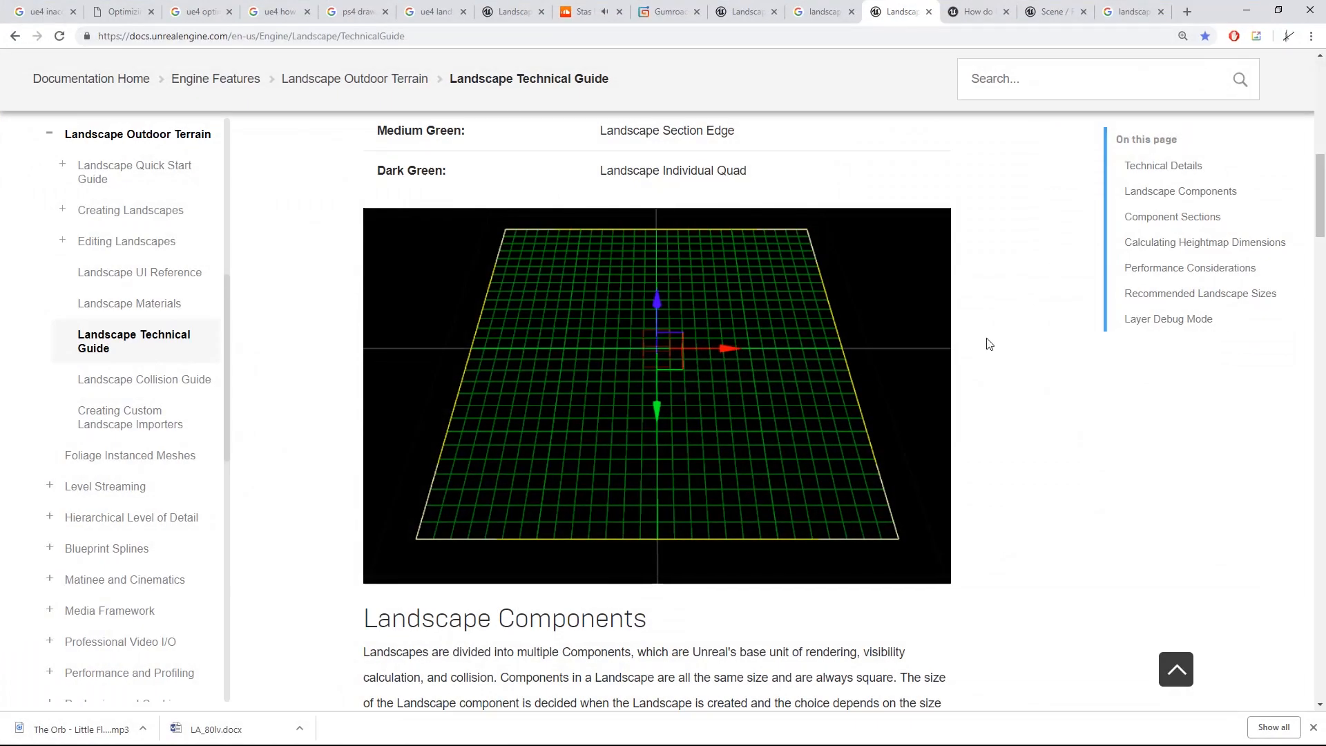
- Switch to the browser and read the Component Sections and Recommended Landscape Sizes parts of the Landscape Technical Guide
{"action": "scroll", "coordinate": [989, 344], "scroll_direction": "down", "scroll_amount": 15}
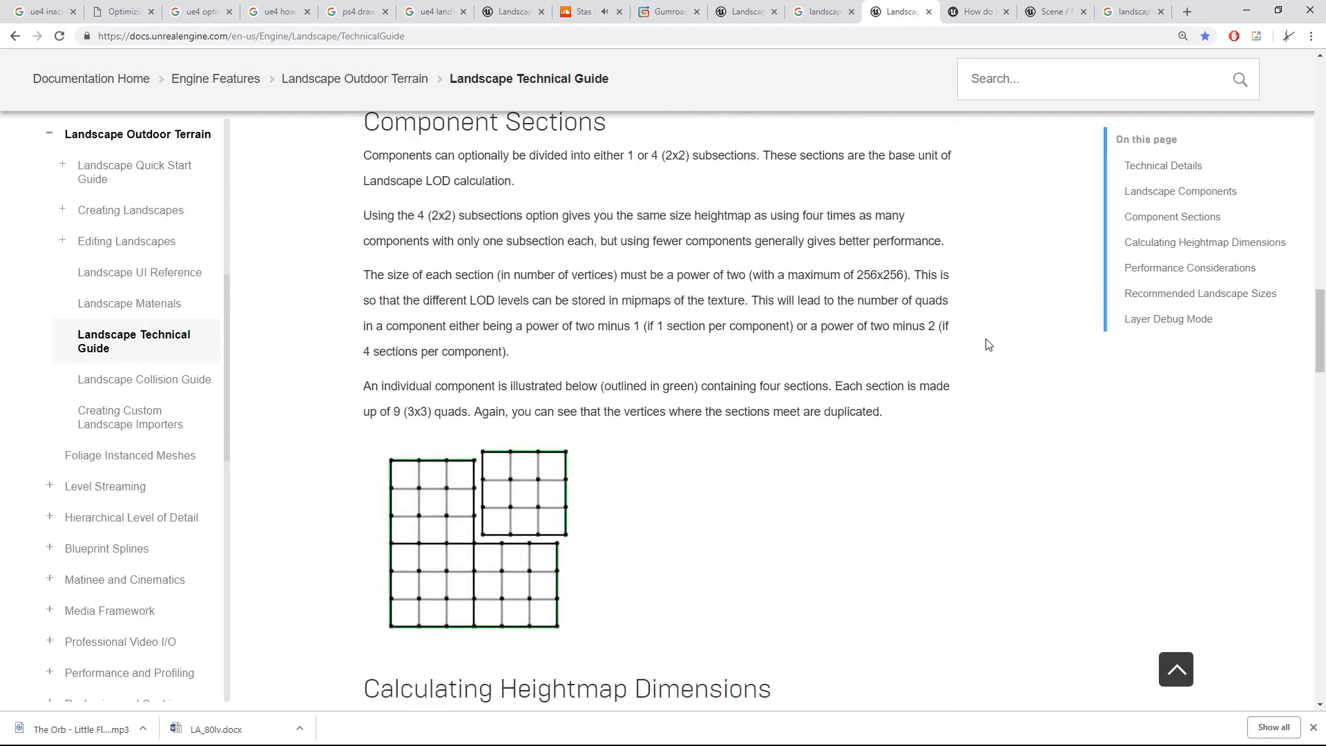
{"action": "scroll", "coordinate": [988, 345], "scroll_direction": "down", "scroll_amount": 20}
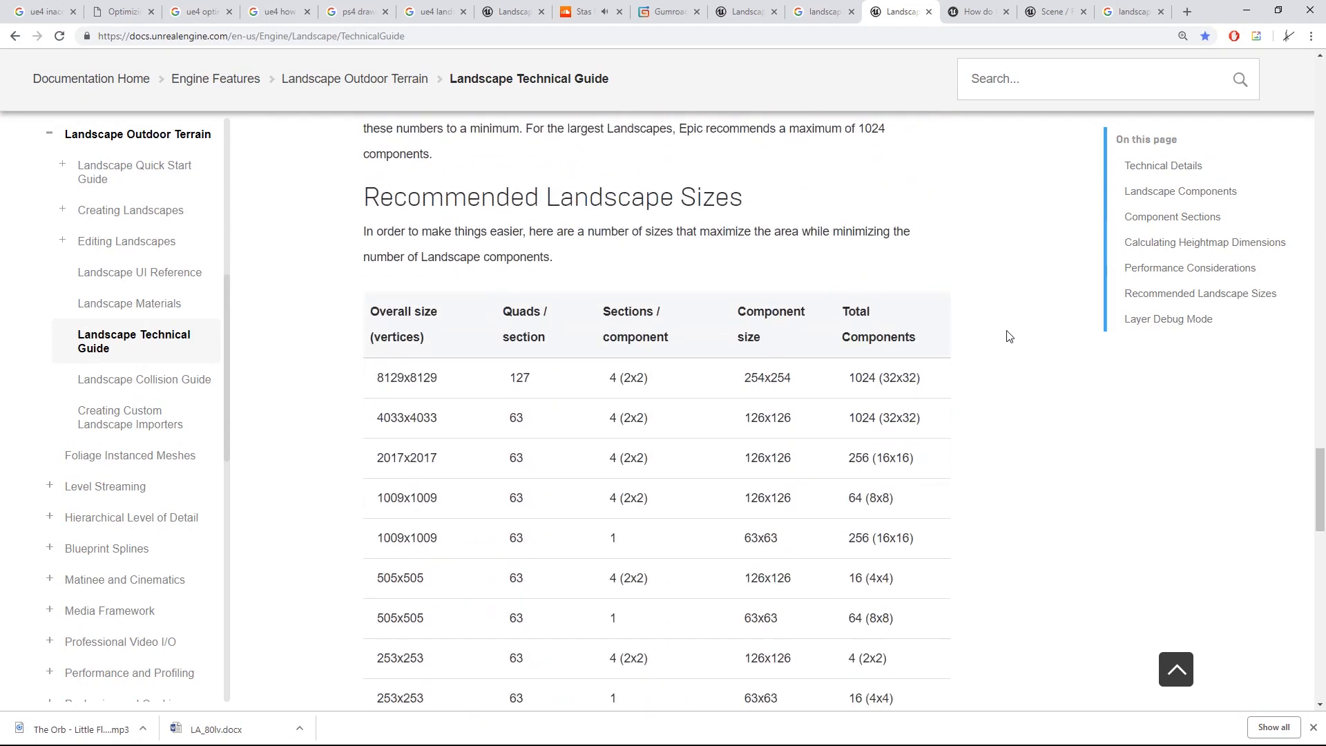
{"action": "middle_click_drag", "start_coordinate": [1059, 286], "coordinate": [1057, 323]}
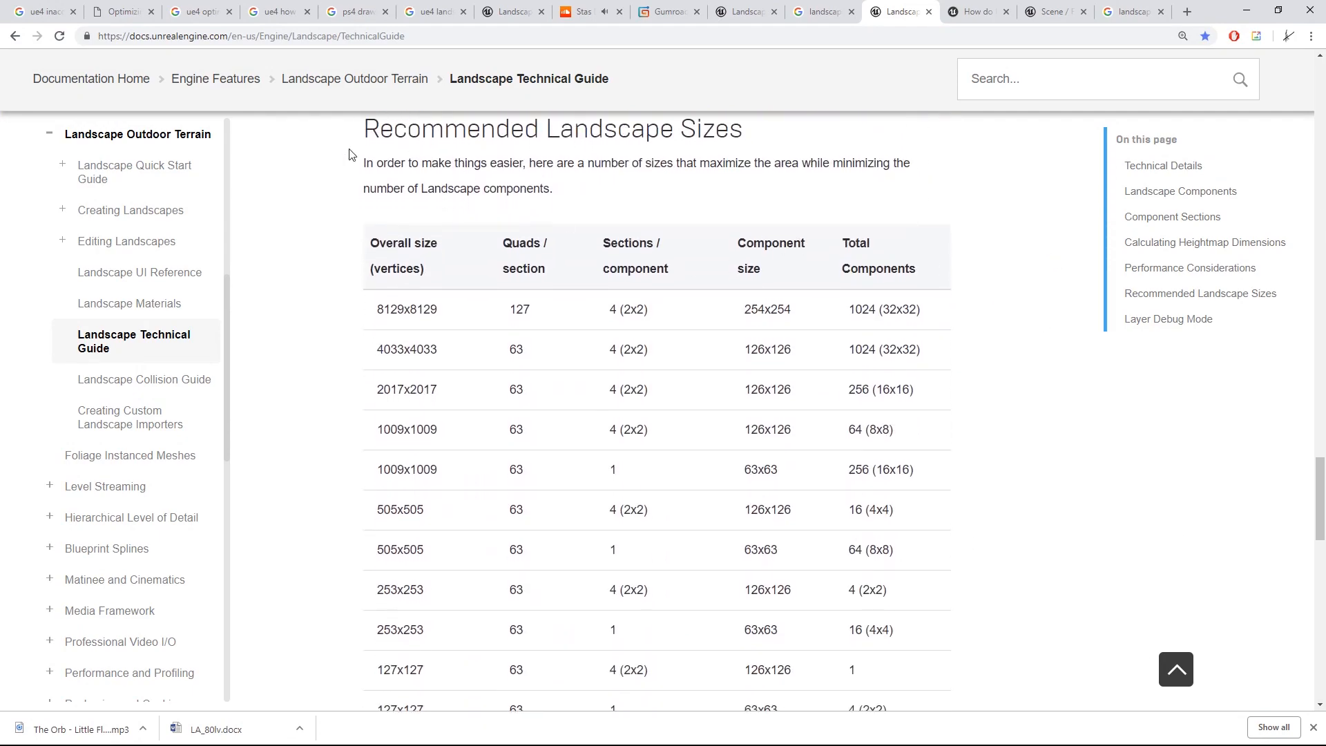
{"action": "middle_click_drag", "start_coordinate": [1038, 266], "coordinate": [1030, 304]}
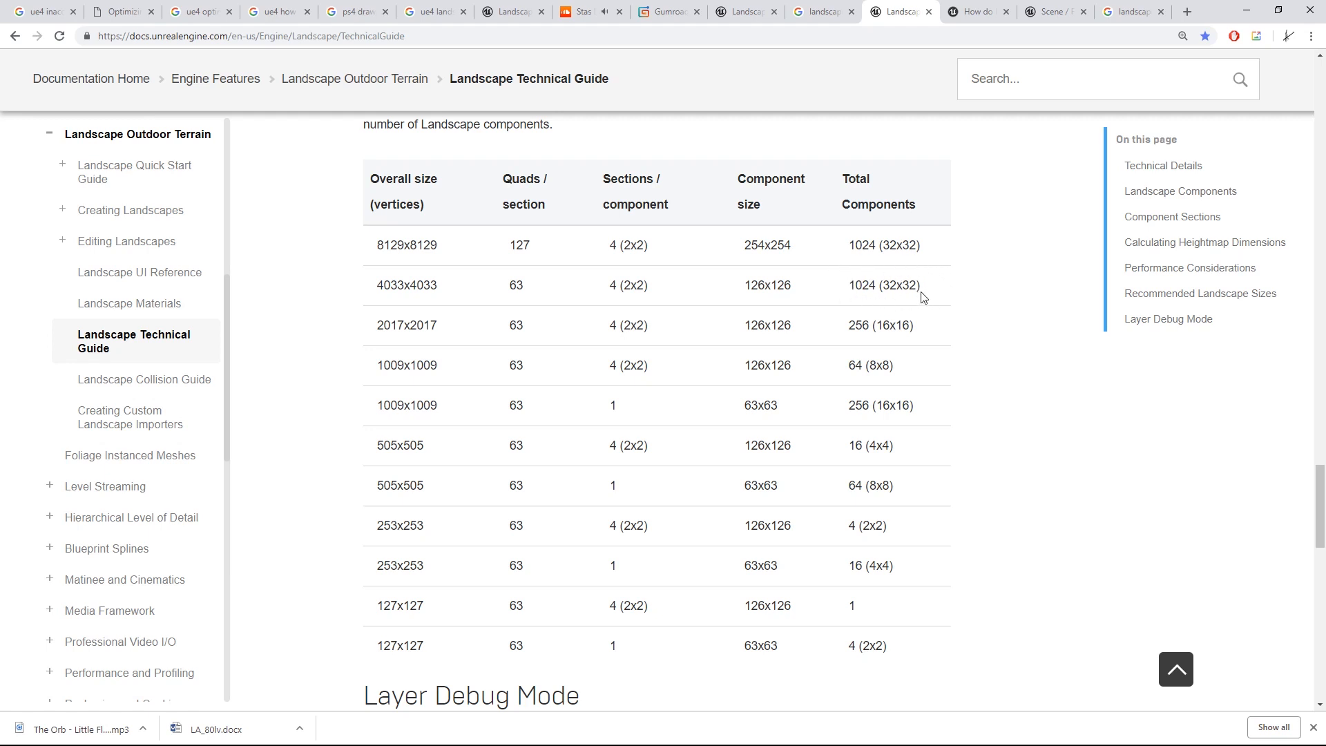
- Return to the Unreal Editor and look closer at the lake and the steep mountainside
{"action": "key", "text": "alt+Tab"}
{"action": "right_click_drag", "start_coordinate": [886, 265], "coordinate": [777, 290]}
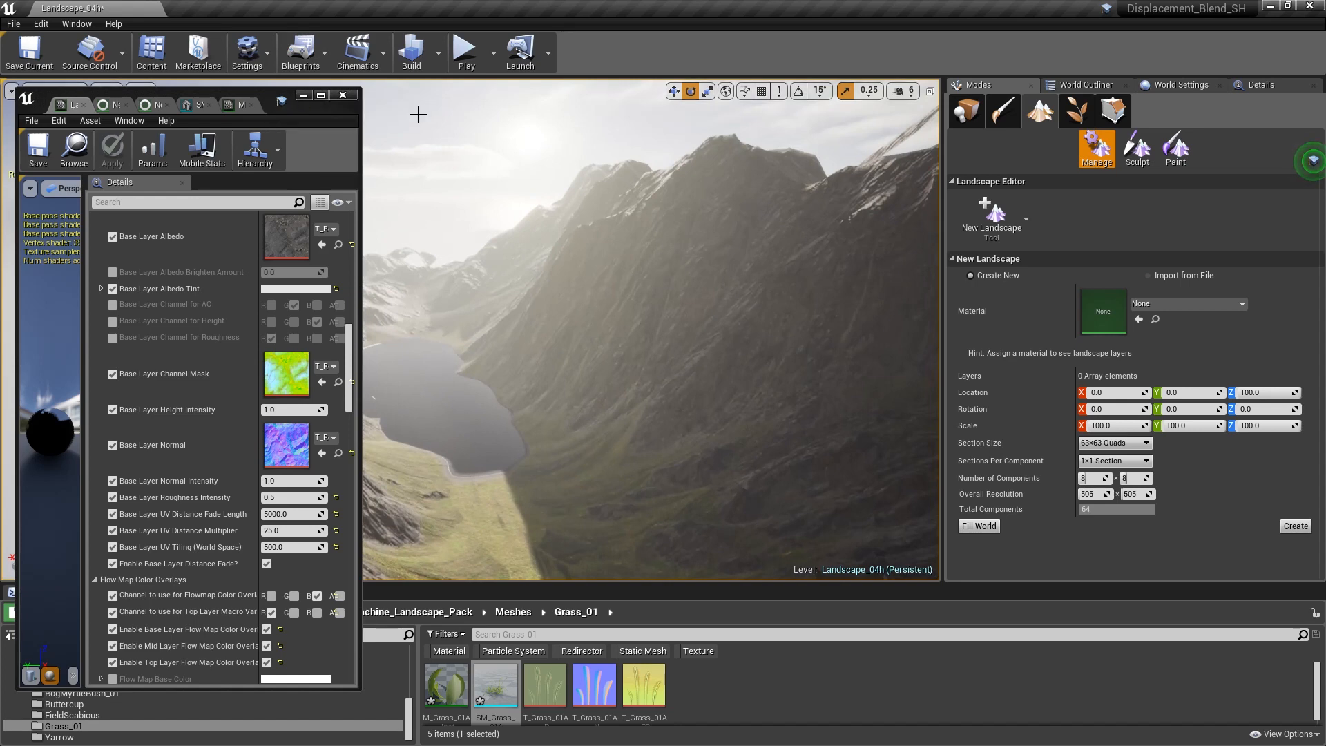
{"action": "right_click_drag", "start_coordinate": [668, 331], "coordinate": [723, 284]}
{"action": "key", "text": "w"}
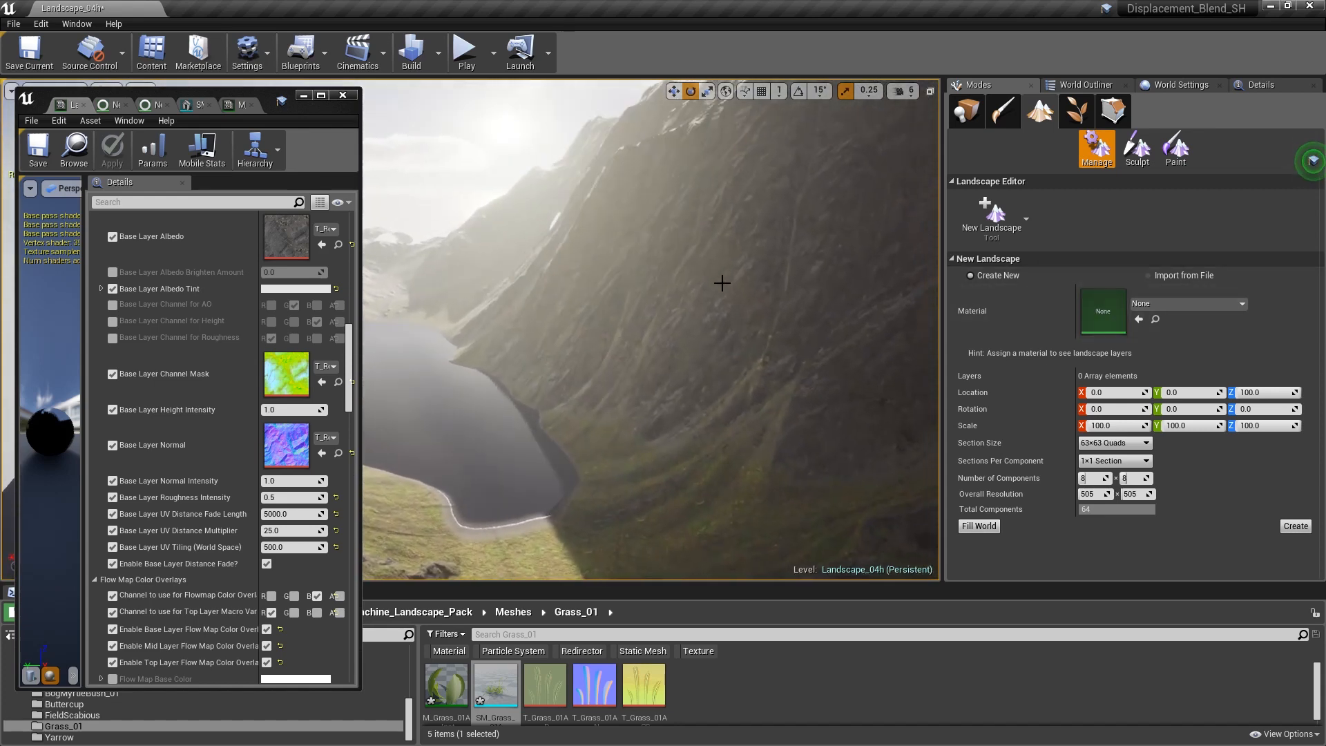
- Recheck the recommended sizes table in the browser and minimize the material instance window in the Unreal Editor
{"action": "key", "text": "alt+Tab"}
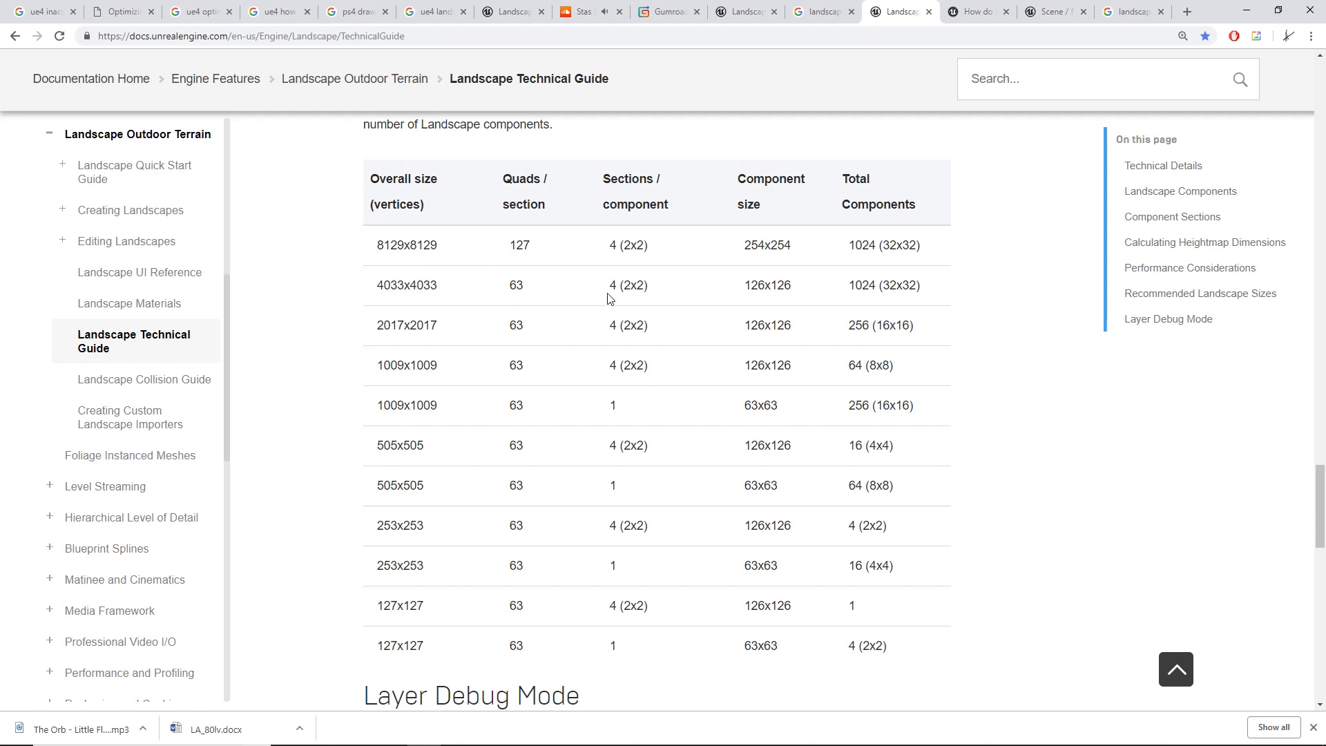
{"action": "key", "text": "alt+Tab"}
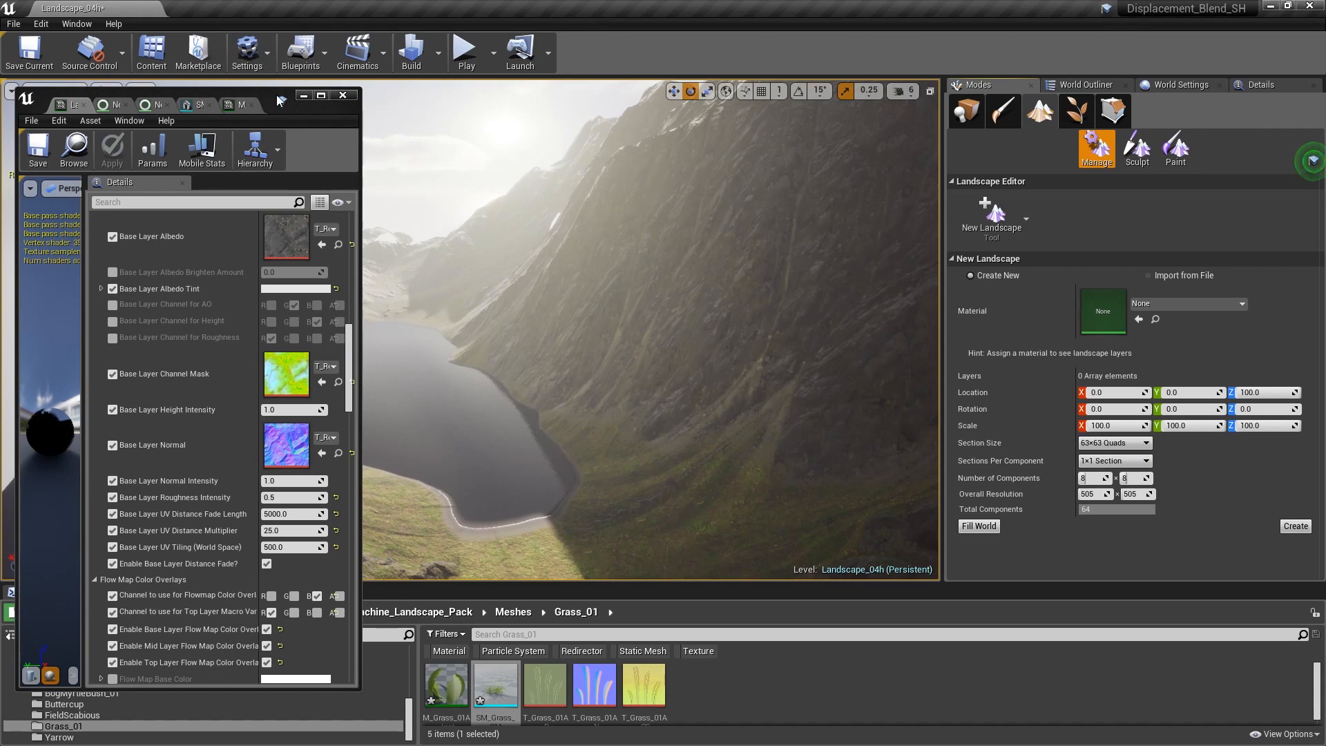
{"action": "left_click", "coordinate": [304, 96]}
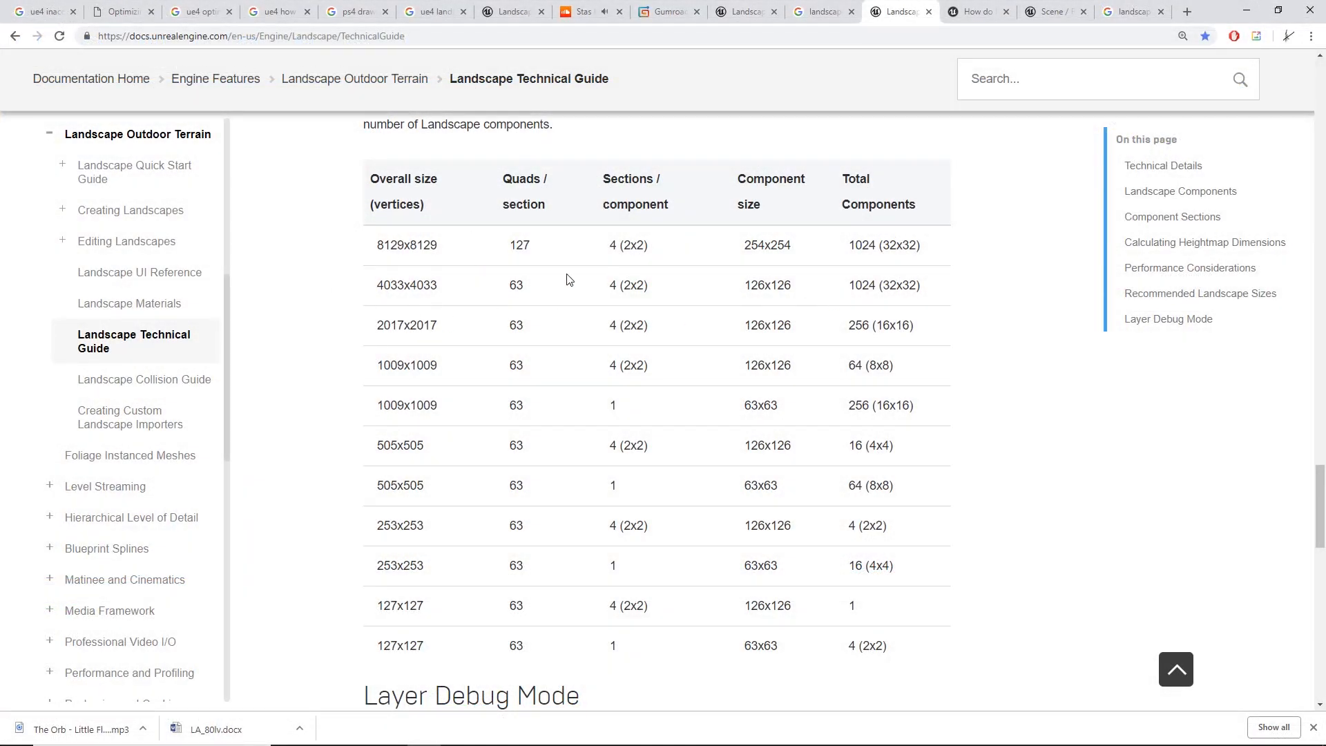
{"action": "key", "text": "alt+Tab"}
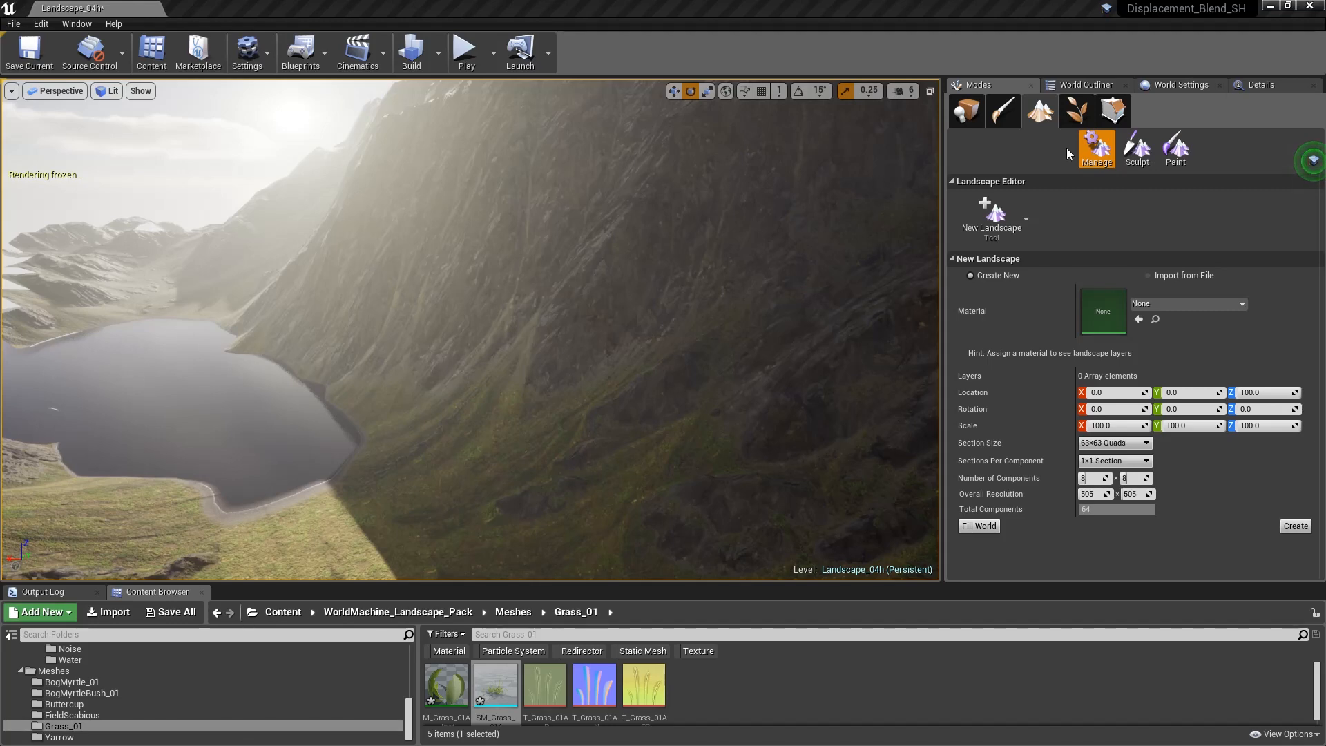
- Switch the landscape tool to Change Component Size and look through the available section sizes
{"action": "left_click", "coordinate": [984, 232]}
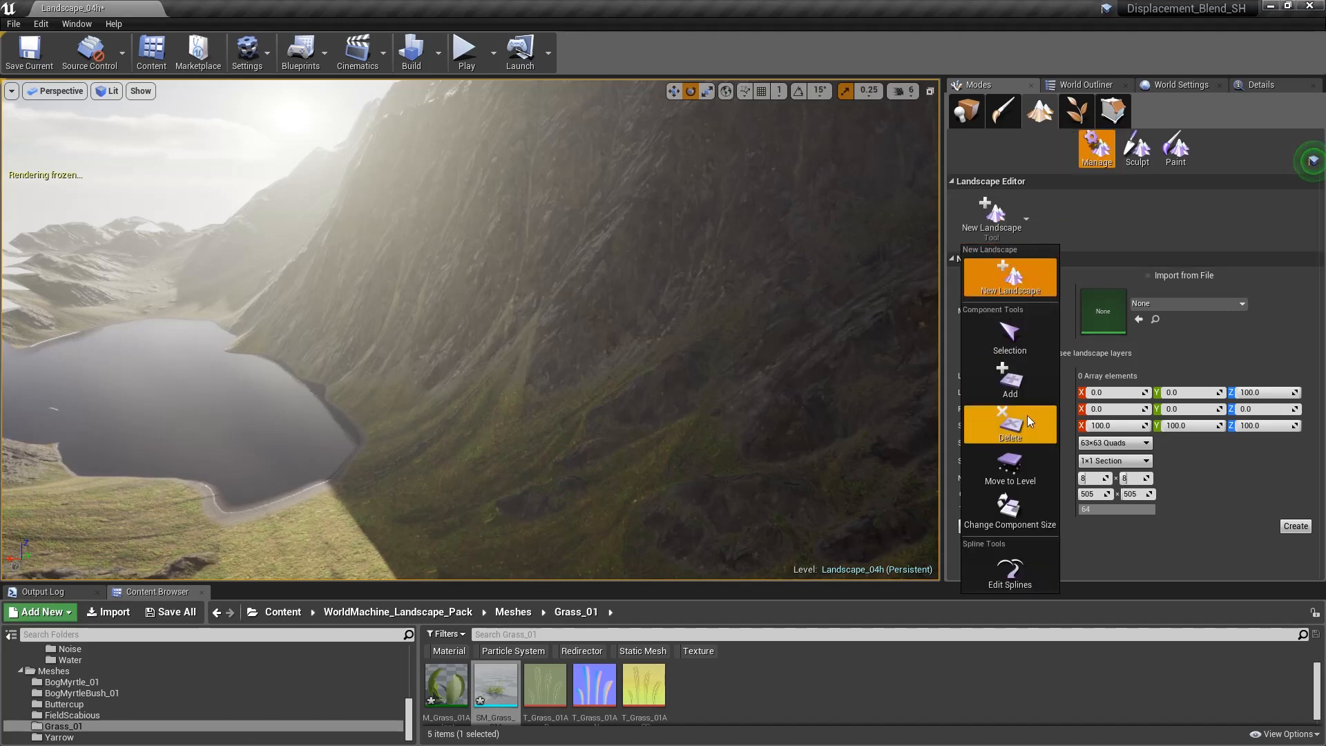
{"action": "left_click", "coordinate": [1010, 519]}
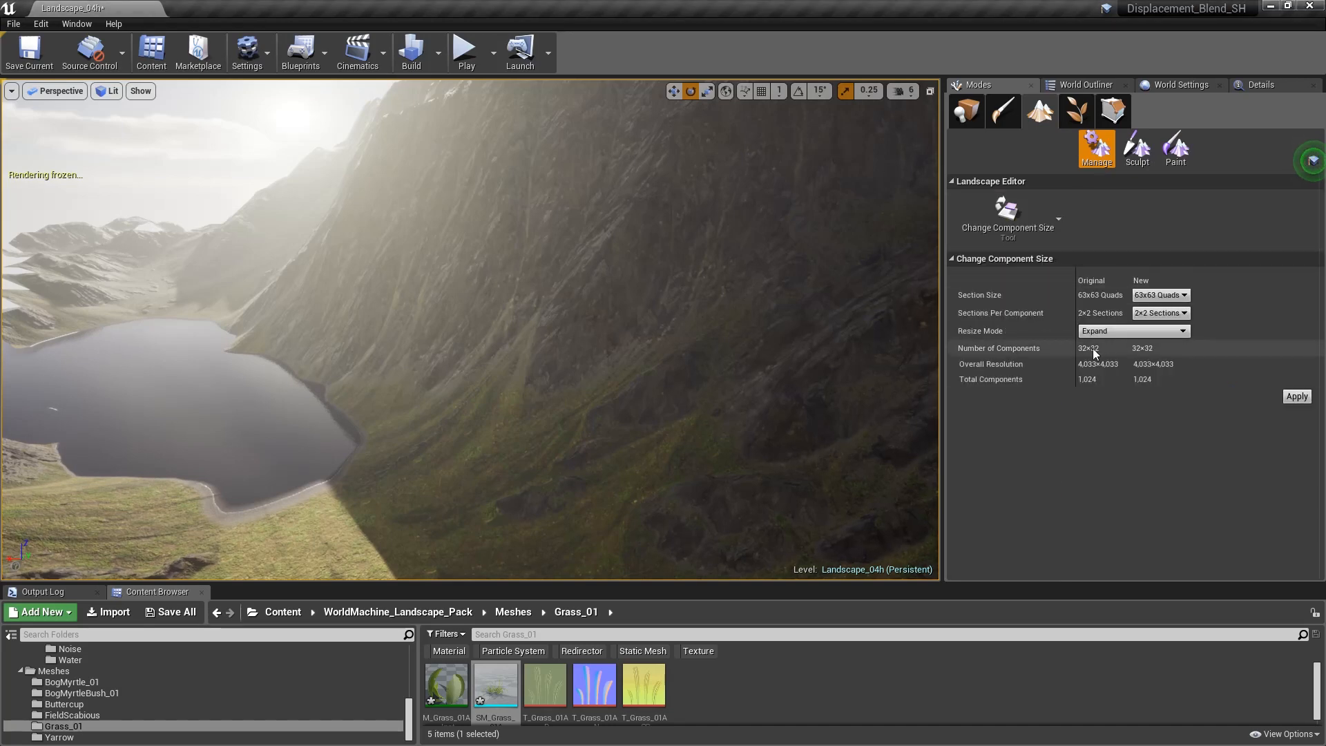
{"action": "left_click", "coordinate": [1164, 297]}
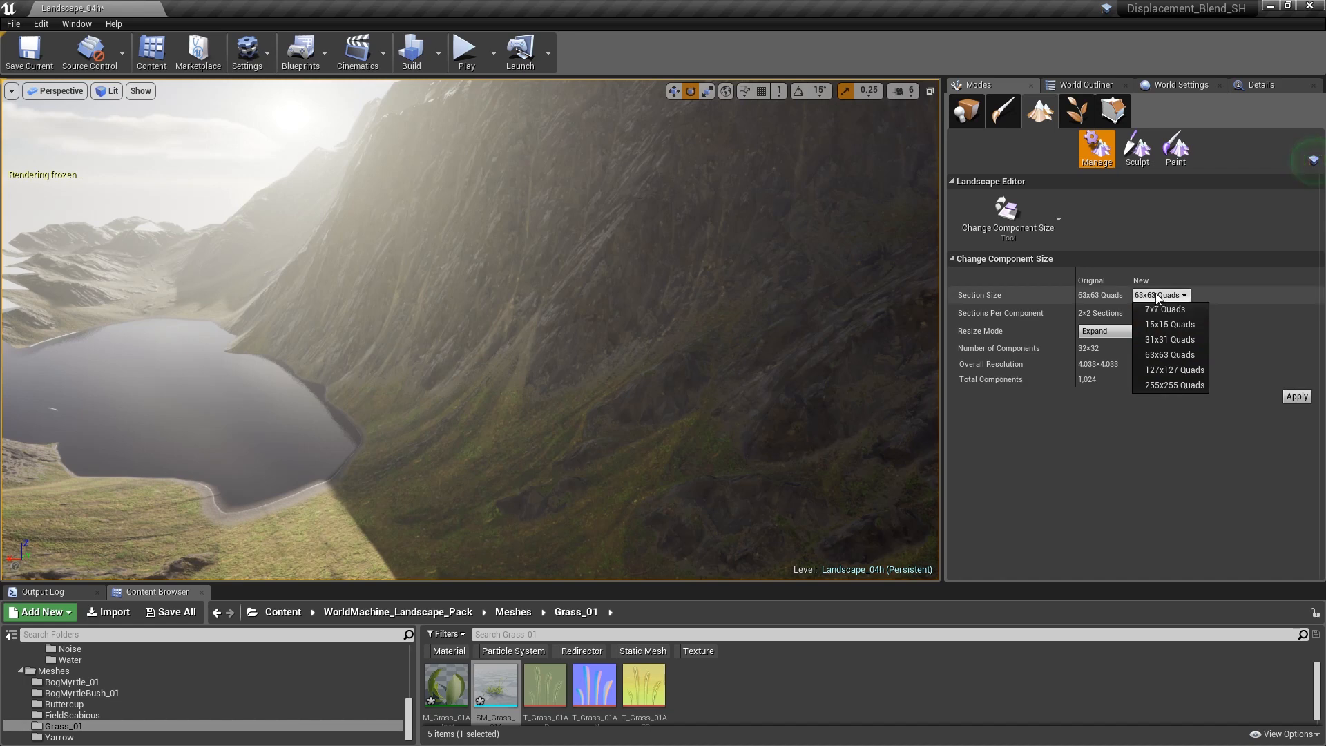
{"action": "left_click", "coordinate": [1067, 378]}
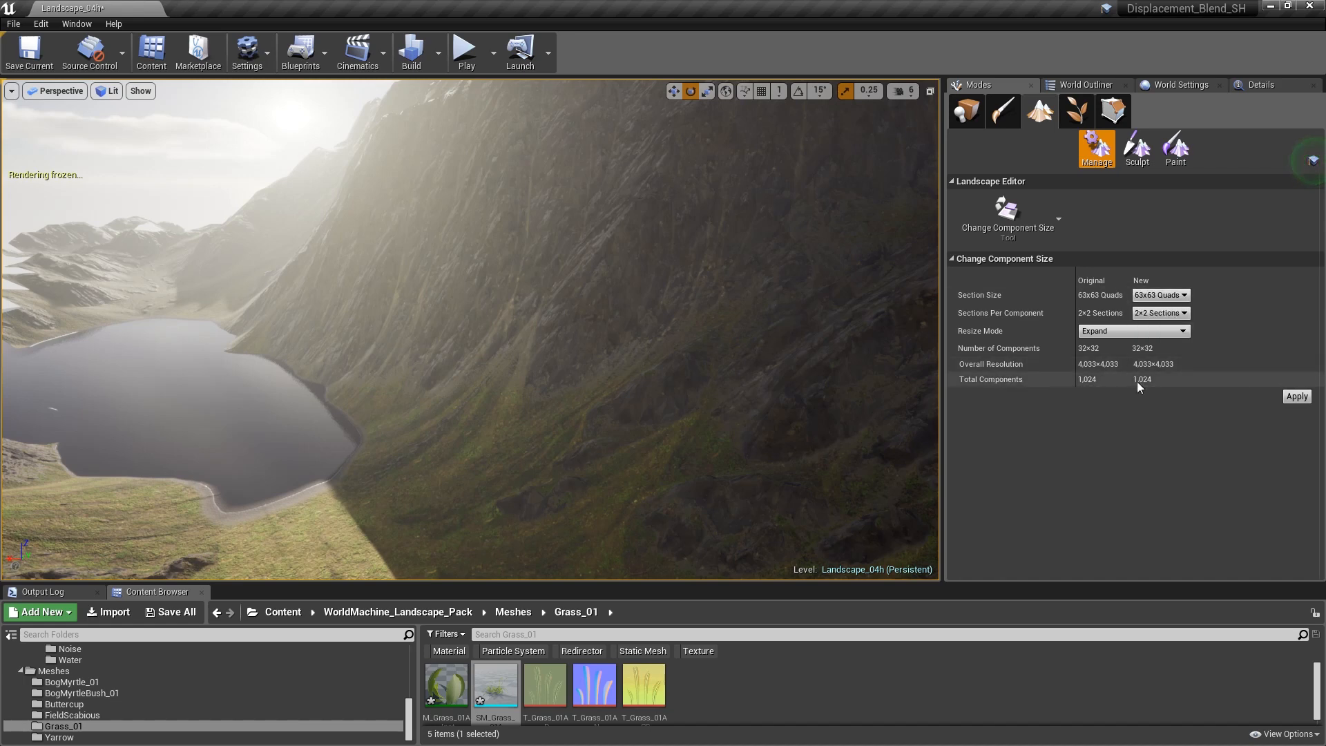
- Preview the total components with a new section size of 7x7 Quads, and set it to 255x255 Quads without applying
{"action": "left_click", "coordinate": [1179, 296]}
{"action": "key", "text": "Escape"}
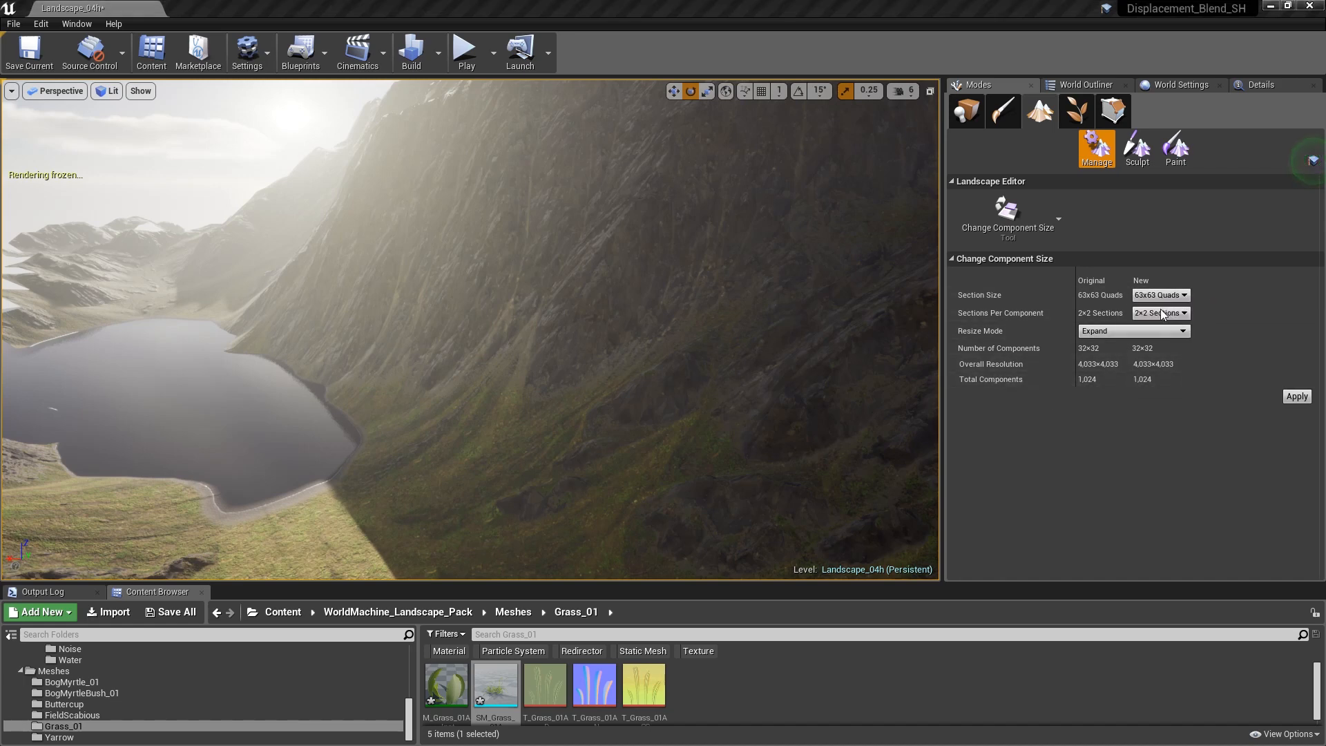
{"action": "left_click", "coordinate": [1162, 310]}
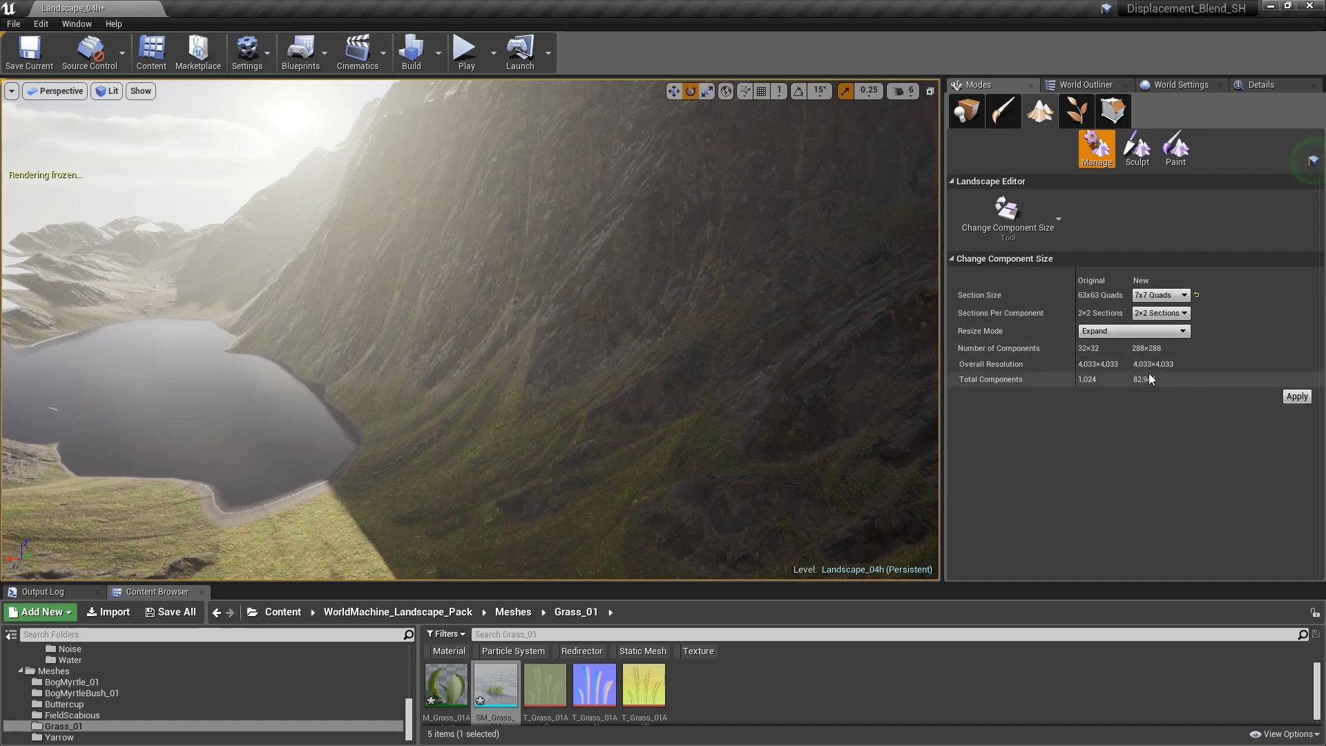
{"action": "left_click", "coordinate": [1167, 295]}
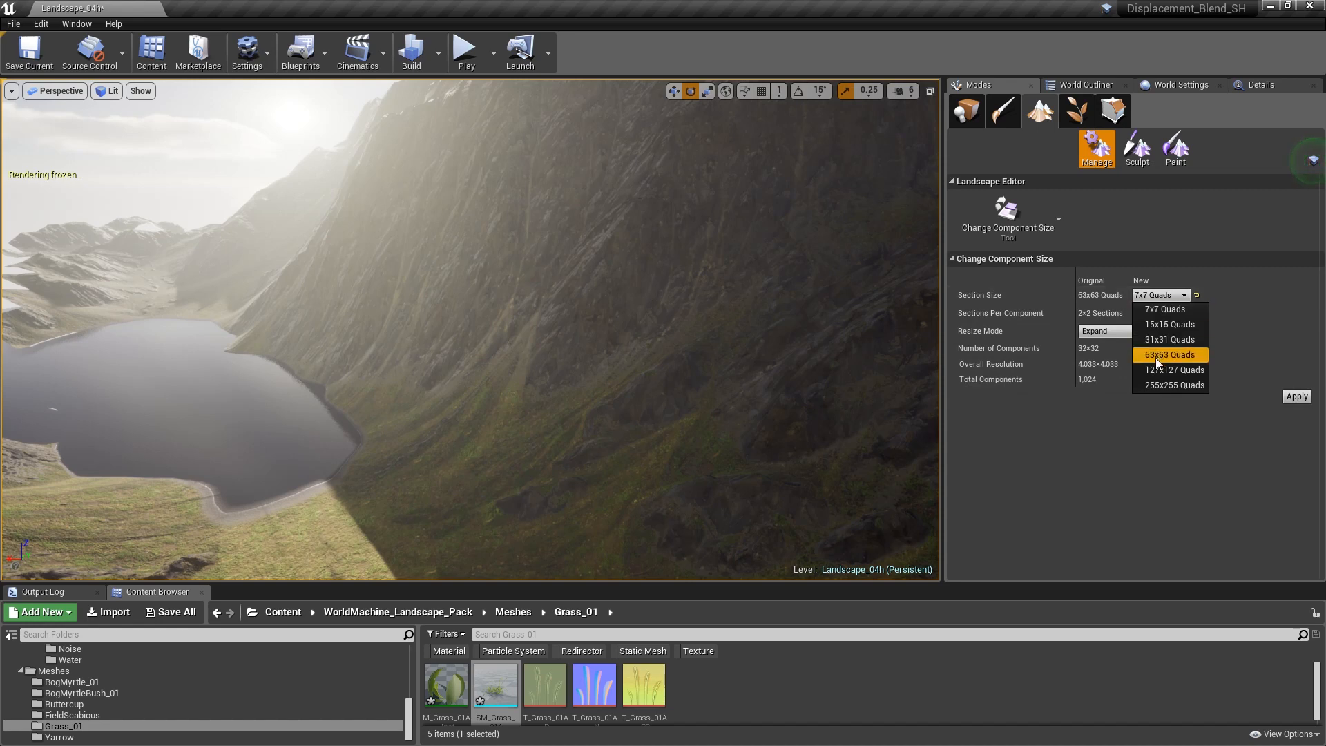
{"action": "left_click", "coordinate": [1162, 387]}
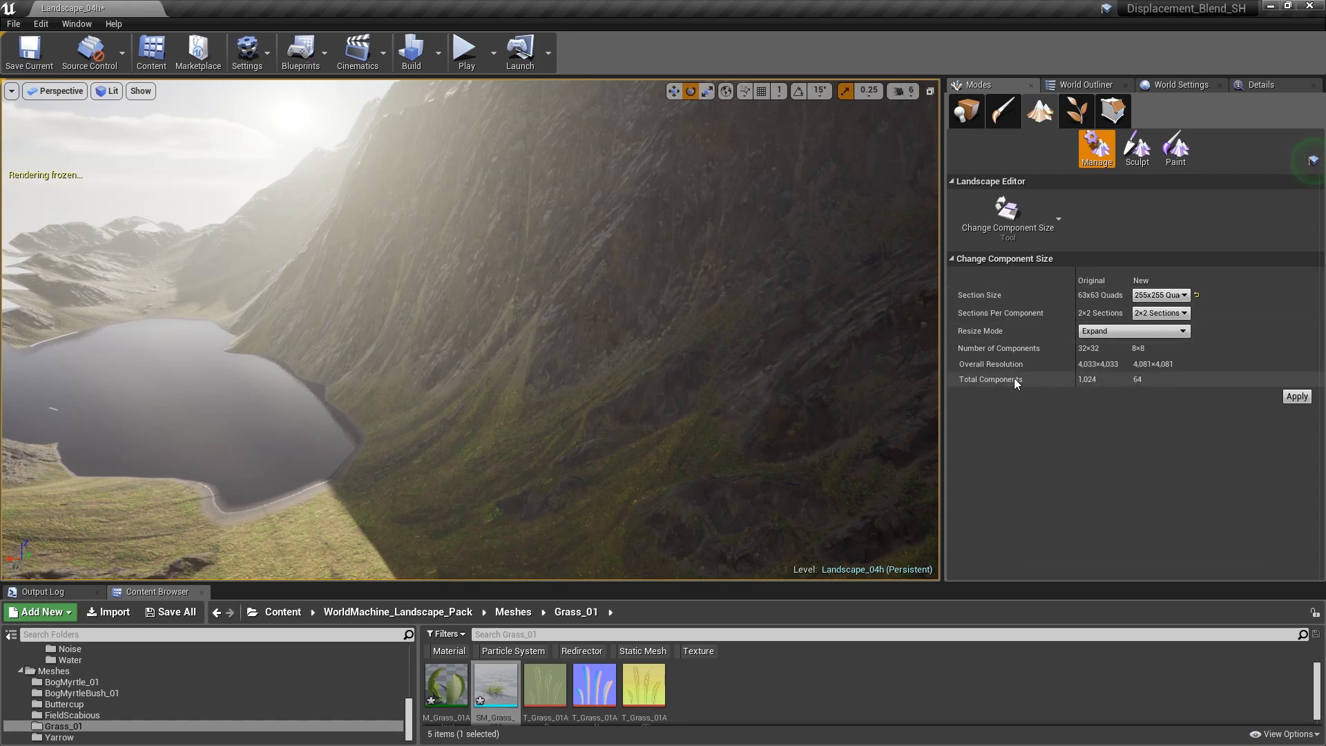
- Pull back over the valley and unfreeze the rendering with the console command freezerendering
{"action": "mouse_move", "coordinate": [463, 280]}
{"action": "right_mouse_down"}
{"action": "mouse_move", "coordinate": [415, 283]}
{"action": "mouse_move", "coordinate": [463, 280]}
{"action": "right_mouse_up"}
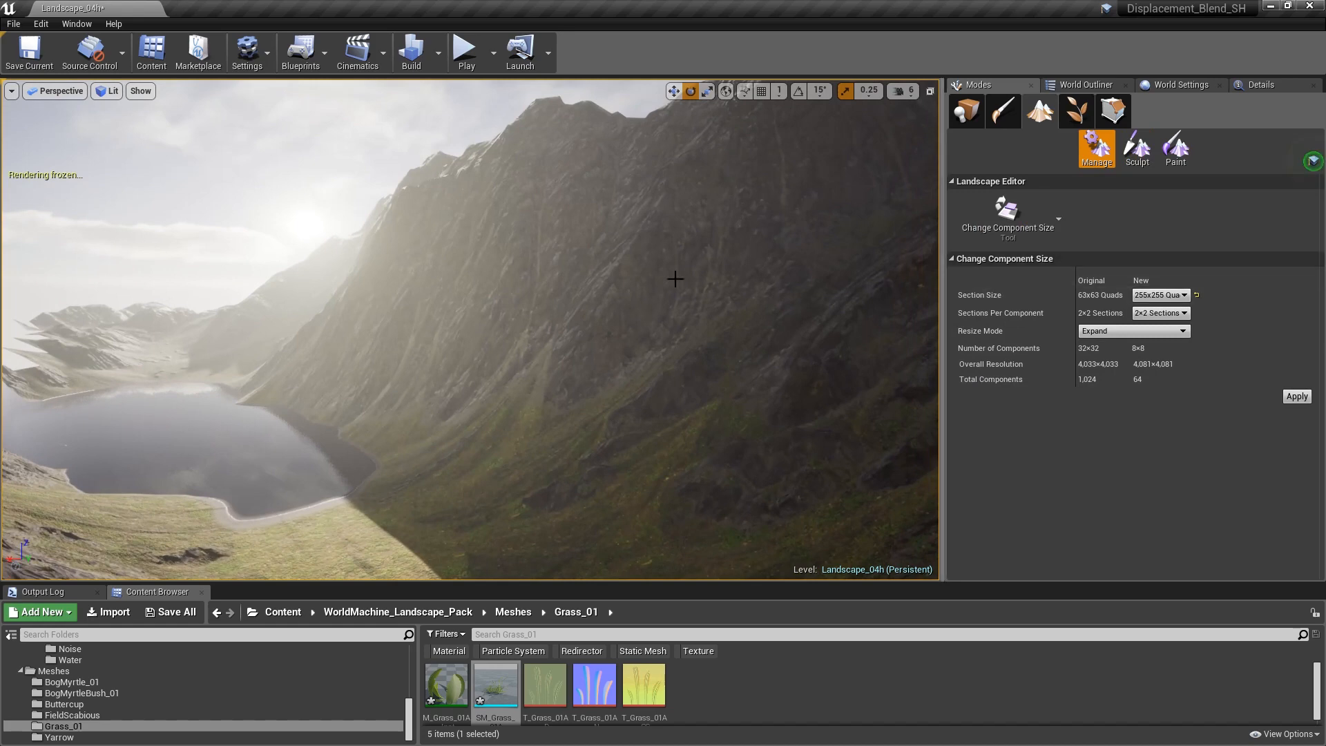
{"action": "right_click_drag", "start_coordinate": [675, 278], "coordinate": [818, 203]}
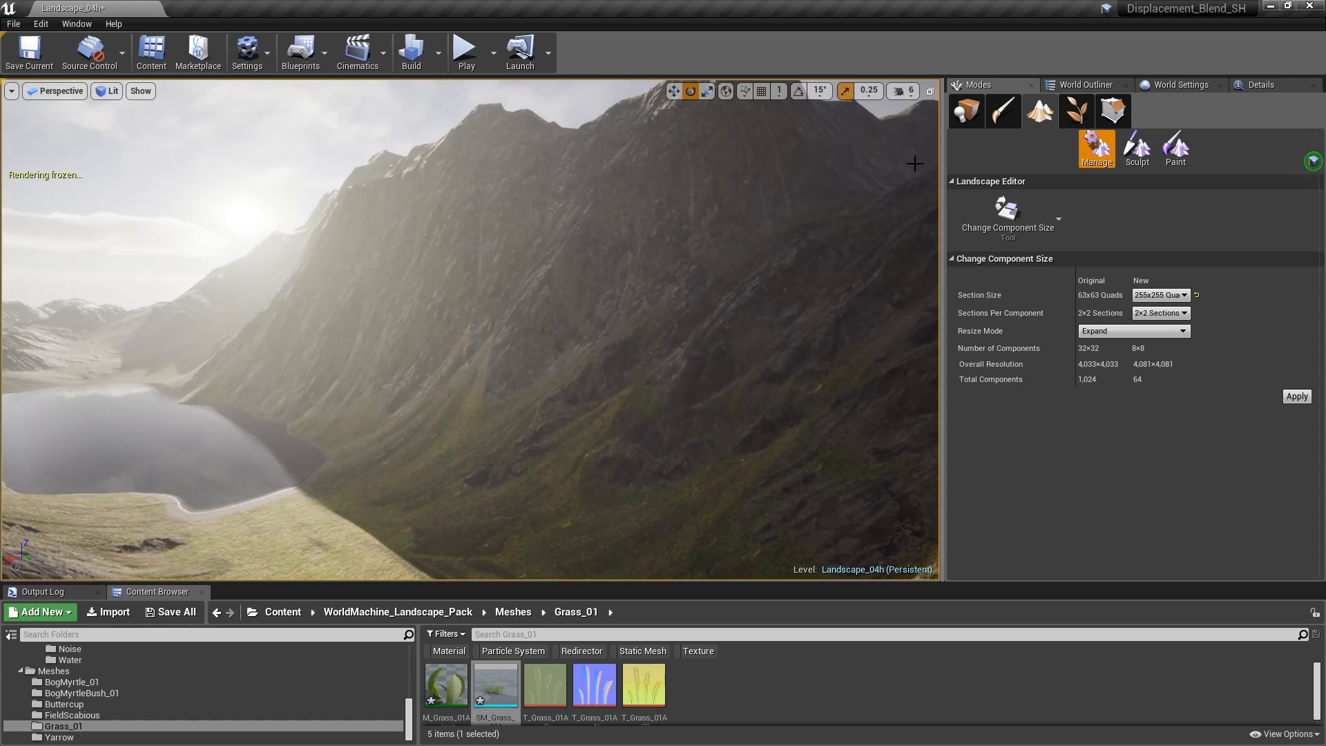
{"action": "scroll", "coordinate": [545, 287], "scroll_direction": "down", "scroll_amount": 5}
{"action": "right_click_drag", "start_coordinate": [536, 279], "coordinate": [487, 293]}
{"action": "key", "text": "grave"}
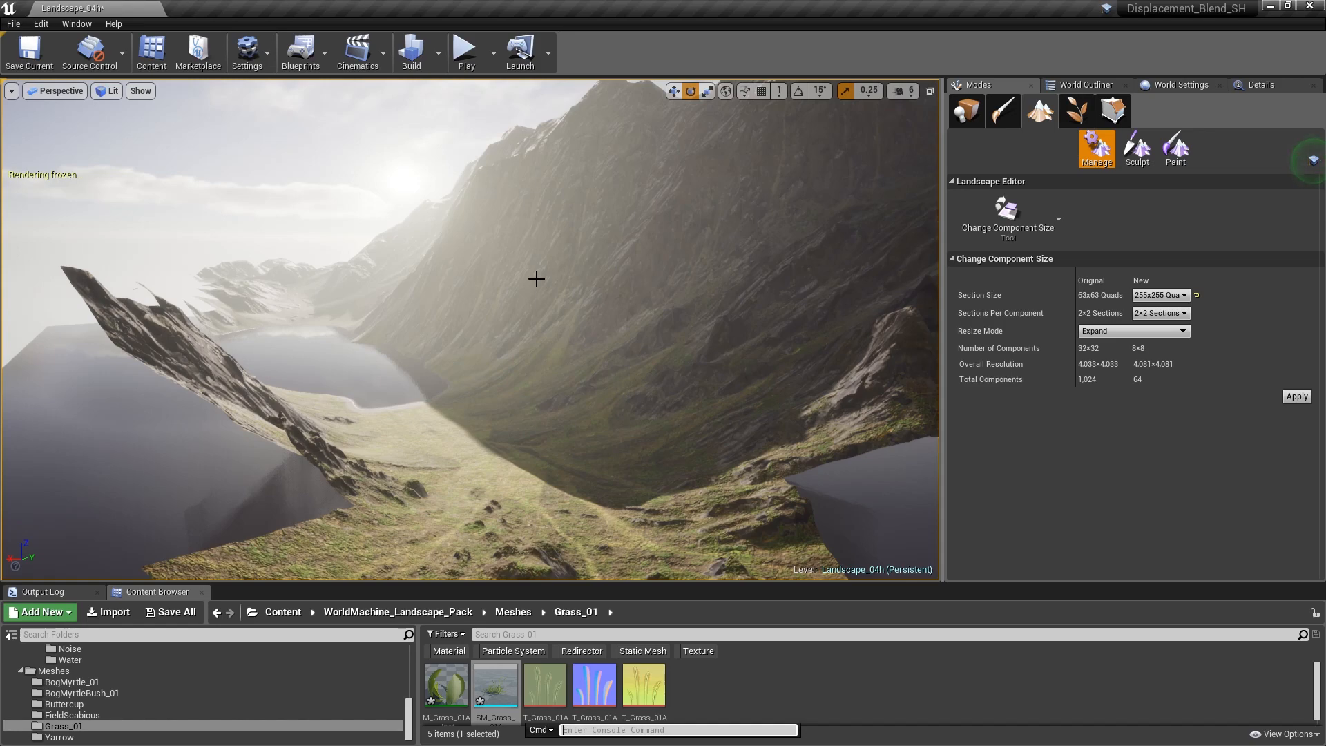
{"action": "type", "text": "freezerendering"}
{"action": "key", "text": "Return"}
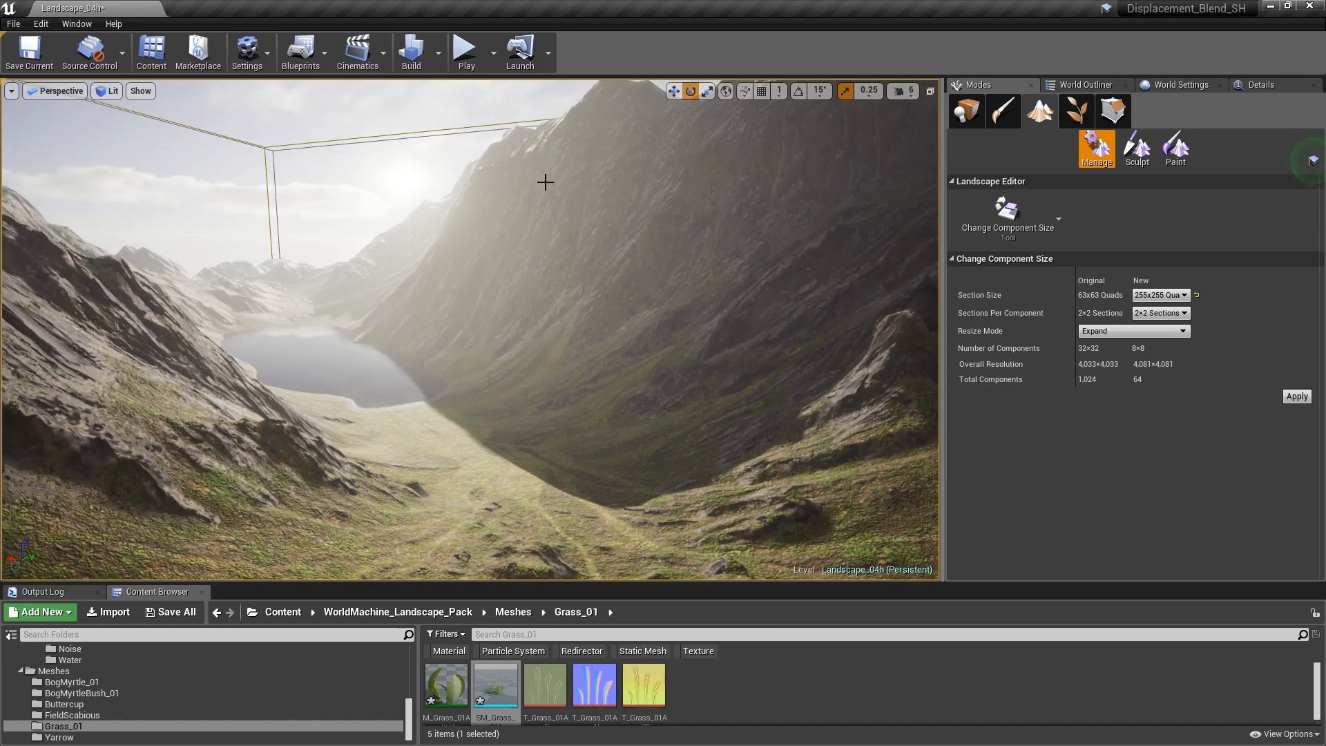
- Turn on game view to hide the editor overlays and switch from landscape mode to Place mode
{"action": "right_click_drag", "start_coordinate": [627, 233], "coordinate": [708, 286]}
{"action": "key", "text": "g"}
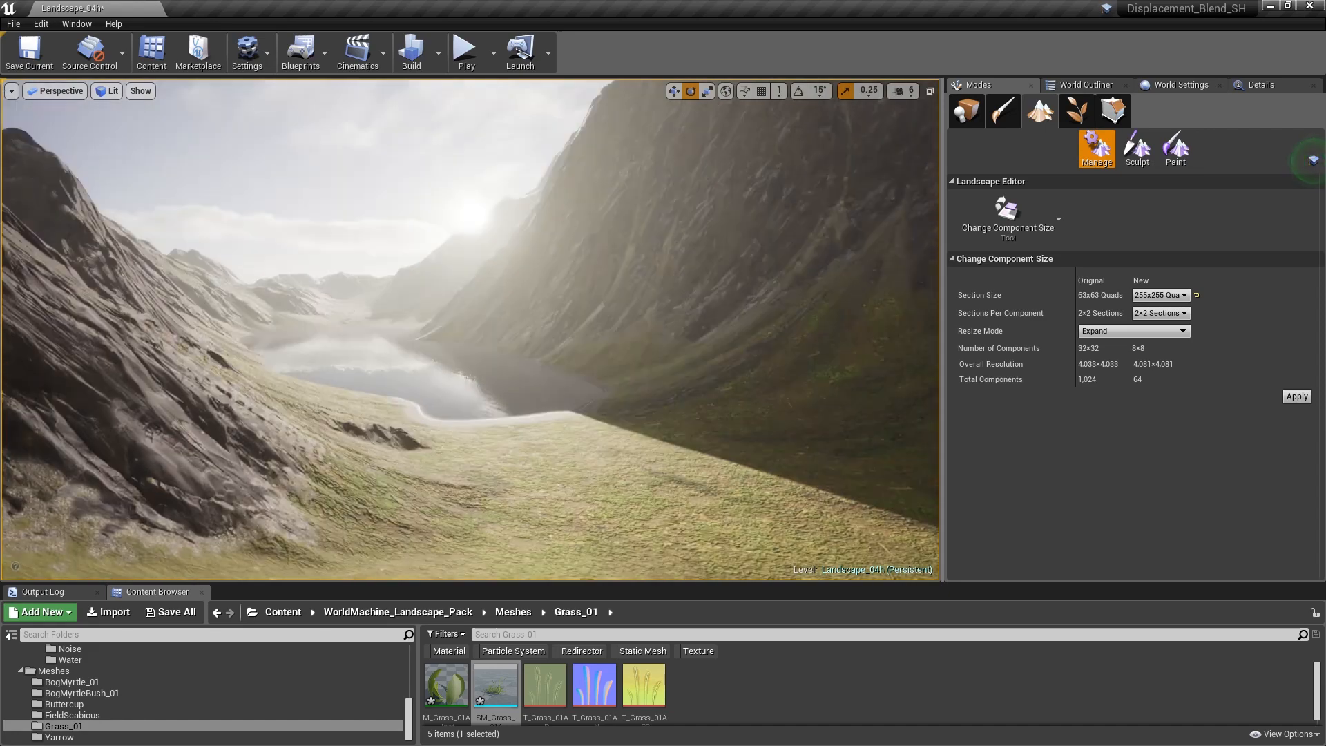
{"action": "right_click_drag", "start_coordinate": [469, 331], "coordinate": [552, 338]}
{"action": "right_click_drag", "start_coordinate": [553, 339], "coordinate": [624, 334]}
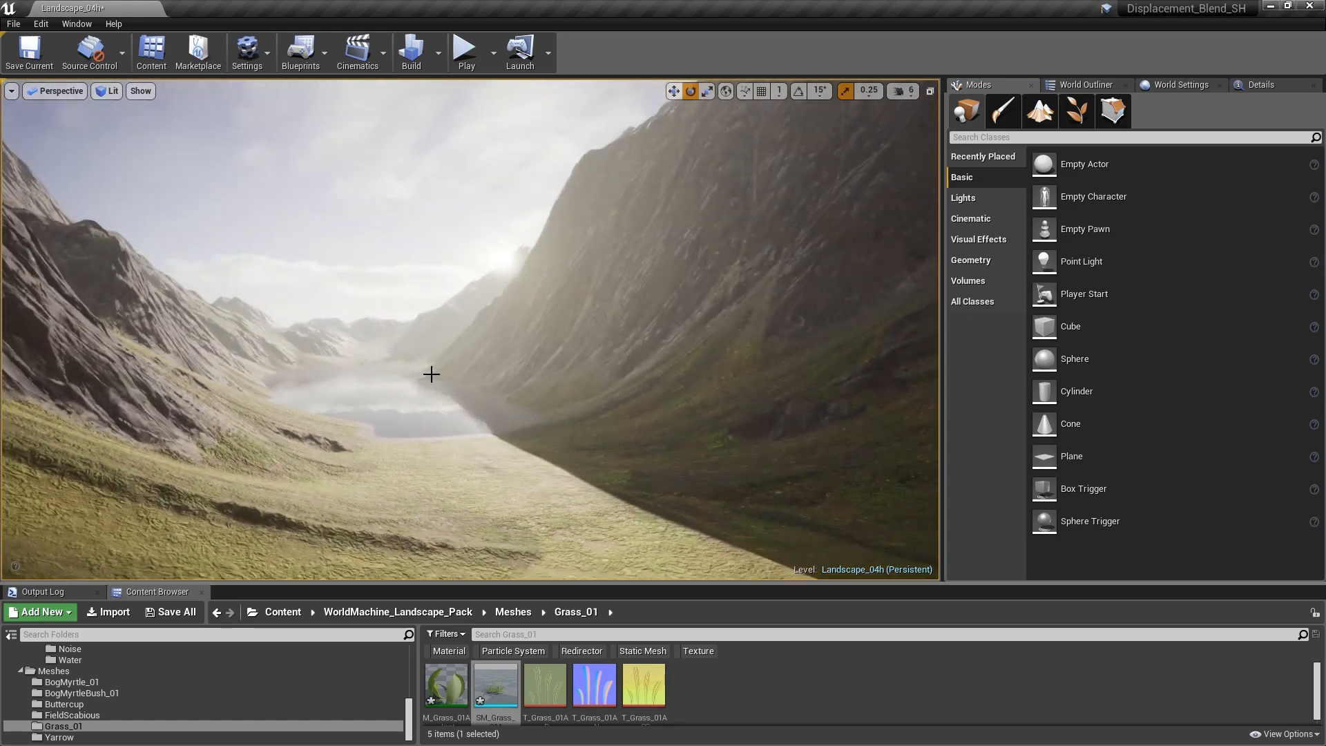
- View the lake valley, mountainside and flower meadow from higher up and at ground level
{"action": "mouse_move", "coordinate": [517, 353]}
{"action": "right_mouse_down"}
{"action": "mouse_move", "coordinate": [532, 415]}
{"action": "mouse_move", "coordinate": [521, 359]}
{"action": "mouse_move", "coordinate": [528, 407]}
{"action": "mouse_move", "coordinate": [535, 360]}
{"action": "right_mouse_up"}
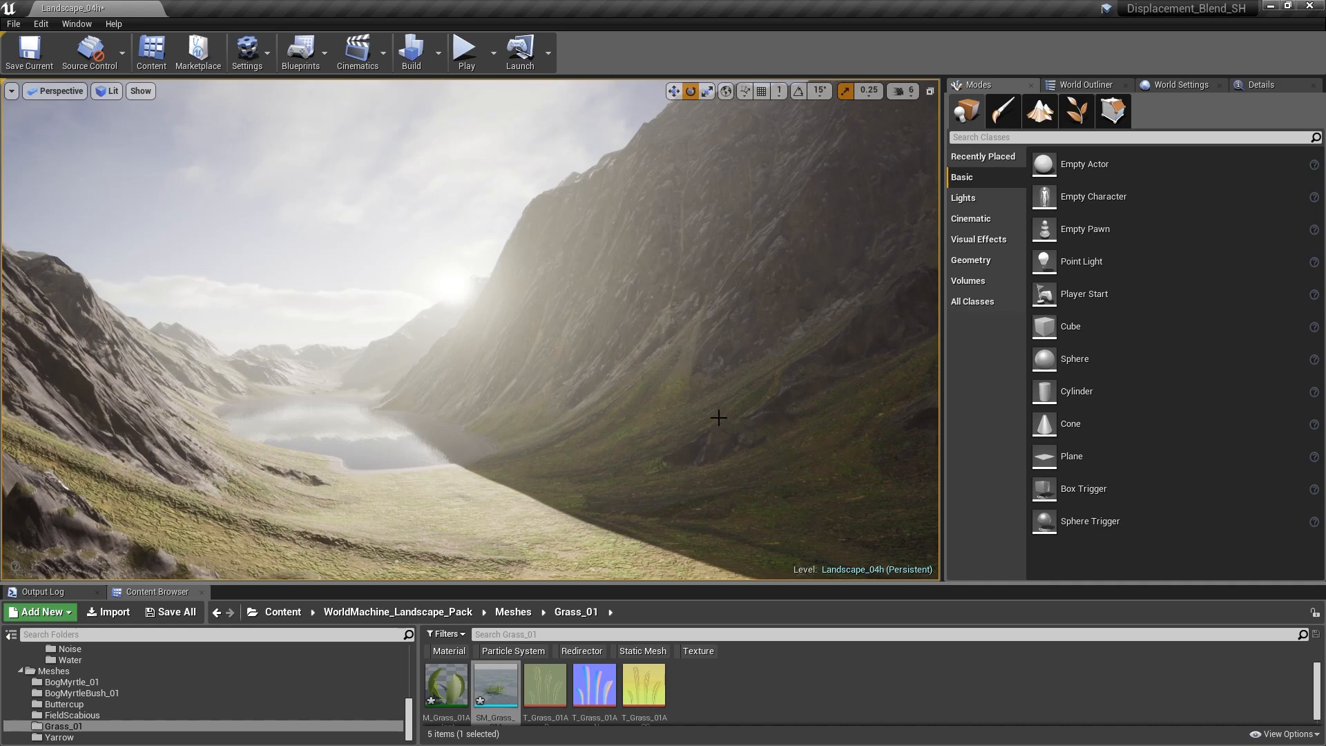
{"action": "right_click_drag", "start_coordinate": [477, 343], "coordinate": [458, 353]}
{"action": "key", "text": "s"}
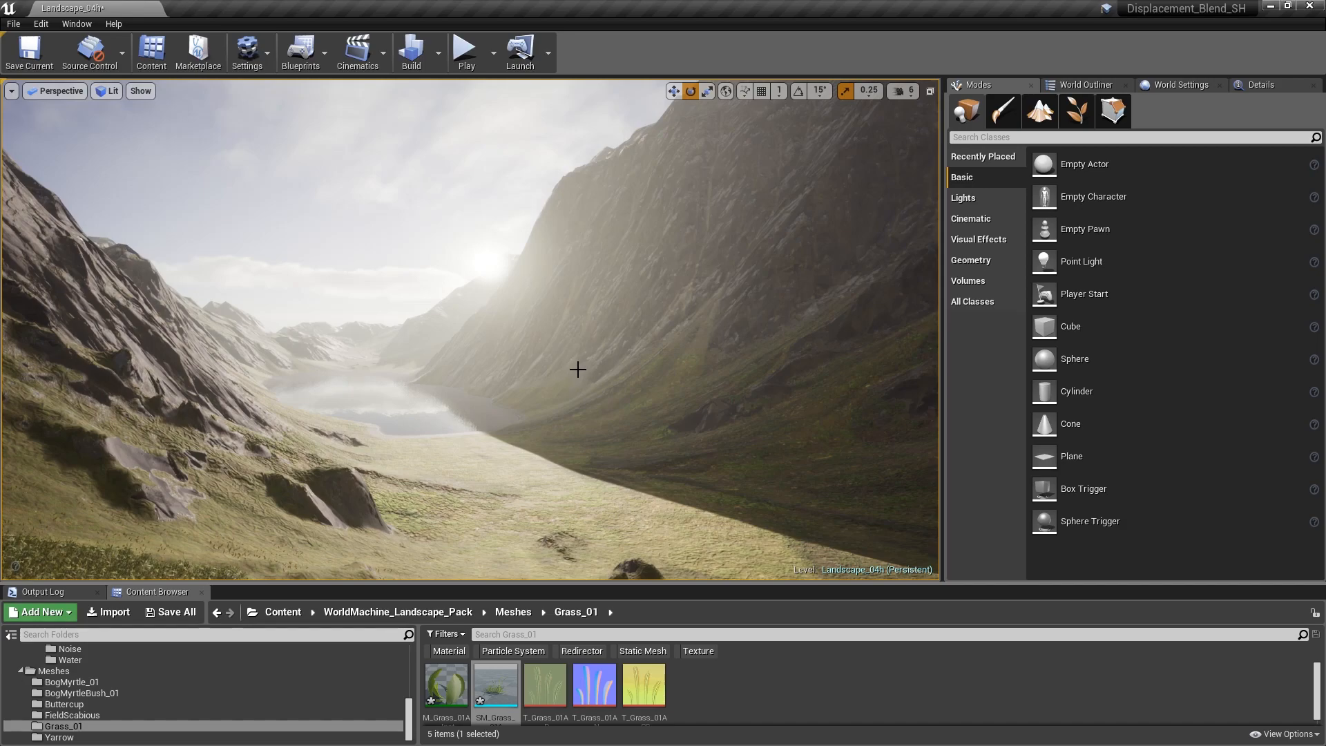
{"action": "key", "text": "w"}
{"action": "right_click_drag", "start_coordinate": [635, 390], "coordinate": [677, 448]}
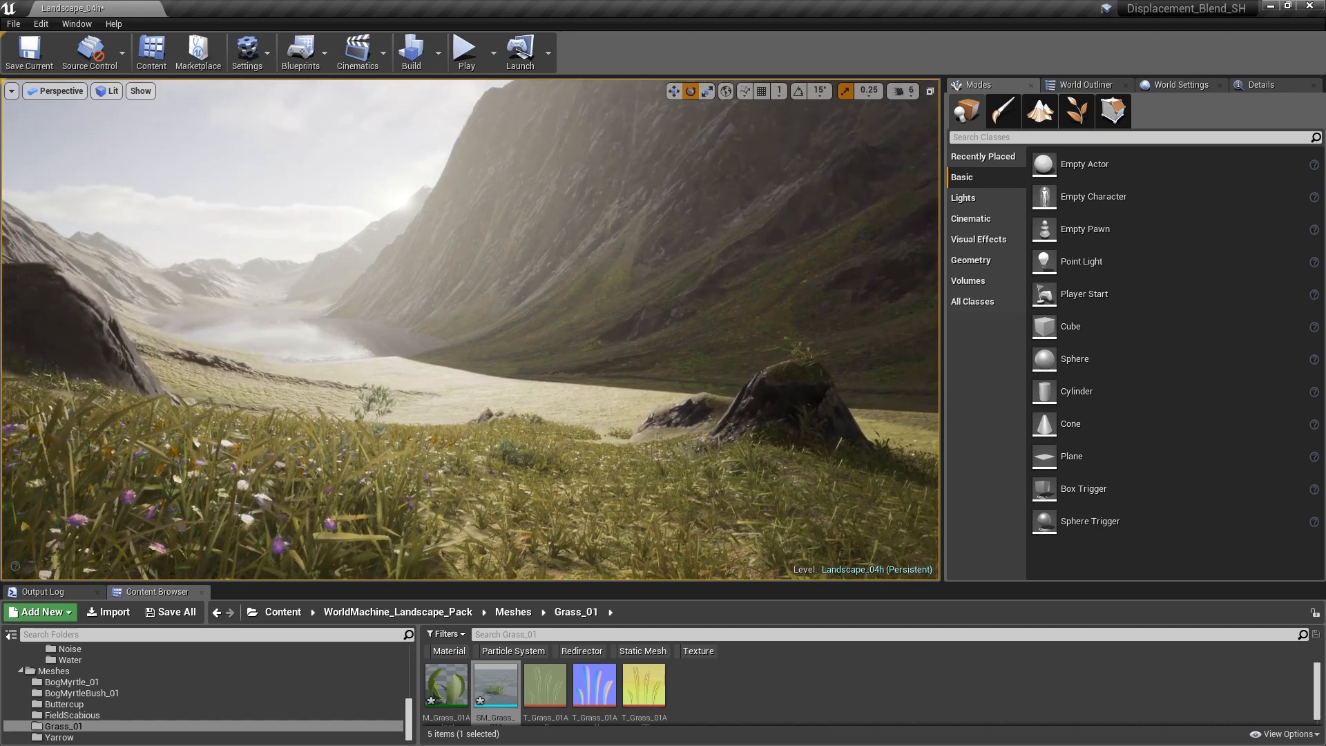
{"action": "right_click_drag", "start_coordinate": [678, 447], "coordinate": [676, 427]}
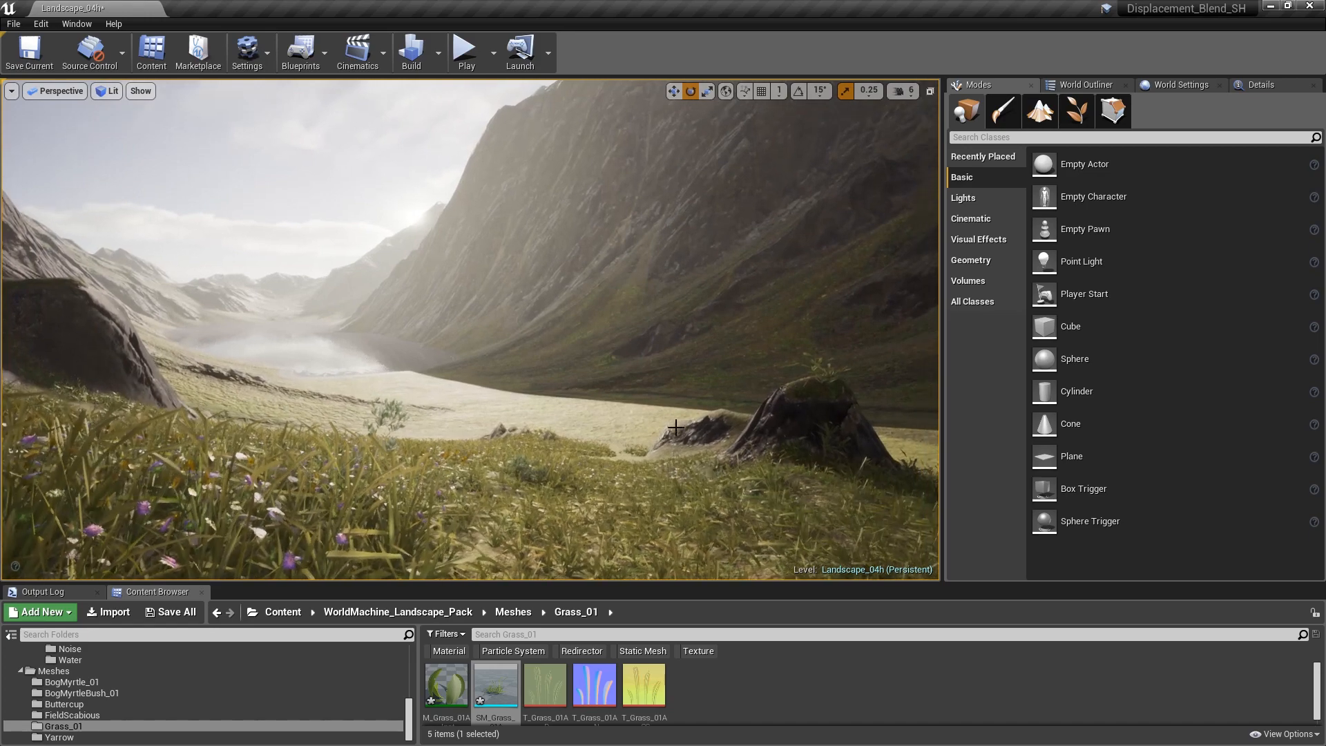